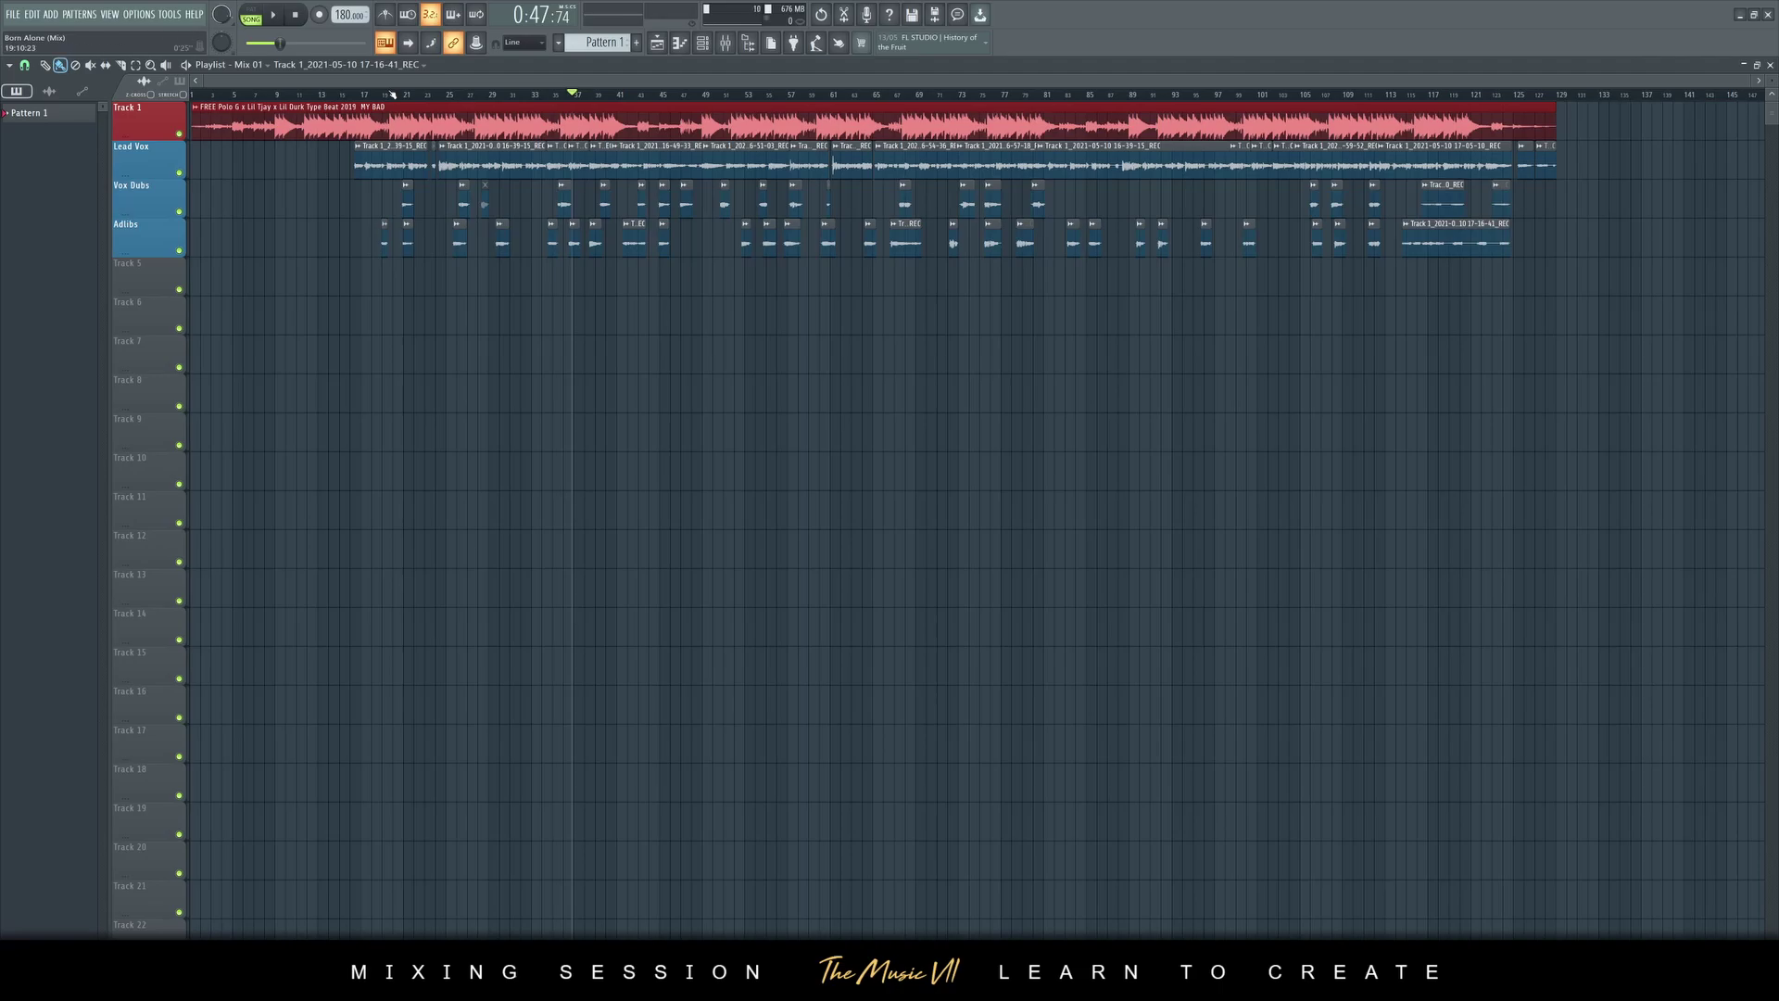
# Set the playback start just before the lead vocal enters, and move the master track's VU Meter Stereo up to the first effect slot
pyautogui.moveTo(359, 96); pyautogui.dragTo(349, 96)
pyautogui.press('F9')
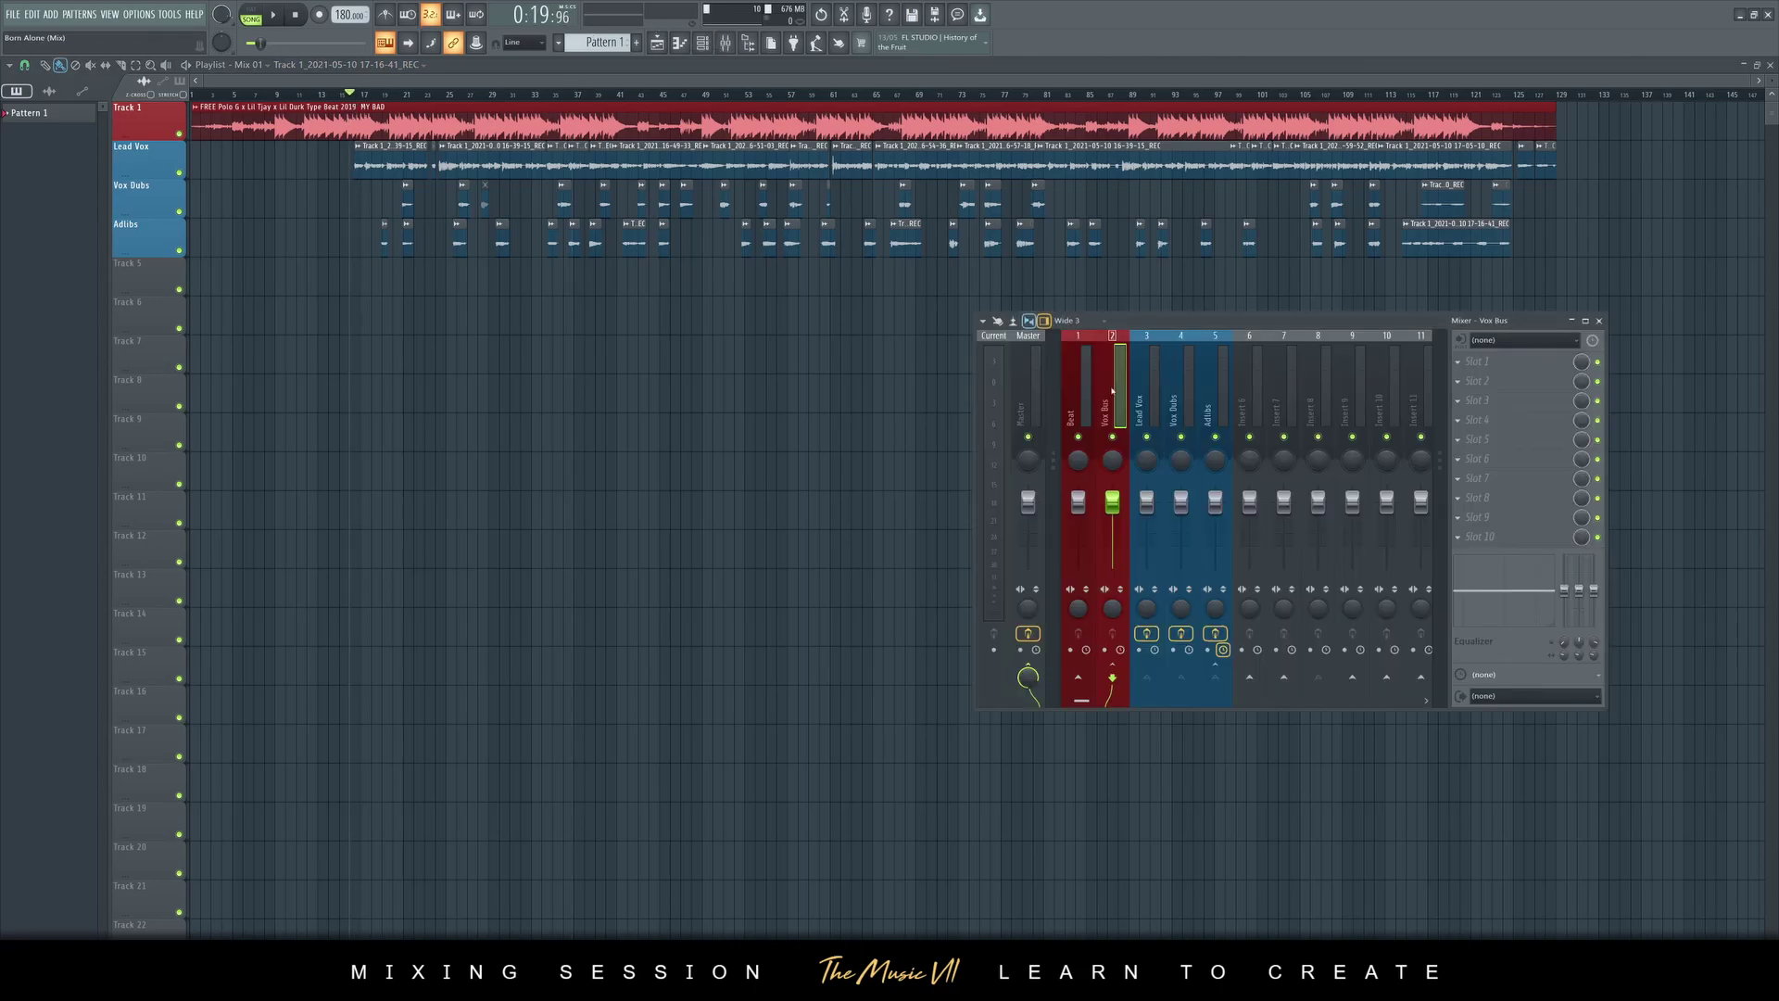
pyautogui.click(1044, 418)
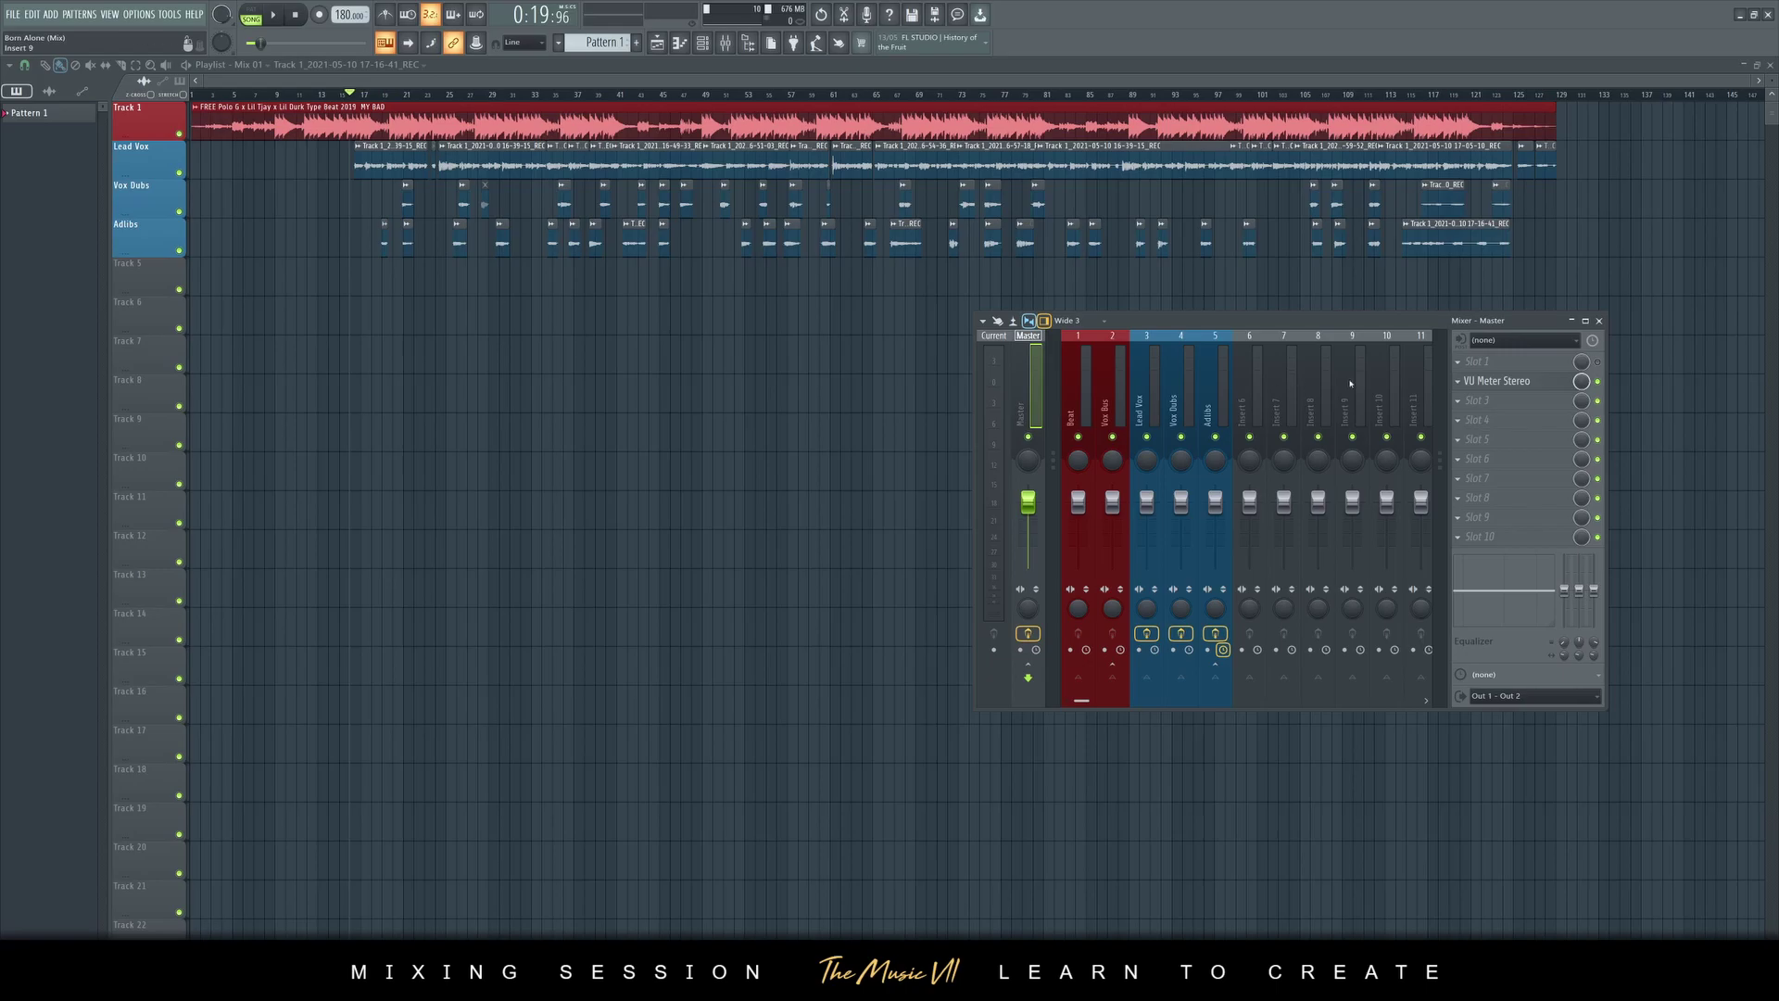
pyautogui.click(1598, 363)
pyautogui.scroll(1, 1552, 381)
# Review the effect chains on the Beat, Vox Bus, Lead Vox, Vox Dubs and Adlibs mixer tracks
pyautogui.click(1092, 403)
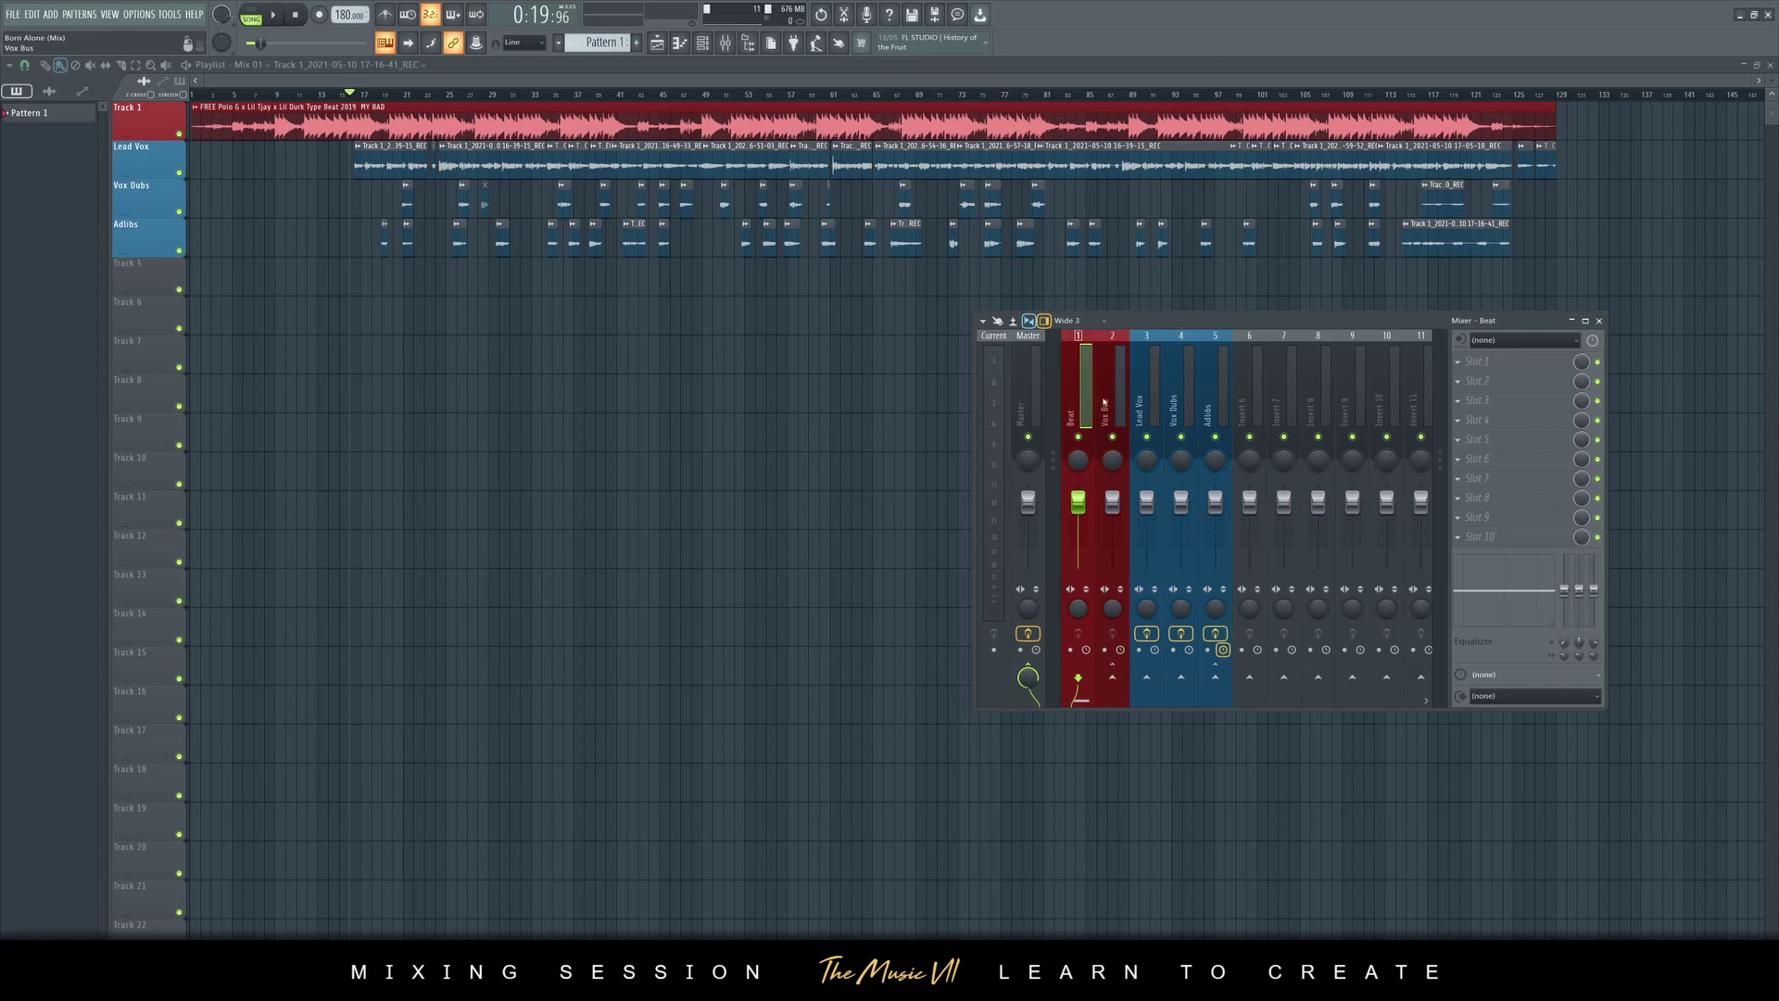
pyautogui.click(1116, 405)
pyautogui.click(1143, 407)
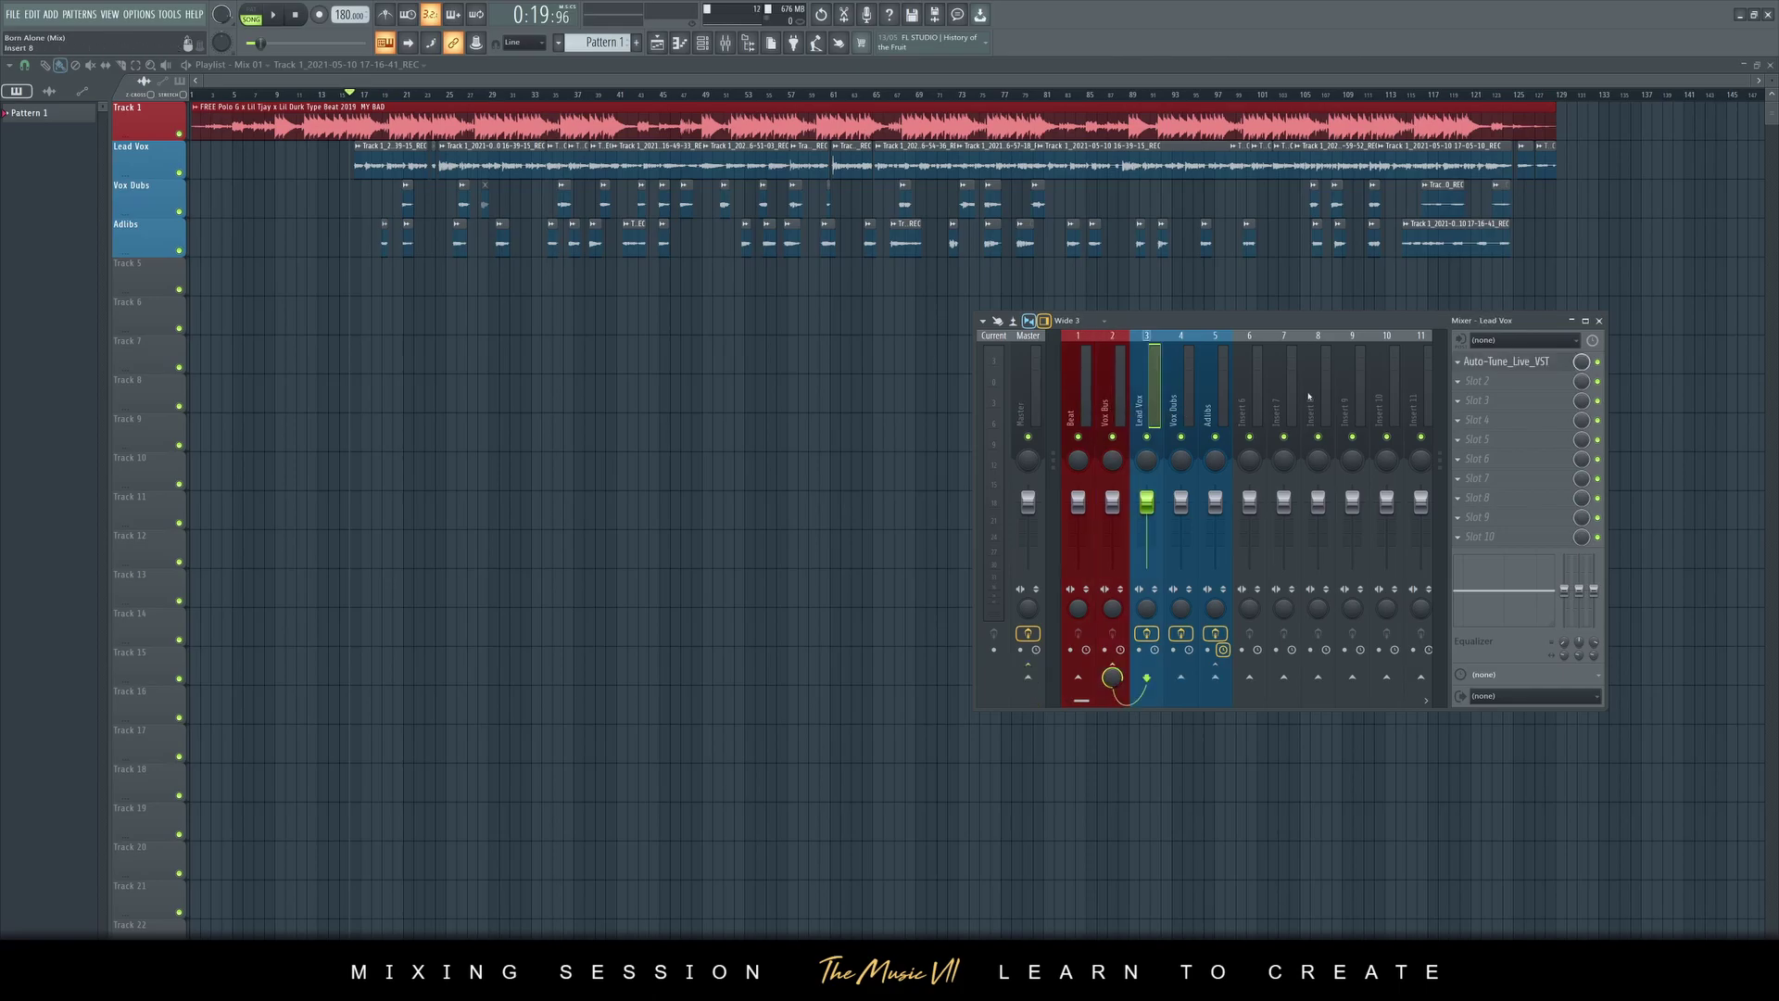
pyautogui.click(1178, 405)
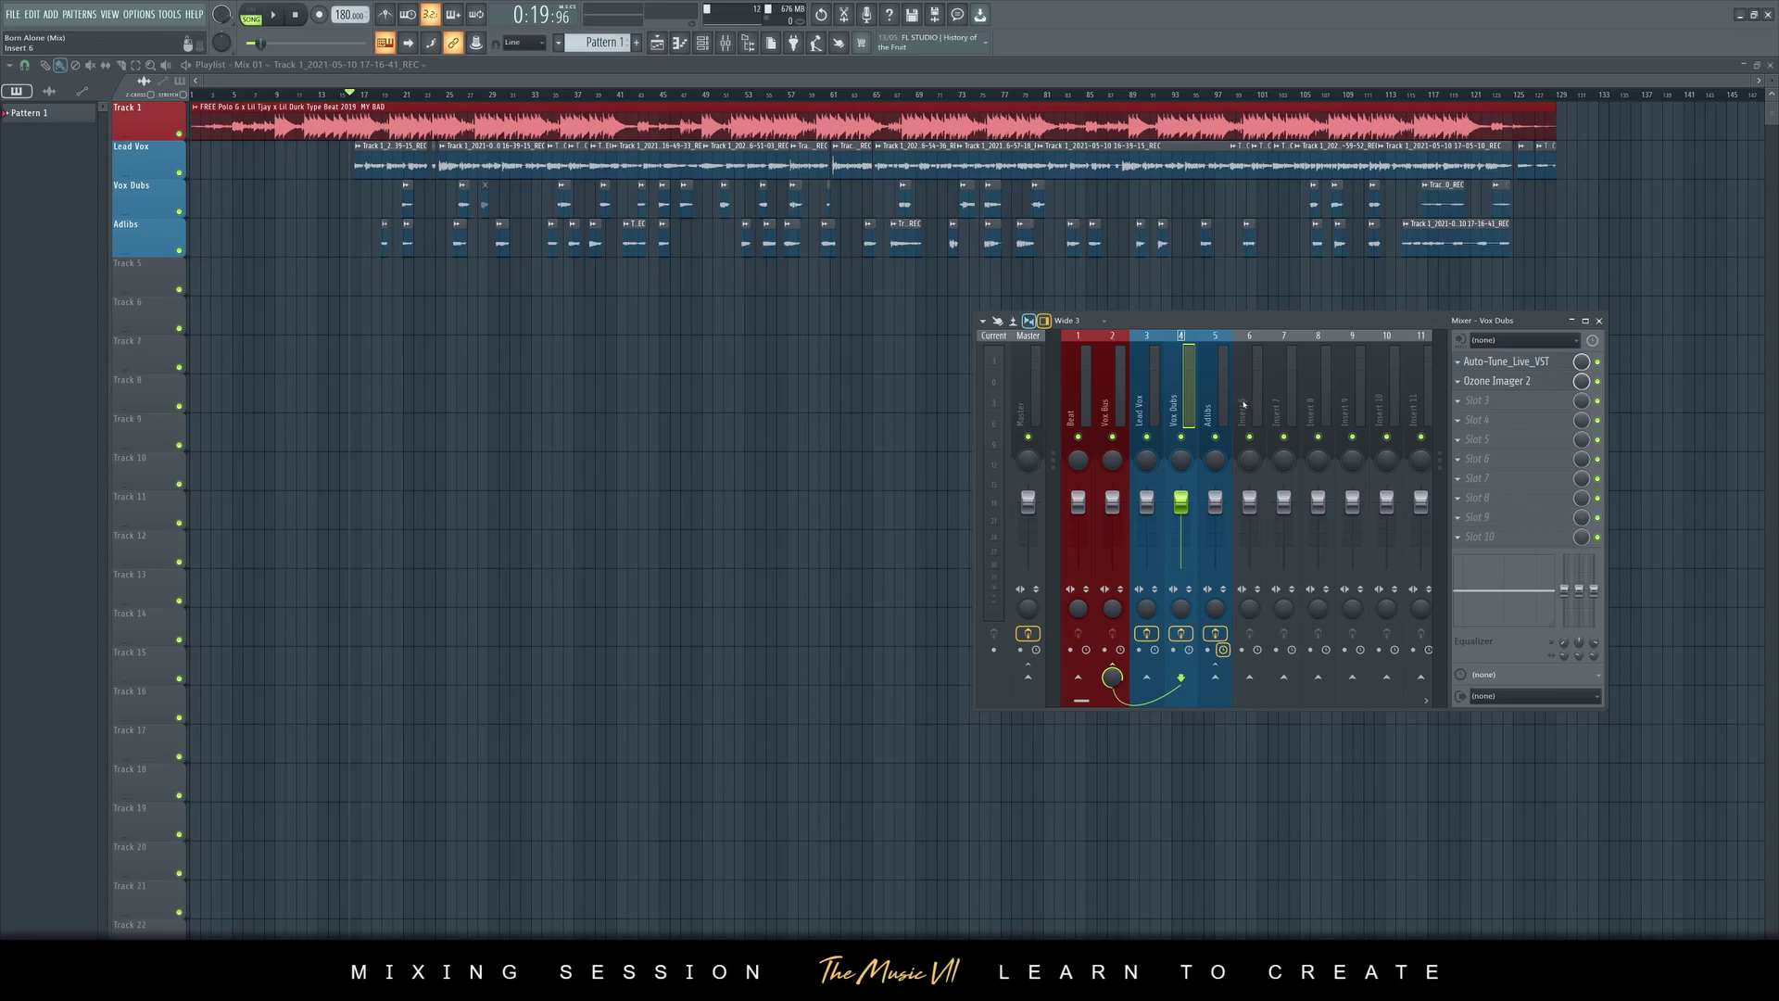
pyautogui.click(1225, 403)
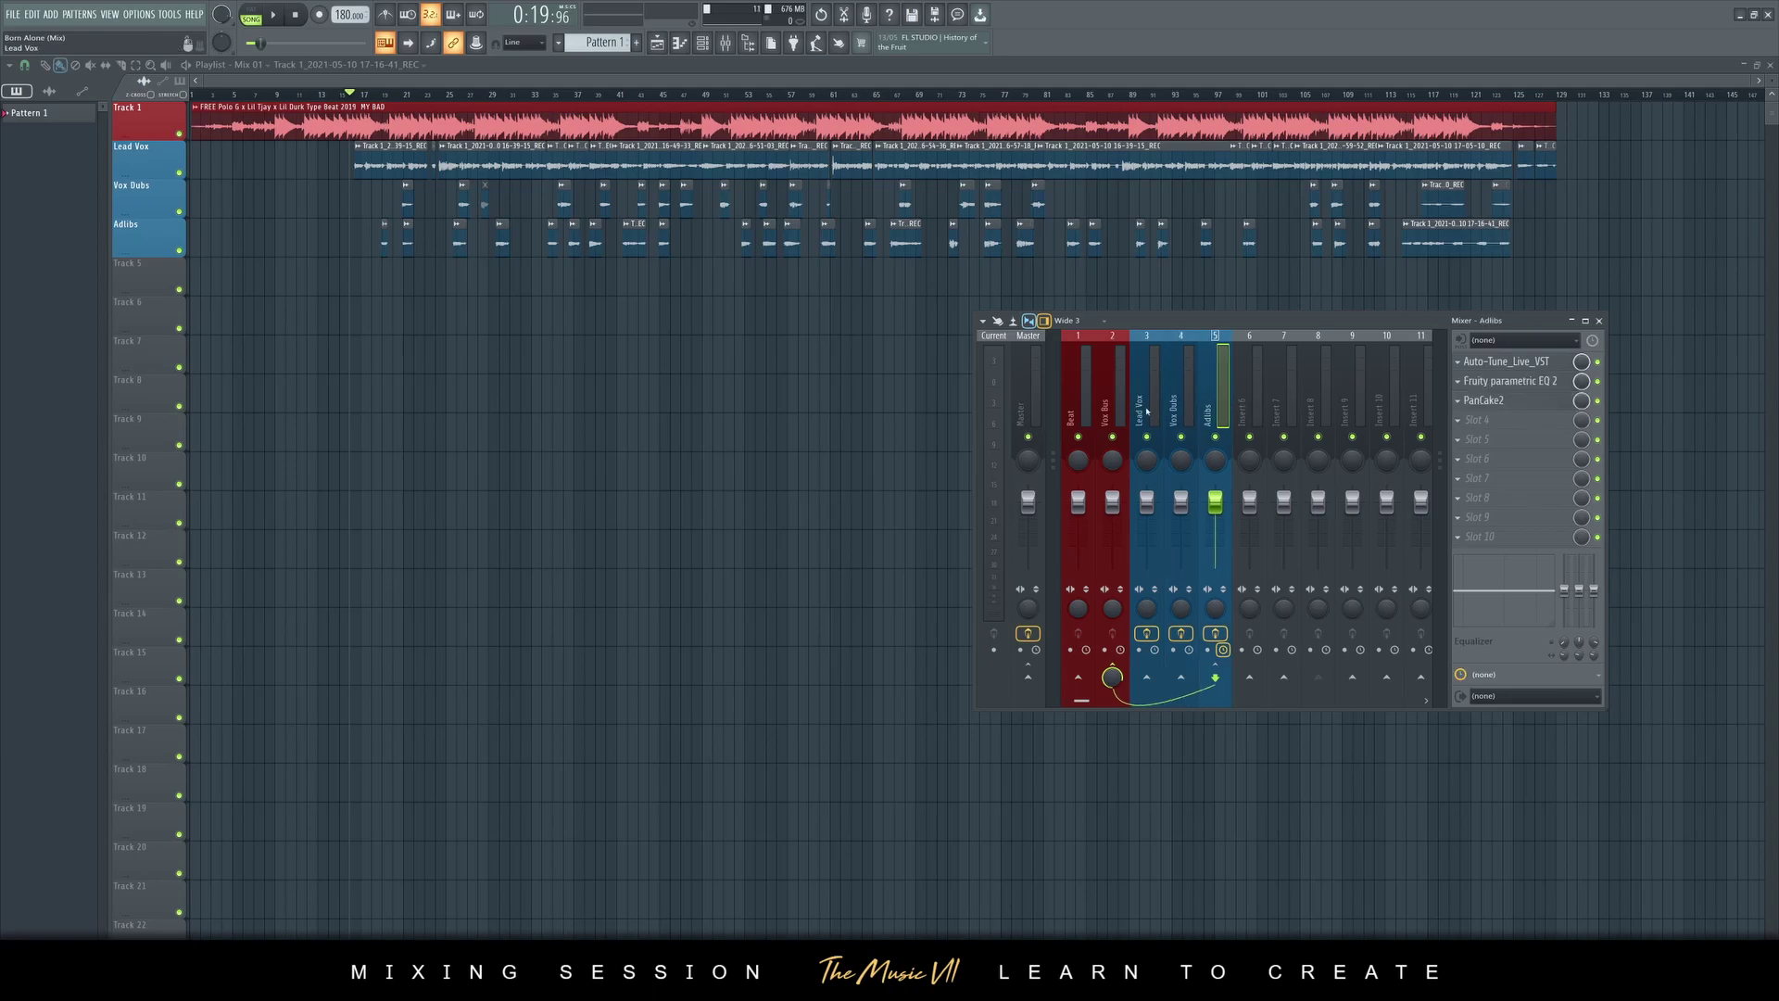
pyautogui.click(1149, 403)
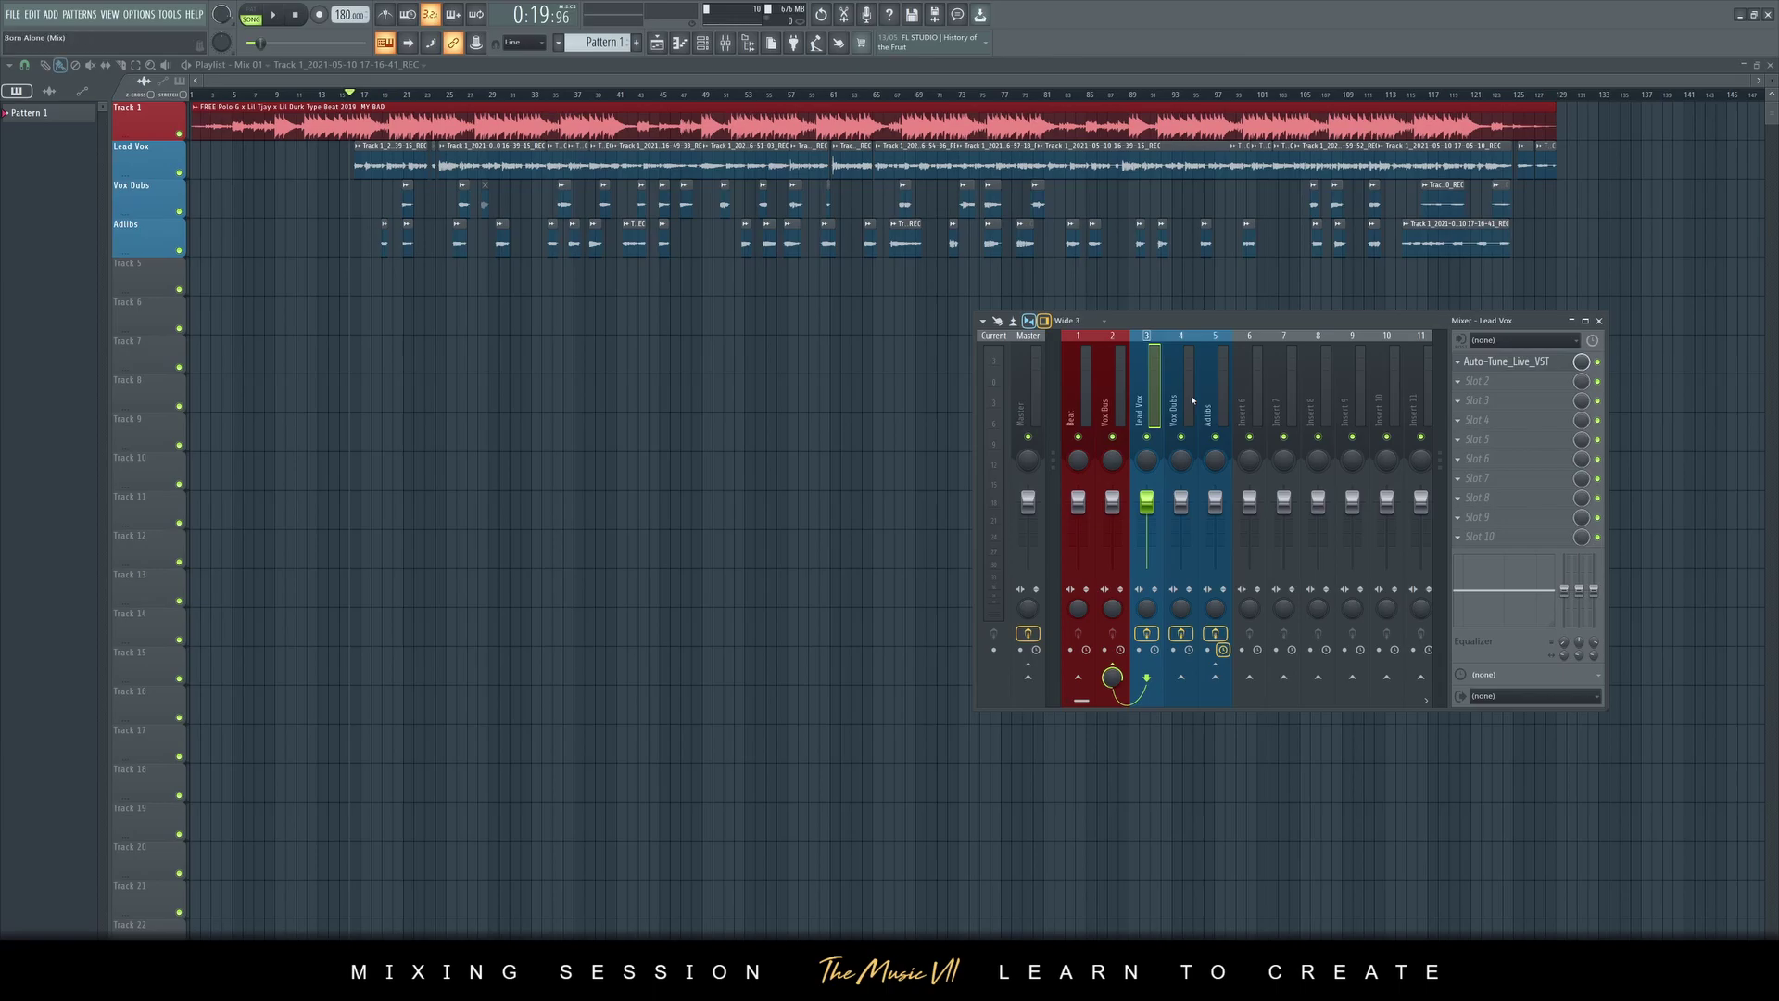
# Play through the full mix, and mute the Adlibs and Vox Dubs mixer tracks
pyautogui.press('space')
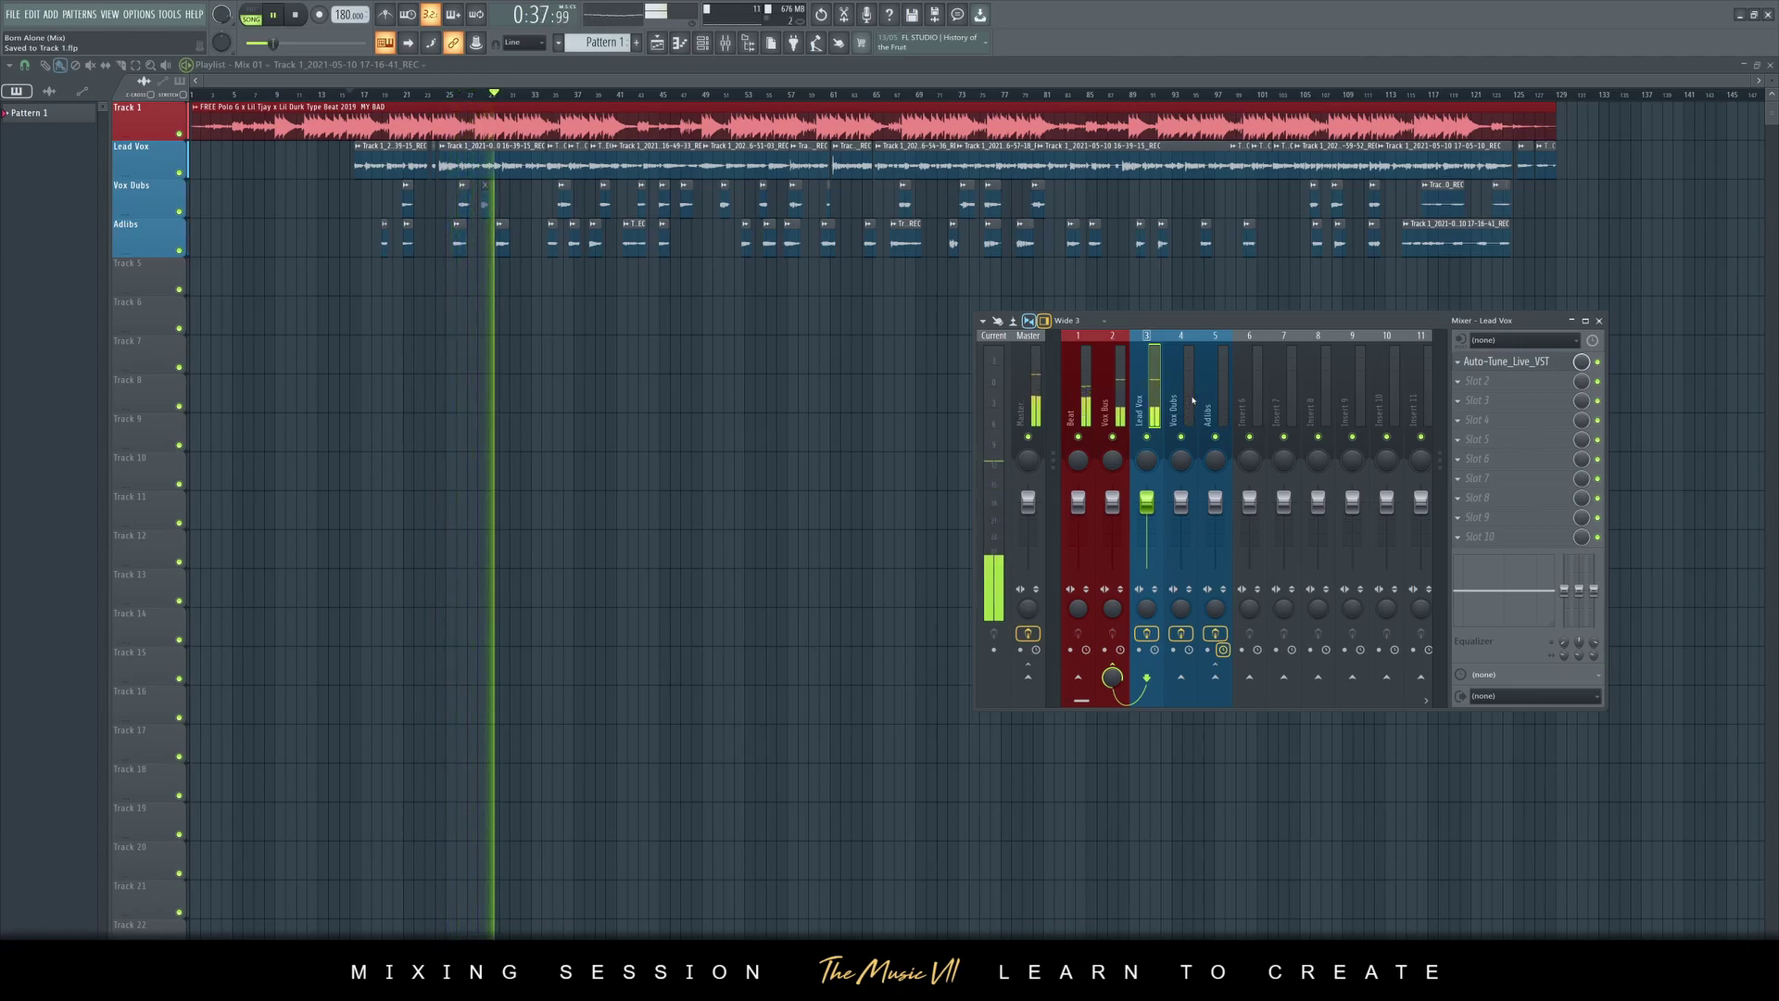
pyautogui.press('space')
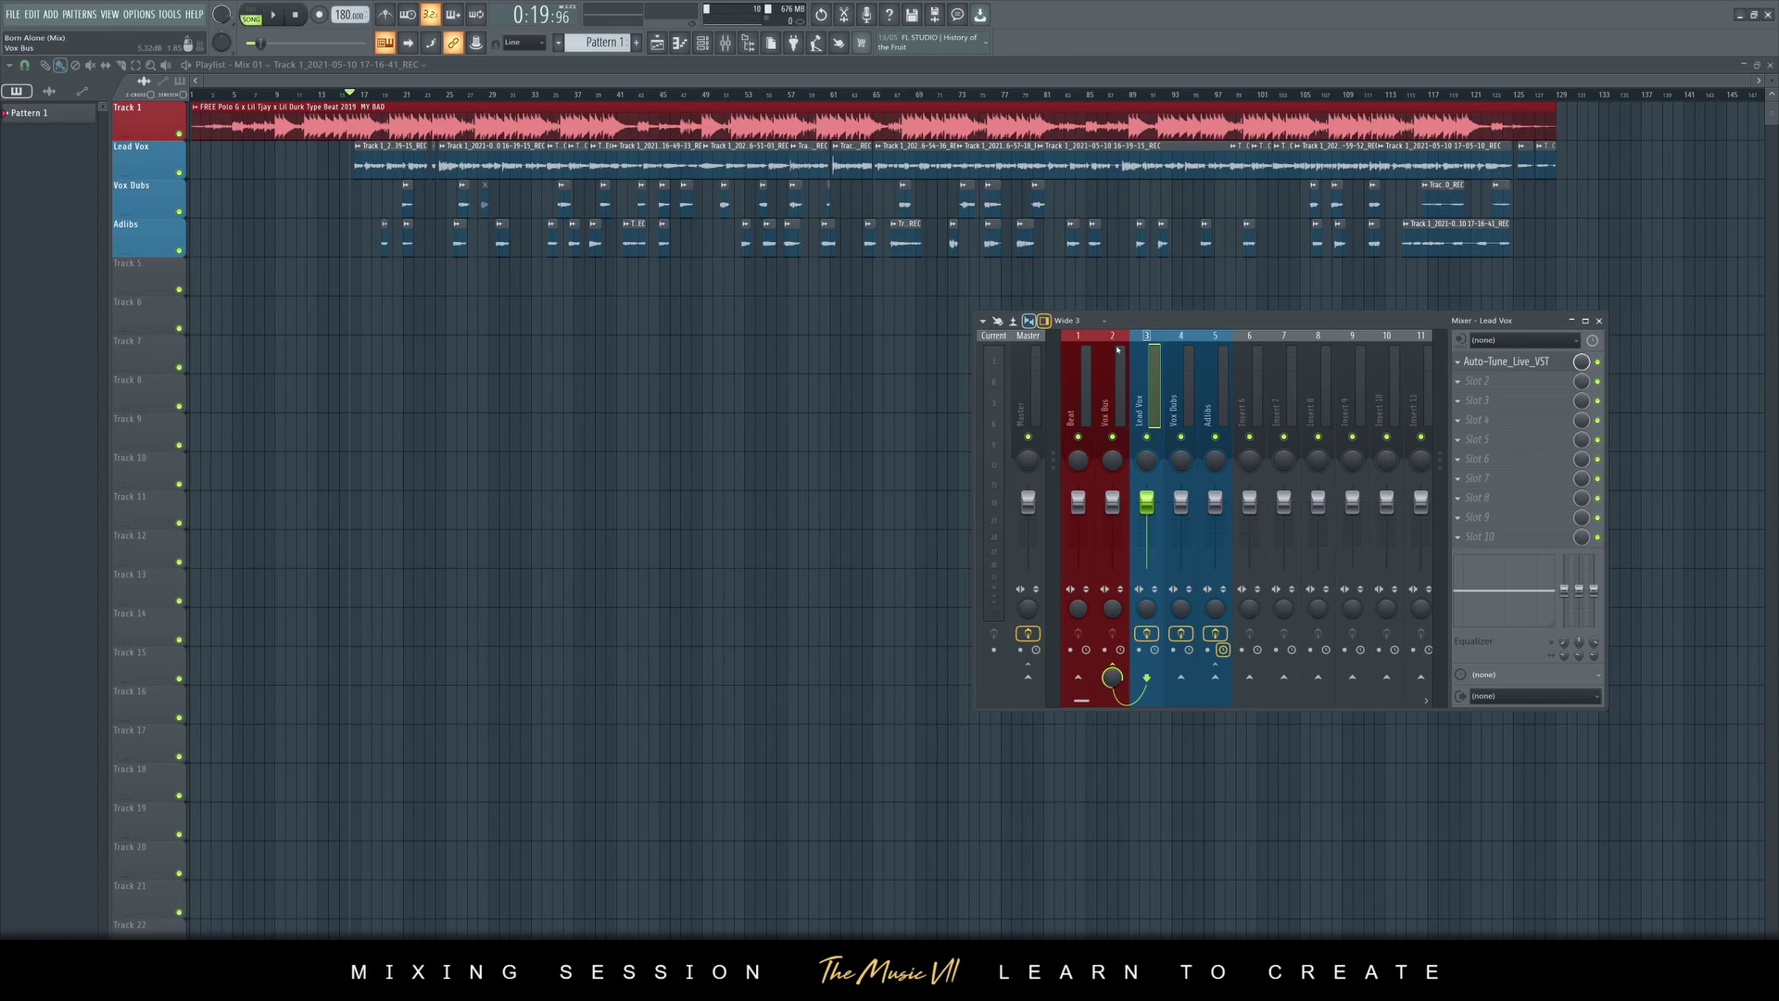
pyautogui.click(1222, 416)
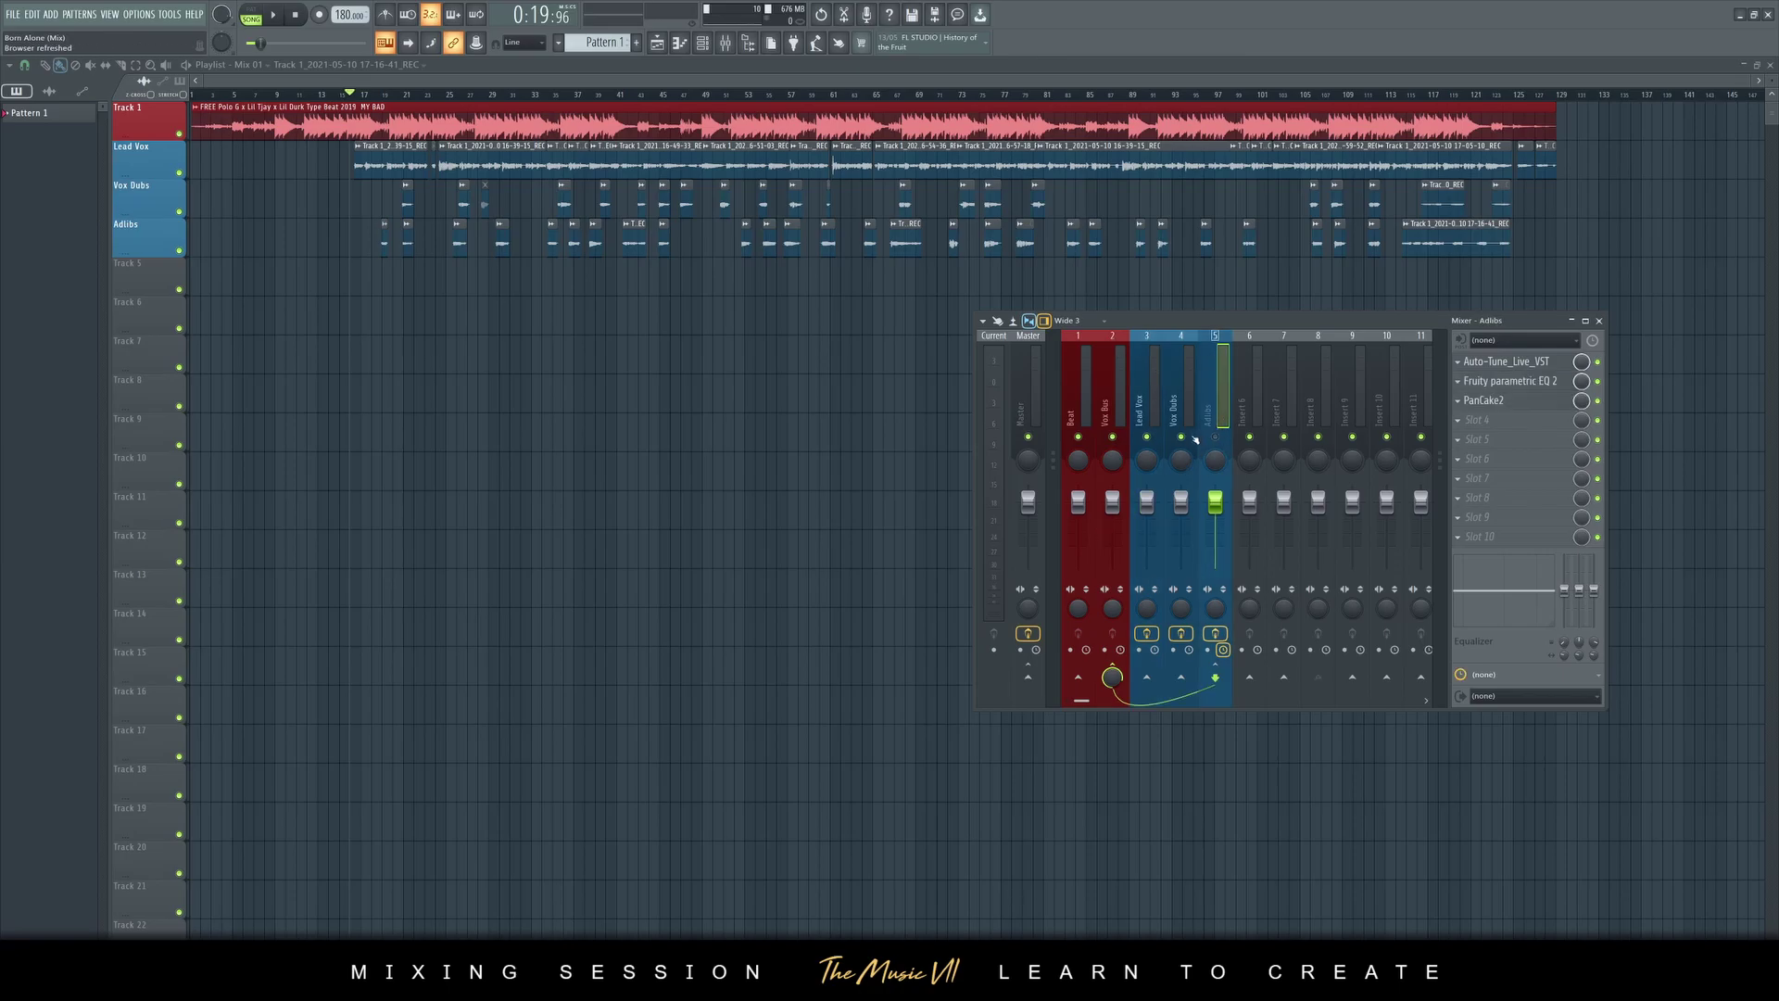
pyautogui.click(1147, 412)
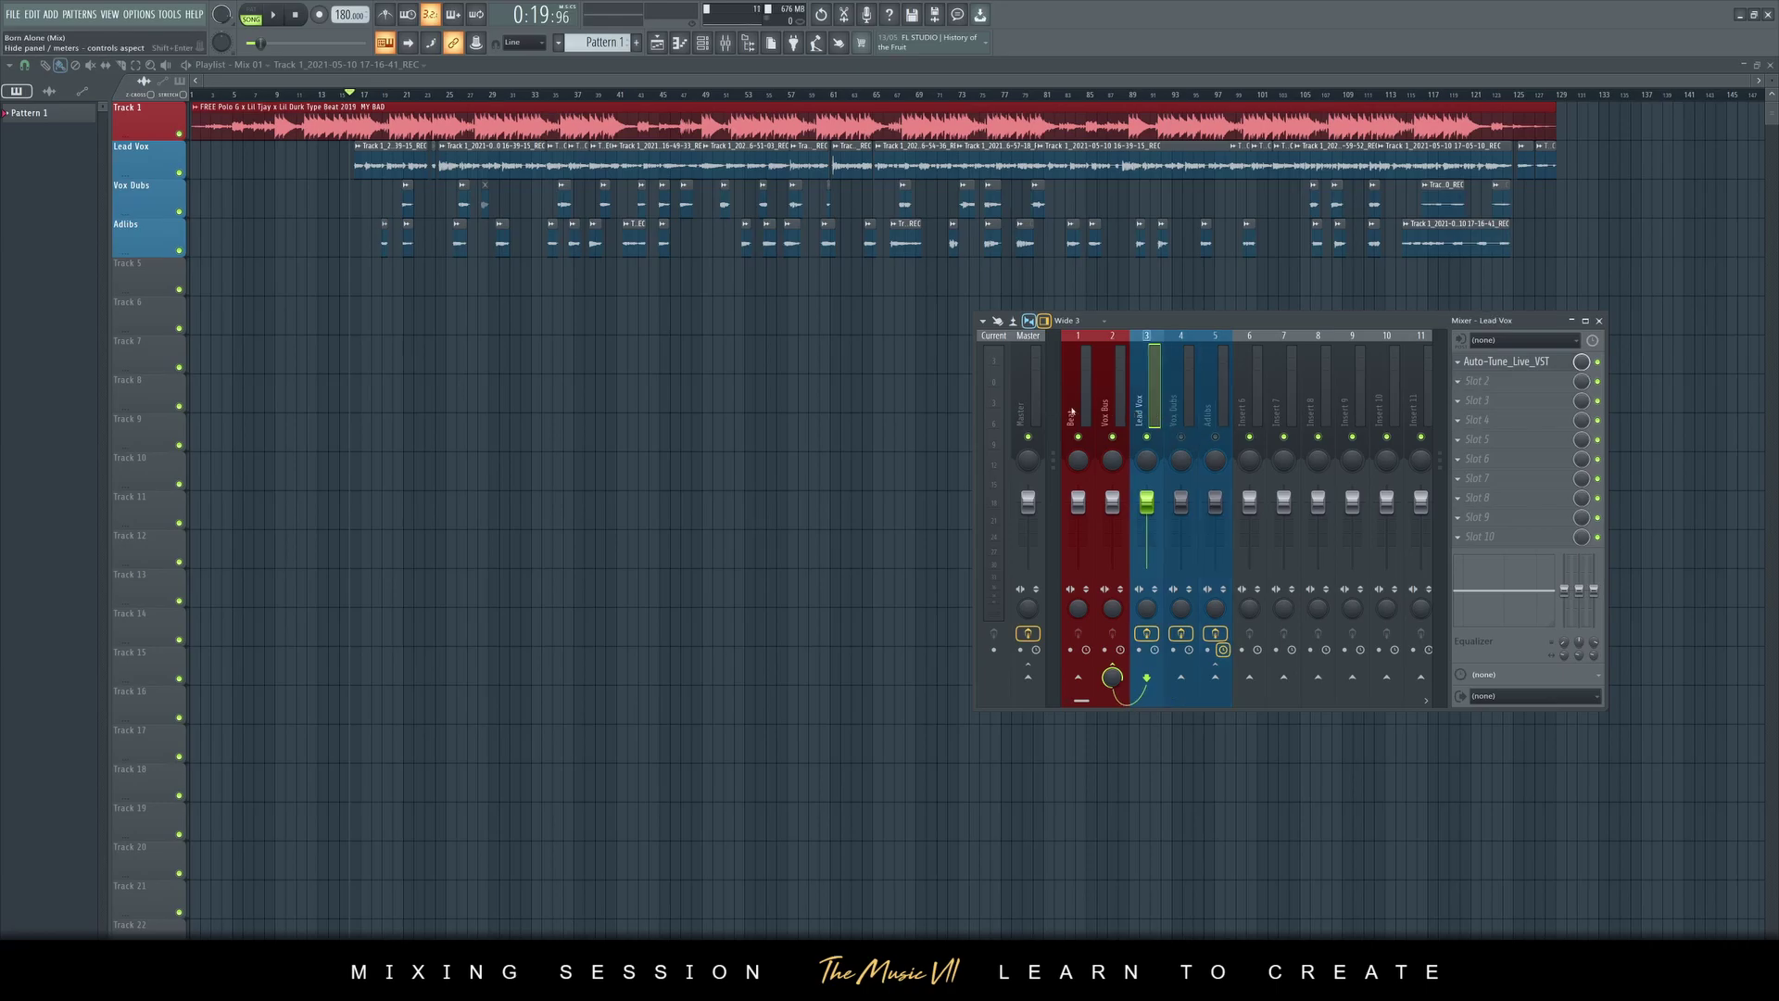
# Inspect the VU Meter Stereo plugin on the master track and close it again
pyautogui.click(1028, 408)
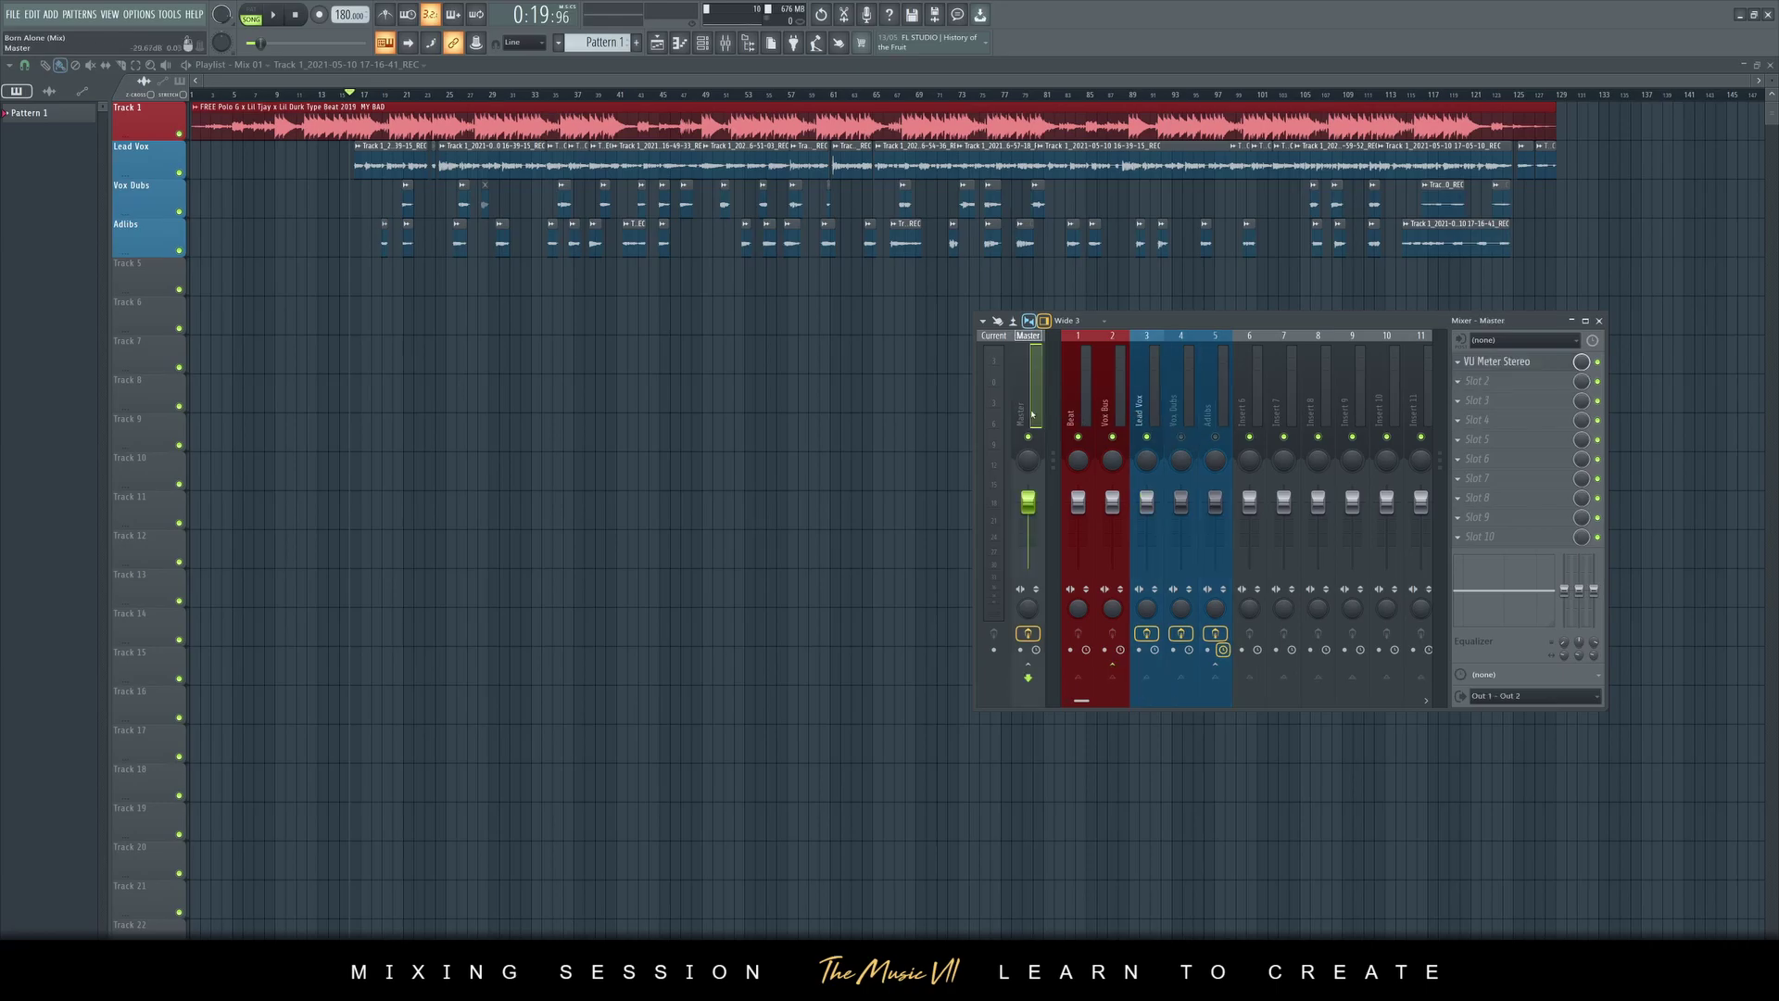
pyautogui.click(1474, 361)
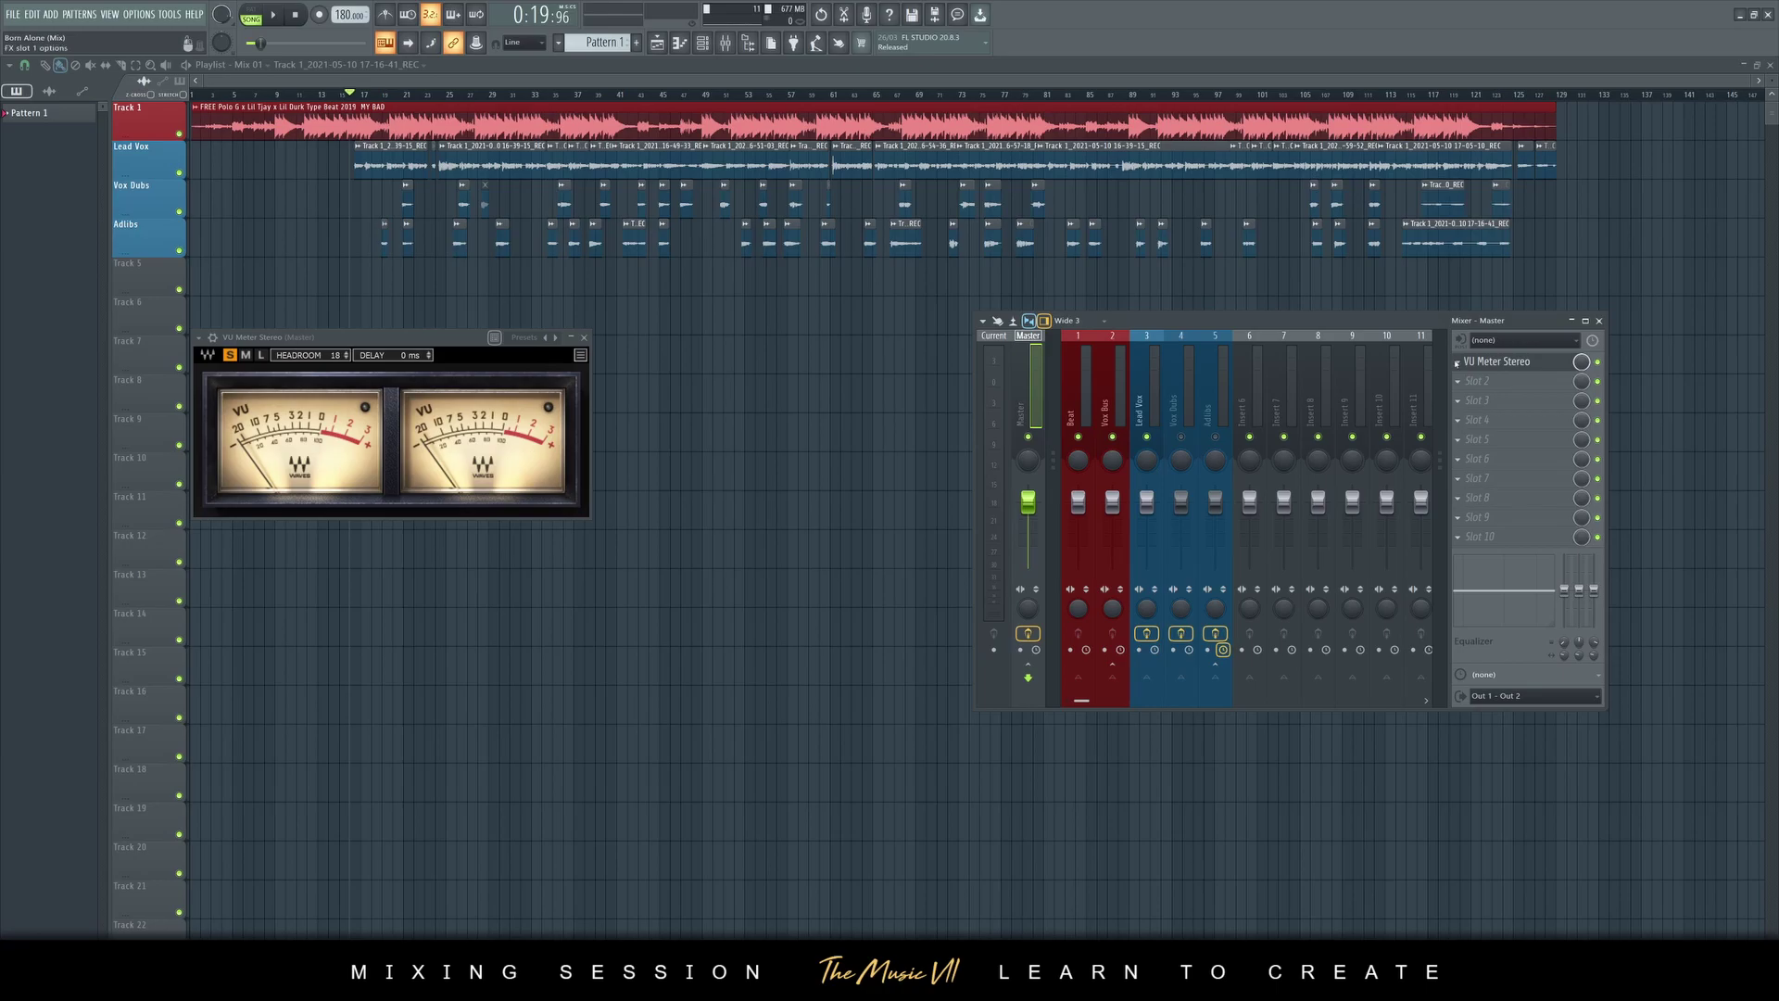
pyautogui.click(1457, 363)
pyautogui.click(1633, 383)
pyautogui.click(585, 338)
# Play the lead vocal against the beat and mute the Beat mixer track to isolate the Lead Vox
pyautogui.click(1146, 399)
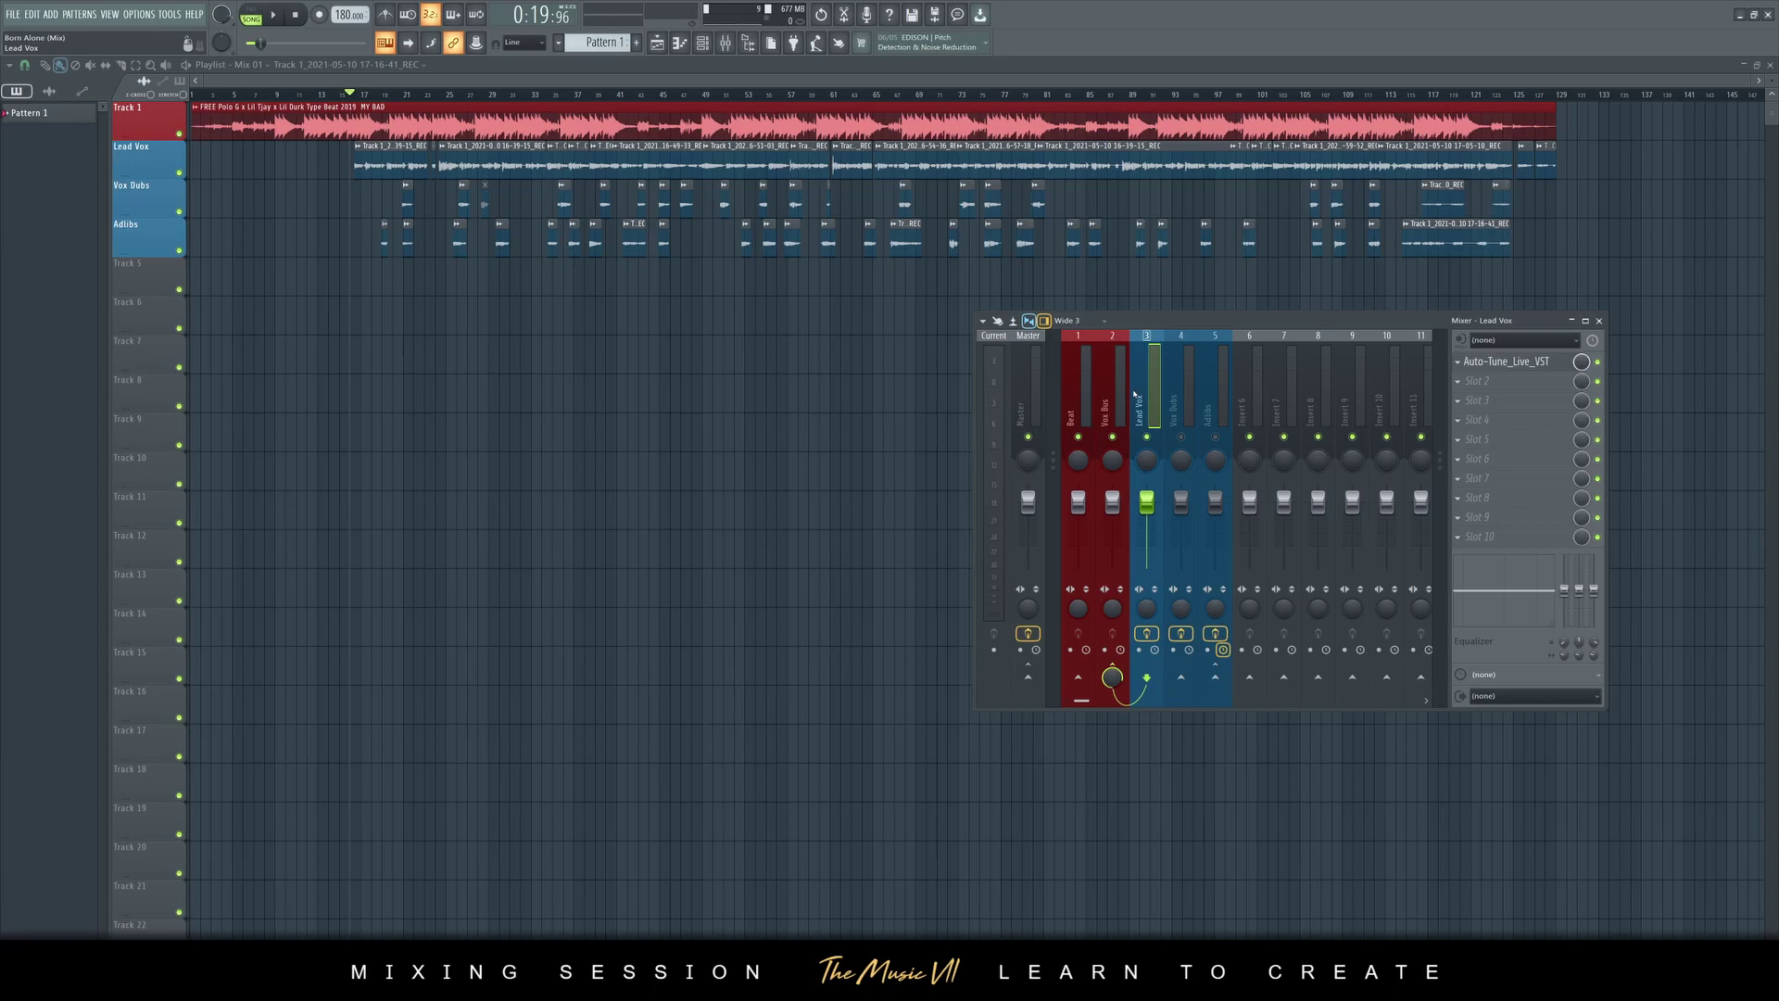
pyautogui.press('space')
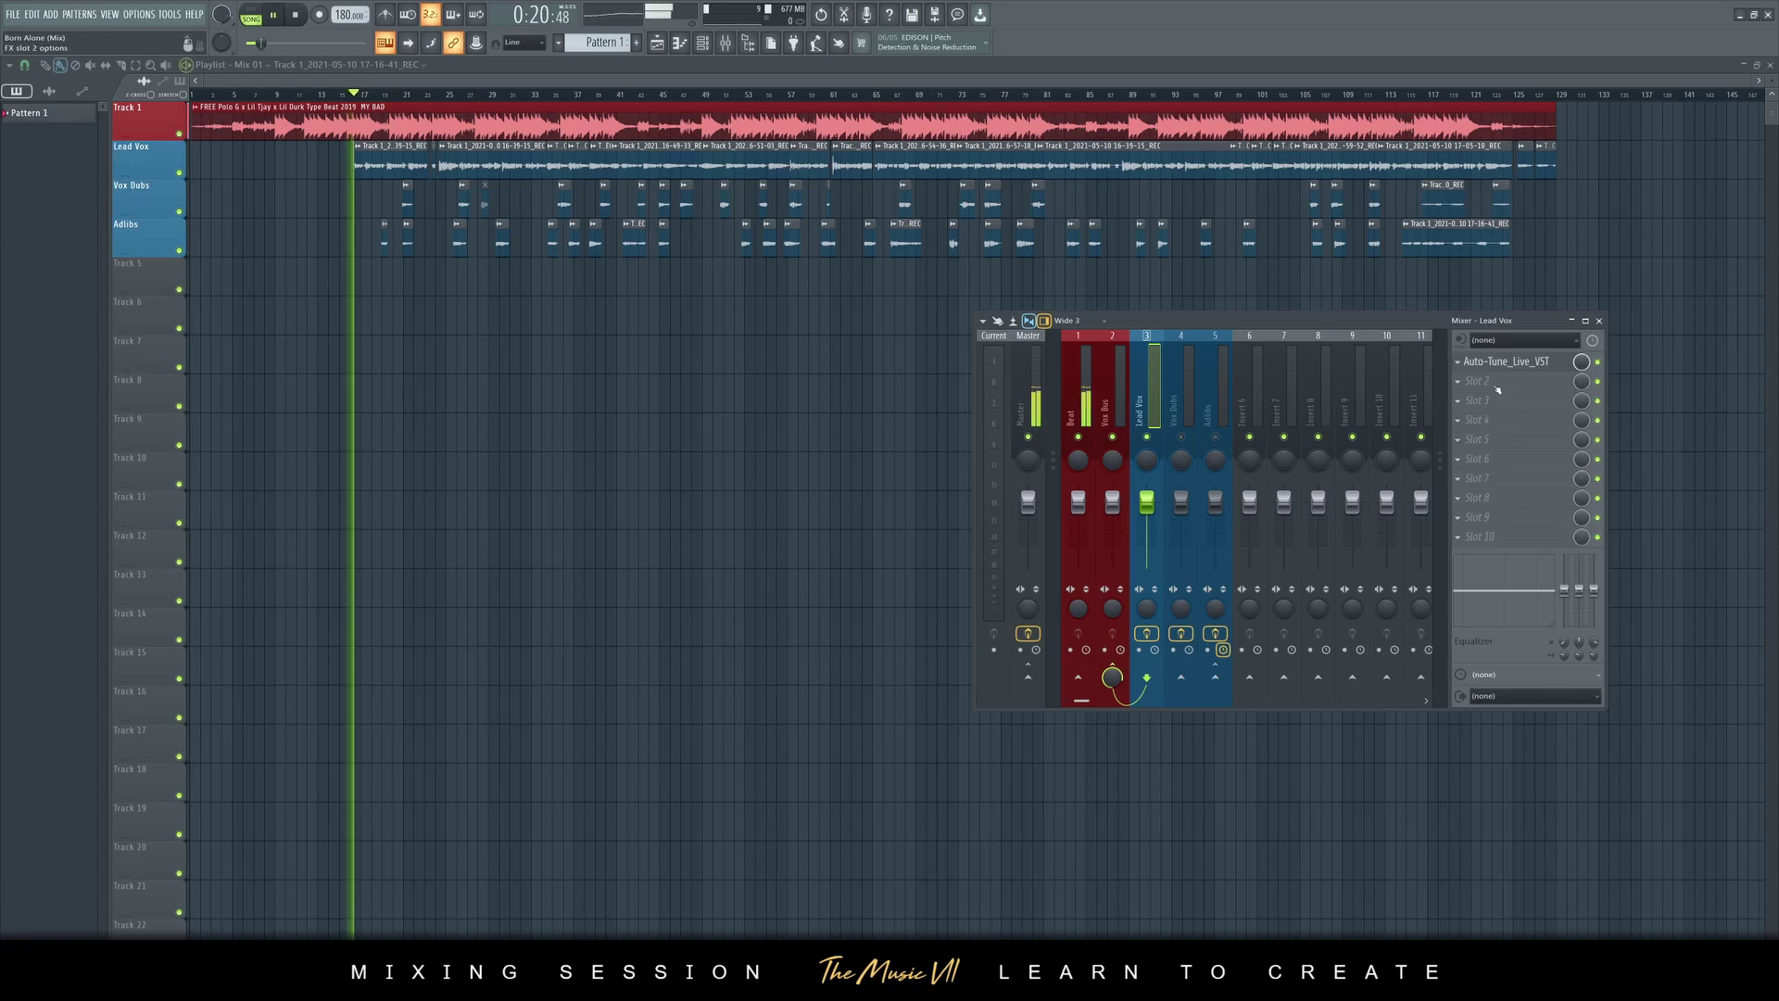
pyautogui.press('space')
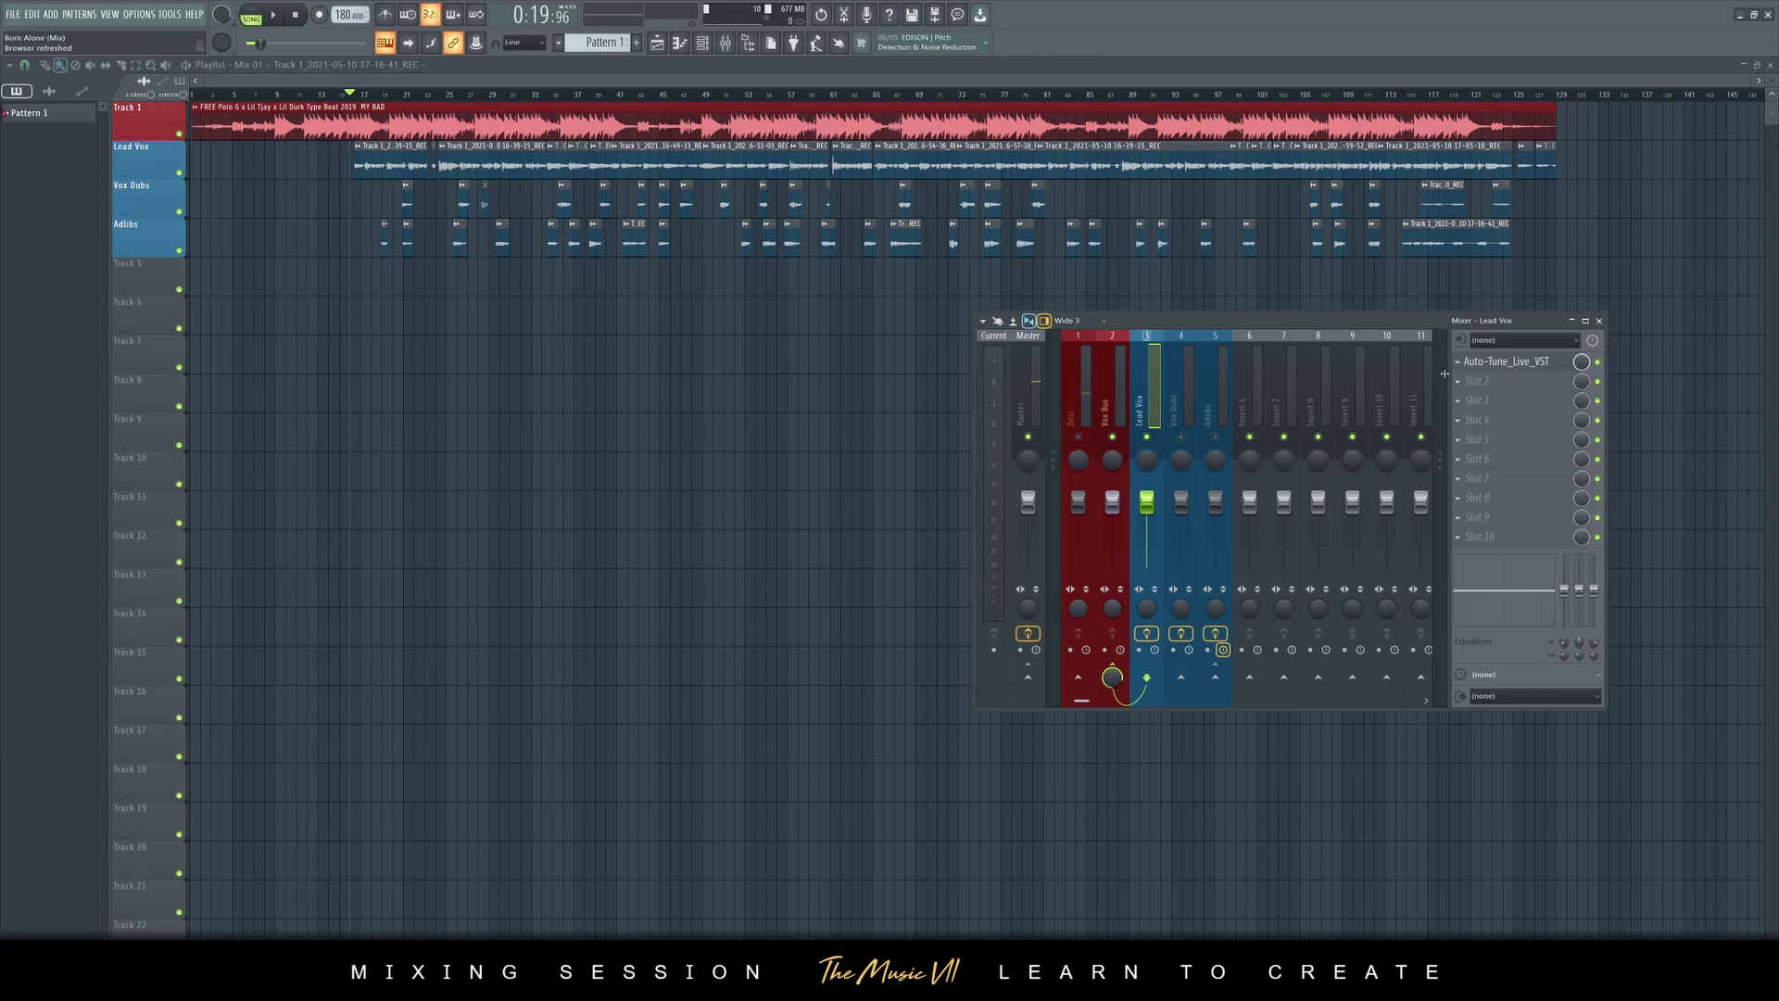
# Load the REQ 4 Stereo equalizer into the Lead Vox track's second effect slot and reposition its window
pyautogui.click(1493, 382)
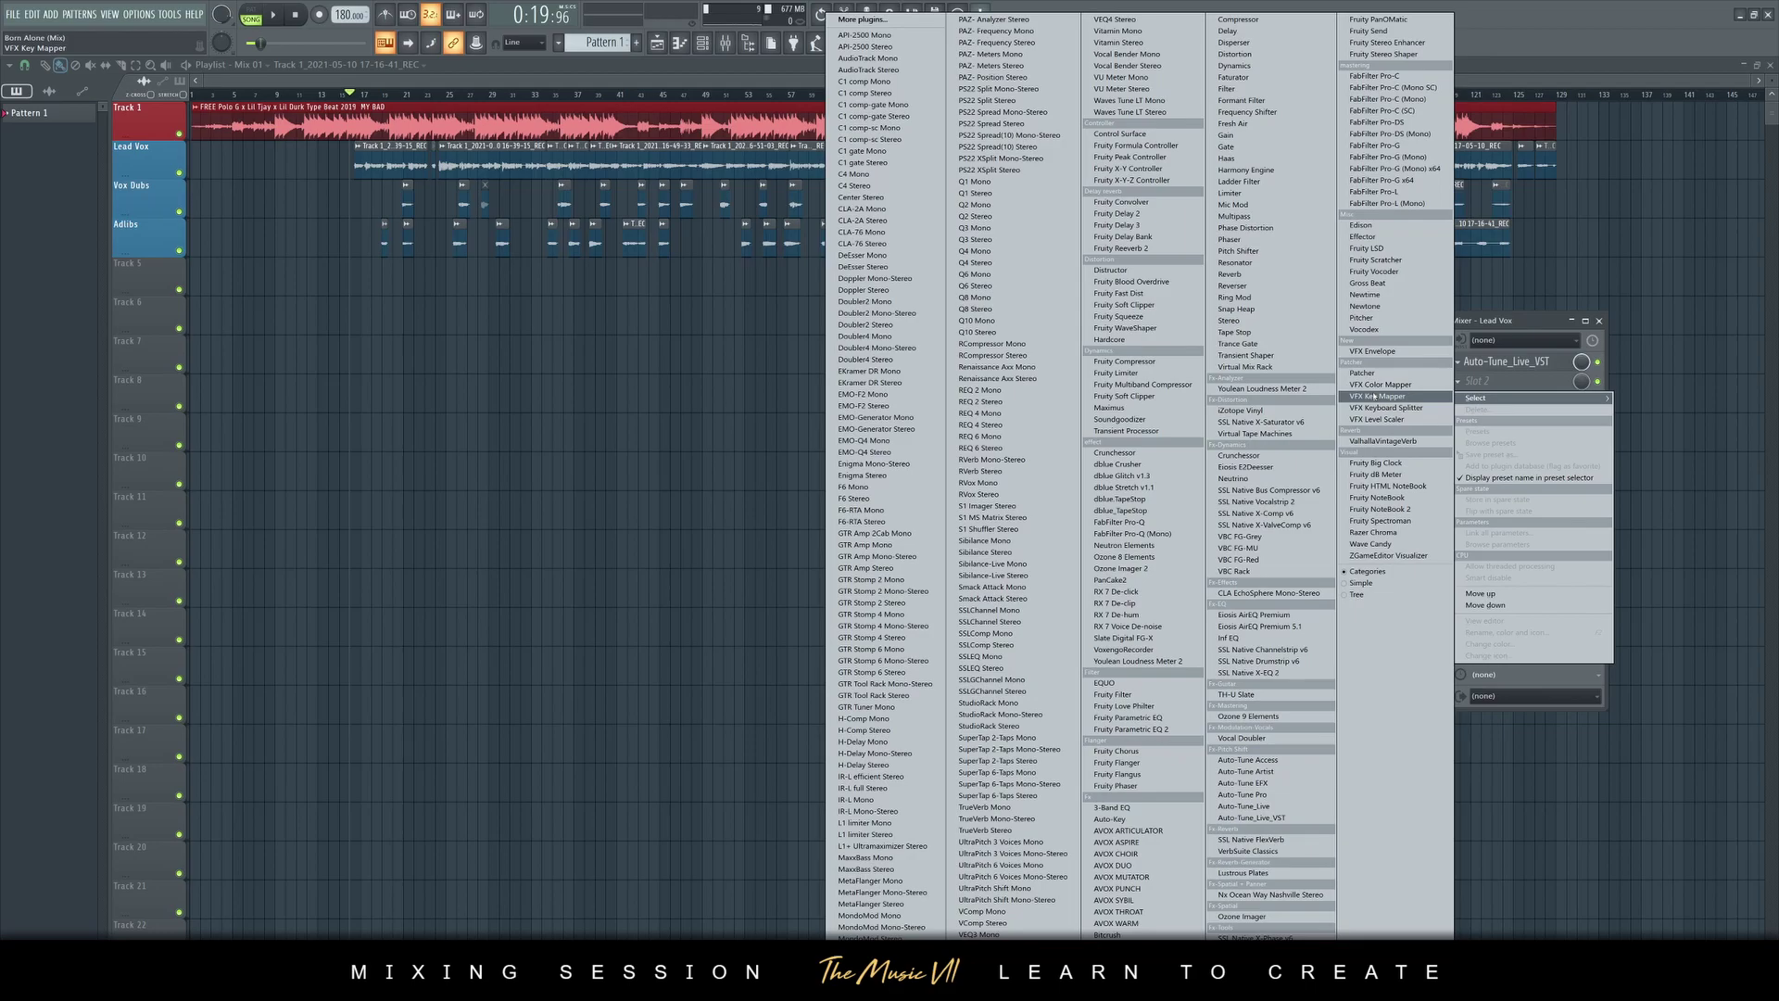
pyautogui.click(1037, 424)
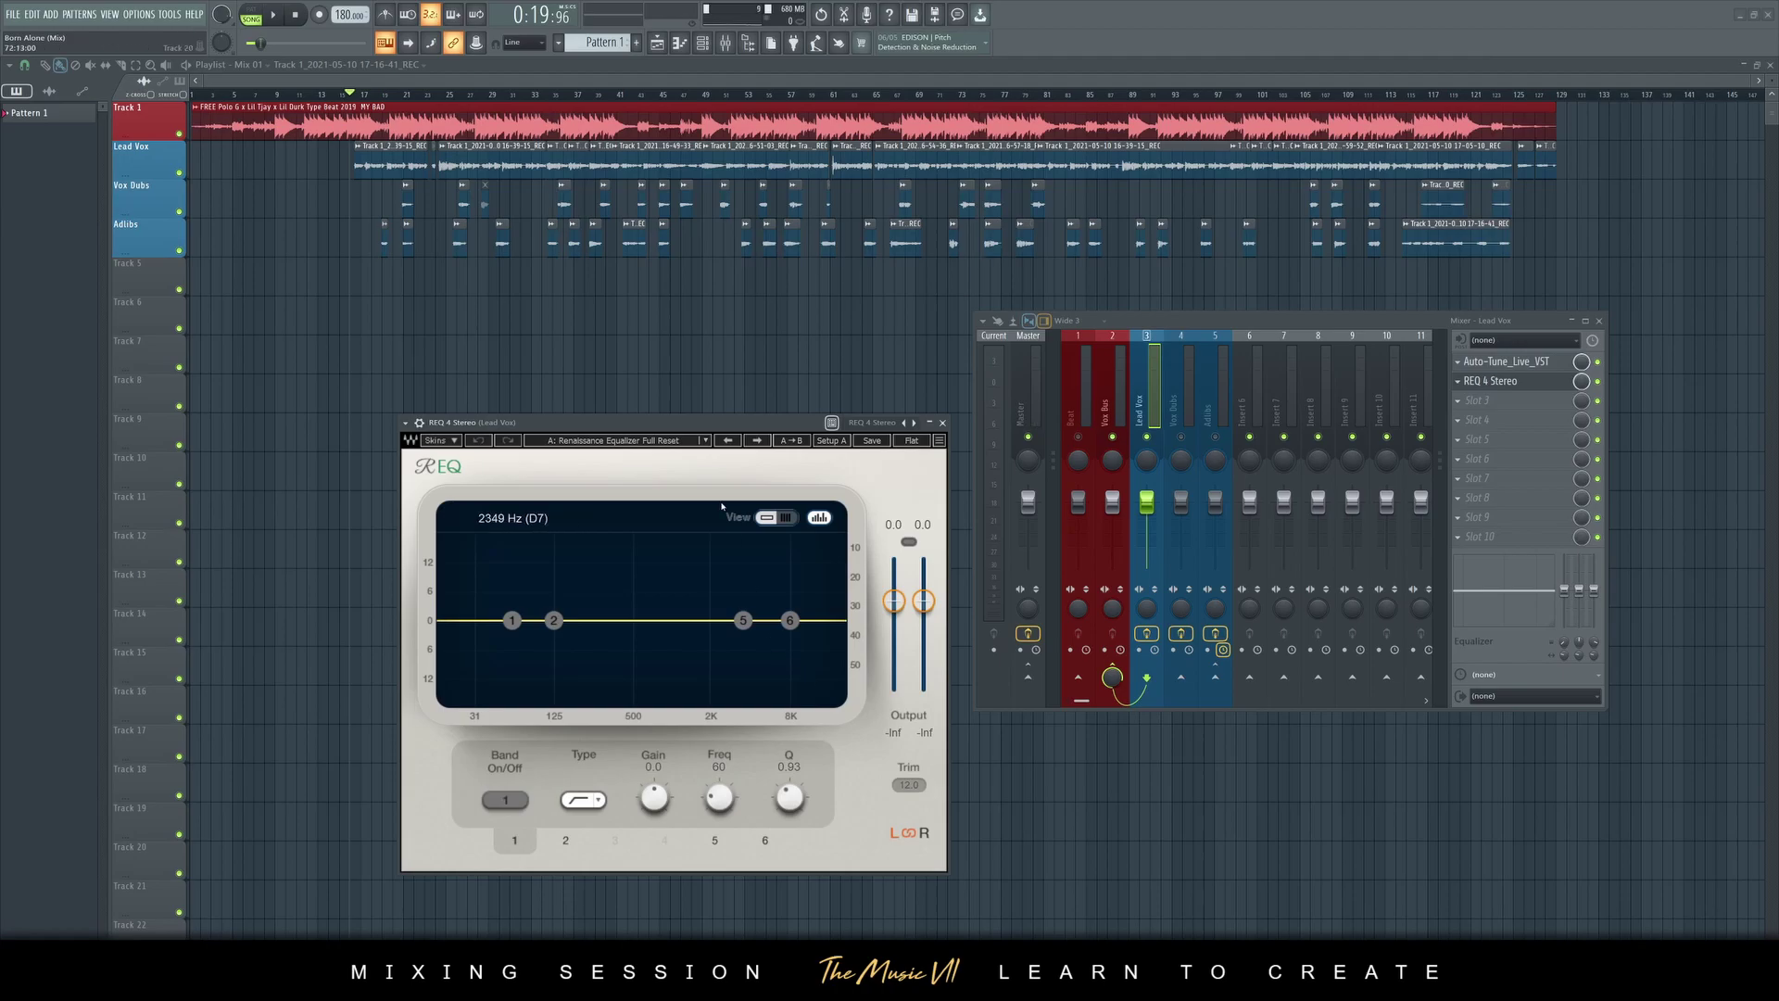
pyautogui.moveTo(725, 422); pyautogui.dragTo(681, 360)
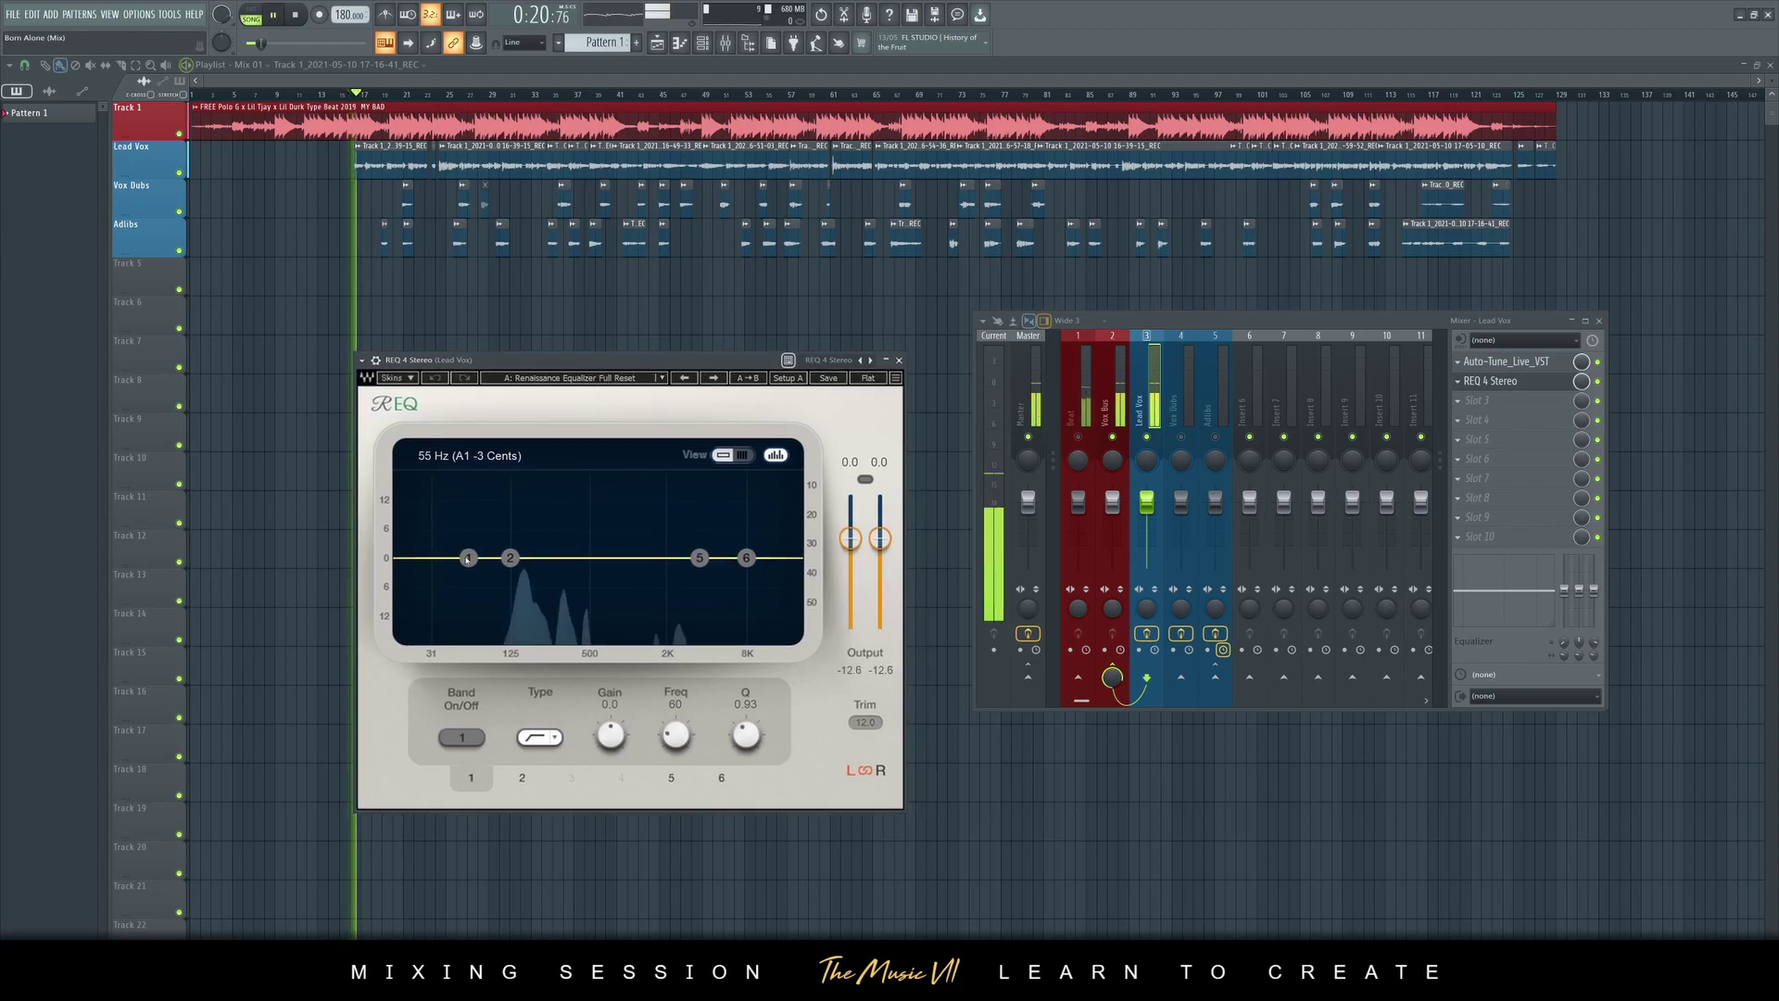
# While auditioning the lead vocal, cut its low end in REQ with band 1 at 159 Hz and −15.1 gain, and lower band 2
pyautogui.press('space')
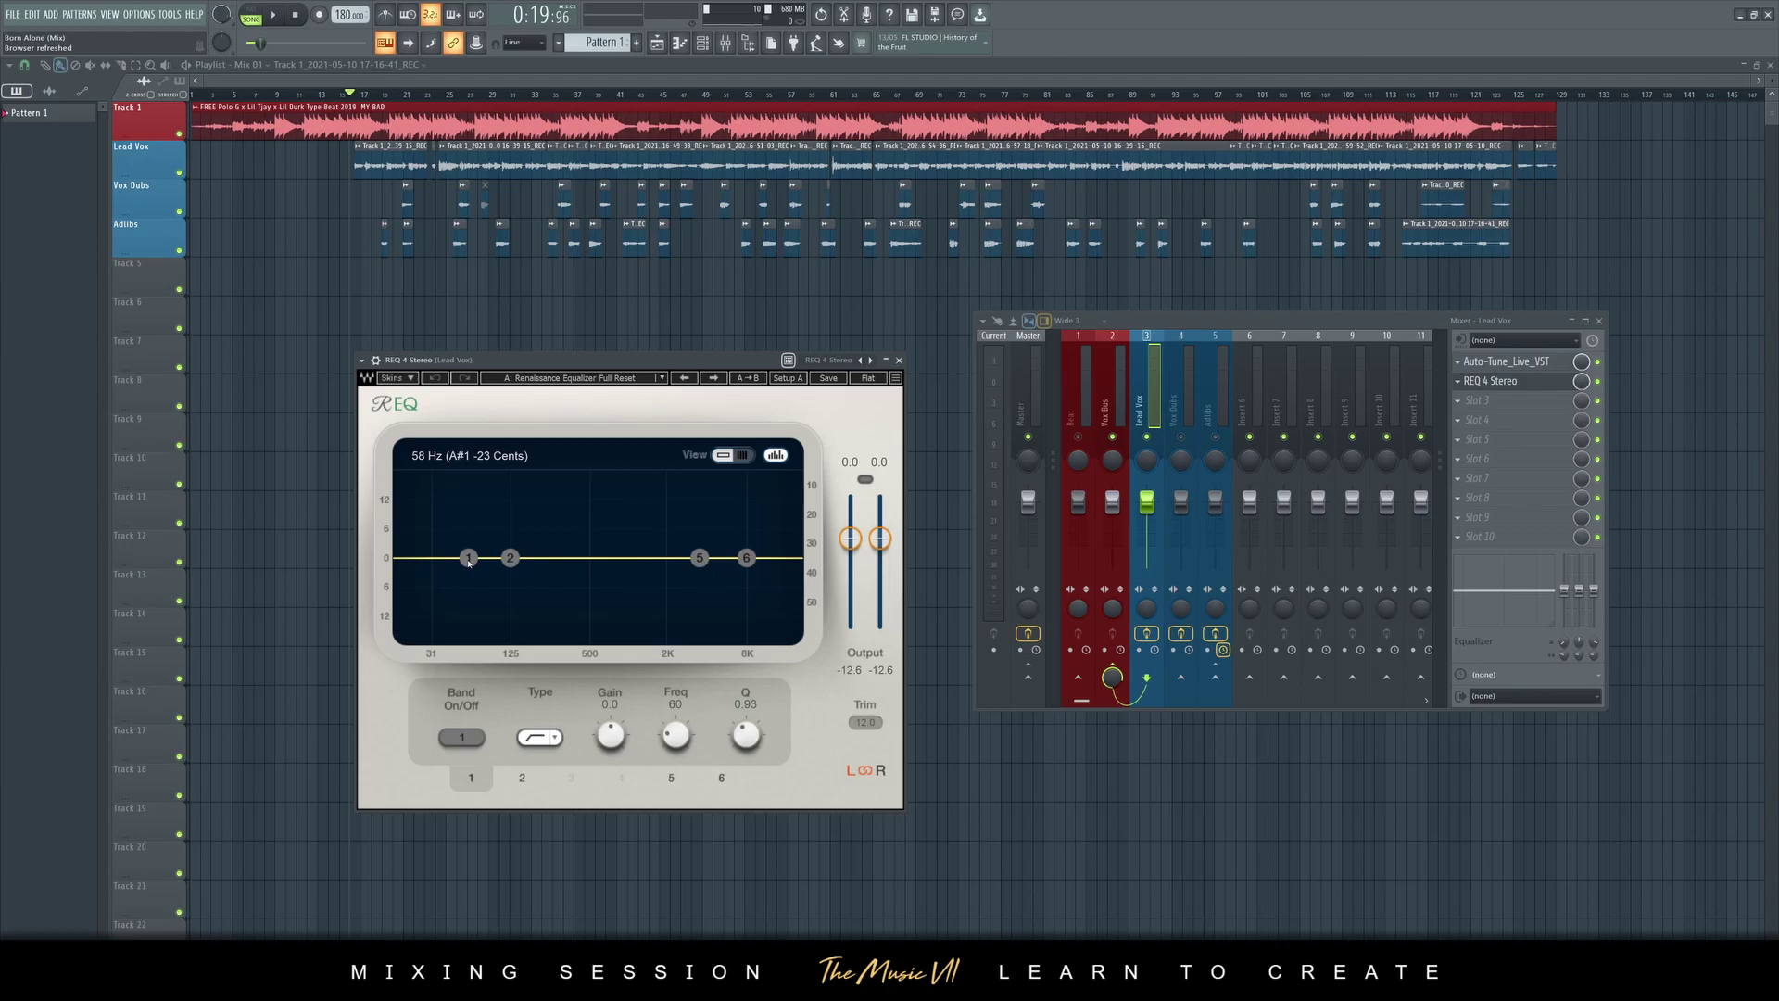
pyautogui.press('space')
pyautogui.moveTo(468, 557); pyautogui.dragTo(512, 627)
pyautogui.moveTo(510, 557); pyautogui.dragTo(515, 630)
pyautogui.press('space')
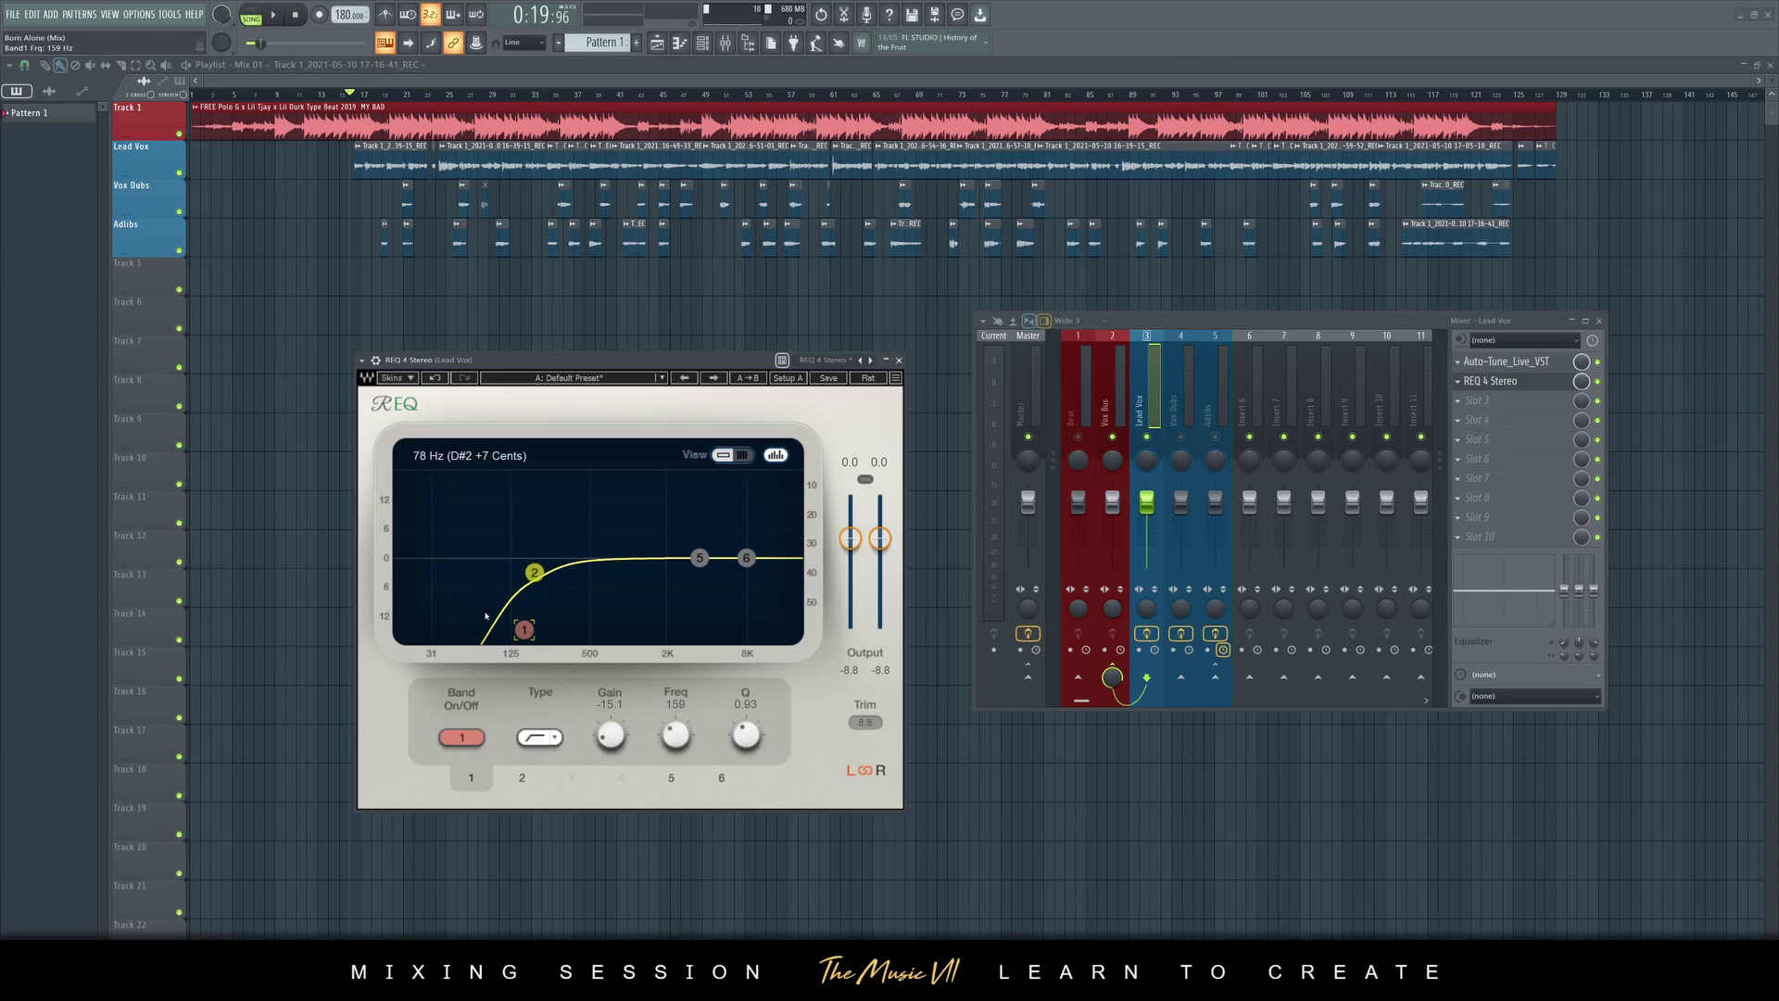
# During playback, slightly boost the lead vocal's highs with REQ band 6 and set band 5 to 2266 Hz with 1.5 gain
pyautogui.press('space')
pyautogui.moveTo(746, 557); pyautogui.dragTo(676, 552)
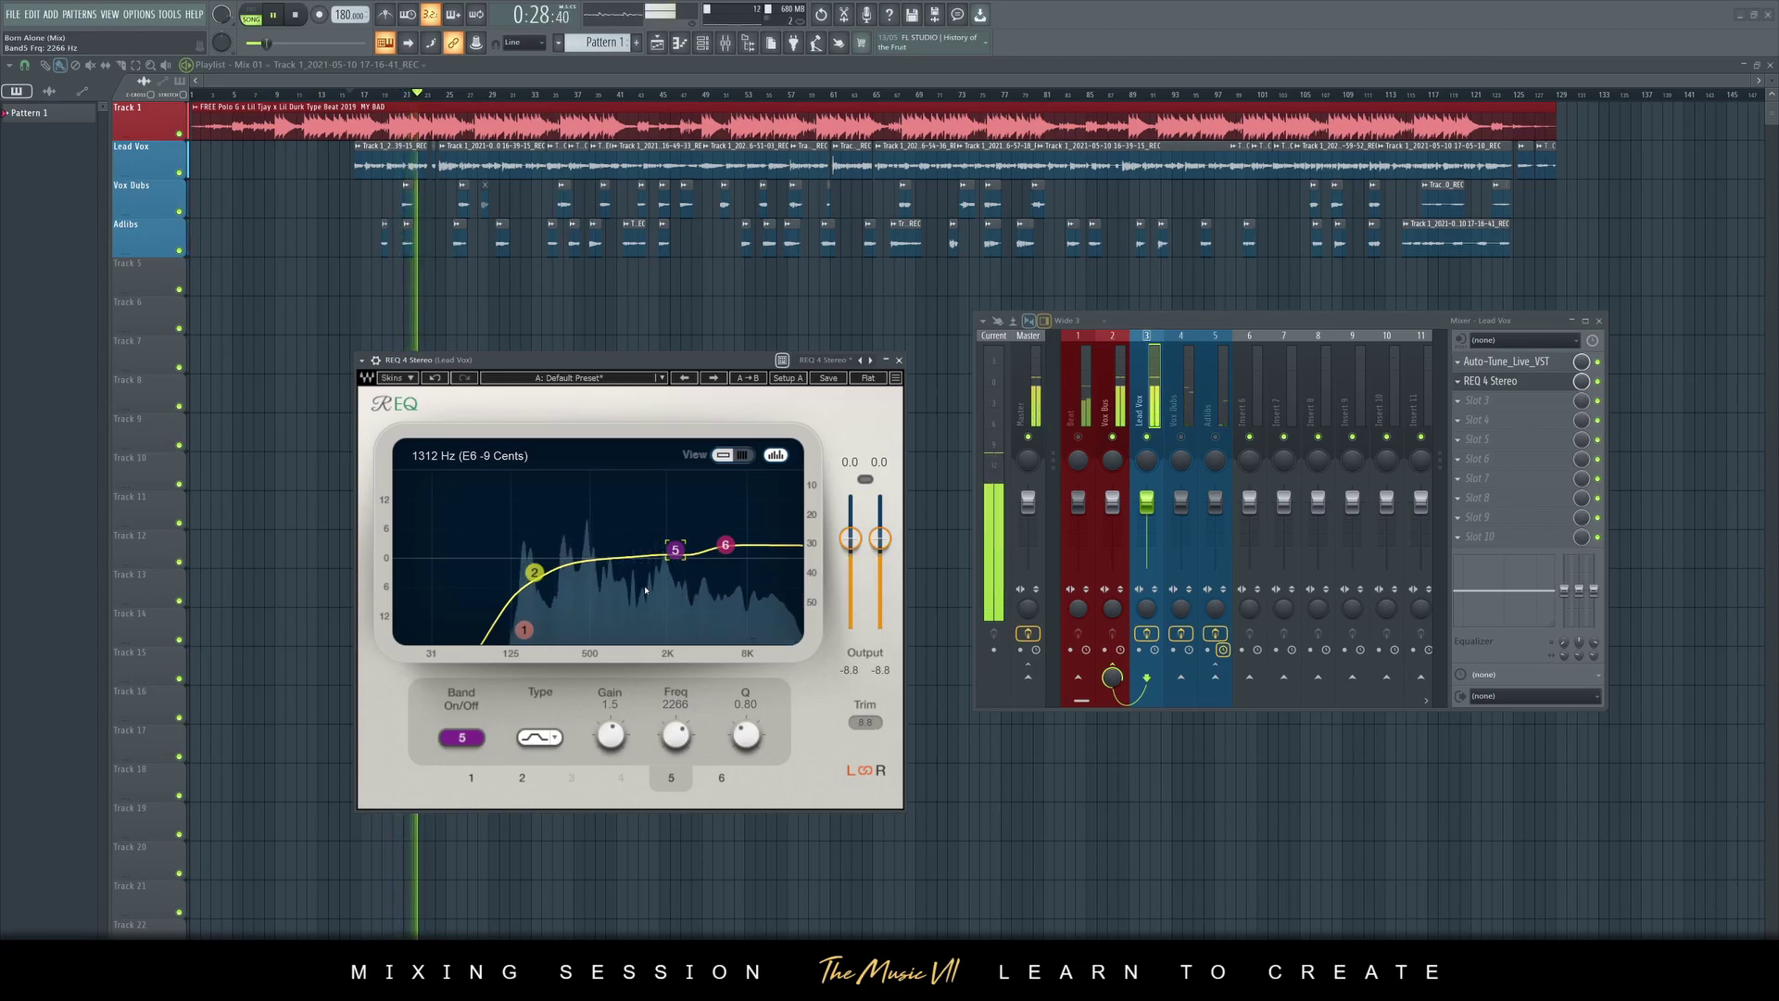
pyautogui.press('space')
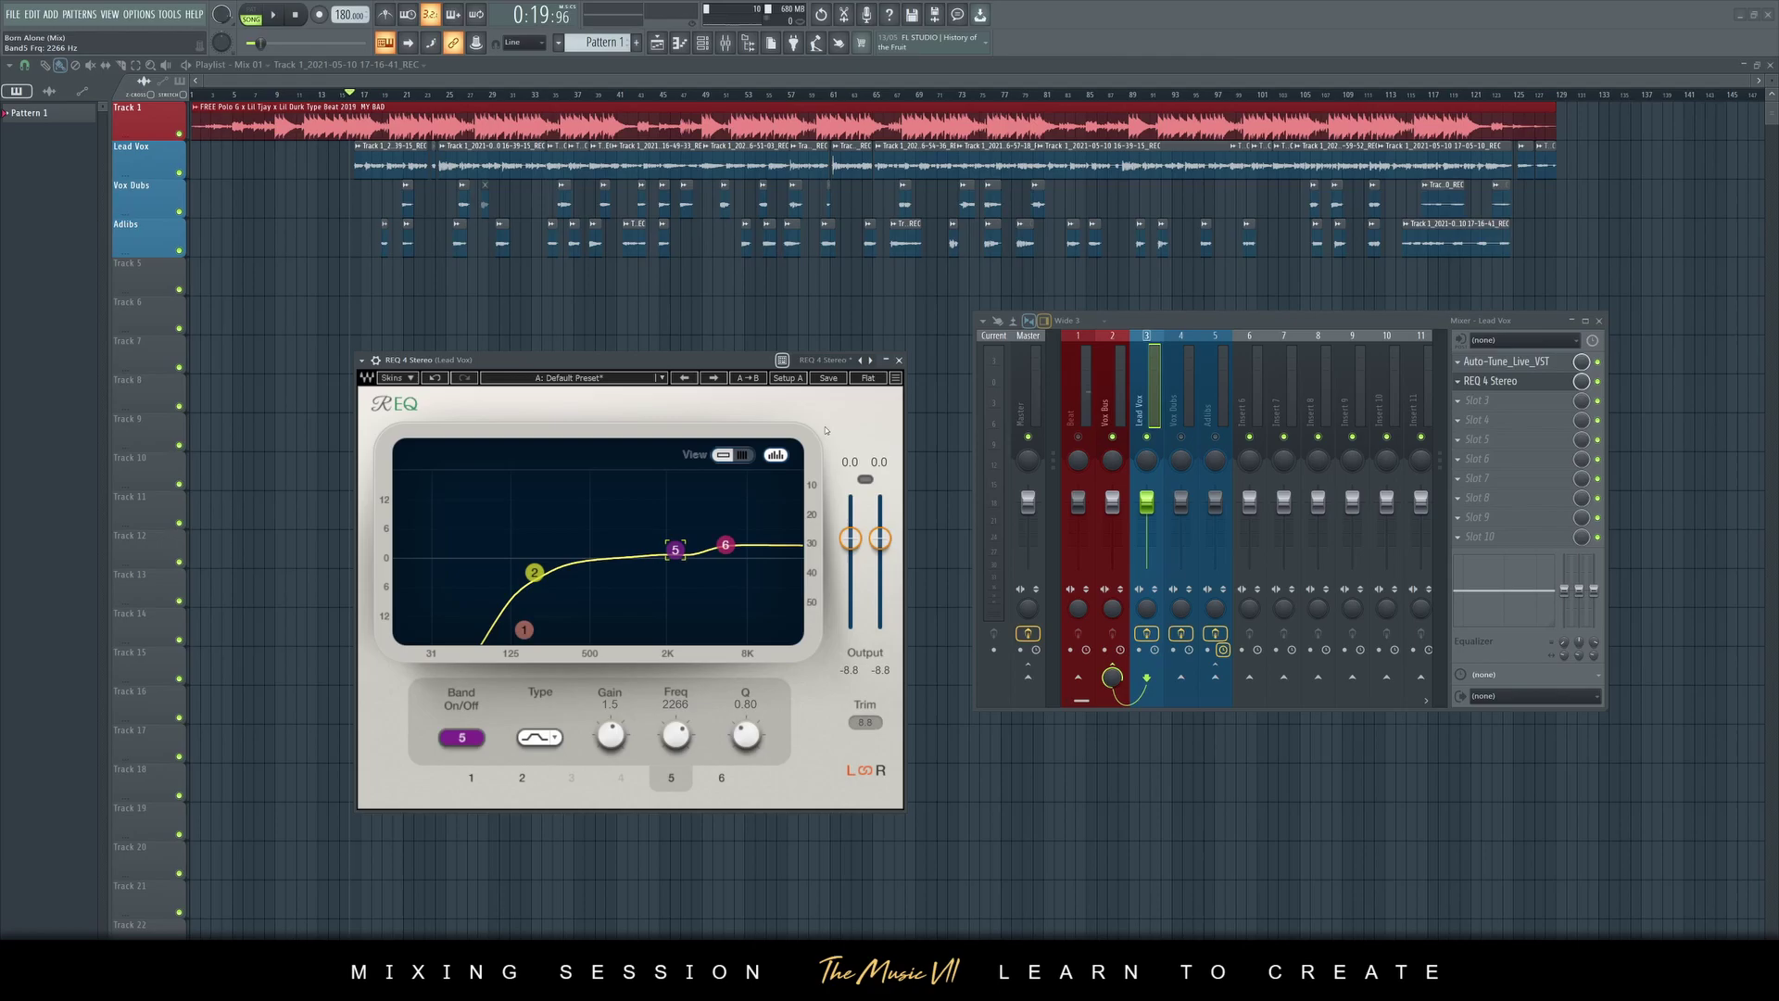
# Refine the lead vocal's low cut during playback by nudging REQ band 1 and setting band 2 to 209 Hz with −4.0 gain
pyautogui.press('space')
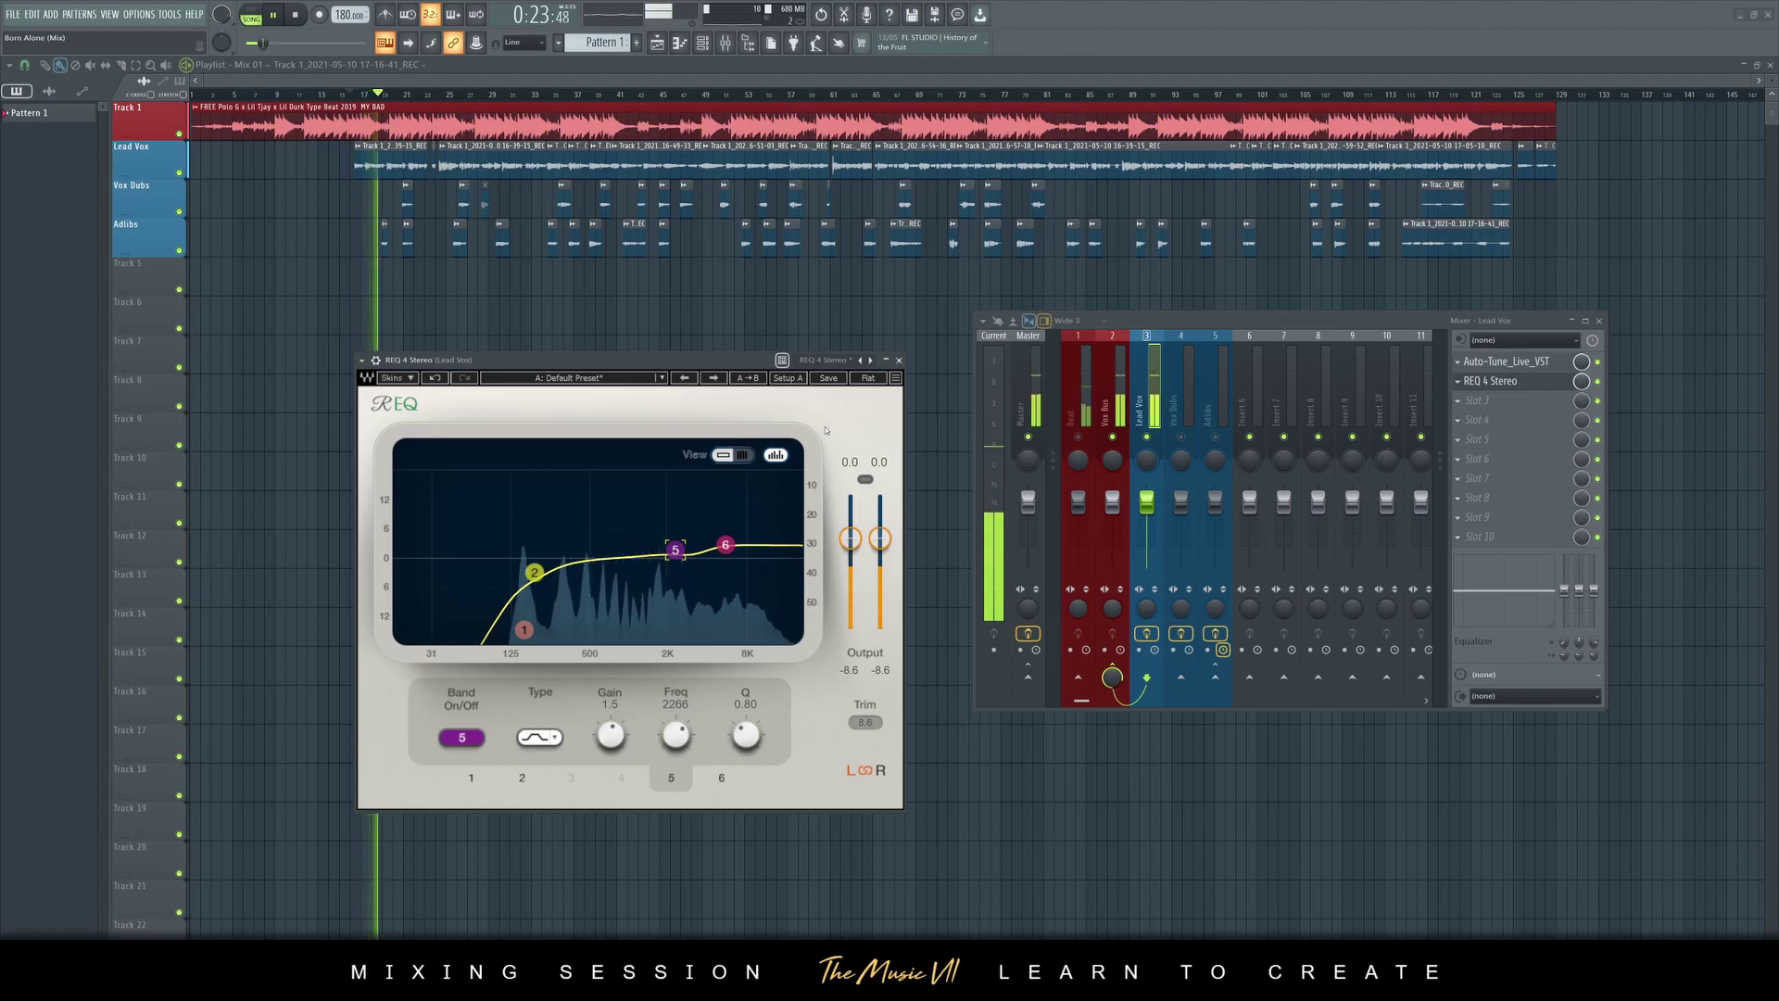
pyautogui.moveTo(712, 366); pyautogui.dragTo(711, 322)
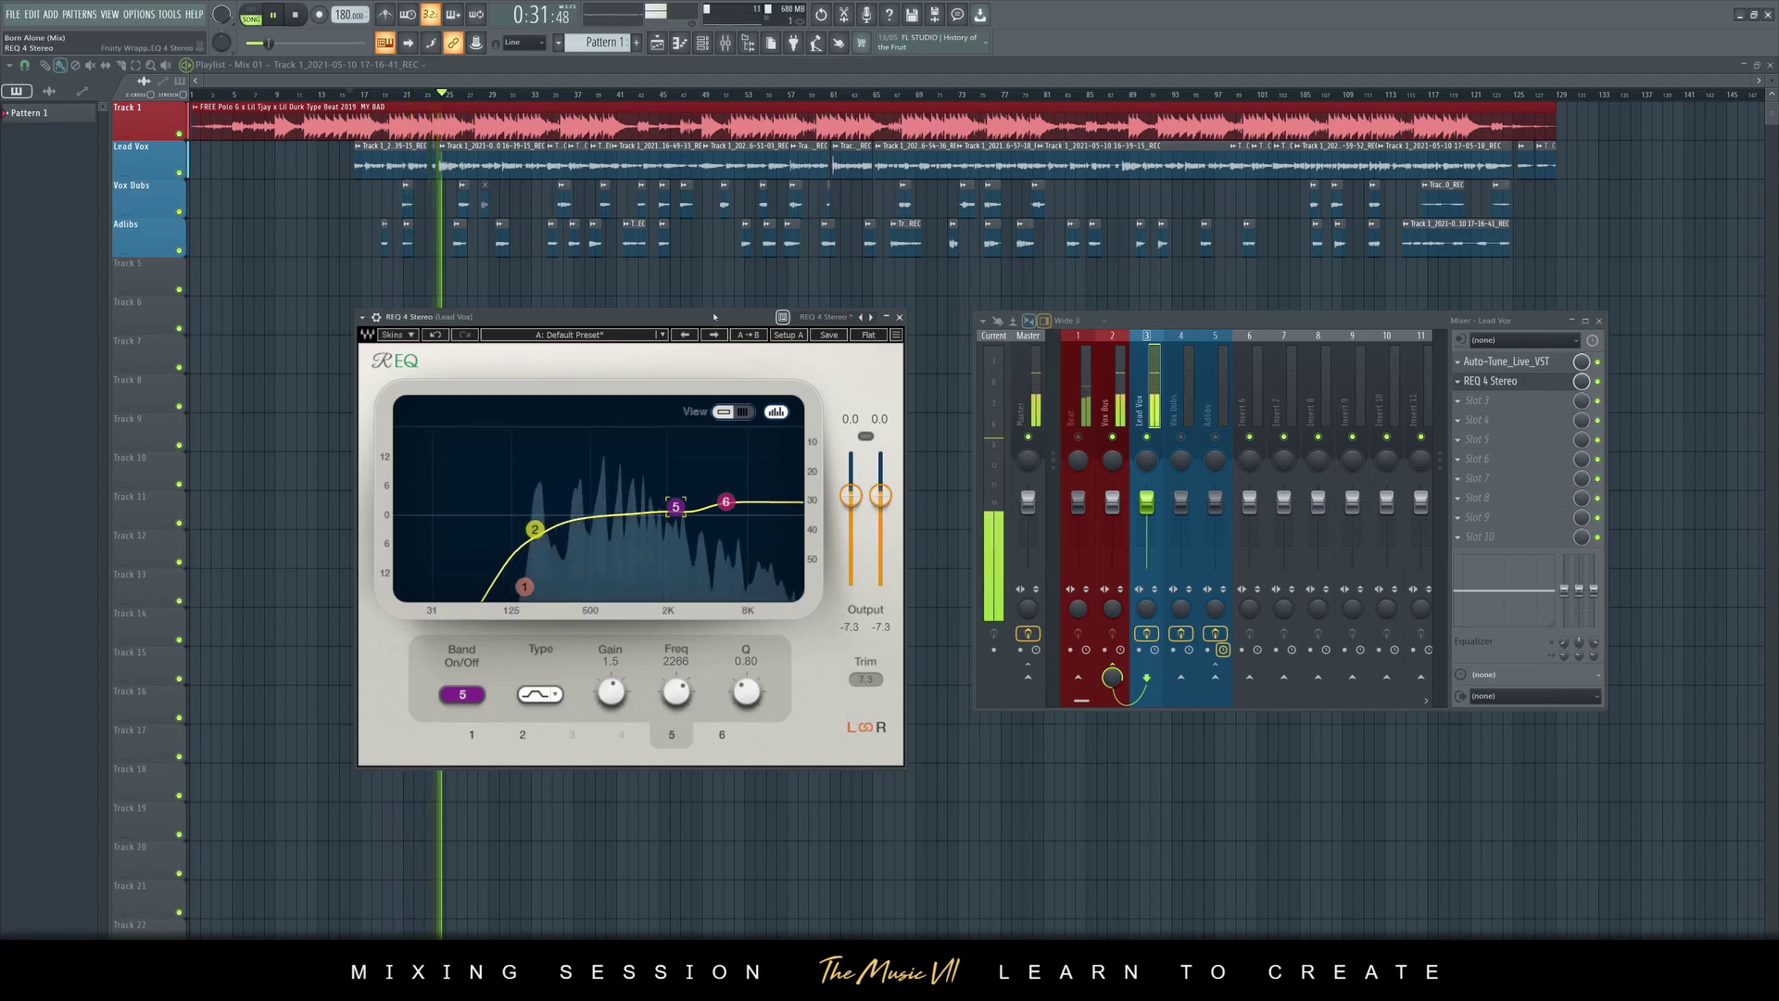
pyautogui.moveTo(524, 587); pyautogui.dragTo(541, 533)
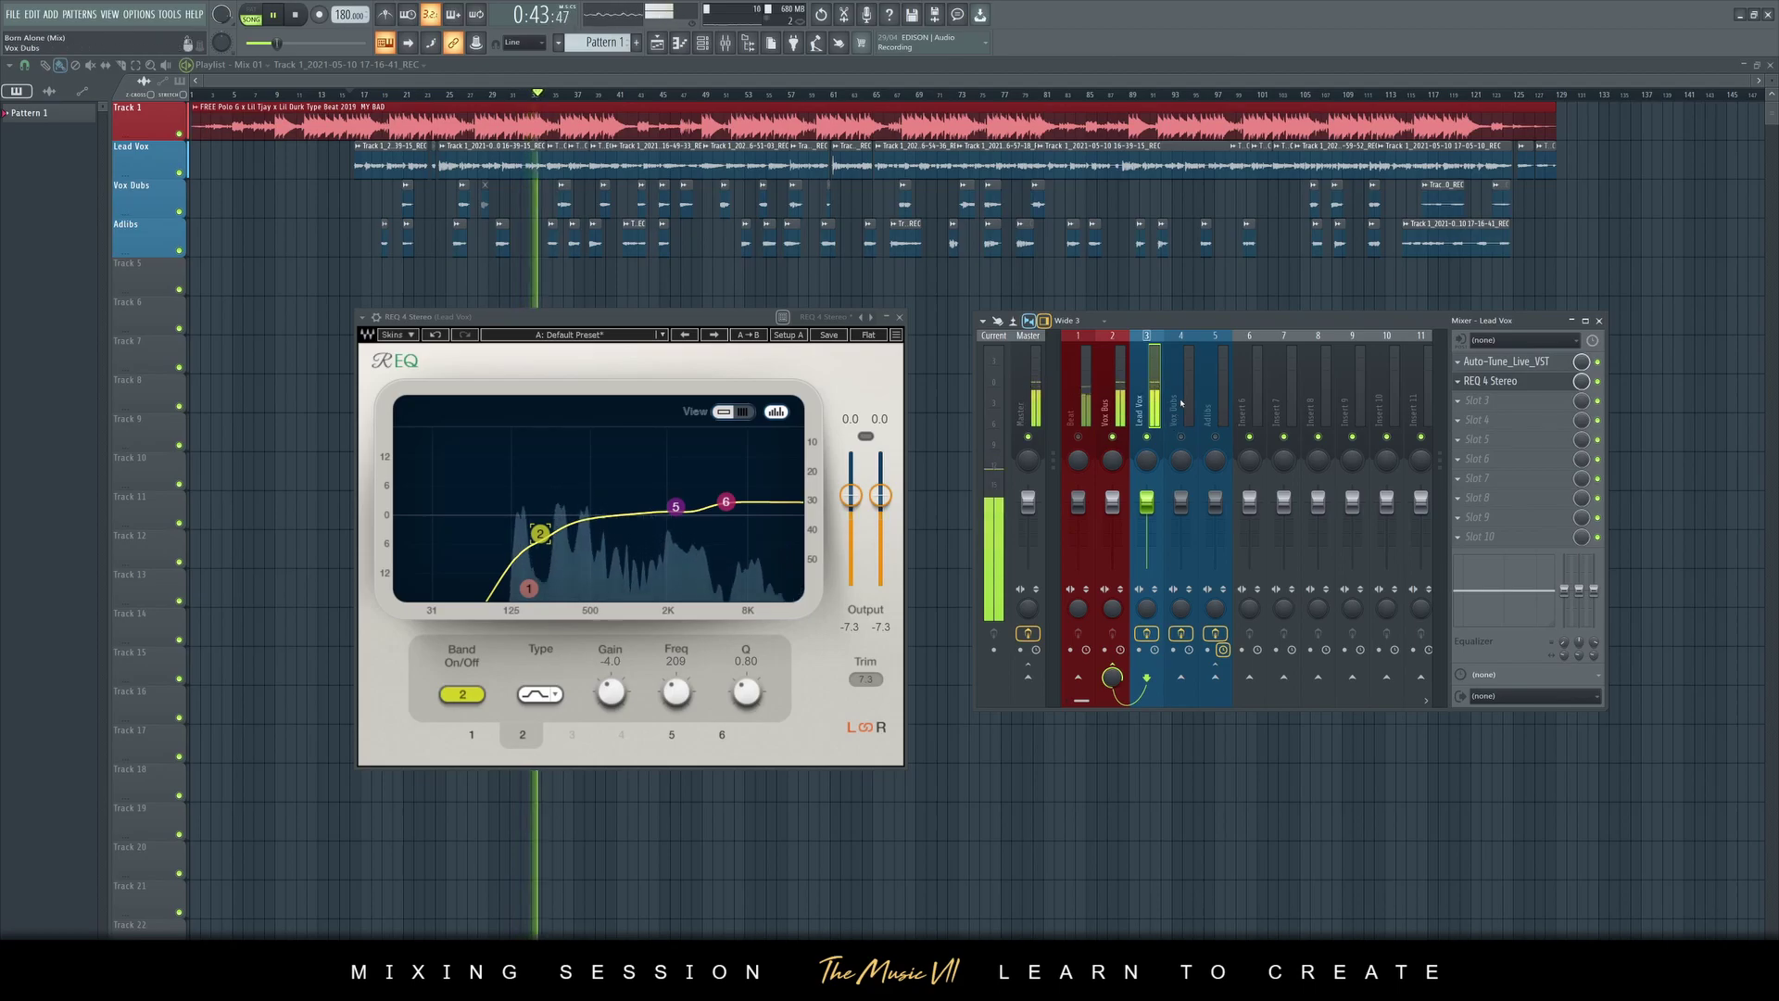
pyautogui.press('space')
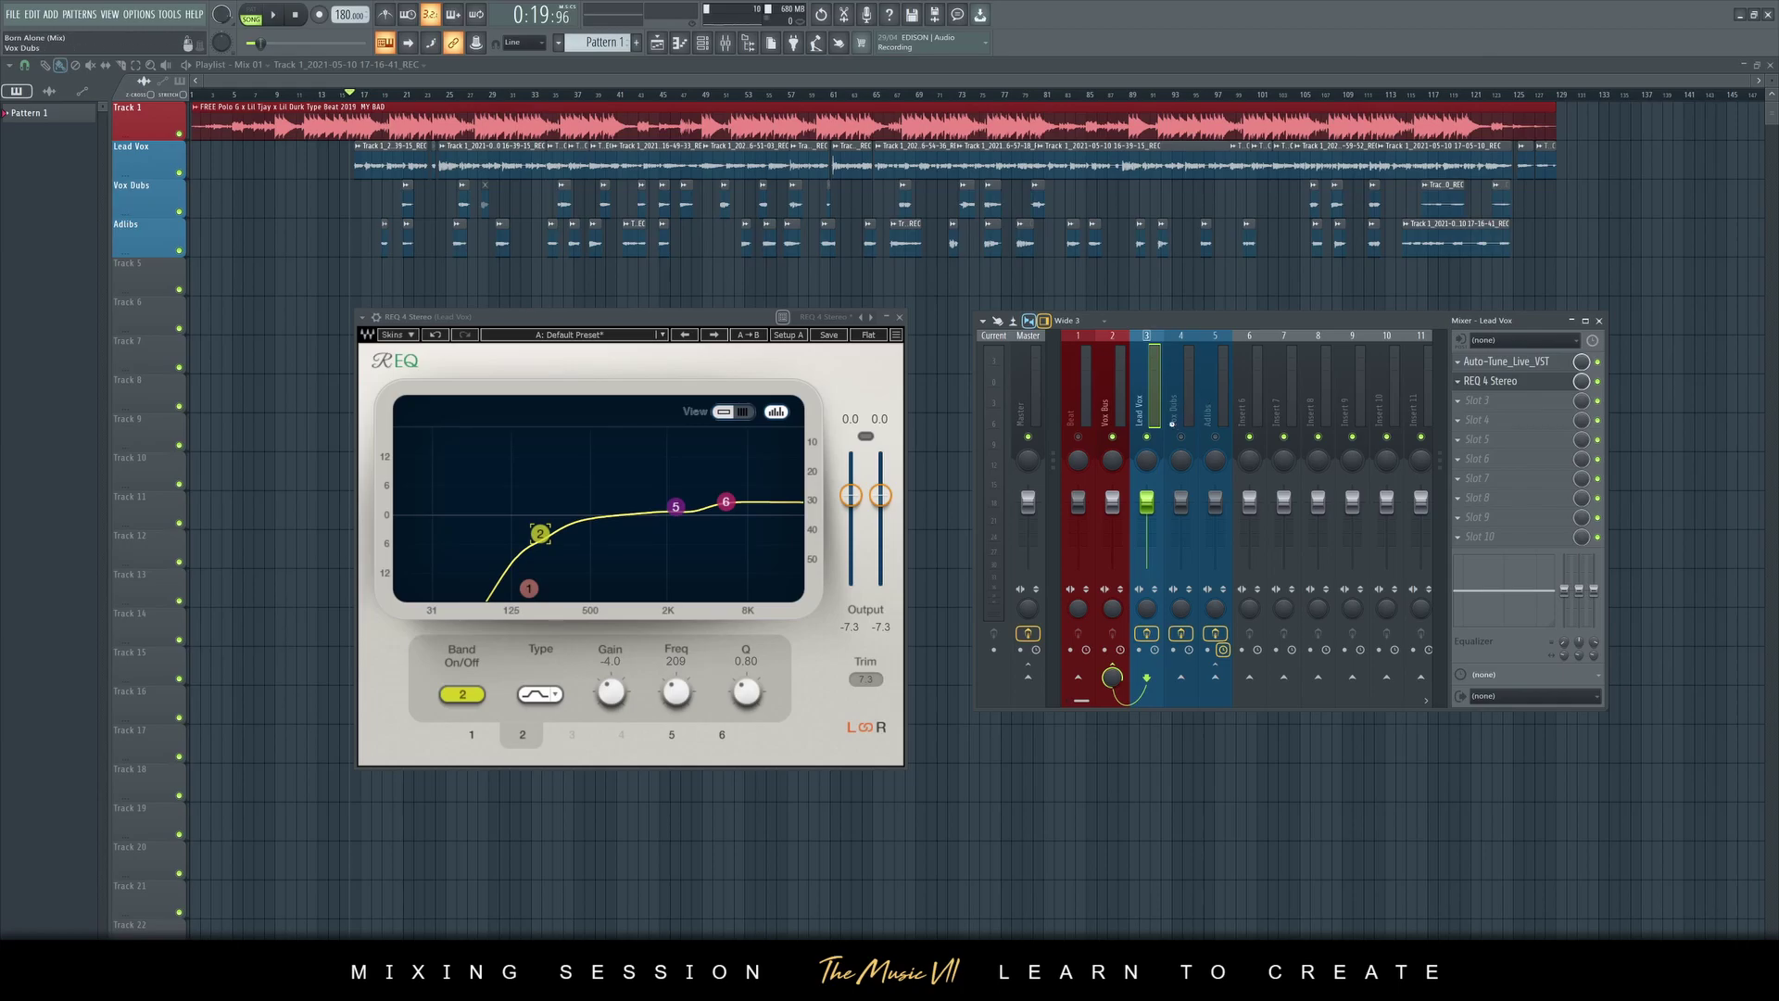
# Solo the Vox Dubs track and replace its Ozone Imager 2 effect with Vocal Doubler
pyautogui.click(1187, 389)
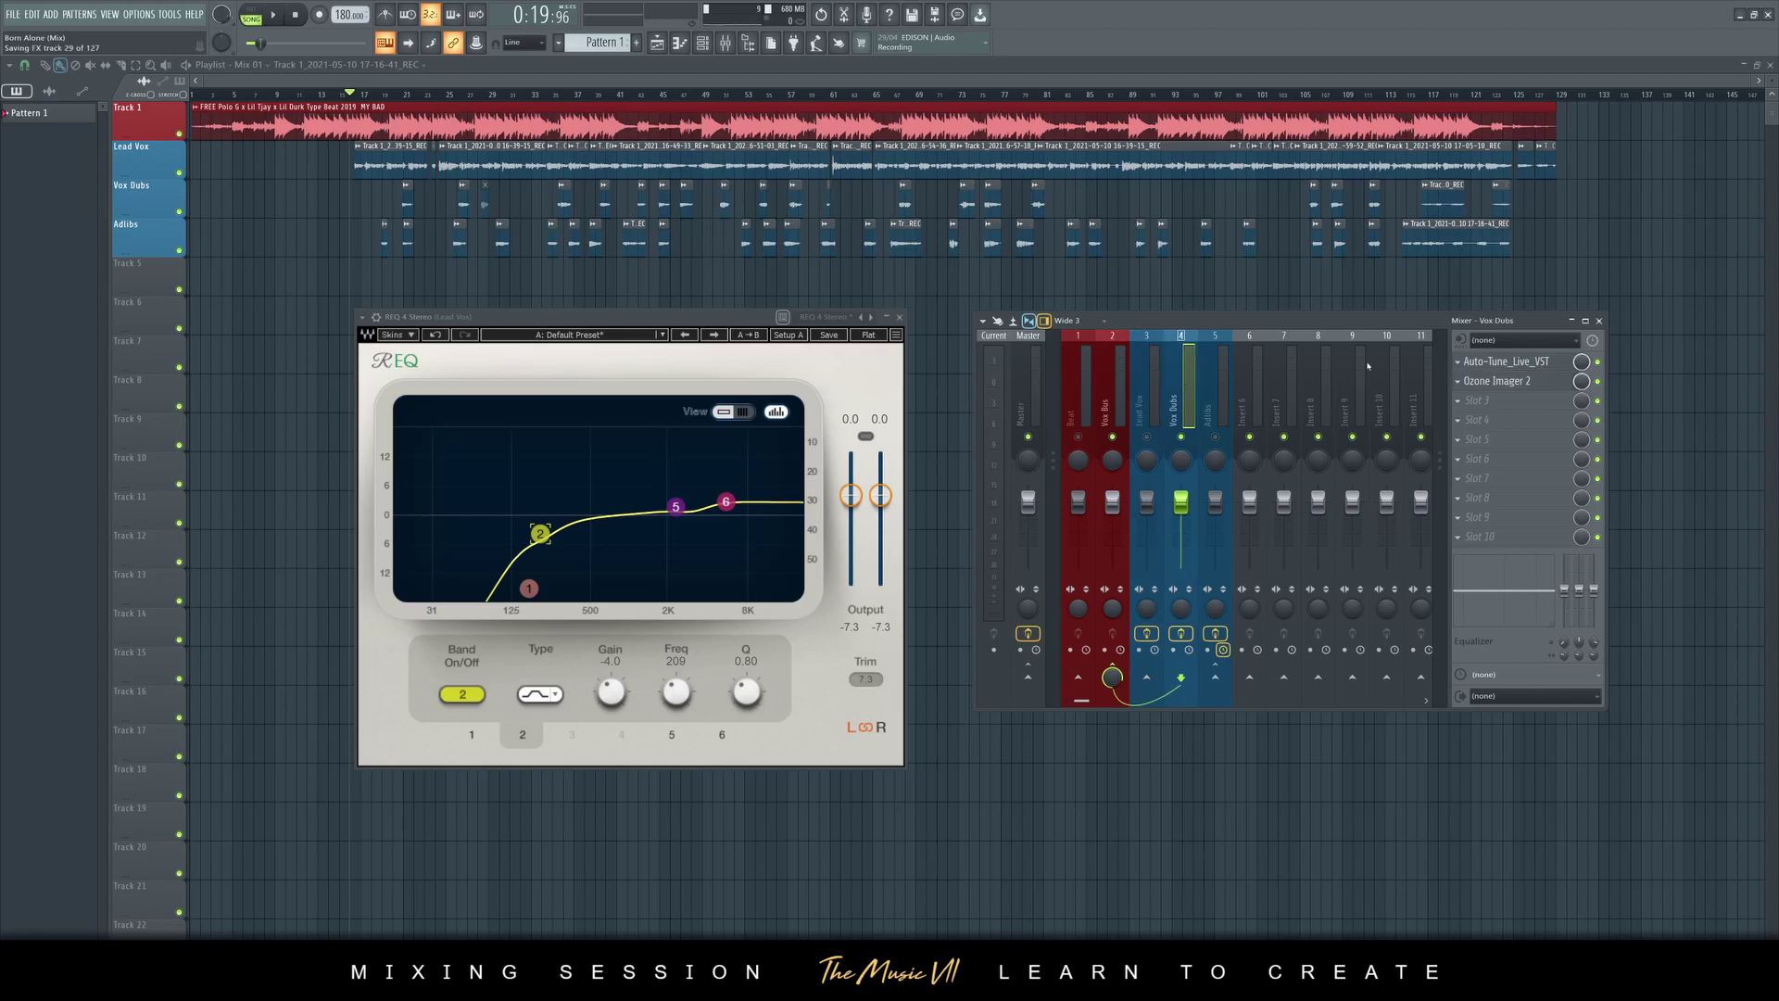
pyautogui.click(1463, 381)
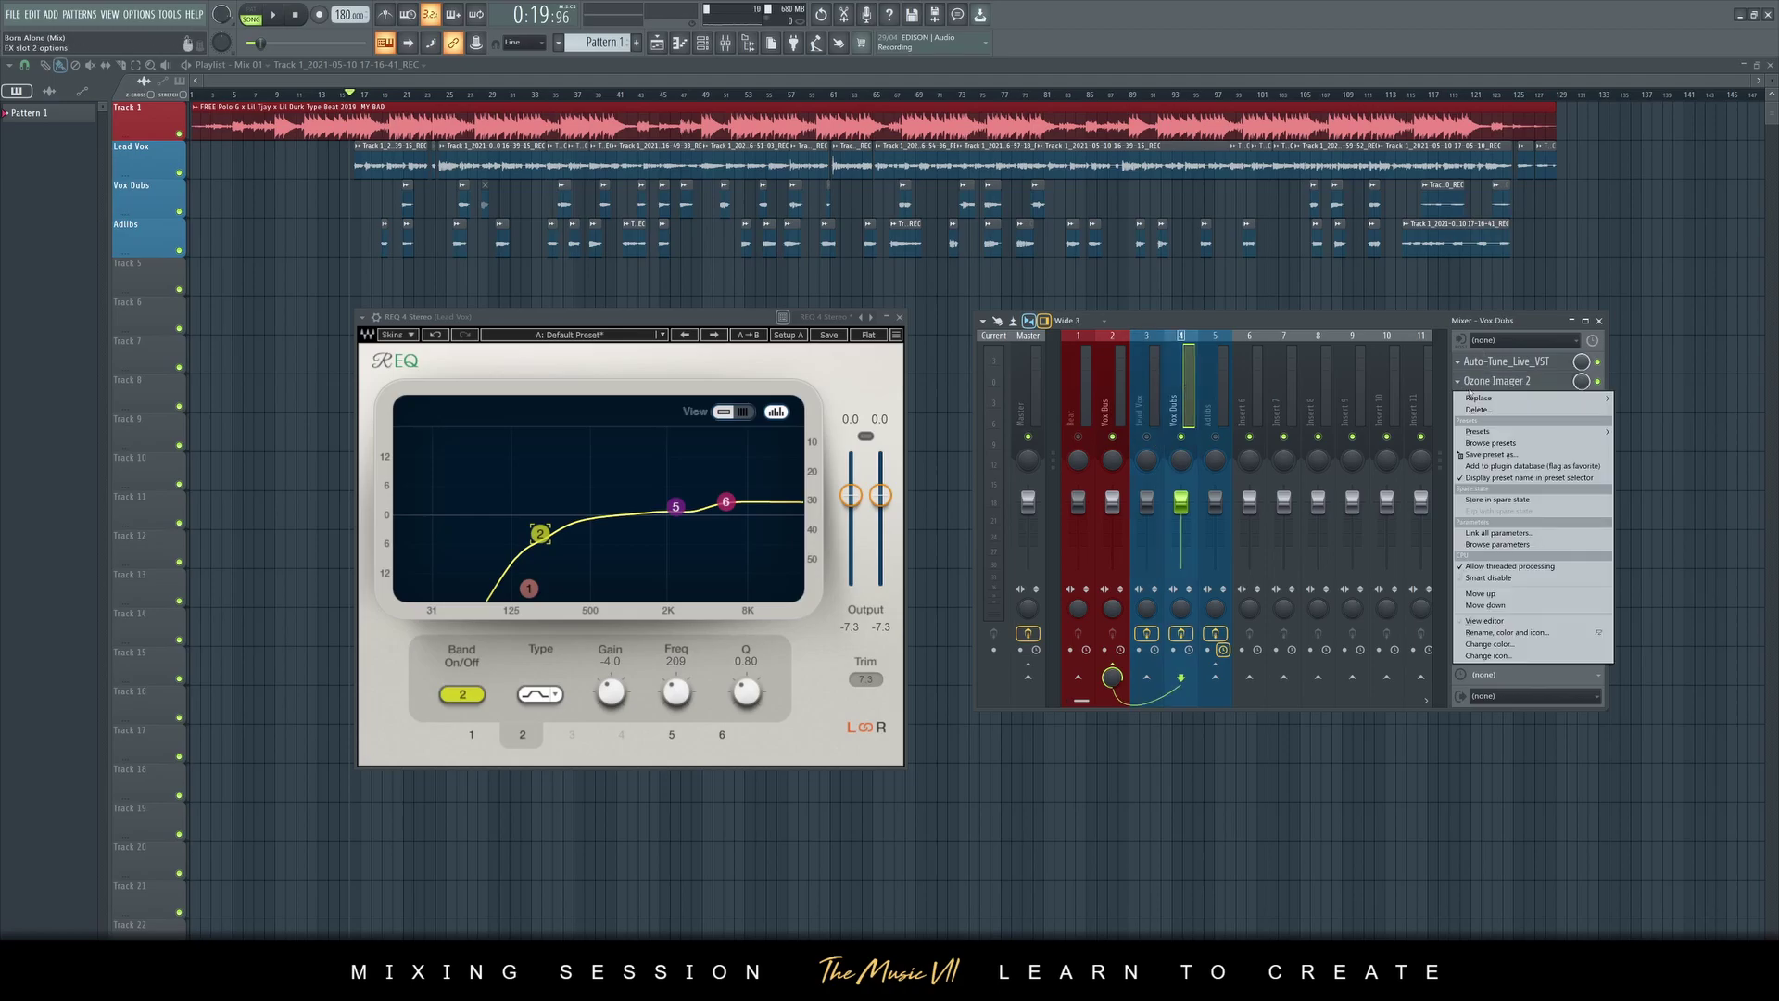
pyautogui.moveTo(1480, 400)
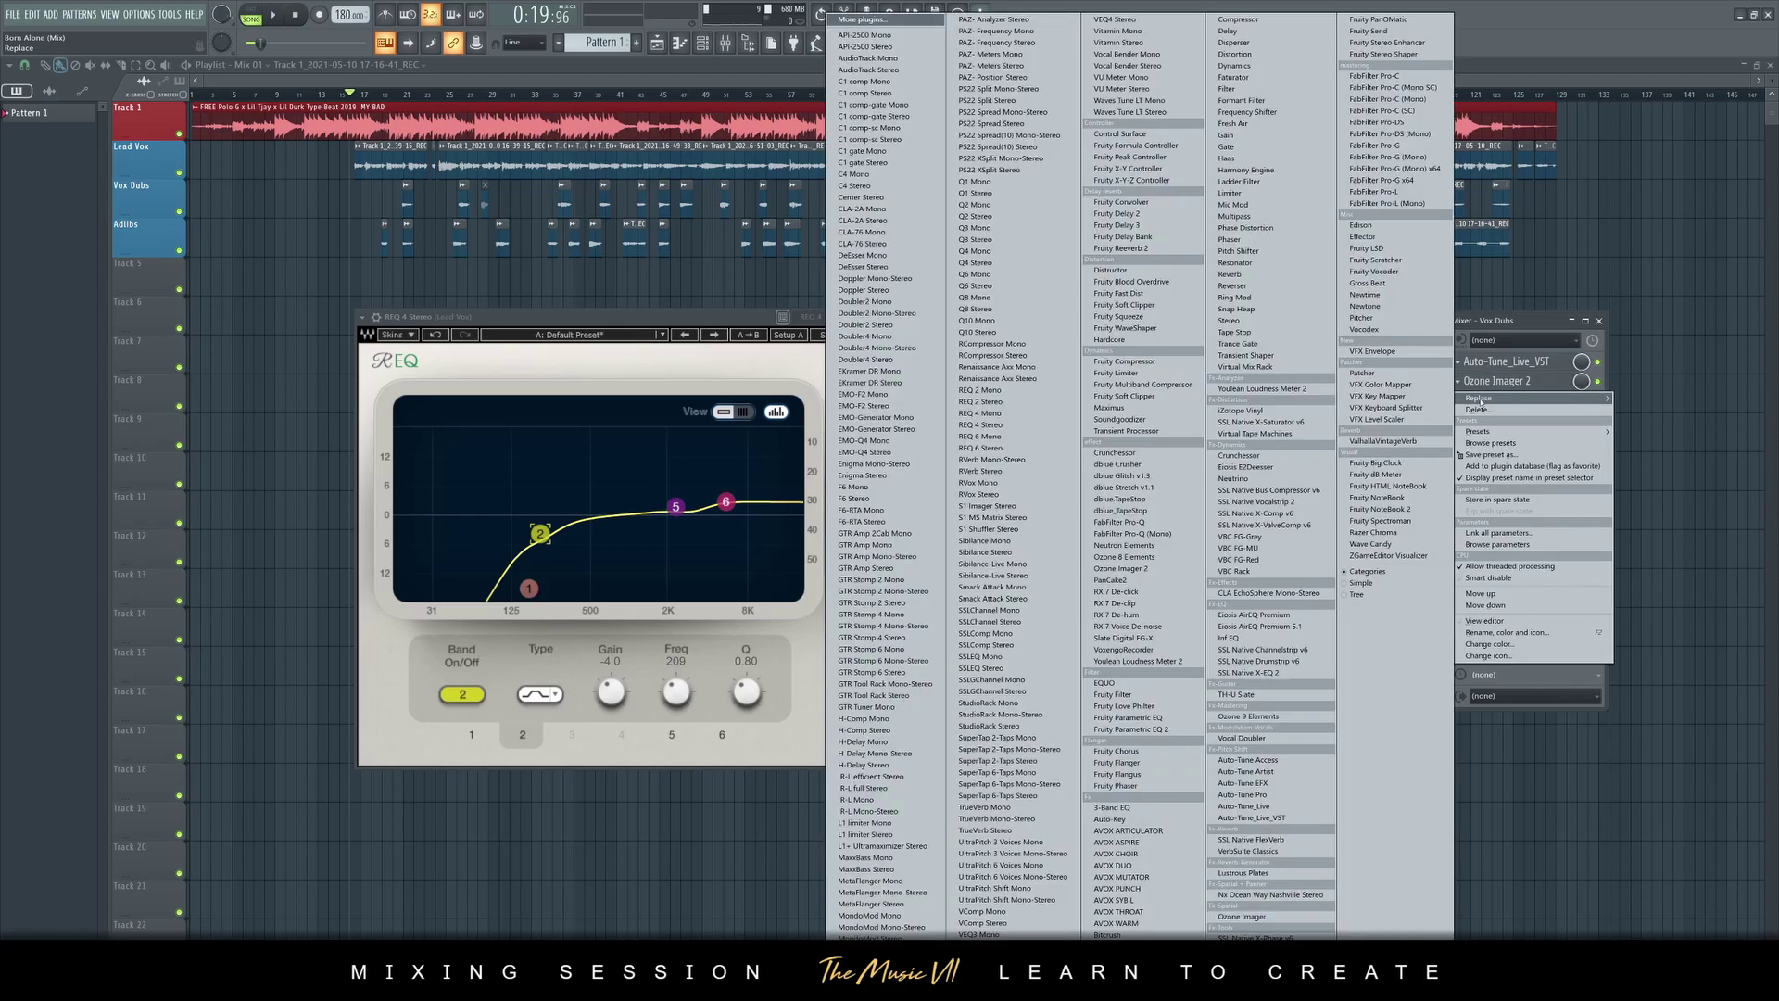
pyautogui.click(1281, 738)
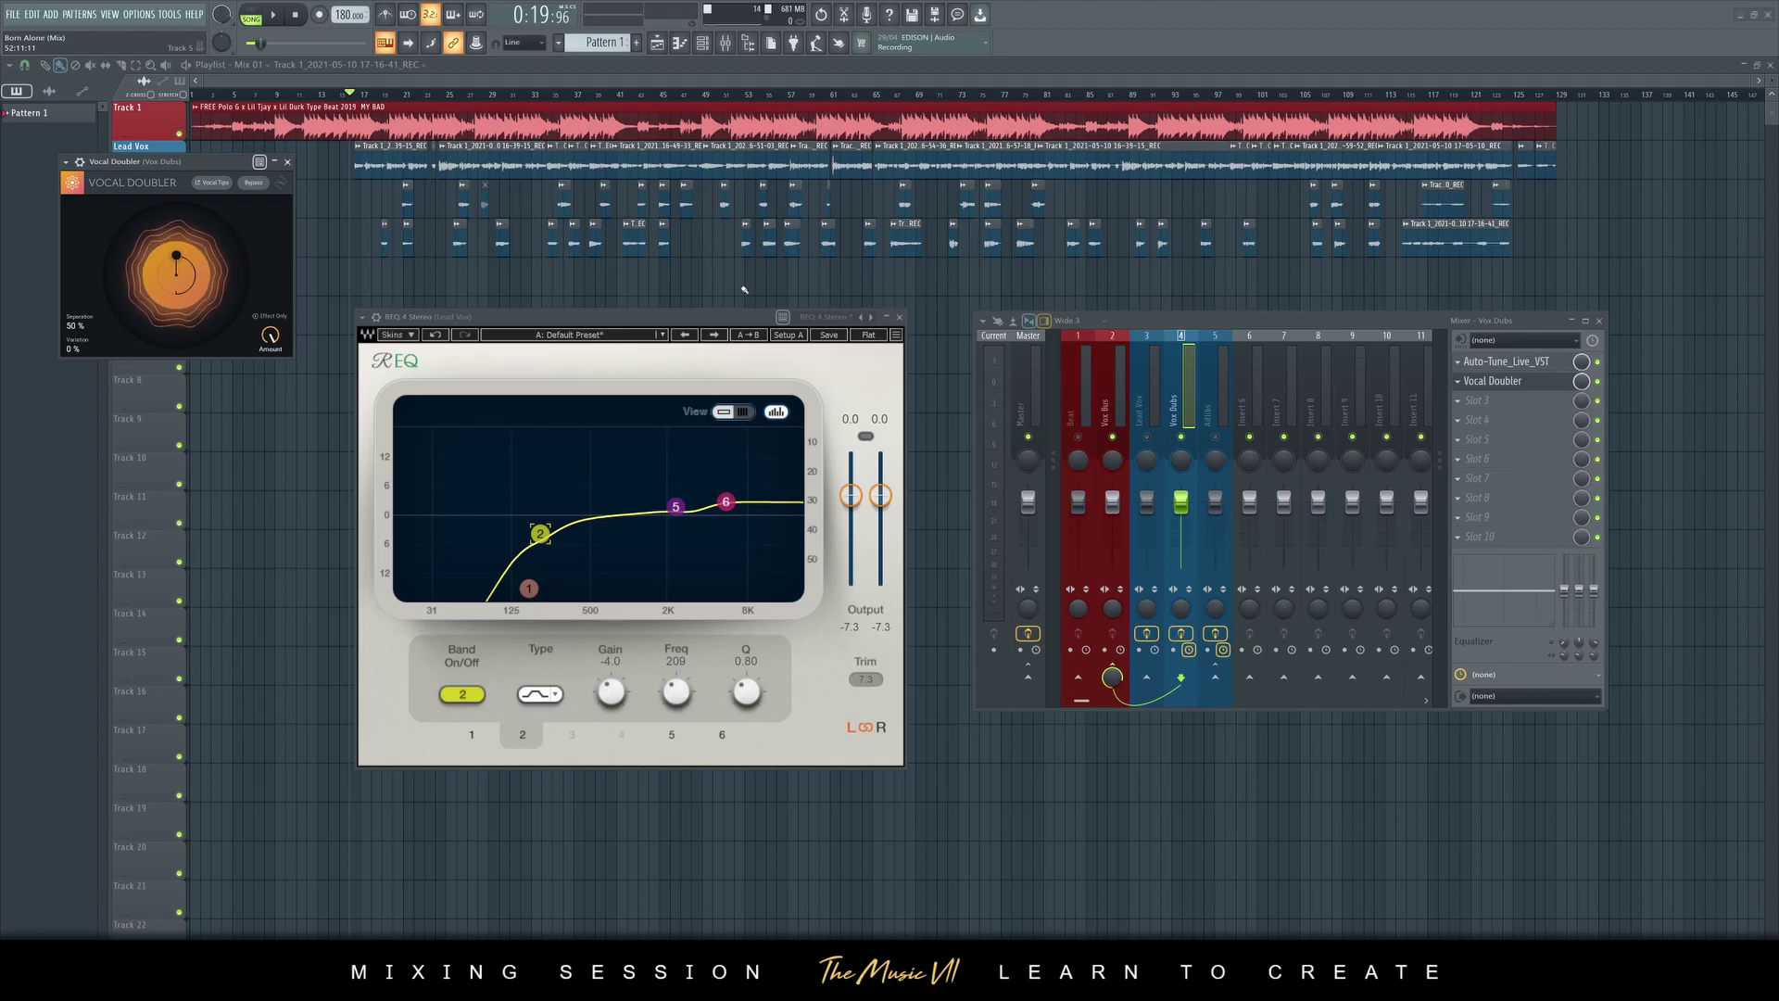
pyautogui.moveTo(1059, 554); pyautogui.dragTo(948, 469)
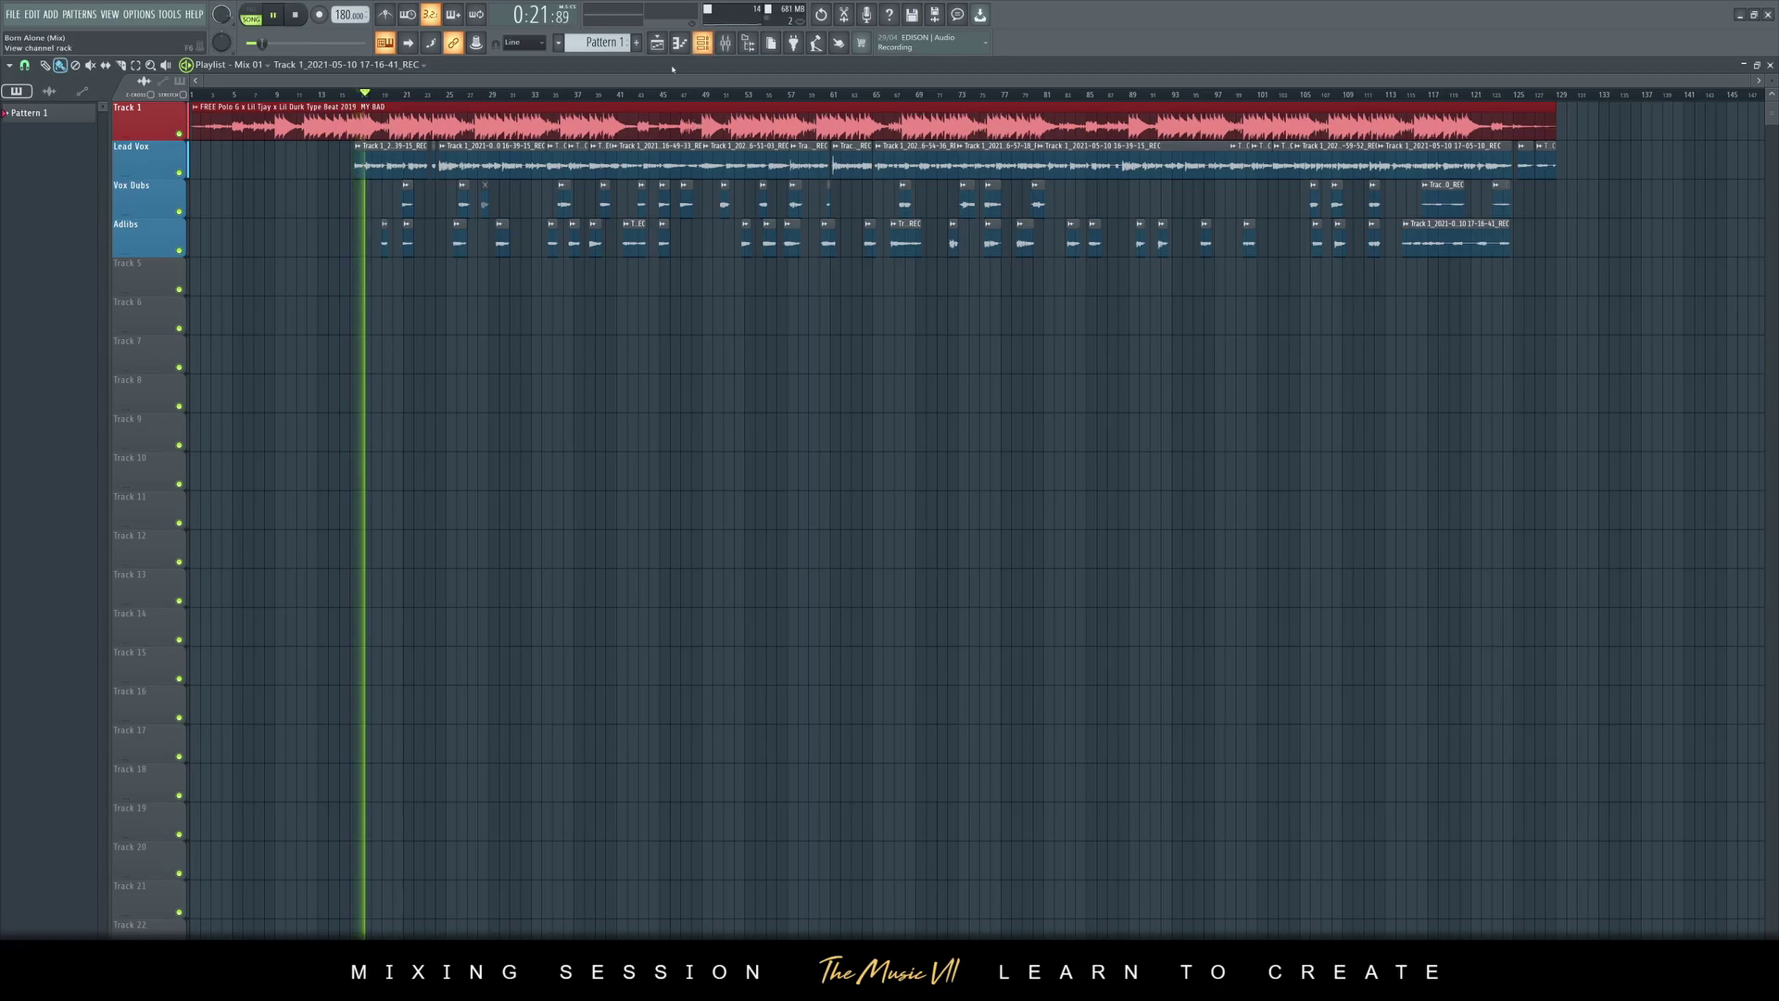
# Set the Vocal Doubler on Vox Dubs to 88 % separation and 57 % variation during playback, with its window detached
pyautogui.click(726, 43)
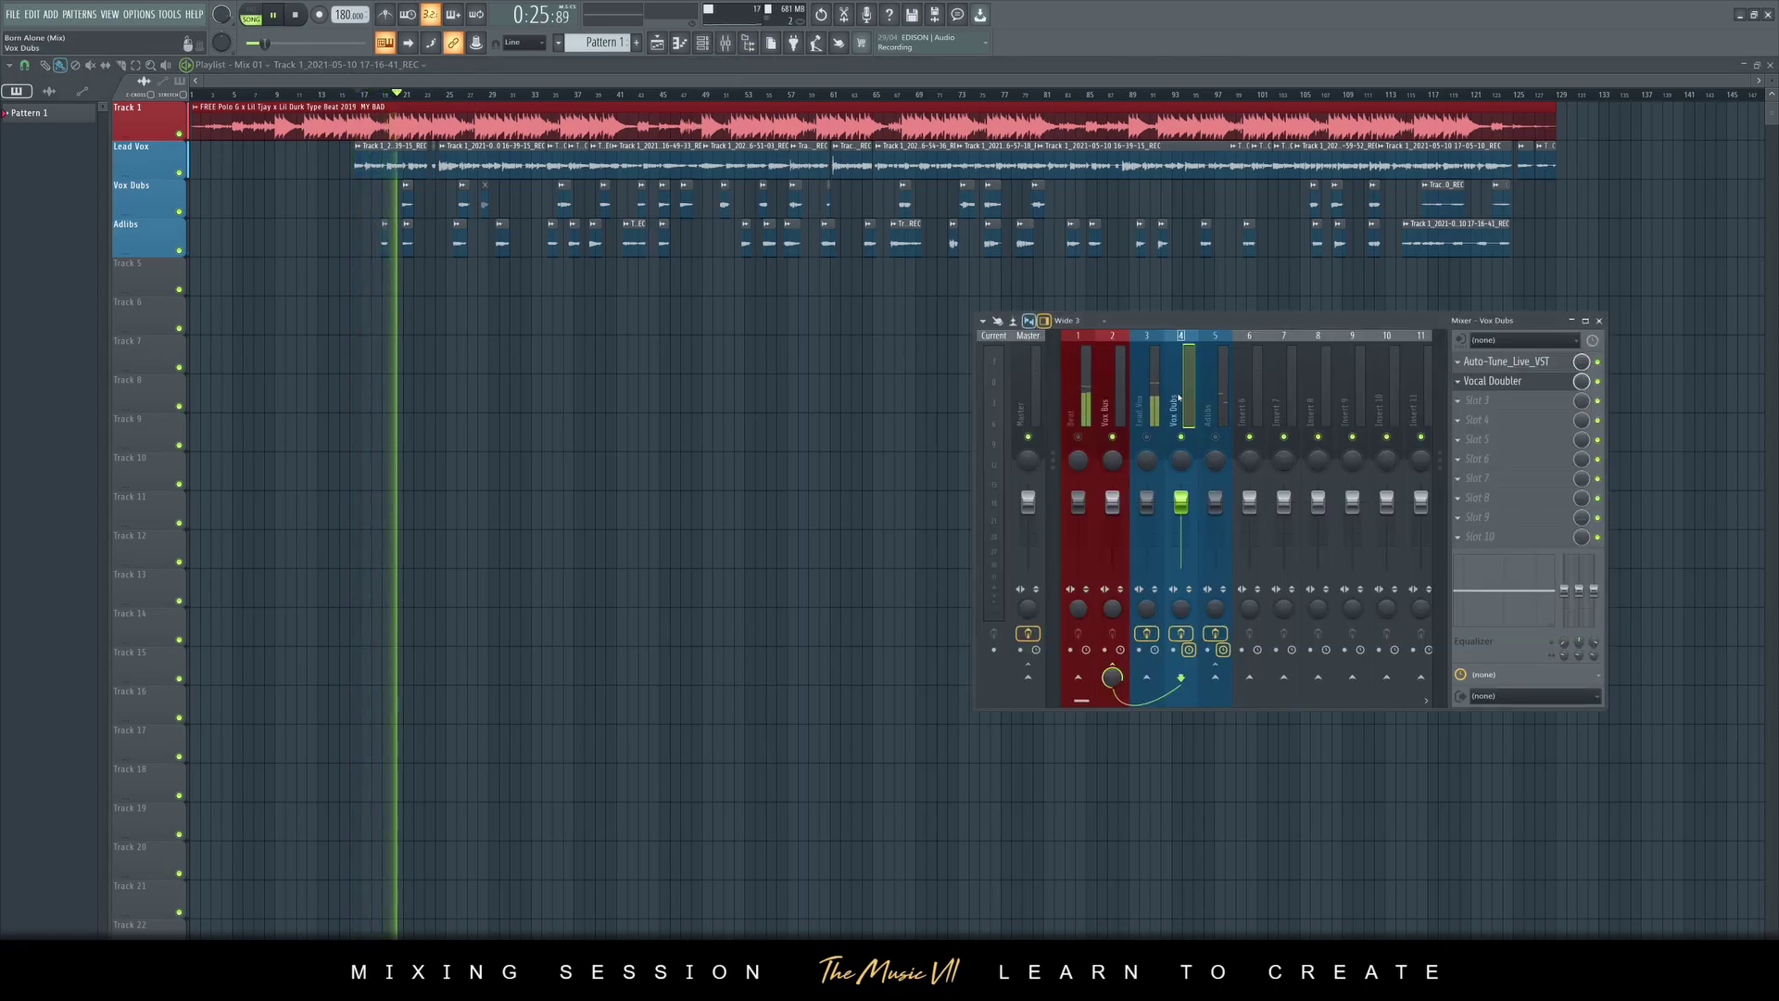
pyautogui.click(1489, 380)
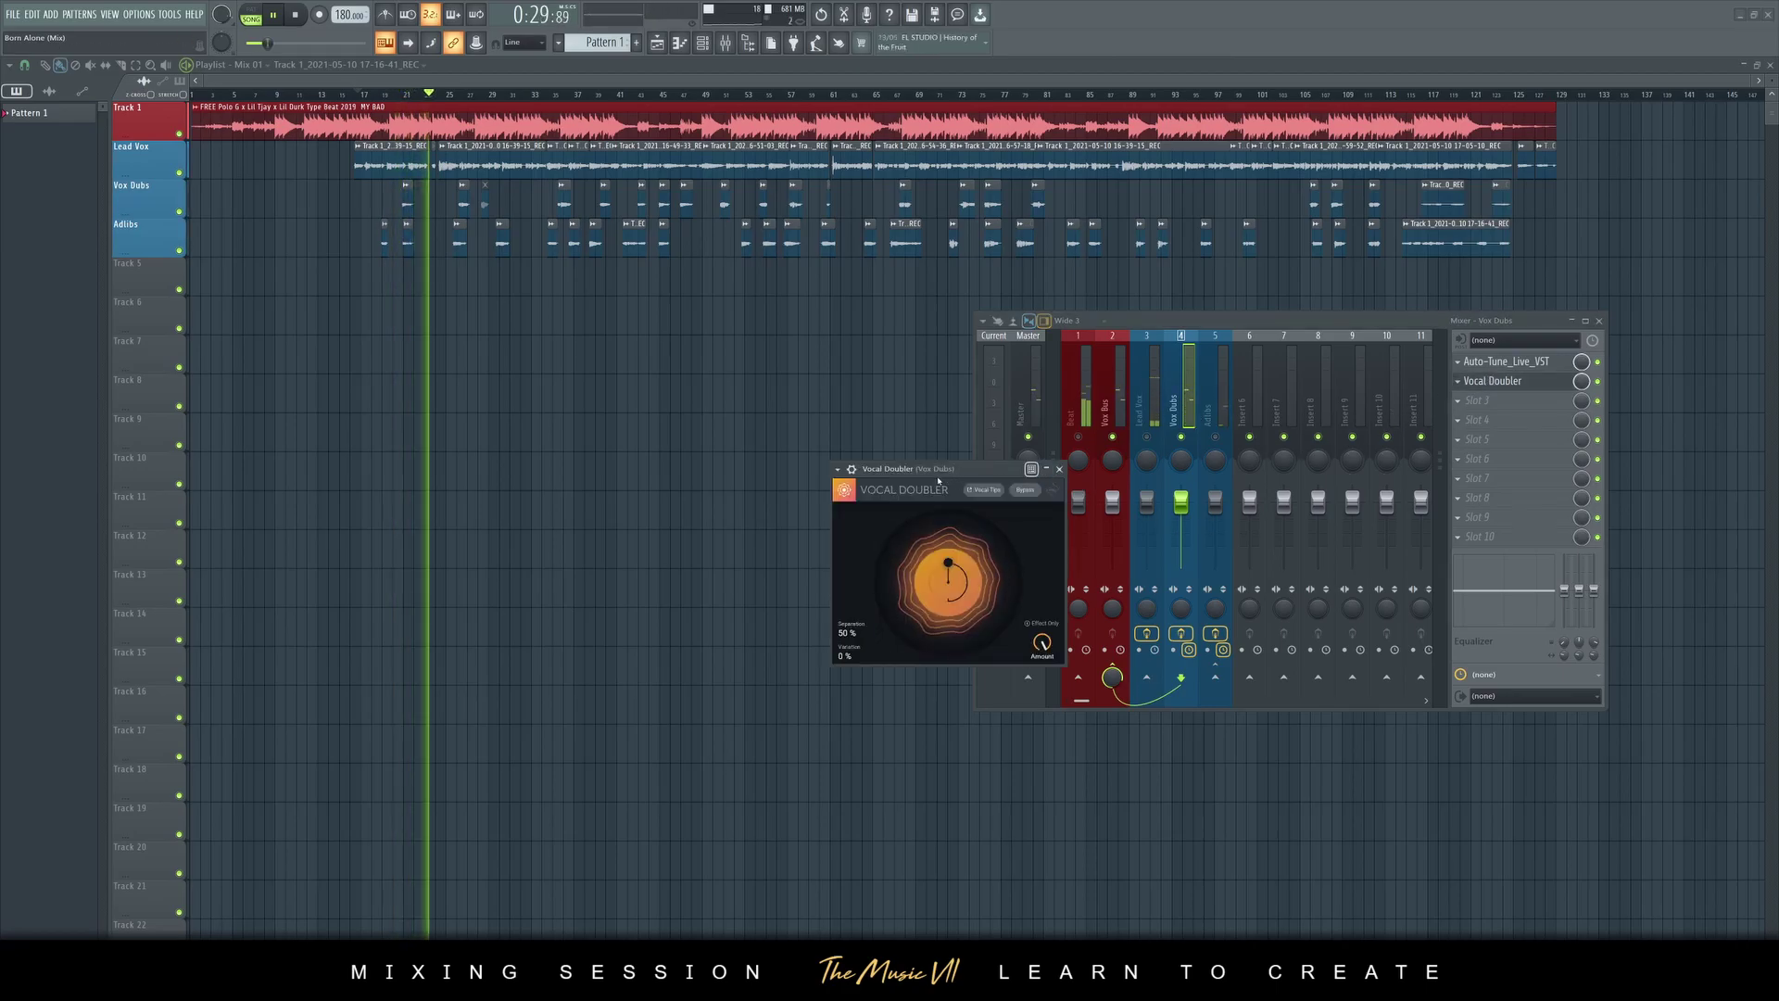
pyautogui.moveTo(952, 479); pyautogui.dragTo(730, 437)
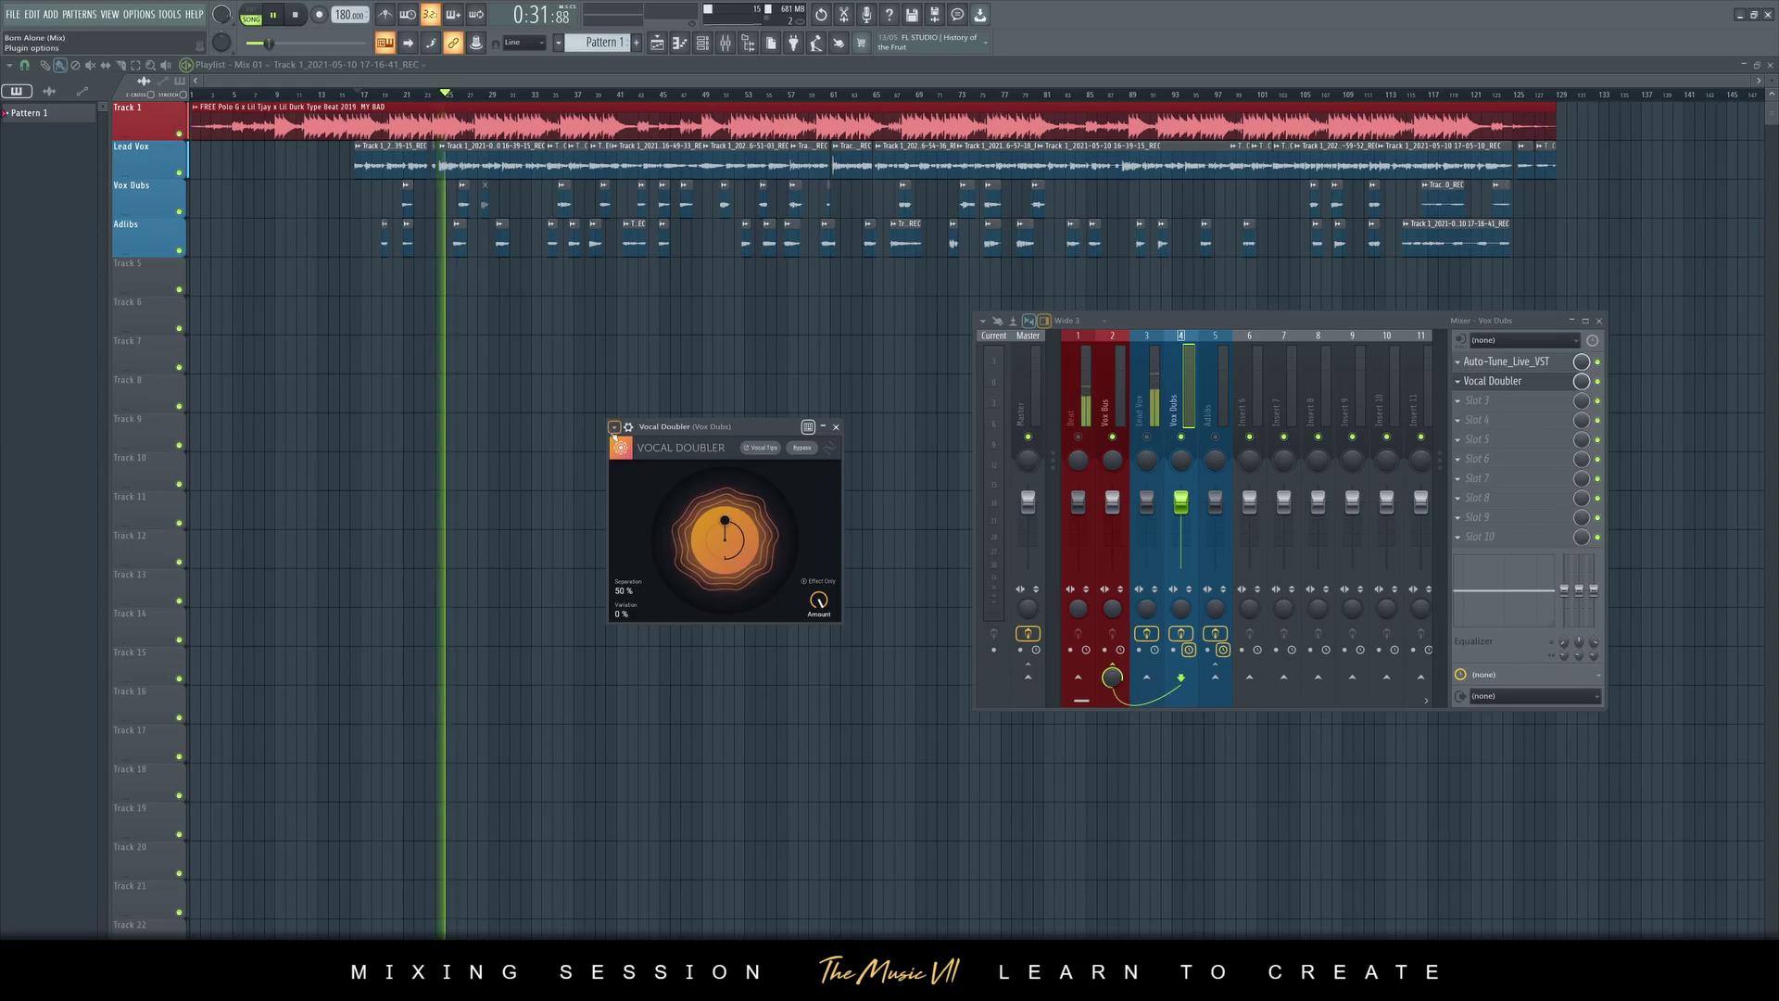
pyautogui.click(615, 428)
pyautogui.click(702, 532)
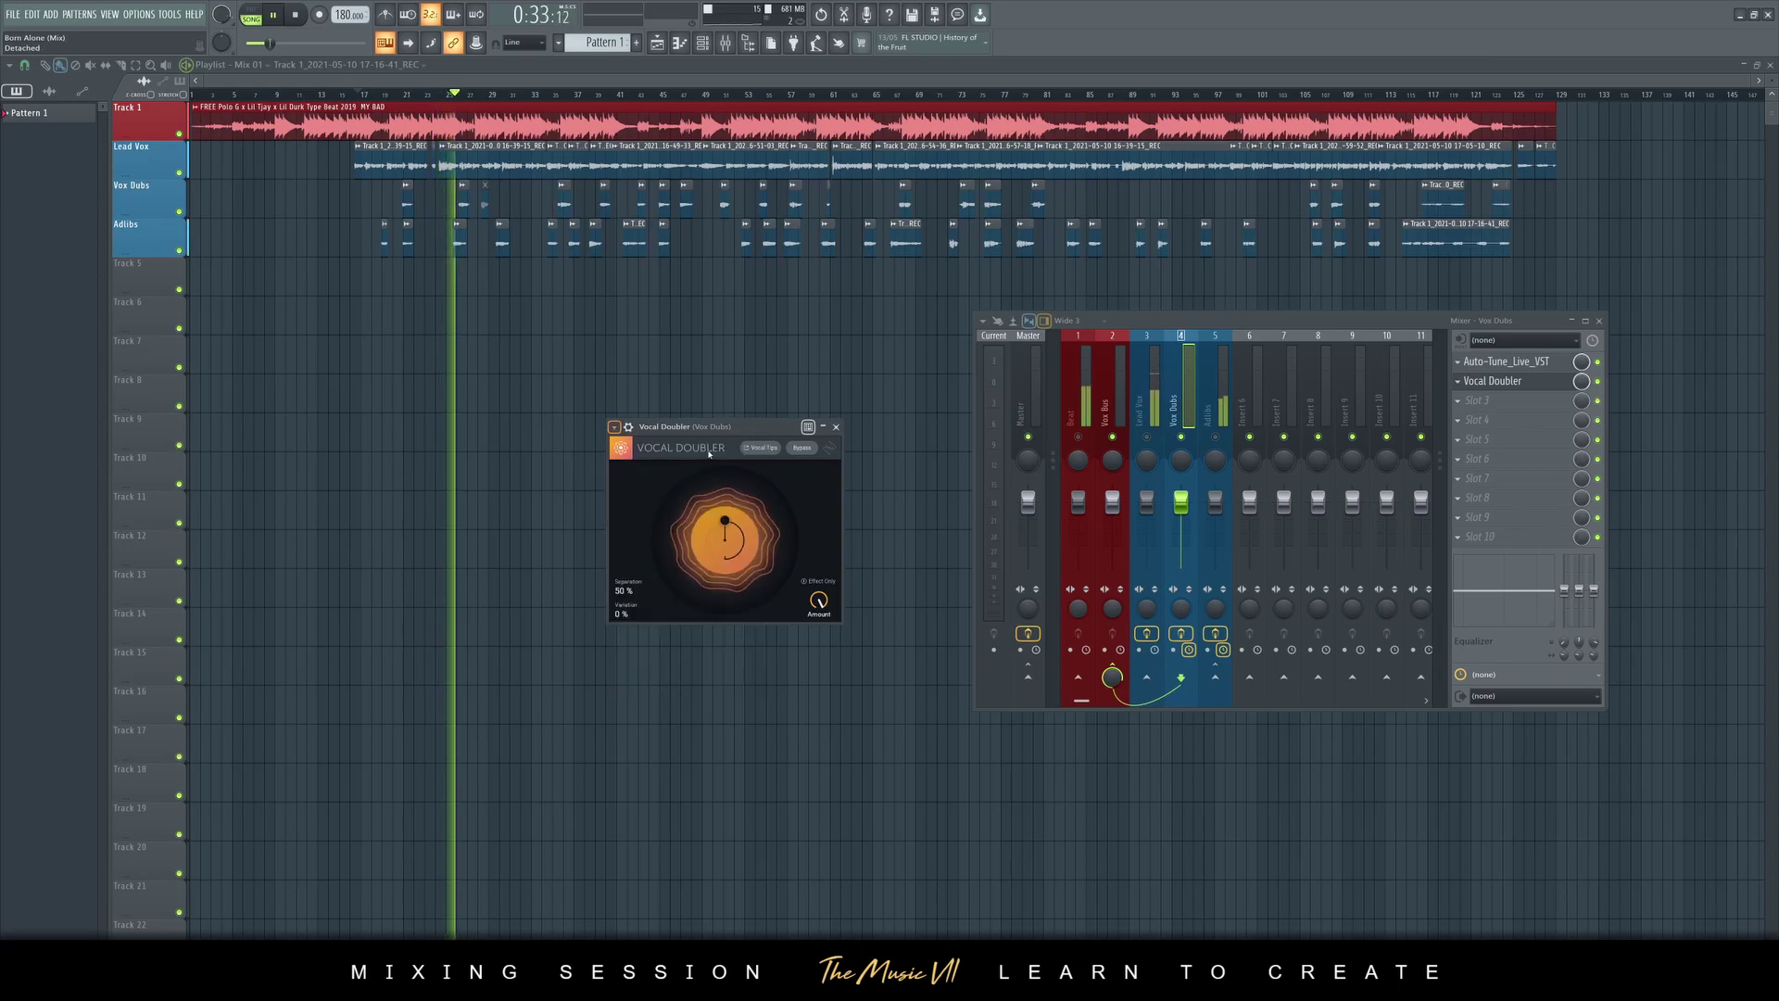
pyautogui.moveTo(724, 534); pyautogui.dragTo(741, 515)
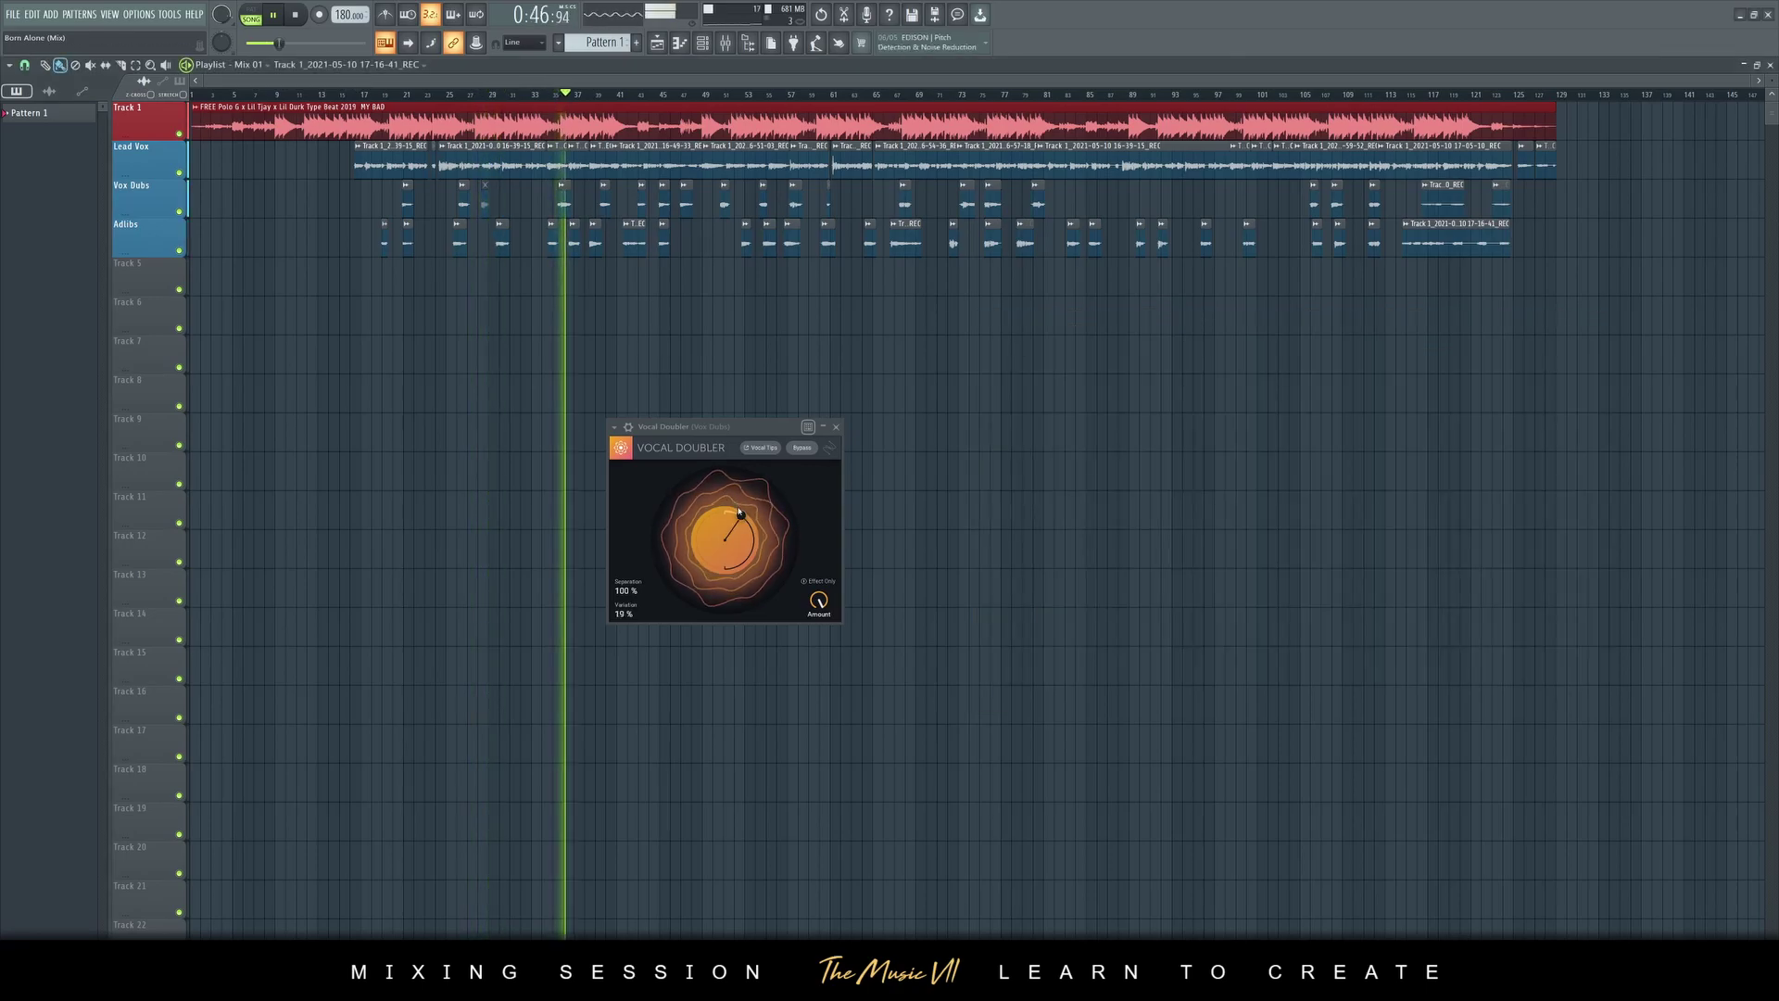
pyautogui.moveTo(740, 512)
pyautogui.mouseDown()
pyautogui.moveTo(718, 549)
pyautogui.moveTo(751, 545)
pyautogui.mouseUp()
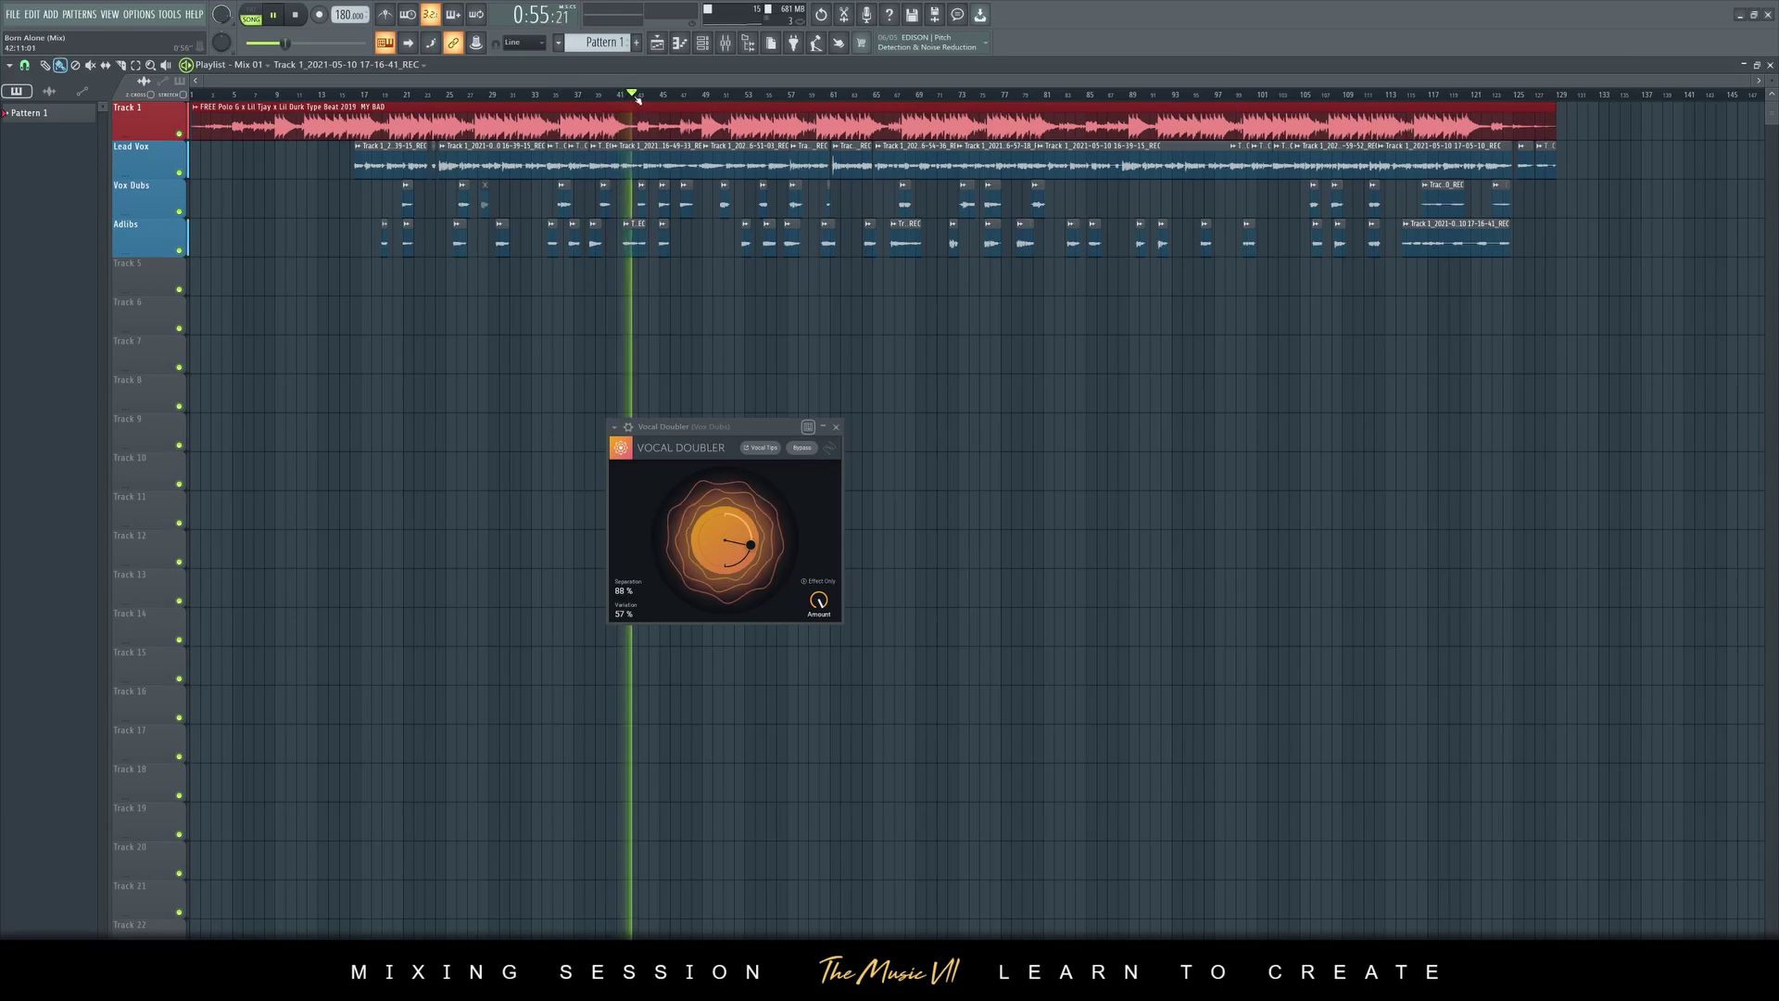
# Play Lead Vox and Vox Dubs together and lower the Vox Dubs volume to about 60%
pyautogui.press('F9')
pyautogui.press('space')
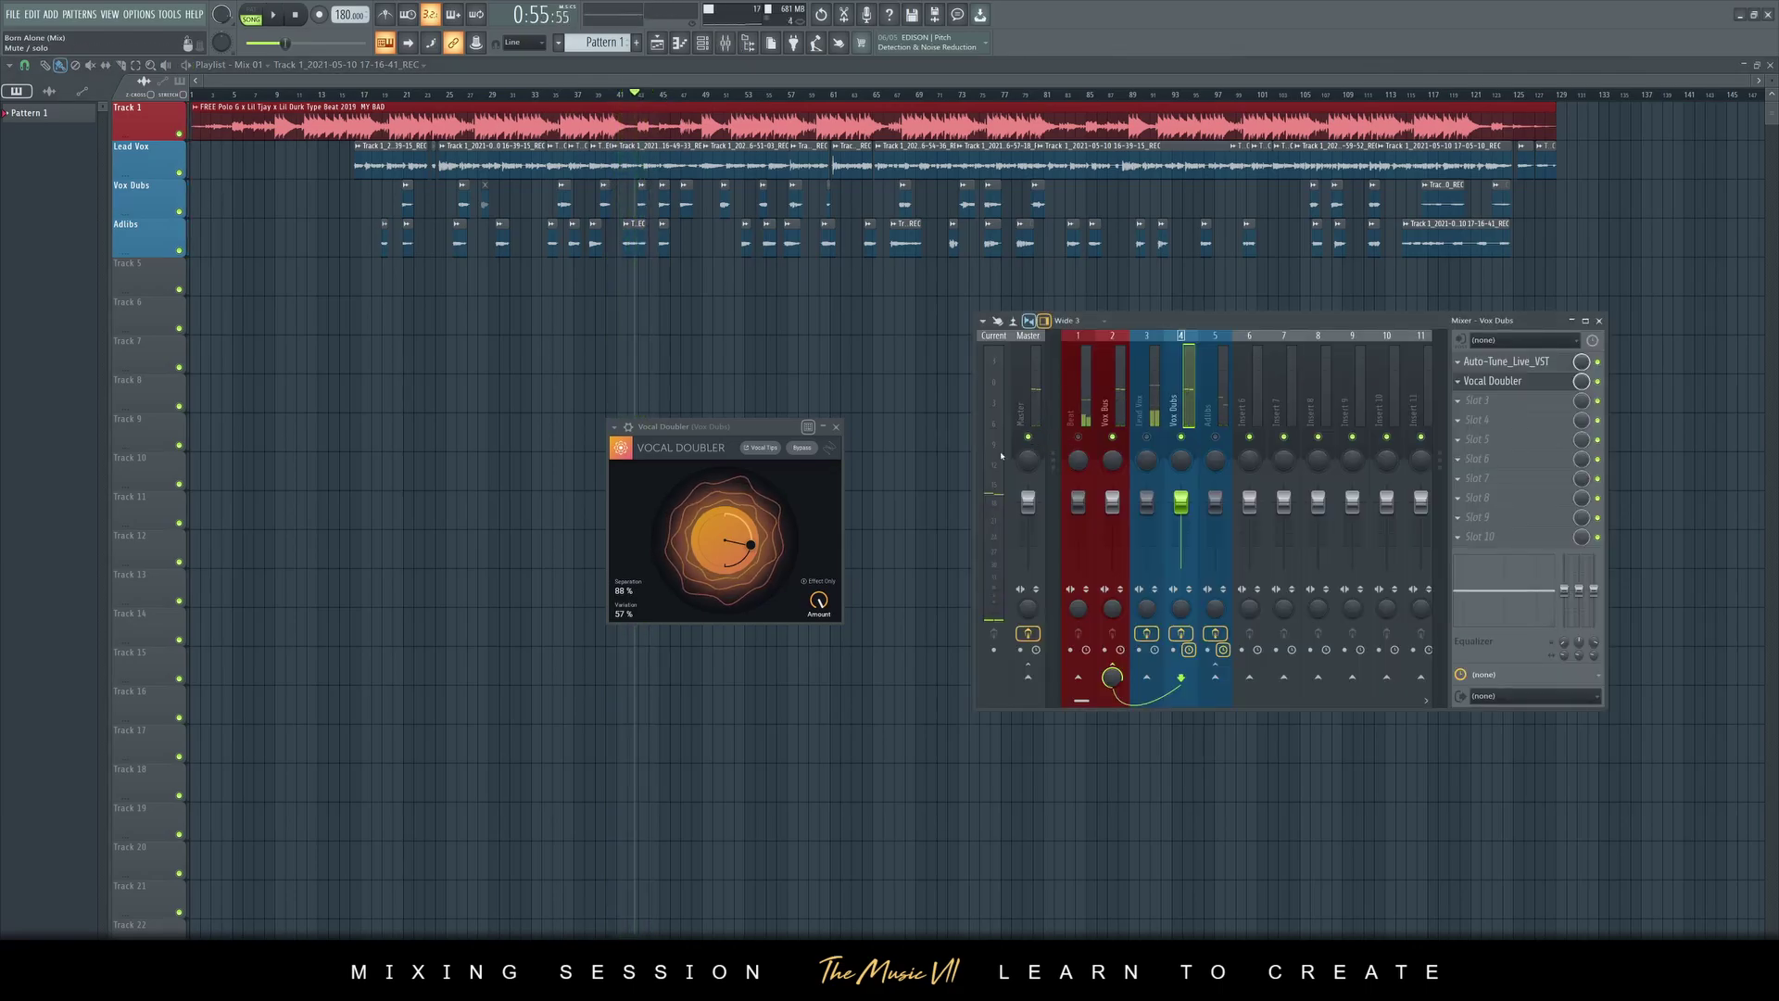
pyautogui.click(1158, 417)
pyautogui.click(1173, 419)
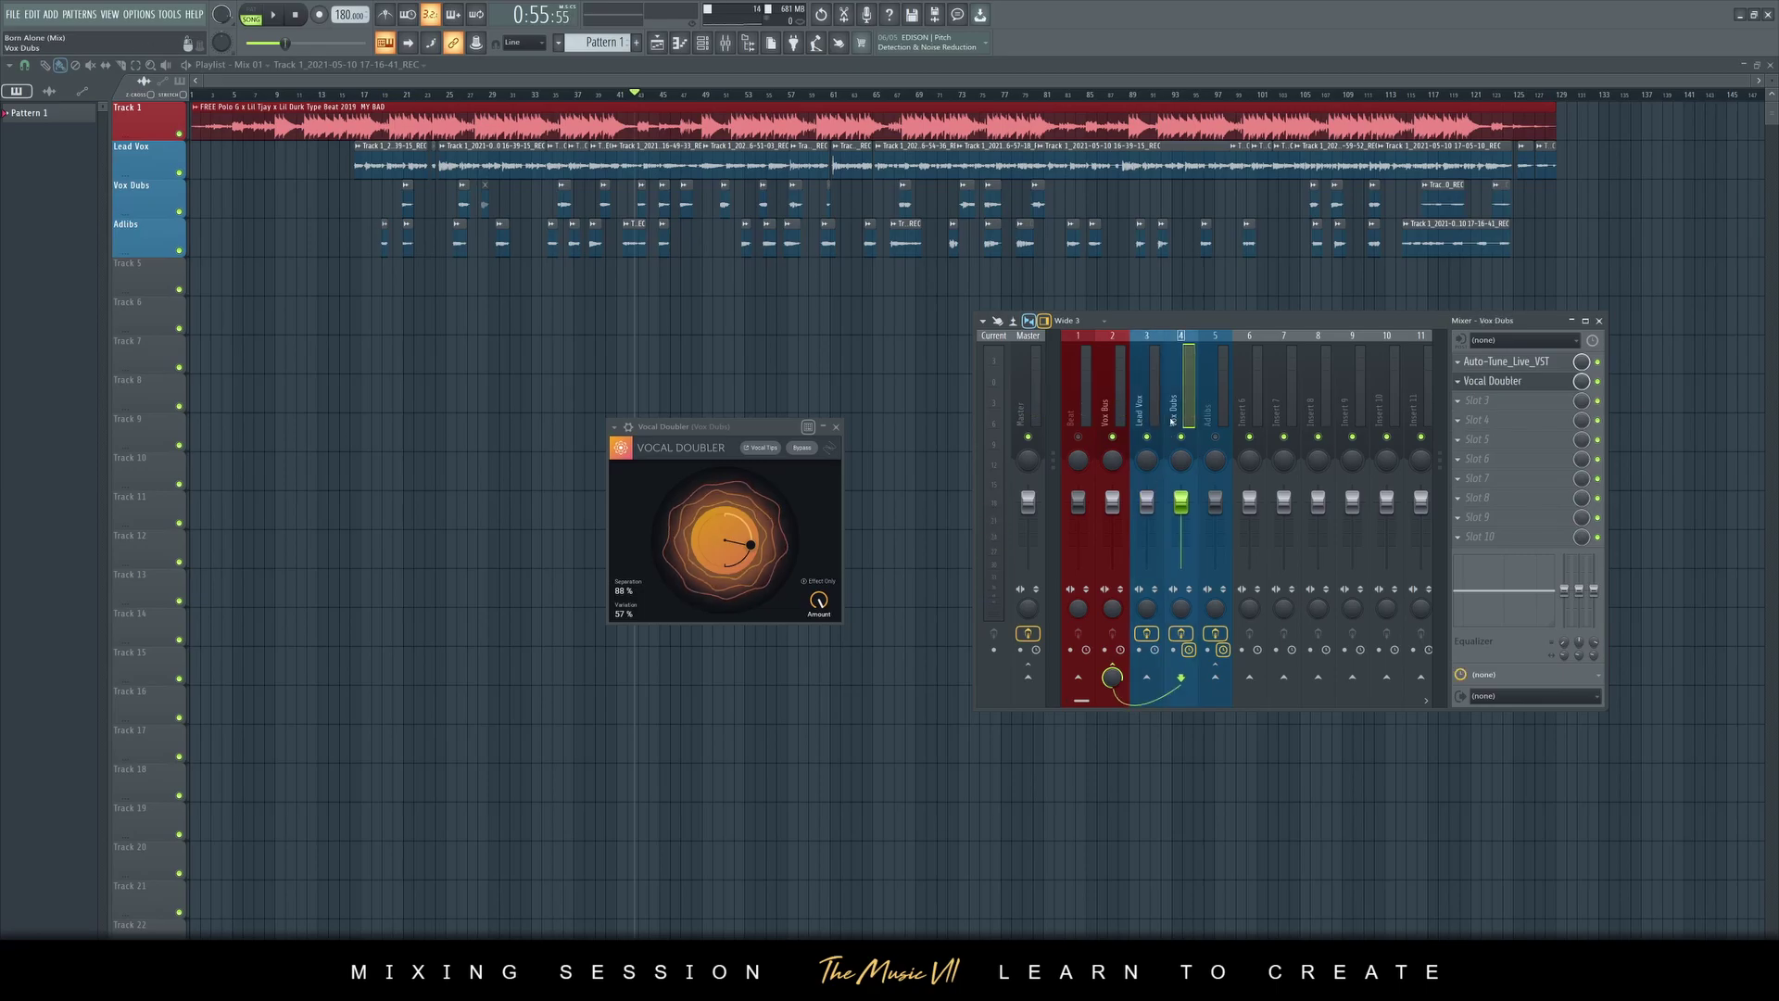
pyautogui.press('space')
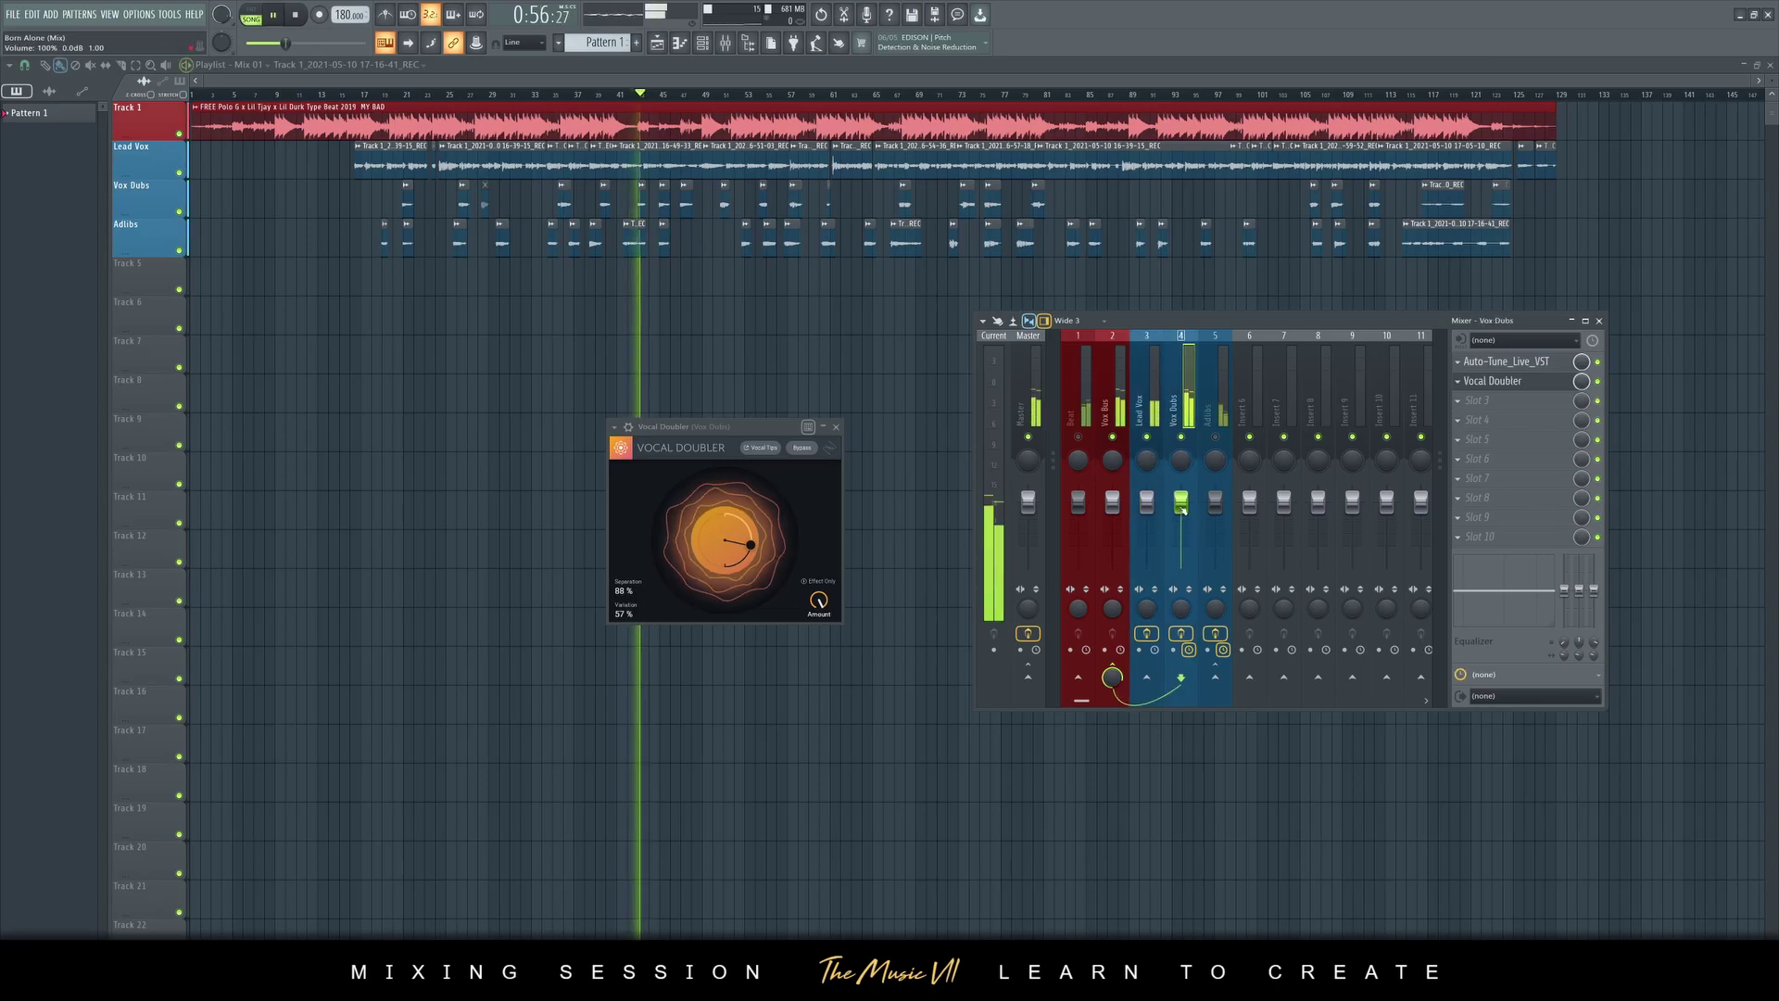
pyautogui.moveTo(1182, 507); pyautogui.dragTo(1192, 527)
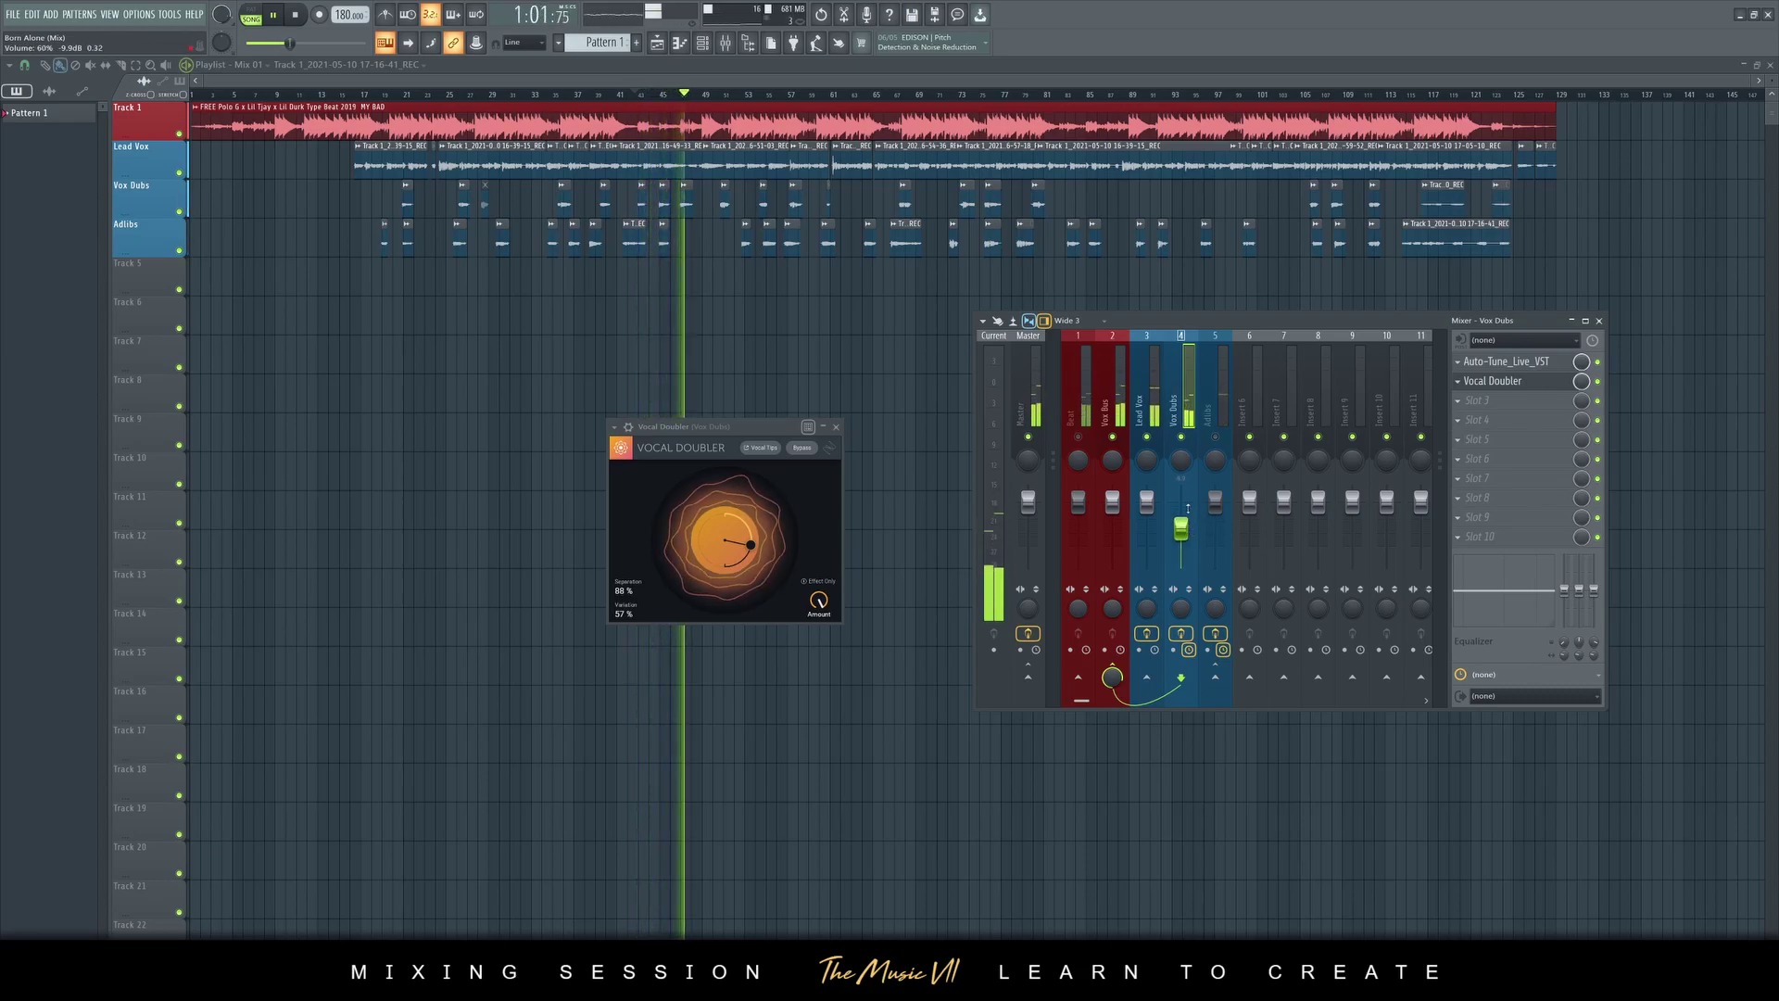
pyautogui.press('space')
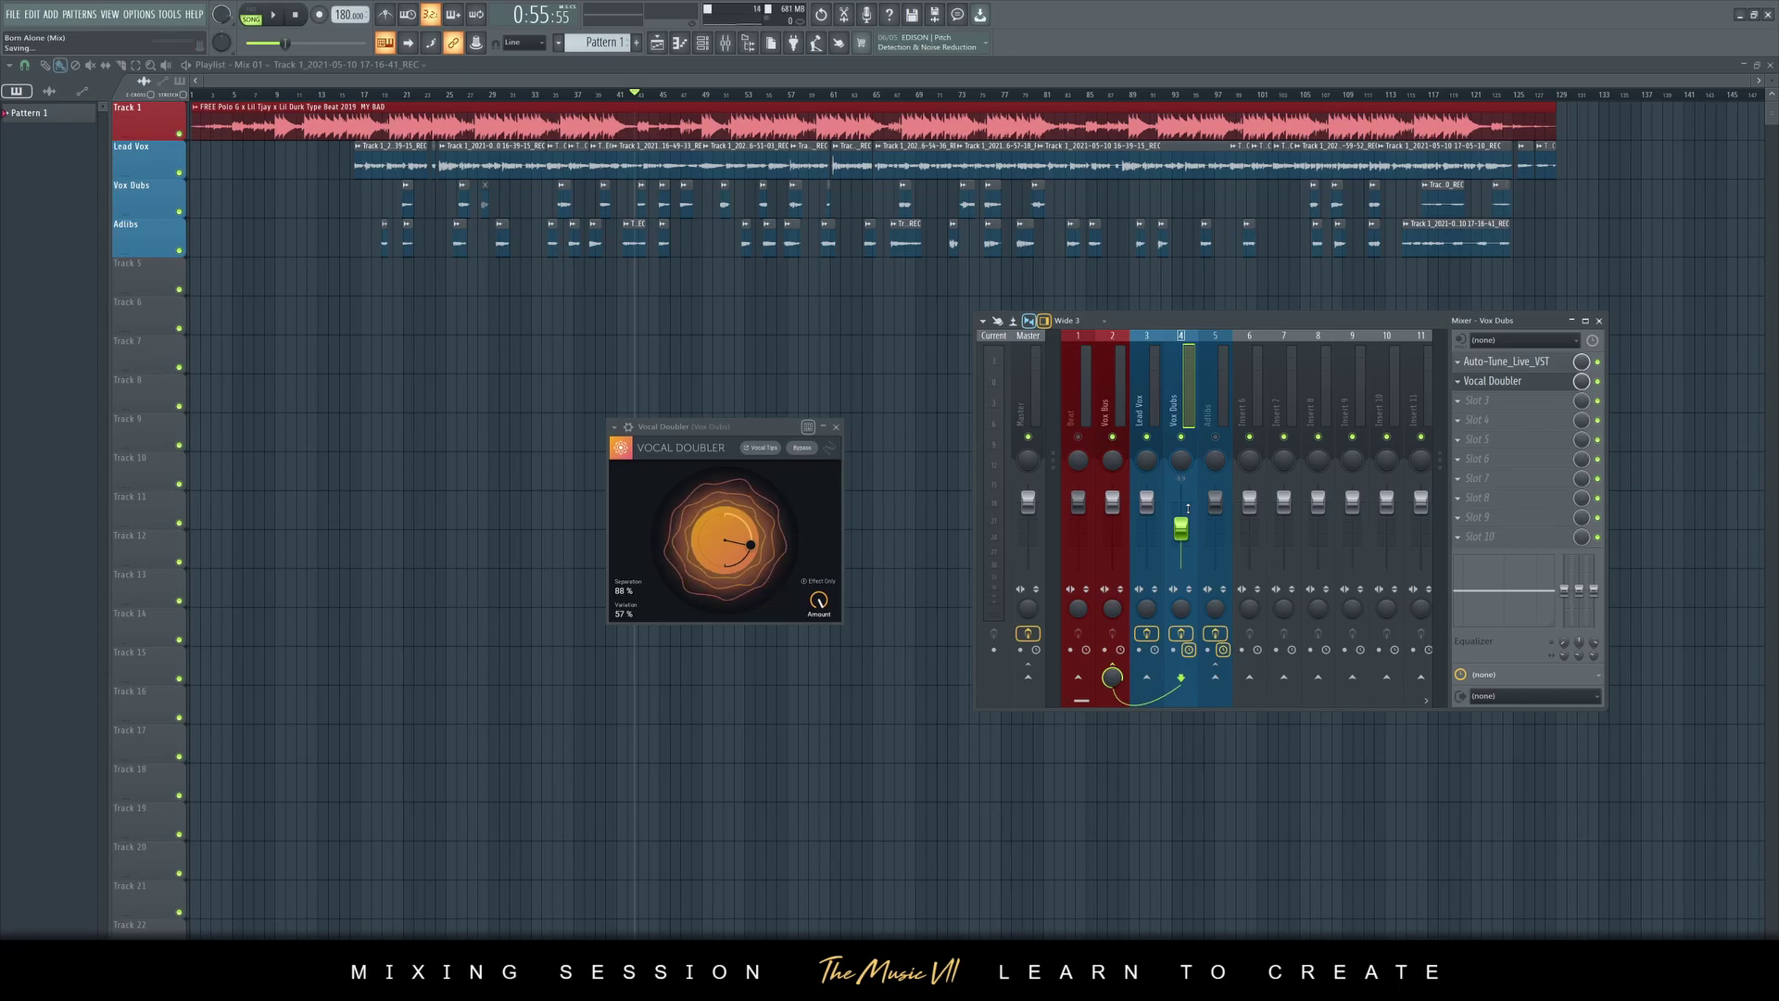
pyautogui.press('space')
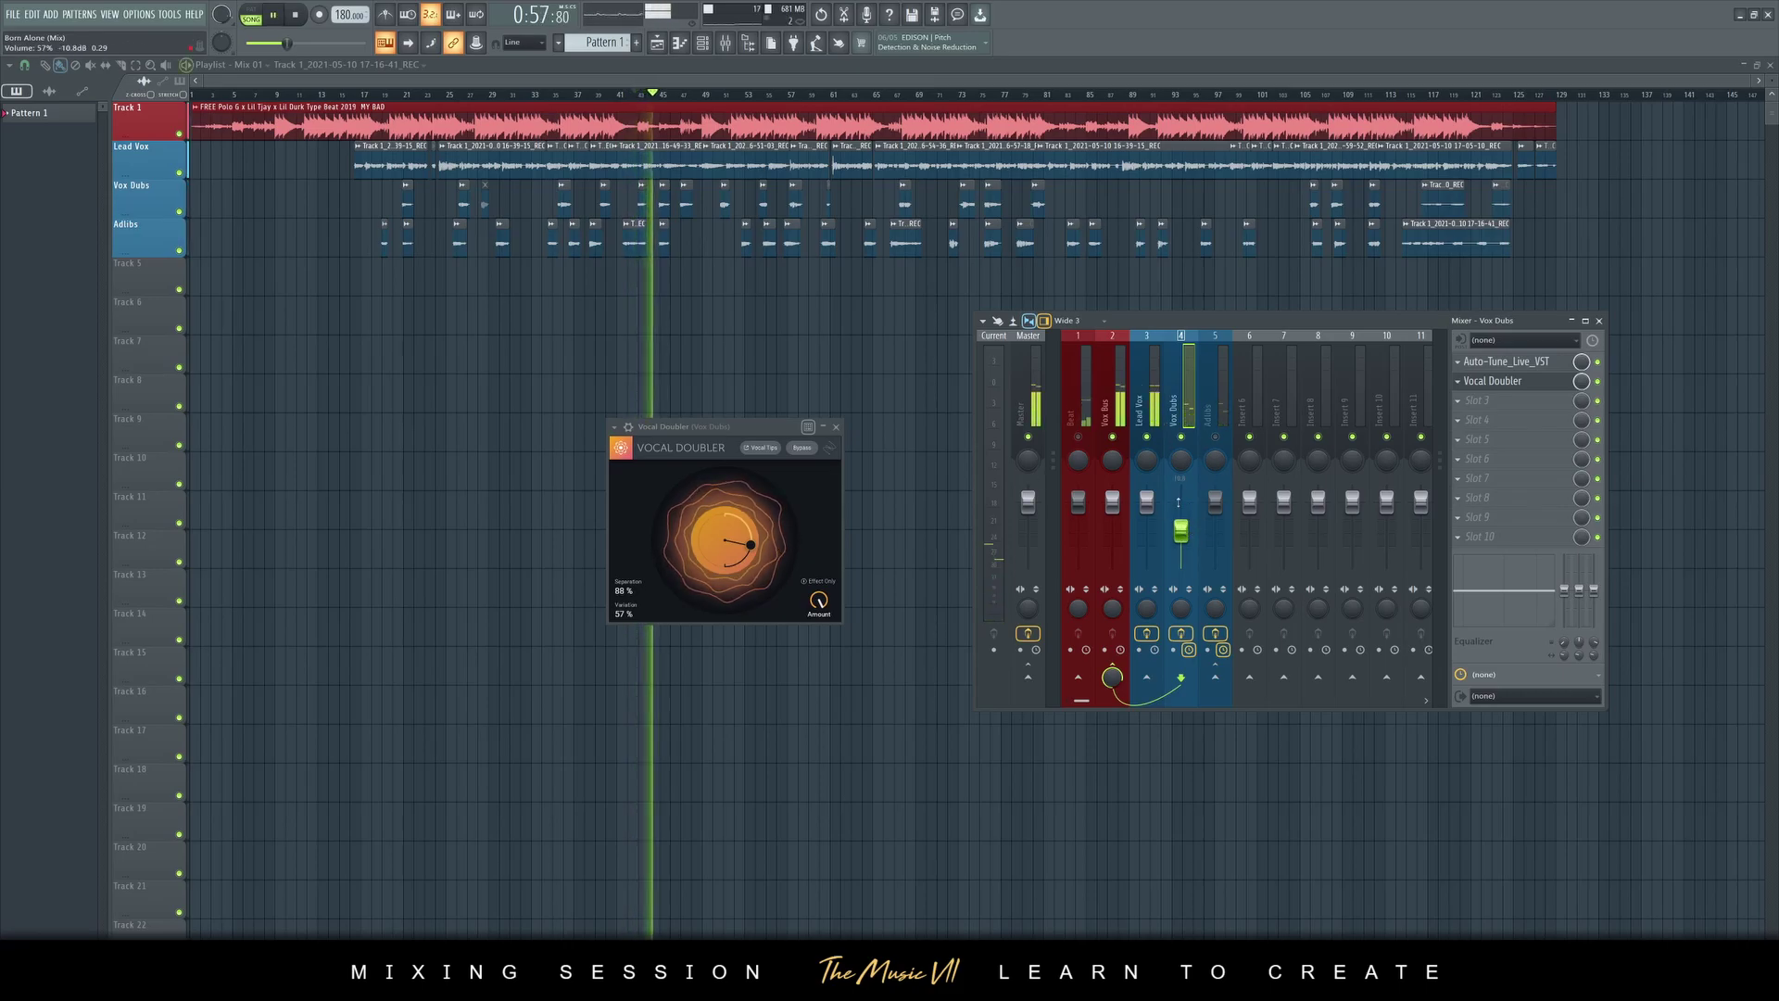
pyautogui.moveTo(1185, 535); pyautogui.dragTo(1185, 532)
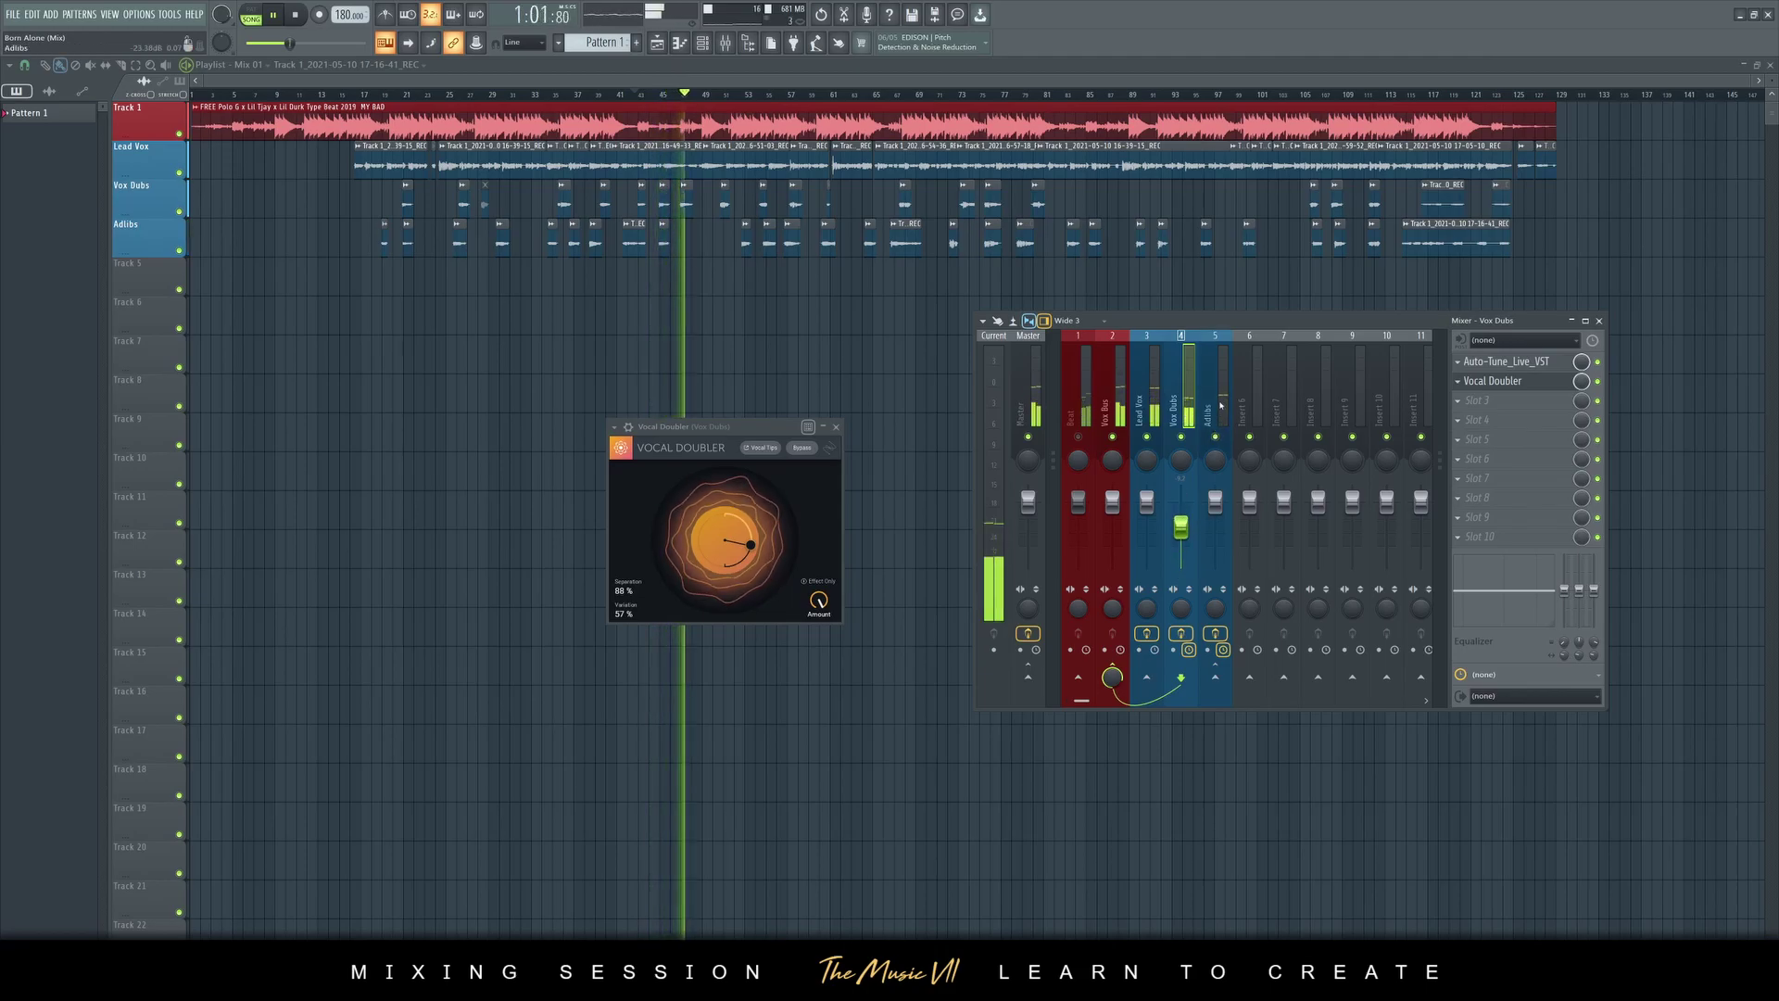
# Select the Adlibs mixer track and audition it together with the lead vocal and dubs
pyautogui.click(1223, 419)
pyautogui.press('space')
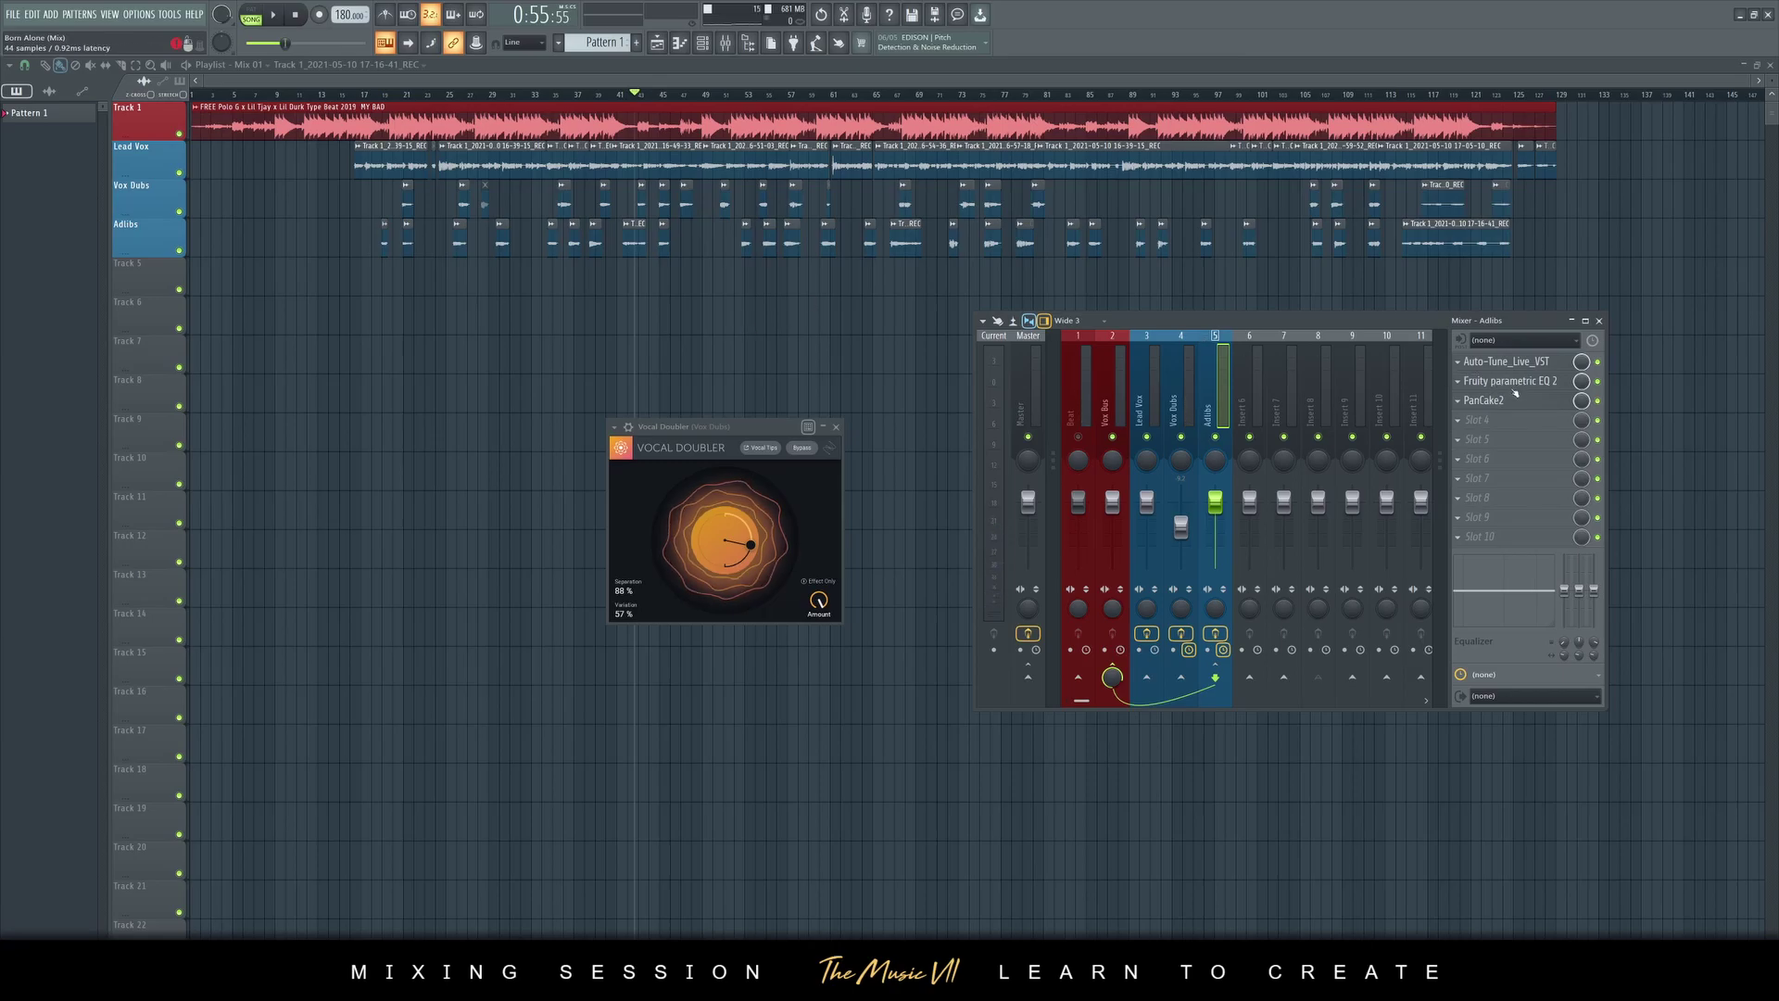
pyautogui.press('space')
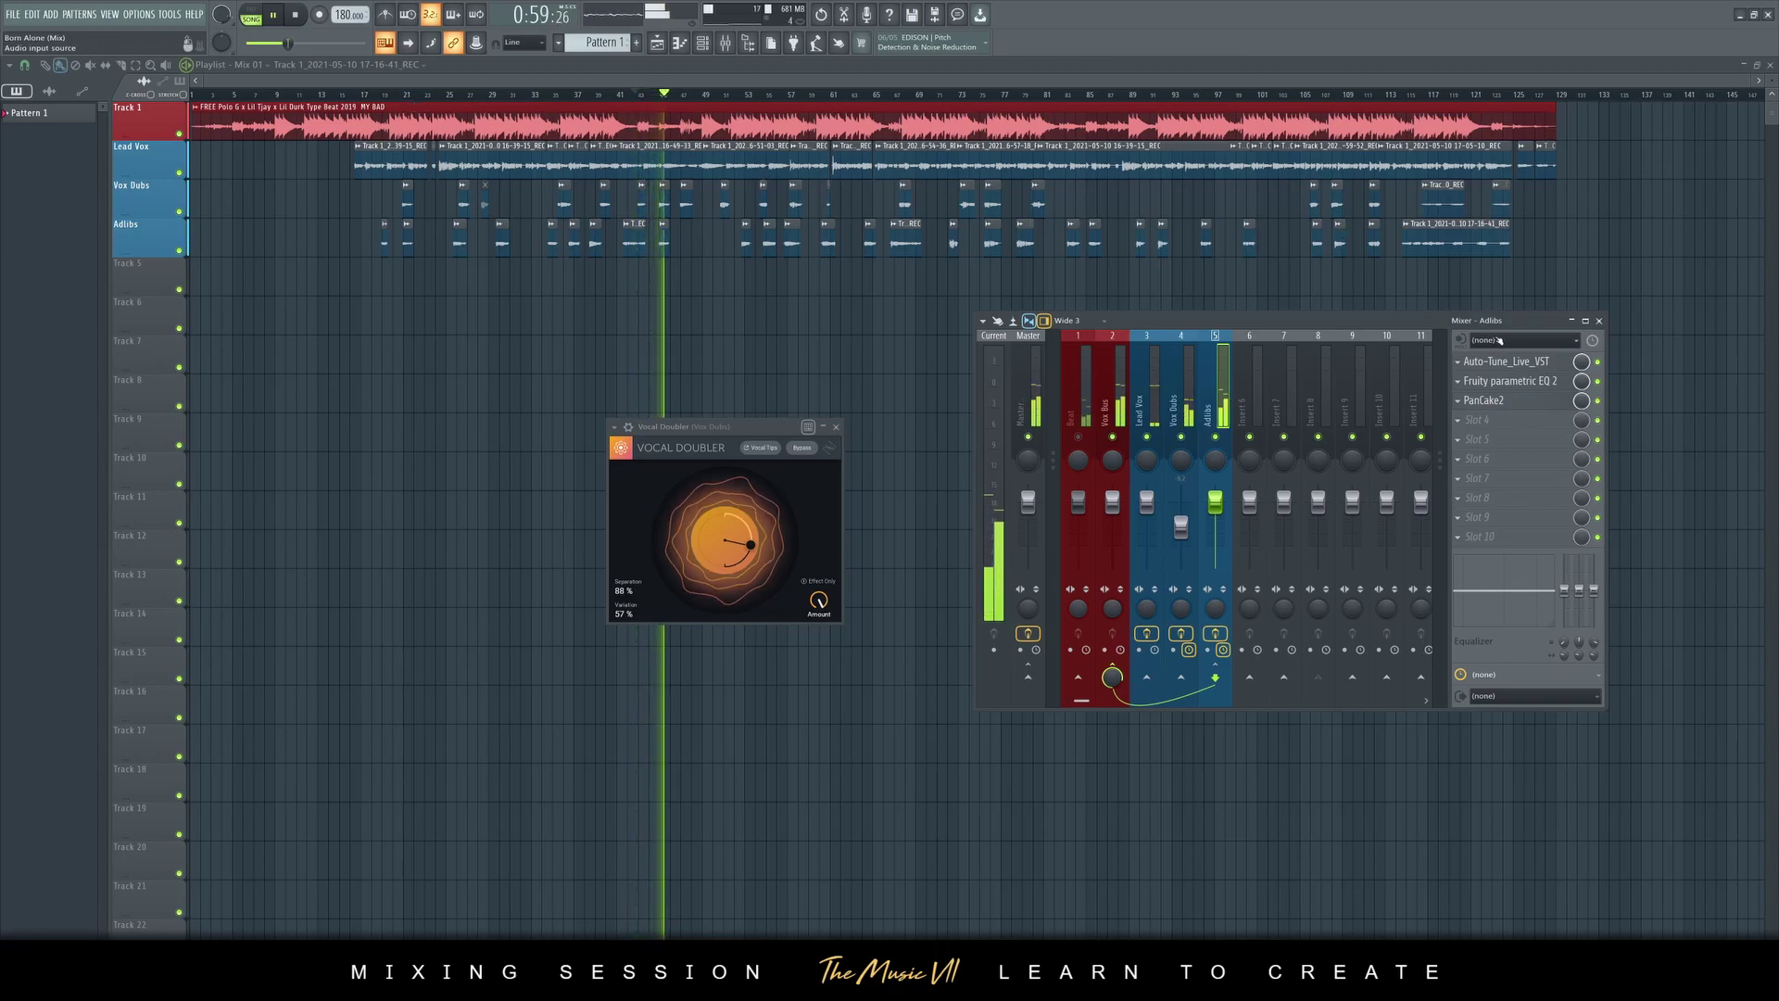
pyautogui.press('space')
# Replace the Fruity parametric EQ 2 on the Adlibs track with Q4 Stereo
pyautogui.click(1482, 381)
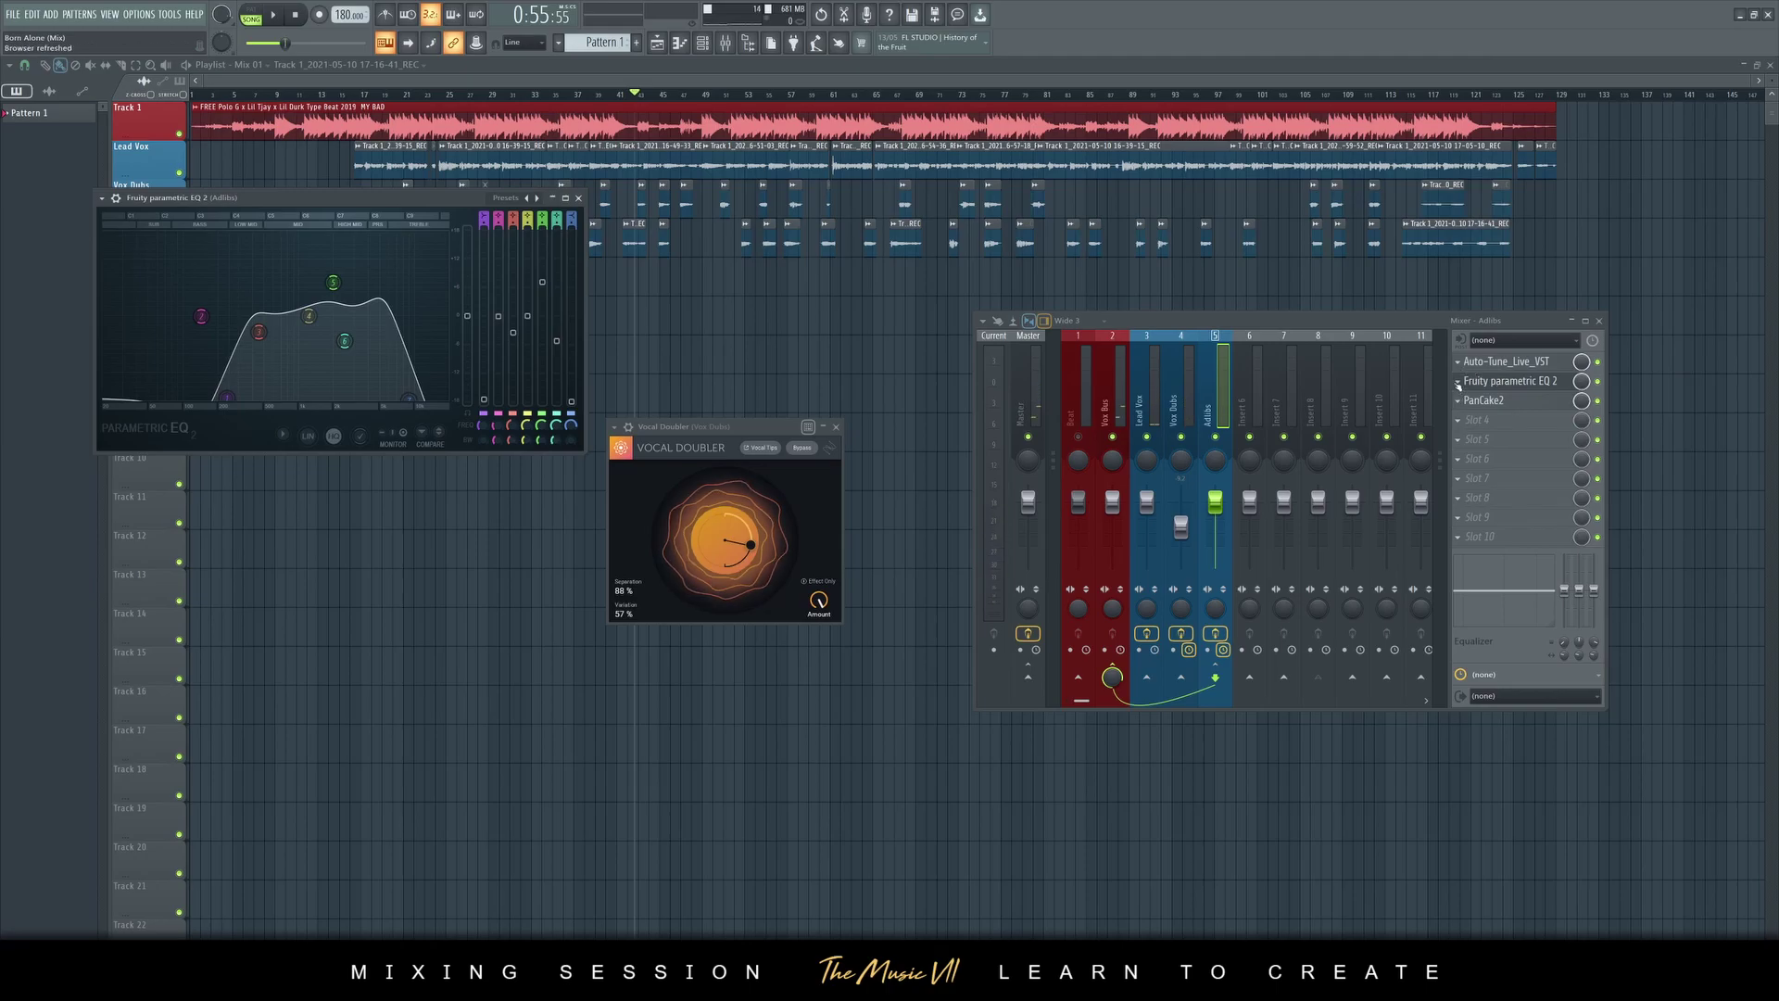
pyautogui.click(1459, 384)
pyautogui.click(1473, 381)
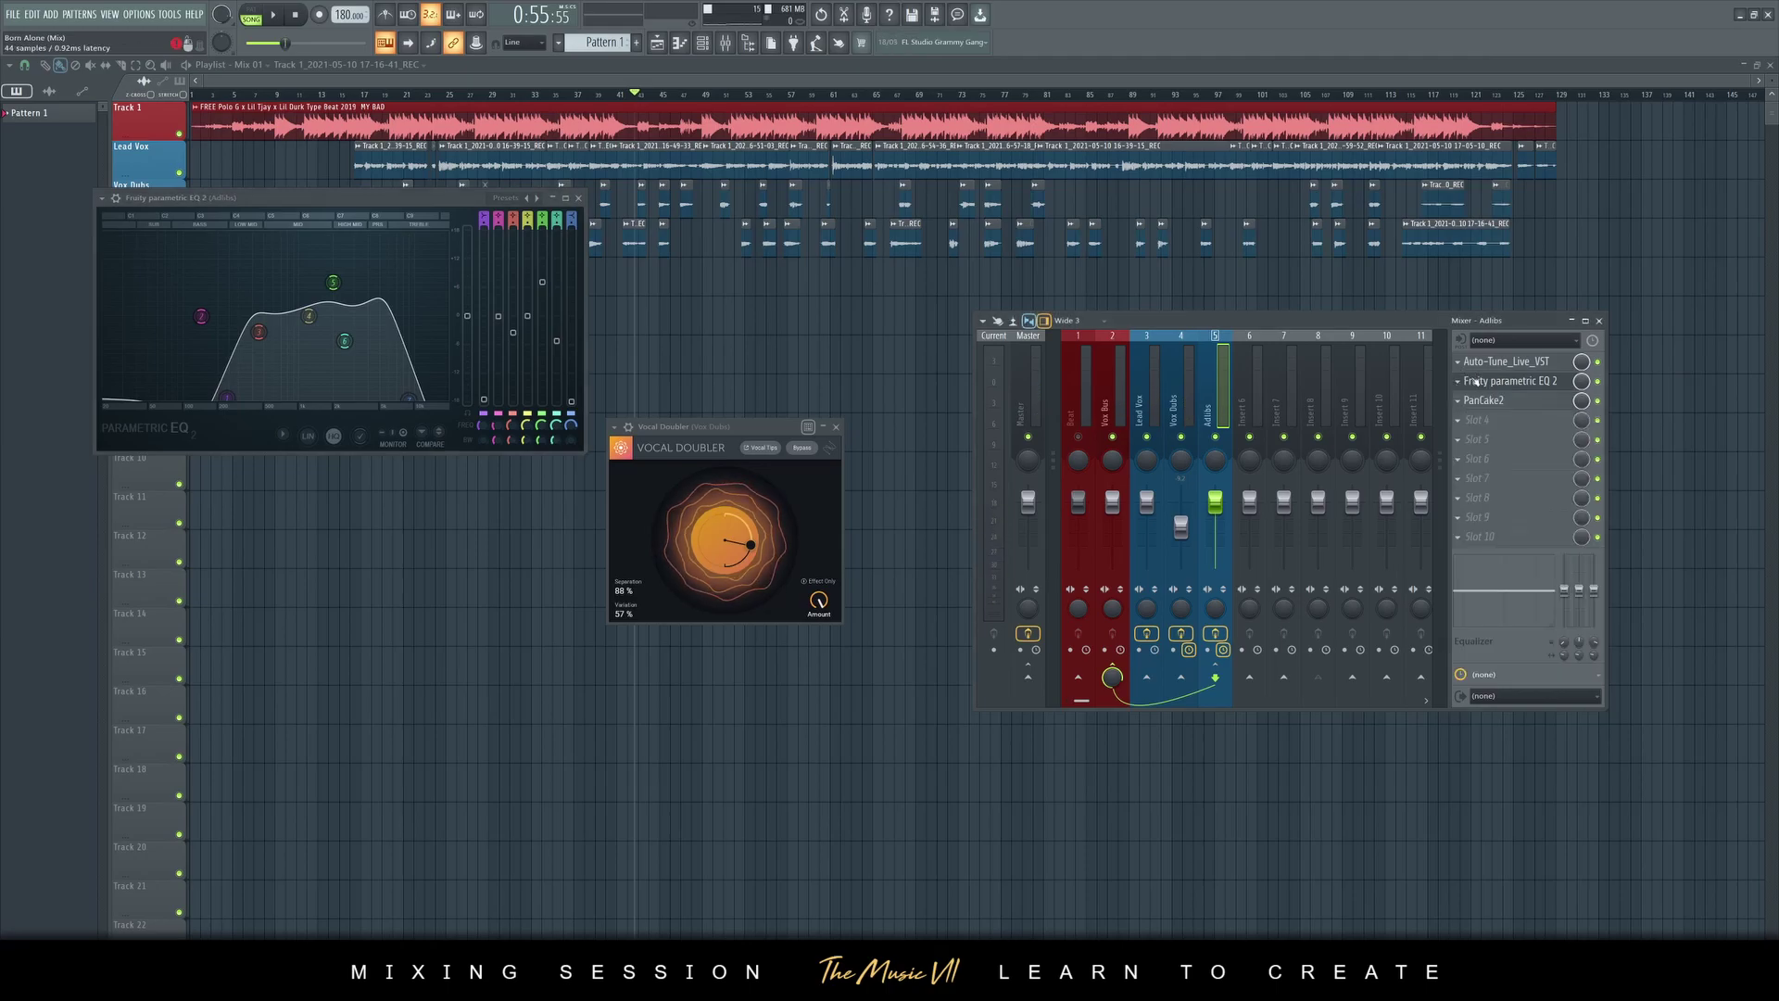
pyautogui.click(1461, 382)
pyautogui.click(1481, 383)
pyautogui.click(1461, 382)
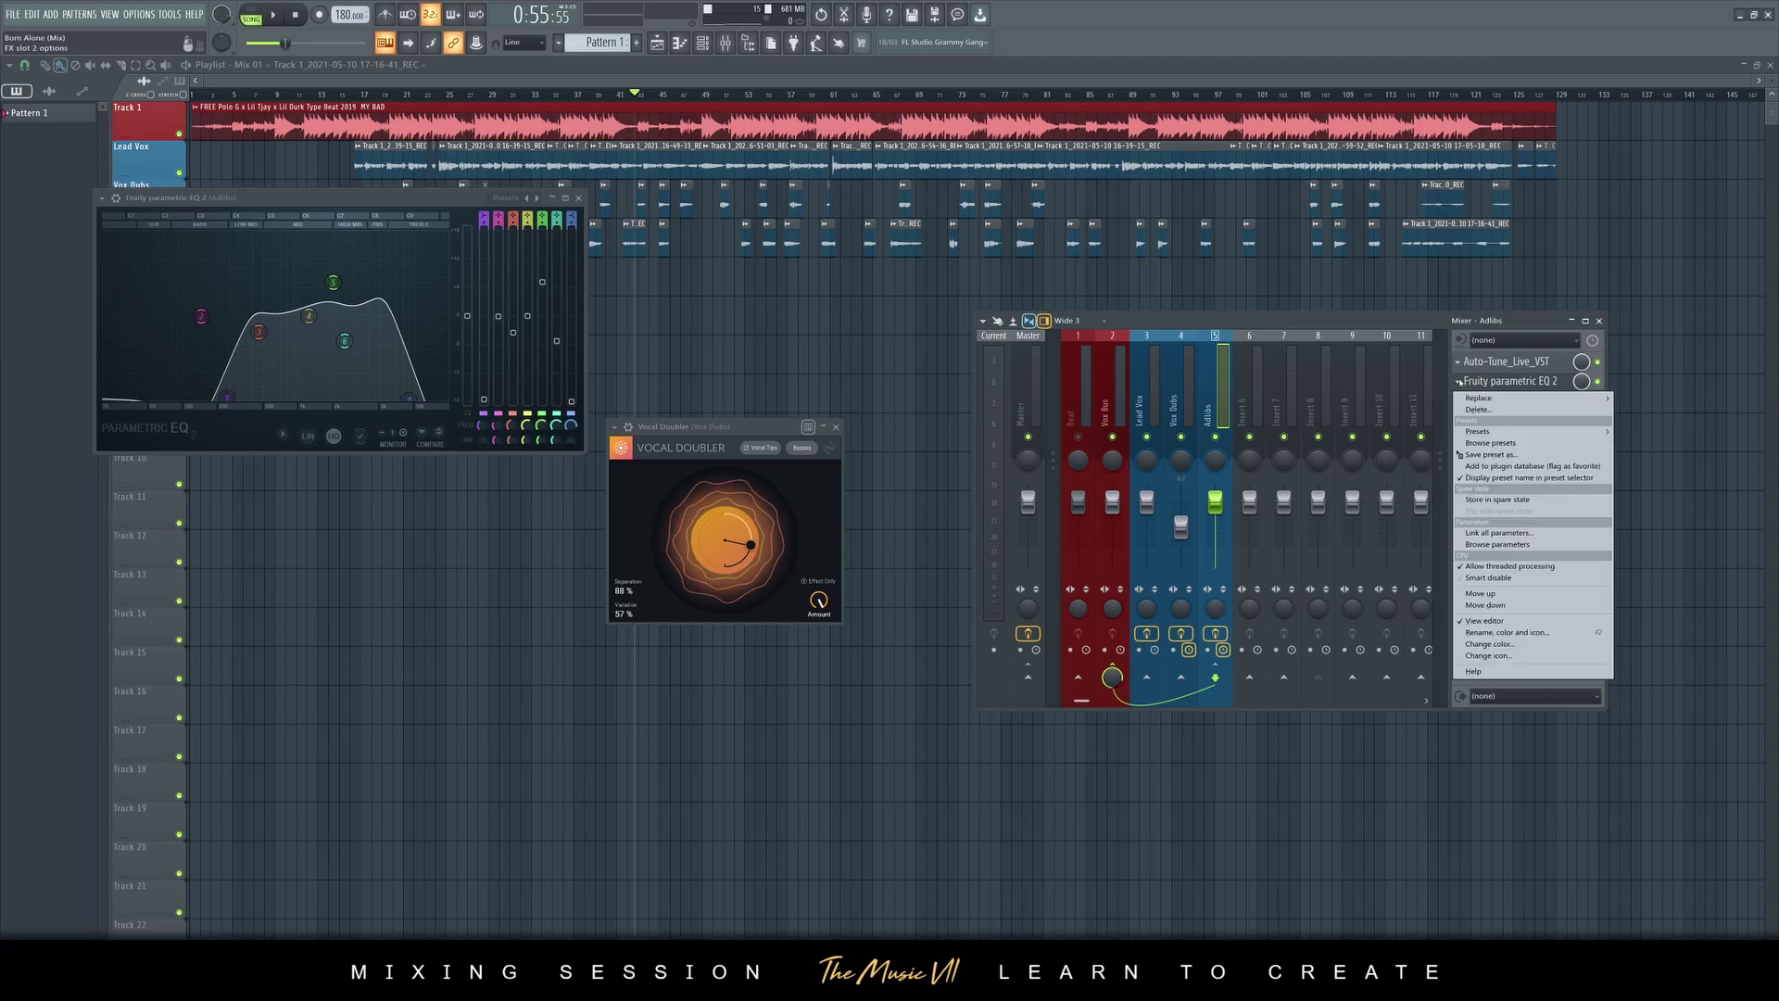
pyautogui.moveTo(1474, 398)
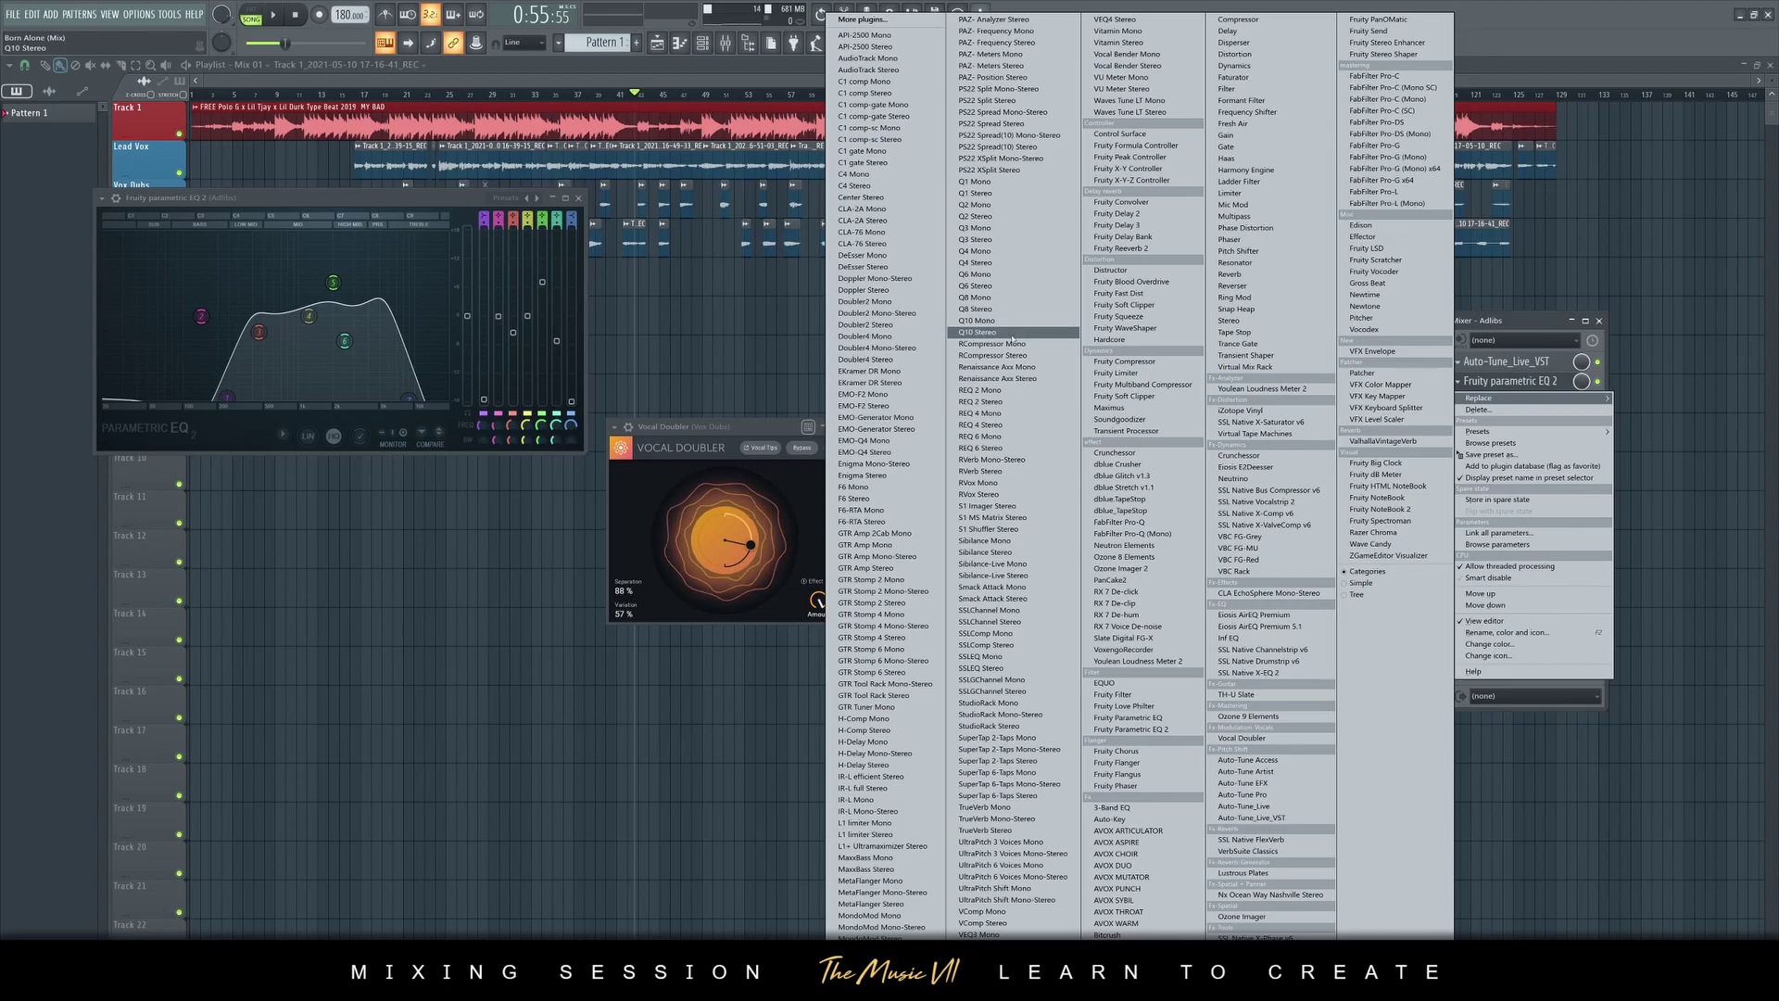
pyautogui.click(995, 264)
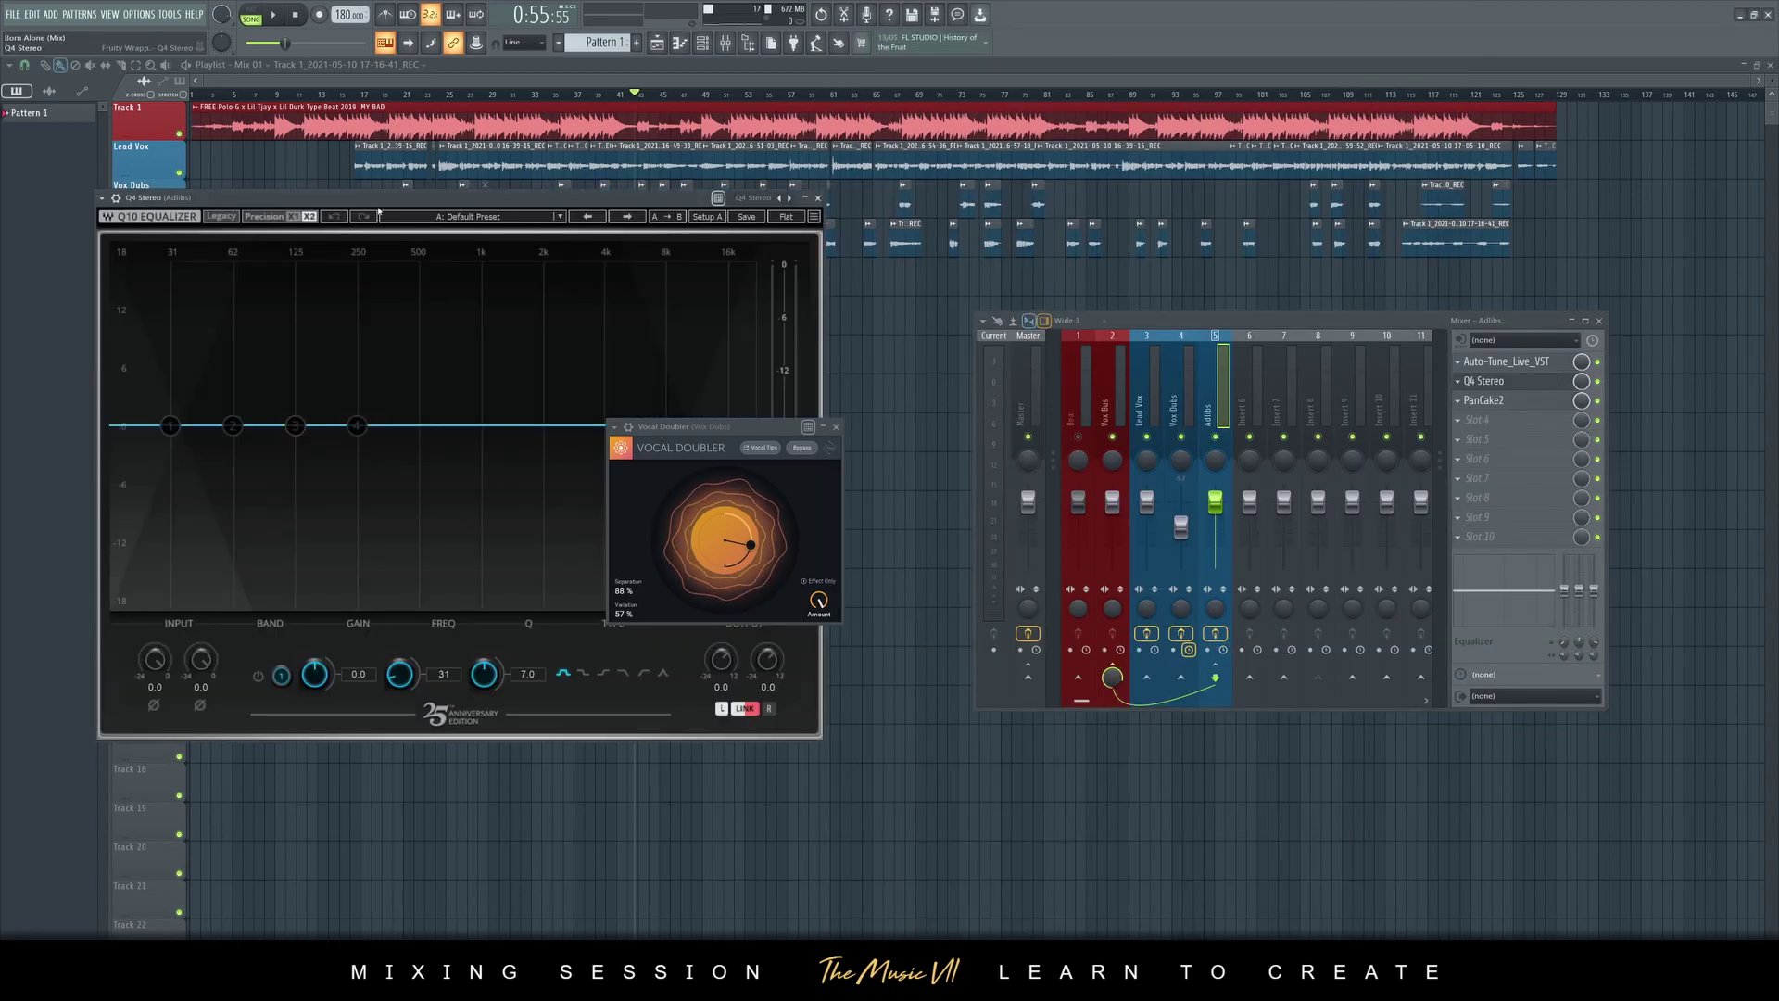
# Close Vocal Doubler and cut the Adlibs' low end with a low shelf on Q4 band 1 at 118 Hz and −17.8 gain
pyautogui.click(836, 426)
pyautogui.moveTo(559, 202); pyautogui.dragTo(663, 207)
pyautogui.moveTo(275, 432); pyautogui.dragTo(394, 610)
pyautogui.click(687, 680)
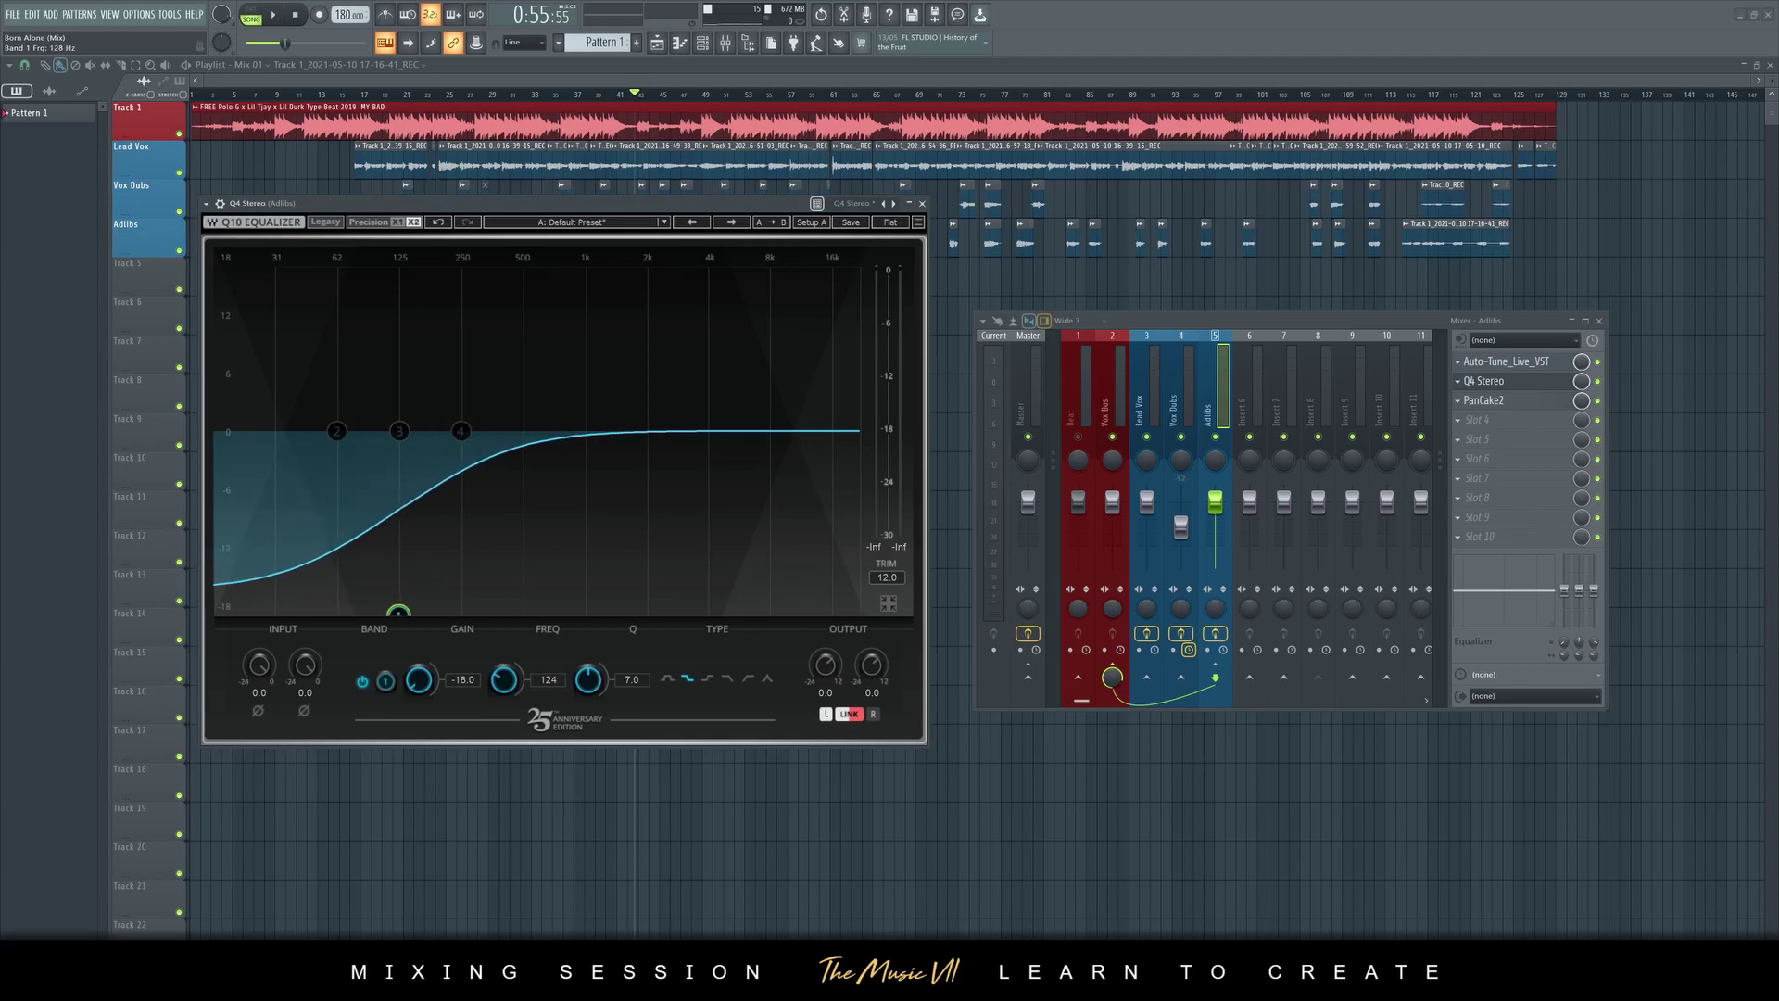
pyautogui.press('space')
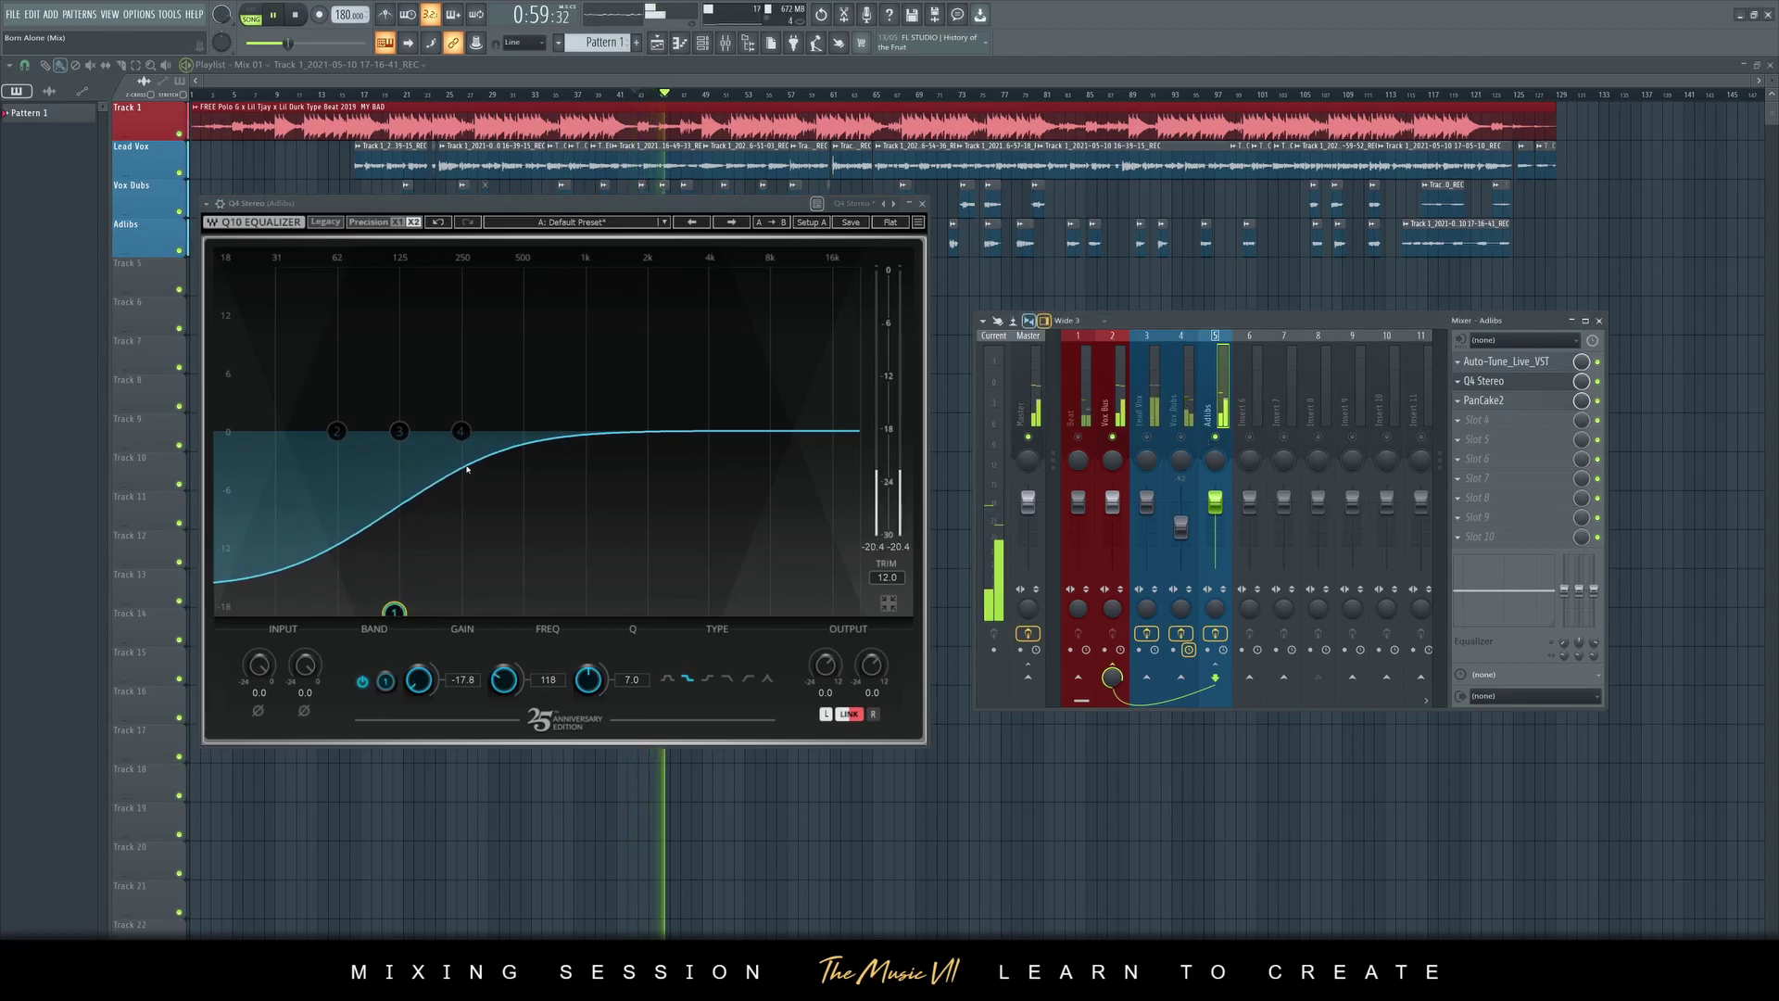
# Set Q4 band 4 to 21357 Hz with −2.3 gain and band 2 to 579 Hz with 3.1 gain on the Adlibs, then close the equalizer
pyautogui.moveTo(463, 431); pyautogui.dragTo(855, 446)
pyautogui.press('space')
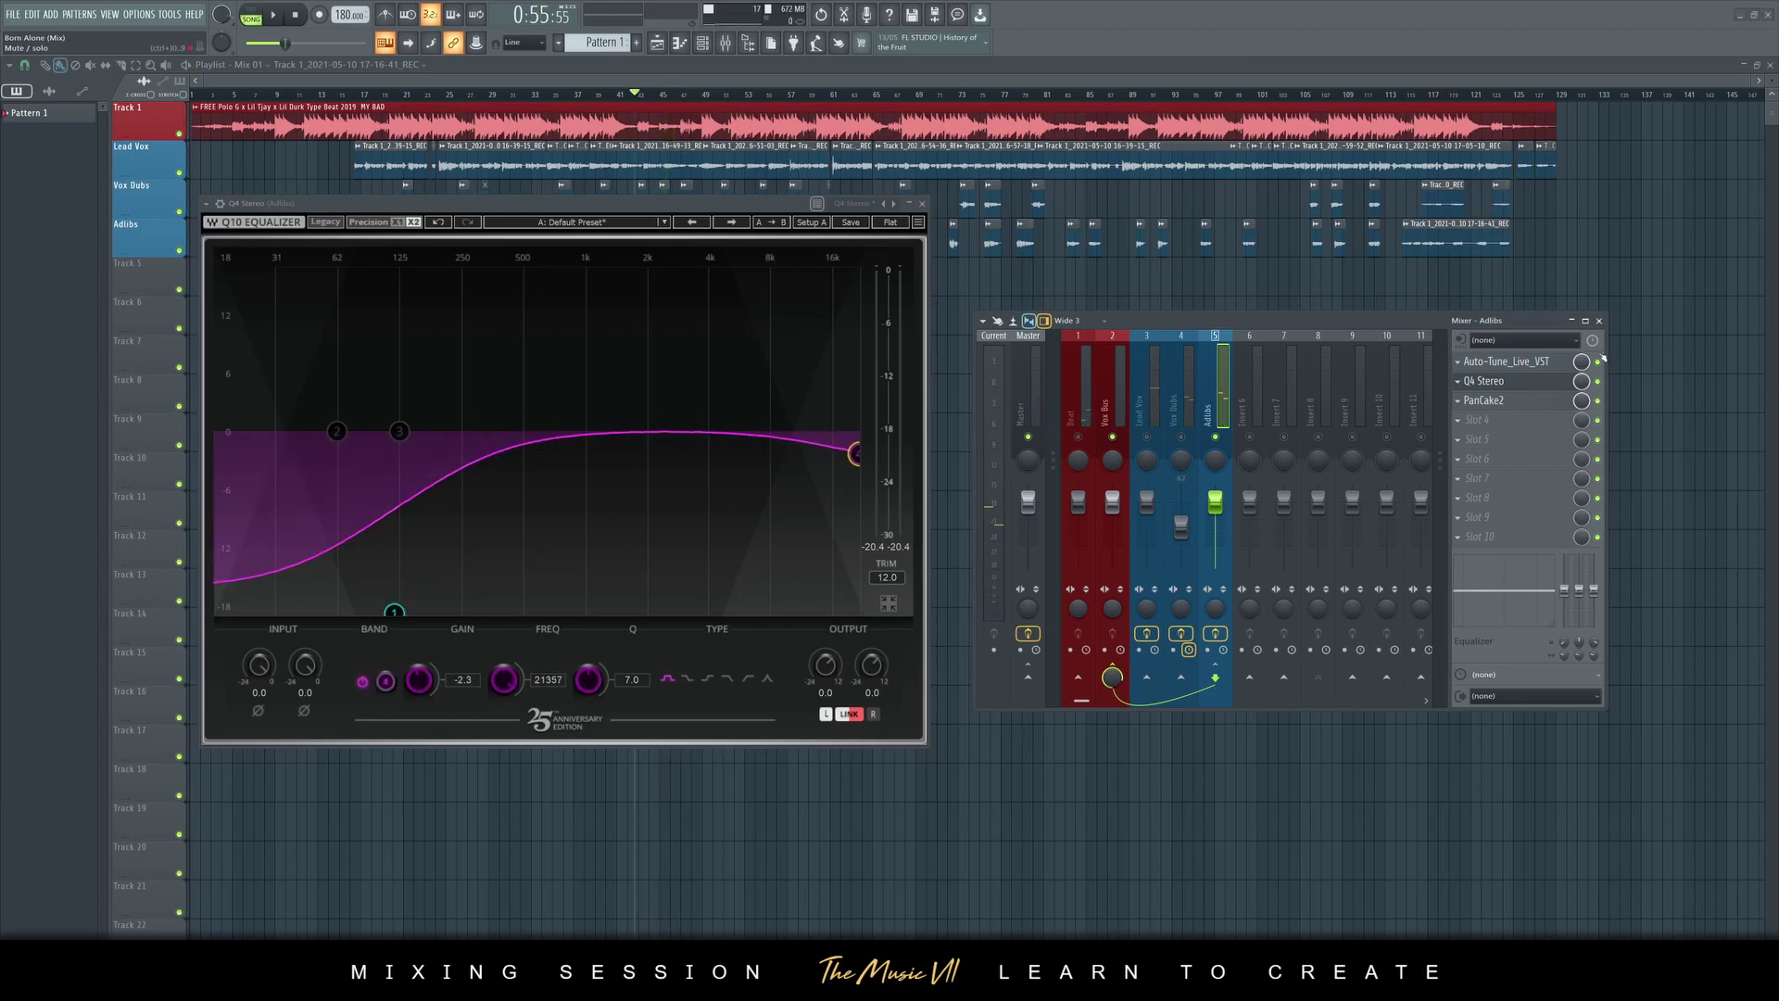
pyautogui.moveTo(327, 433); pyautogui.dragTo(535, 398)
pyautogui.press('space')
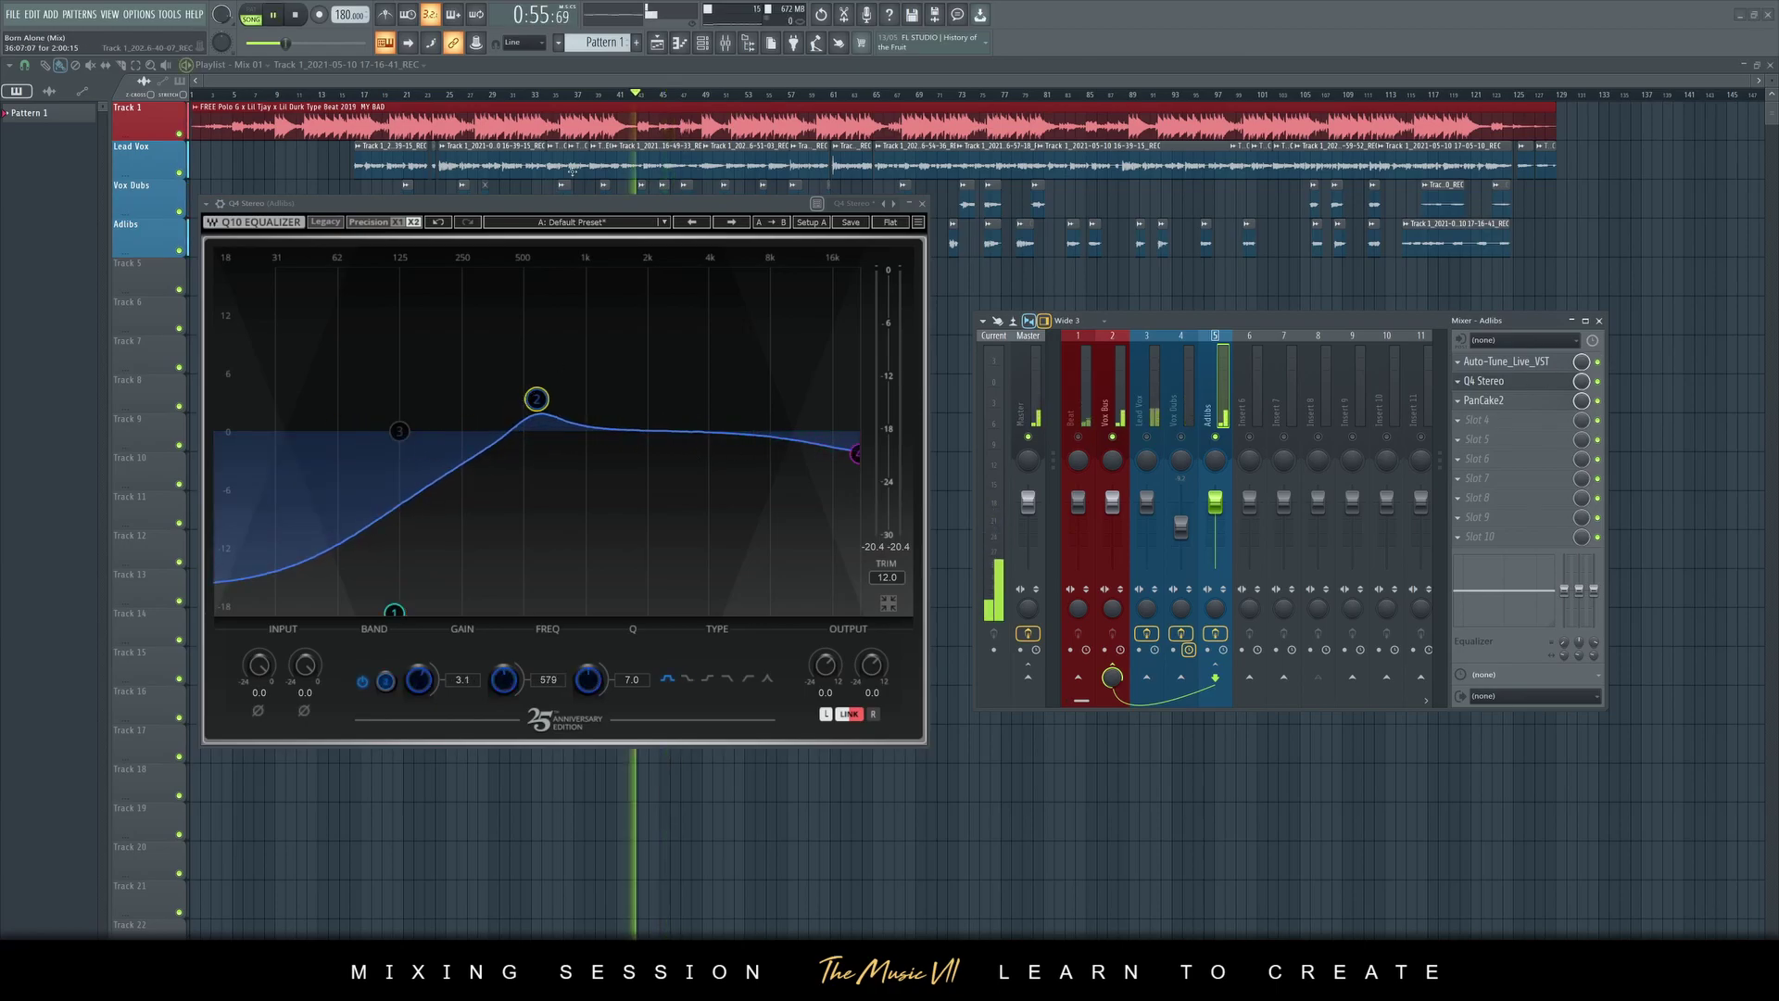
pyautogui.click(923, 204)
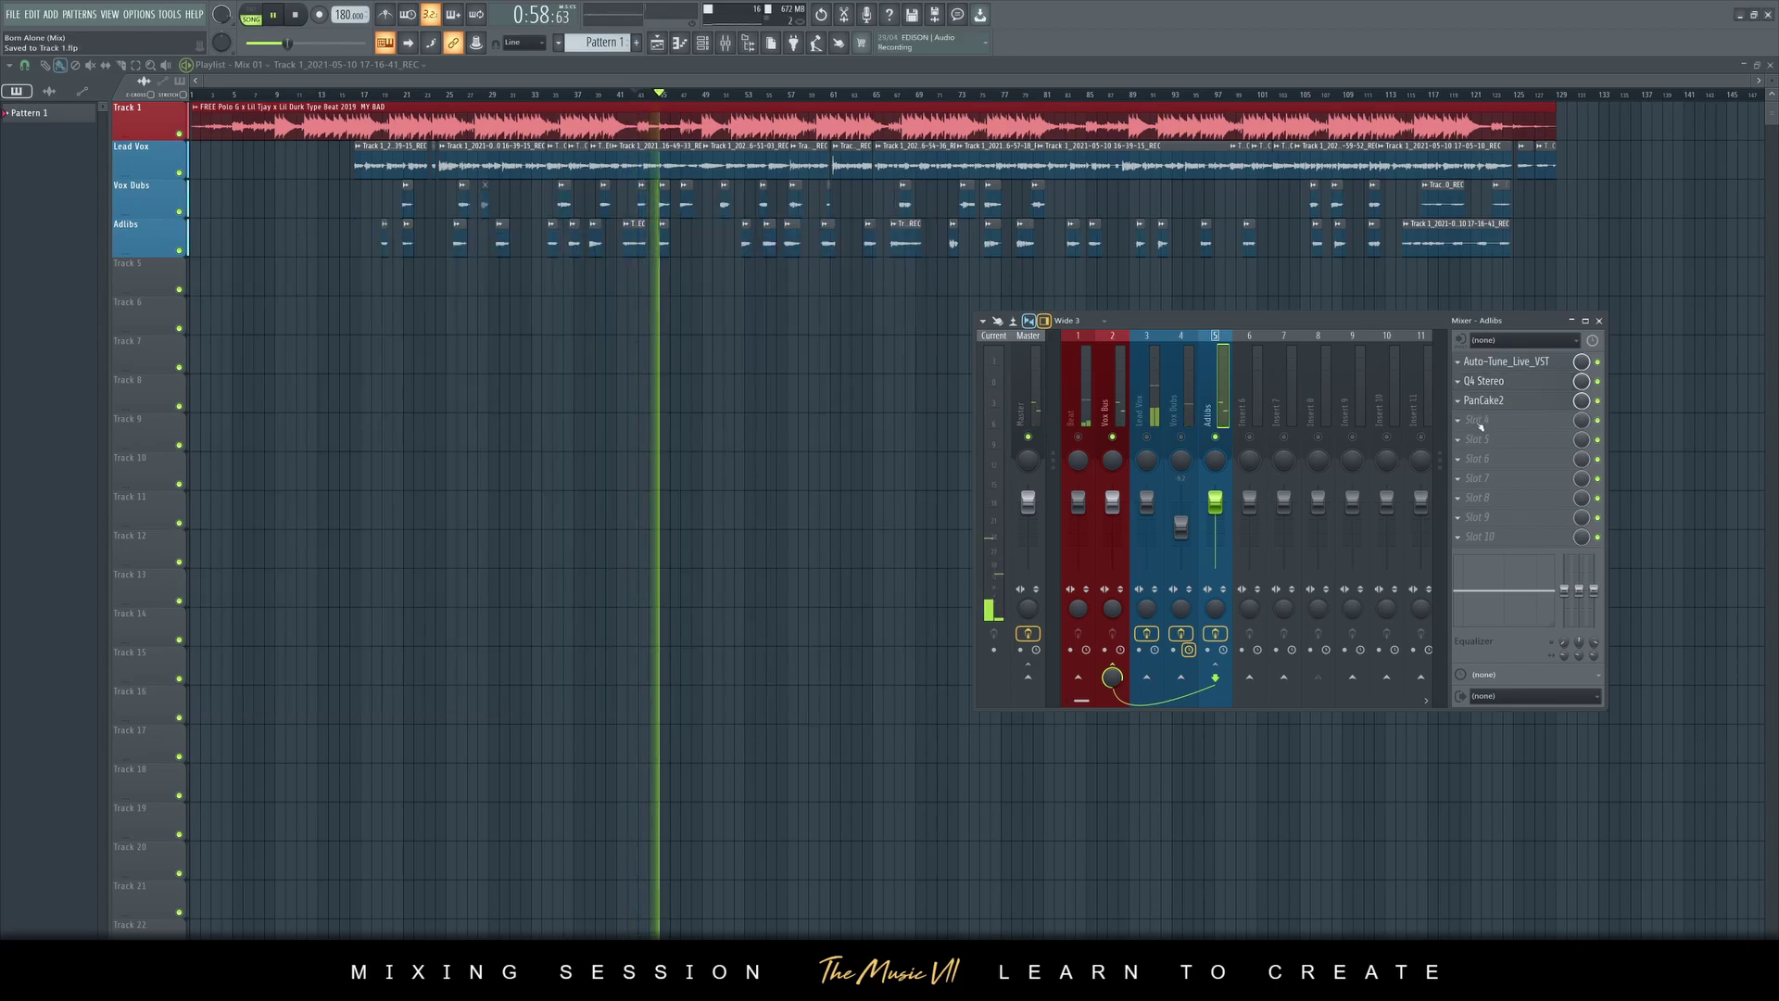
pyautogui.press('space')
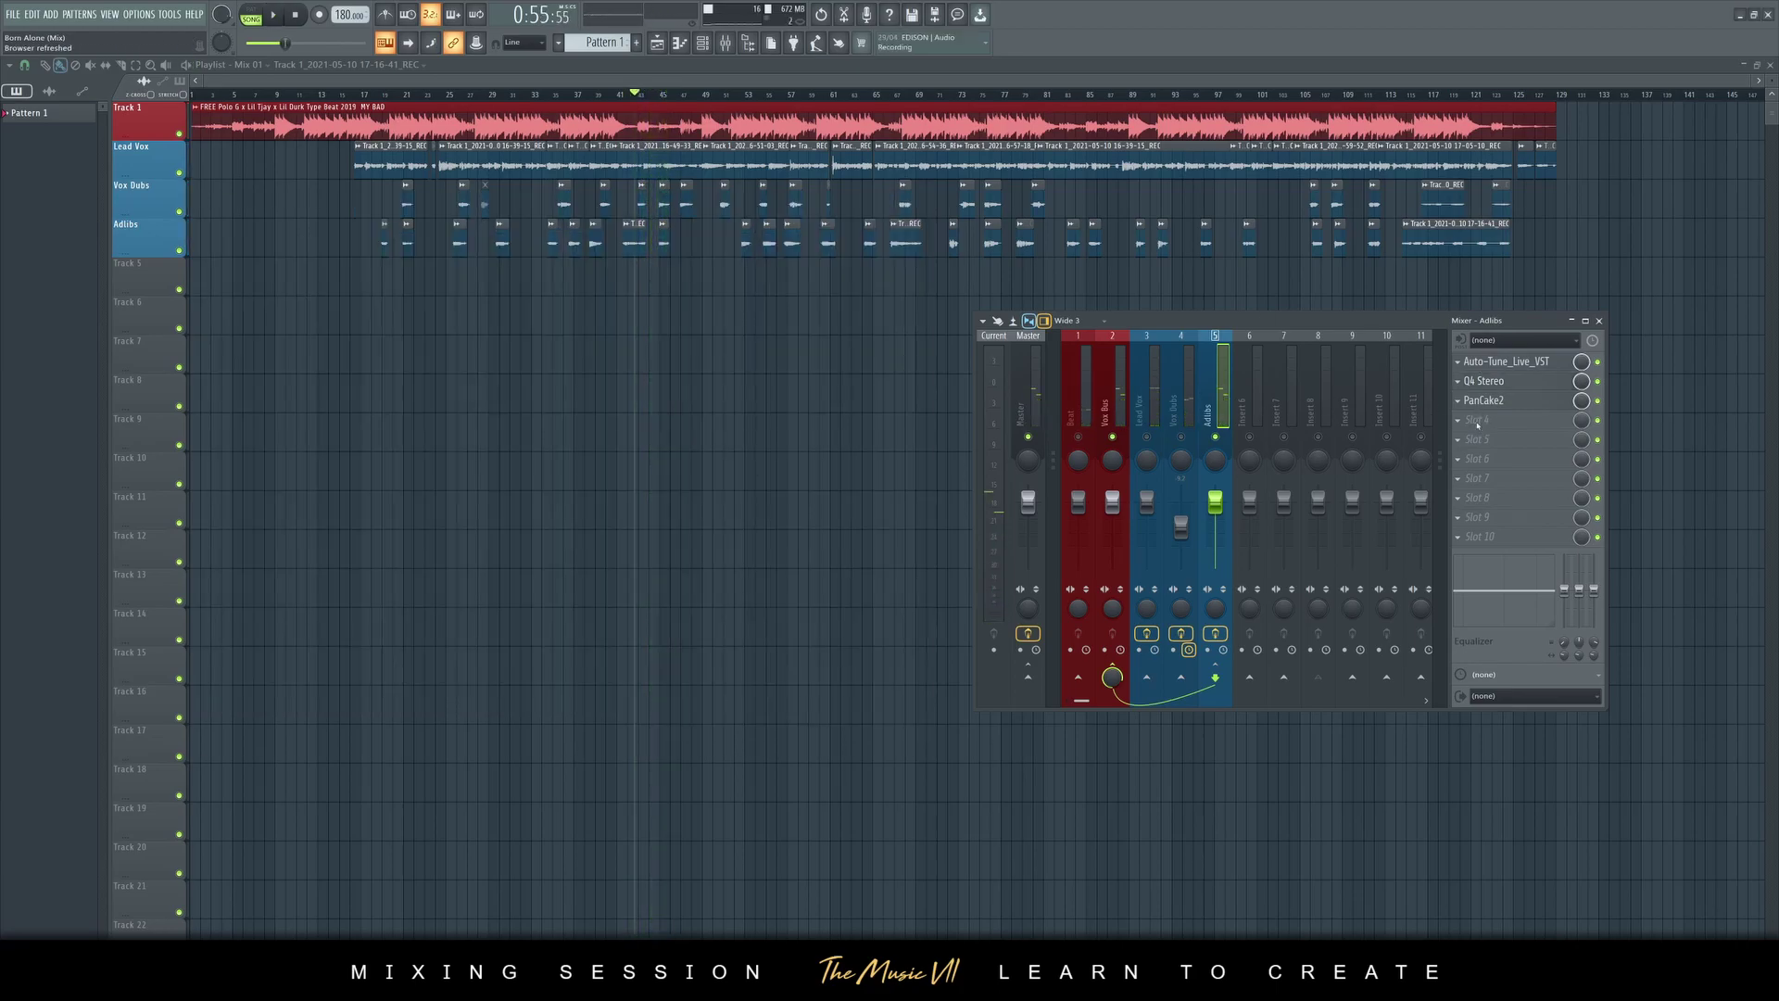
# Add S1 Imager Stereo to the Adlibs' fourth effect slot and save the project
pyautogui.click(1480, 423)
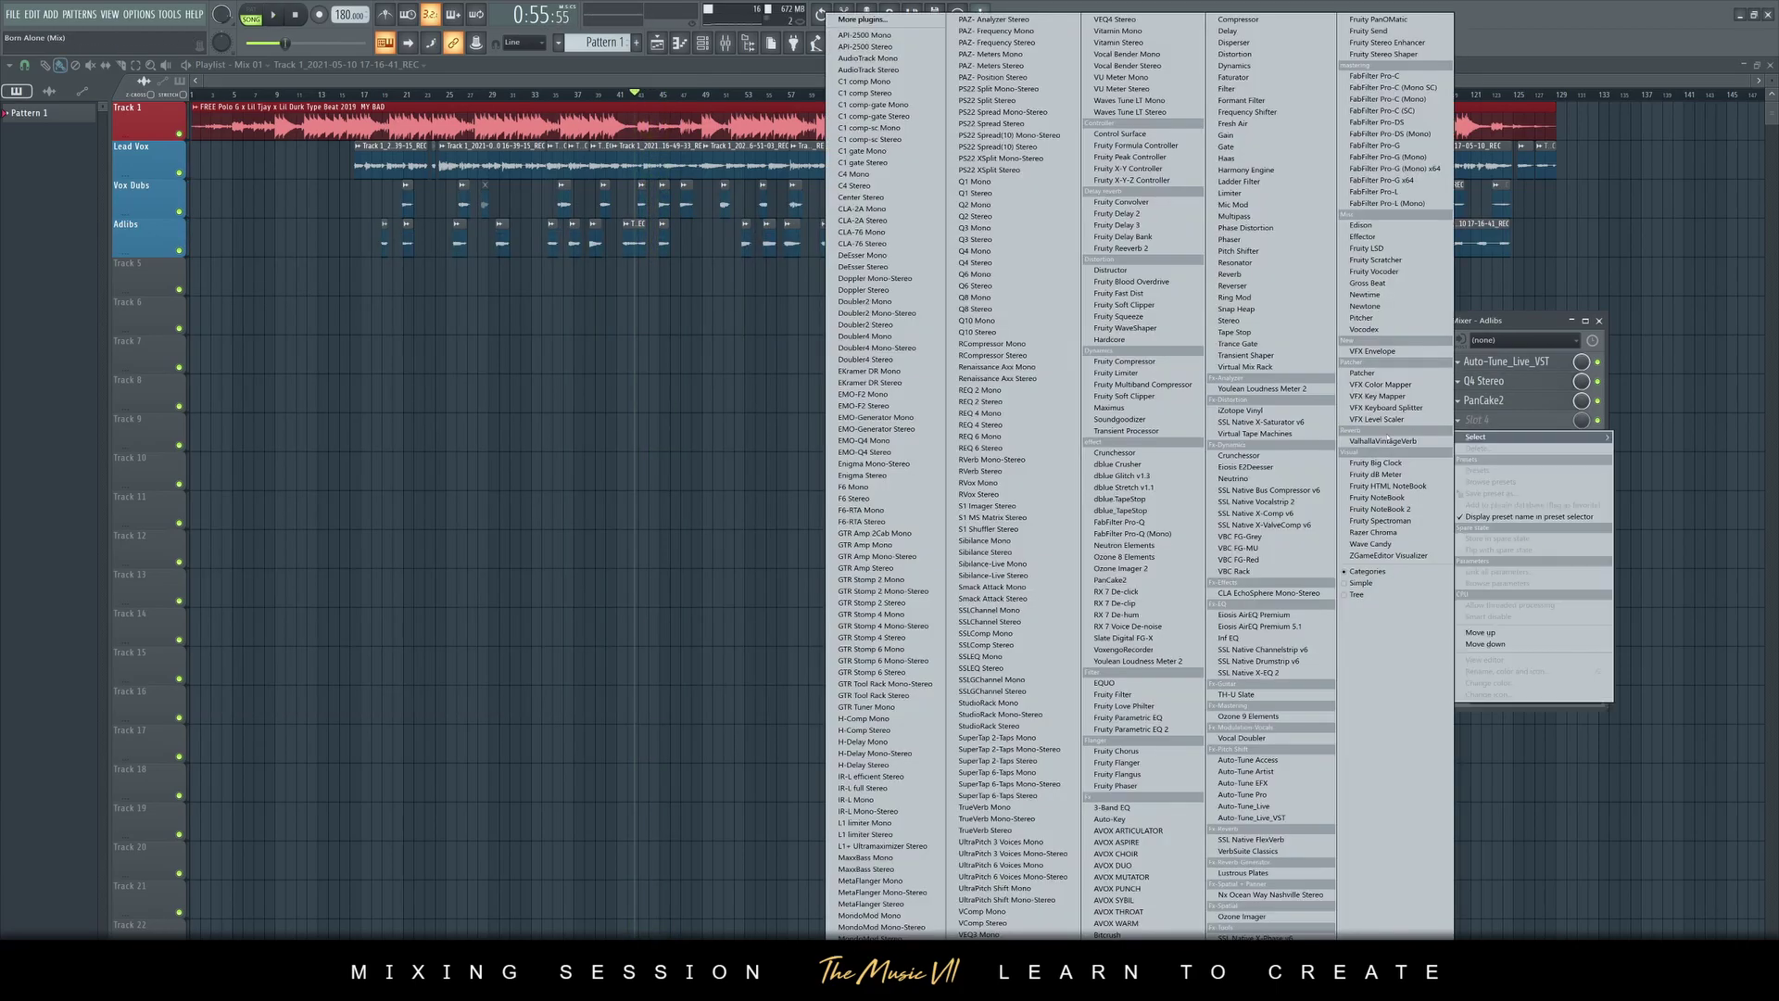
pyautogui.click(1011, 507)
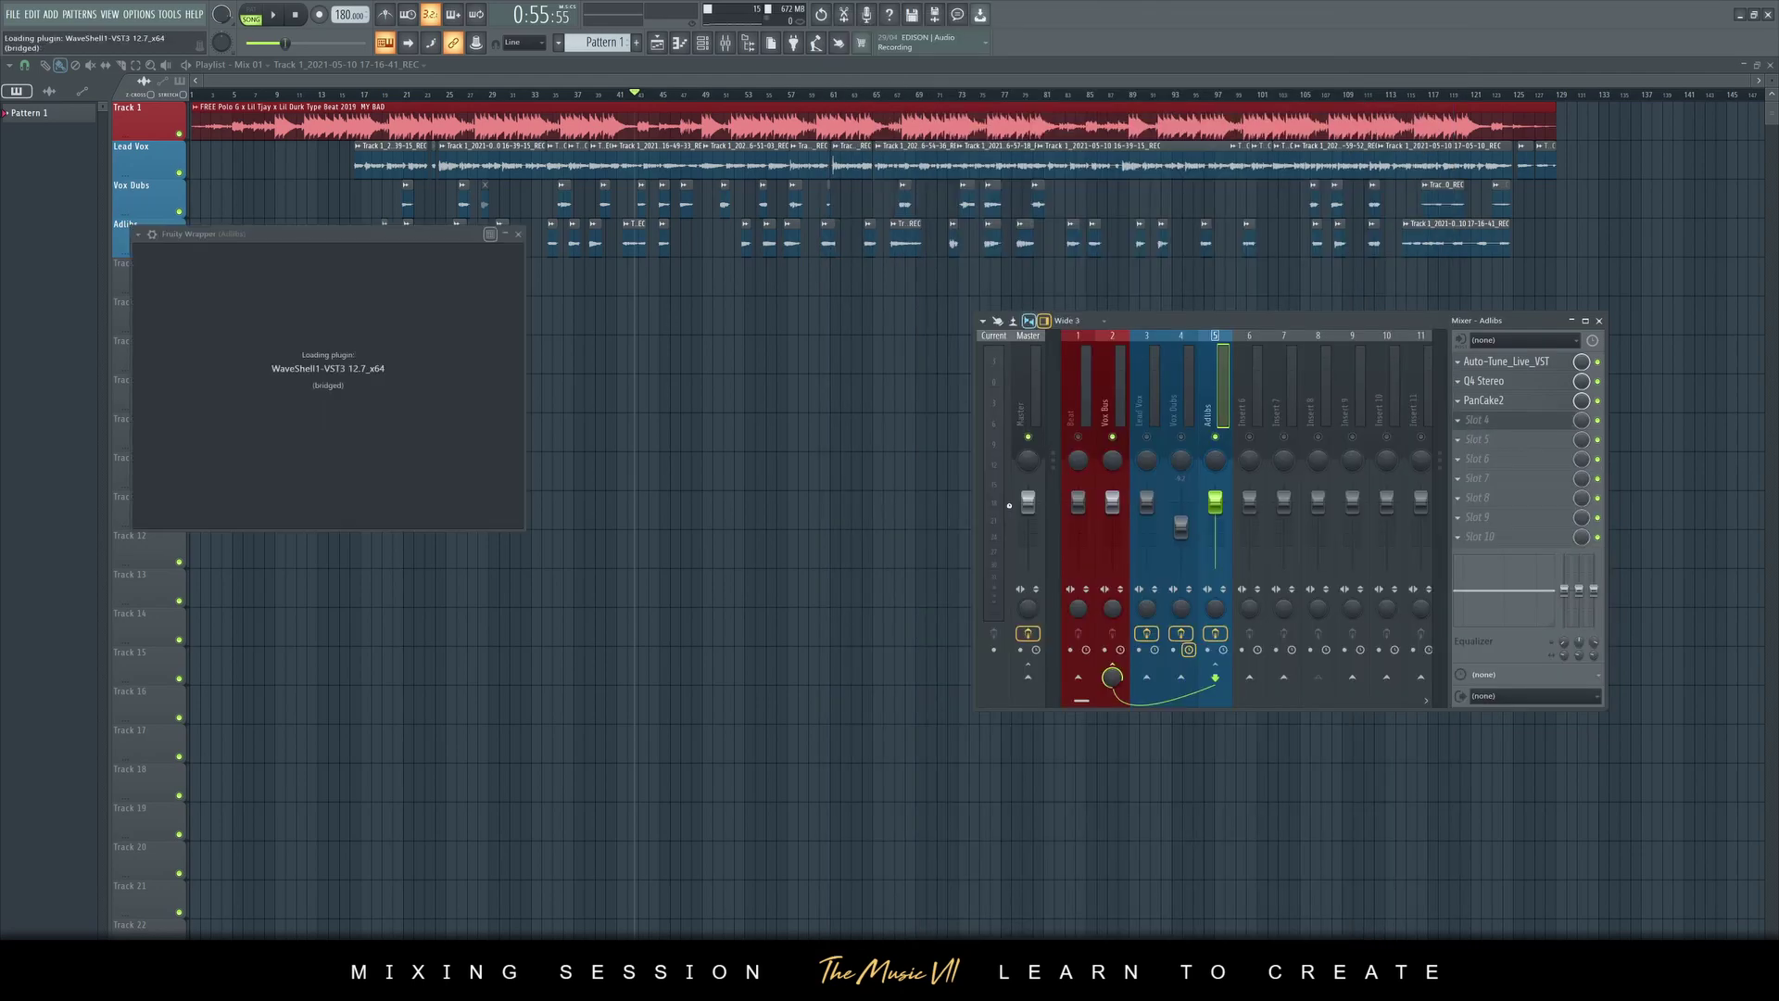
pyautogui.moveTo(343, 243); pyautogui.dragTo(710, 286)
pyautogui.hotkey('ctrl', 's')
# Widen the Adlibs during playback by raising the S1 Imager width to 1.82
pyautogui.press('space')
pyautogui.moveTo(581, 417); pyautogui.dragTo(572, 390)
pyautogui.press('space')
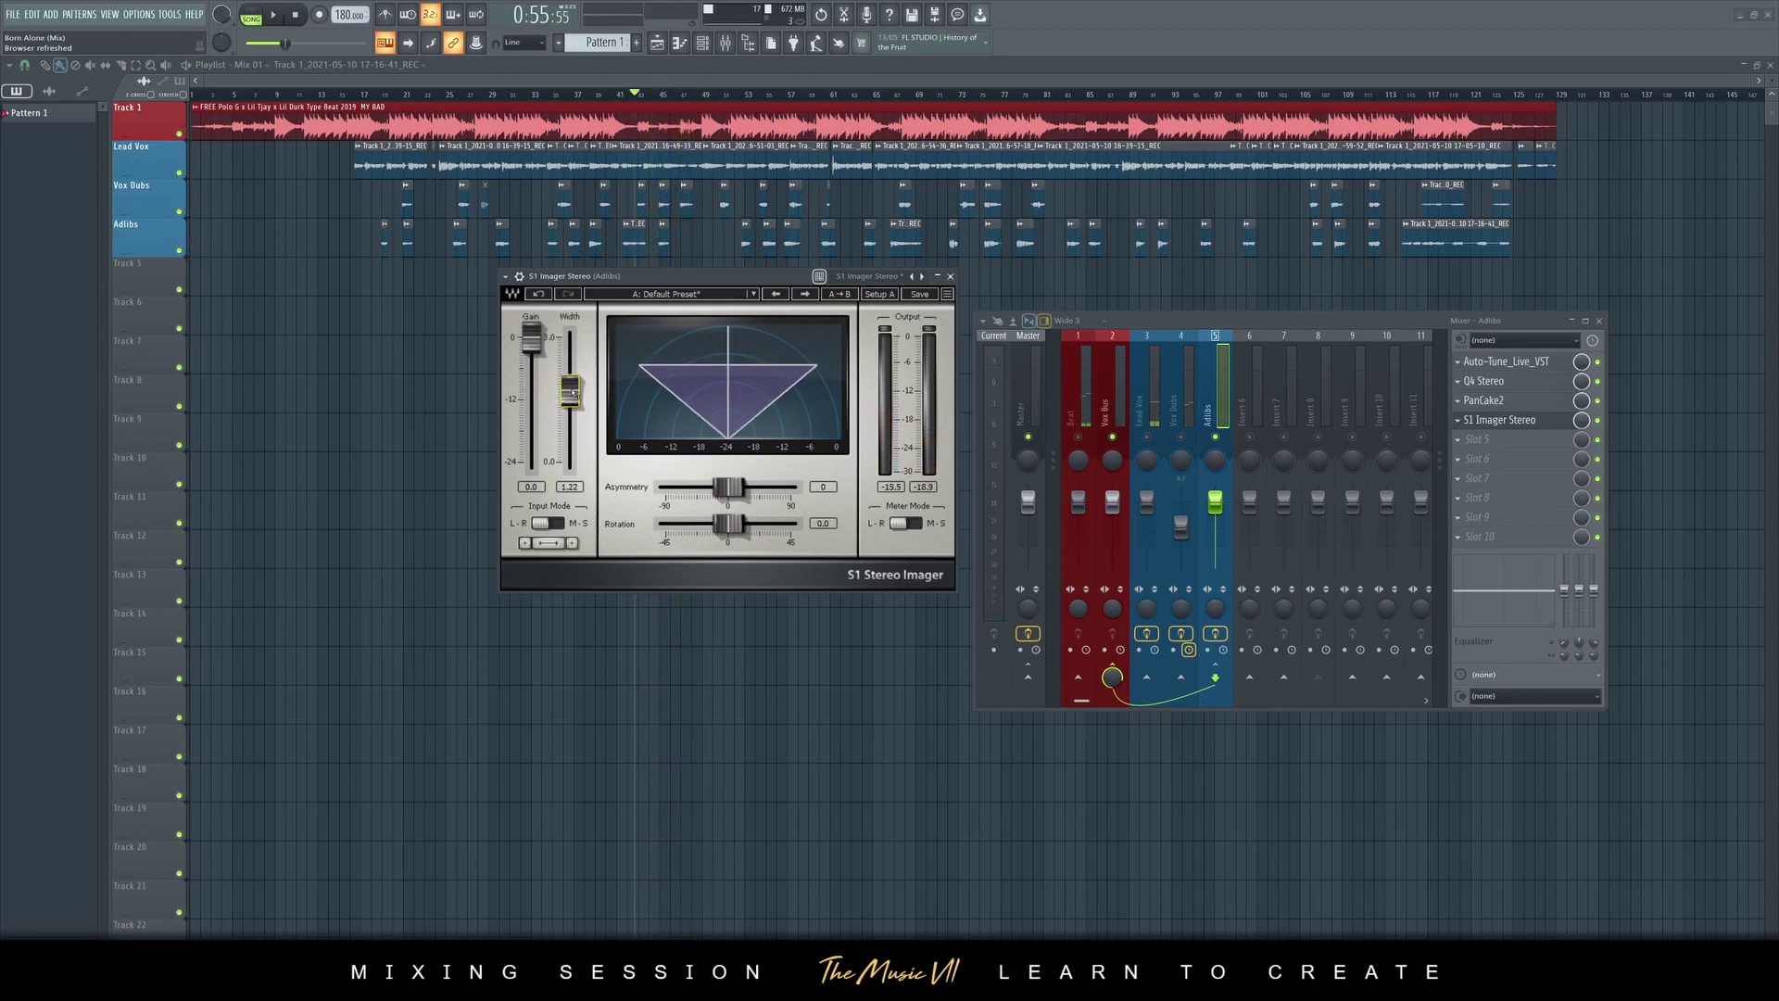
pyautogui.press('space')
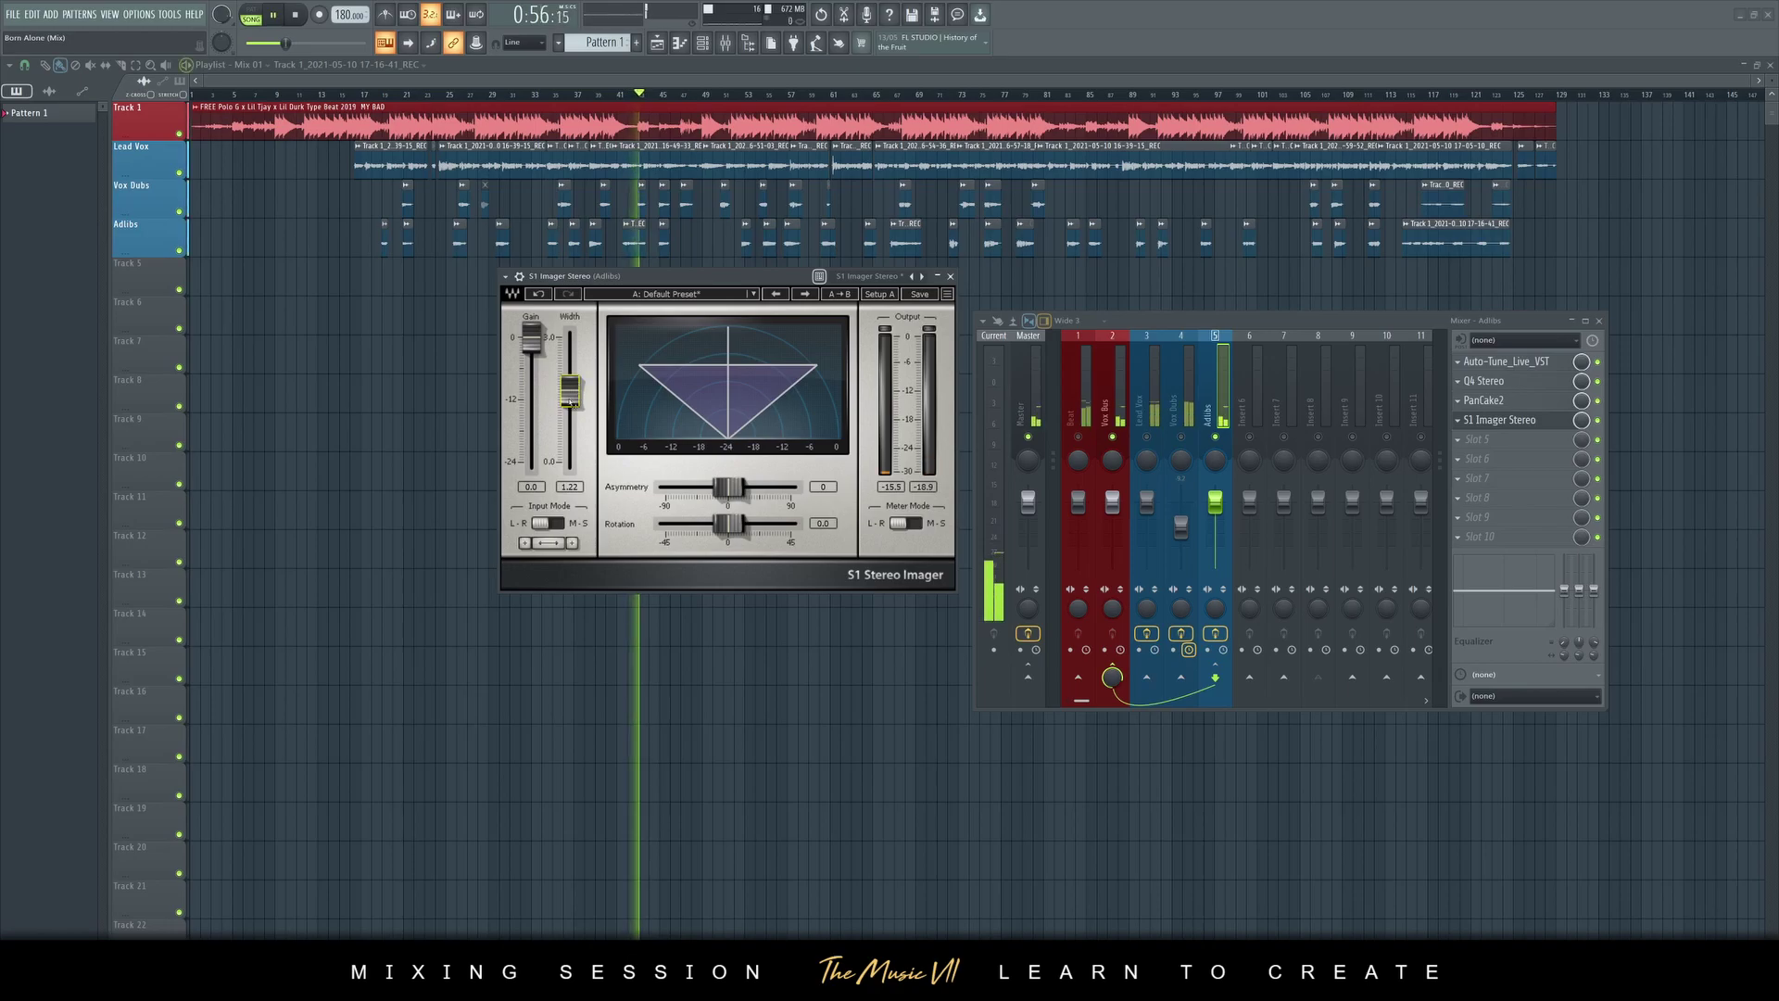
pyautogui.moveTo(572, 402); pyautogui.dragTo(572, 380)
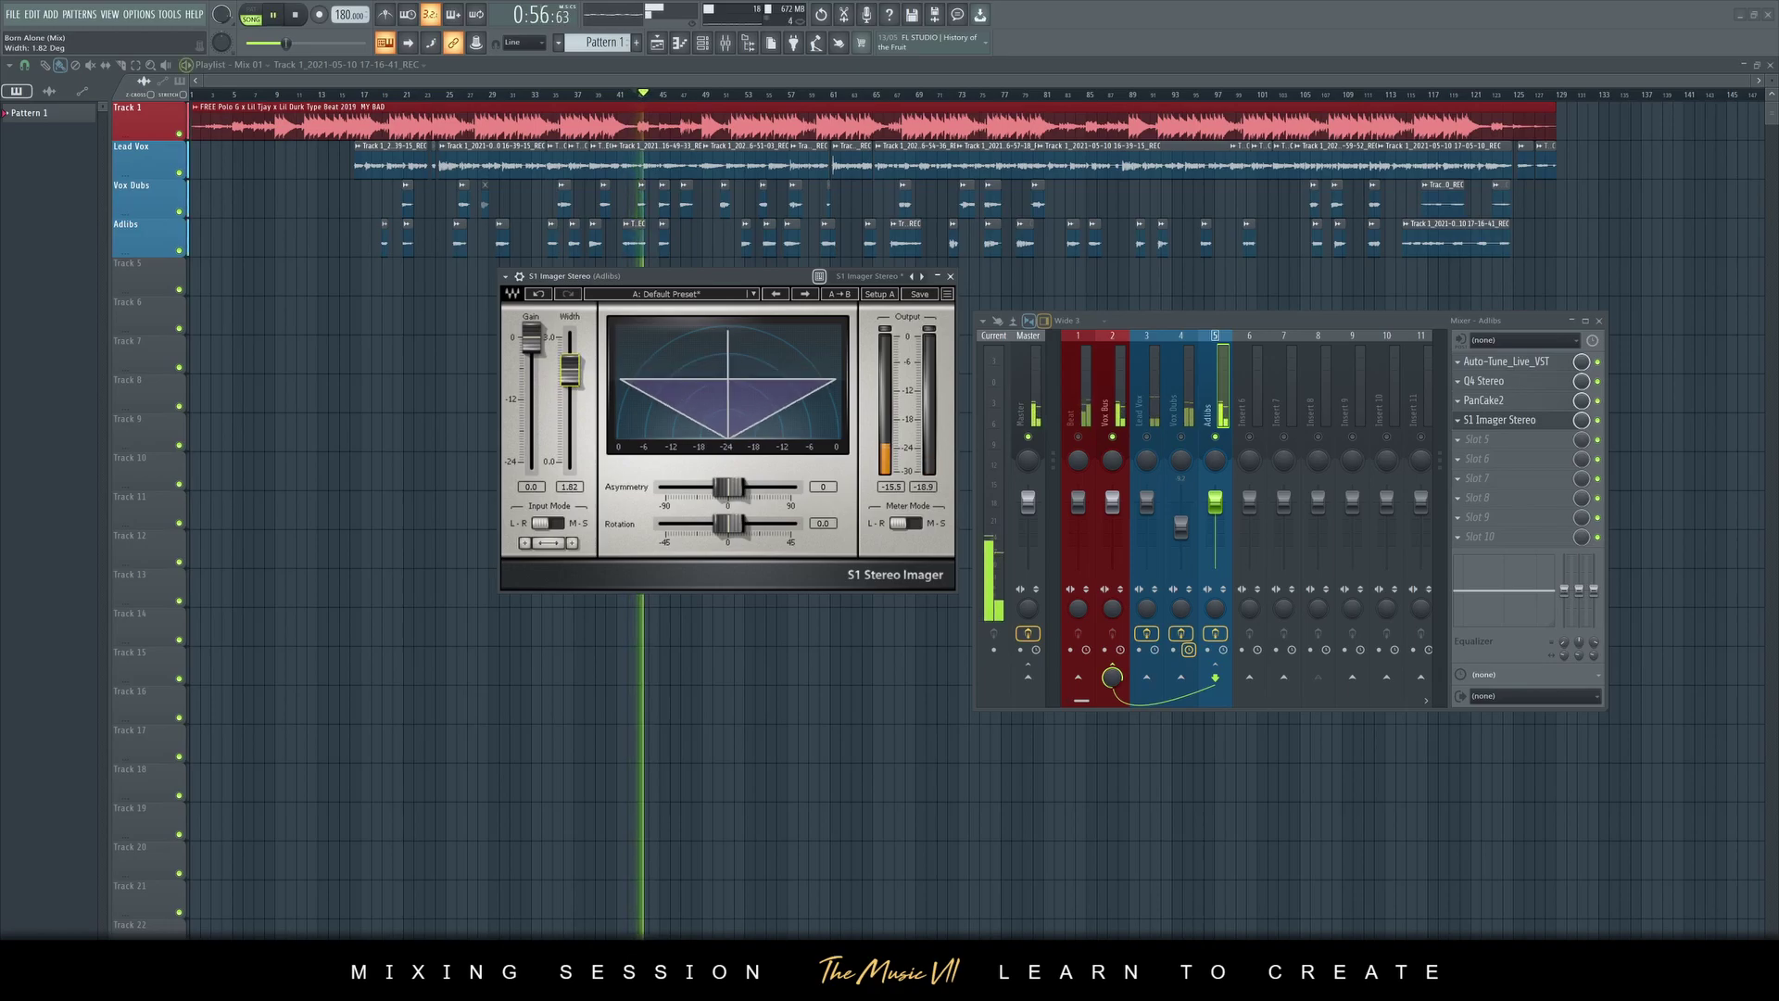
# Play from around bar 21 with Lead Vox and Vox Dubs restored alongside the Adlibs, save the project and select Vox Dubs
pyautogui.click(406, 97)
pyautogui.click(724, 44)
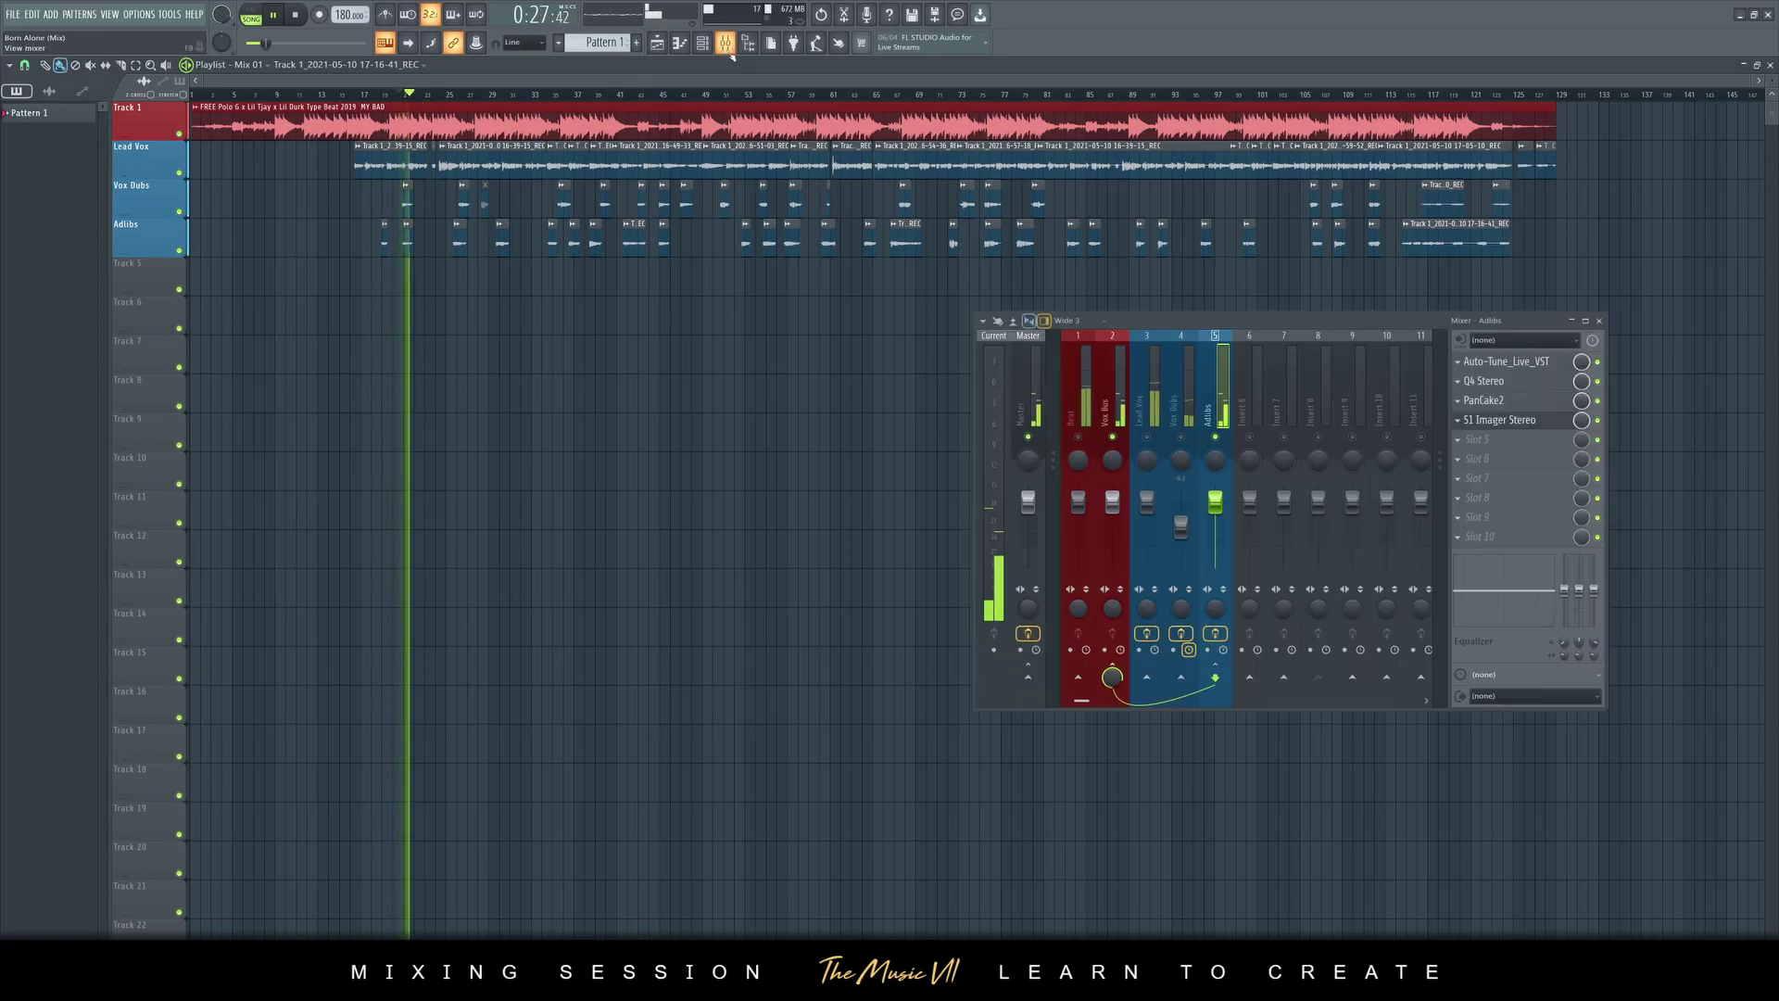
pyautogui.click(1149, 394)
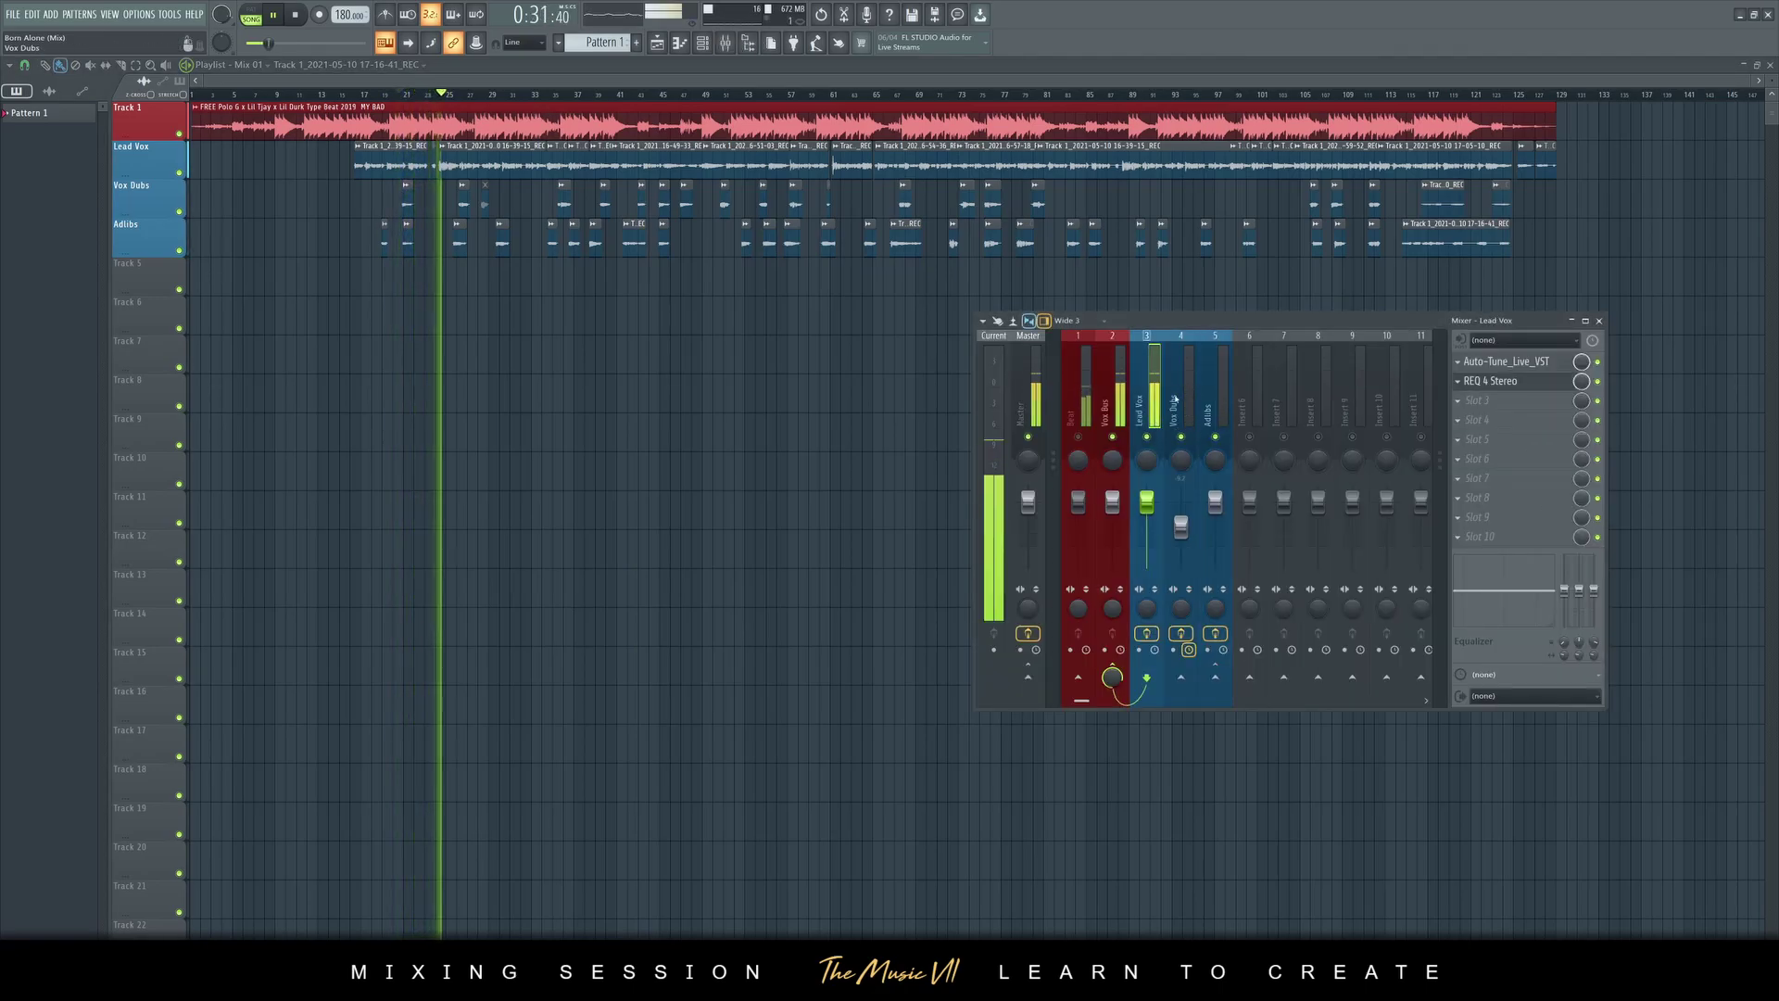
pyautogui.hotkey('ctrl', 's')
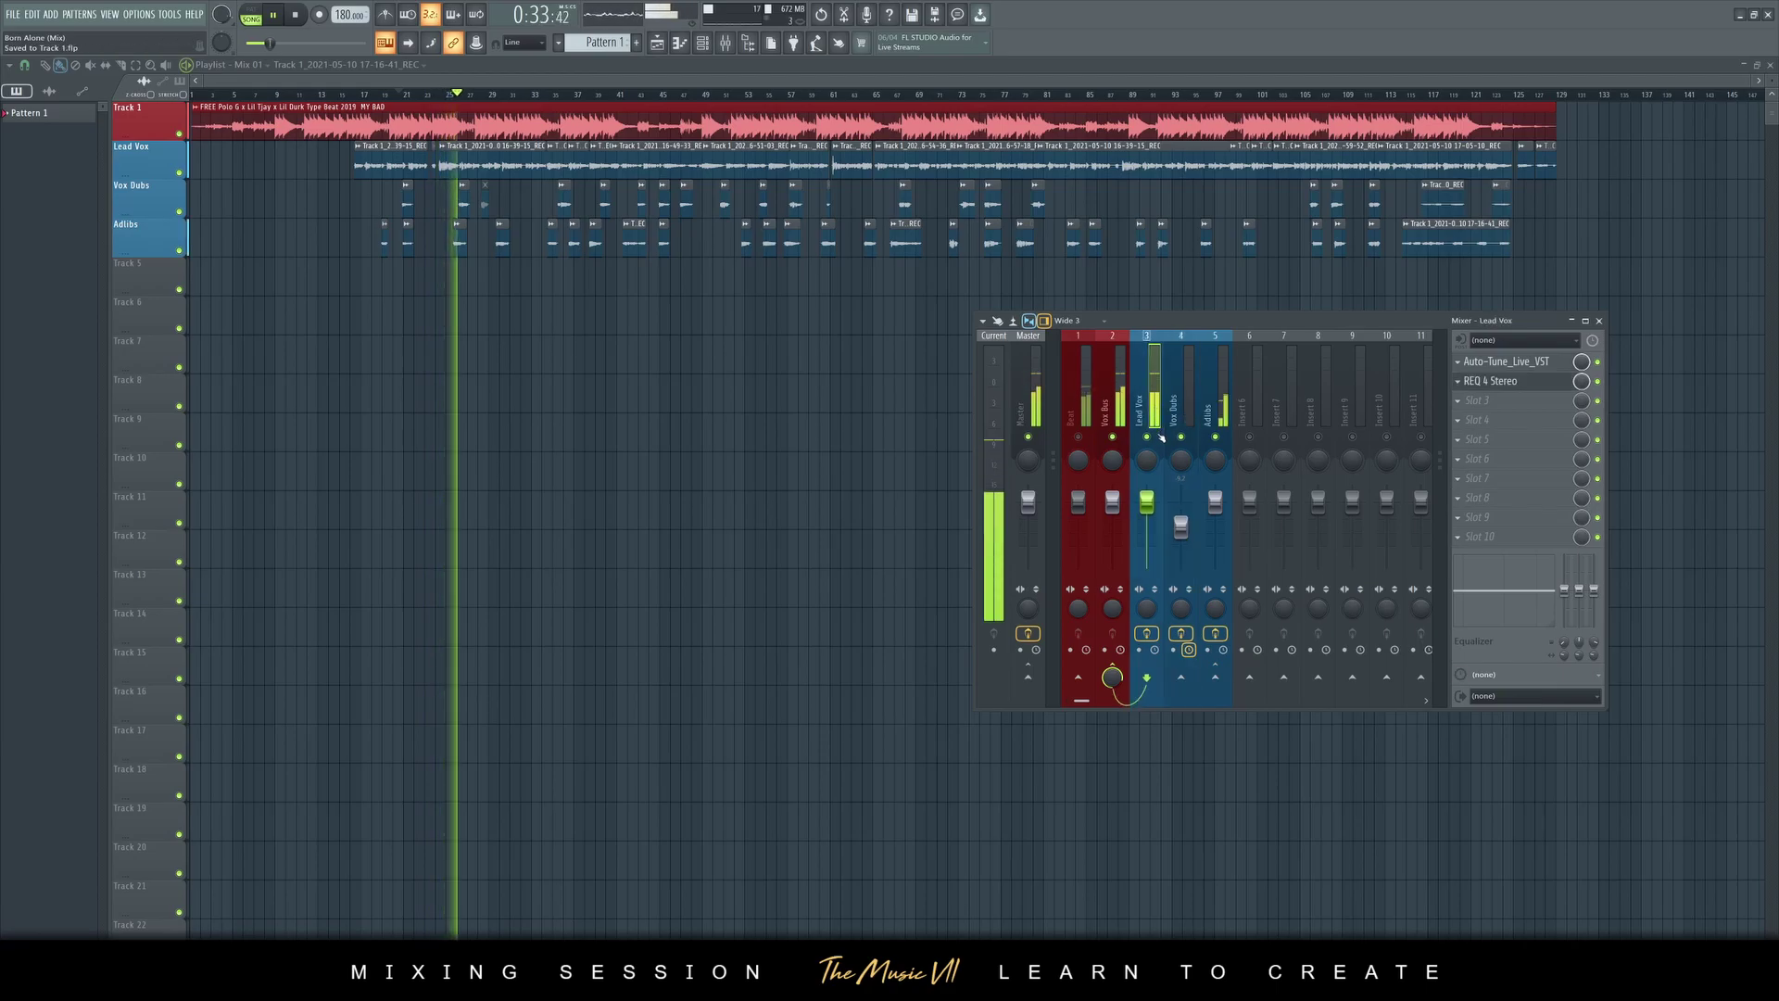
pyautogui.click(1169, 436)
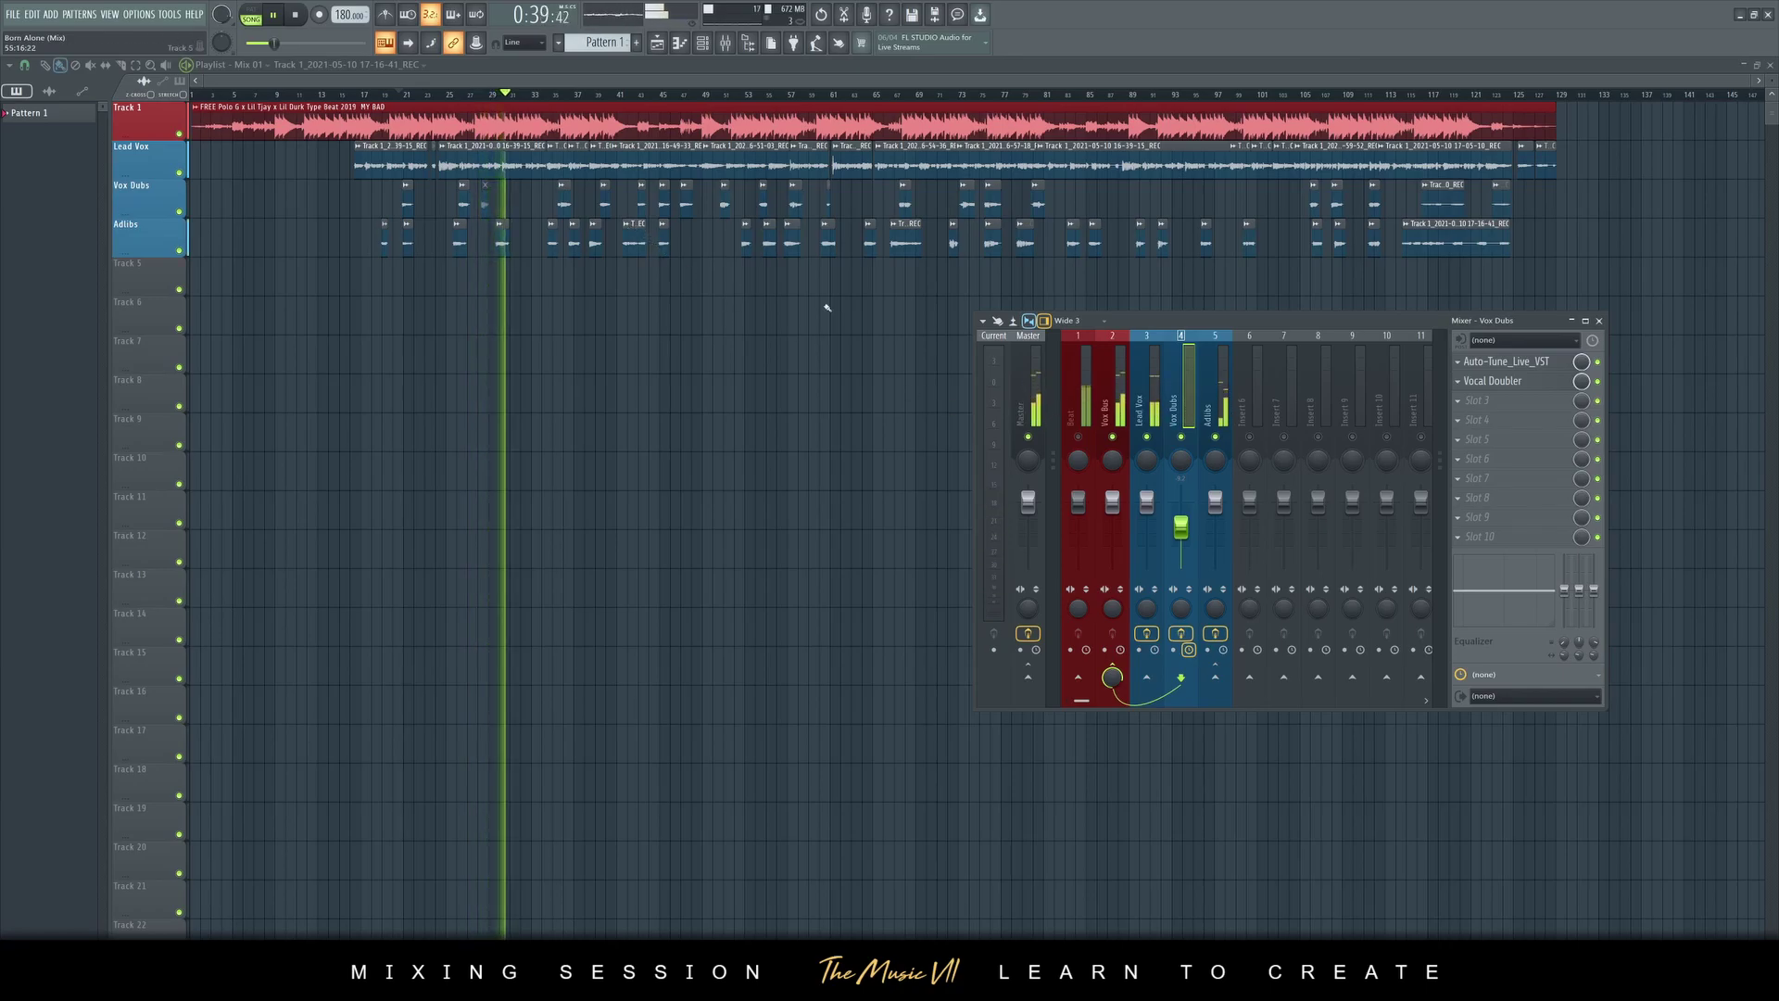
# Lower the Adlibs level during playback, stop the song and select the Vox Dubs mixer track
pyautogui.moveTo(1221, 506); pyautogui.dragTo(1223, 530)
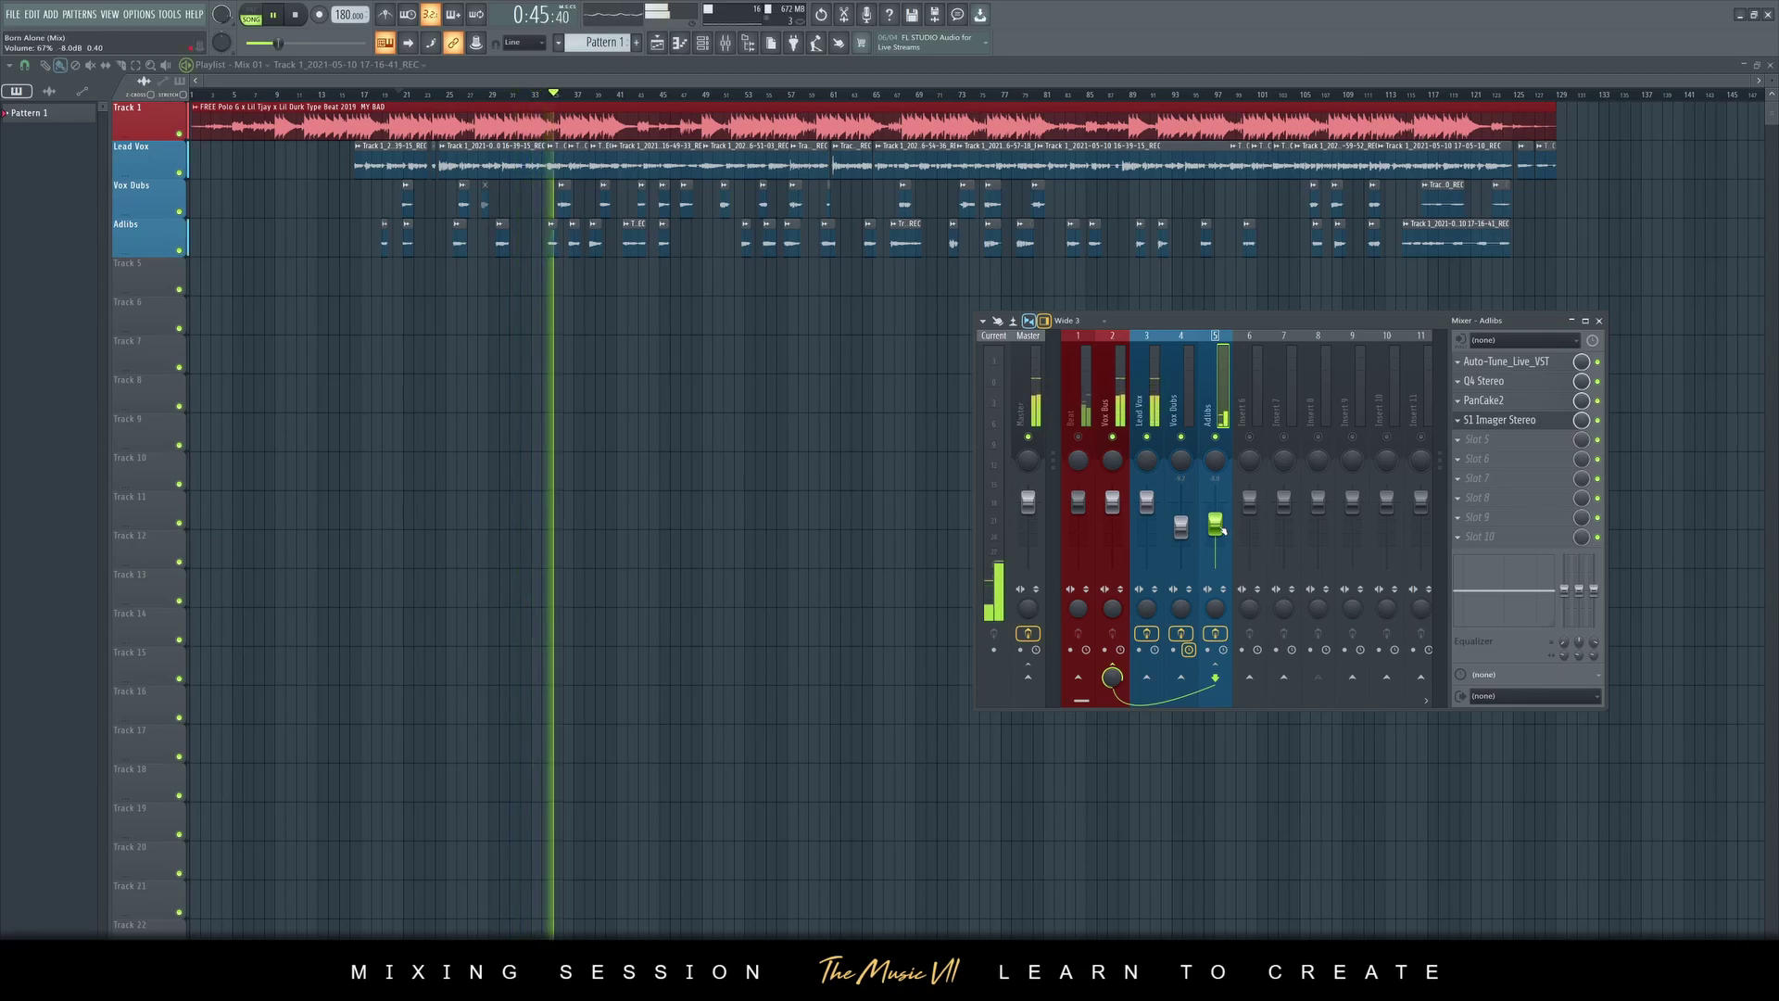
pyautogui.click(1183, 527)
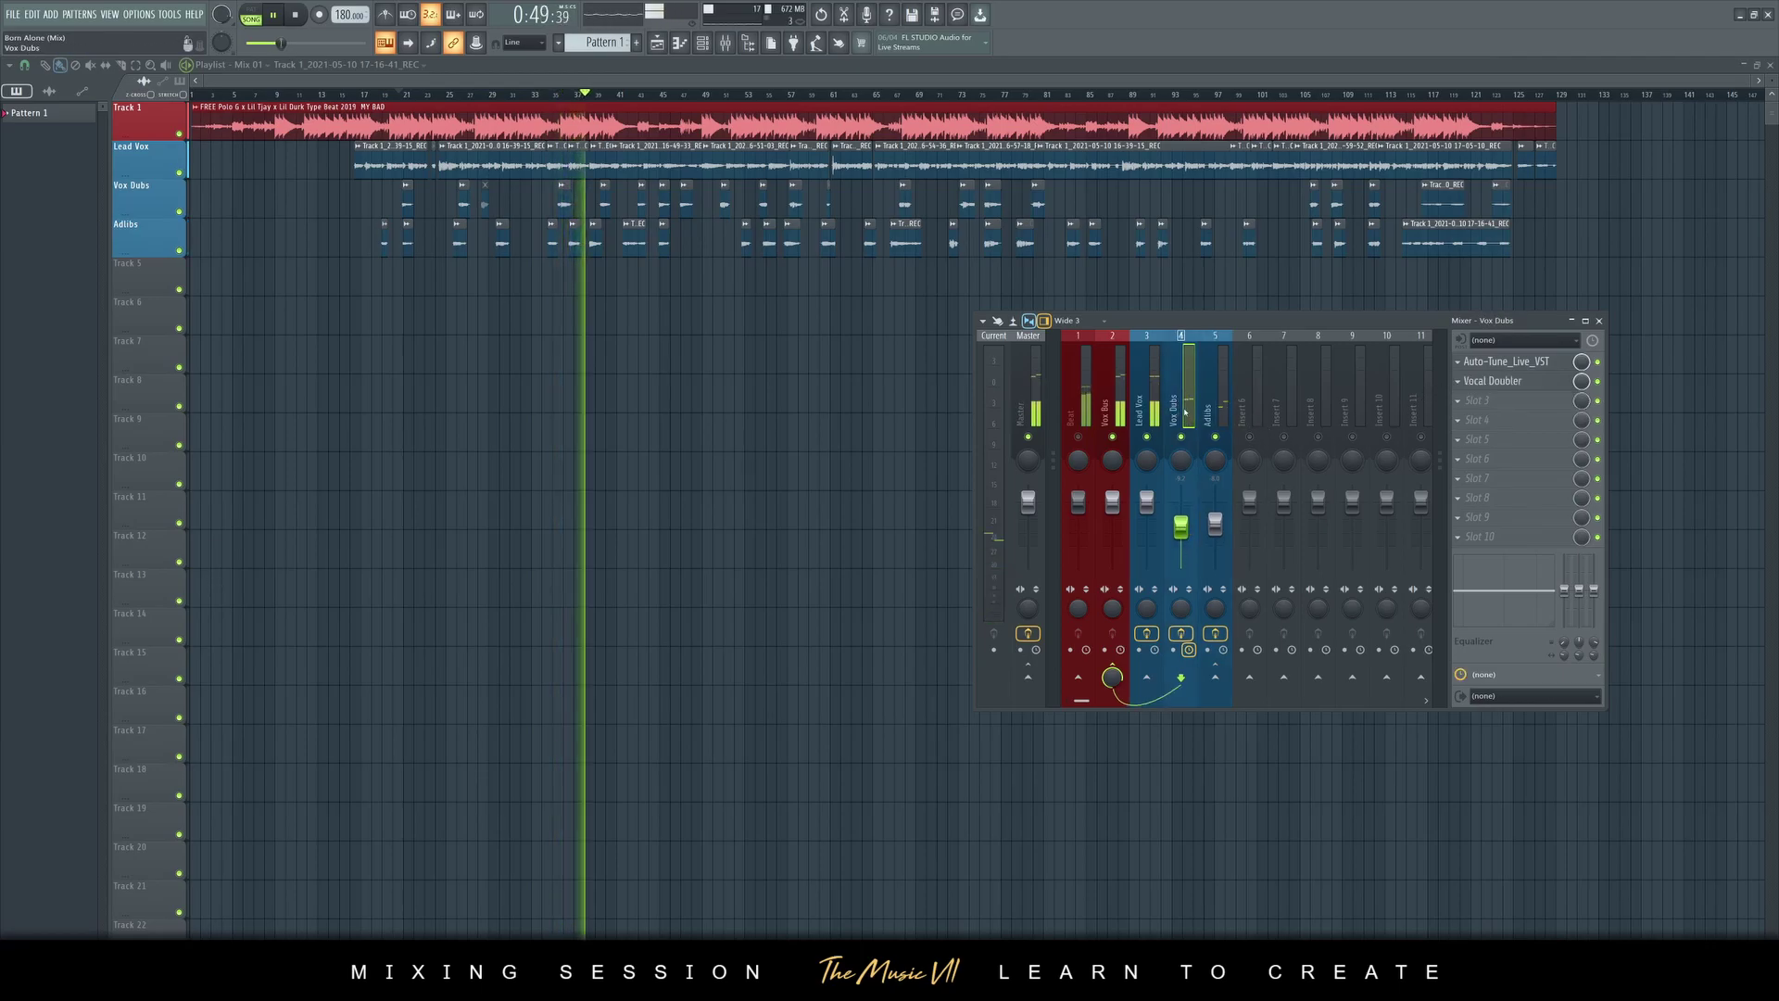
pyautogui.press('space')
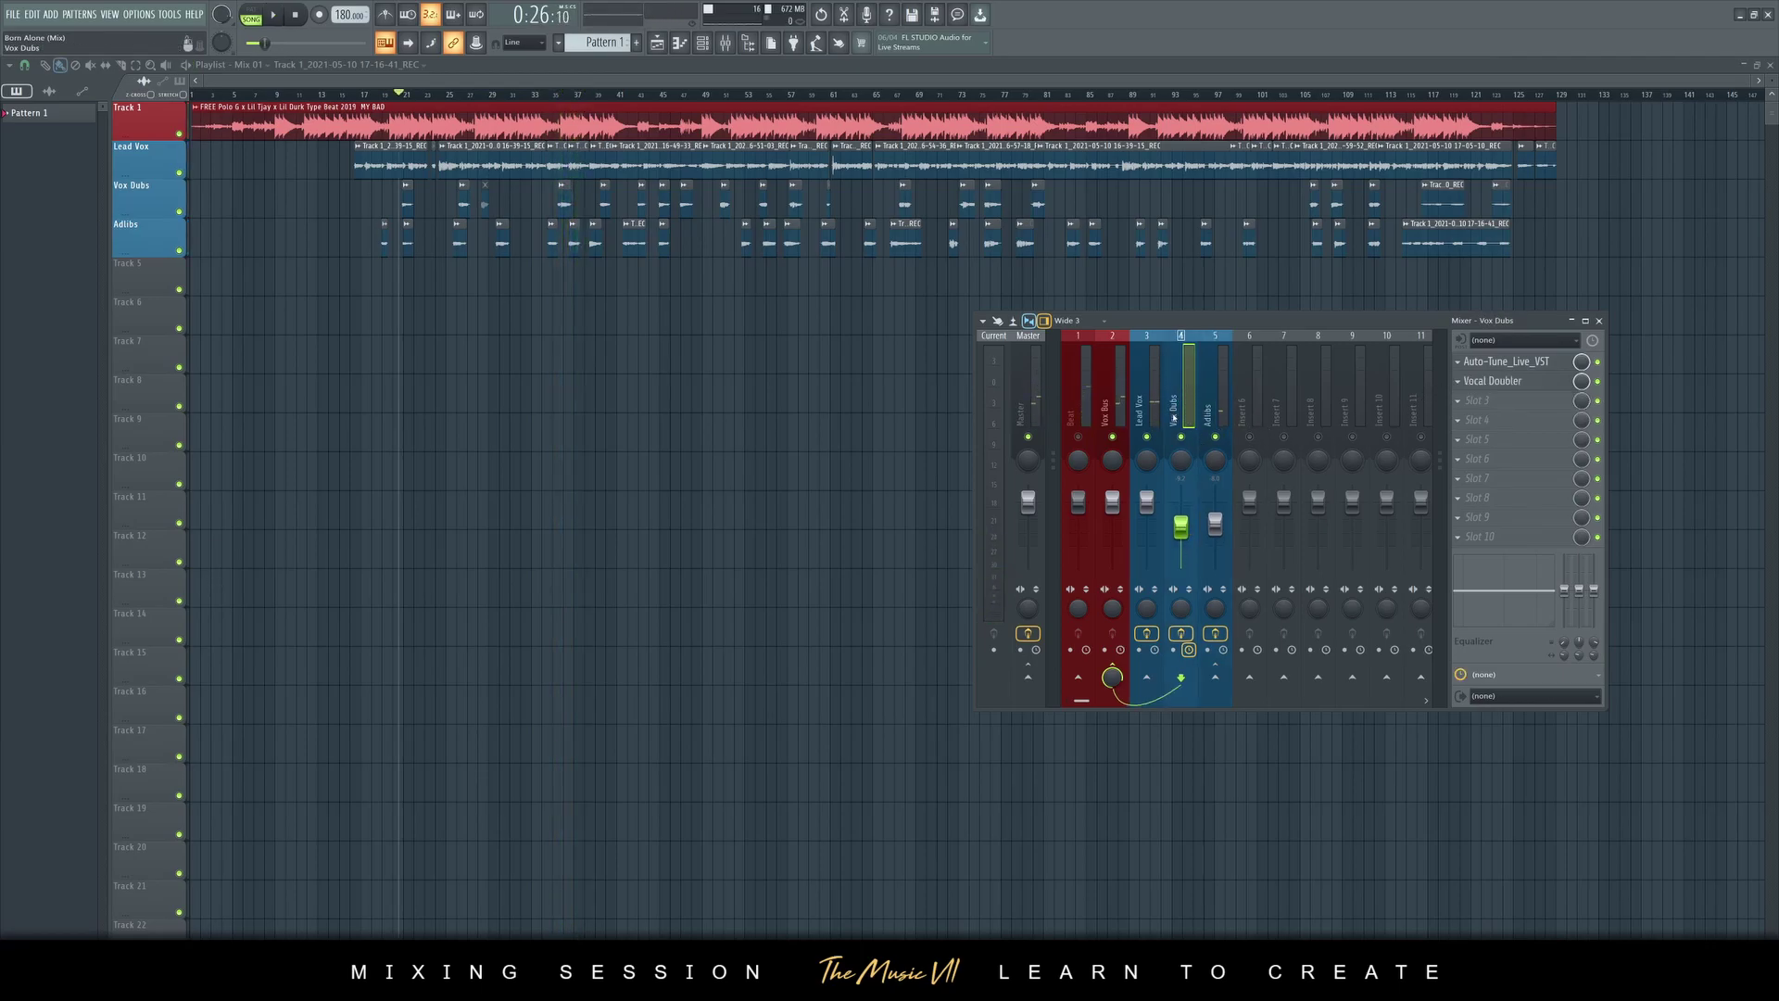
pyautogui.click(1279, 409)
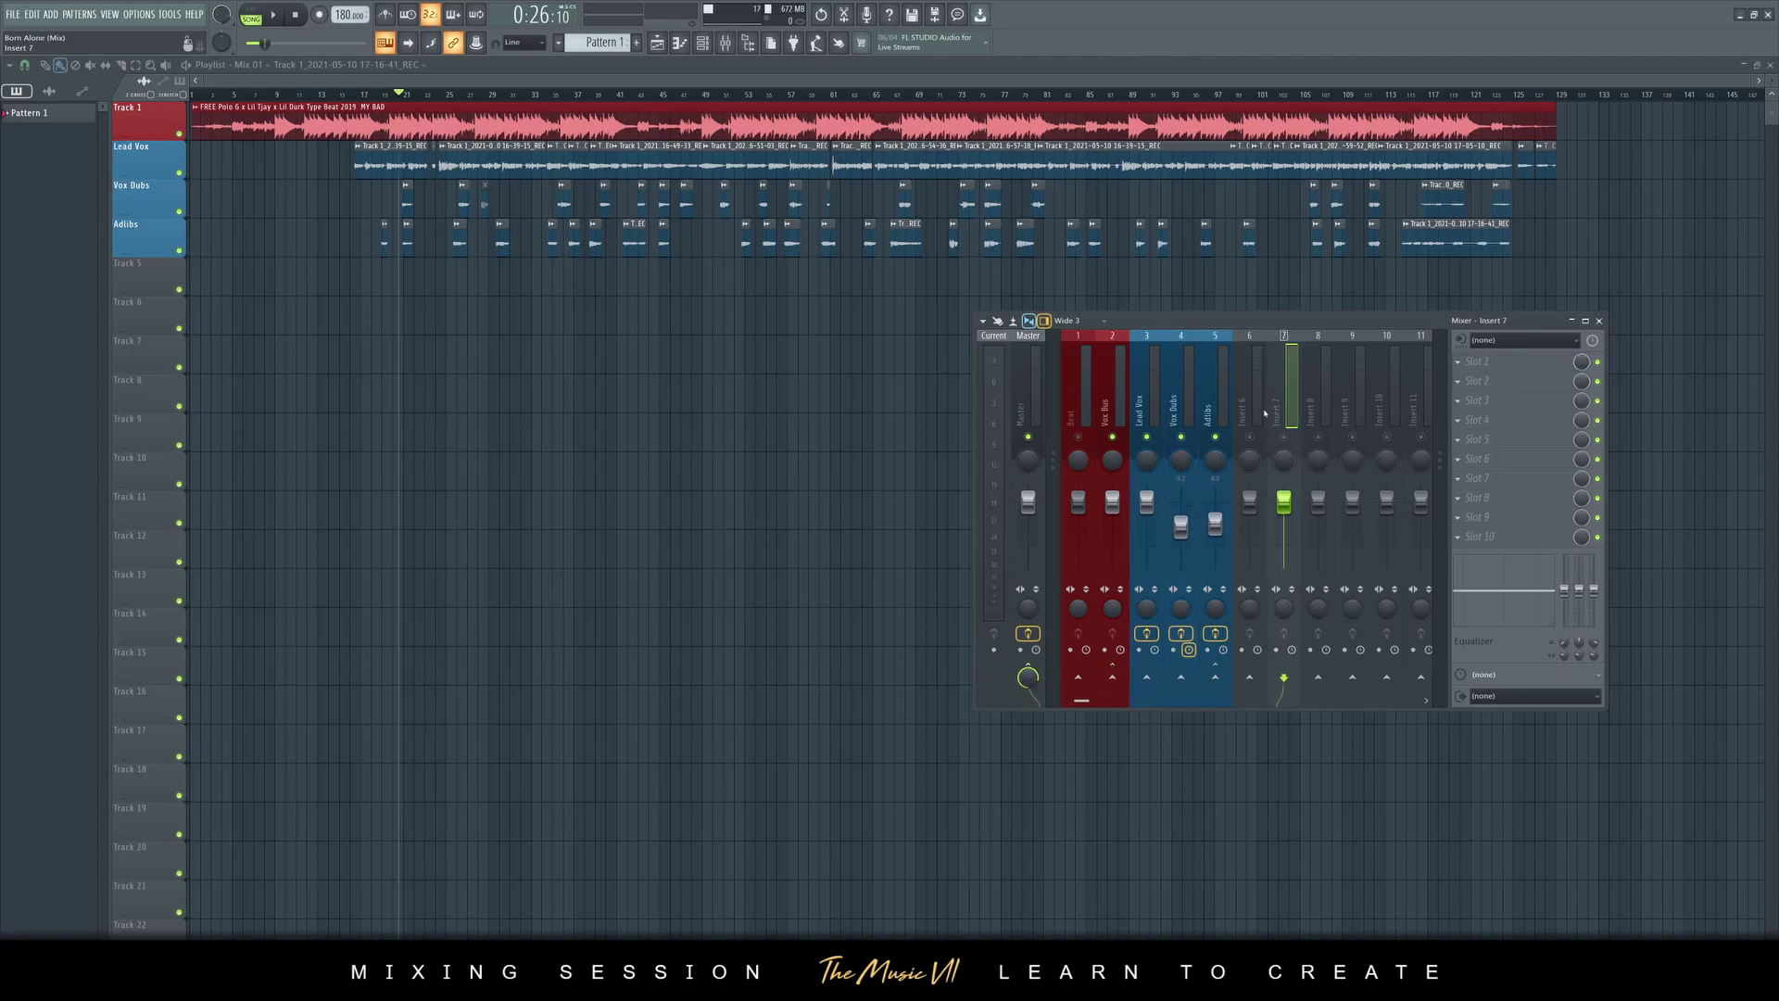
pyautogui.click(1193, 398)
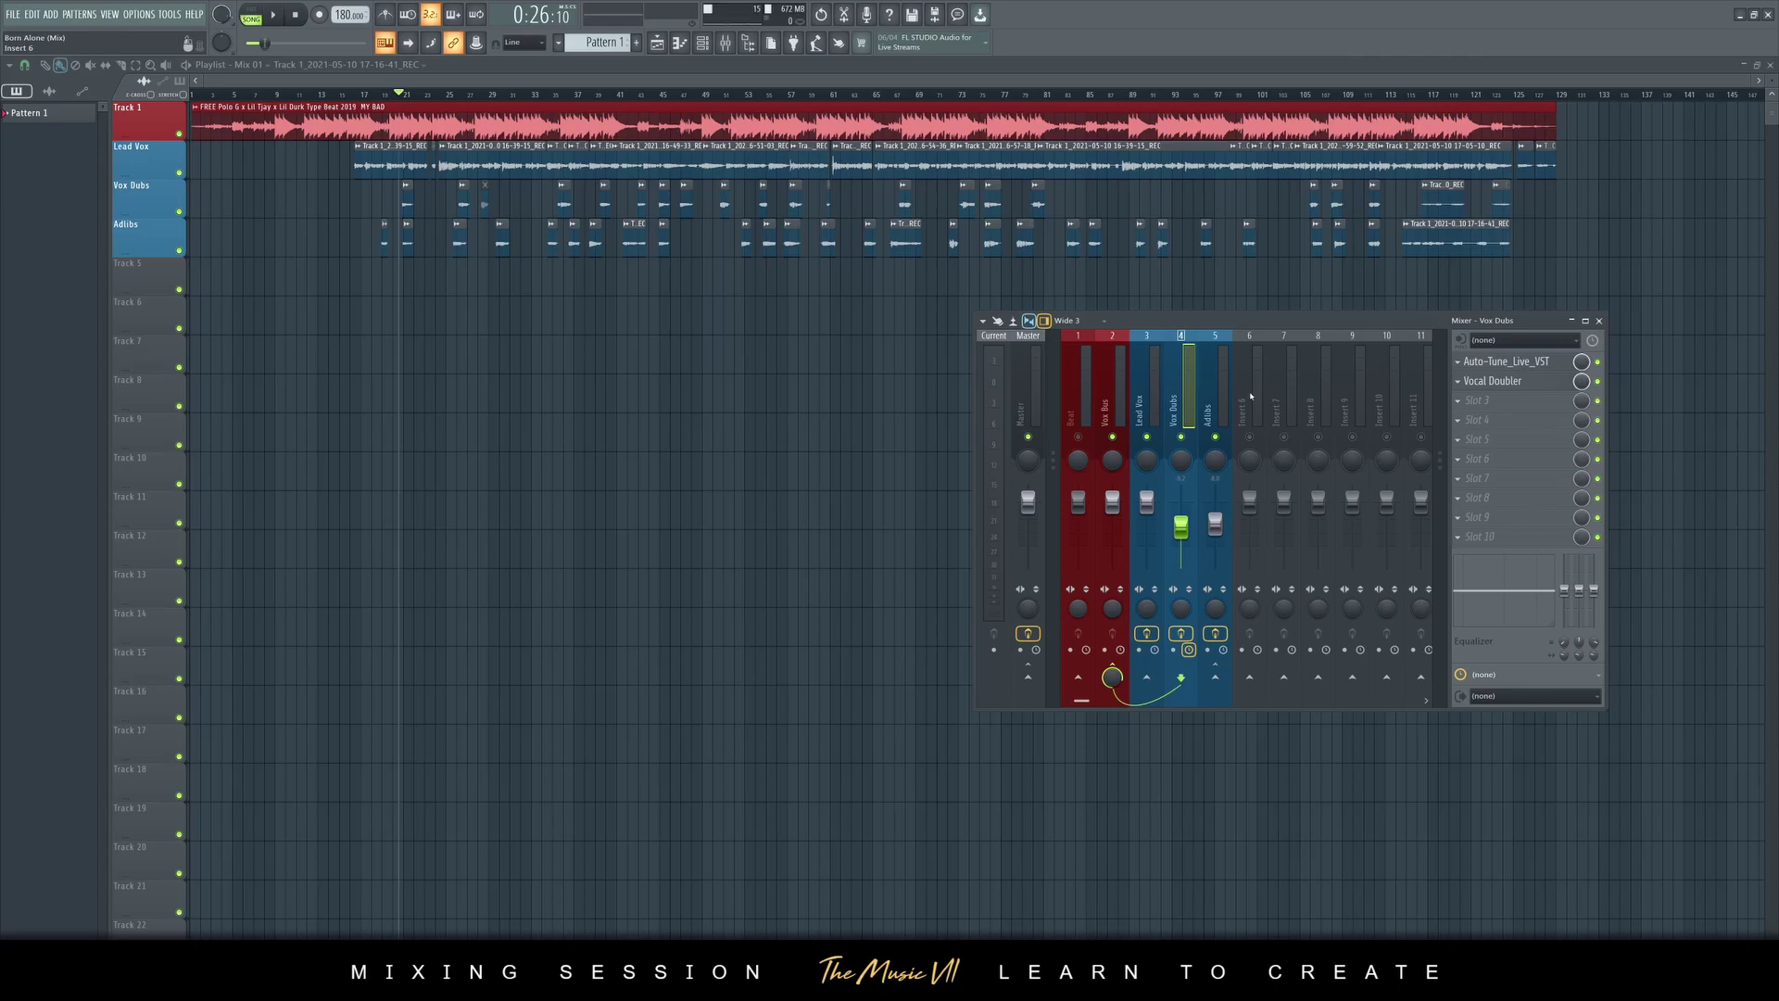
# Add ValhallaVintageVerb to the third effect slot of Vox Dubs and load the Small RHall preset from Halls
pyautogui.click(1474, 402)
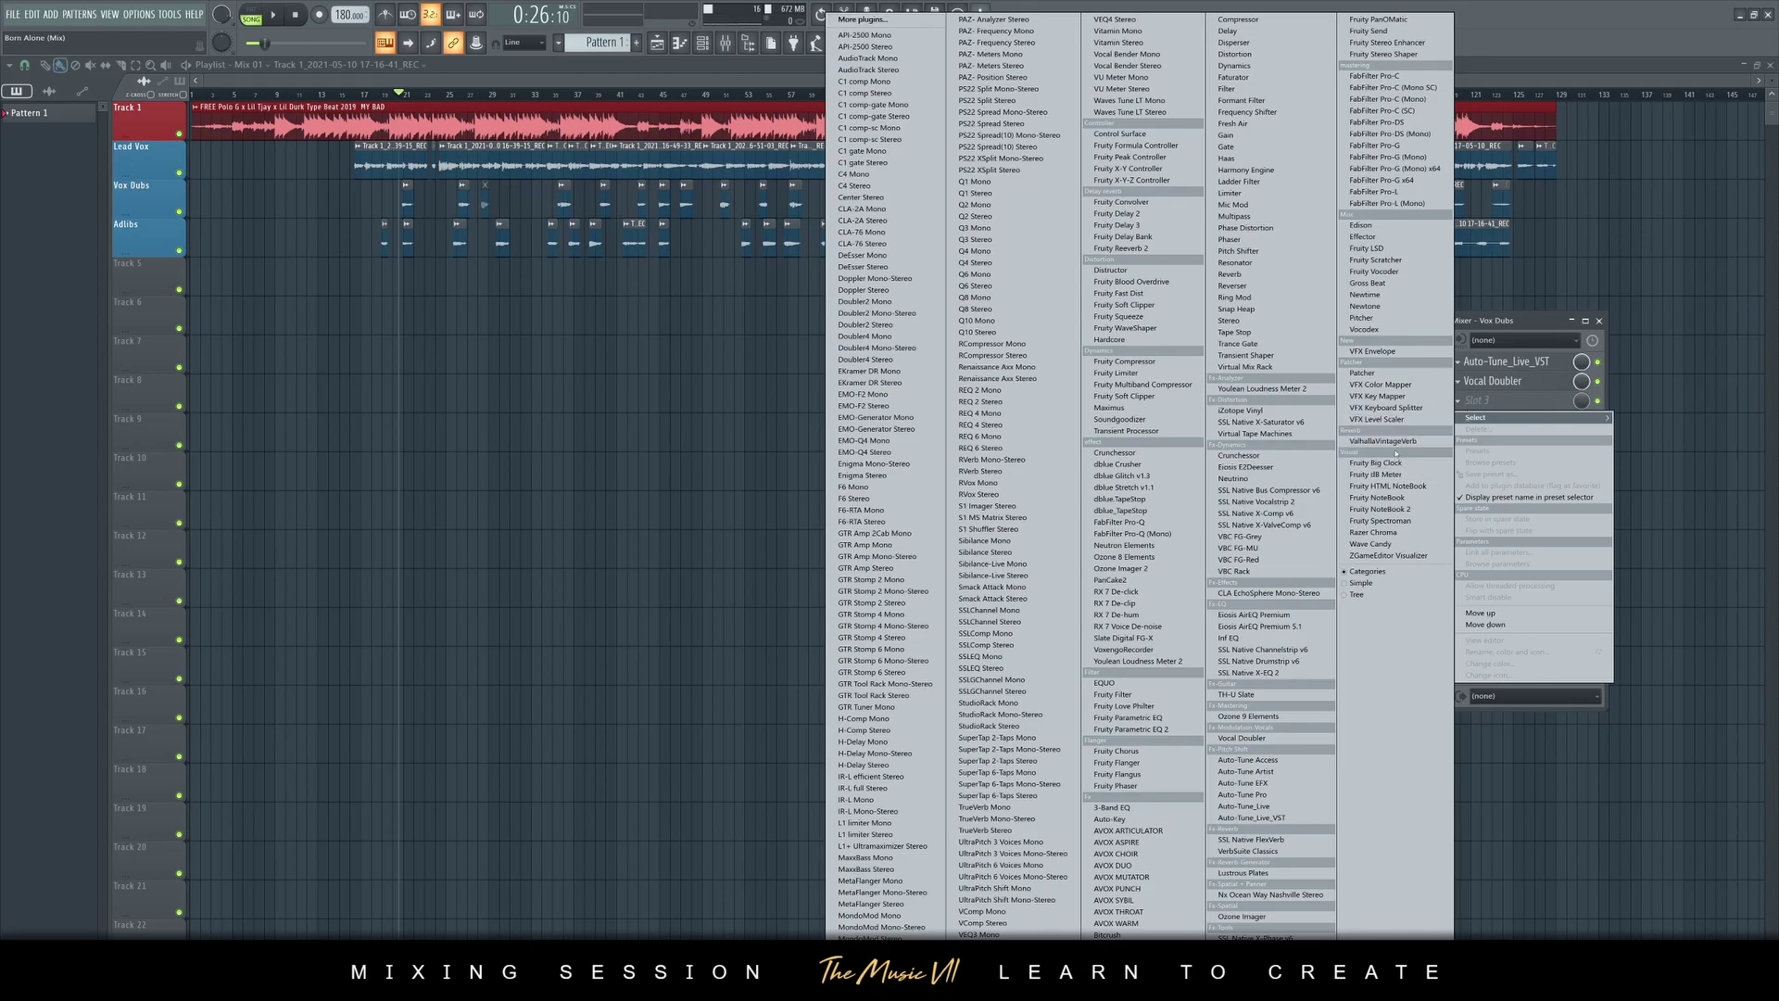
pyautogui.click(1398, 442)
pyautogui.moveTo(184, 182); pyautogui.dragTo(324, 260)
pyautogui.click(560, 427)
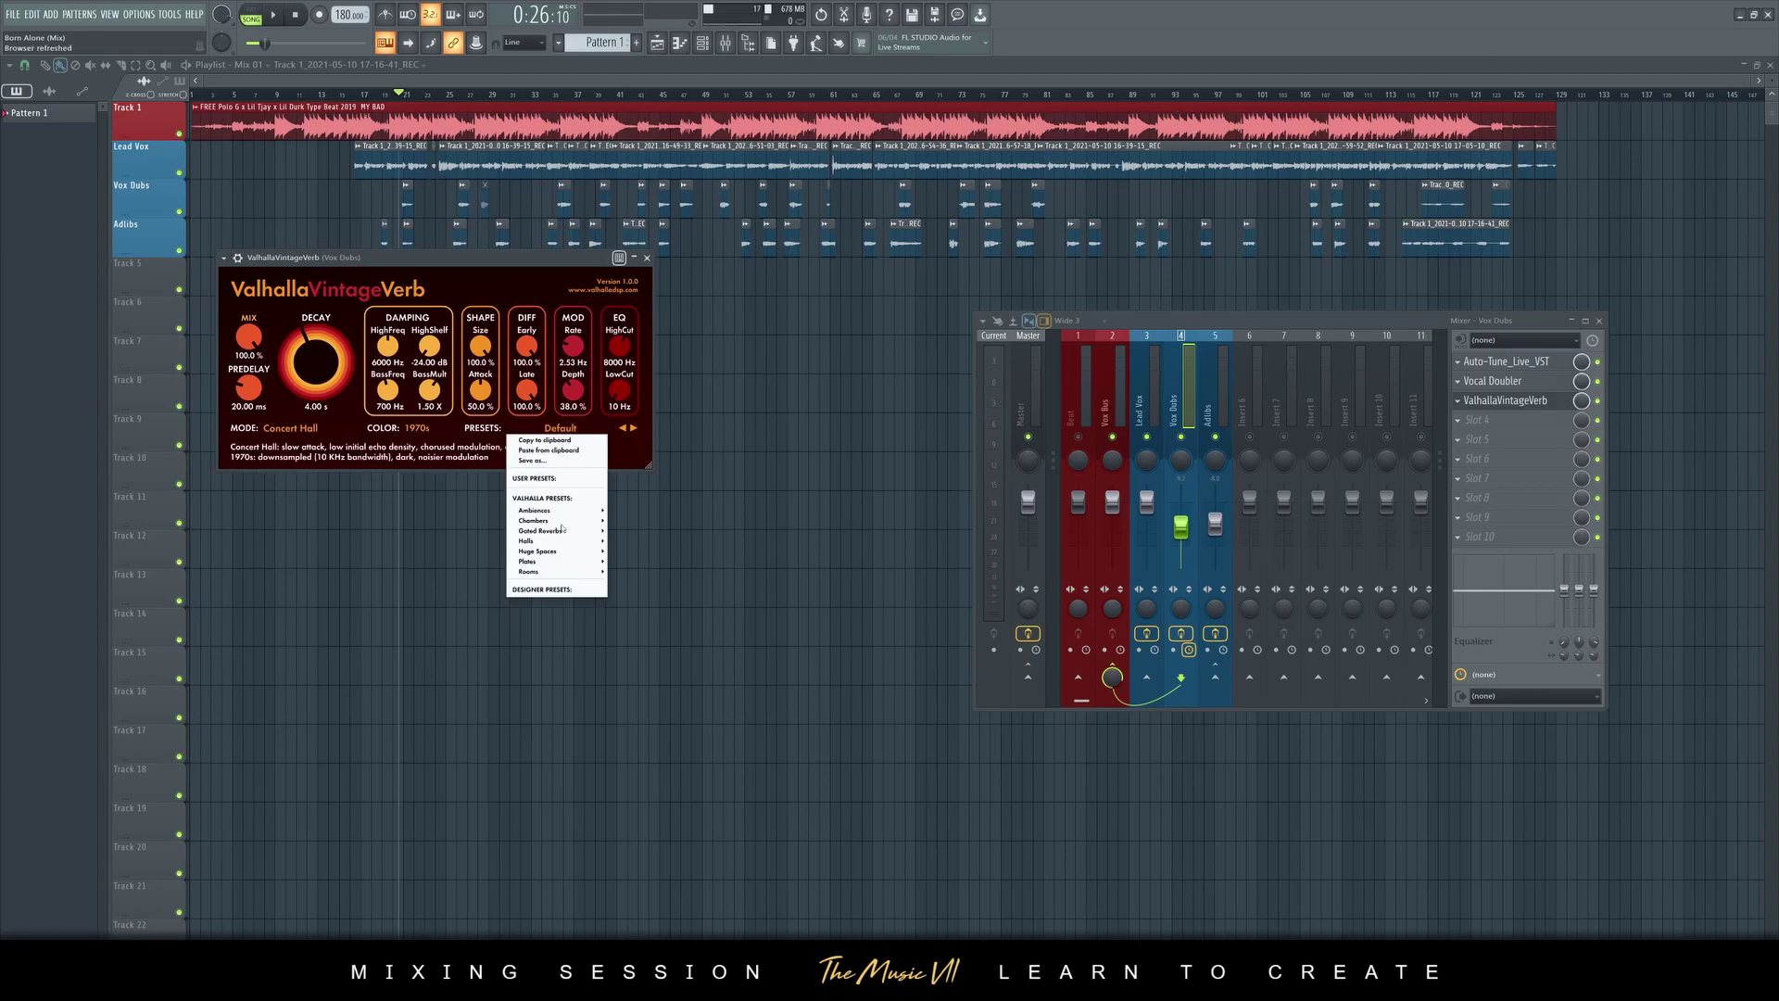
pyautogui.moveTo(570, 545)
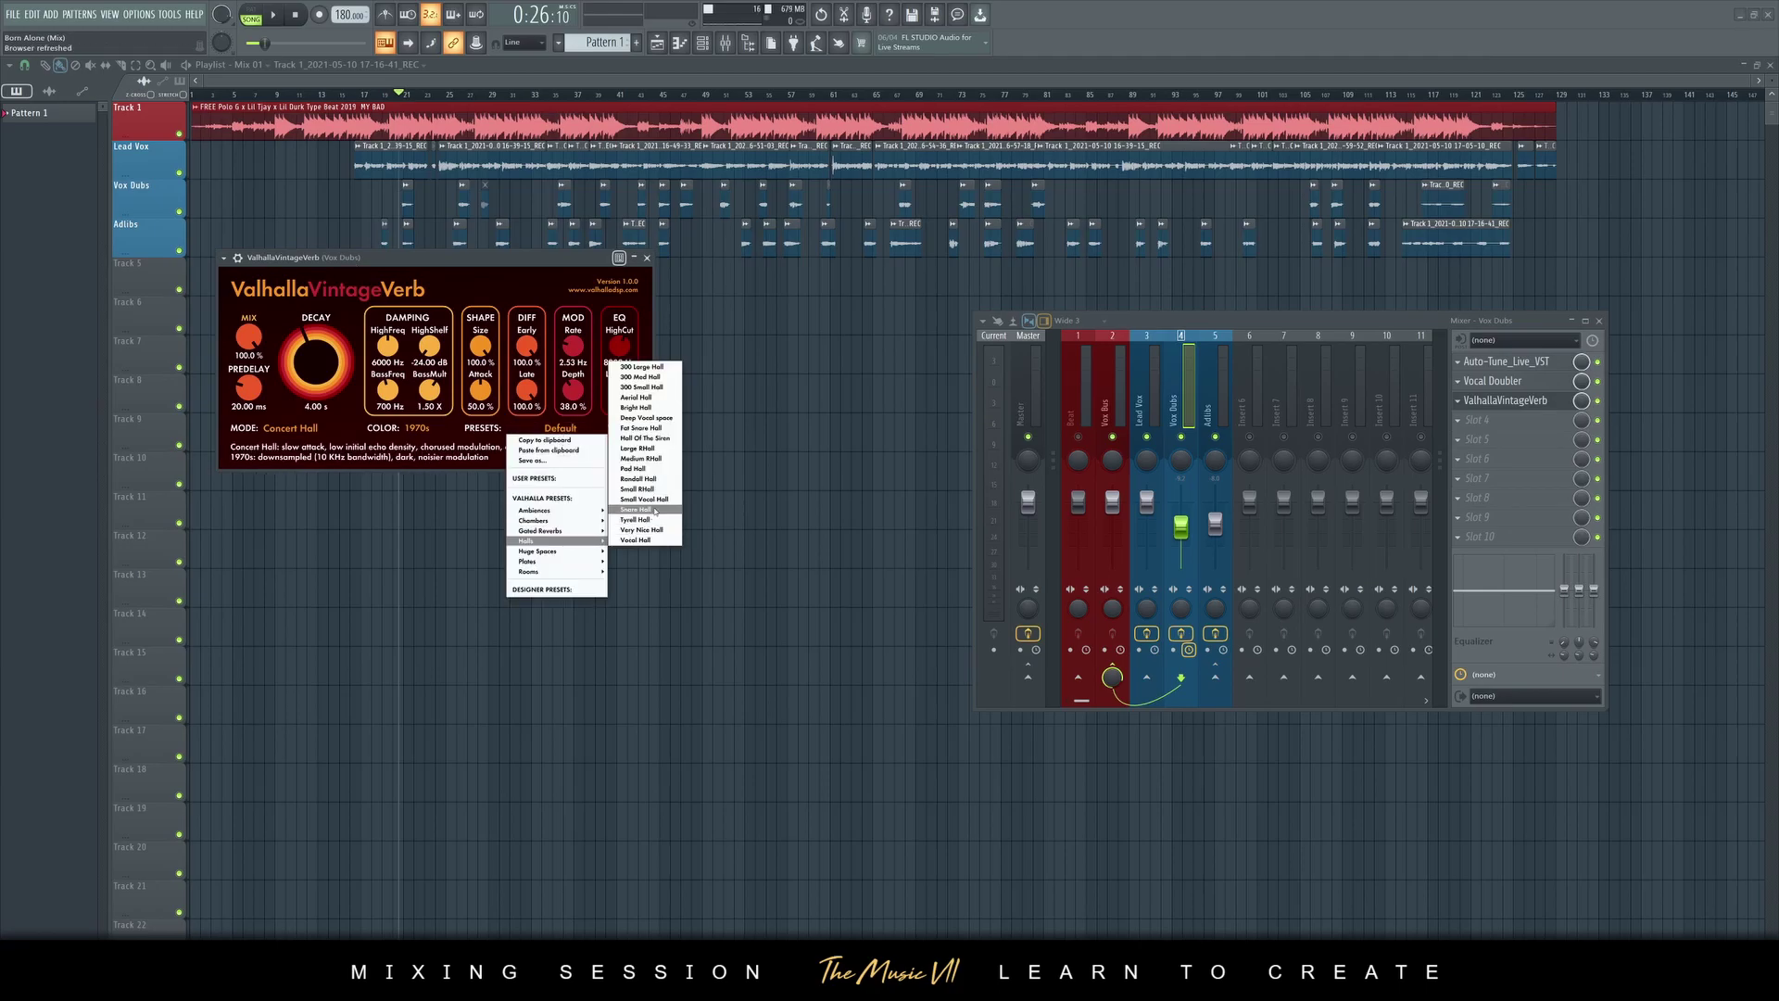
pyautogui.click(658, 494)
# Set the Vox Dubs reverb to 10.8% mix and 210 Hz LowCut during playback, save the project and close the reverb
pyautogui.press('space')
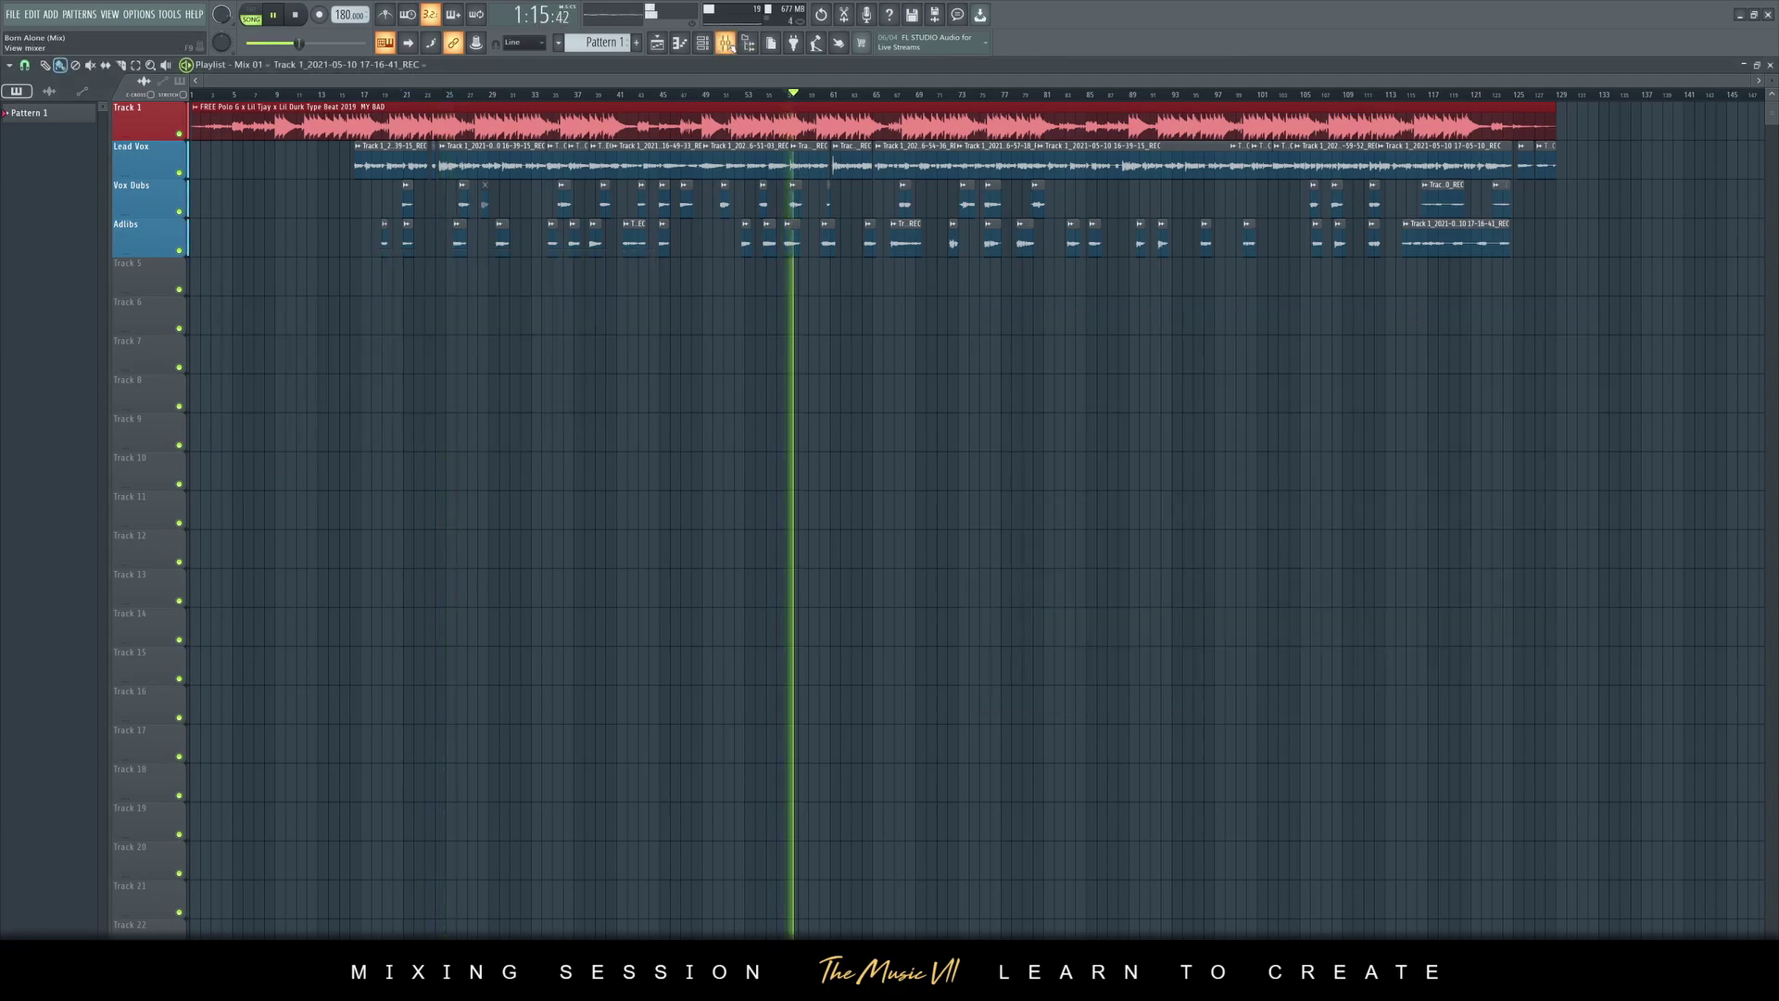
pyautogui.click(726, 43)
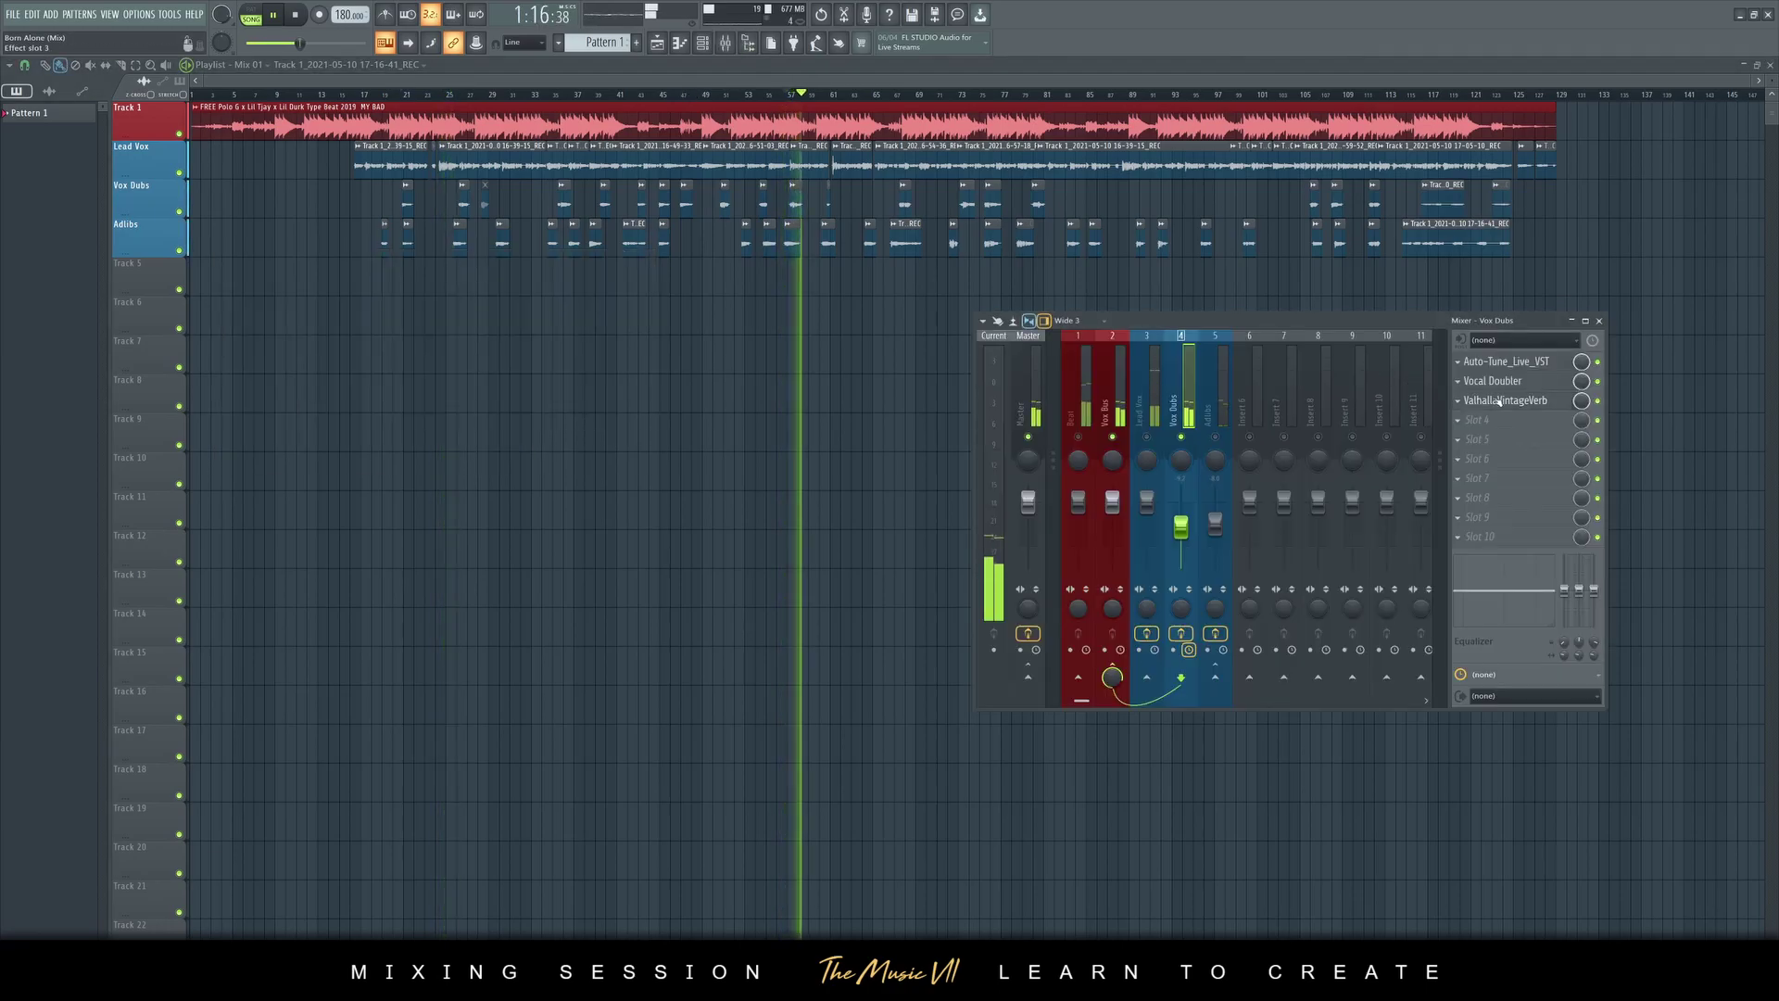
pyautogui.click(1506, 400)
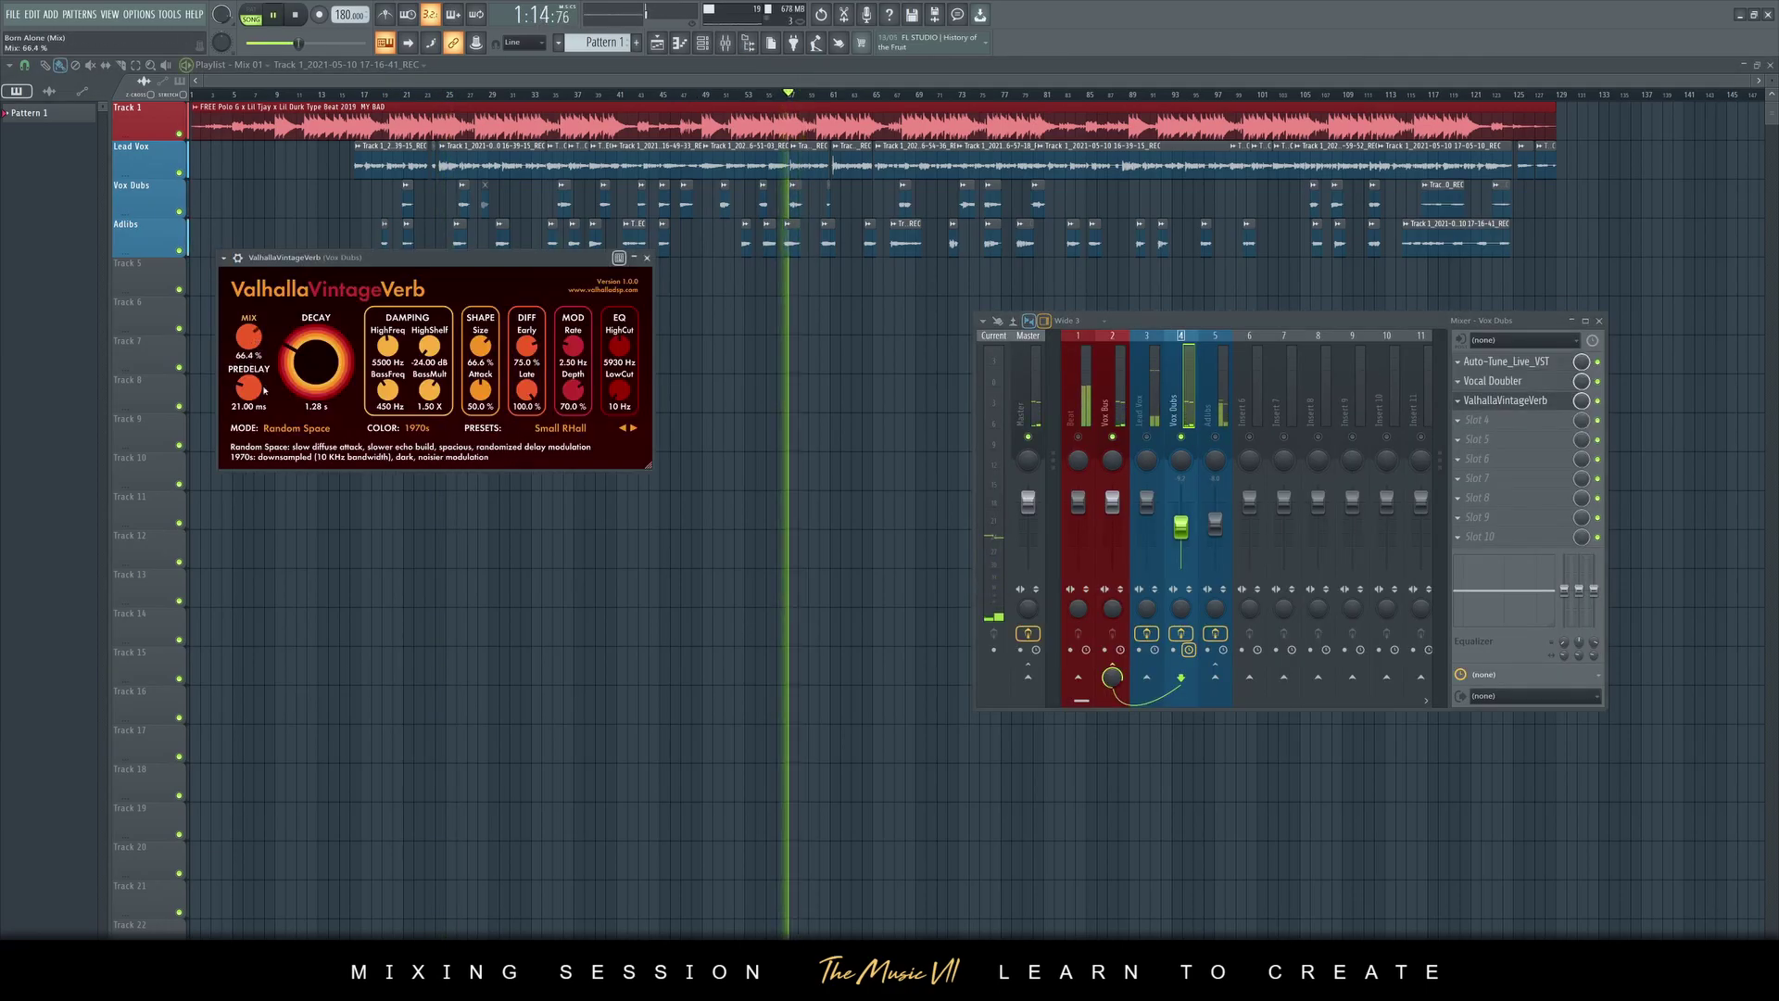
pyautogui.moveTo(263, 390); pyautogui.dragTo(269, 485)
pyautogui.hotkey('ctrl', 's')
pyautogui.moveTo(612, 397); pyautogui.dragTo(613, 371)
pyautogui.click(647, 259)
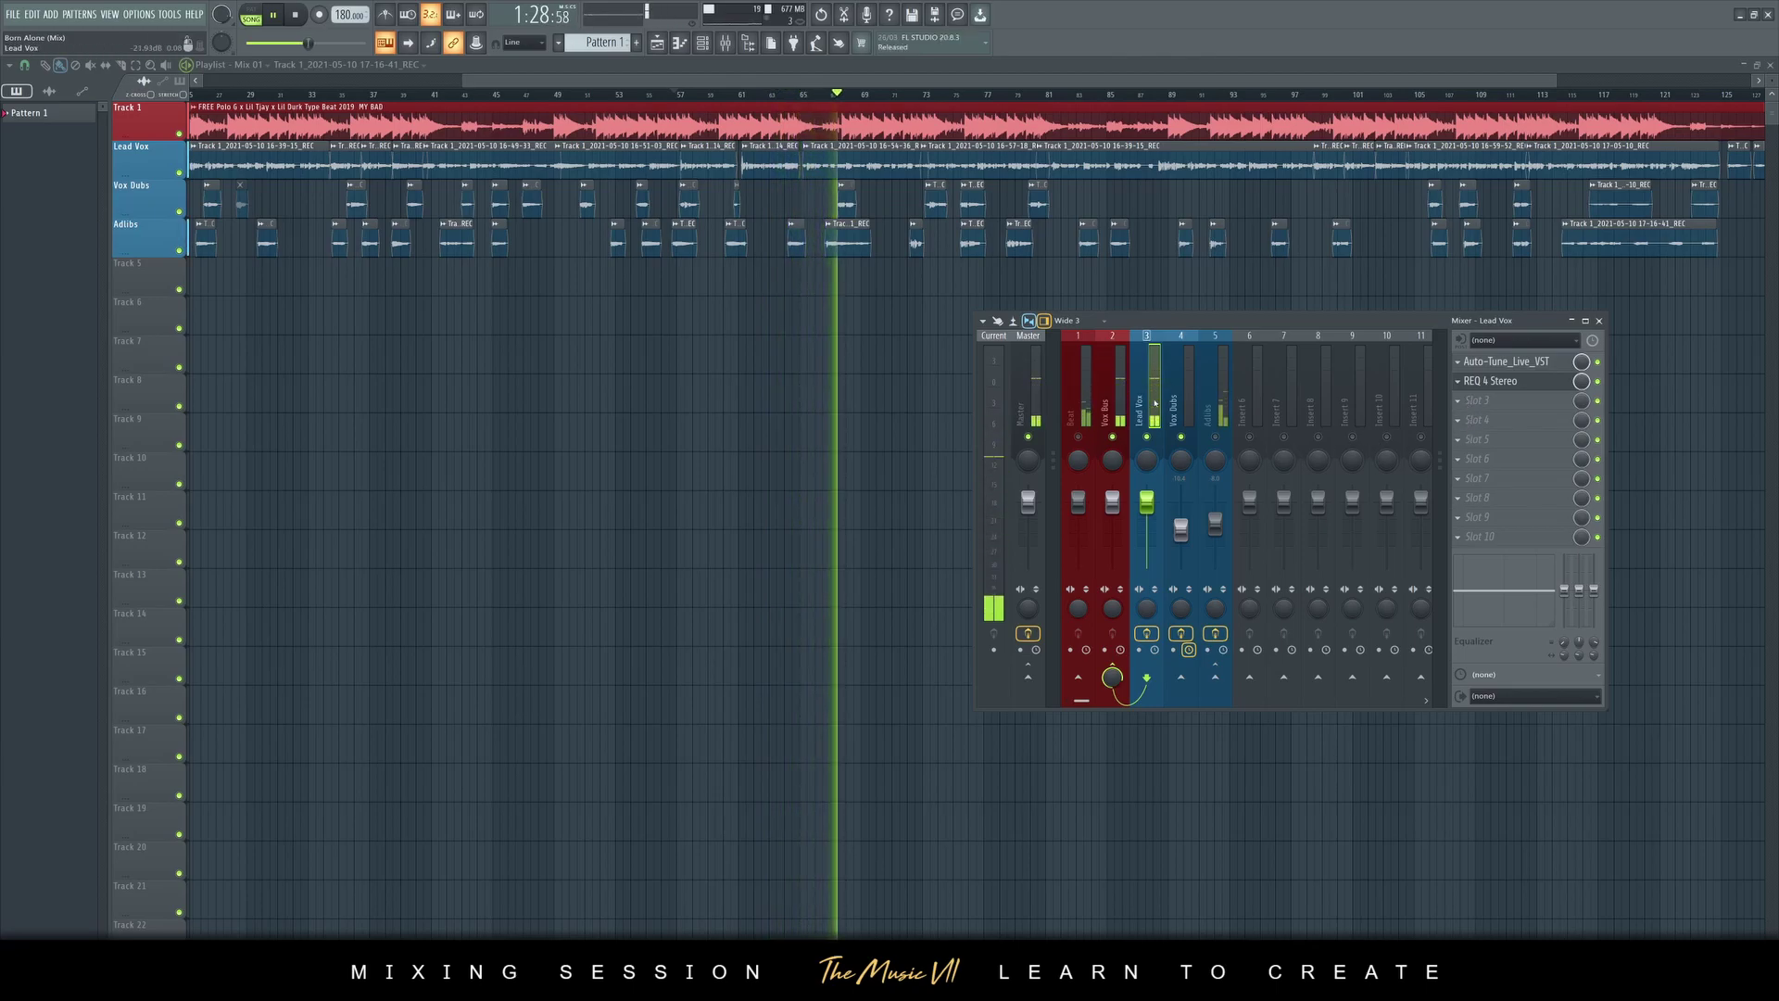
# Raise REQ 4 bands 5 and 6 on the Lead Vox during playback, with band 5 at 2525 Hz and 3.8 gain, and close the equalizer
pyautogui.press('space')
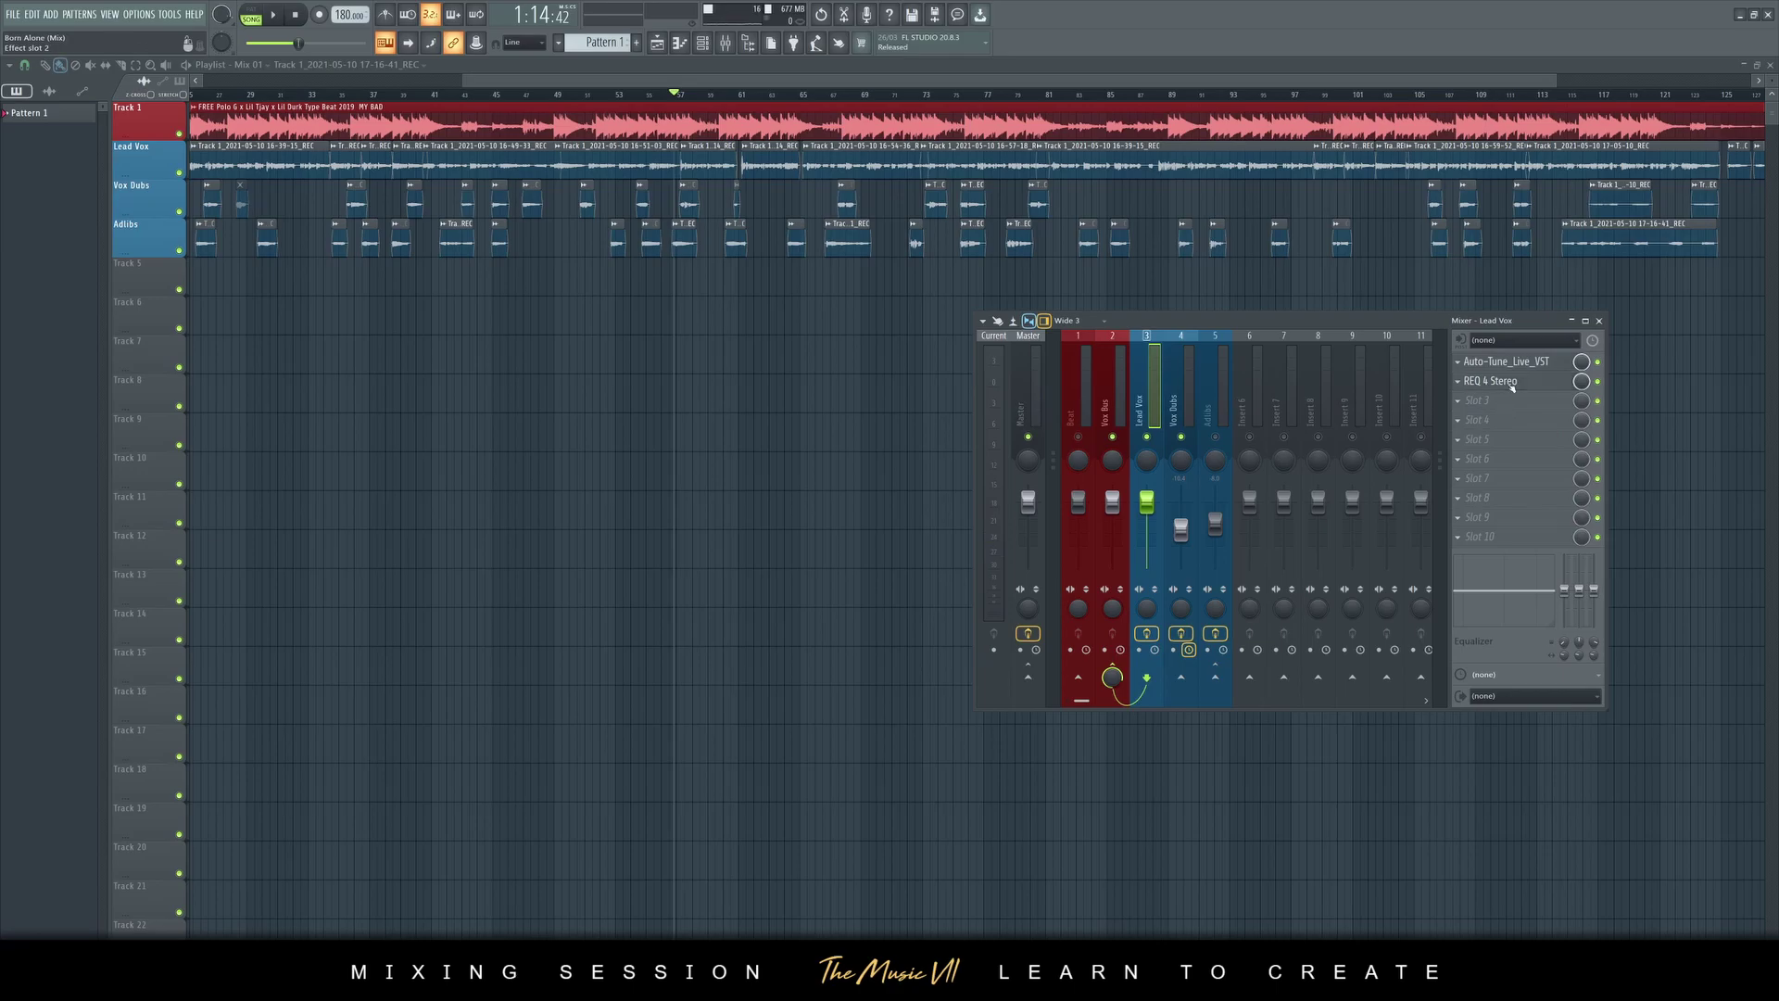
pyautogui.click(1511, 384)
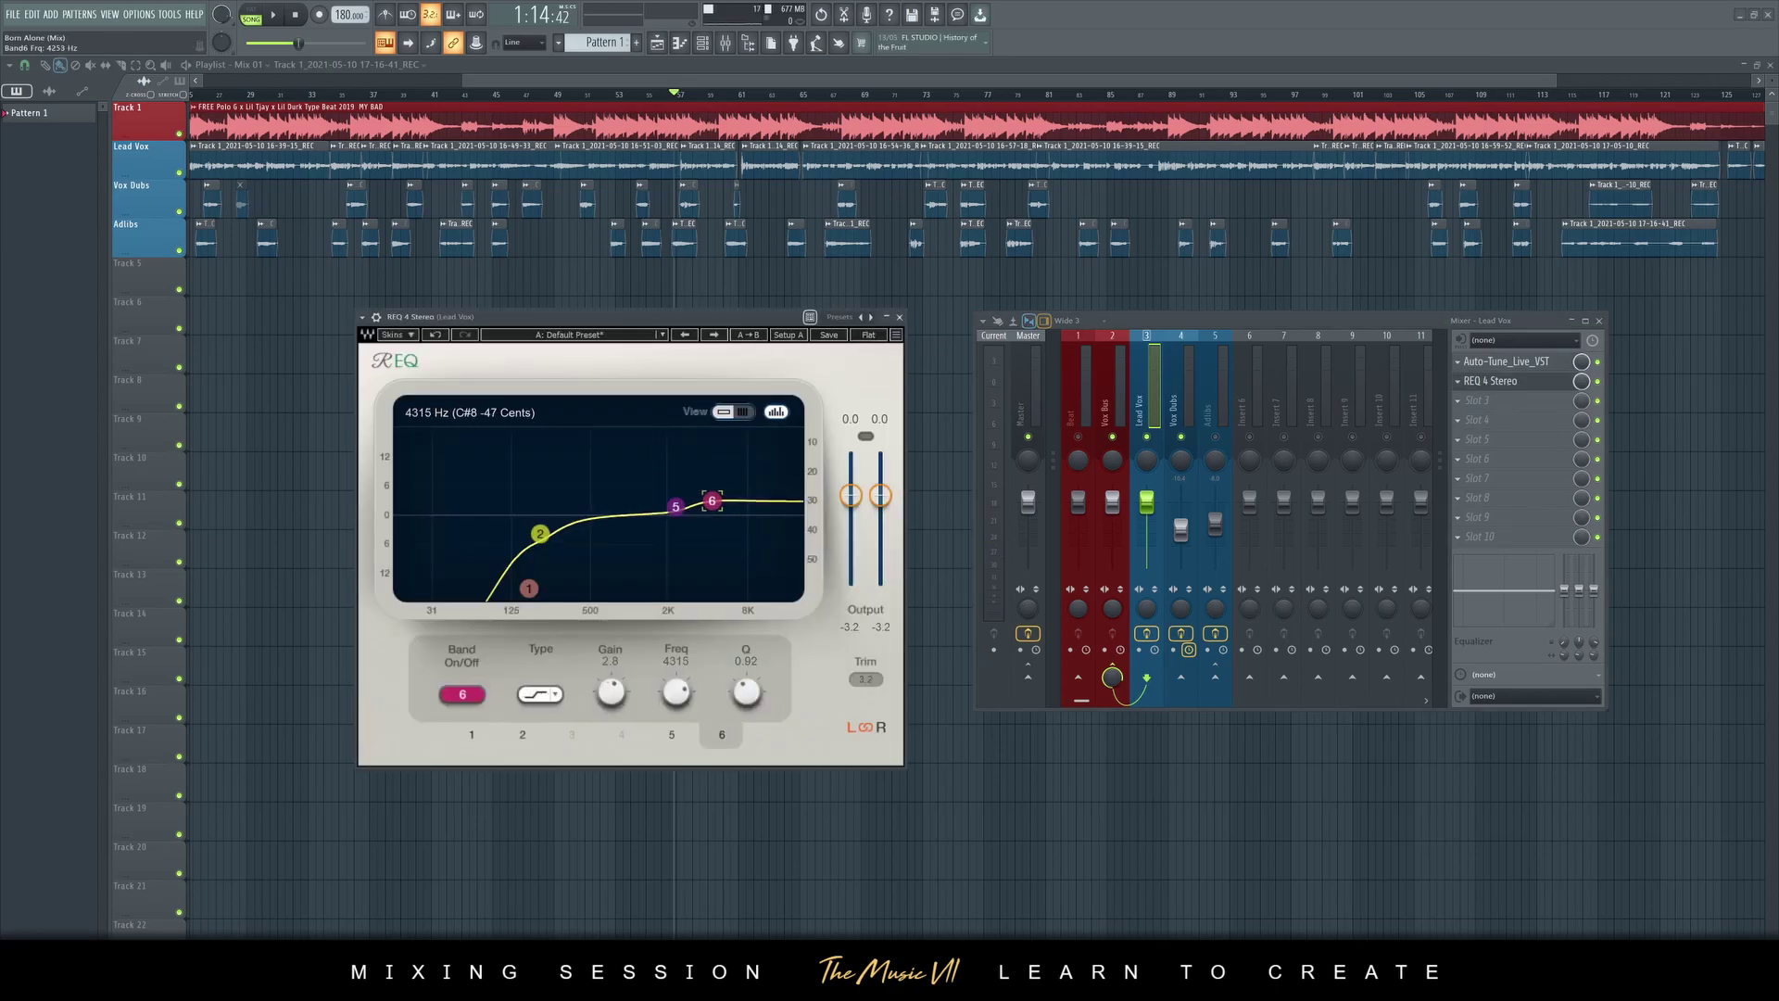
pyautogui.press('space')
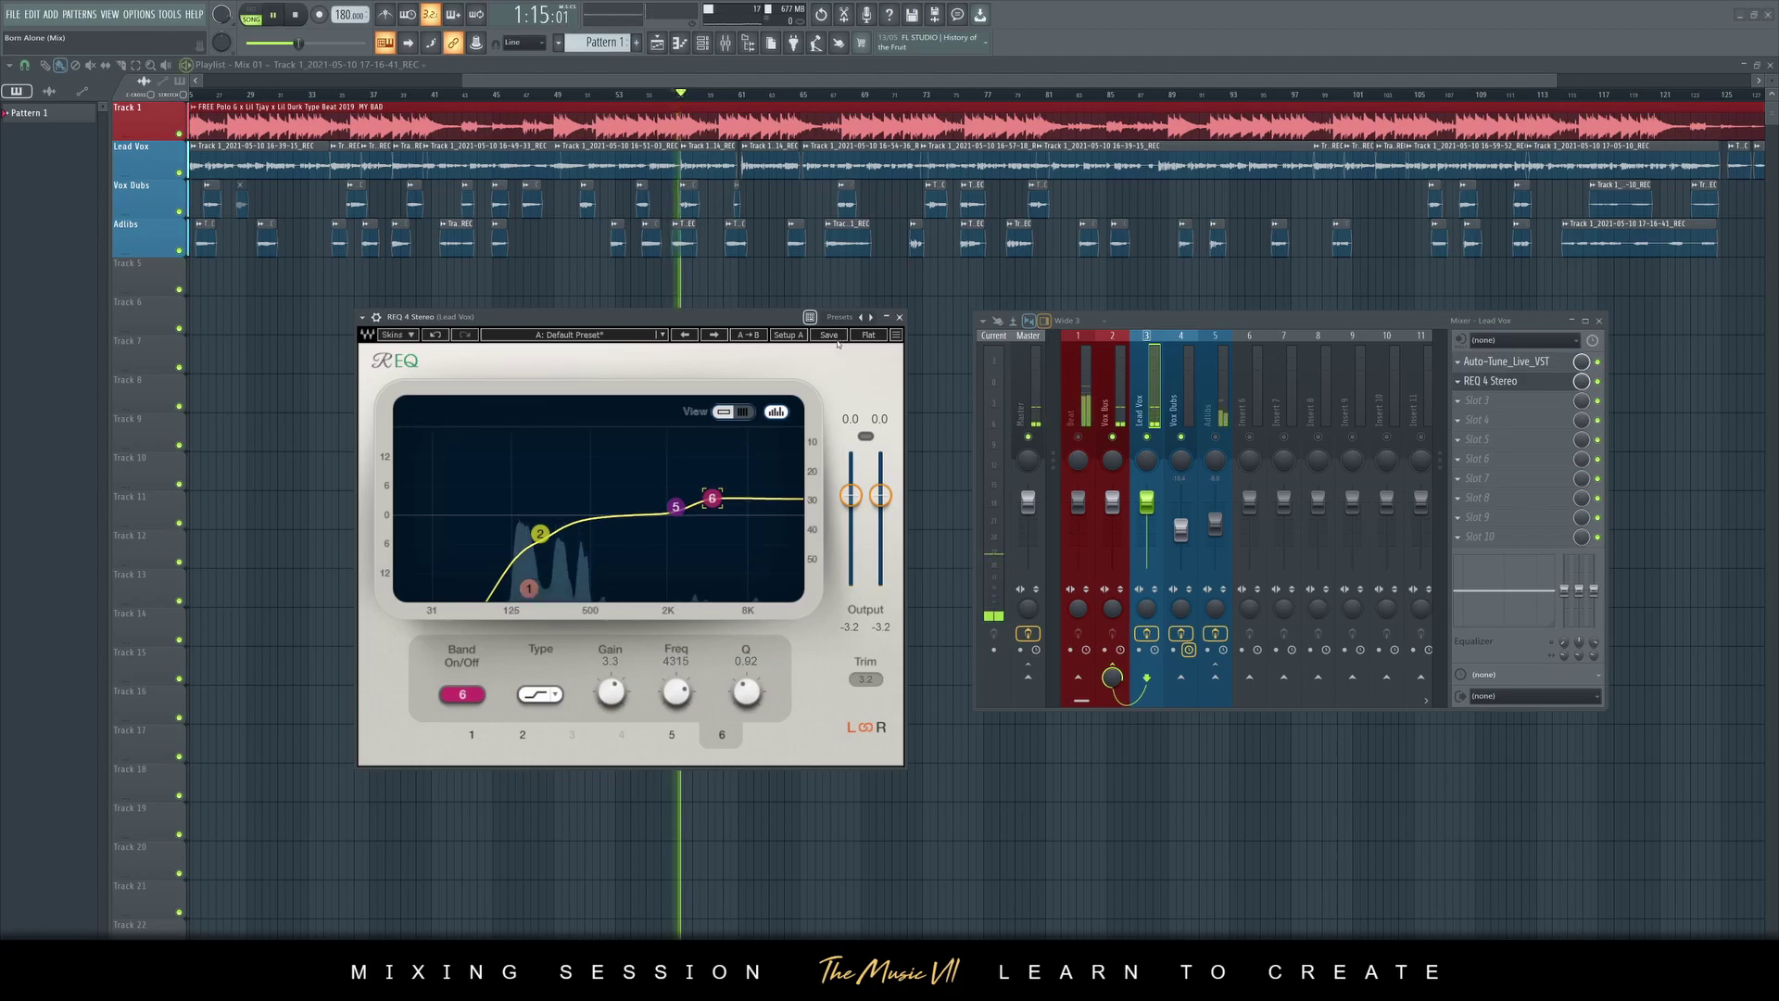
pyautogui.moveTo(714, 497)
pyautogui.mouseDown()
pyautogui.moveTo(729, 488)
pyautogui.moveTo(682, 495)
pyautogui.mouseUp()
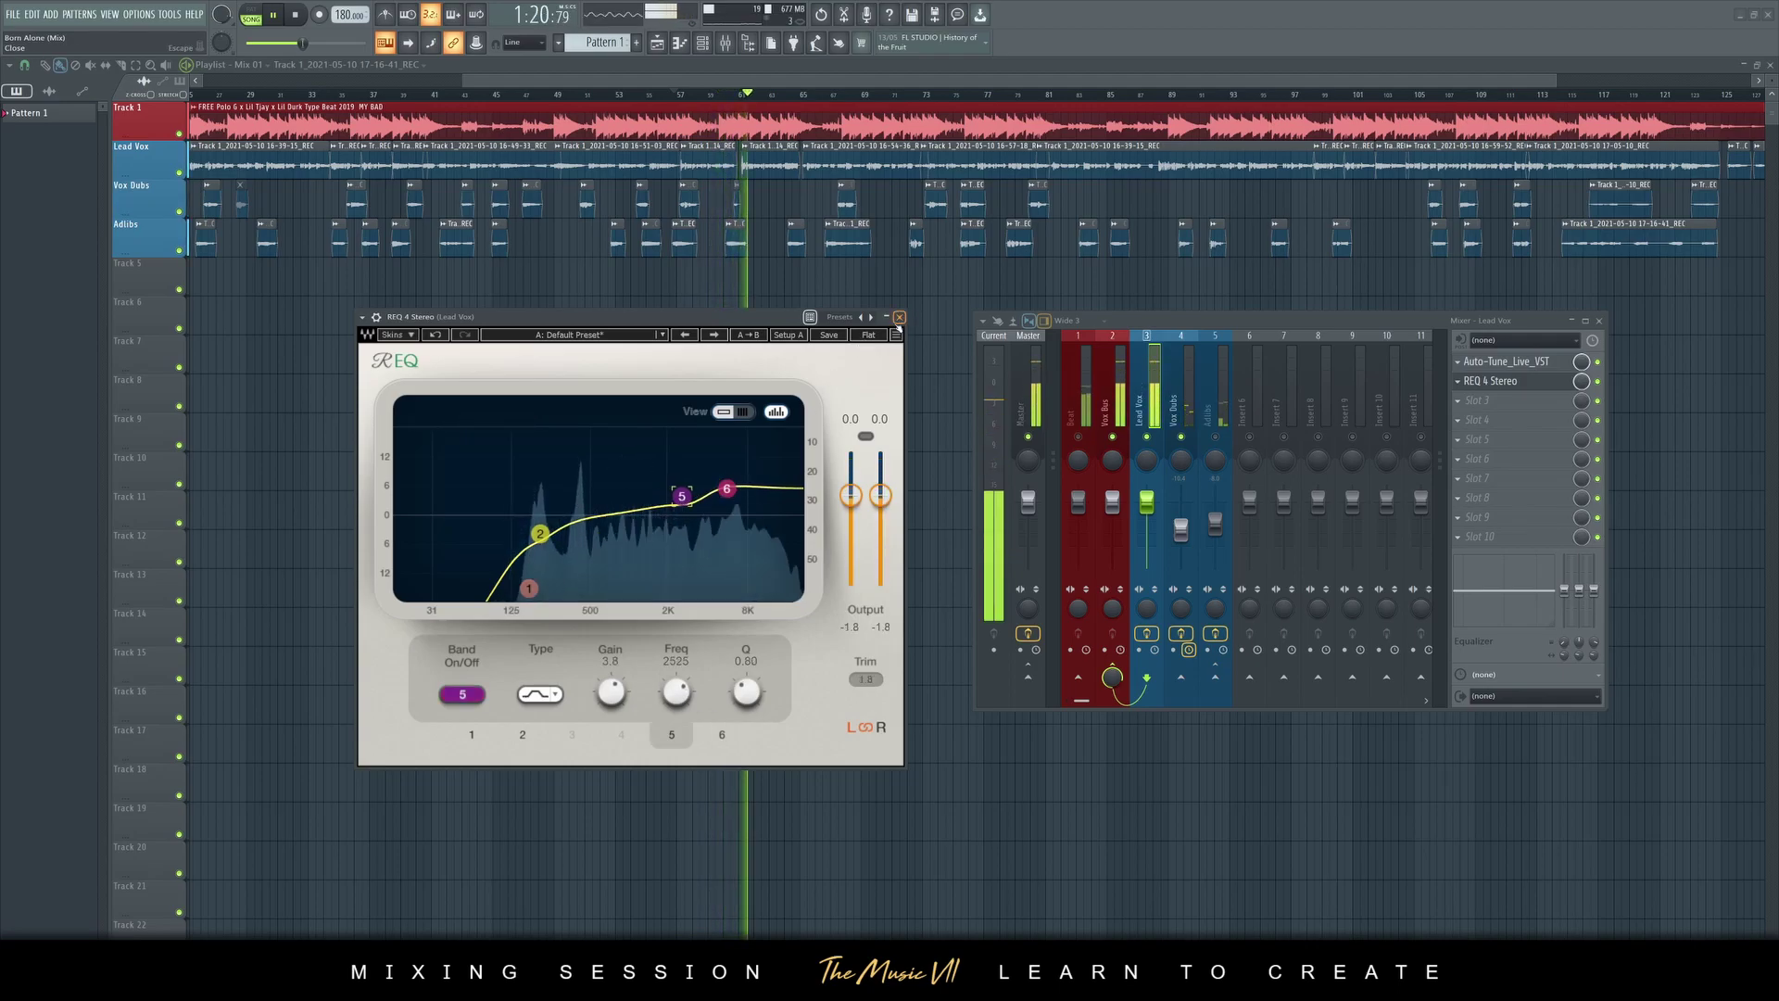
pyautogui.click(1490, 381)
pyautogui.press('space')
pyautogui.press('space')
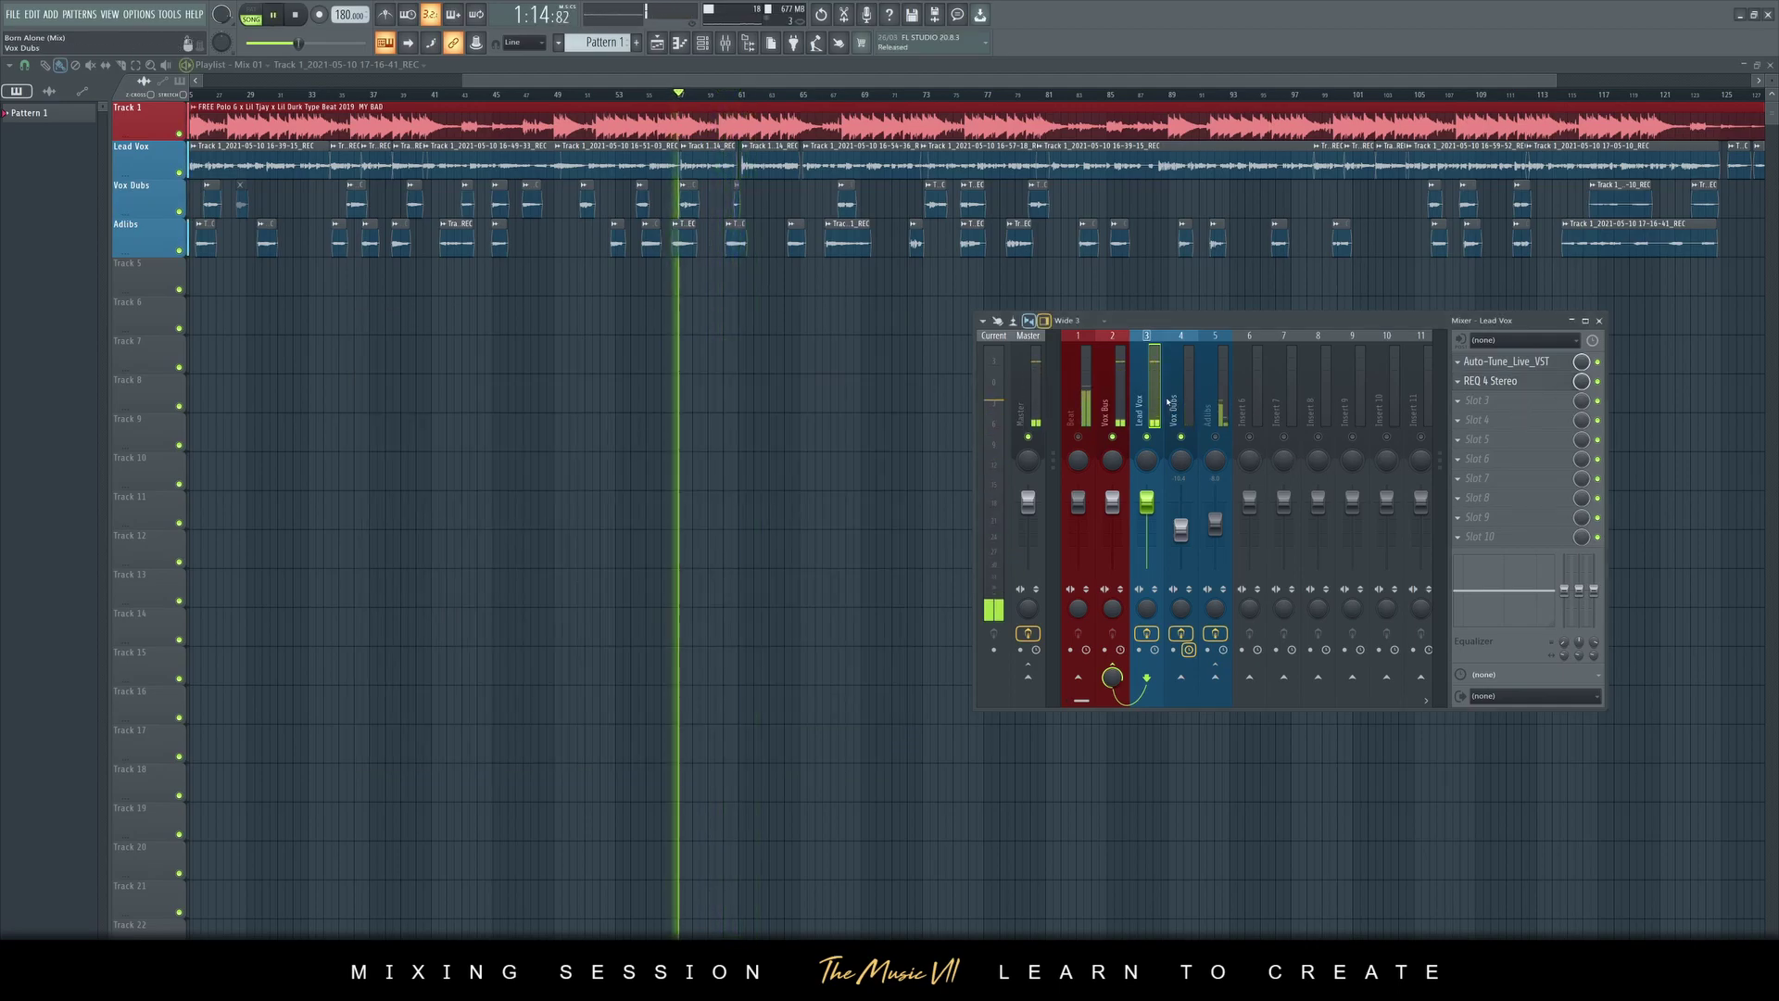
# Audition the Lead Vox's REQ 4 output gain up to 10.4, settle on −4.9 and close the equalizer
pyautogui.click(1520, 384)
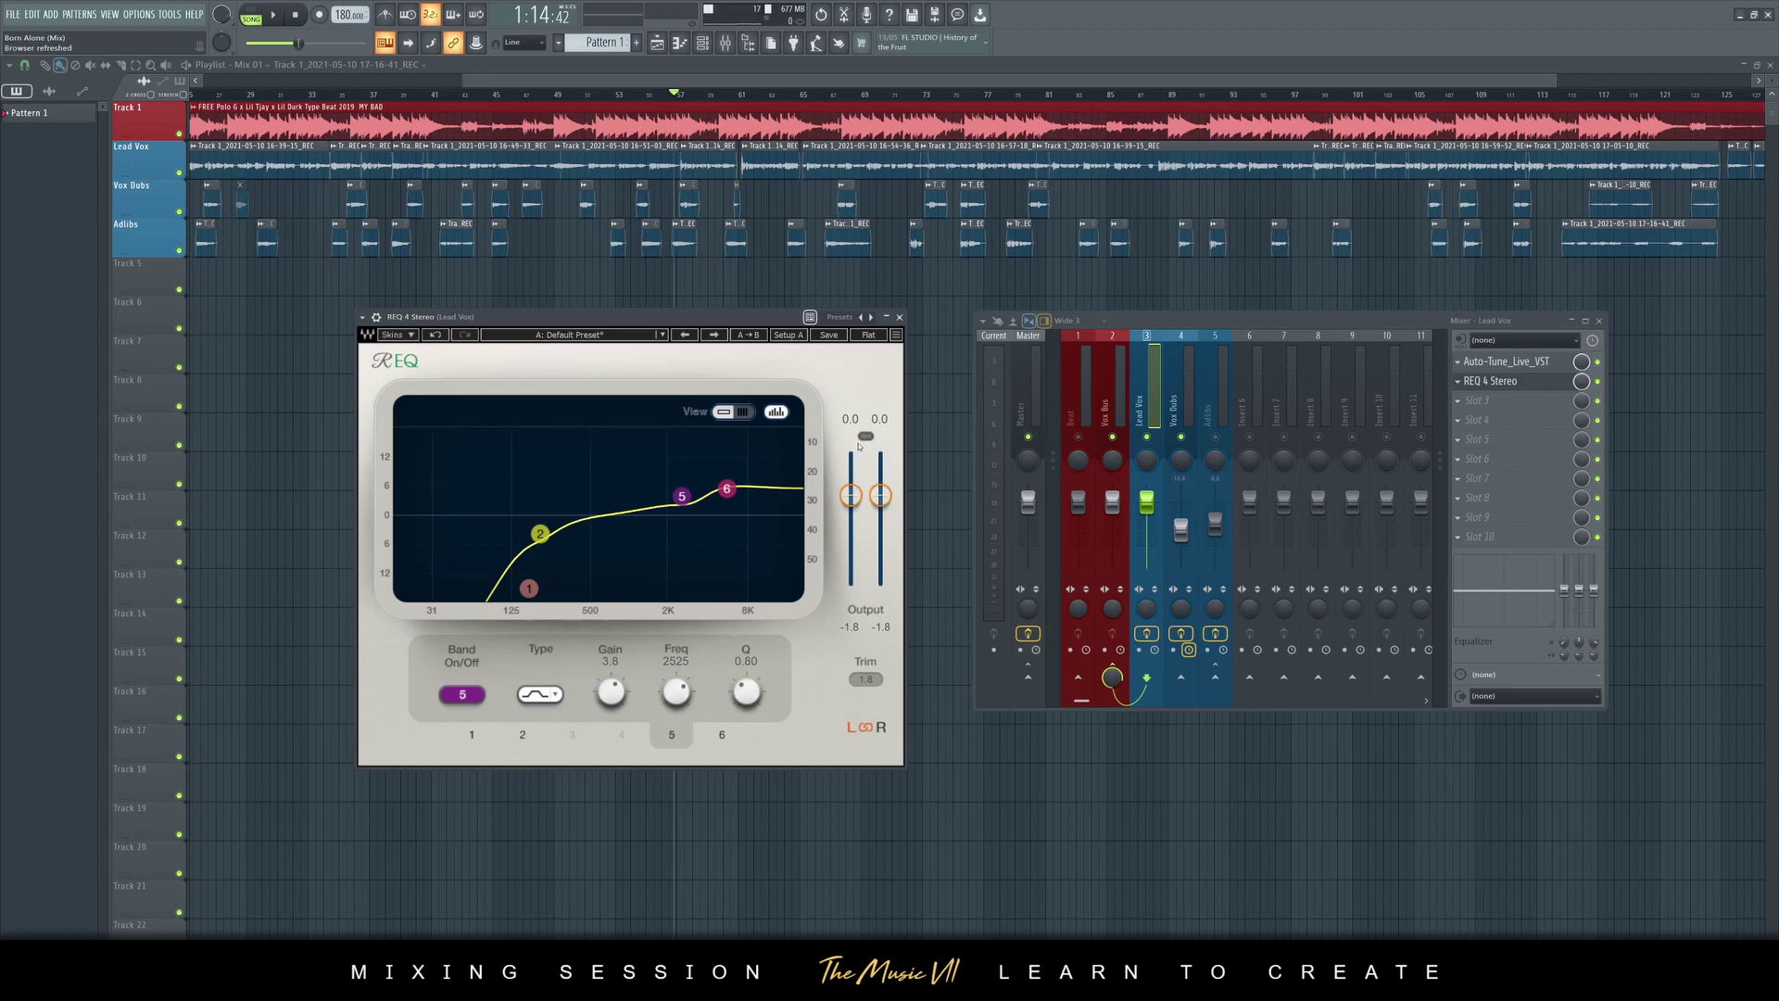
pyautogui.press('space')
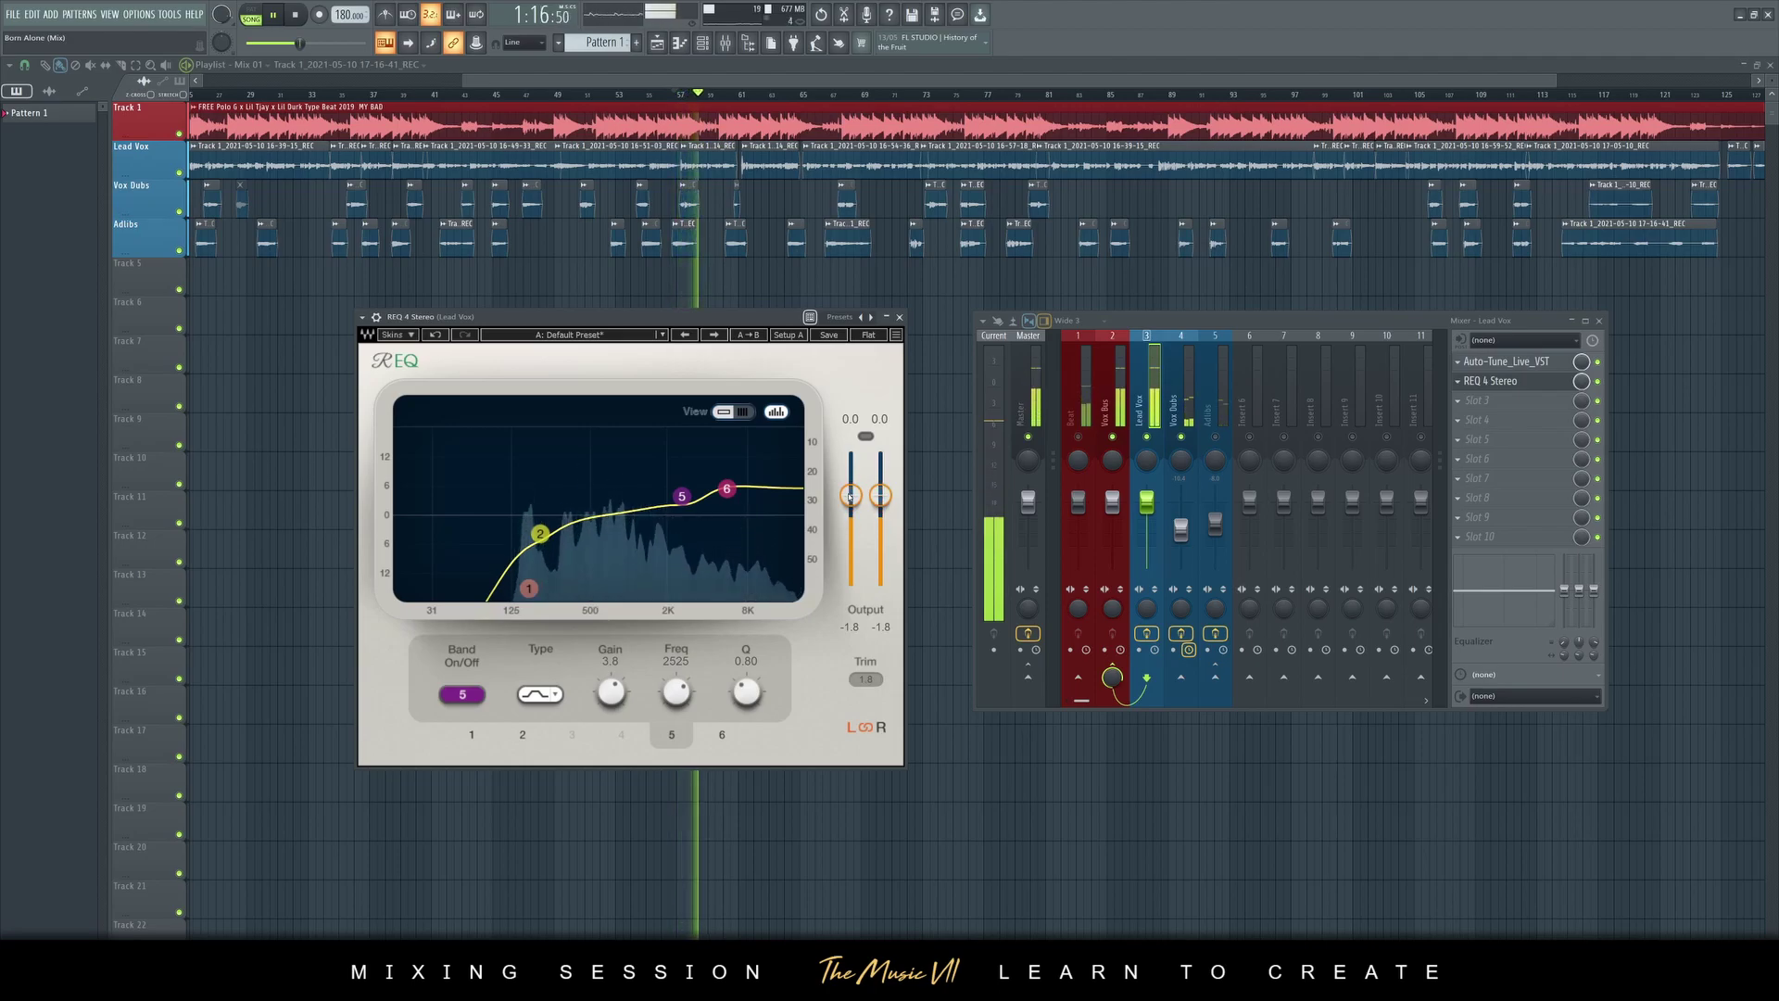
pyautogui.press('space')
pyautogui.moveTo(852, 498); pyautogui.dragTo(852, 456)
pyautogui.press('space')
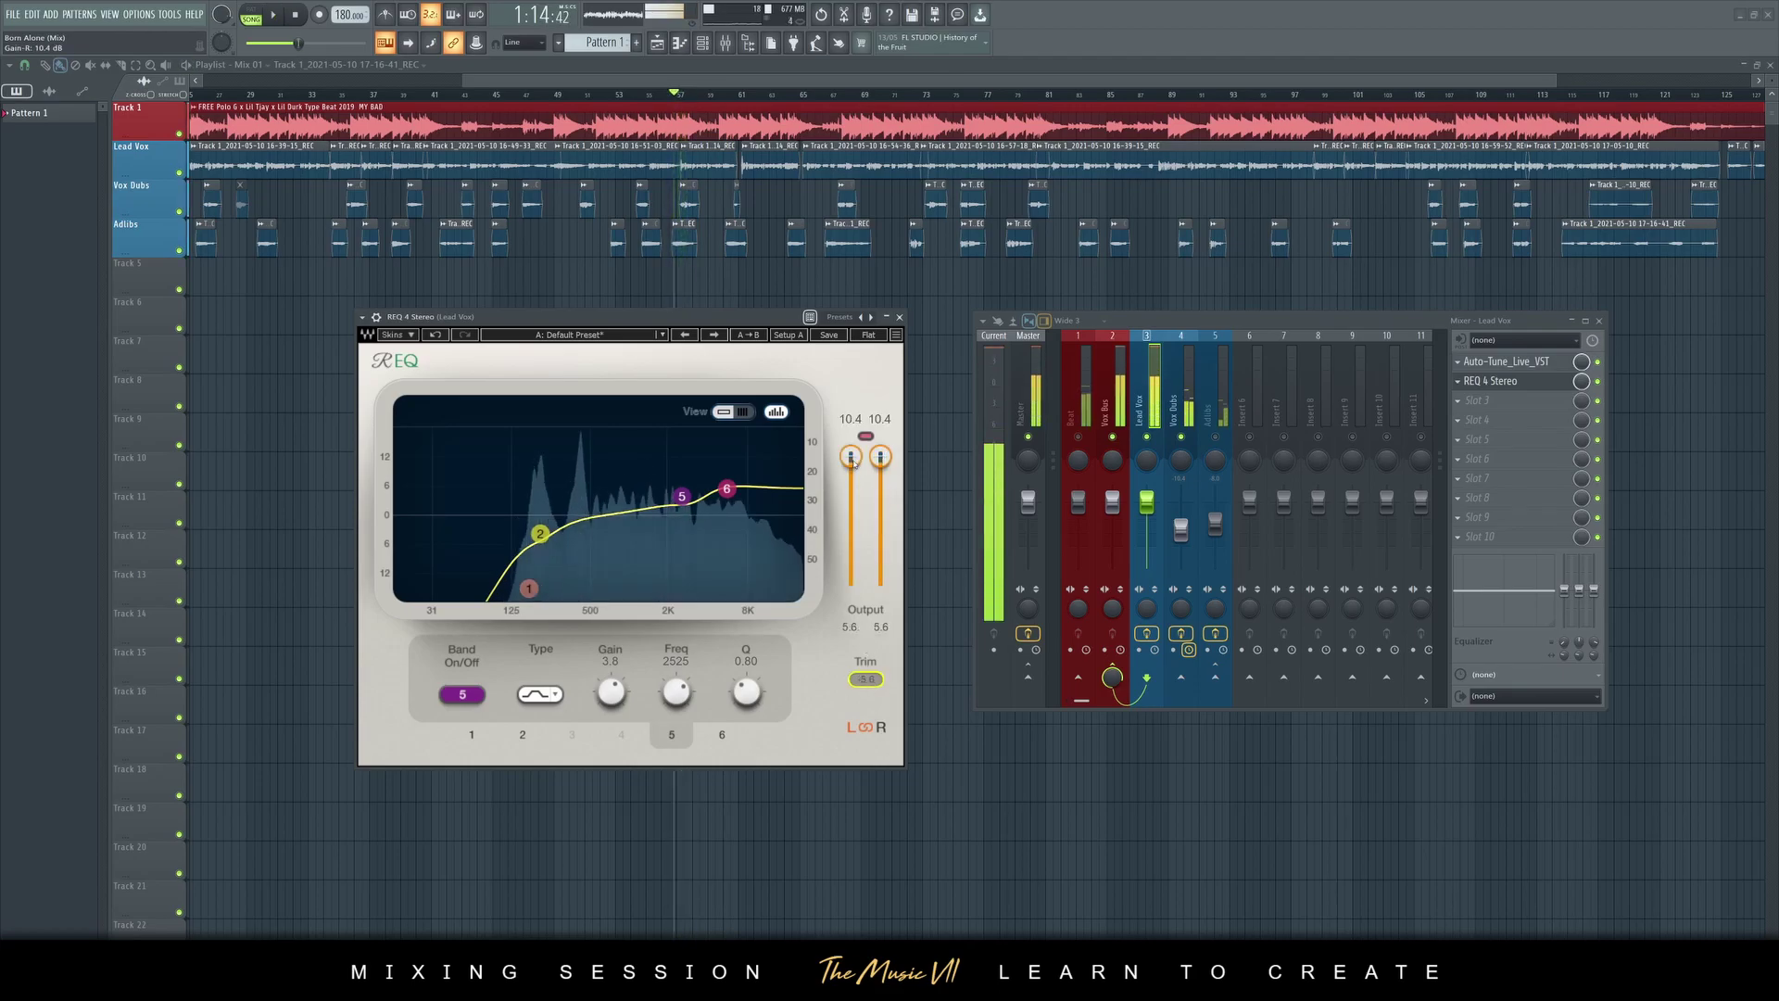
pyautogui.click(869, 436)
pyautogui.press('space')
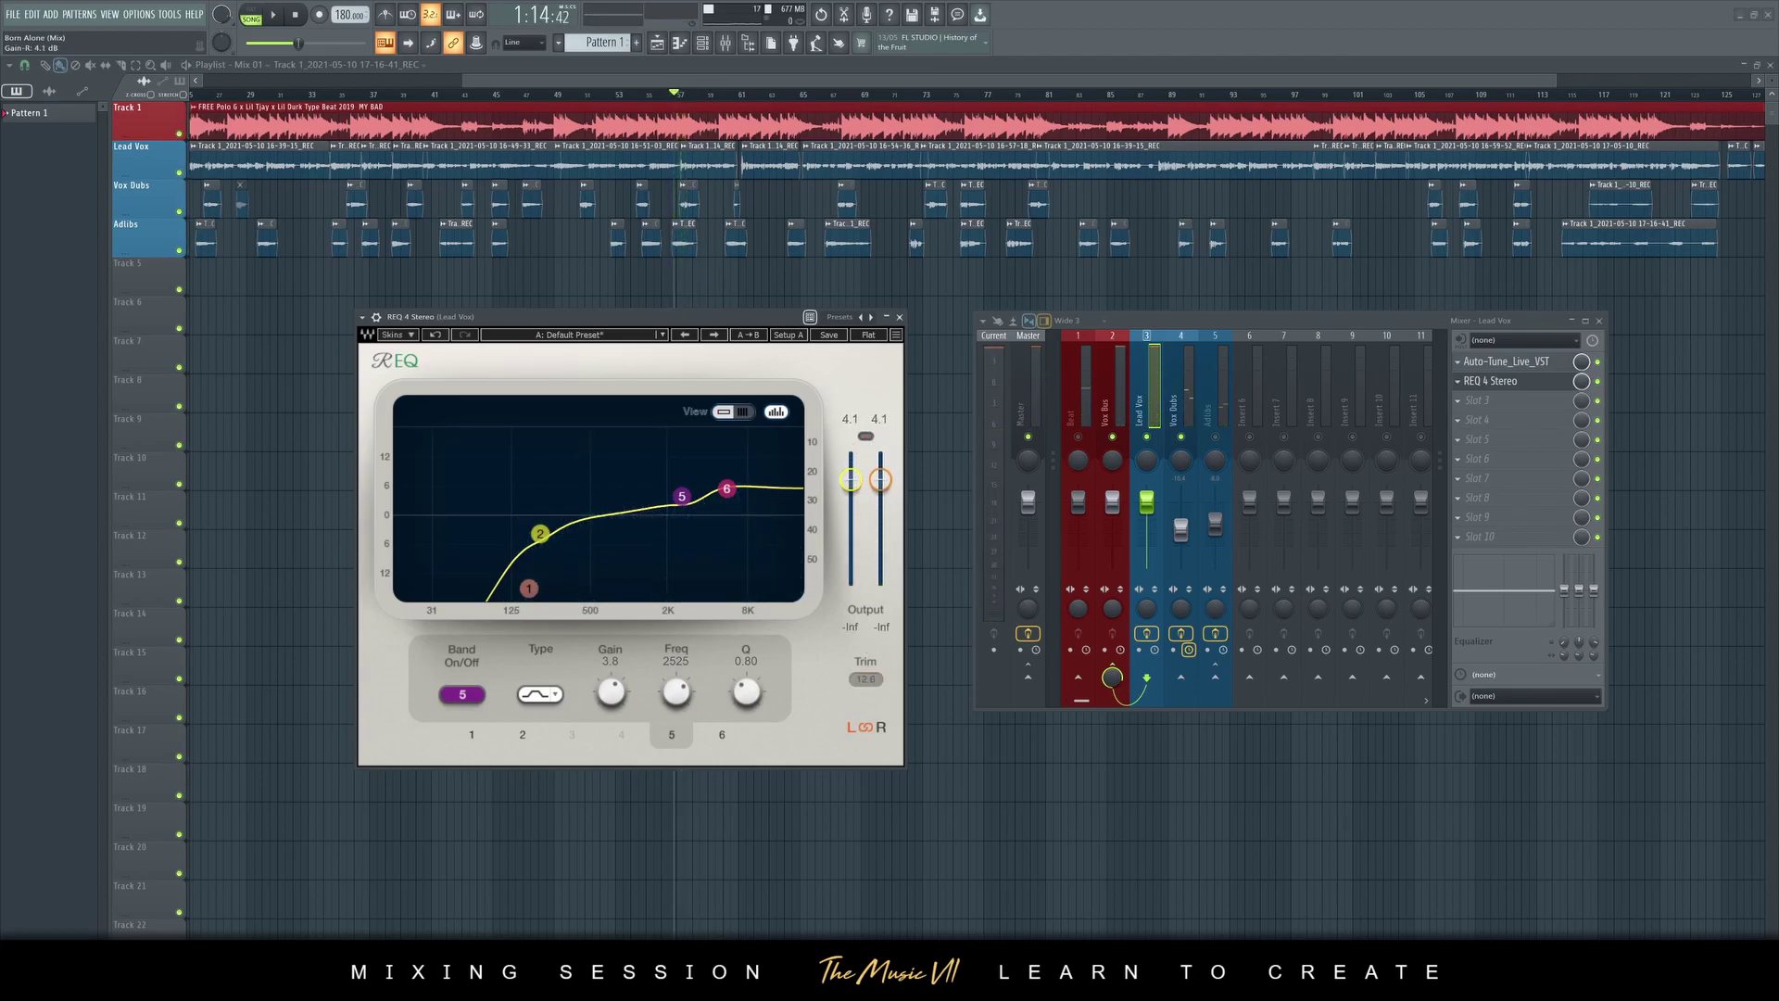
pyautogui.press('space')
pyautogui.moveTo(851, 492); pyautogui.dragTo(850, 514)
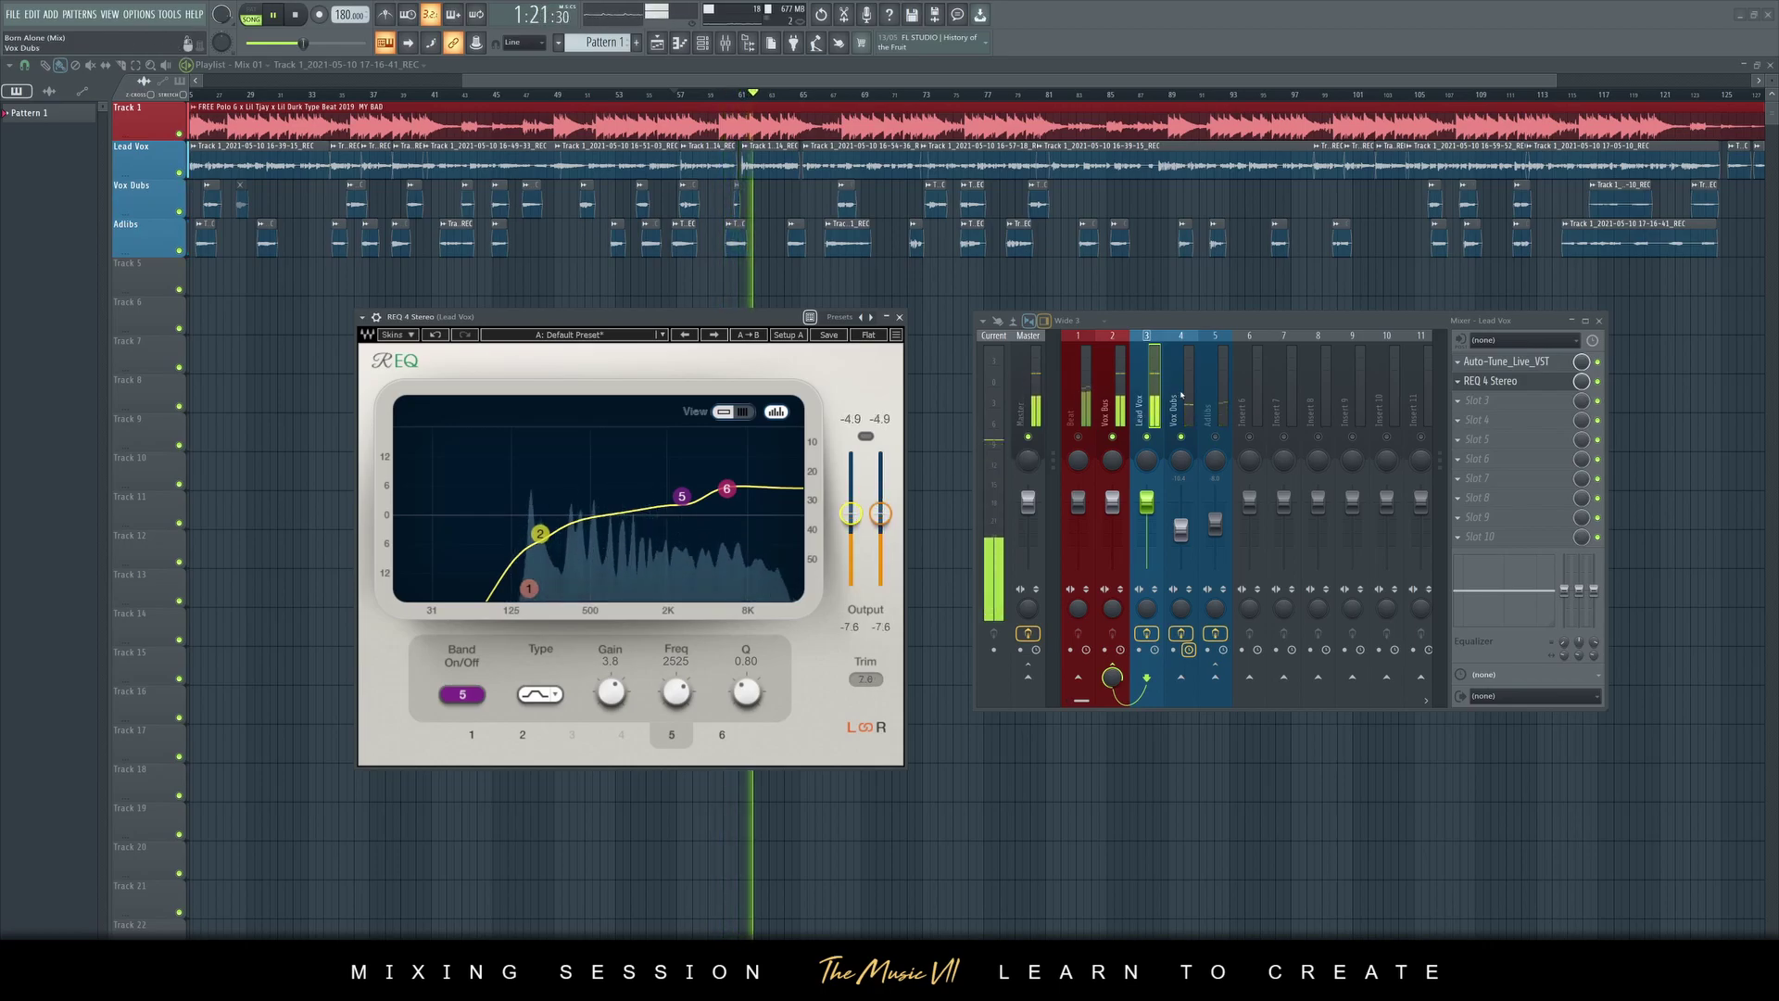
pyautogui.click(1177, 401)
pyautogui.click(898, 317)
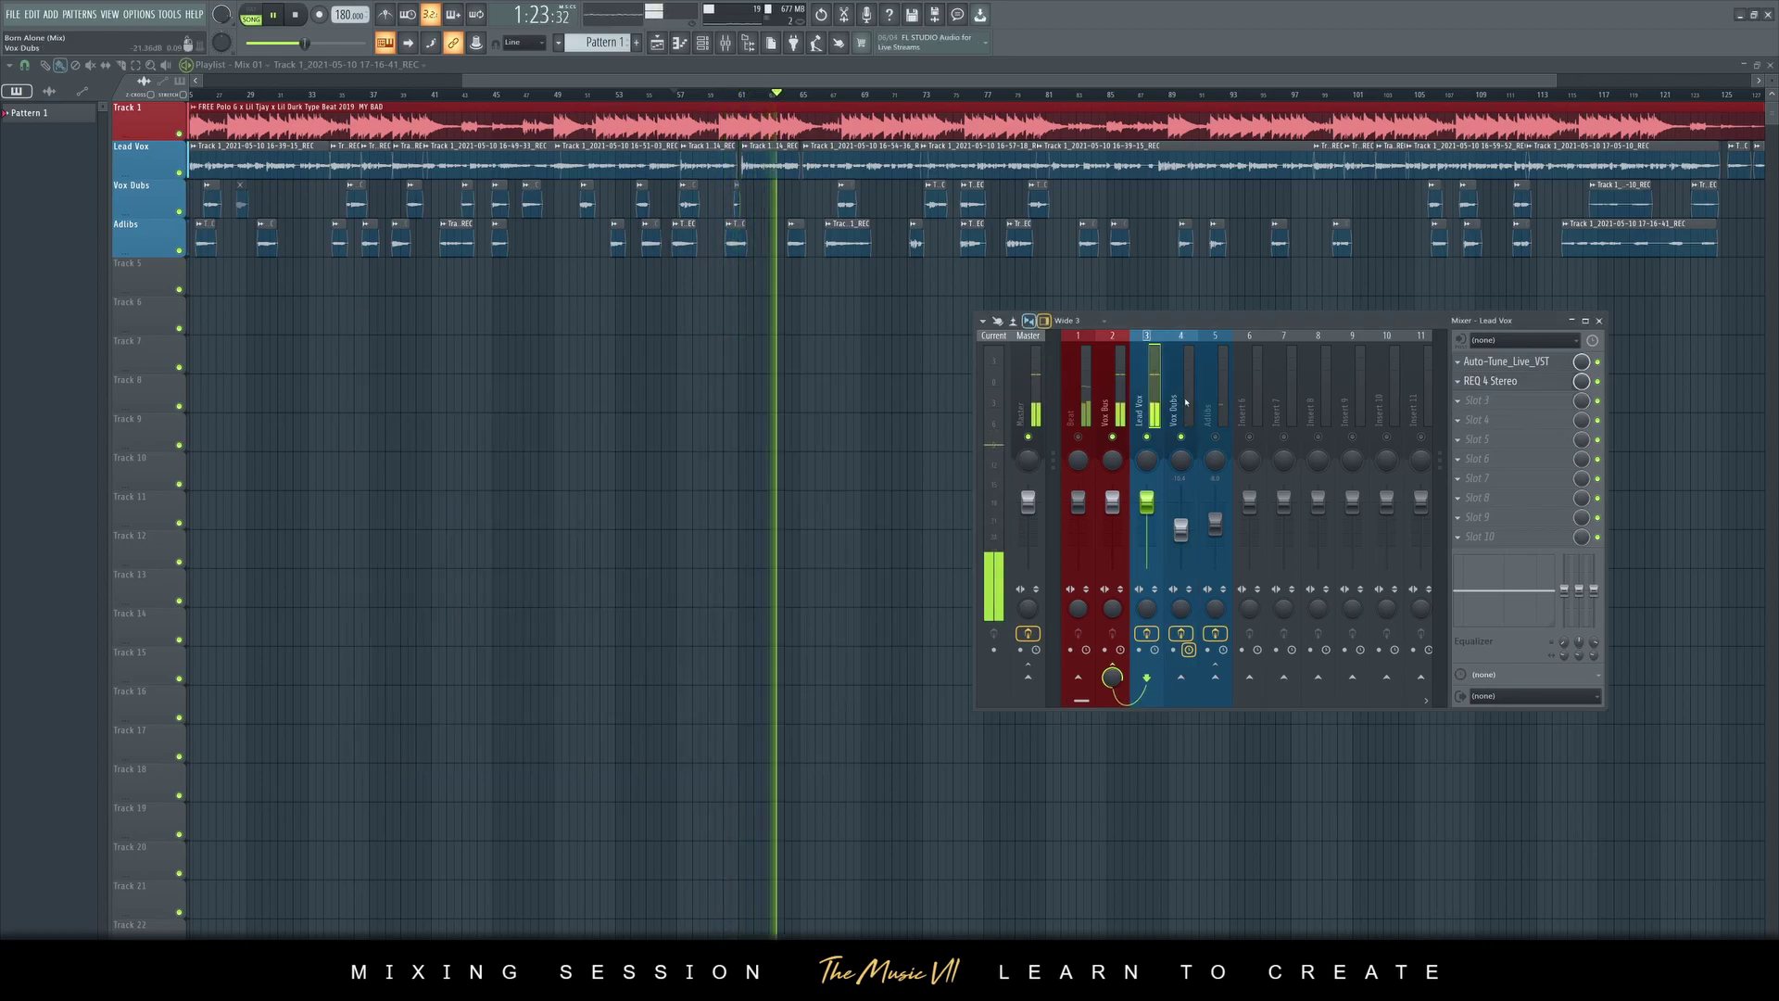
# Replay the section and check the Vocal Doubler and ValhallaVintageVerb settings on Vox Dubs
pyautogui.press('space')
pyautogui.click(1551, 383)
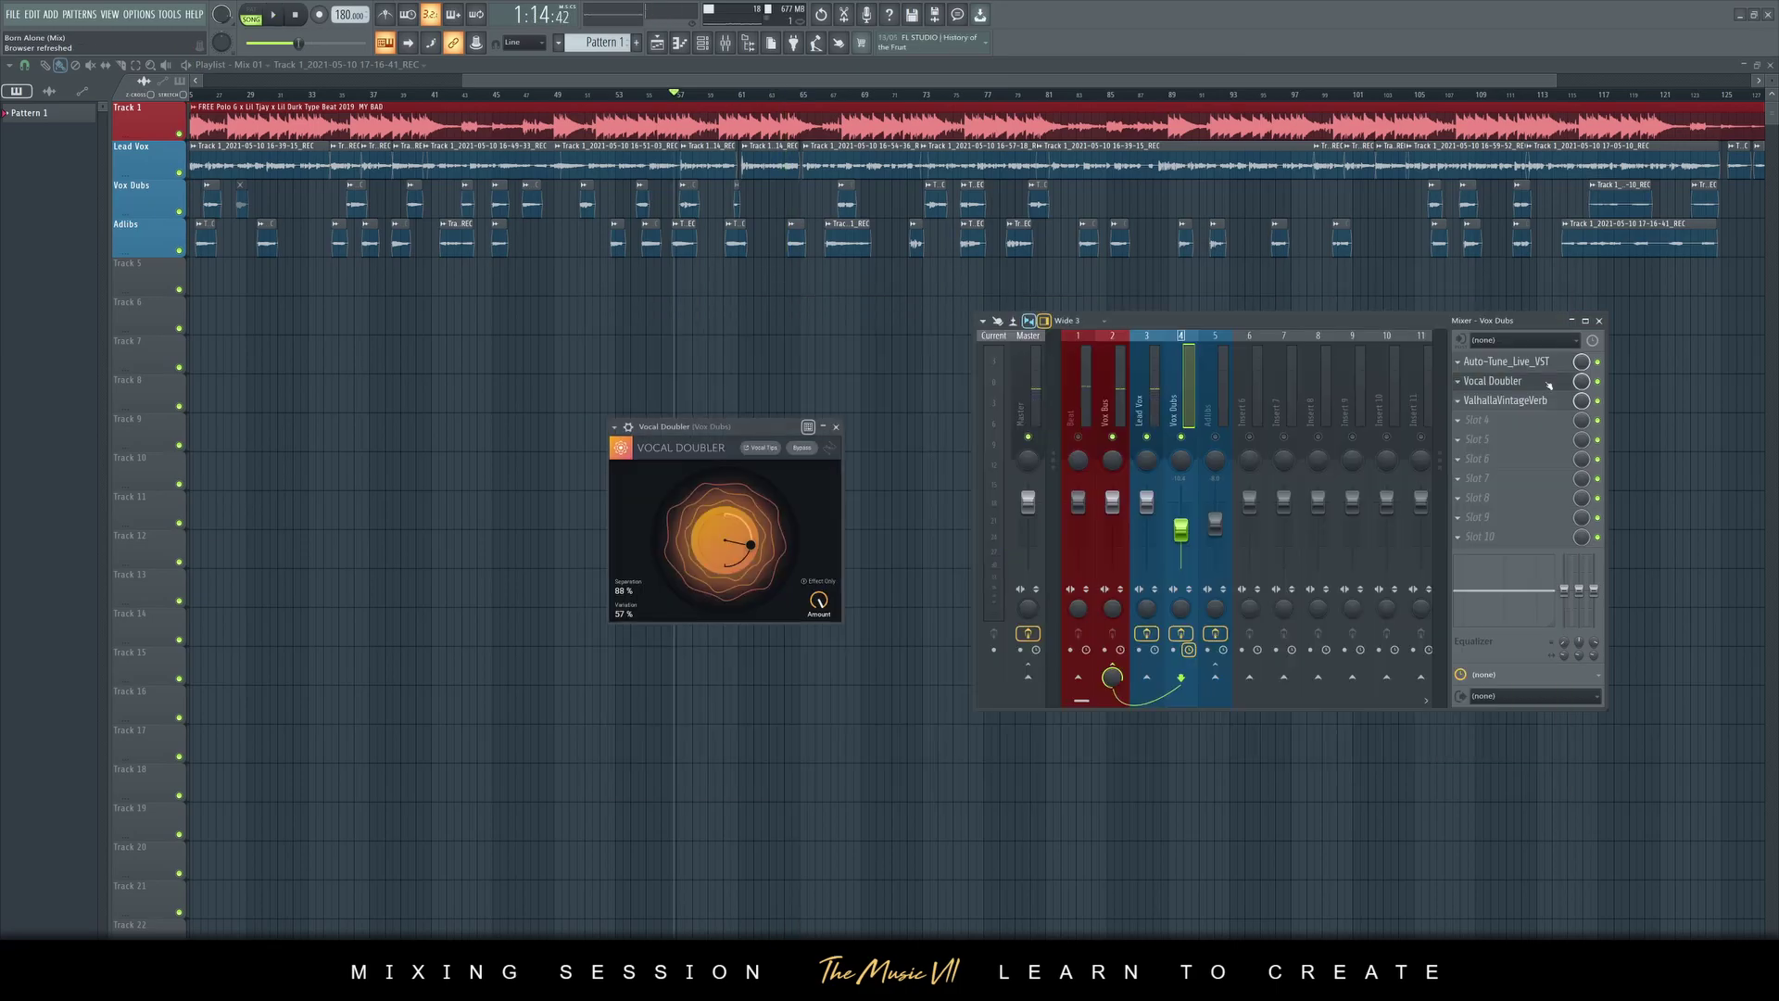
pyautogui.press('space')
pyautogui.click(1494, 381)
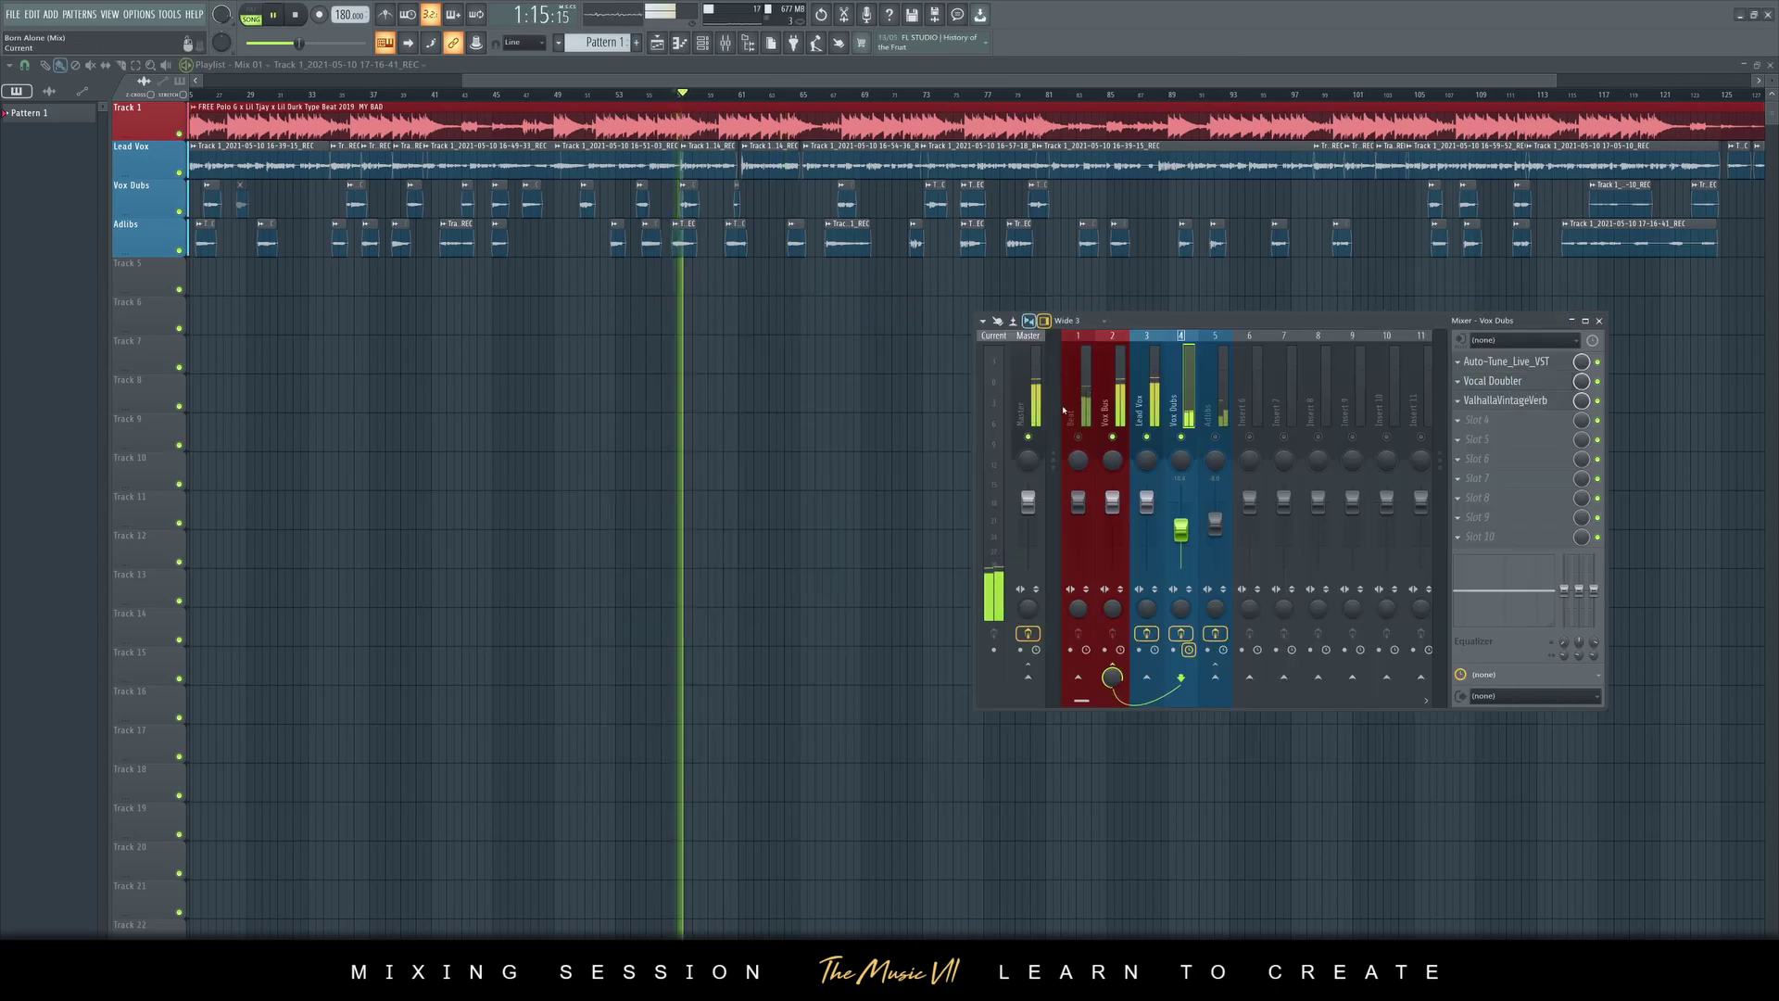
pyautogui.click(1494, 400)
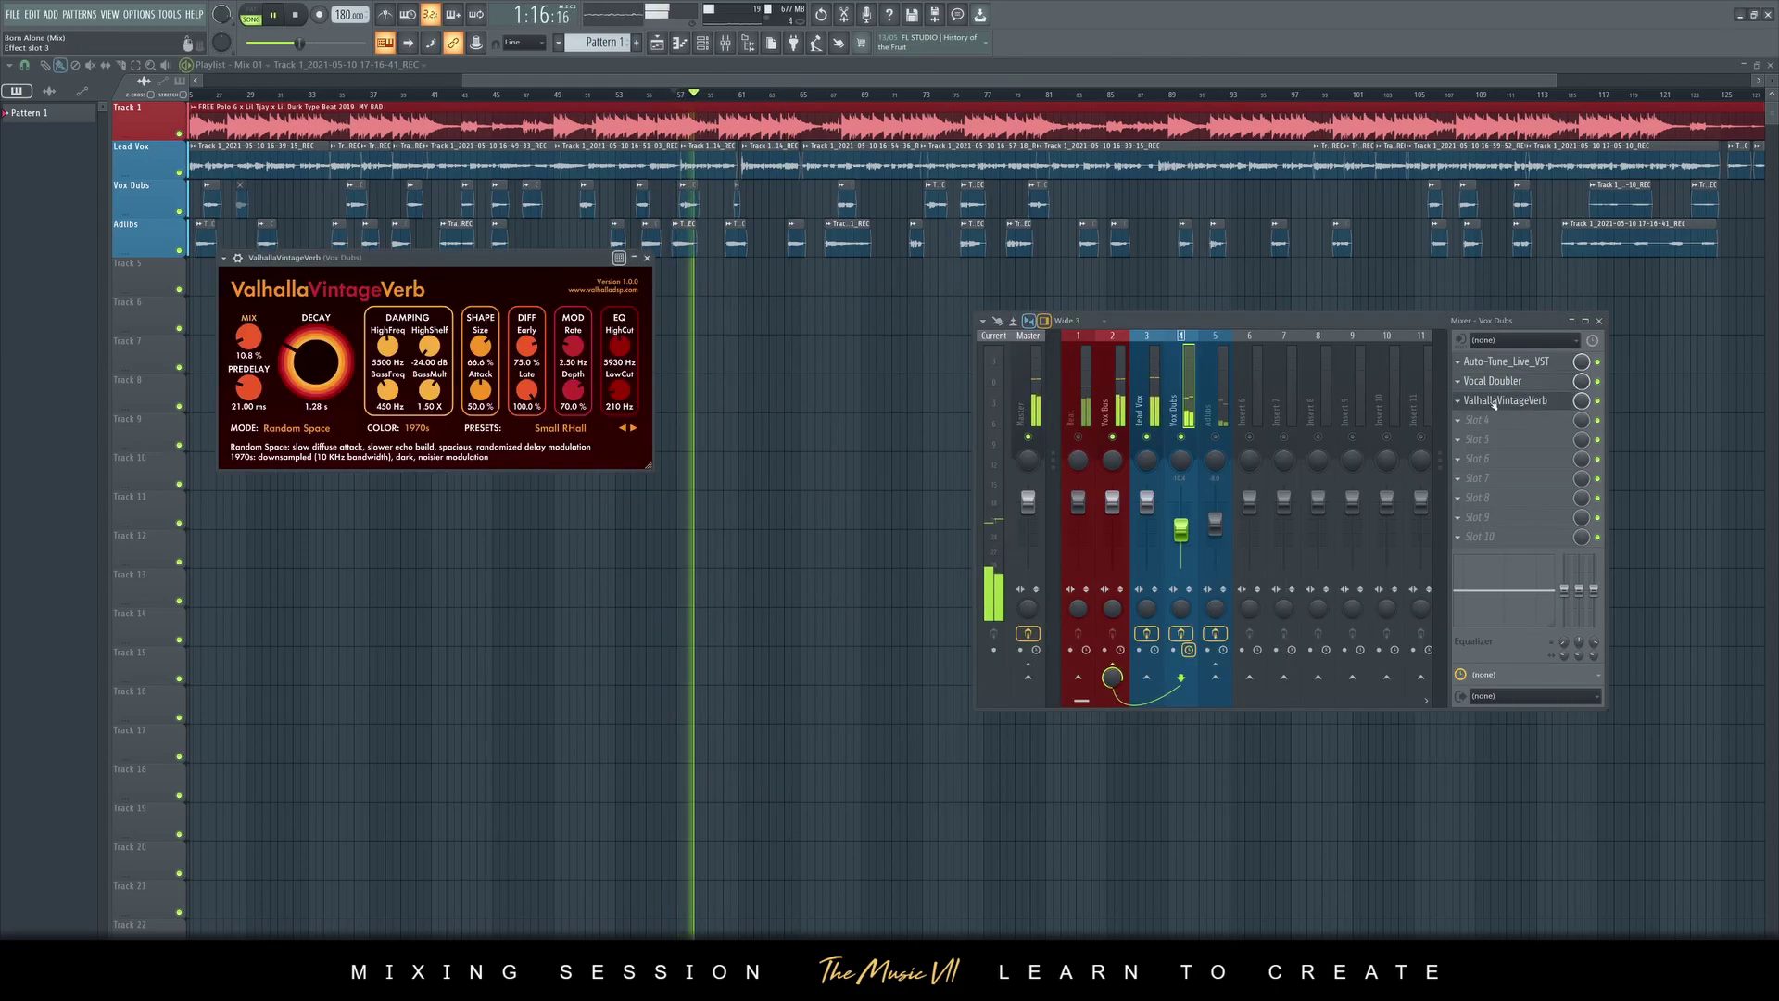
pyautogui.click(647, 258)
# Bring the Adlibs back into playback with a slightly lower level, select Lead Vox, save the project and stop the song
pyautogui.click(1142, 412)
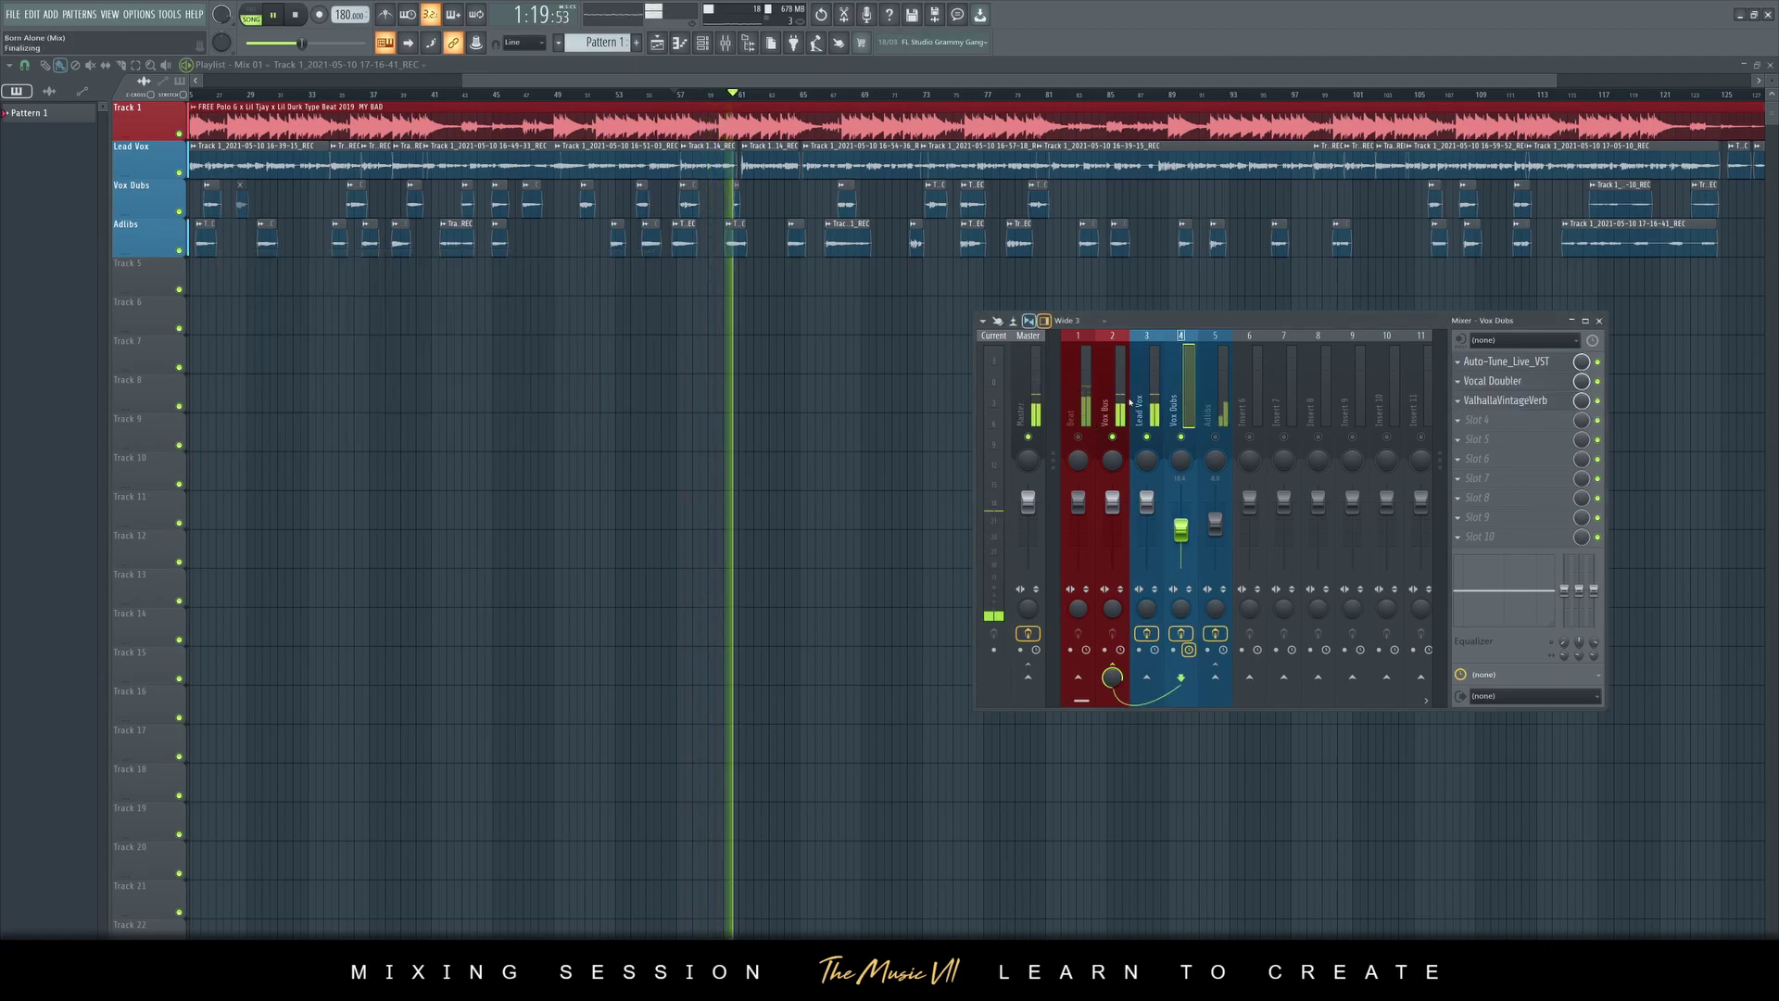
pyautogui.click(1207, 412)
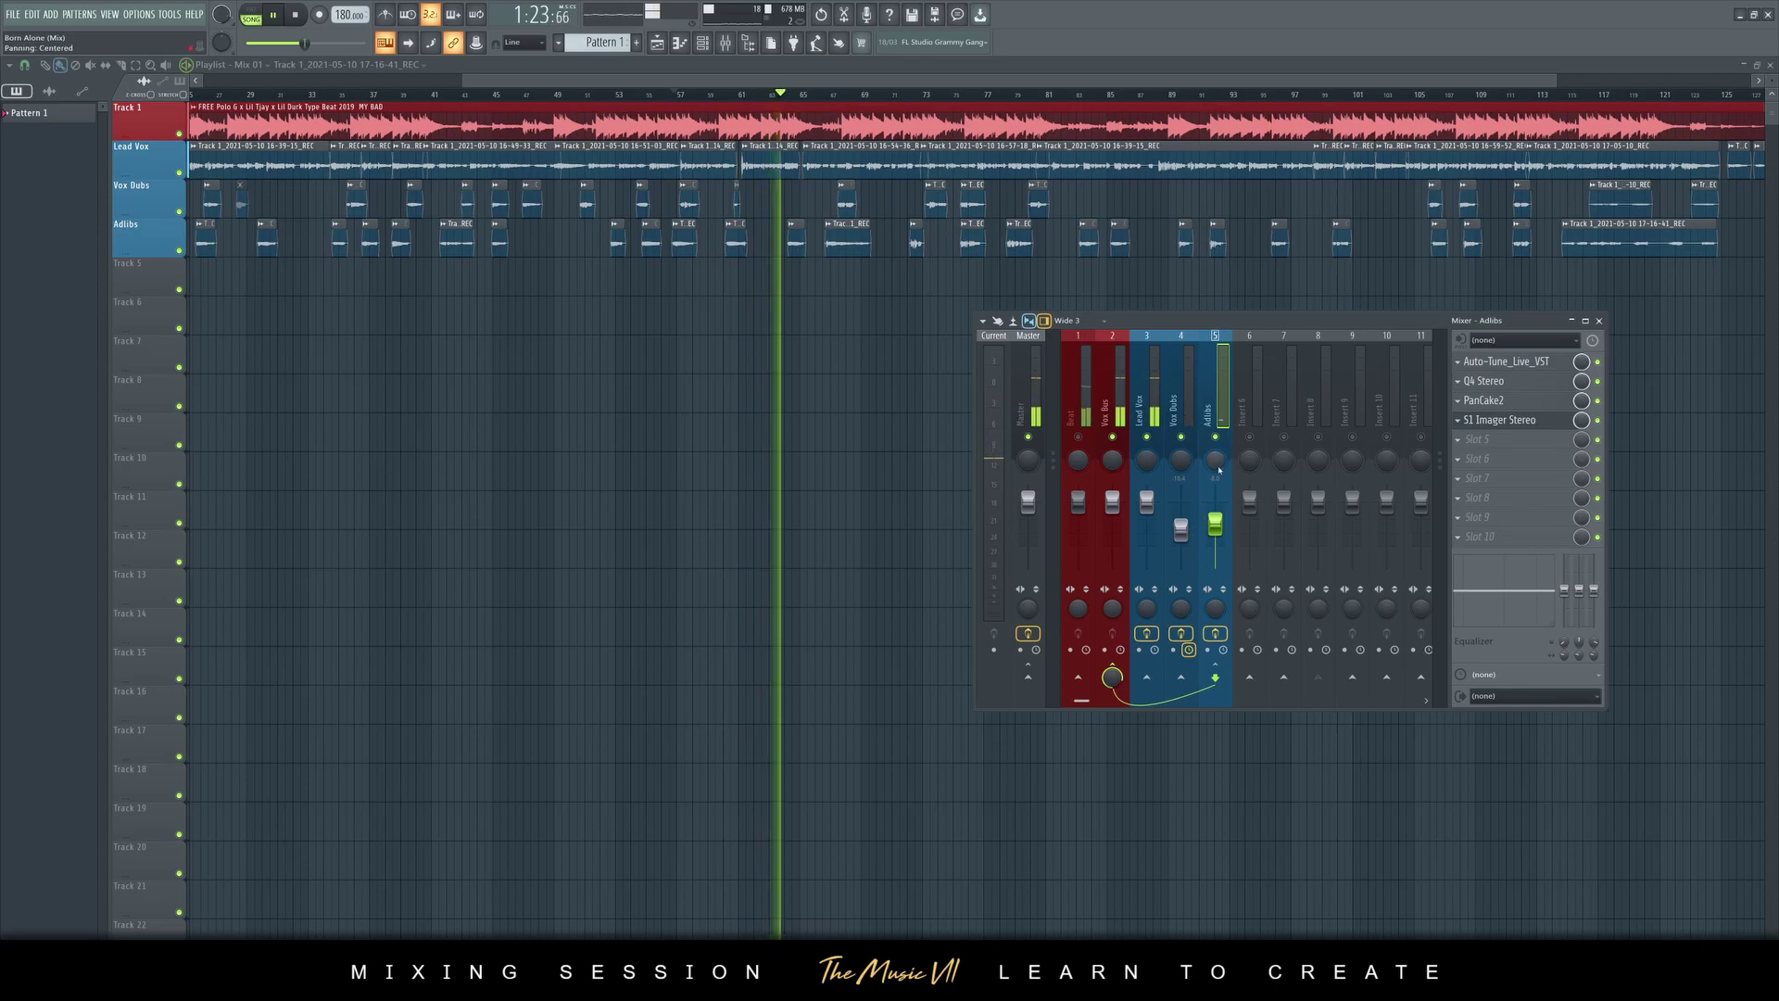
pyautogui.moveTo(1215, 524); pyautogui.dragTo(1215, 530)
pyautogui.click(1148, 407)
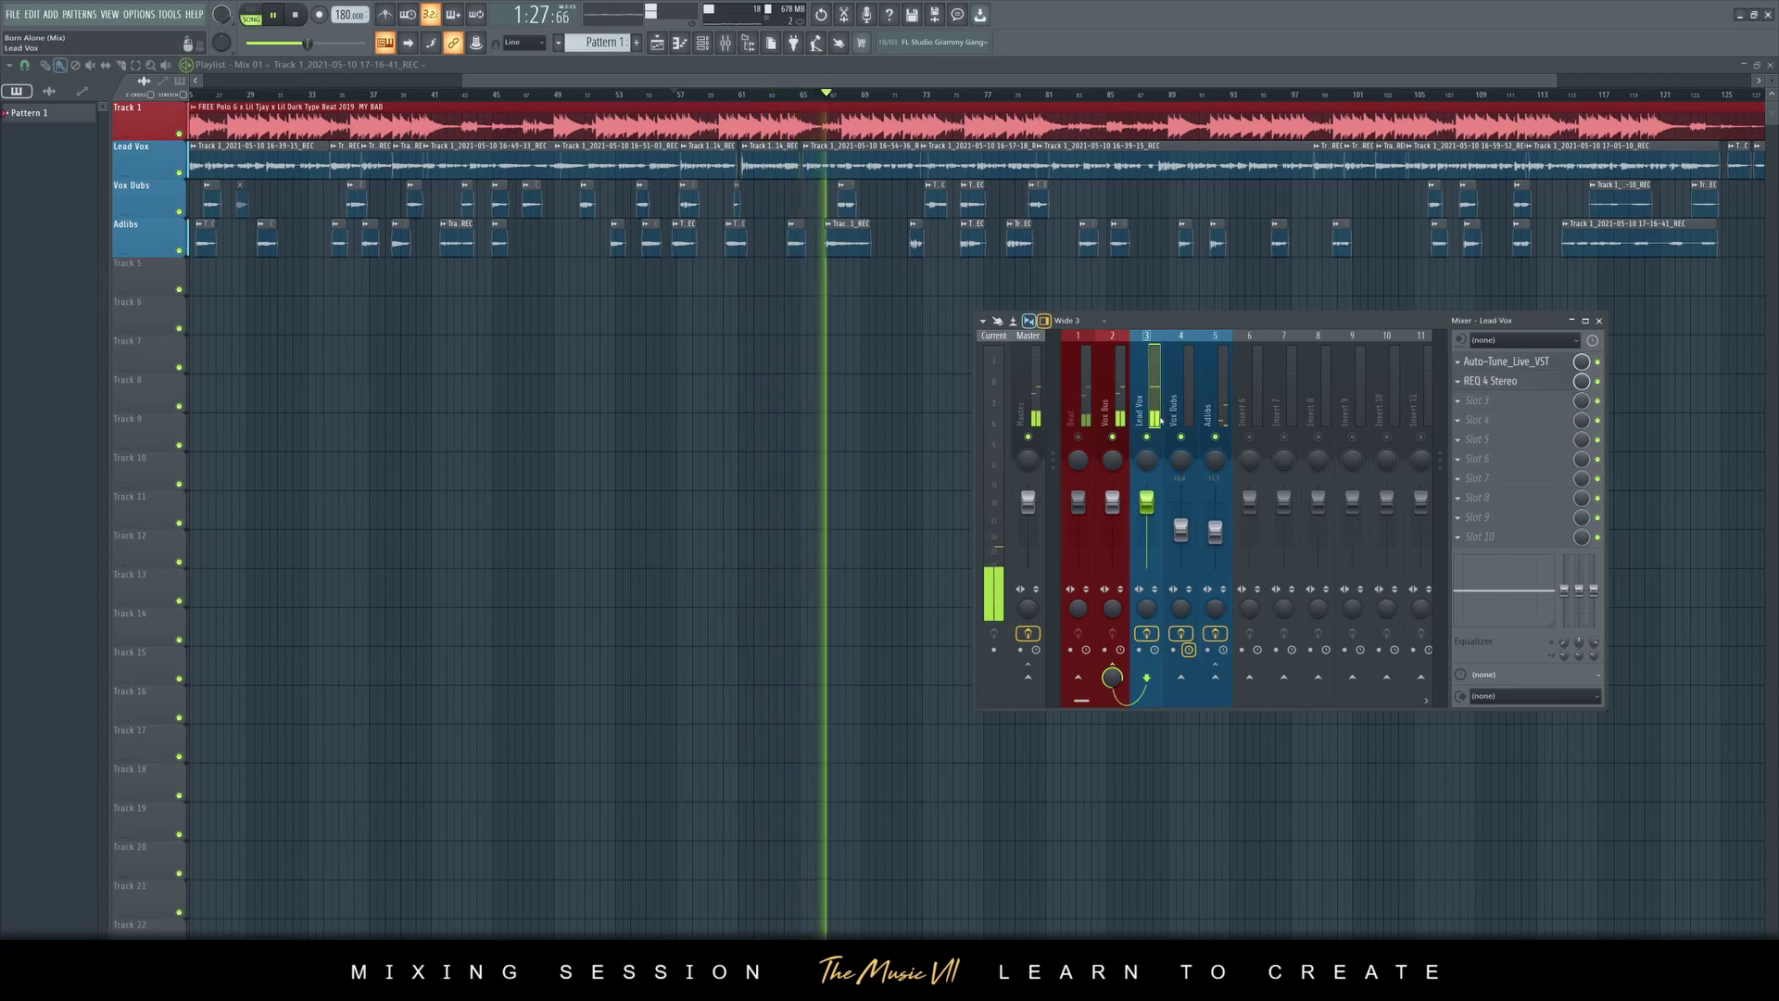
pyautogui.hotkey('ctrl', 's')
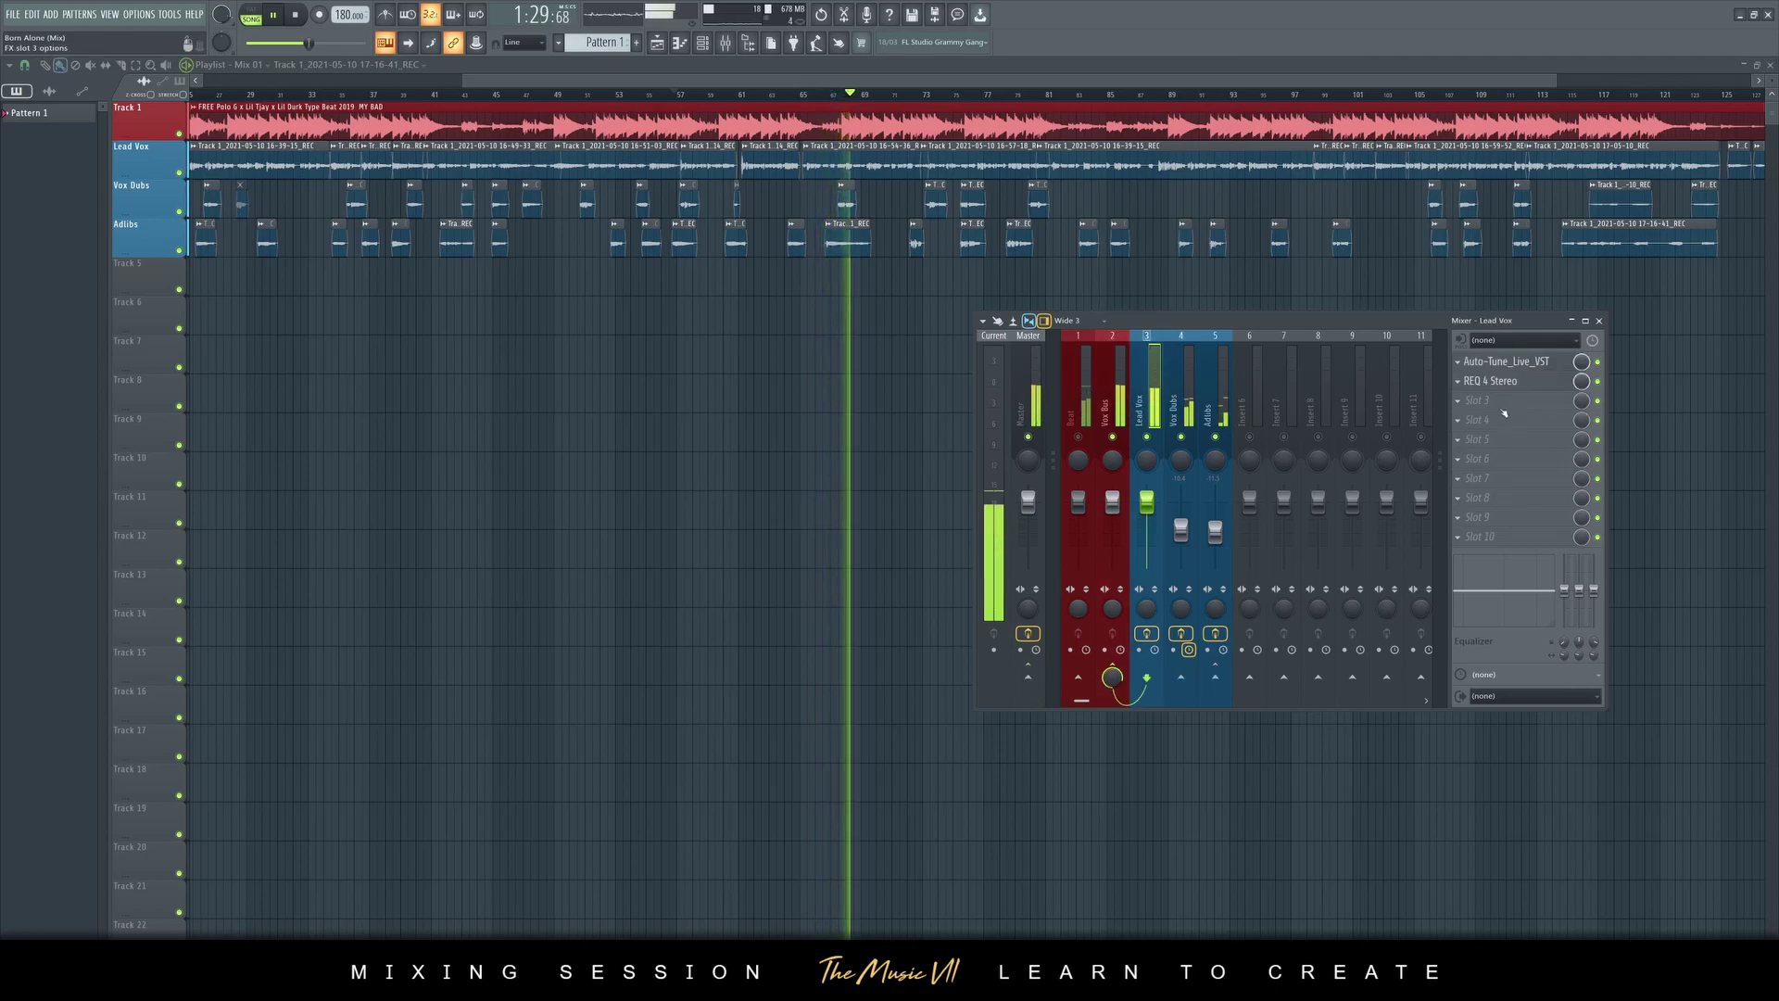
pyautogui.press('space')
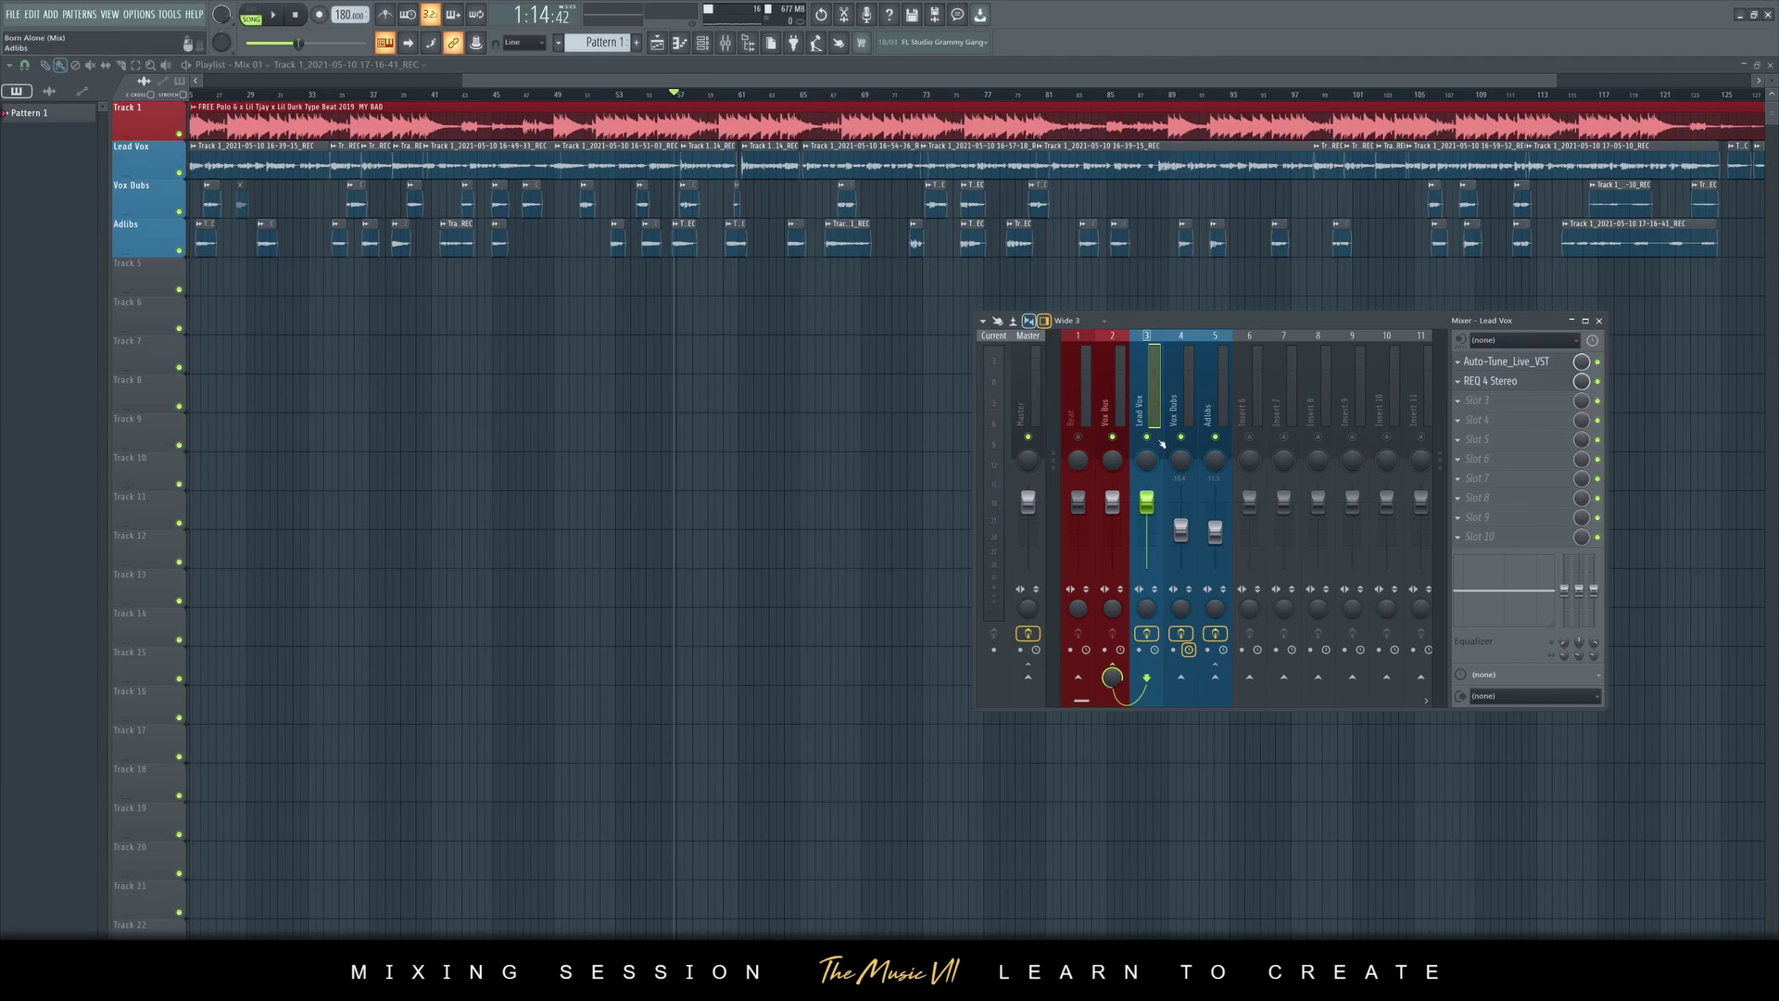
# Rename mixer insert 6 as Harmonies
pyautogui.click(1173, 408)
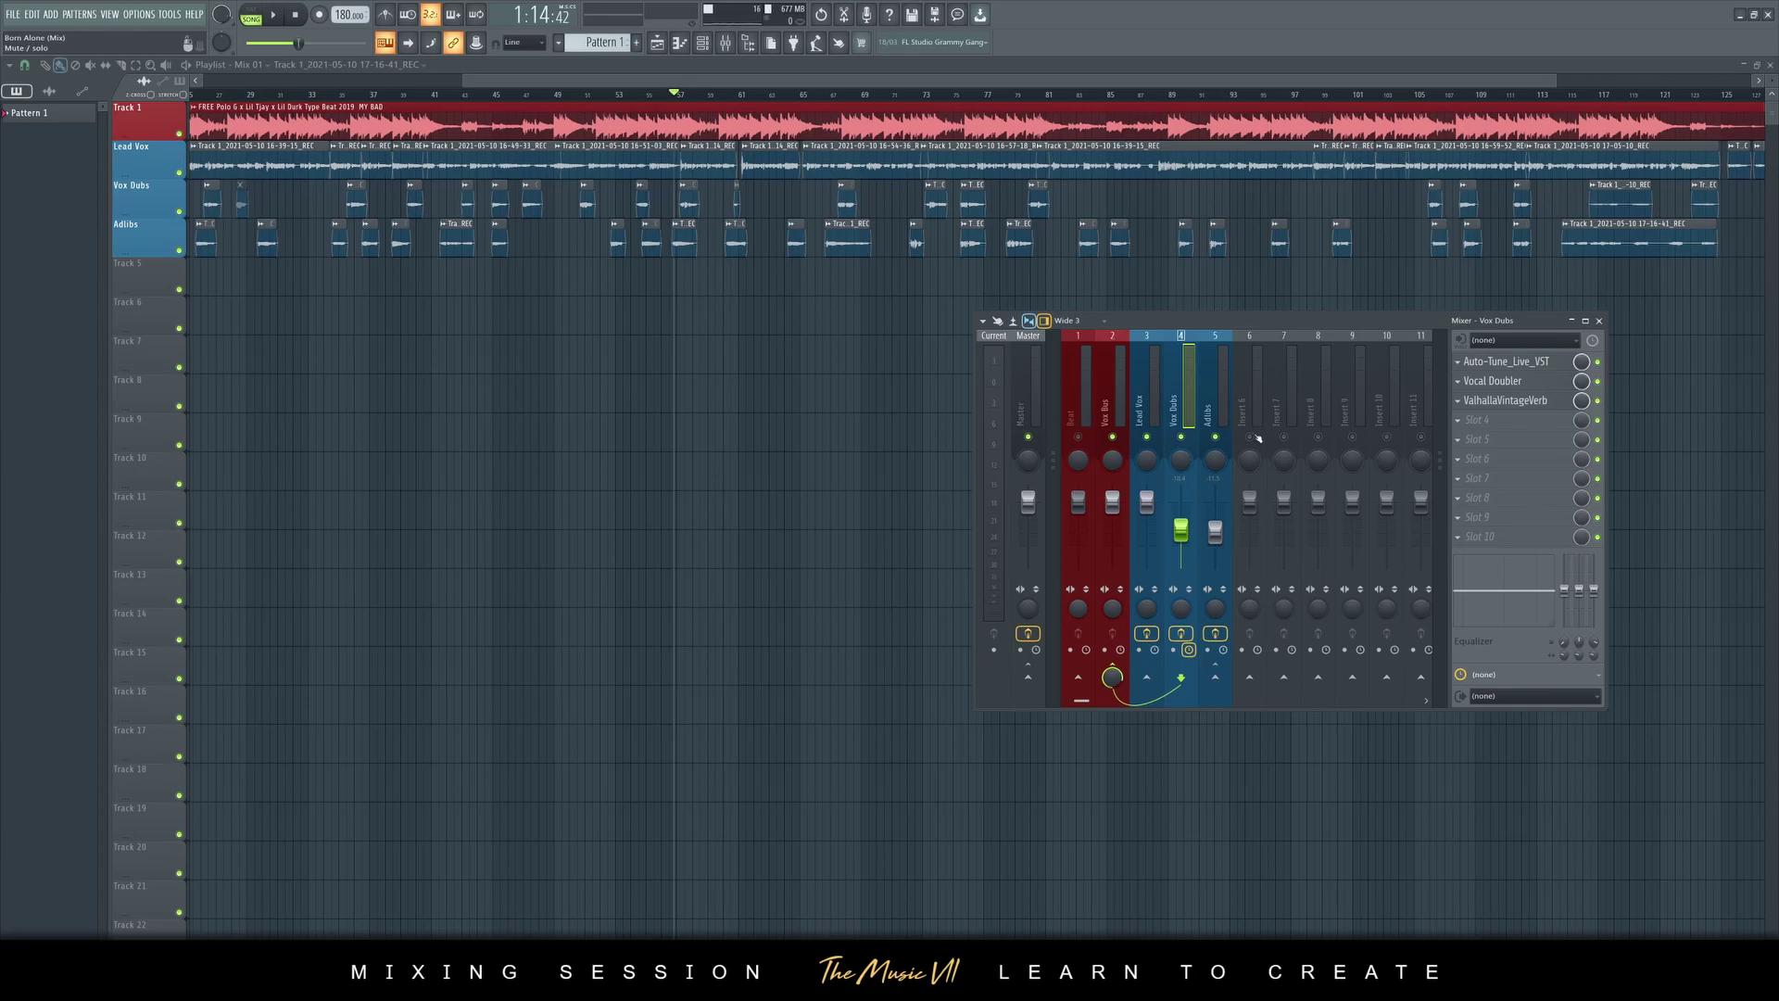
pyautogui.click(1246, 396)
pyautogui.rightClick(1266, 332)
pyautogui.click(1291, 348)
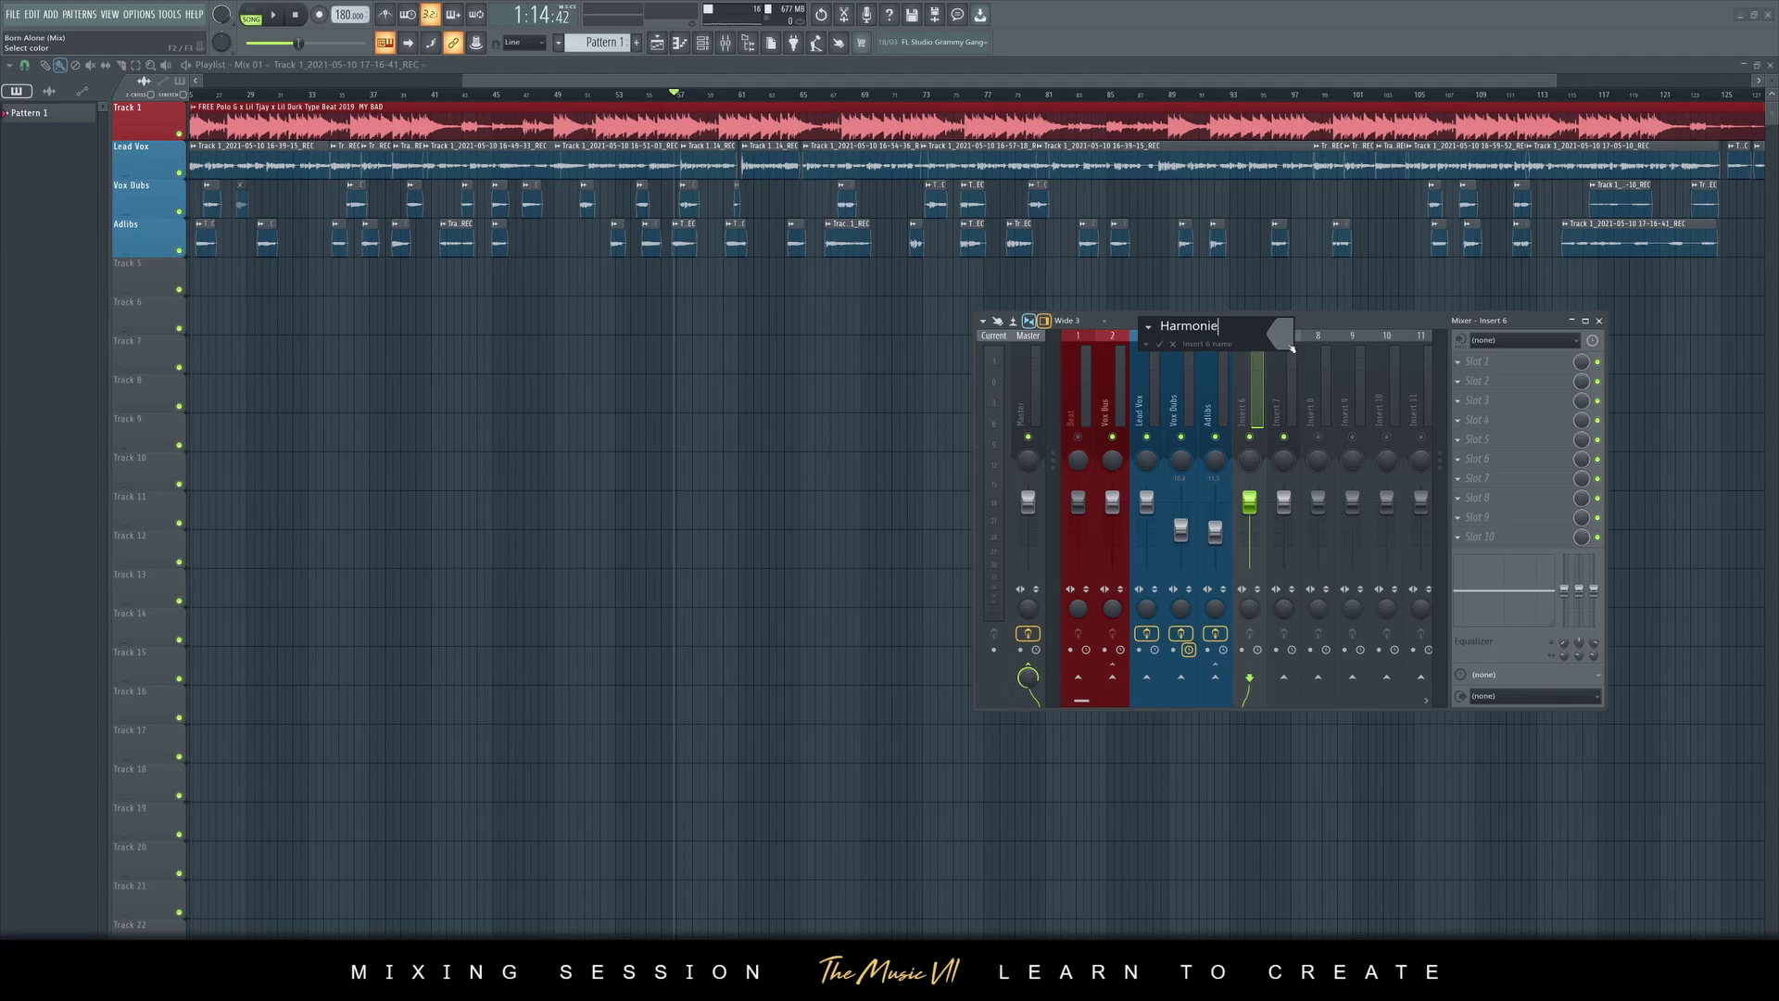
pyautogui.press('Return')
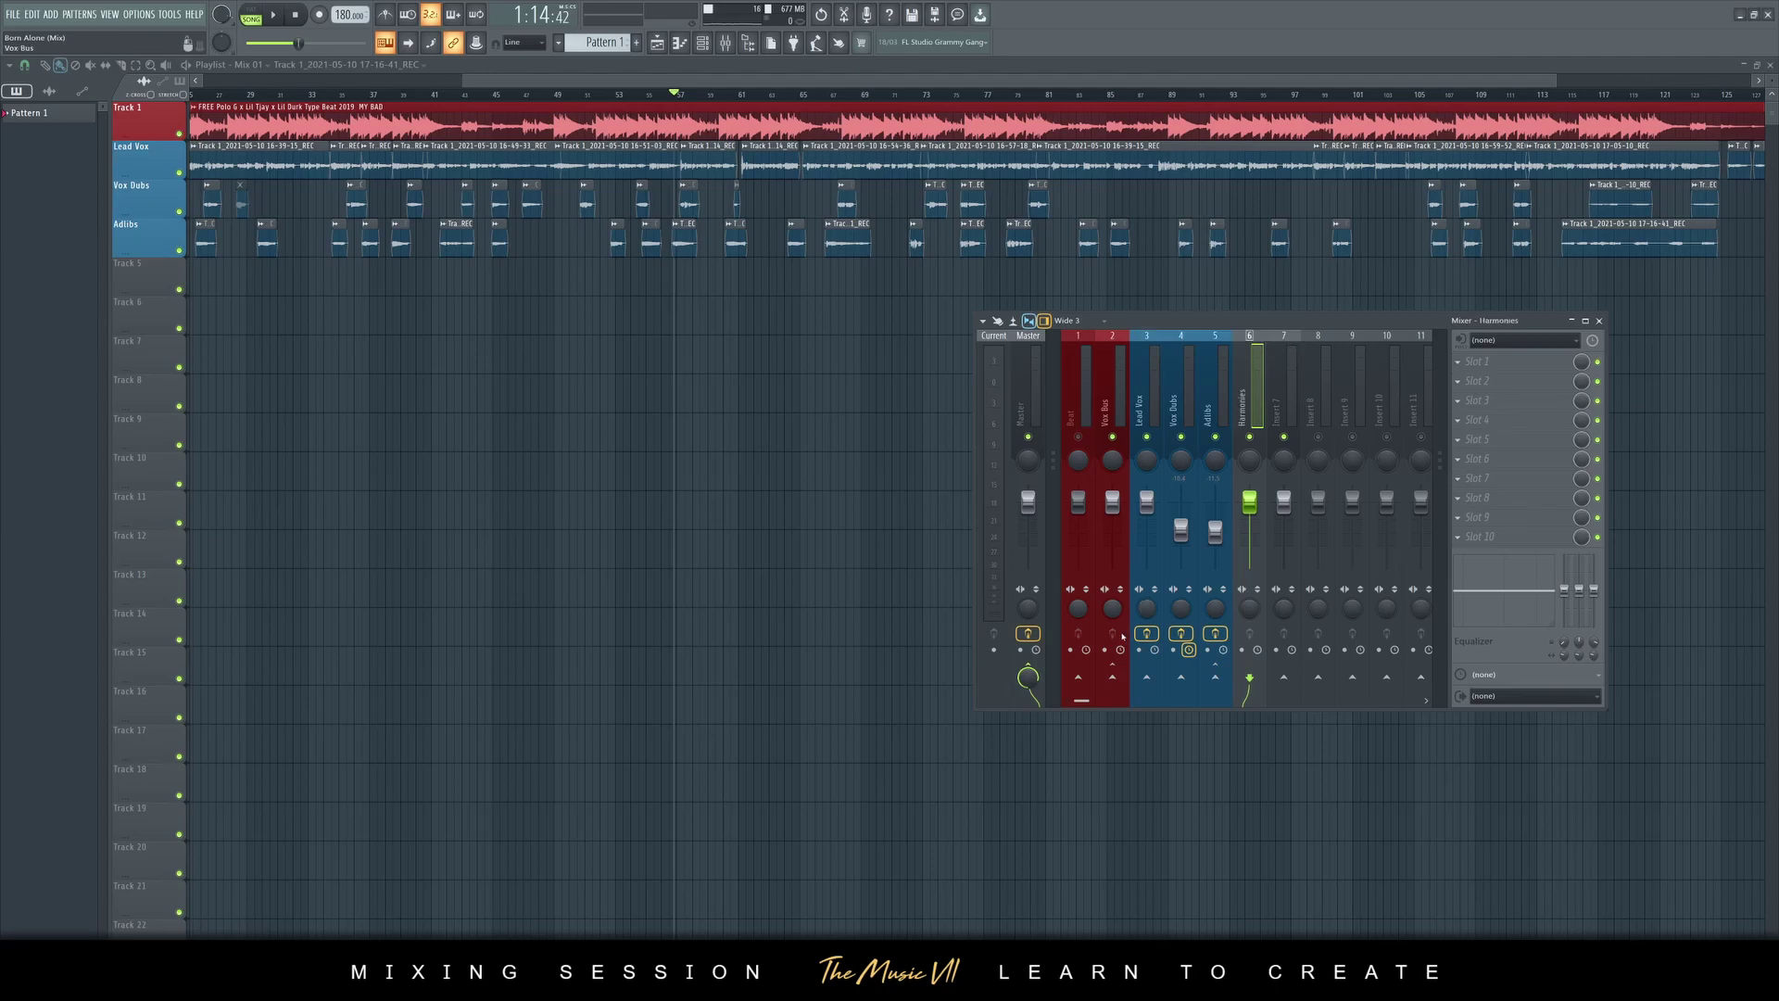
# Route the Harmonies mixer track to the Vox Bus and select Vox Dubs
pyautogui.rightClick(1124, 679)
pyautogui.click(1147, 694)
pyautogui.click(1180, 417)
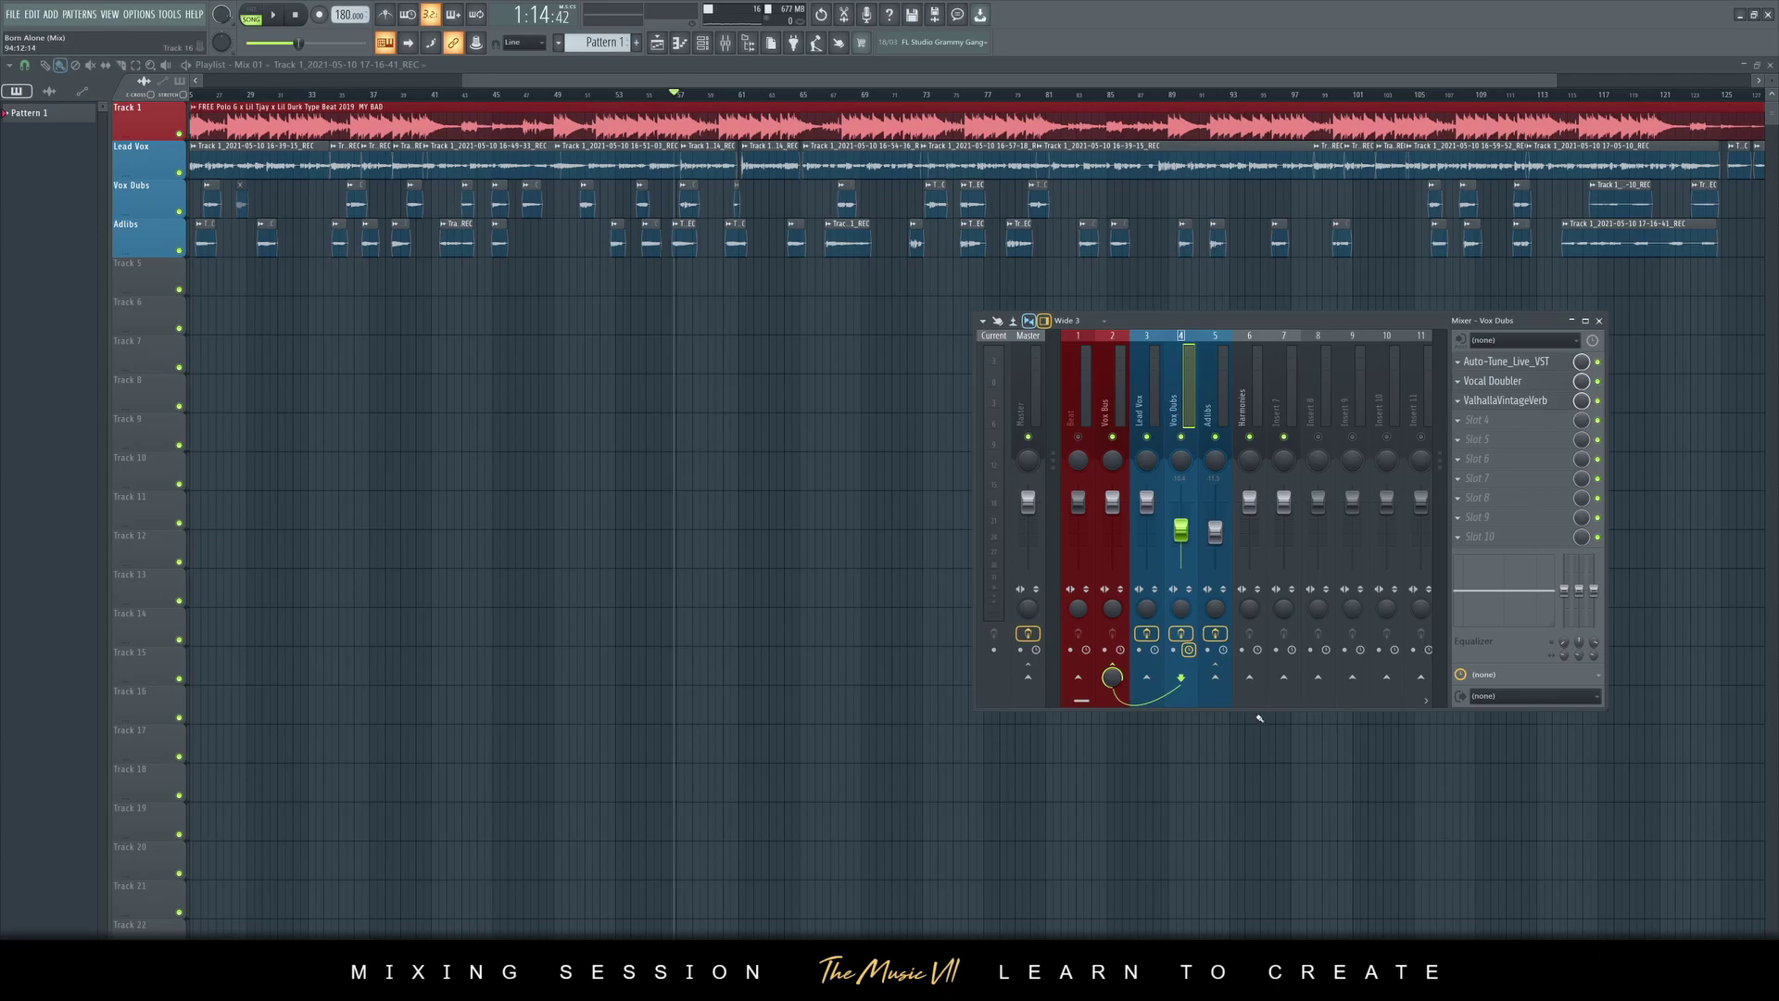
# Route Vox Dubs to the Harmonies mixer track in addition to the Vox Bus, check the routing and save the project
pyautogui.rightClick(1254, 683)
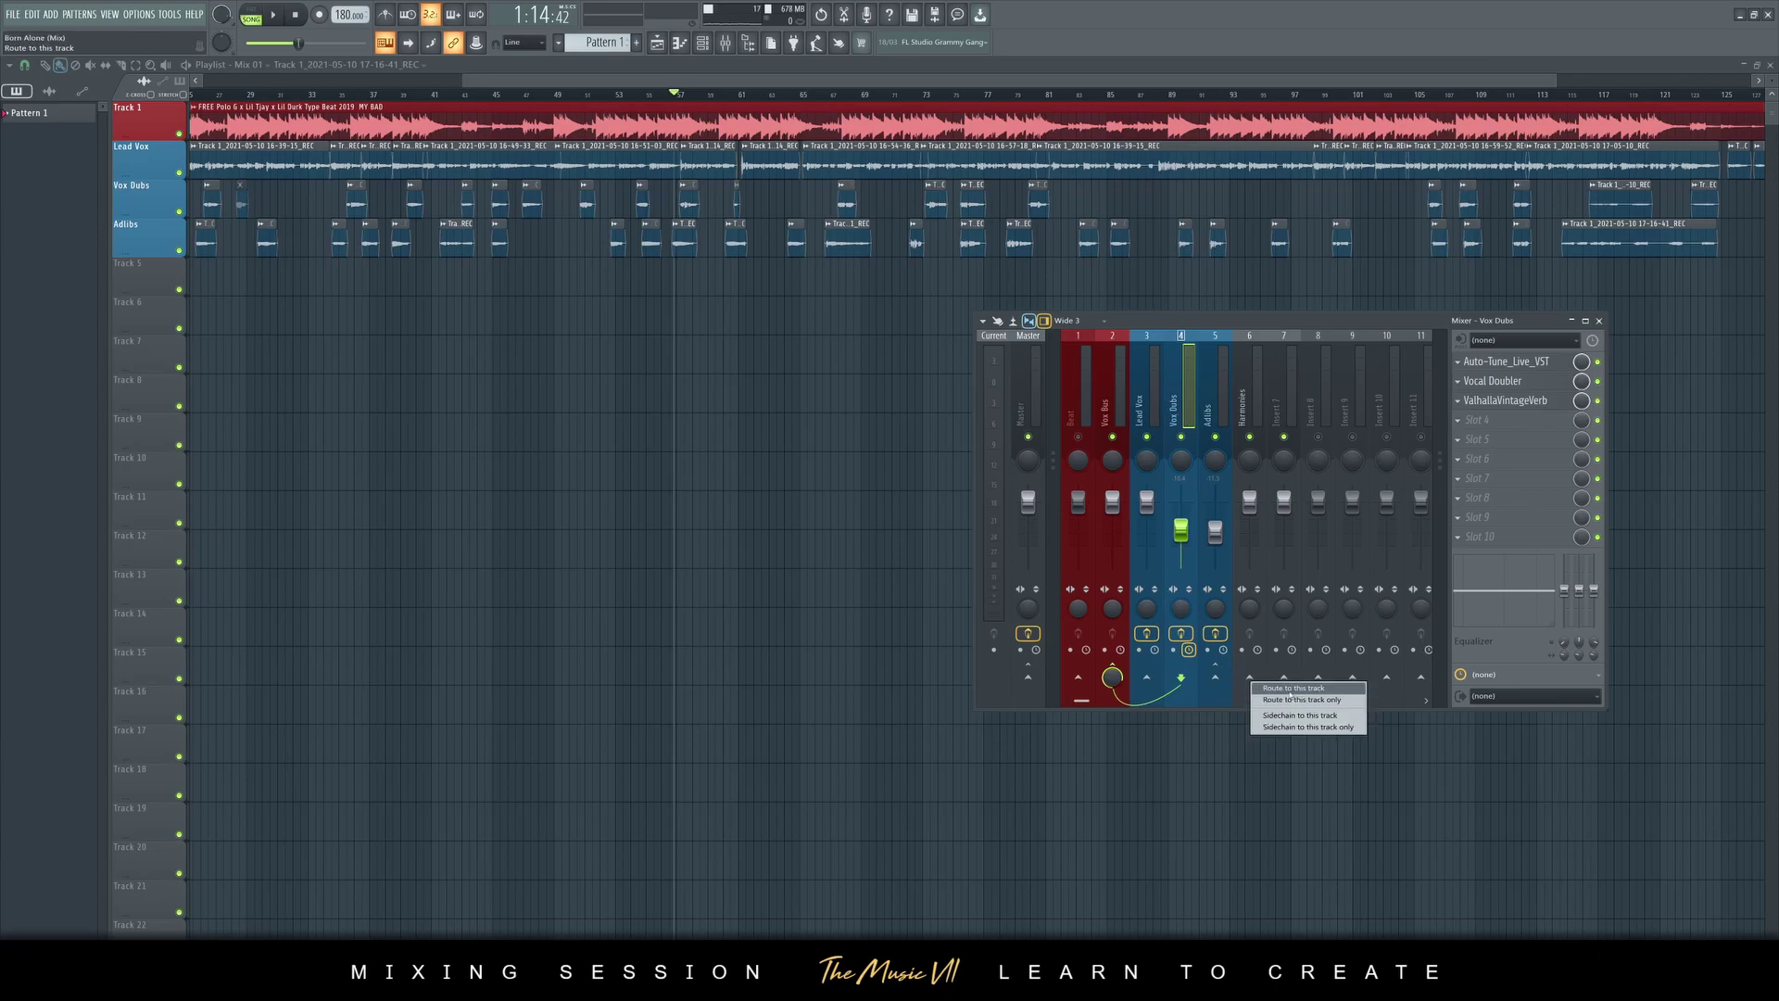
pyautogui.click(1291, 691)
pyautogui.click(1251, 398)
pyautogui.click(1481, 364)
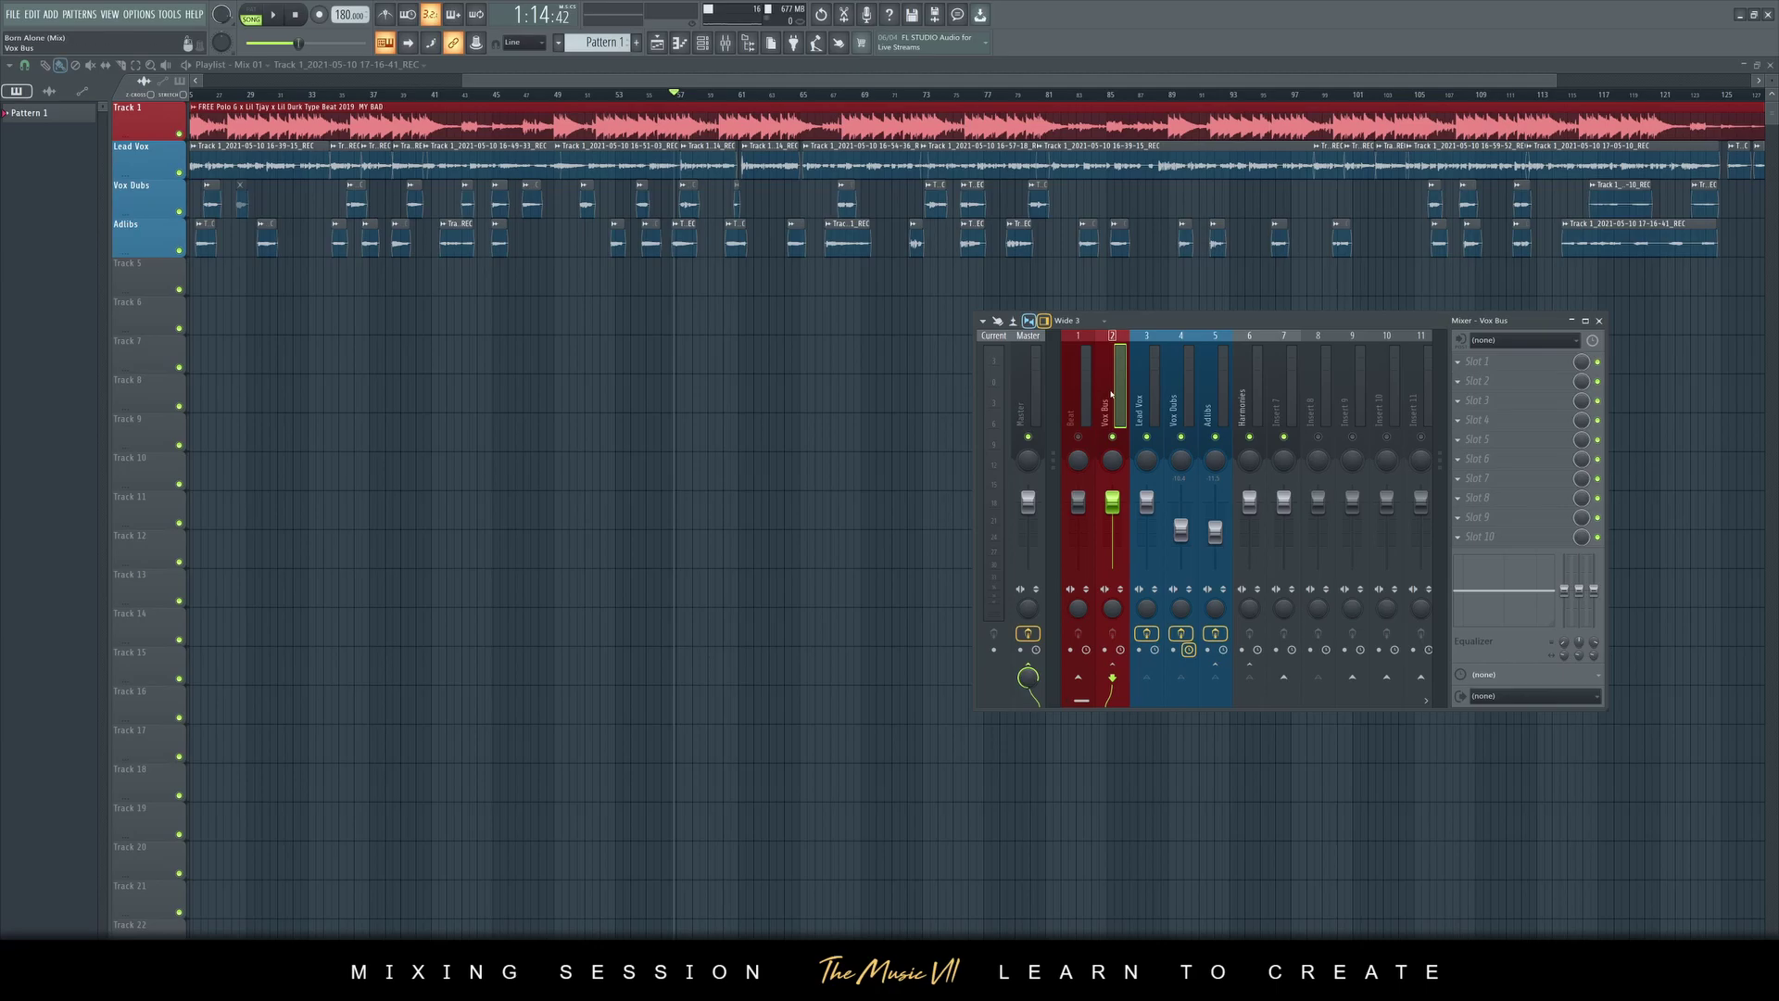
pyautogui.click(1245, 402)
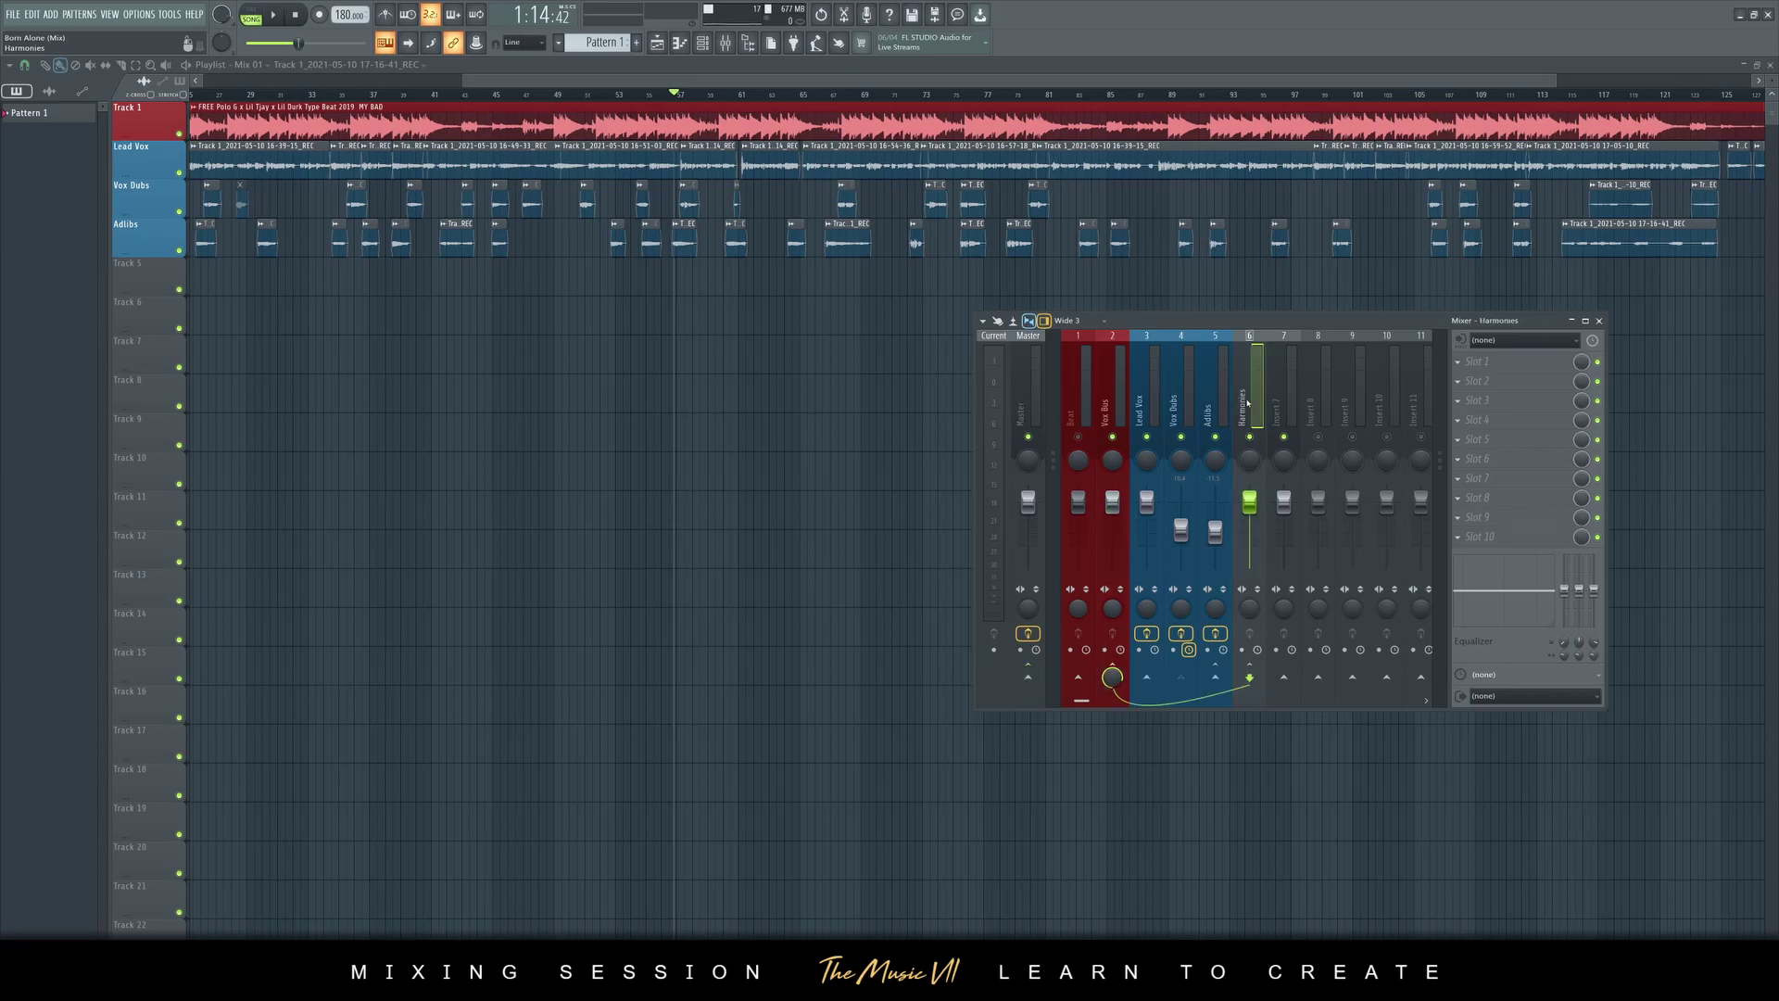
pyautogui.click(1511, 368)
pyautogui.click(1434, 351)
pyautogui.click(1179, 419)
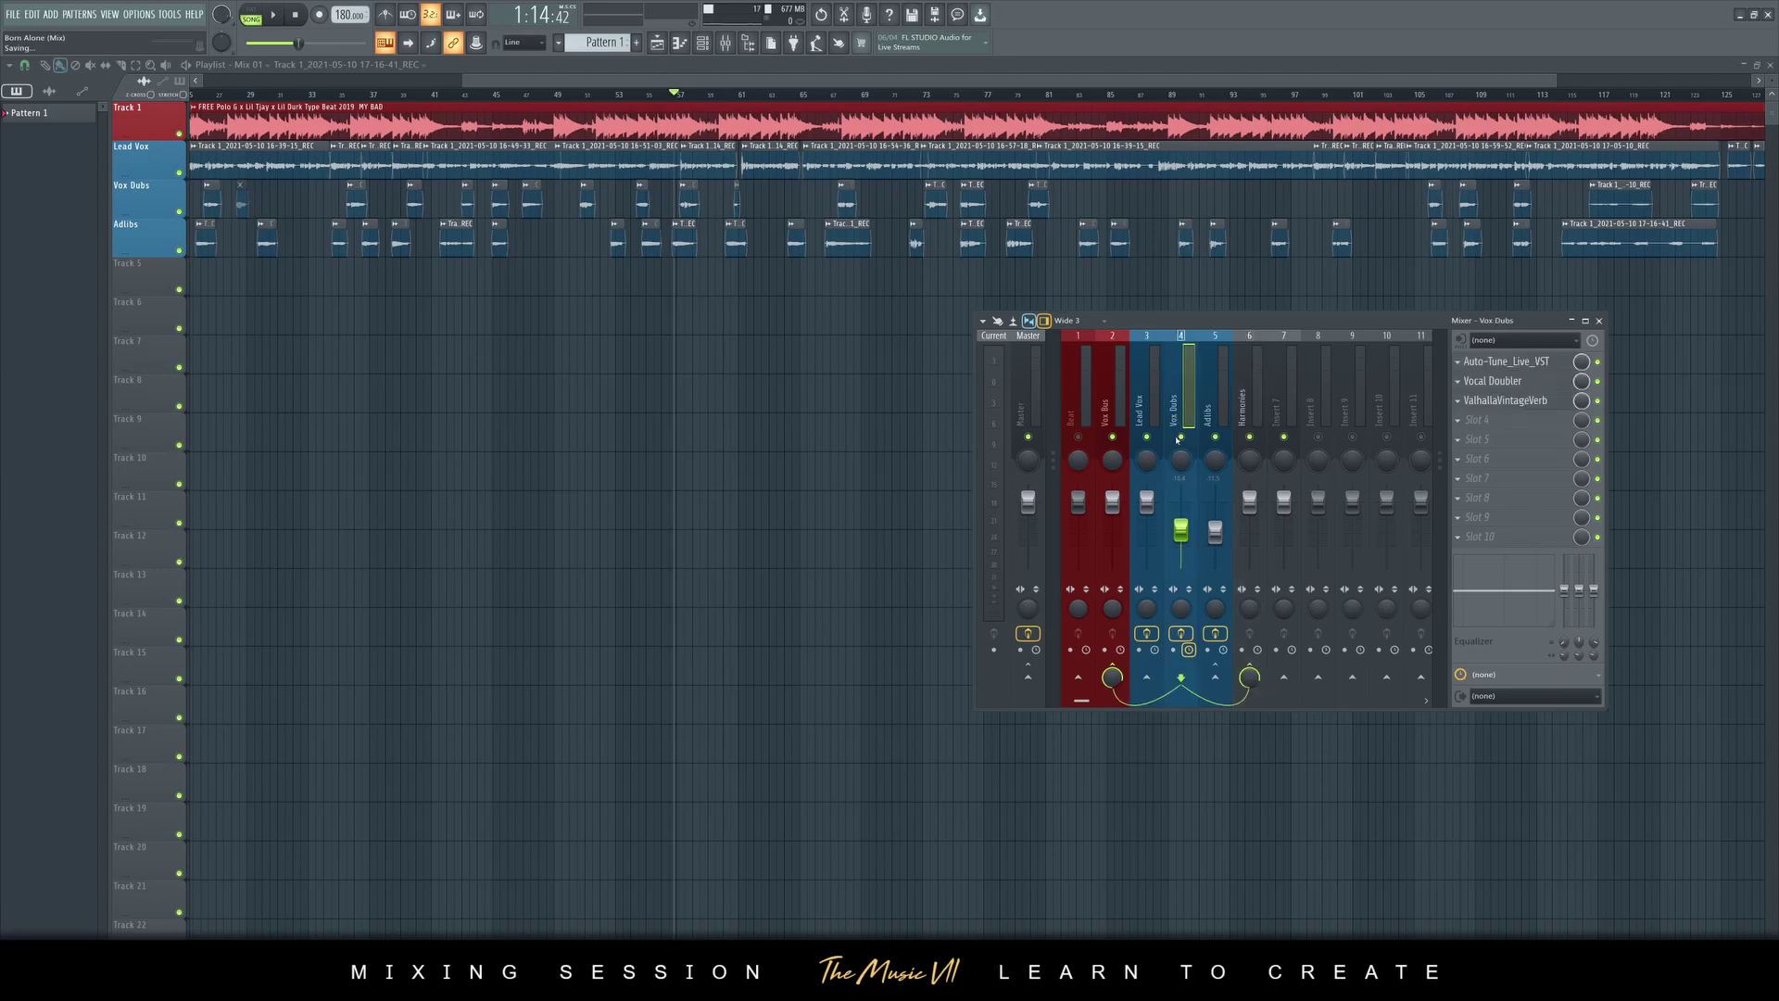
# Recolor the Harmonies mixer track gold using a previously used color
pyautogui.rightClick(1244, 391)
pyautogui.click(1298, 364)
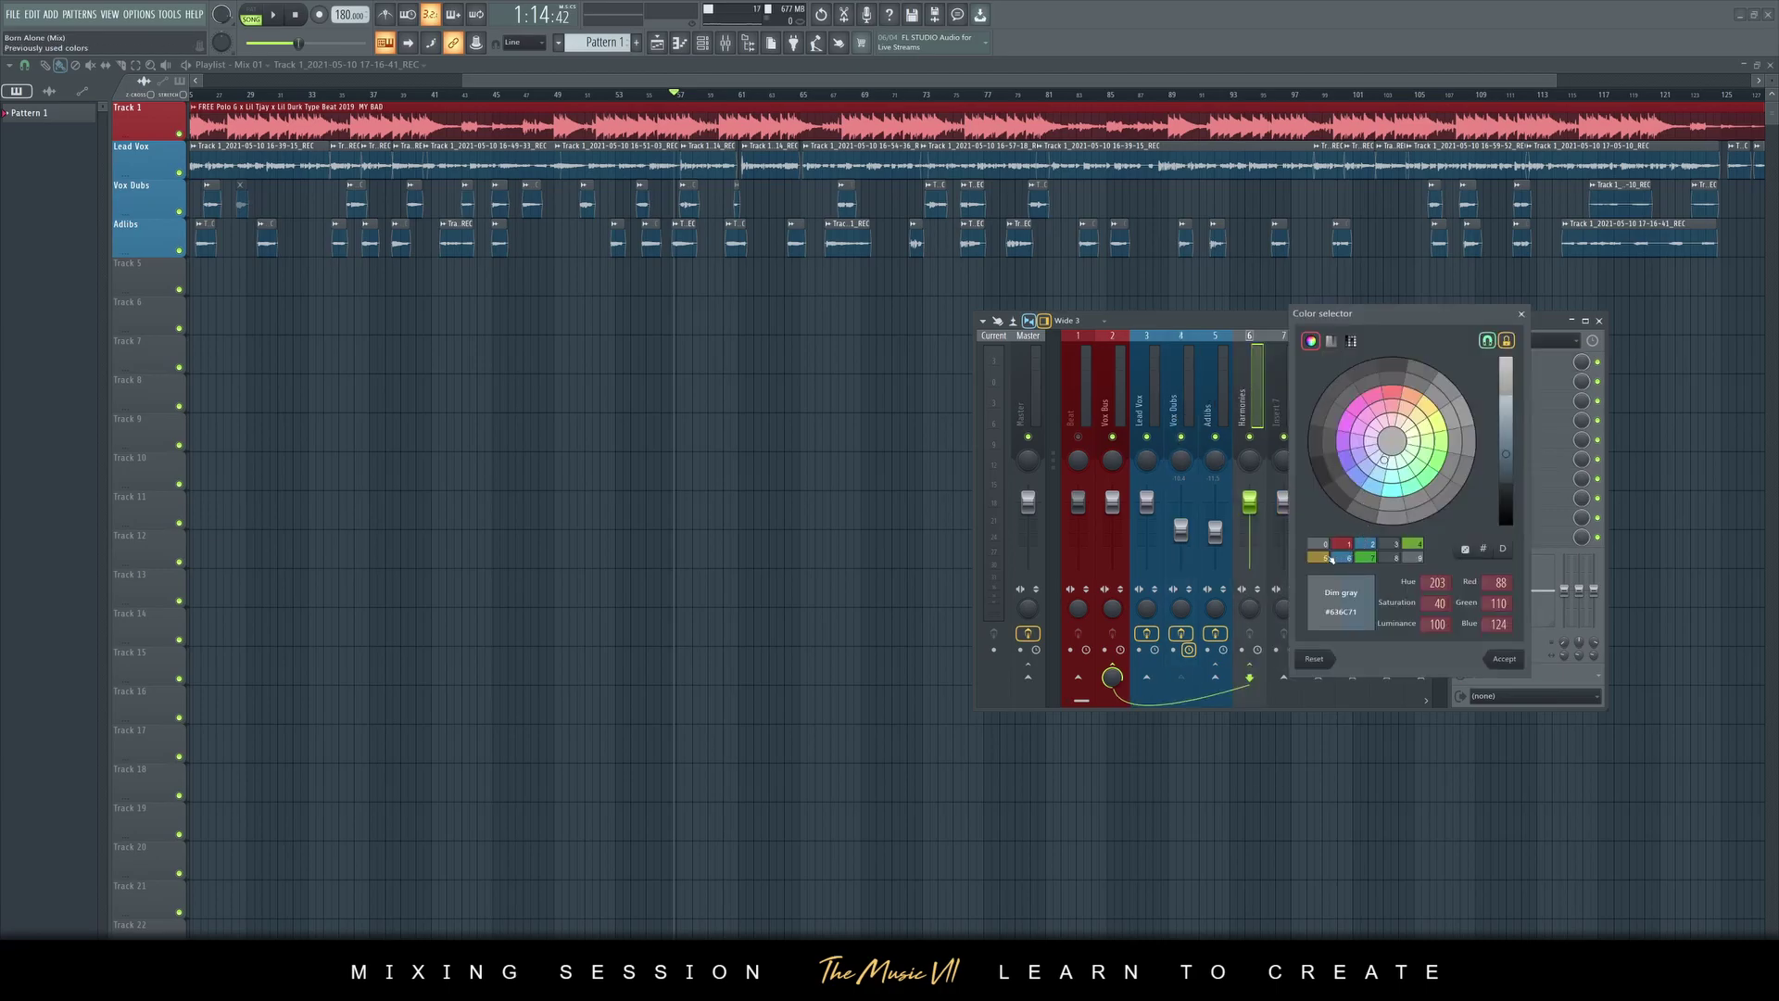
pyautogui.click(1331, 558)
pyautogui.click(1507, 659)
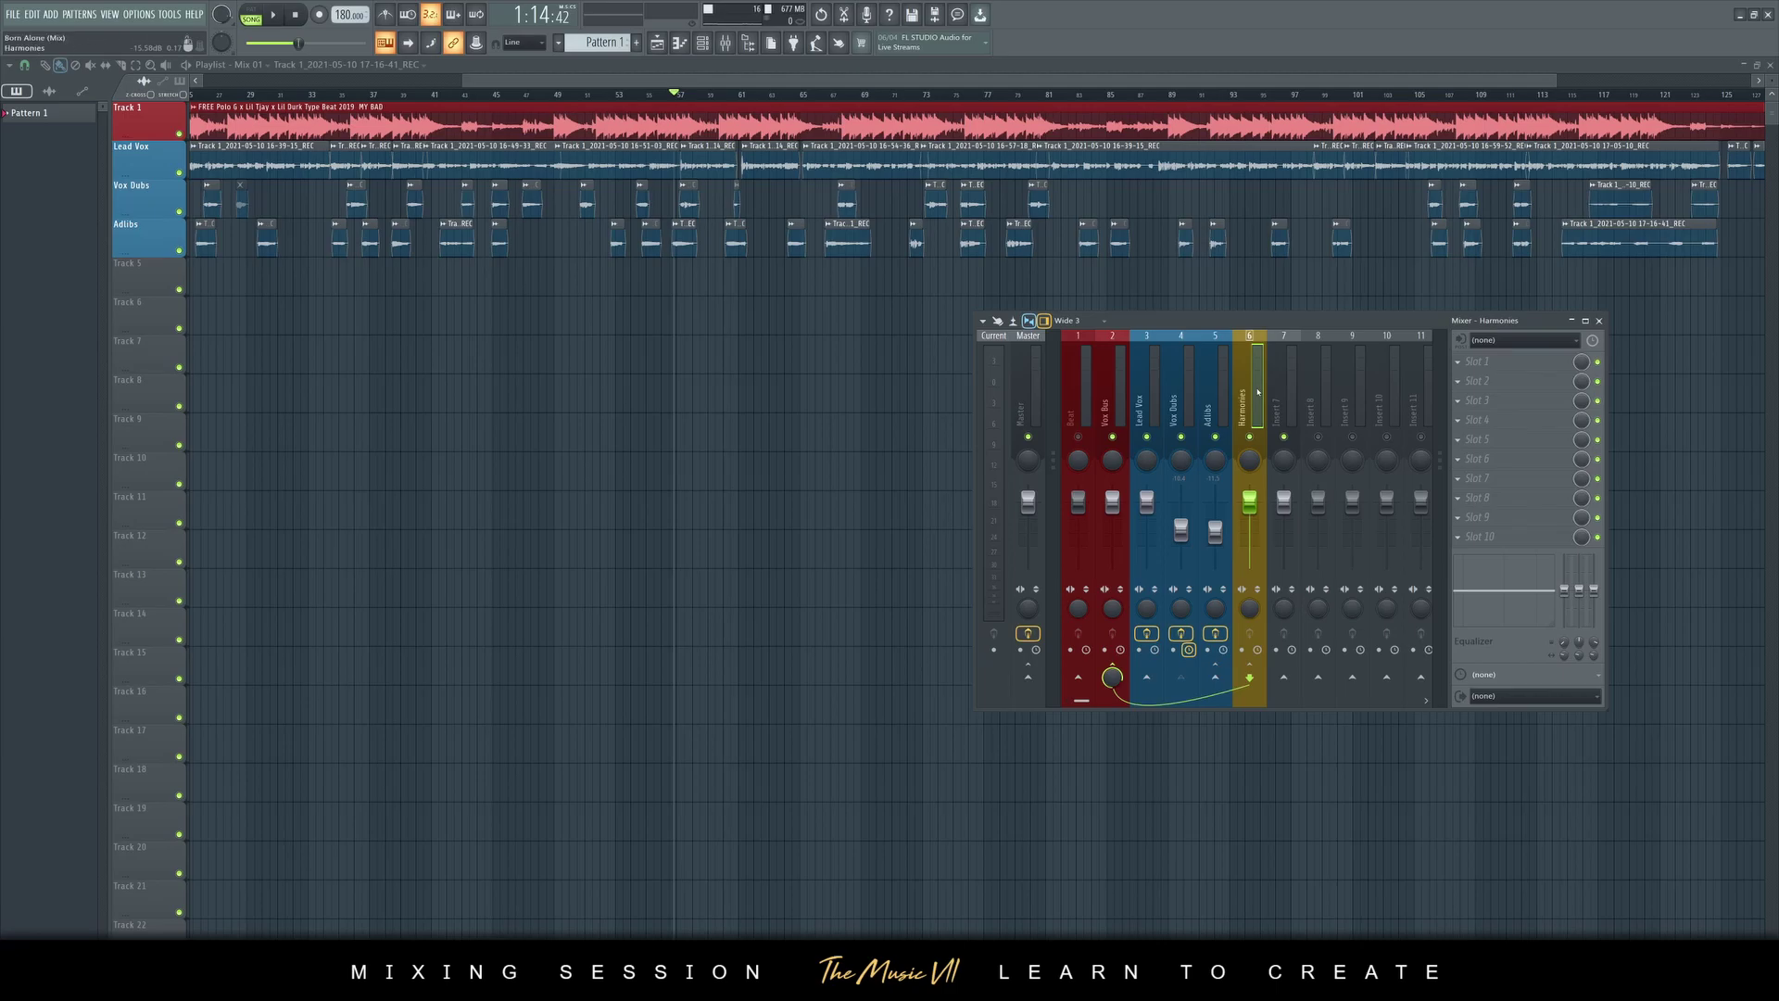
# Mute Lead Vox and Adlibs, select Harmonies and play the section to hear the dubs and harmonies alone
pyautogui.press('space')
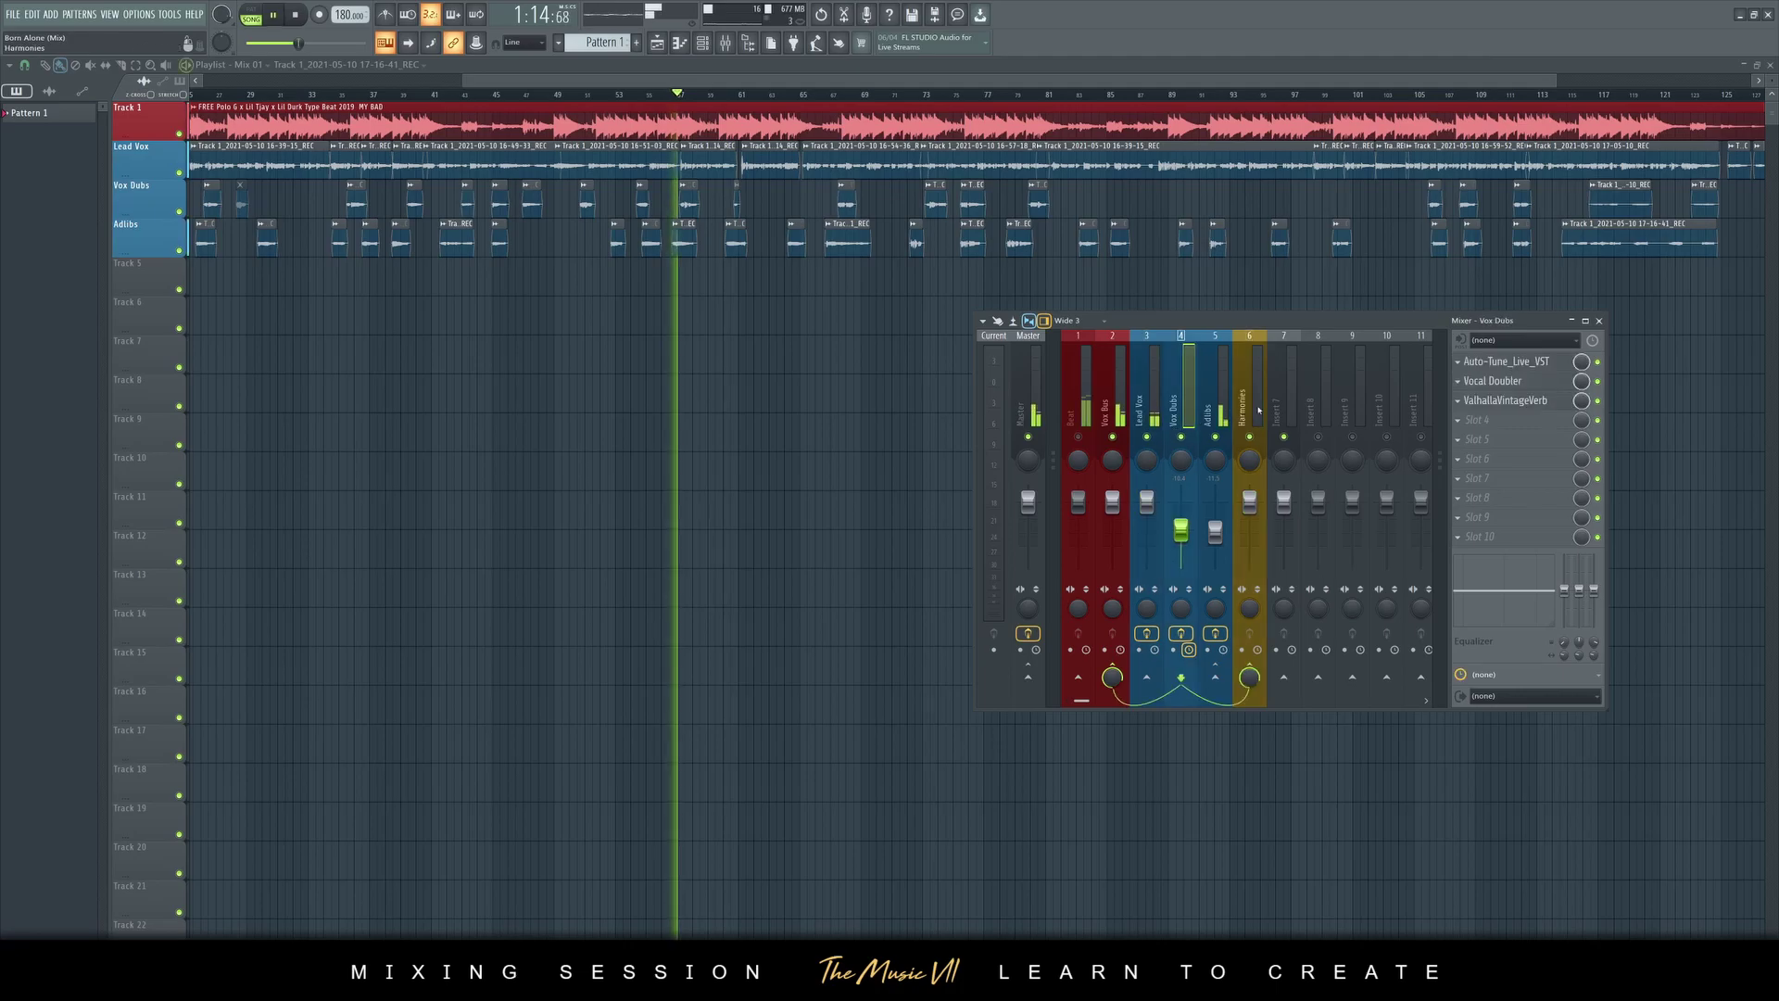
pyautogui.click(1147, 435)
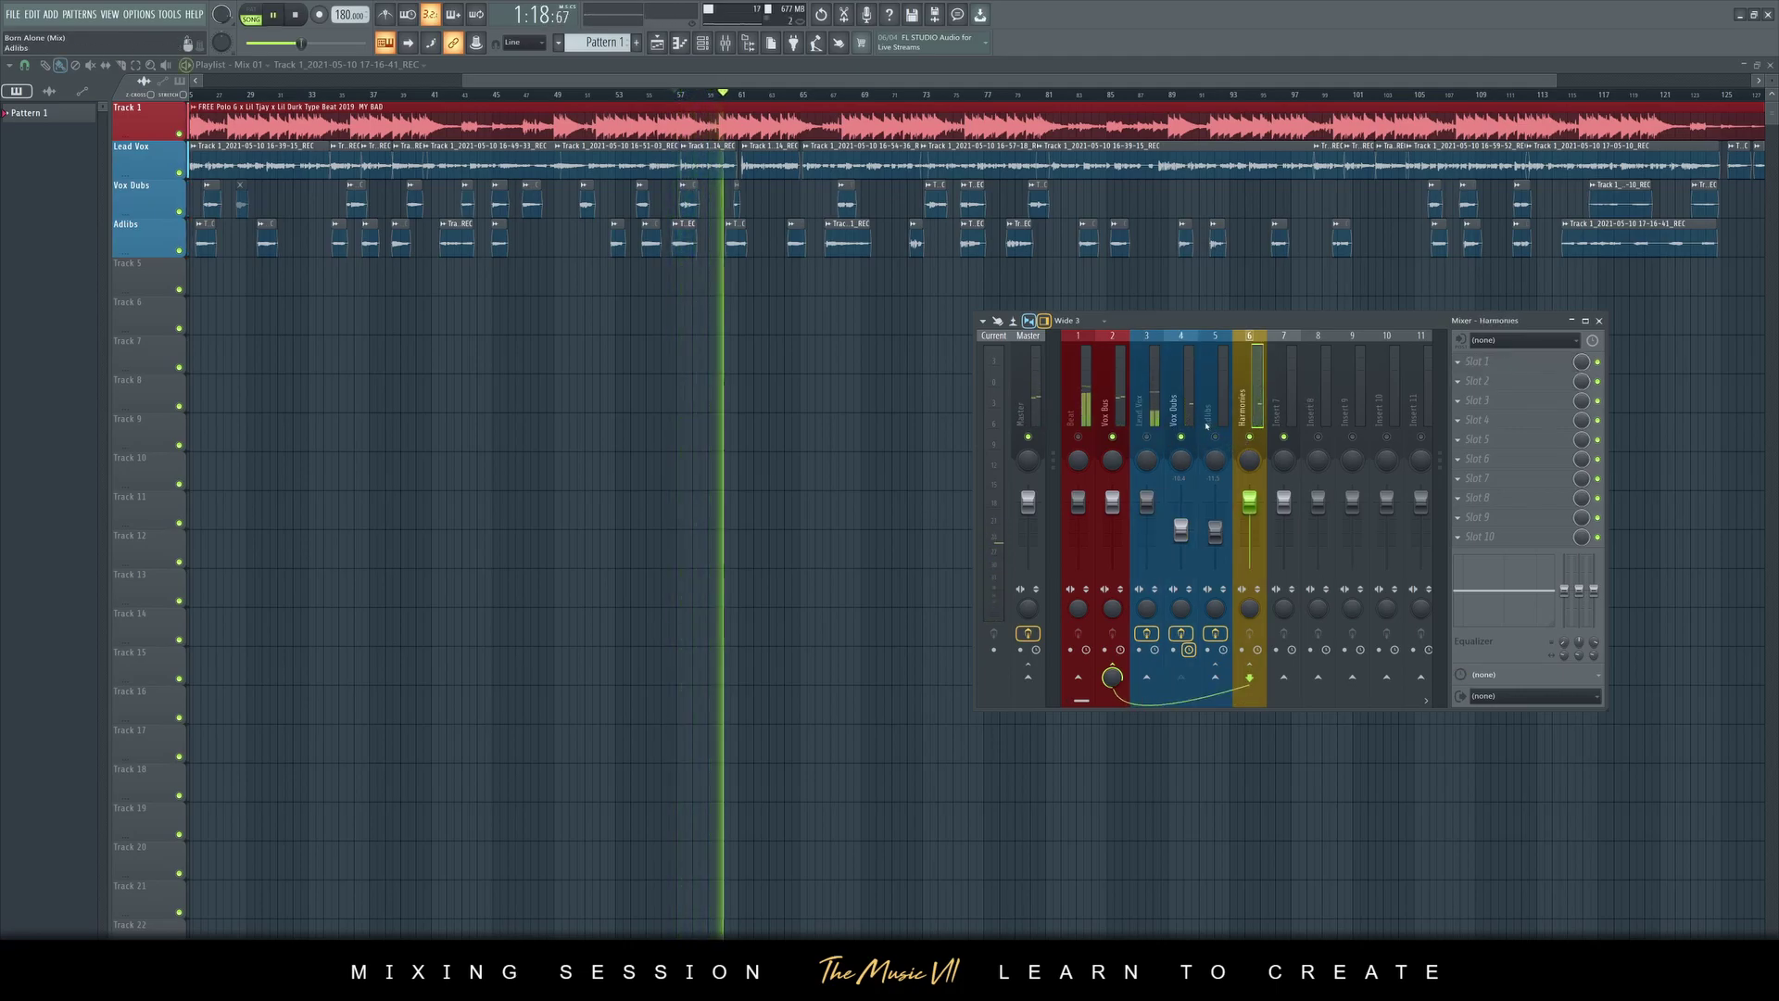
pyautogui.press('space')
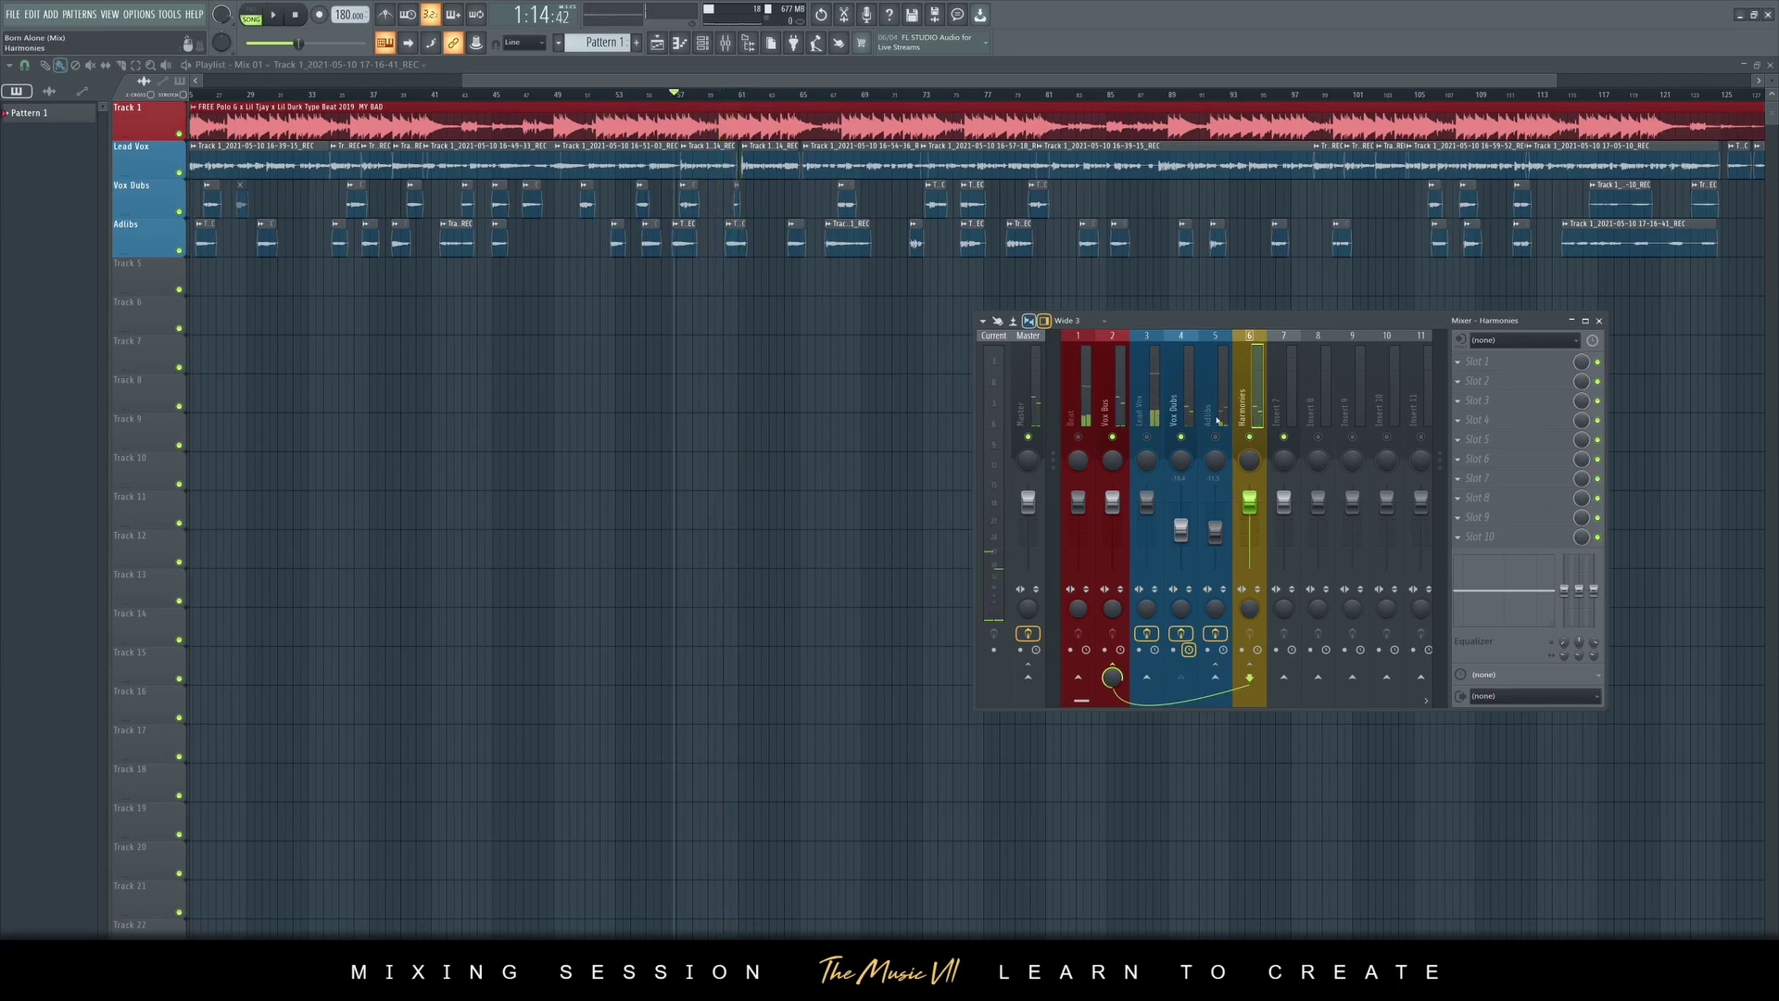
# Load CLA-76 Stereo in the first Harmonies effect slot and set it to the Bluey revision with a ratio of 12
pyautogui.click(1527, 371)
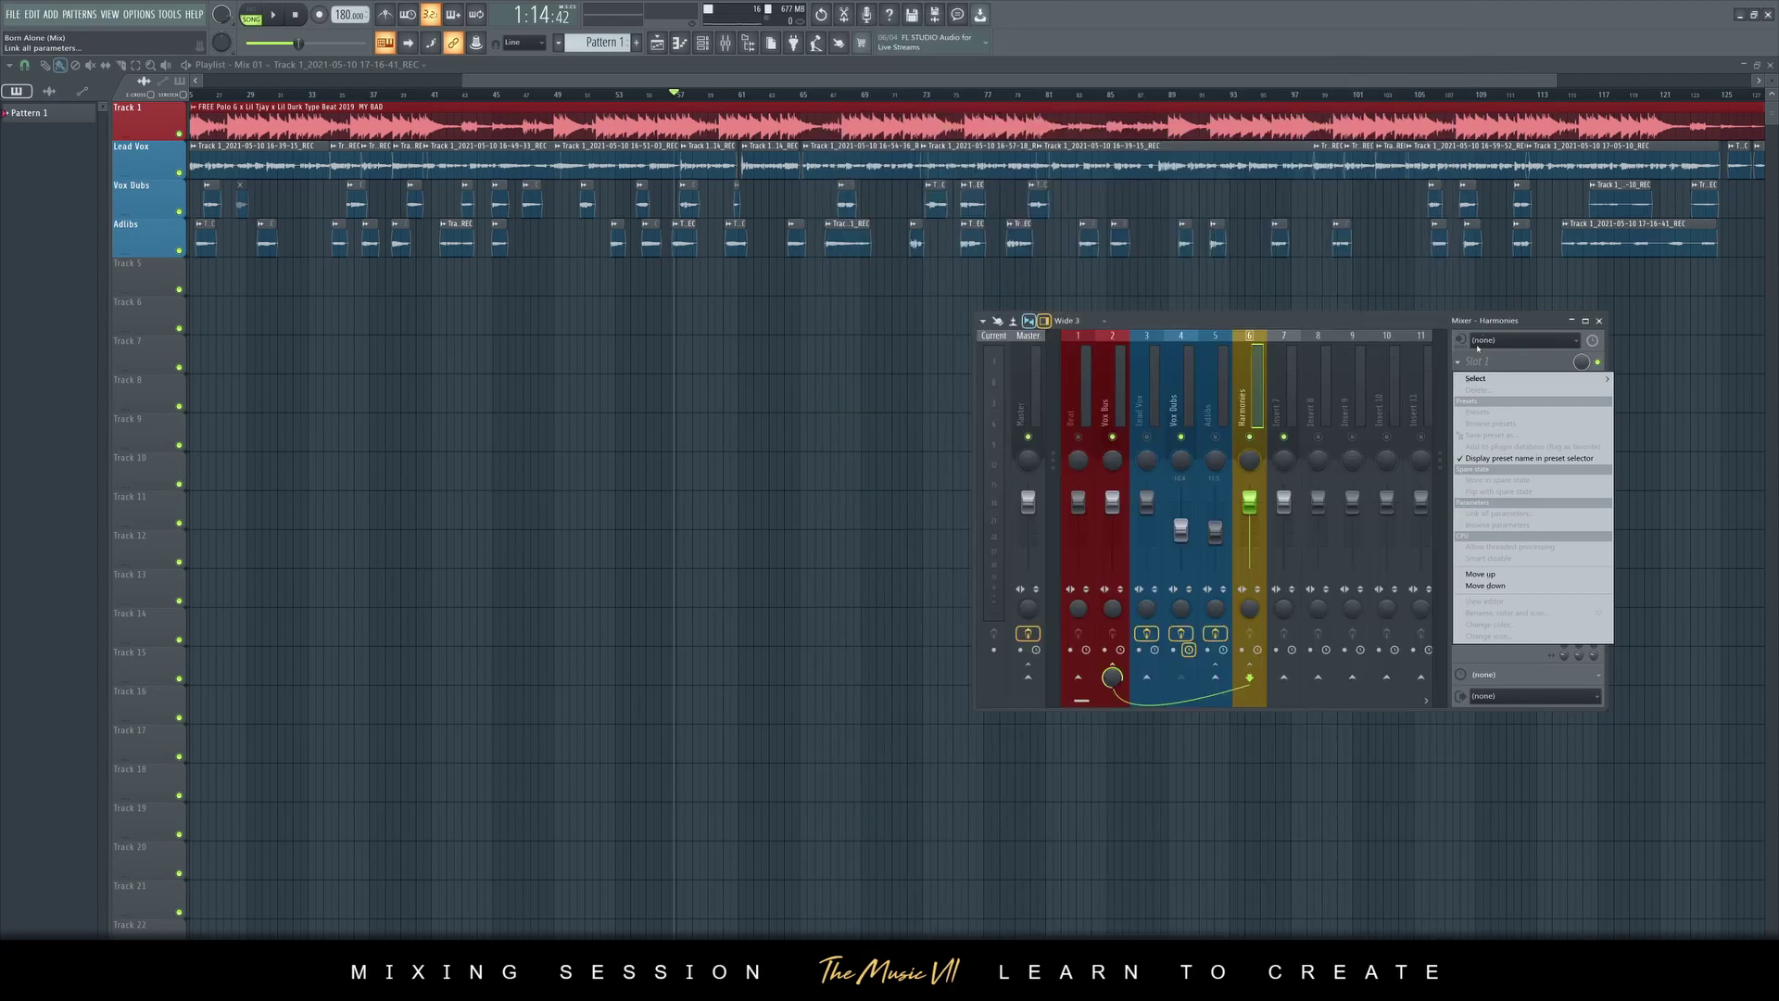
pyautogui.moveTo(1482, 378)
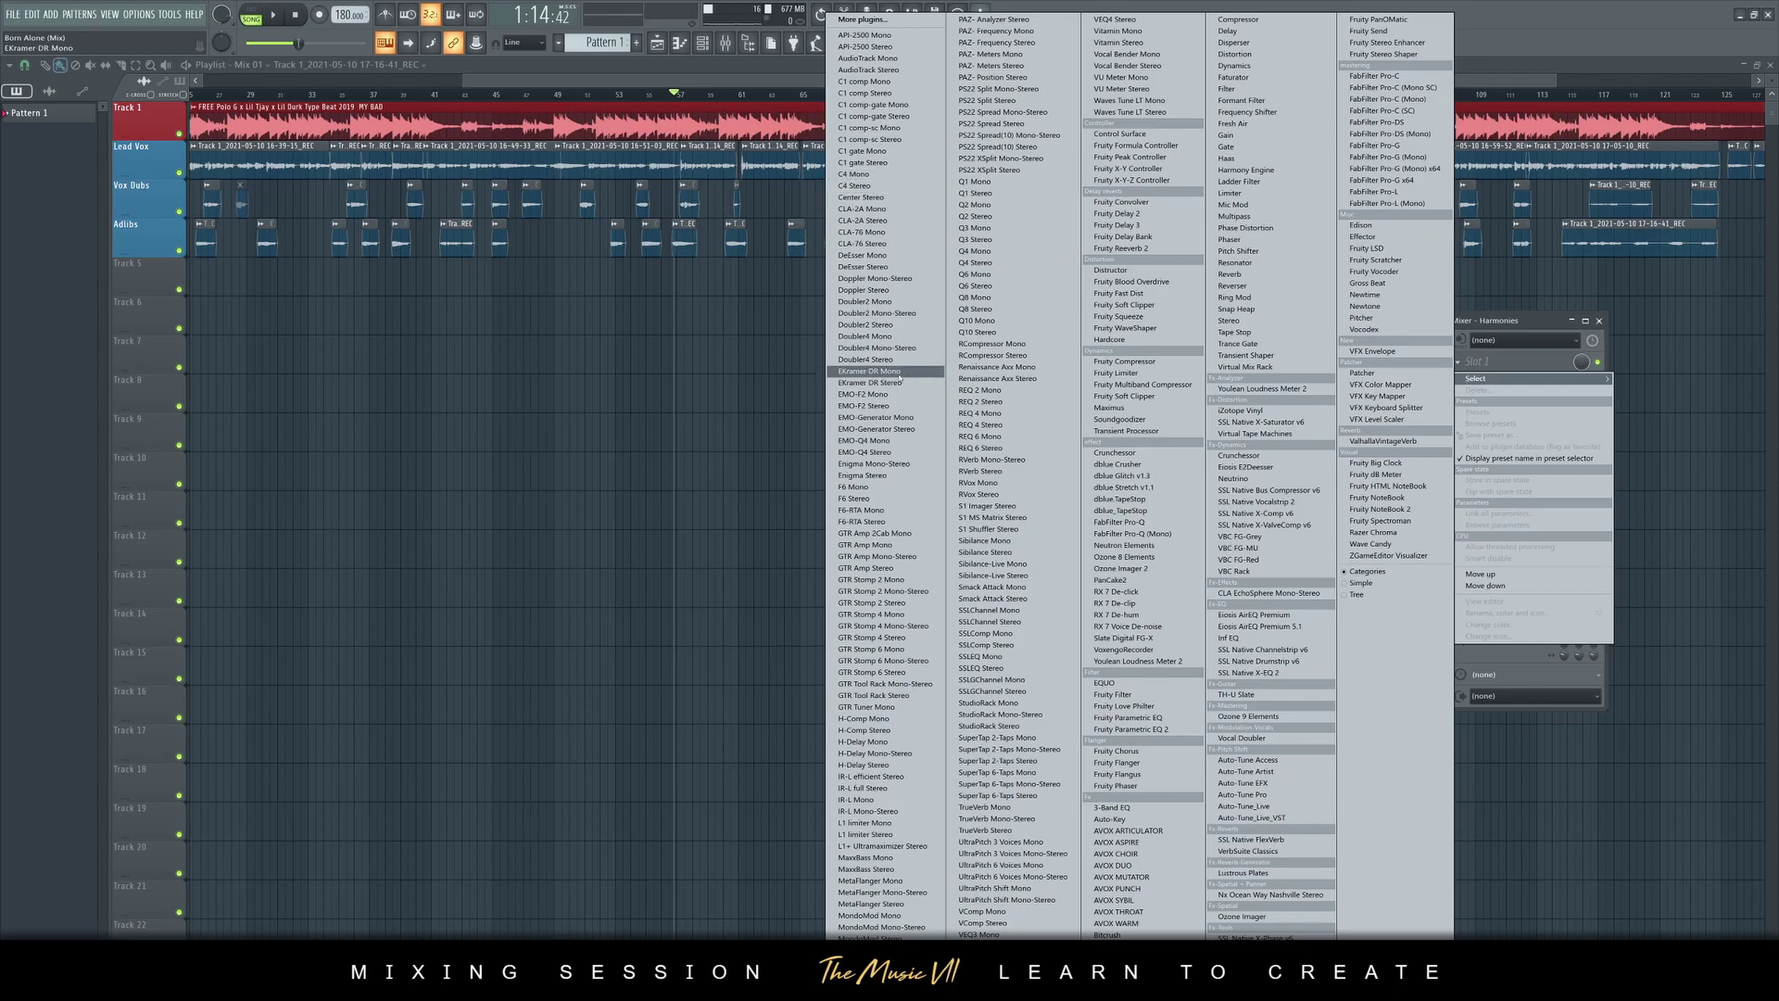
pyautogui.click(893, 245)
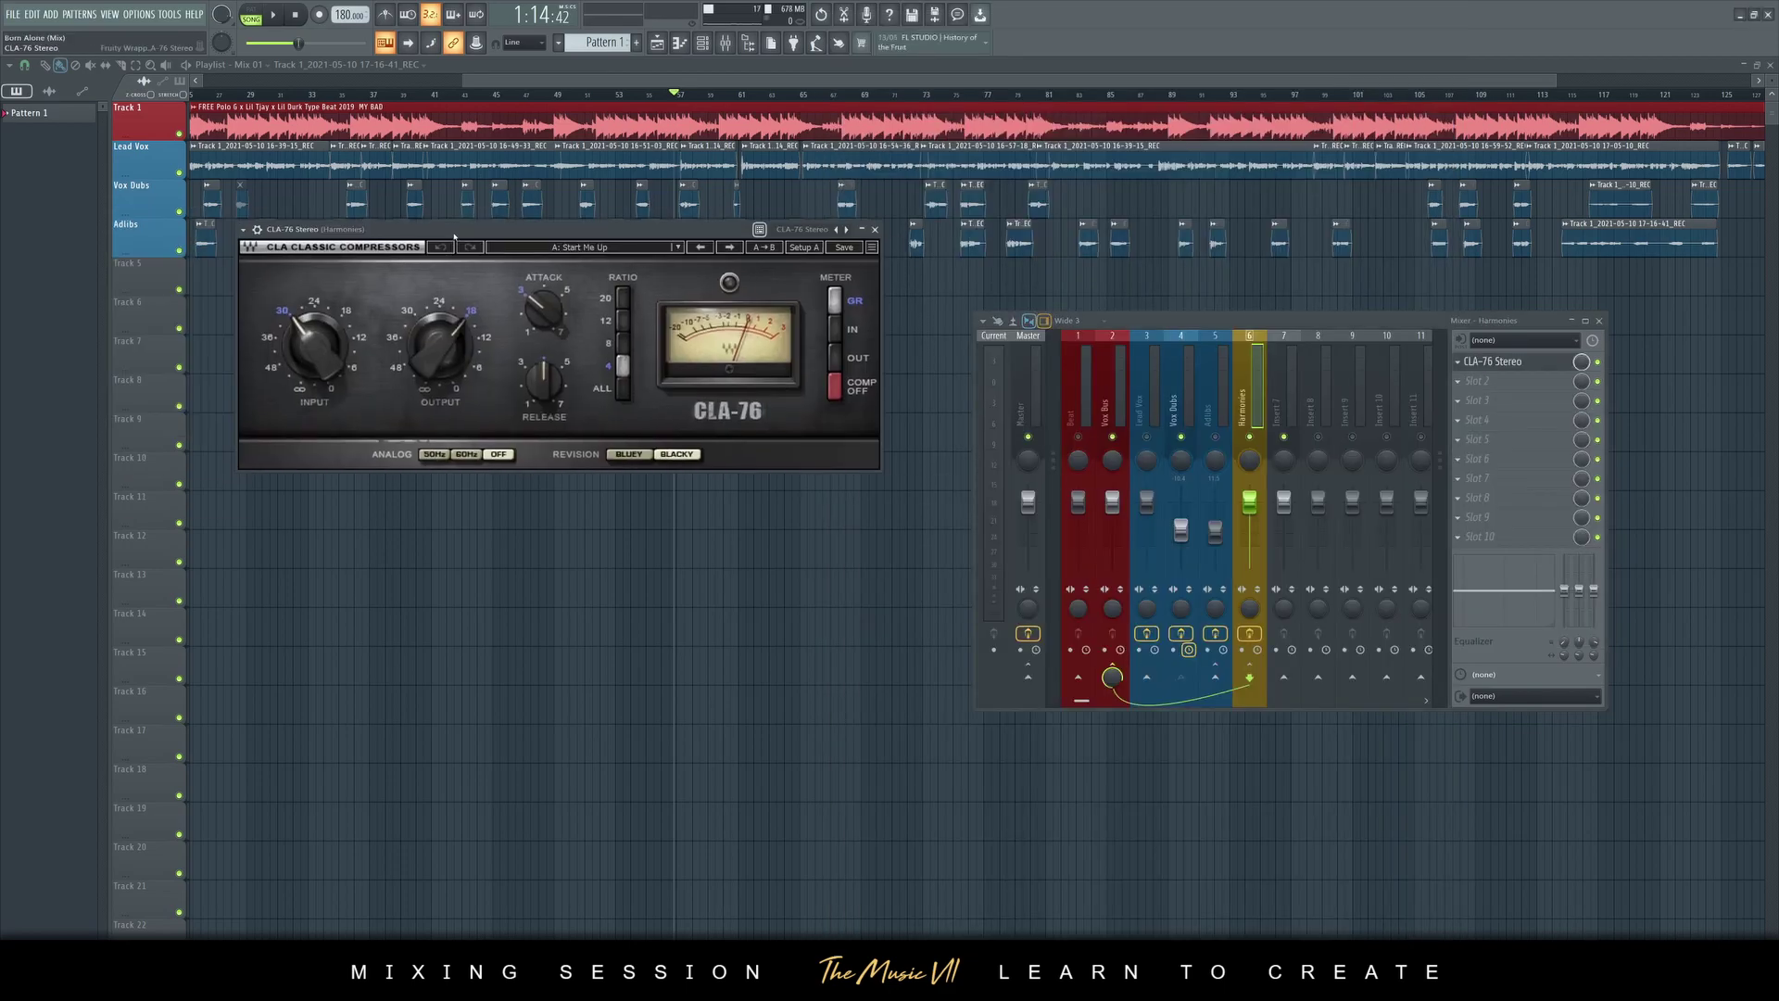
pyautogui.press('space')
pyautogui.click(622, 342)
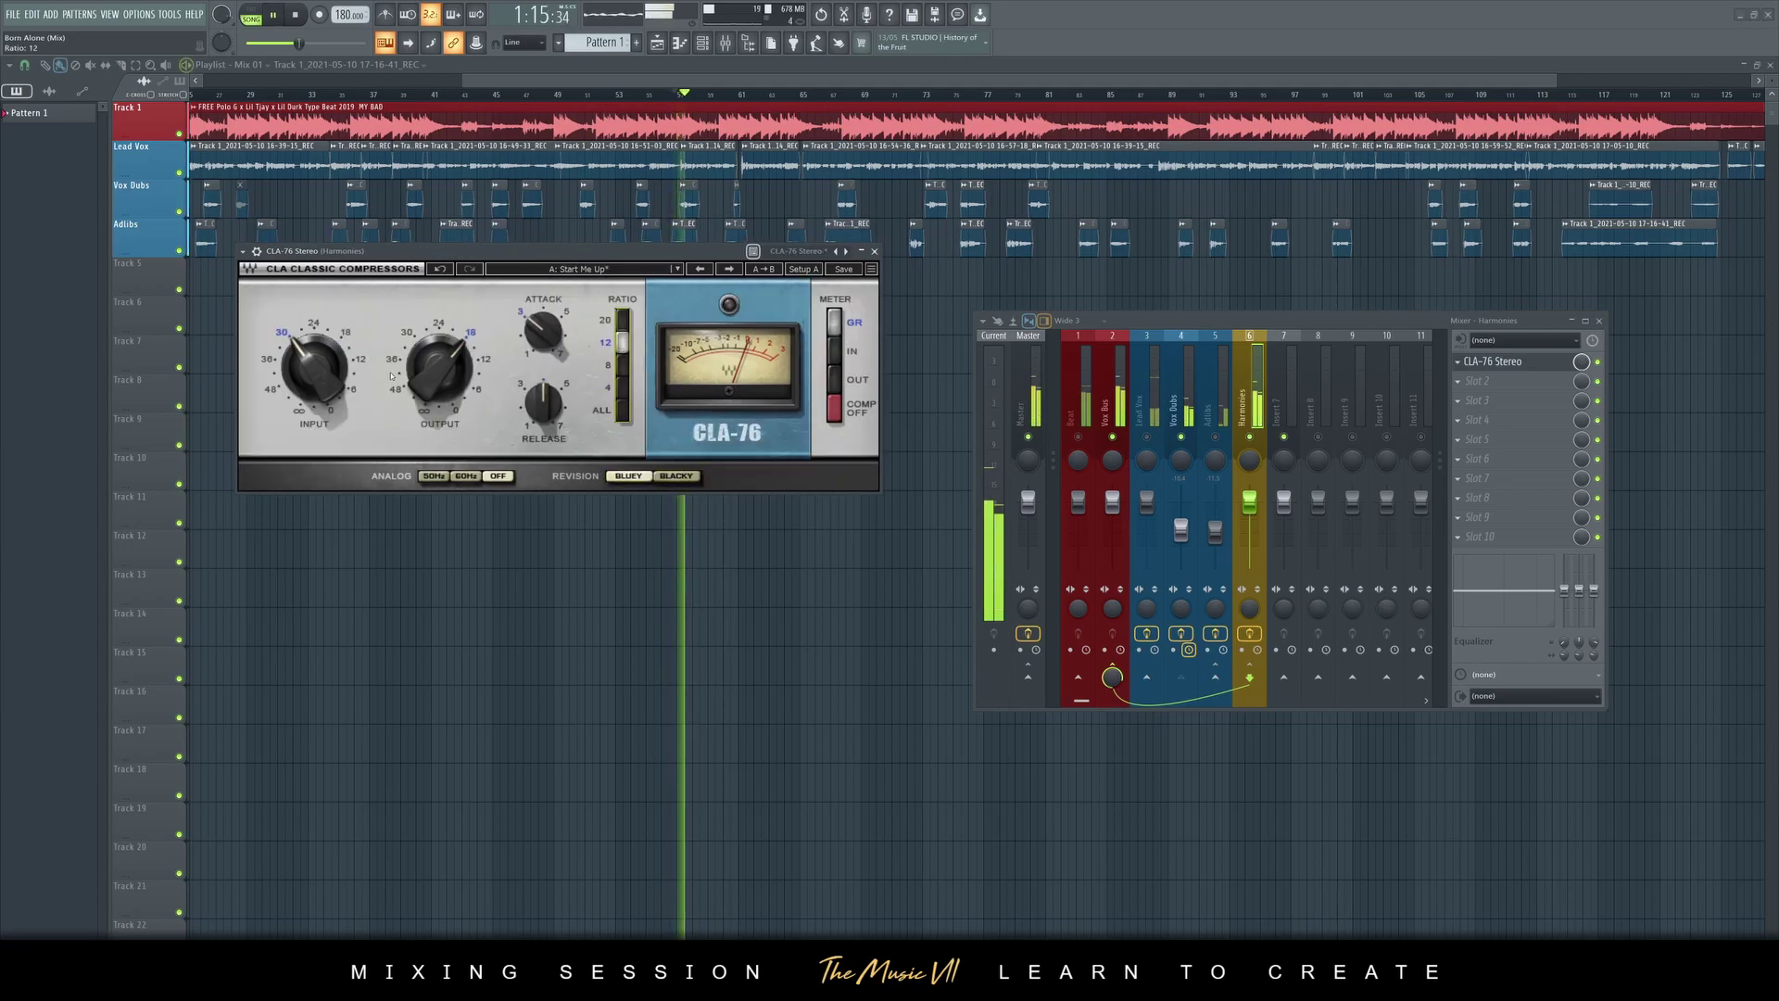
# Replay the section while raising the CLA-76 input to about -18 and lowering its output
pyautogui.press('space')
pyautogui.moveTo(429, 372); pyautogui.dragTo(429, 406)
pyautogui.press('space')
pyautogui.press('space')
pyautogui.press('space')
pyautogui.moveTo(306, 373); pyautogui.dragTo(306, 349)
pyautogui.moveTo(429, 370); pyautogui.dragTo(429, 389)
pyautogui.press('space')
pyautogui.press('space')
pyautogui.moveTo(291, 366); pyautogui.dragTo(291, 345)
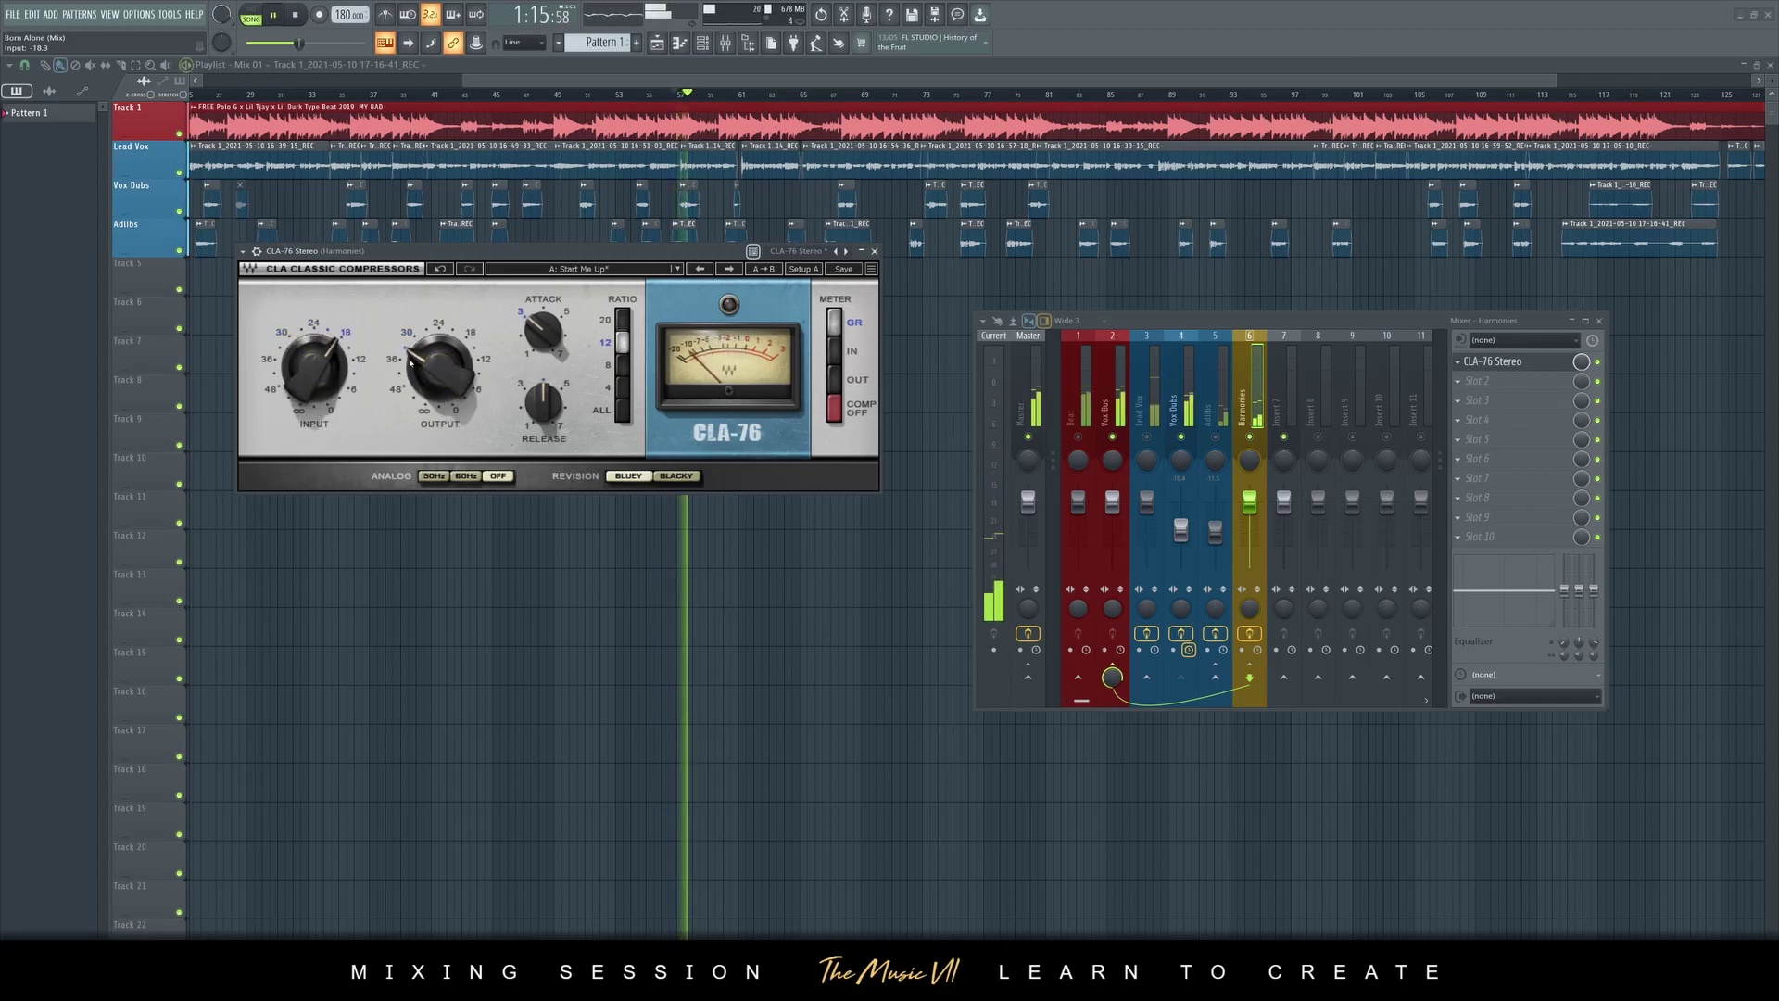
# Raise the CLA-76 input to about -12, set output to about -33 and ratio to 20, and adjust attack and release
pyautogui.press('space')
pyautogui.press('space')
pyautogui.moveTo(429, 370); pyautogui.dragTo(430, 358)
pyautogui.moveTo(306, 369); pyautogui.dragTo(306, 359)
pyautogui.press('space')
pyautogui.moveTo(430, 372); pyautogui.dragTo(430, 383)
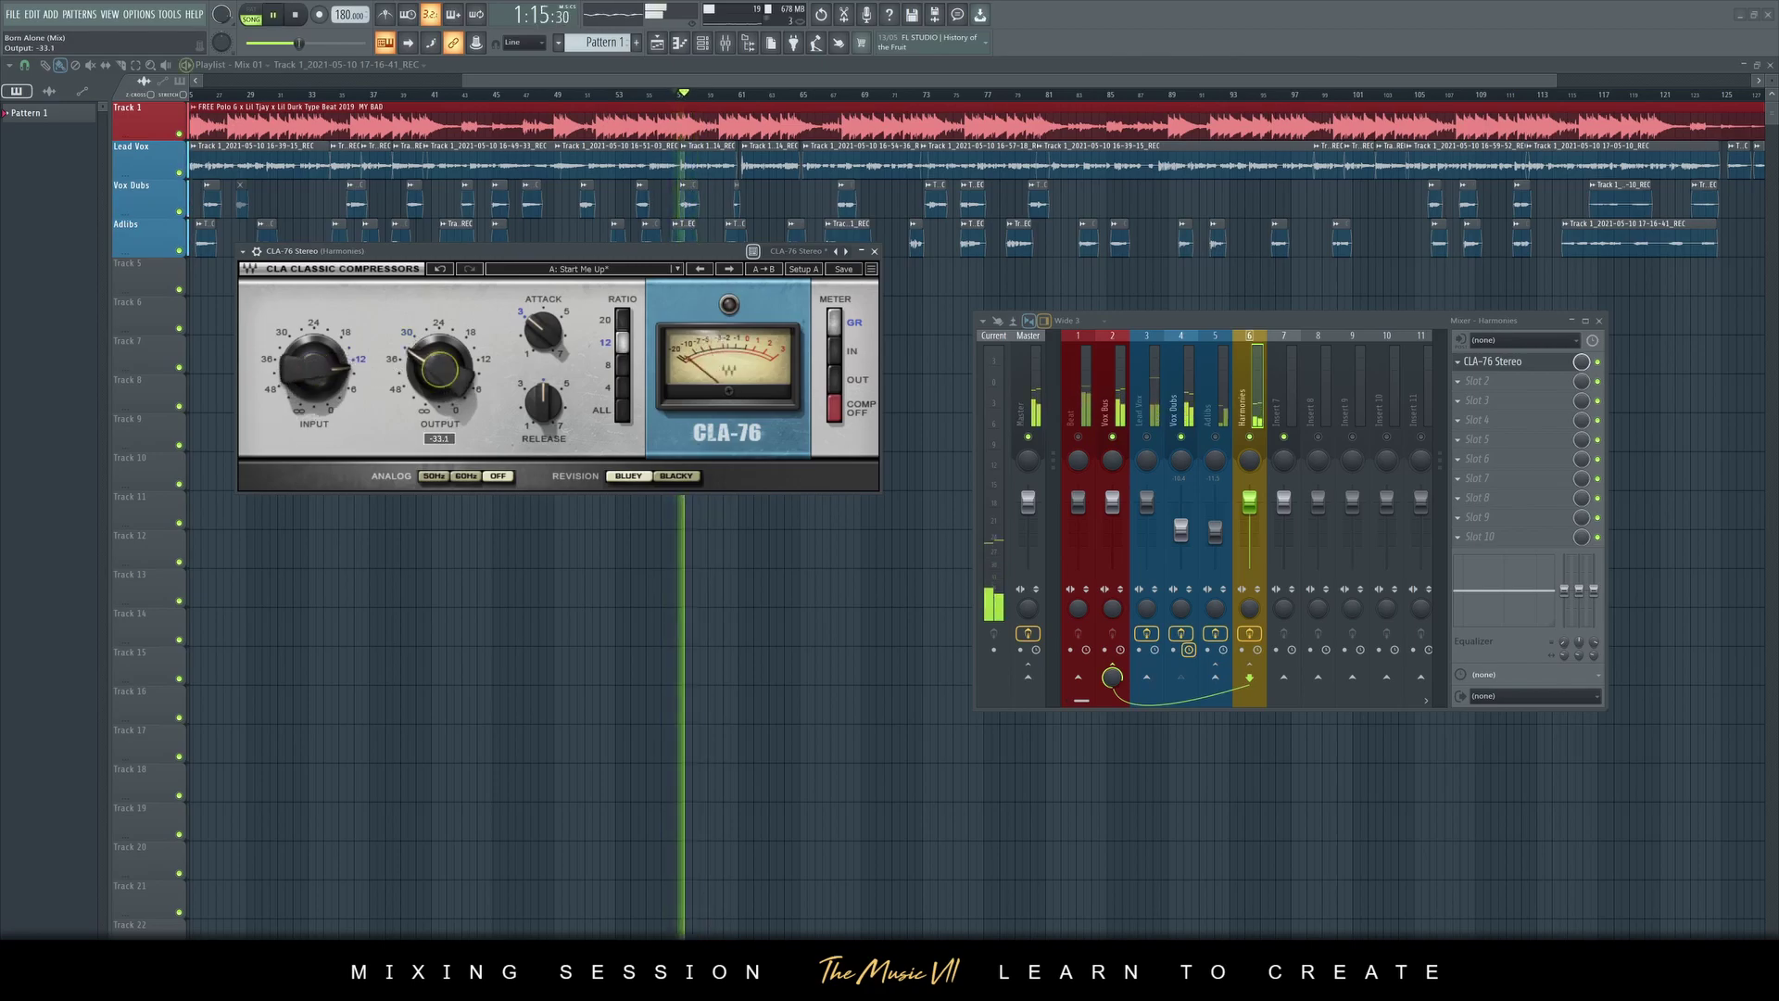
pyautogui.press('space')
pyautogui.press('space')
pyautogui.press('space')
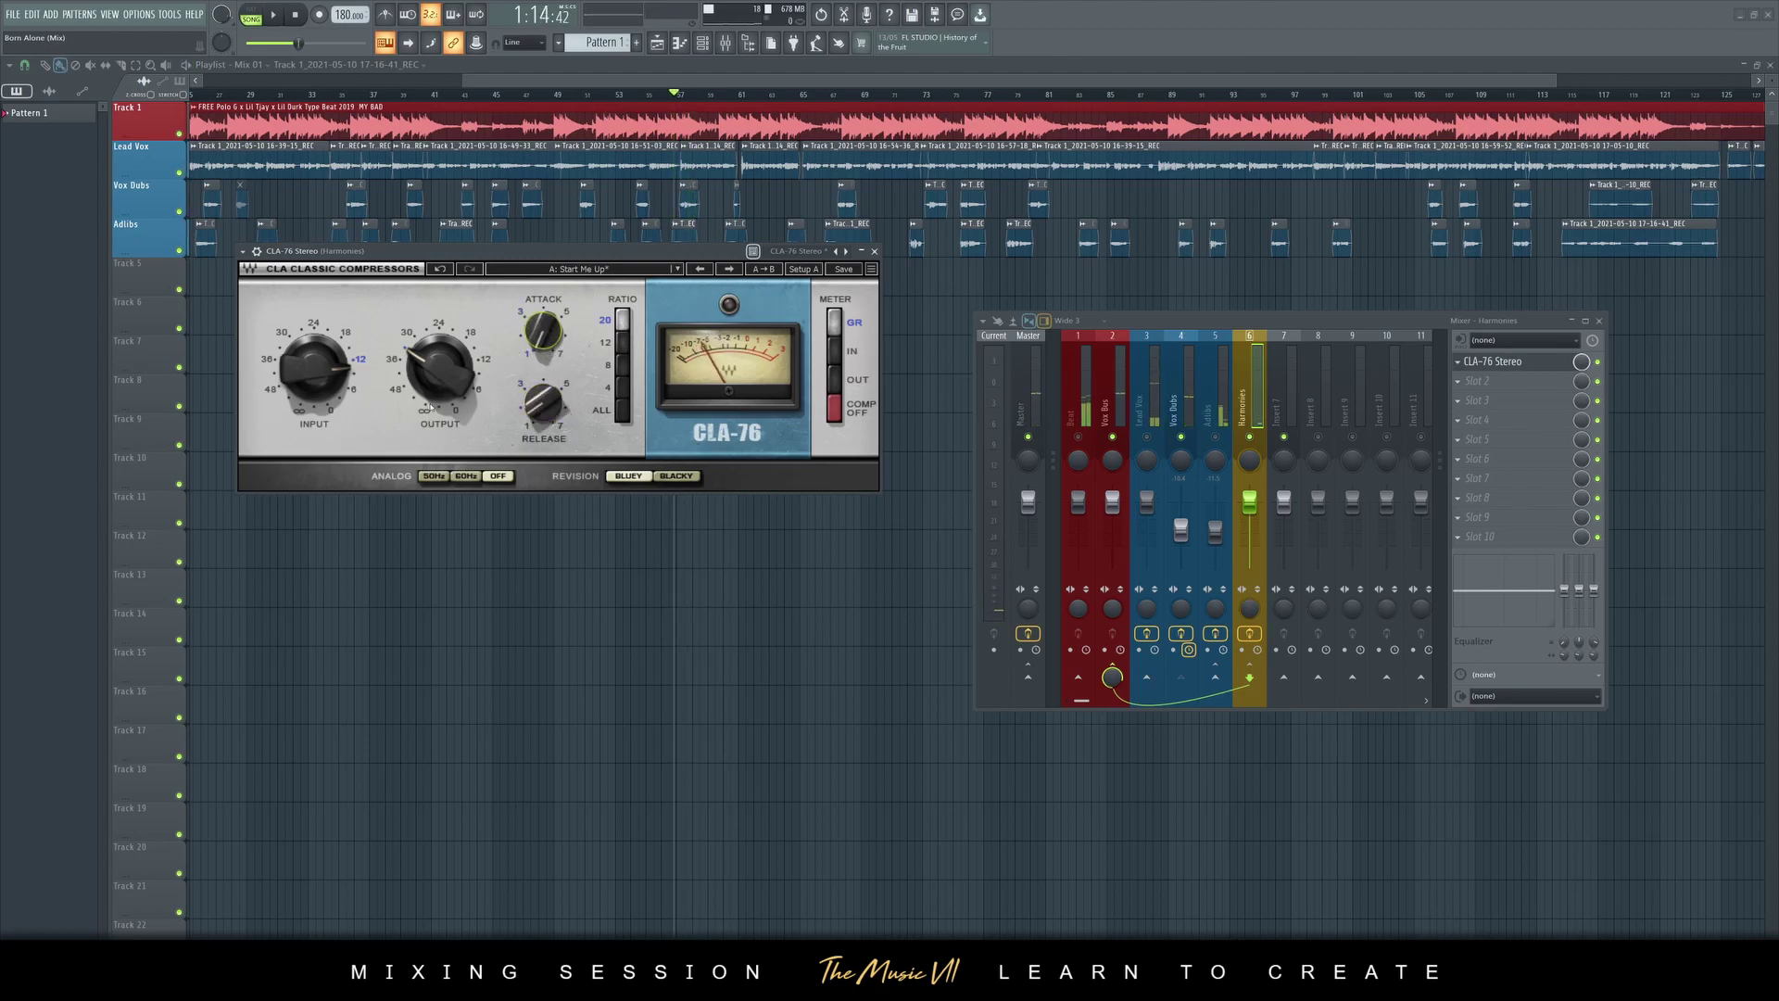
# Play from about bar 35, compare the section with Harmonies muted and unmuted, and adjust the track's stereo separation
pyautogui.click(352, 98)
pyautogui.press('space')
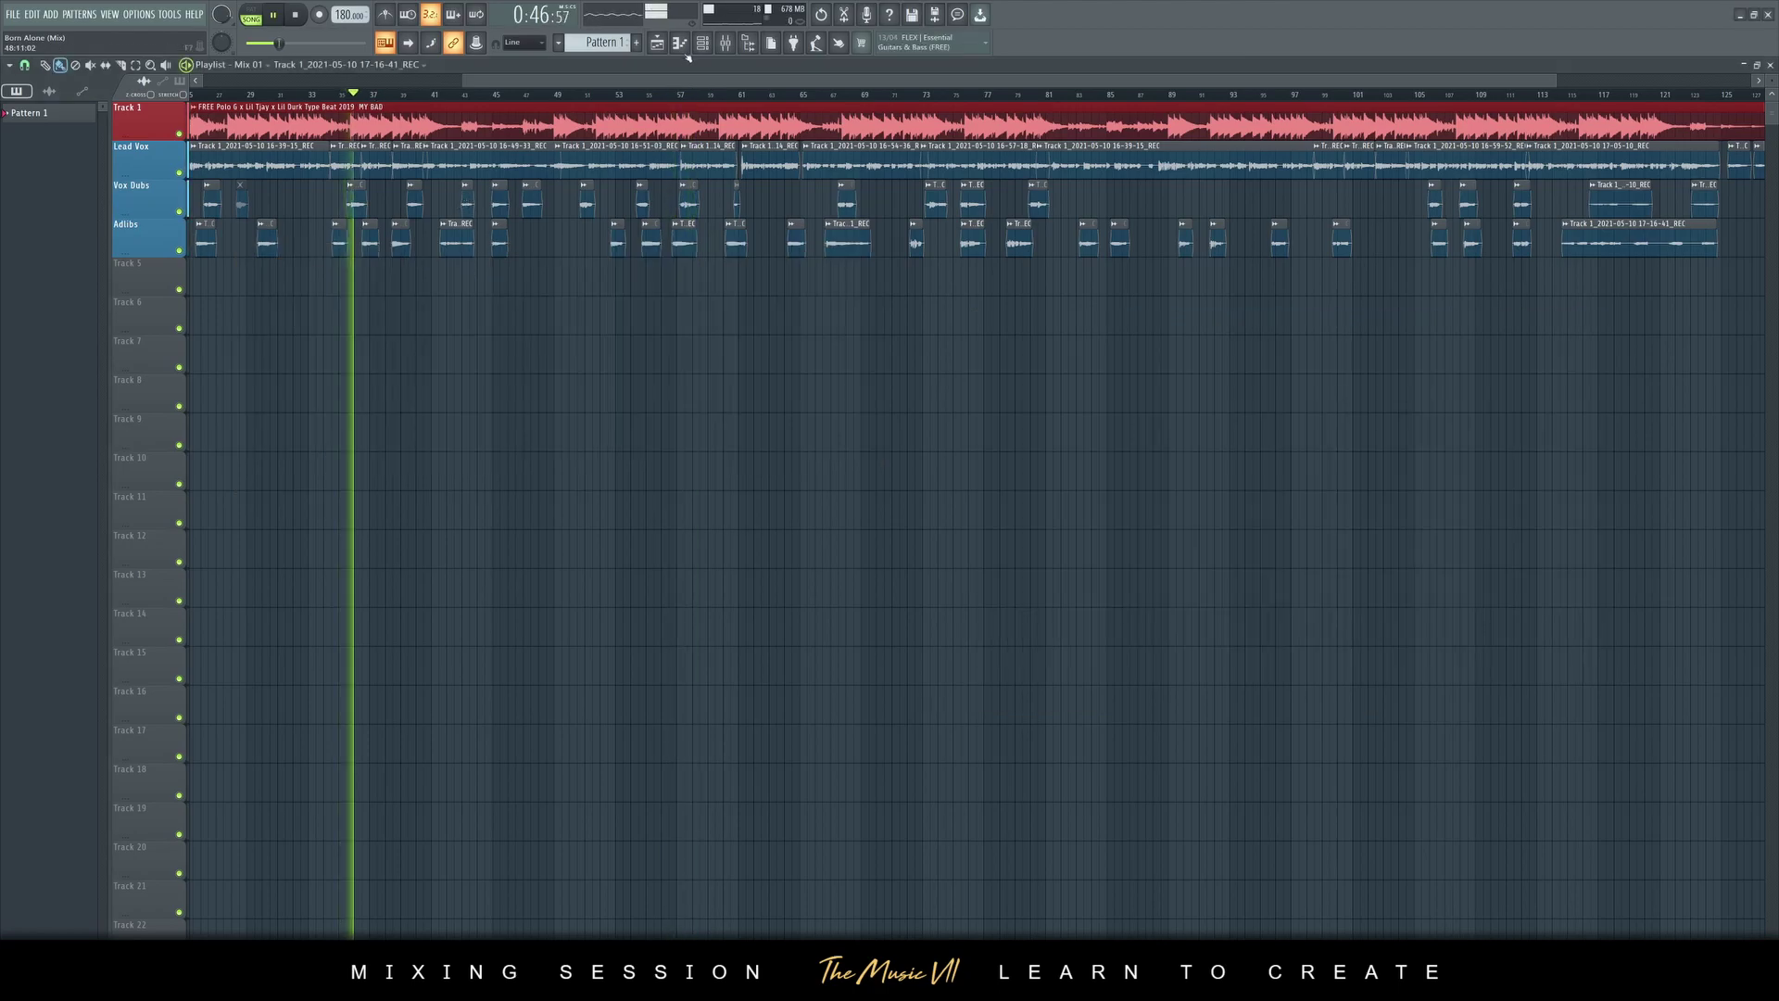
pyautogui.press('F9')
pyautogui.press('space')
pyautogui.press('space')
pyautogui.click(1251, 435)
pyautogui.click(1251, 436)
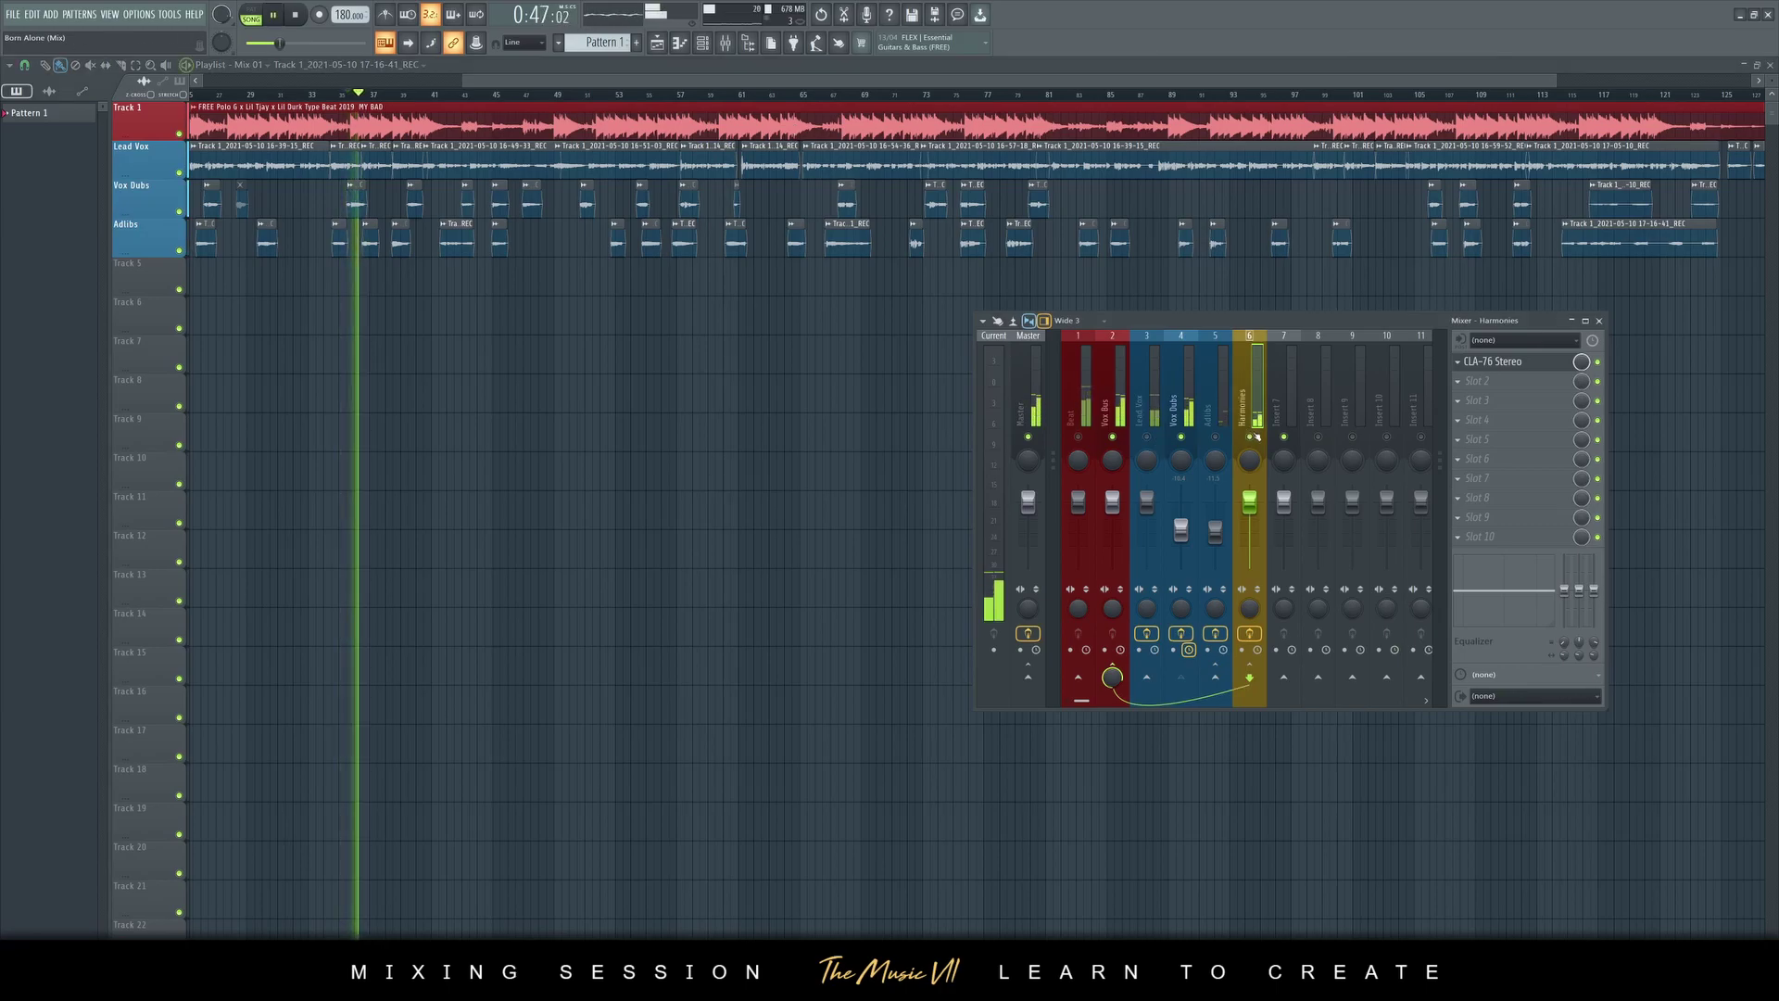
pyautogui.press('space')
pyautogui.press('space')
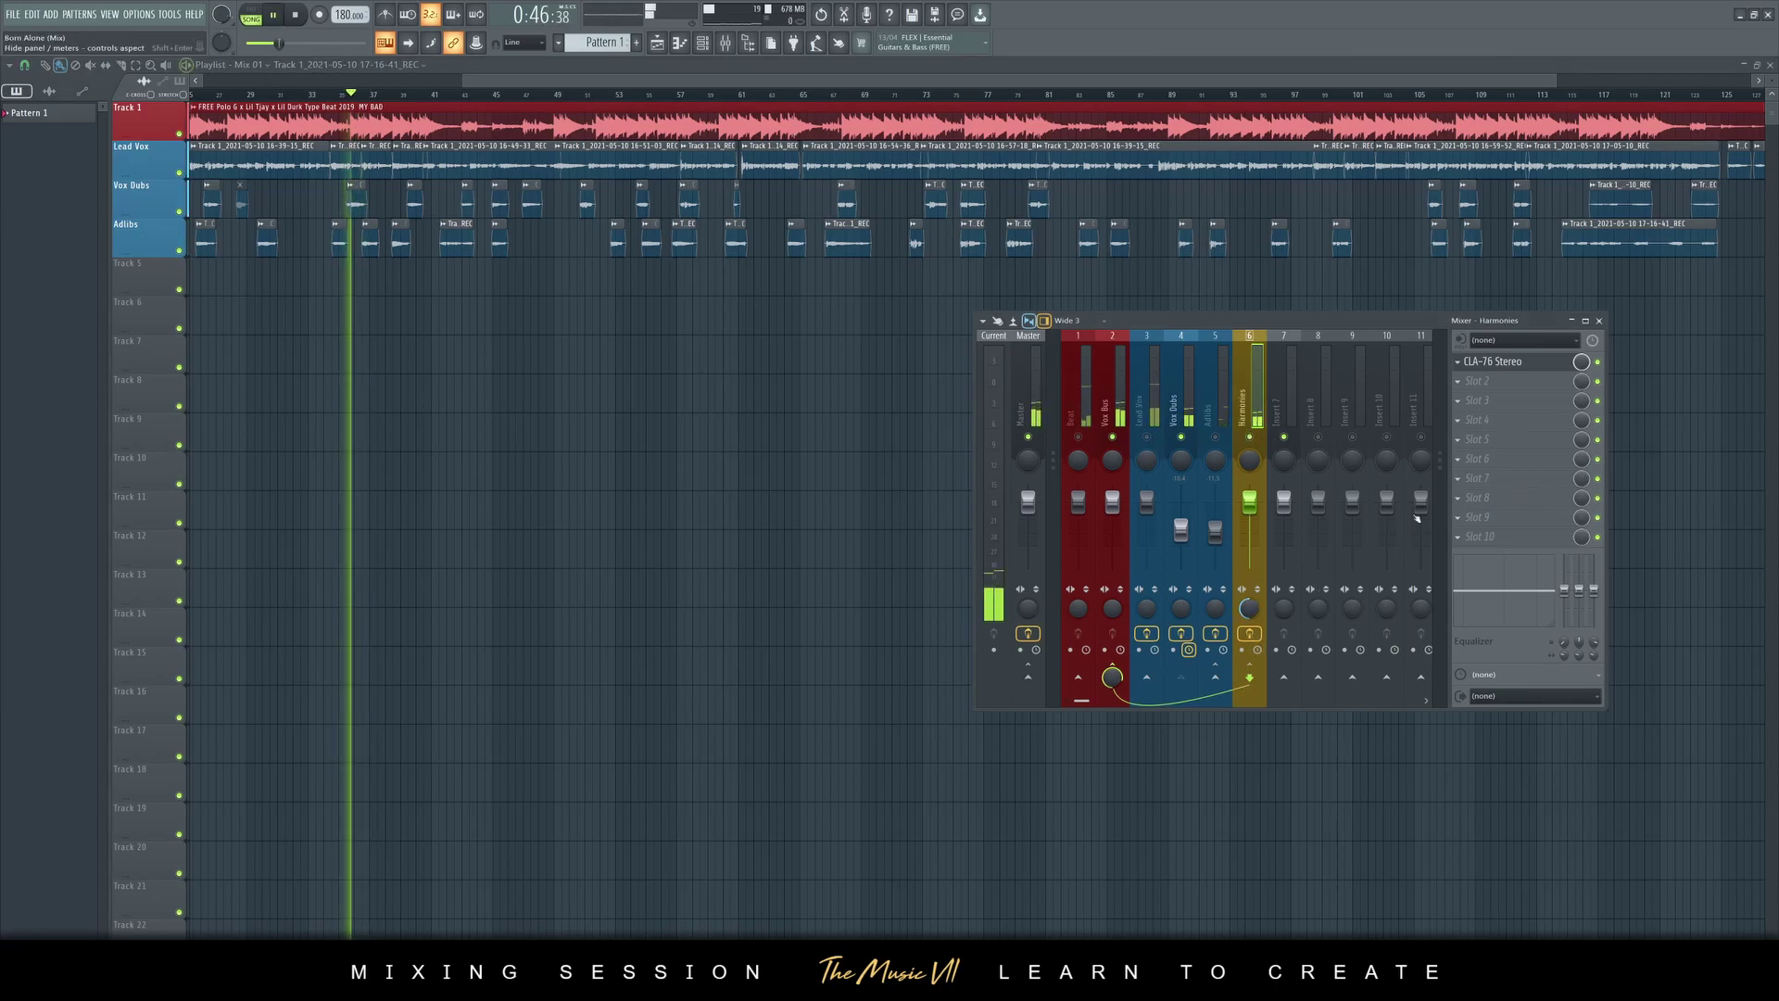
# Play from about bar 20 and bring Lead Vox and Adlibs back into playback
pyautogui.click(483, 98)
pyautogui.moveTo(483, 81); pyautogui.dragTo(432, 81)
pyautogui.click(486, 95)
pyautogui.click(725, 42)
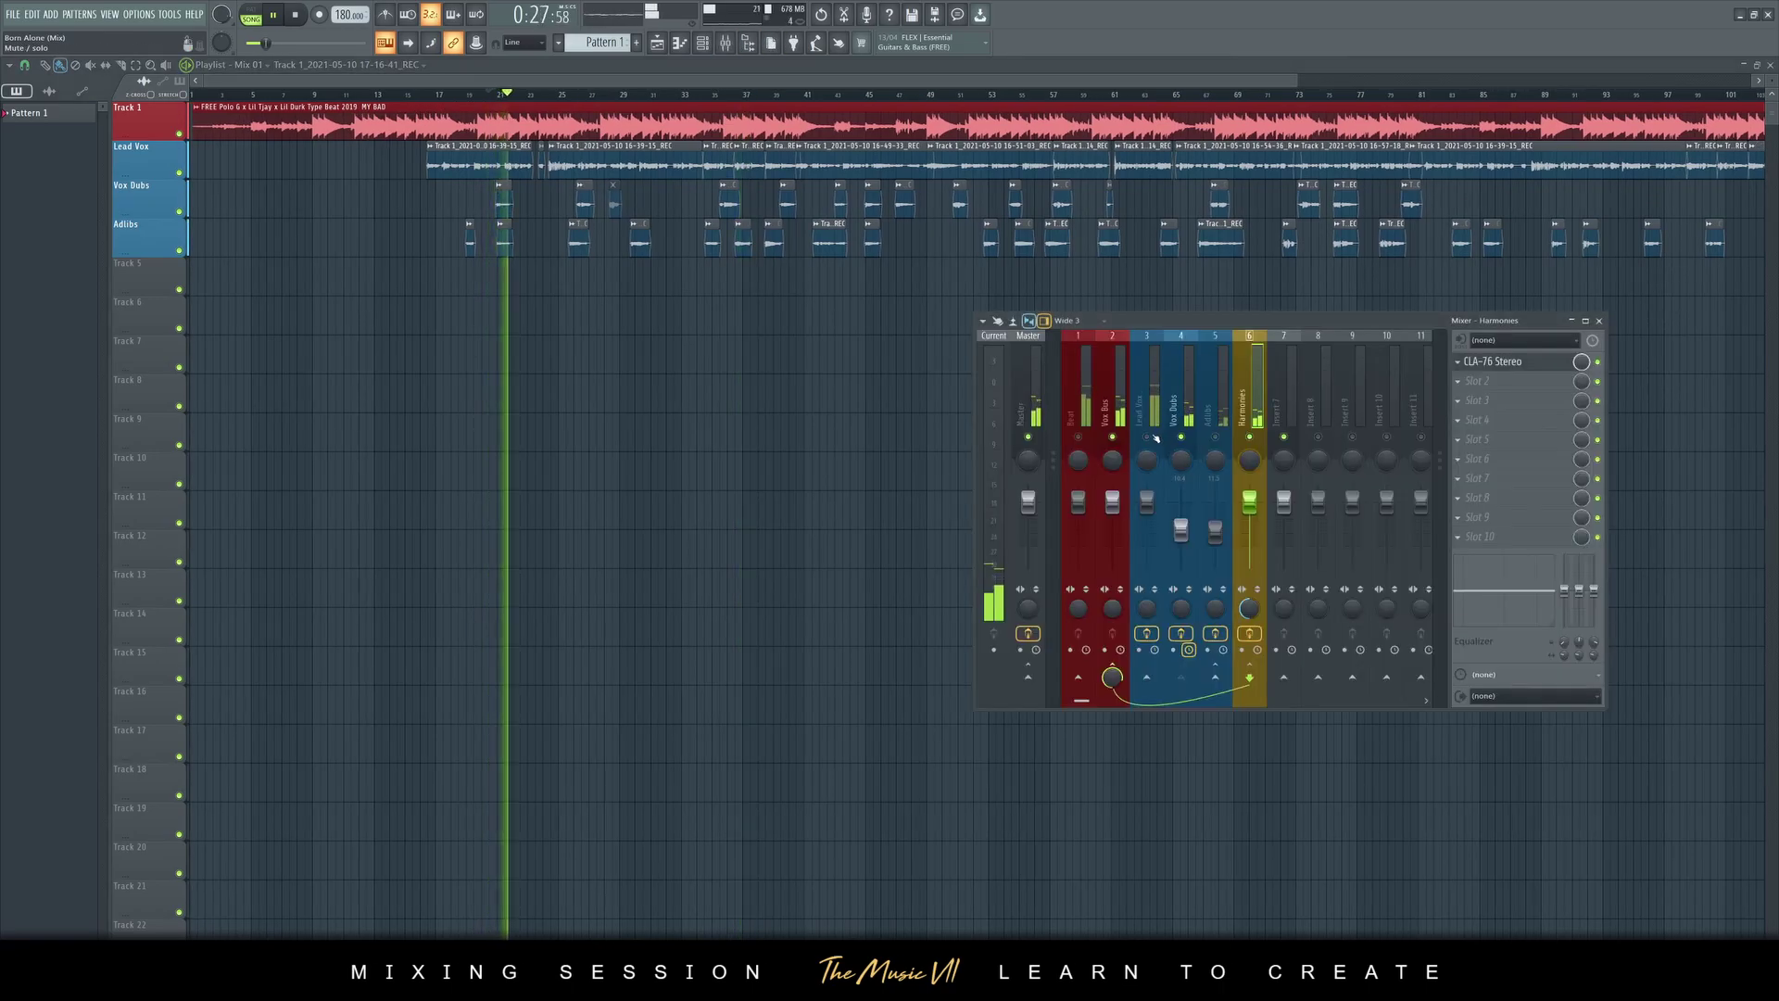
pyautogui.click(1119, 401)
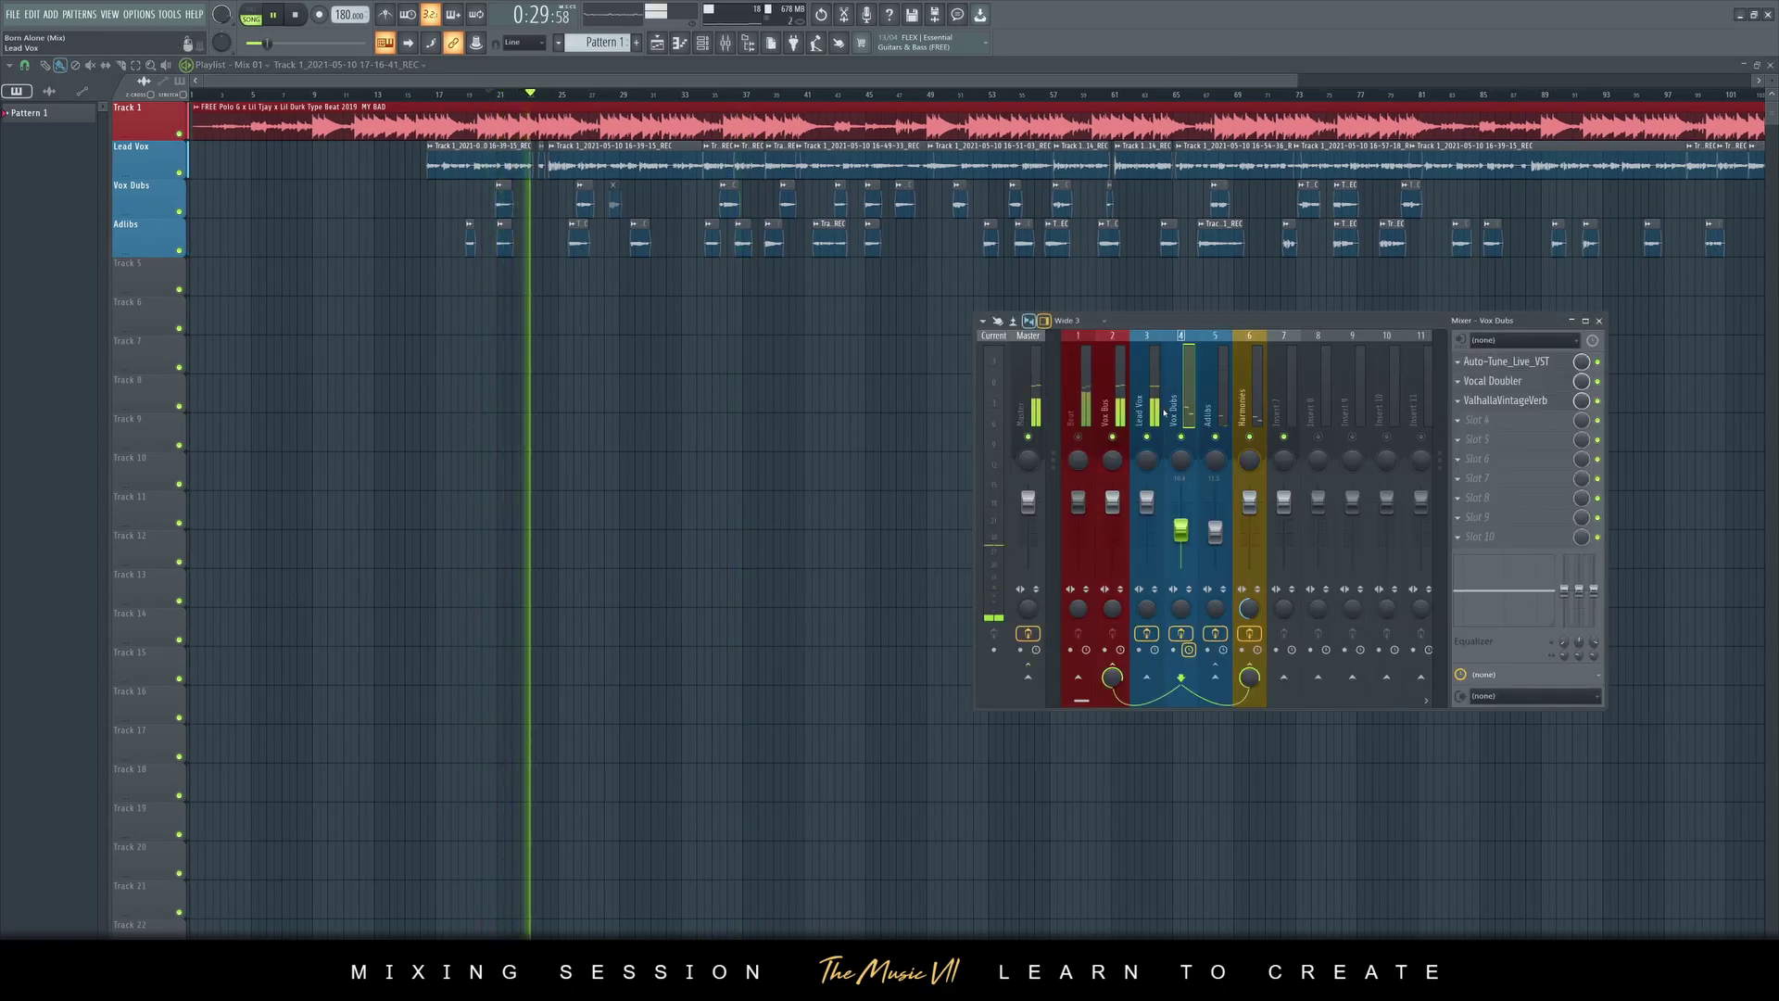
# Lower the Harmonies fader to roughly match the Vox Dubs fader and save the project
pyautogui.click(1251, 505)
pyautogui.moveTo(1252, 509); pyautogui.dragTo(1251, 519)
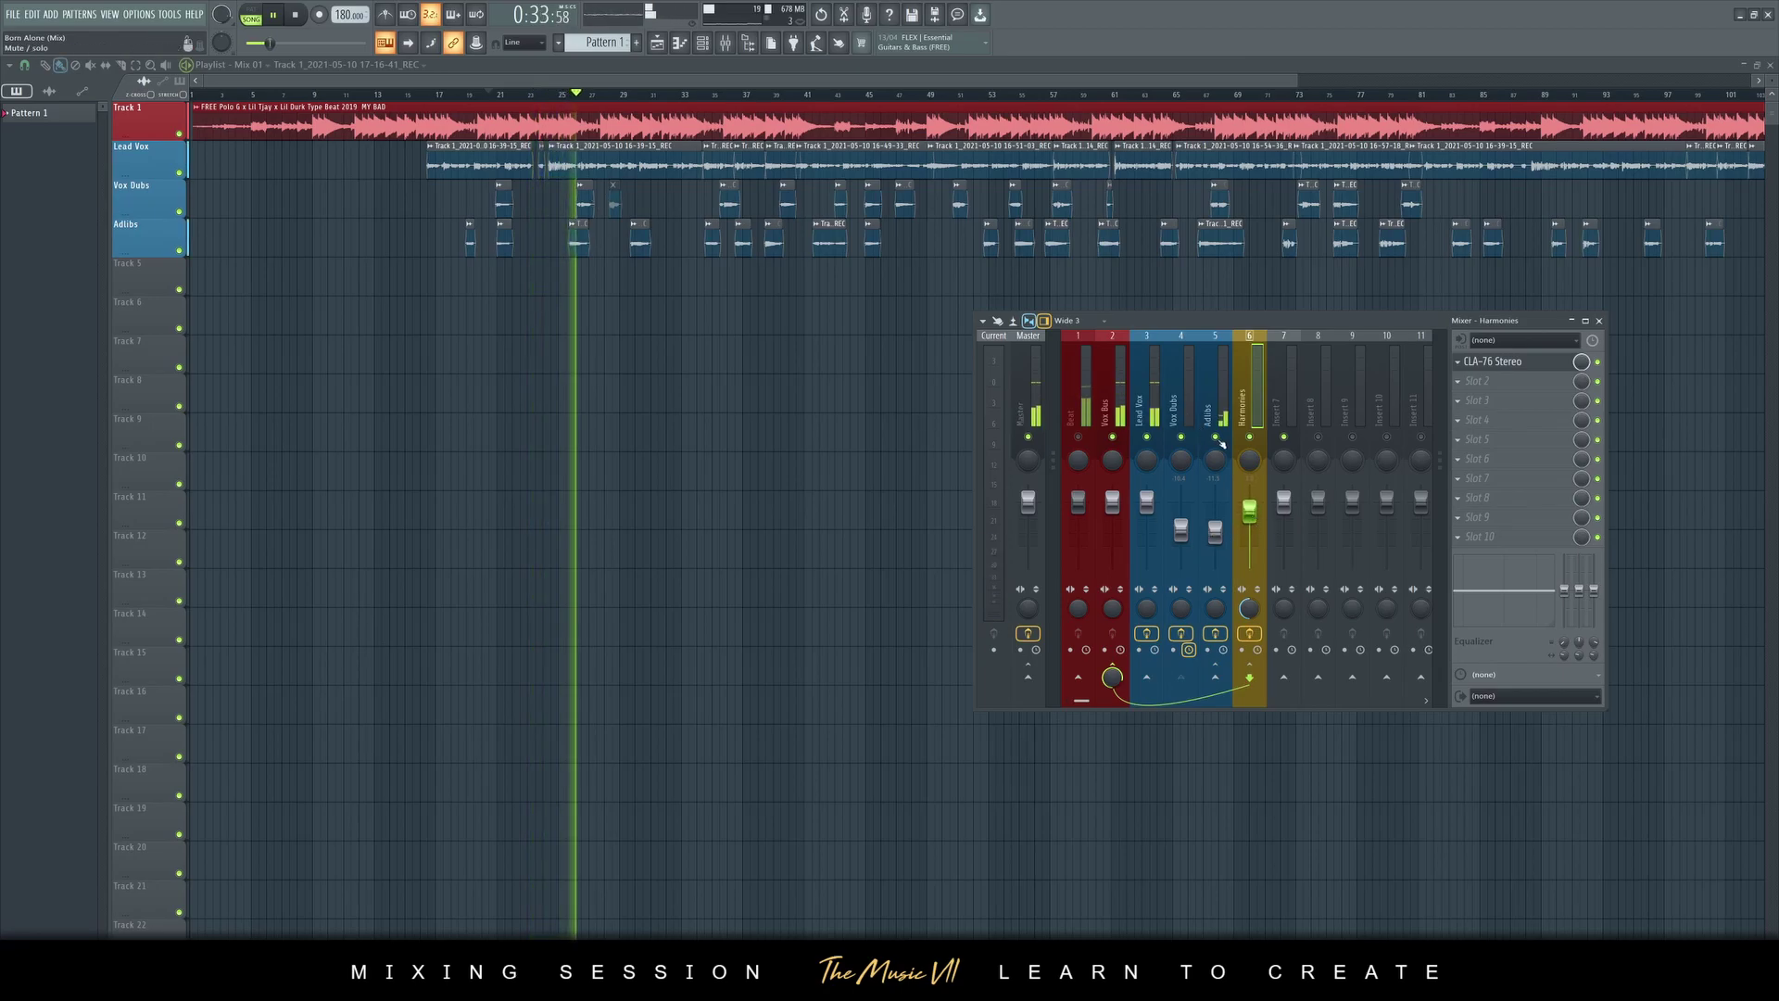
pyautogui.moveTo(1250, 509); pyautogui.dragTo(1250, 525)
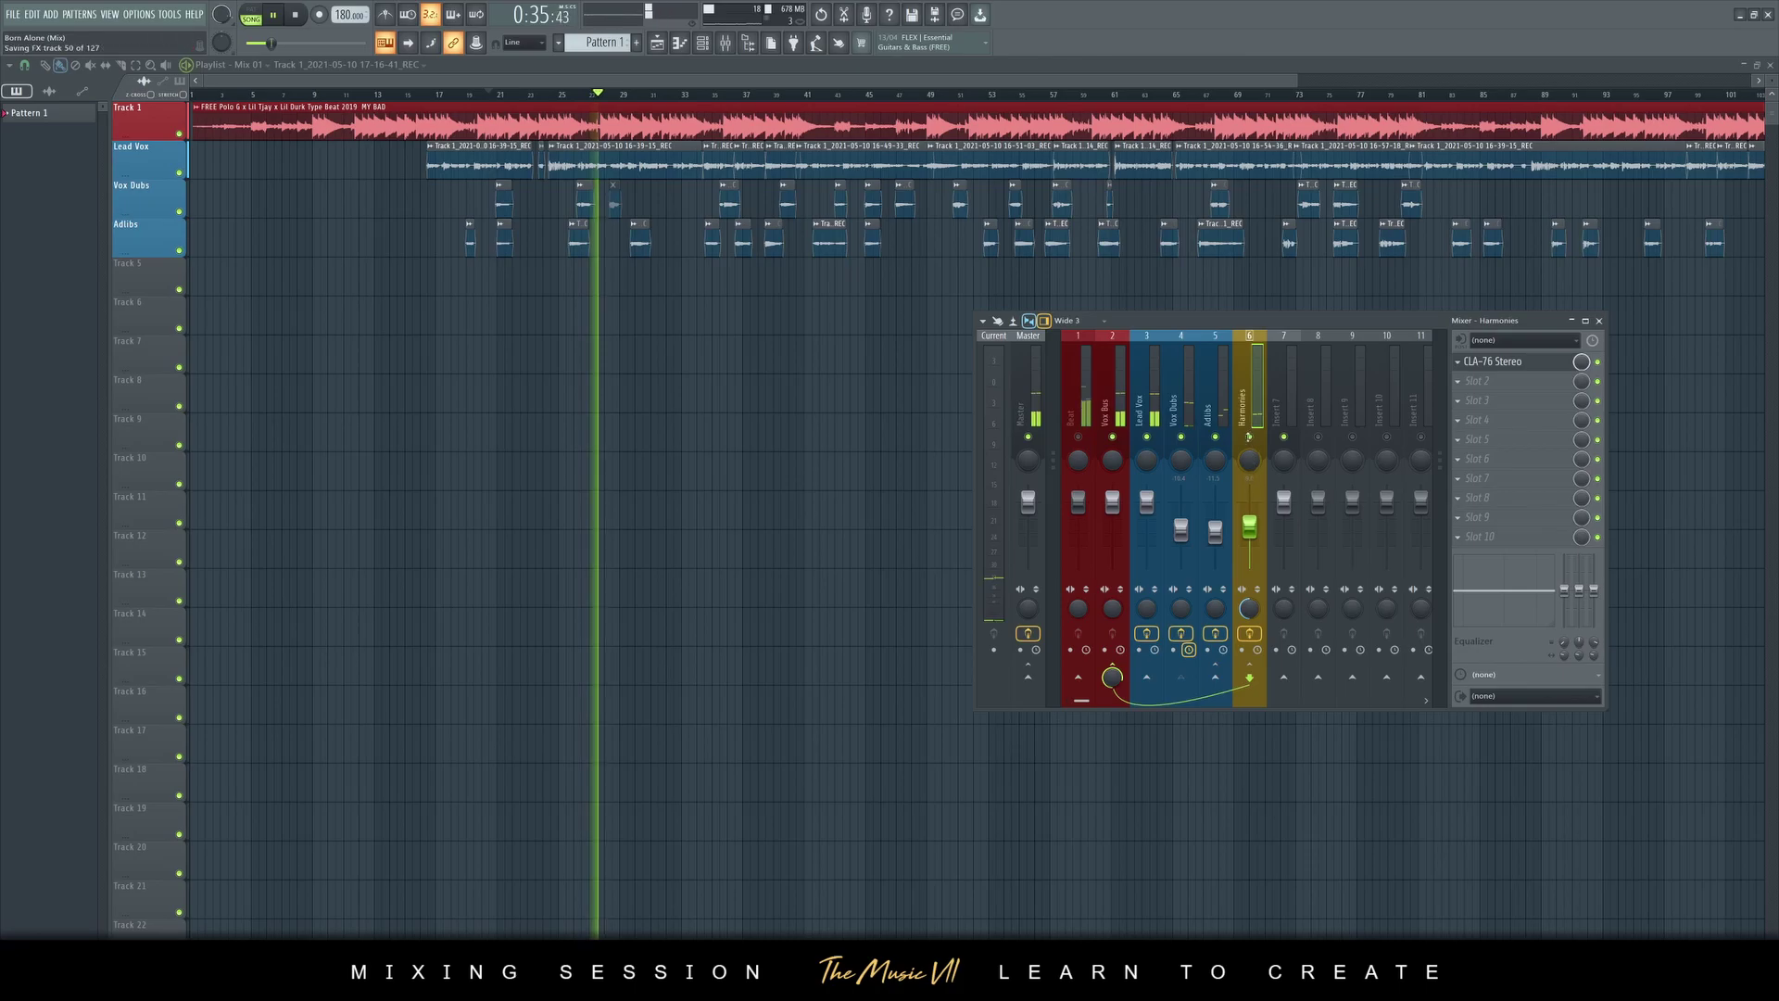
pyautogui.click(1149, 412)
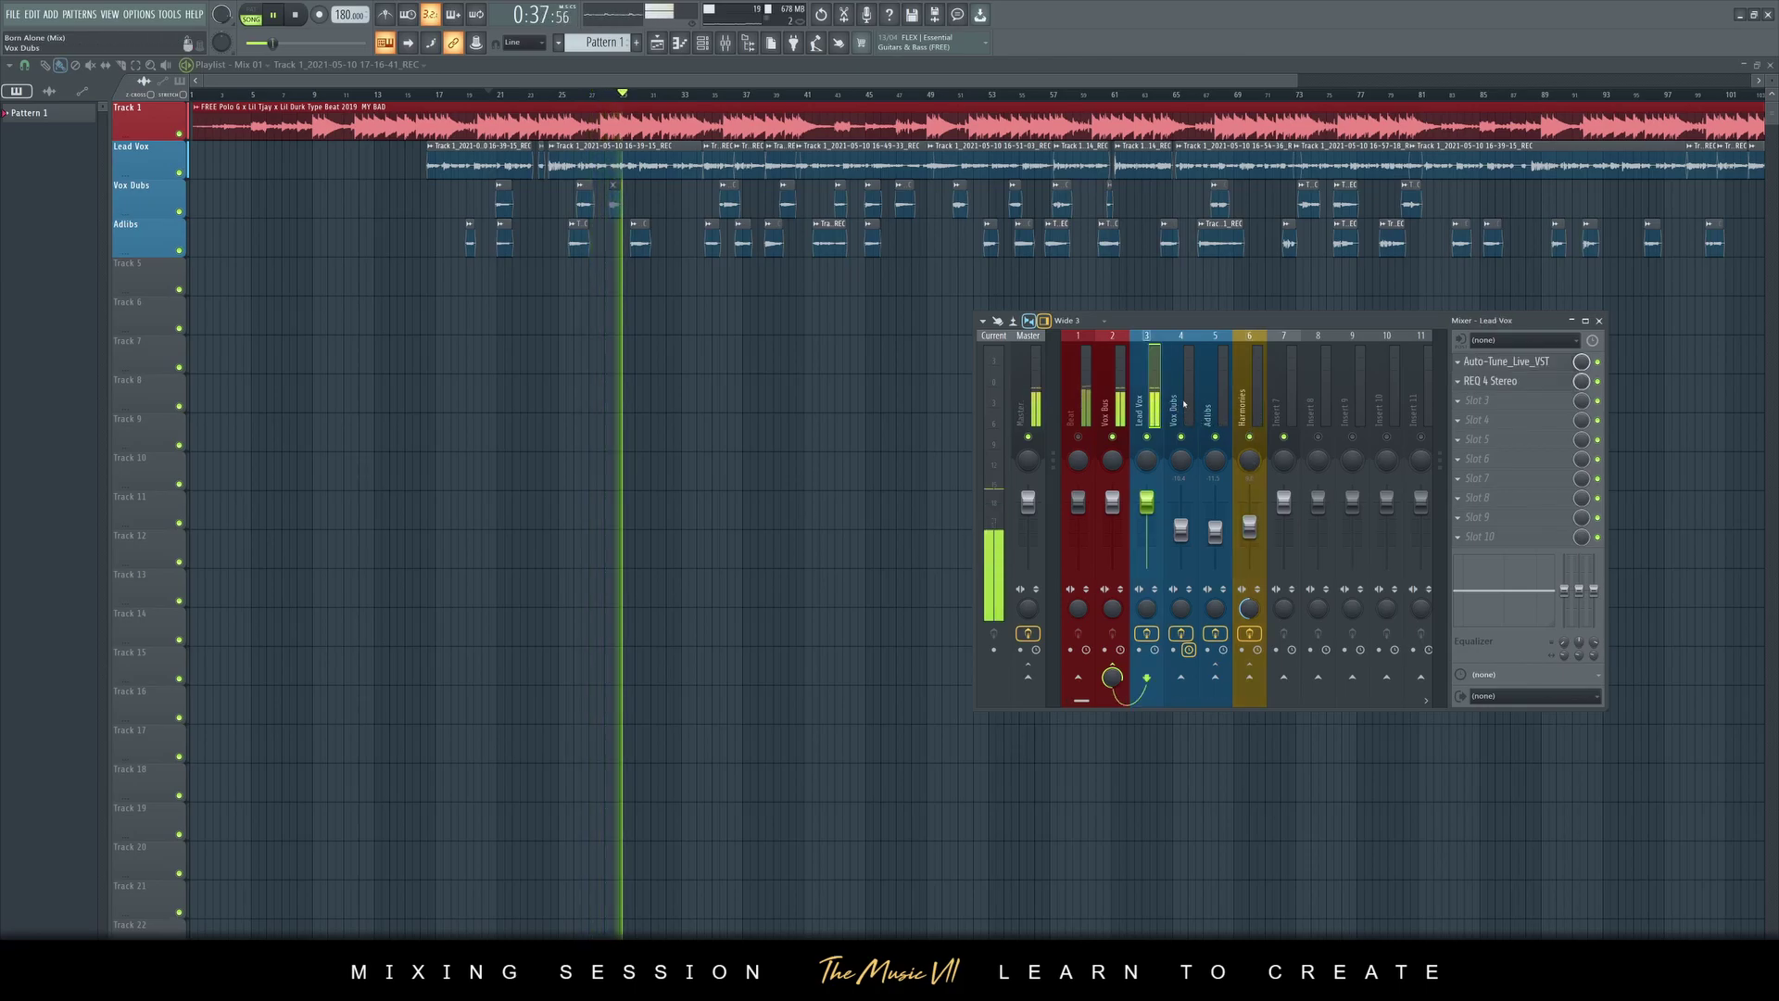
pyautogui.click(1247, 412)
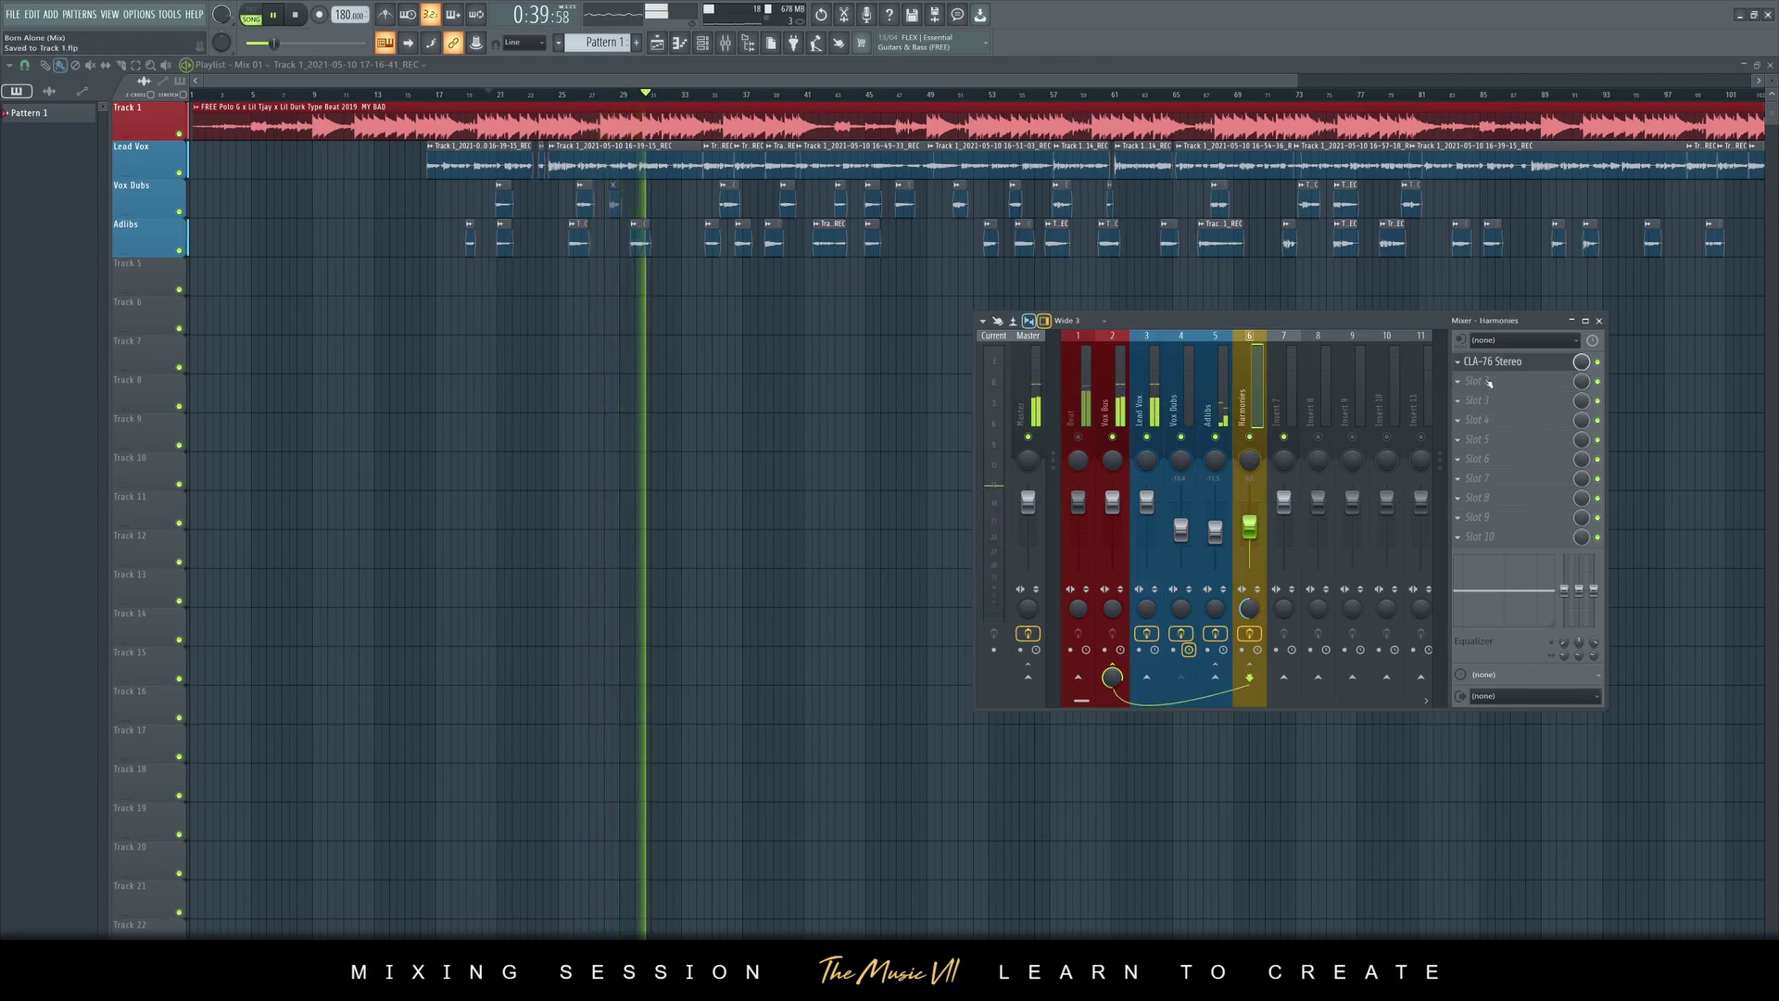
# Play from about bar 35, lower Harmonies slightly to about -9.8 dB, check Vox Dubs and Adlibs, and stop playback
pyautogui.click(714, 96)
pyautogui.press('F9')
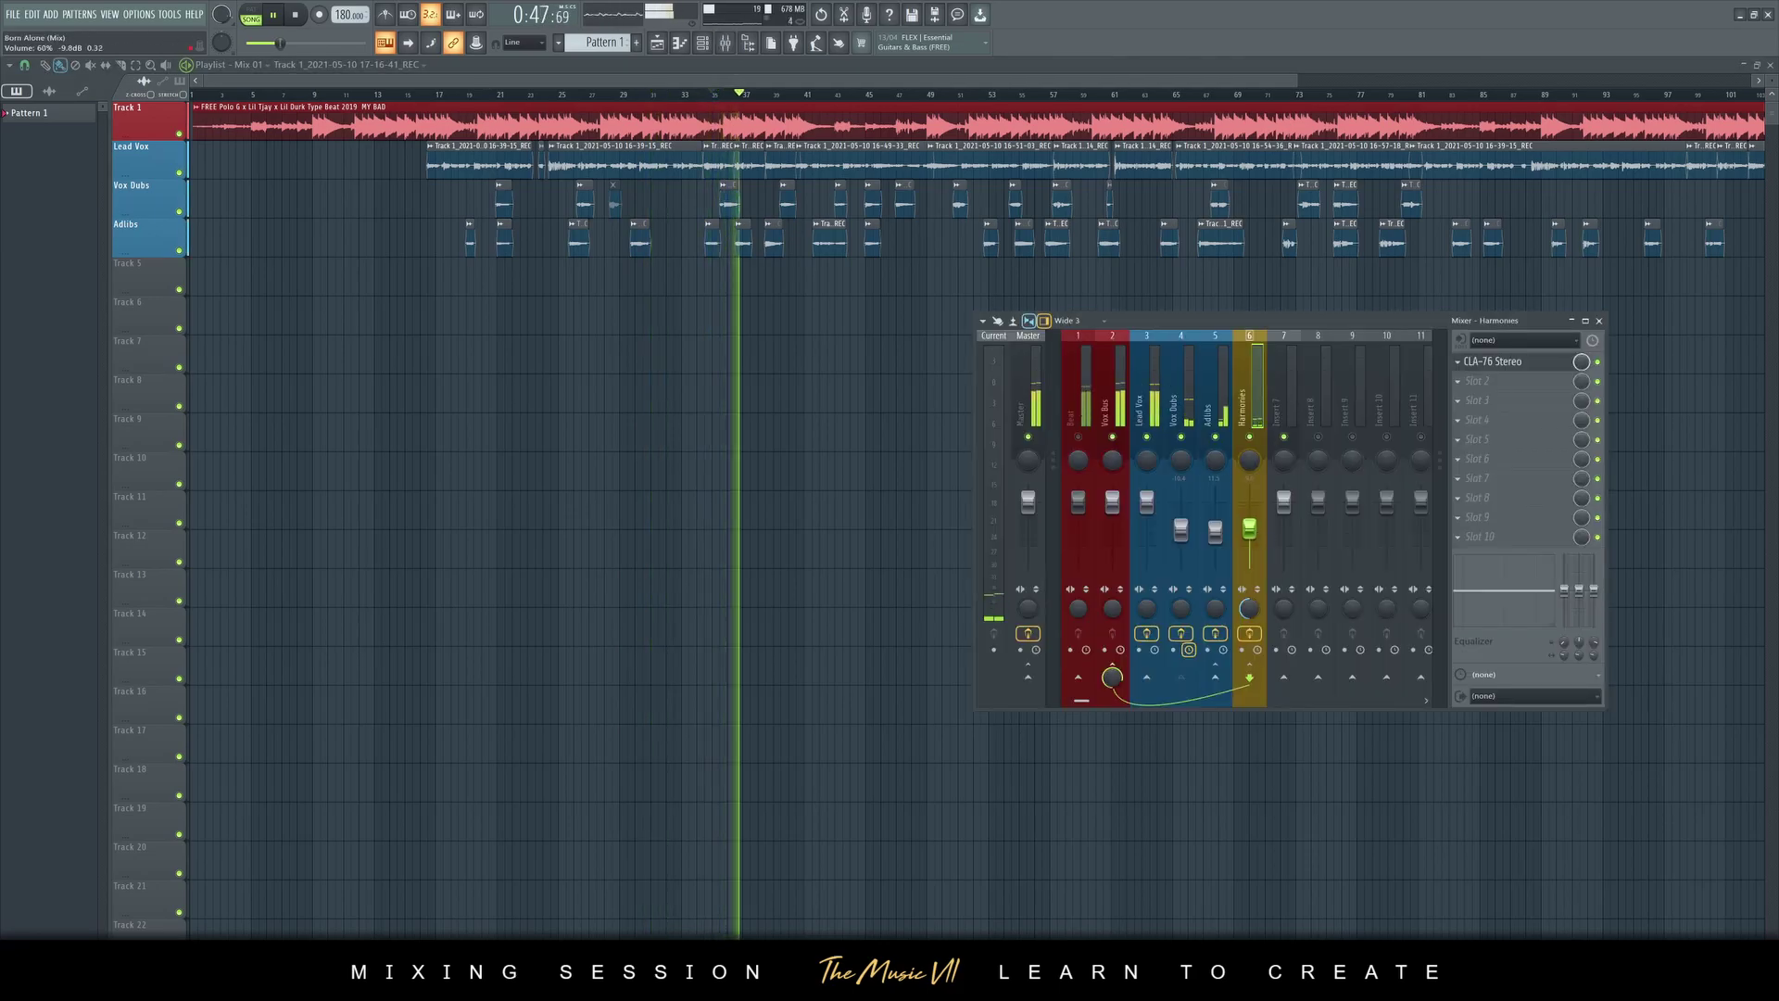
pyautogui.click(1184, 408)
pyautogui.click(1223, 403)
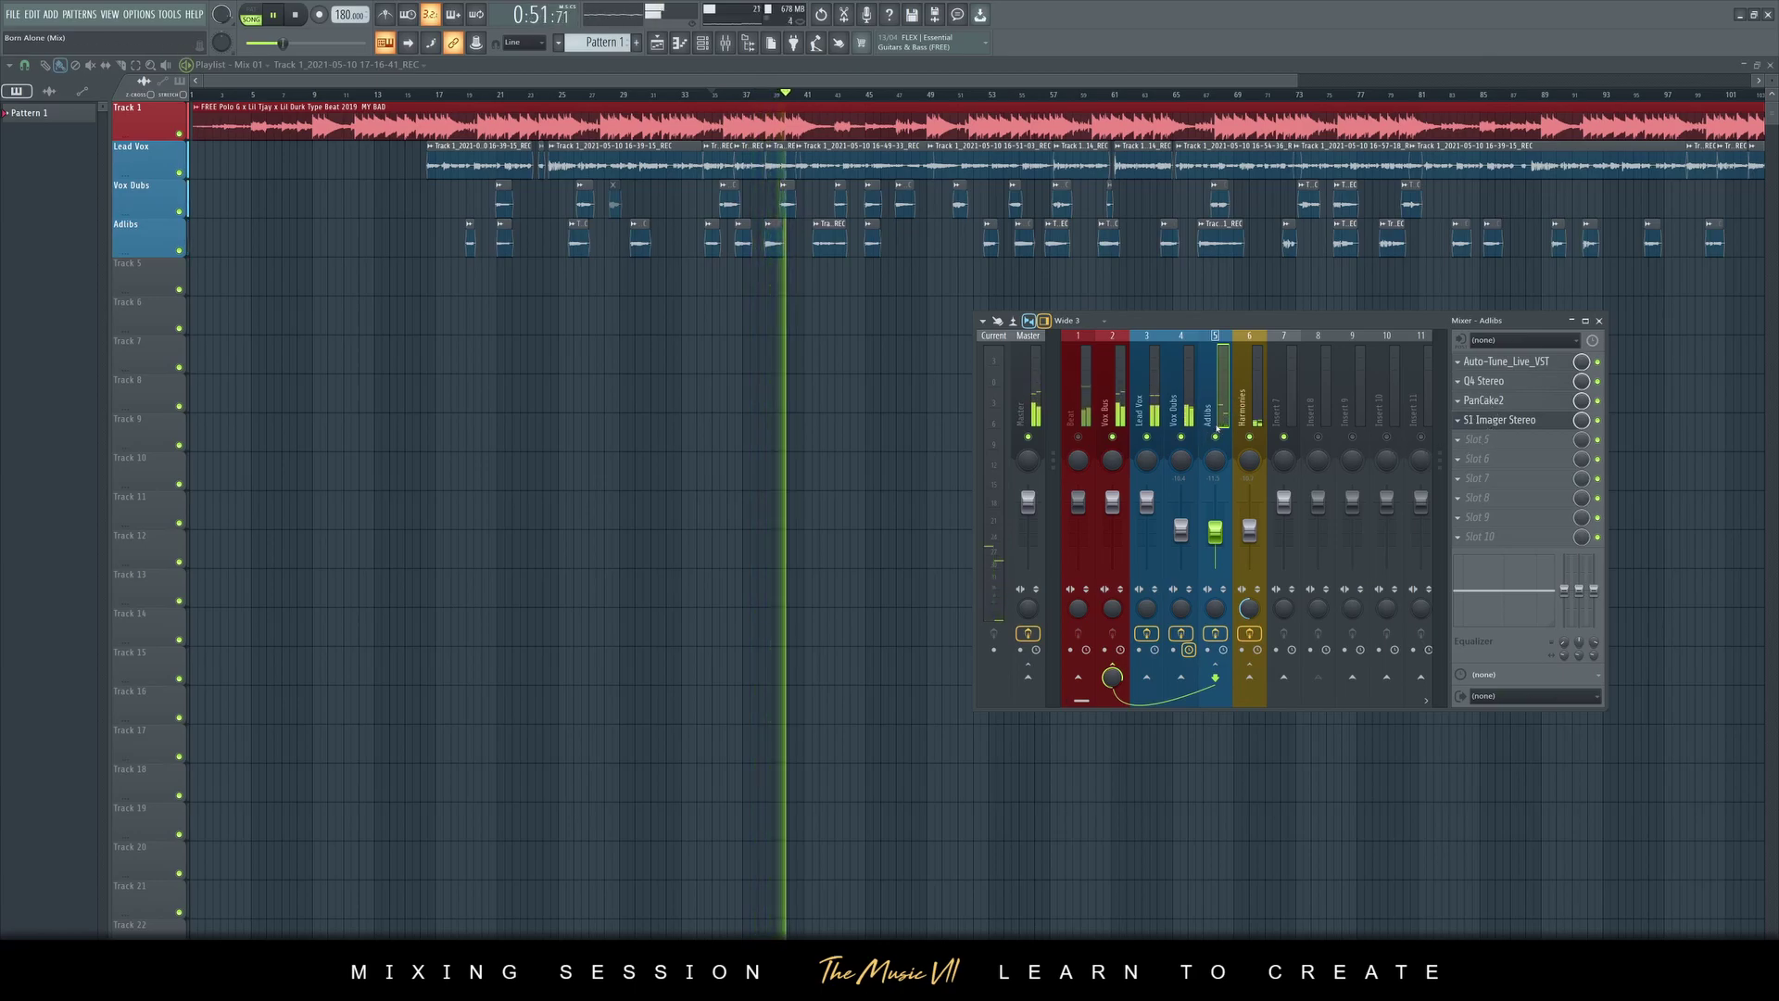
pyautogui.press('space')
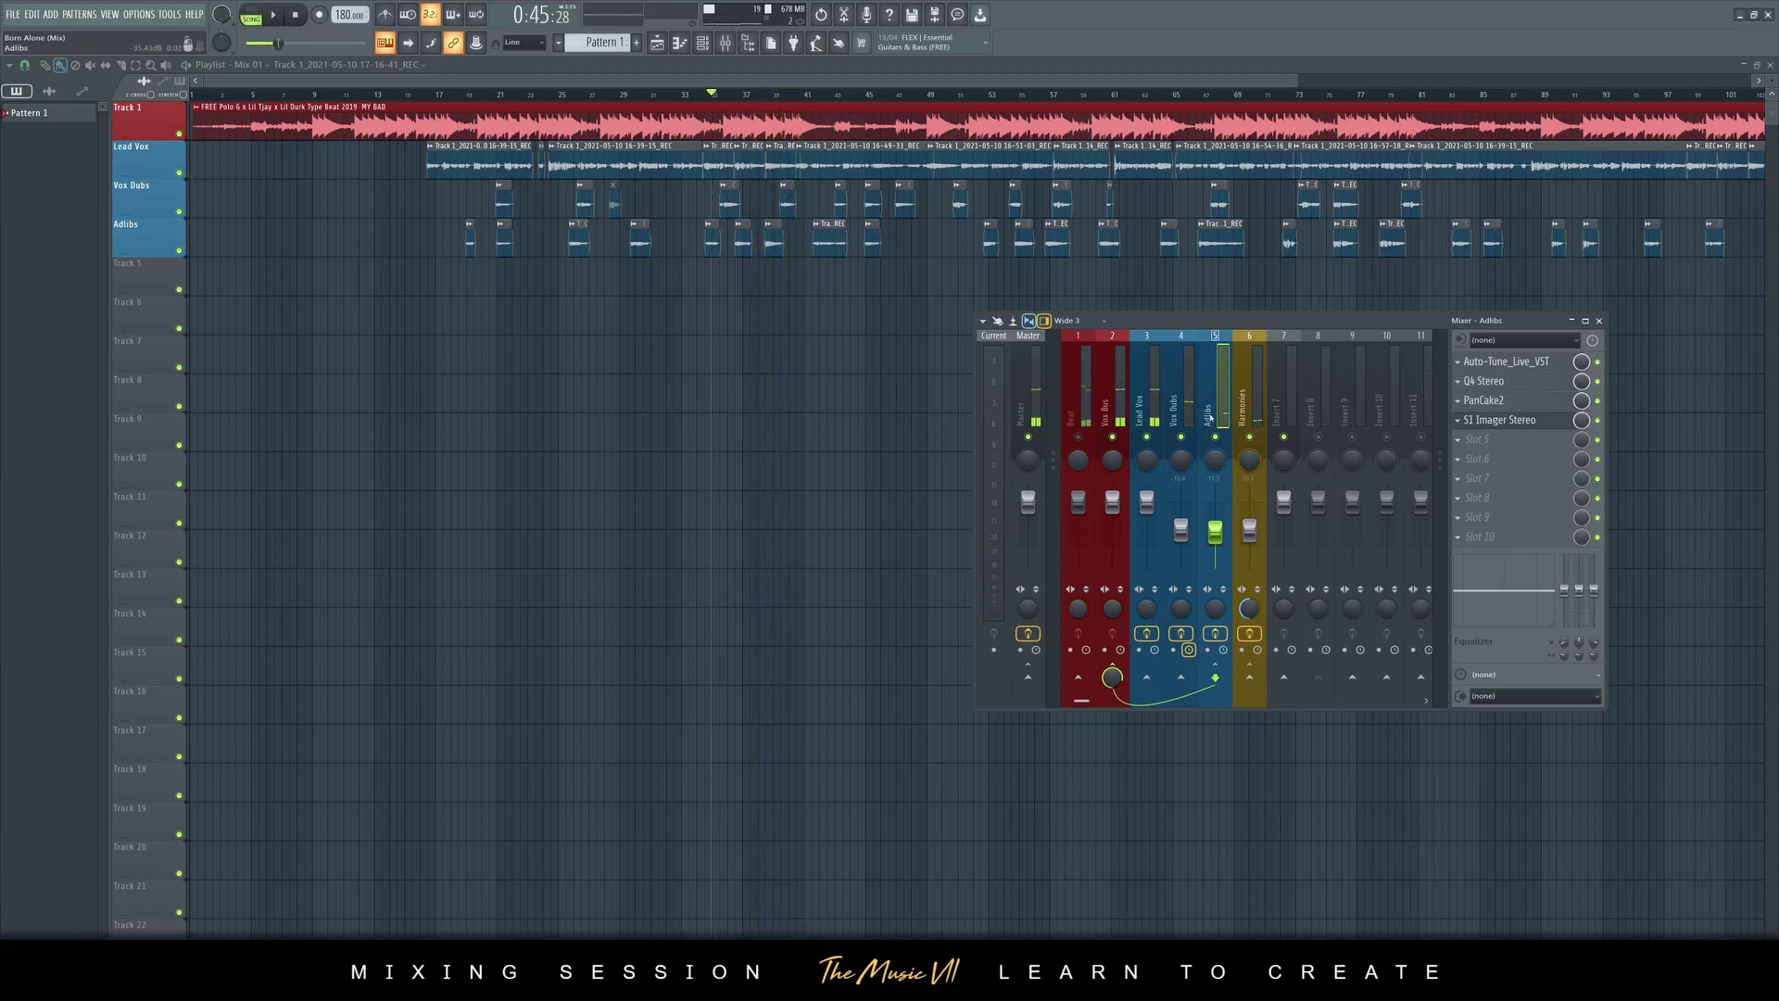
# Load RCompressor Stereo in the third effect slot of Lead Vox and move its window nearer the mixer
pyautogui.click(1192, 405)
pyautogui.click(1210, 405)
pyautogui.click(1152, 410)
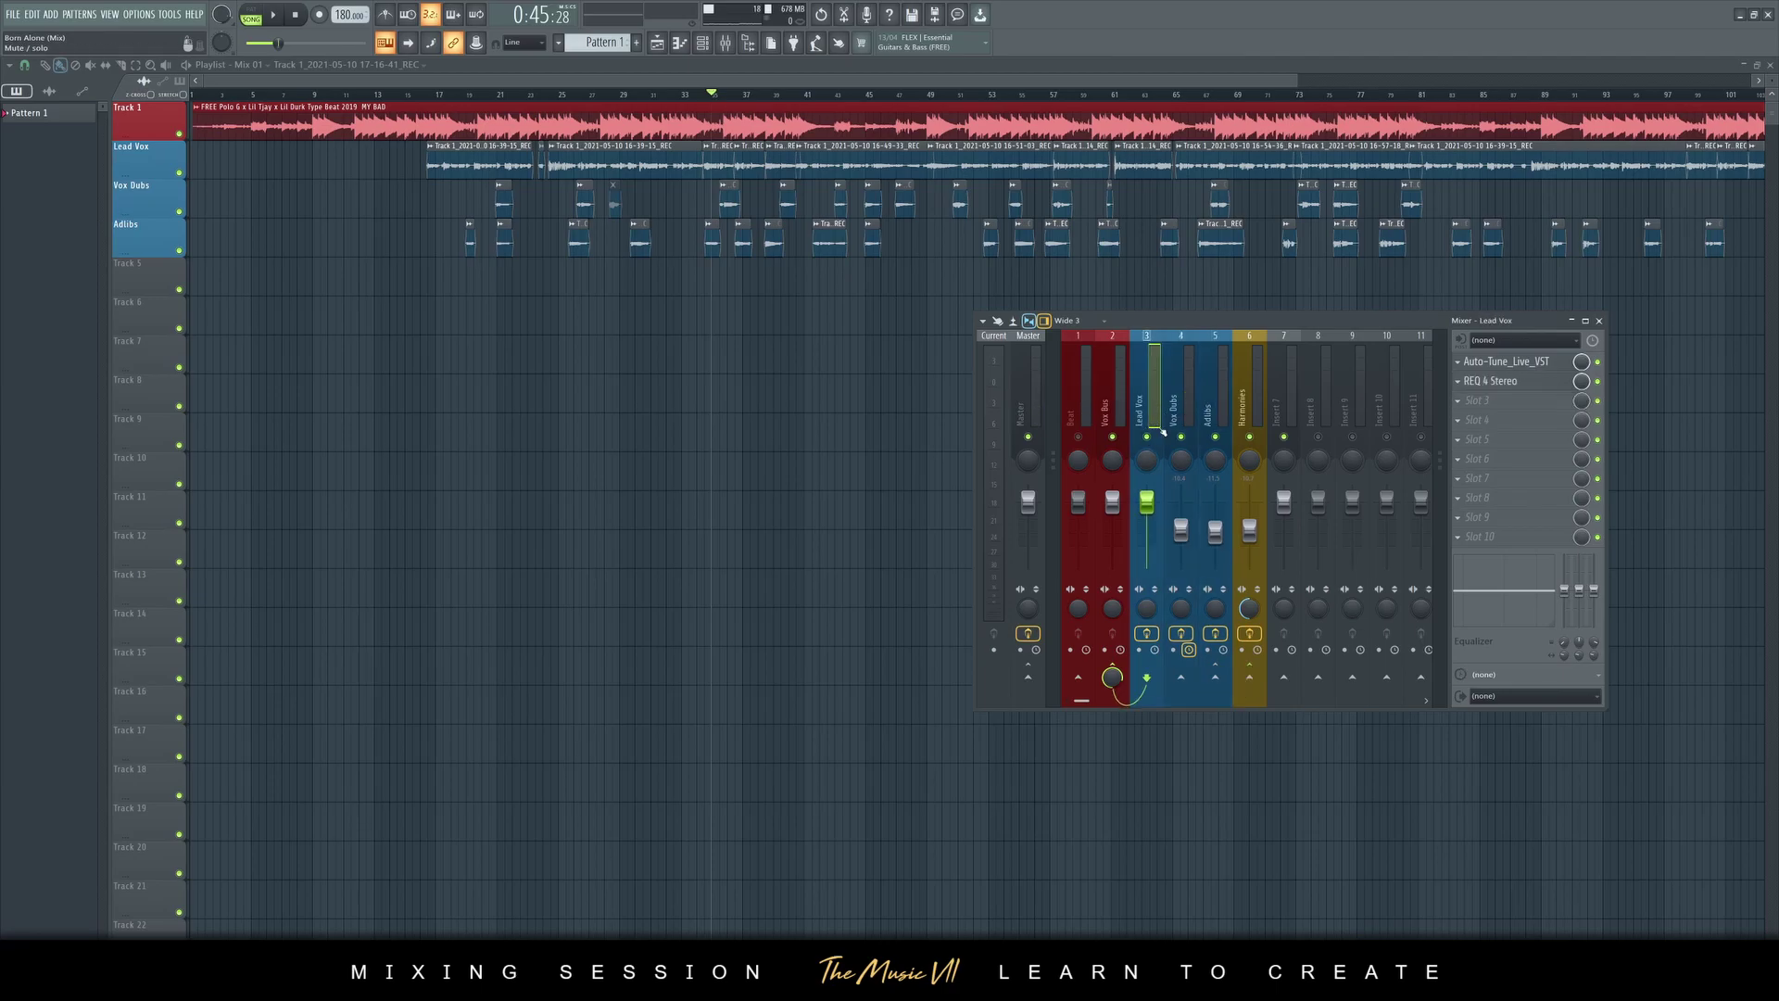
pyautogui.click(1469, 406)
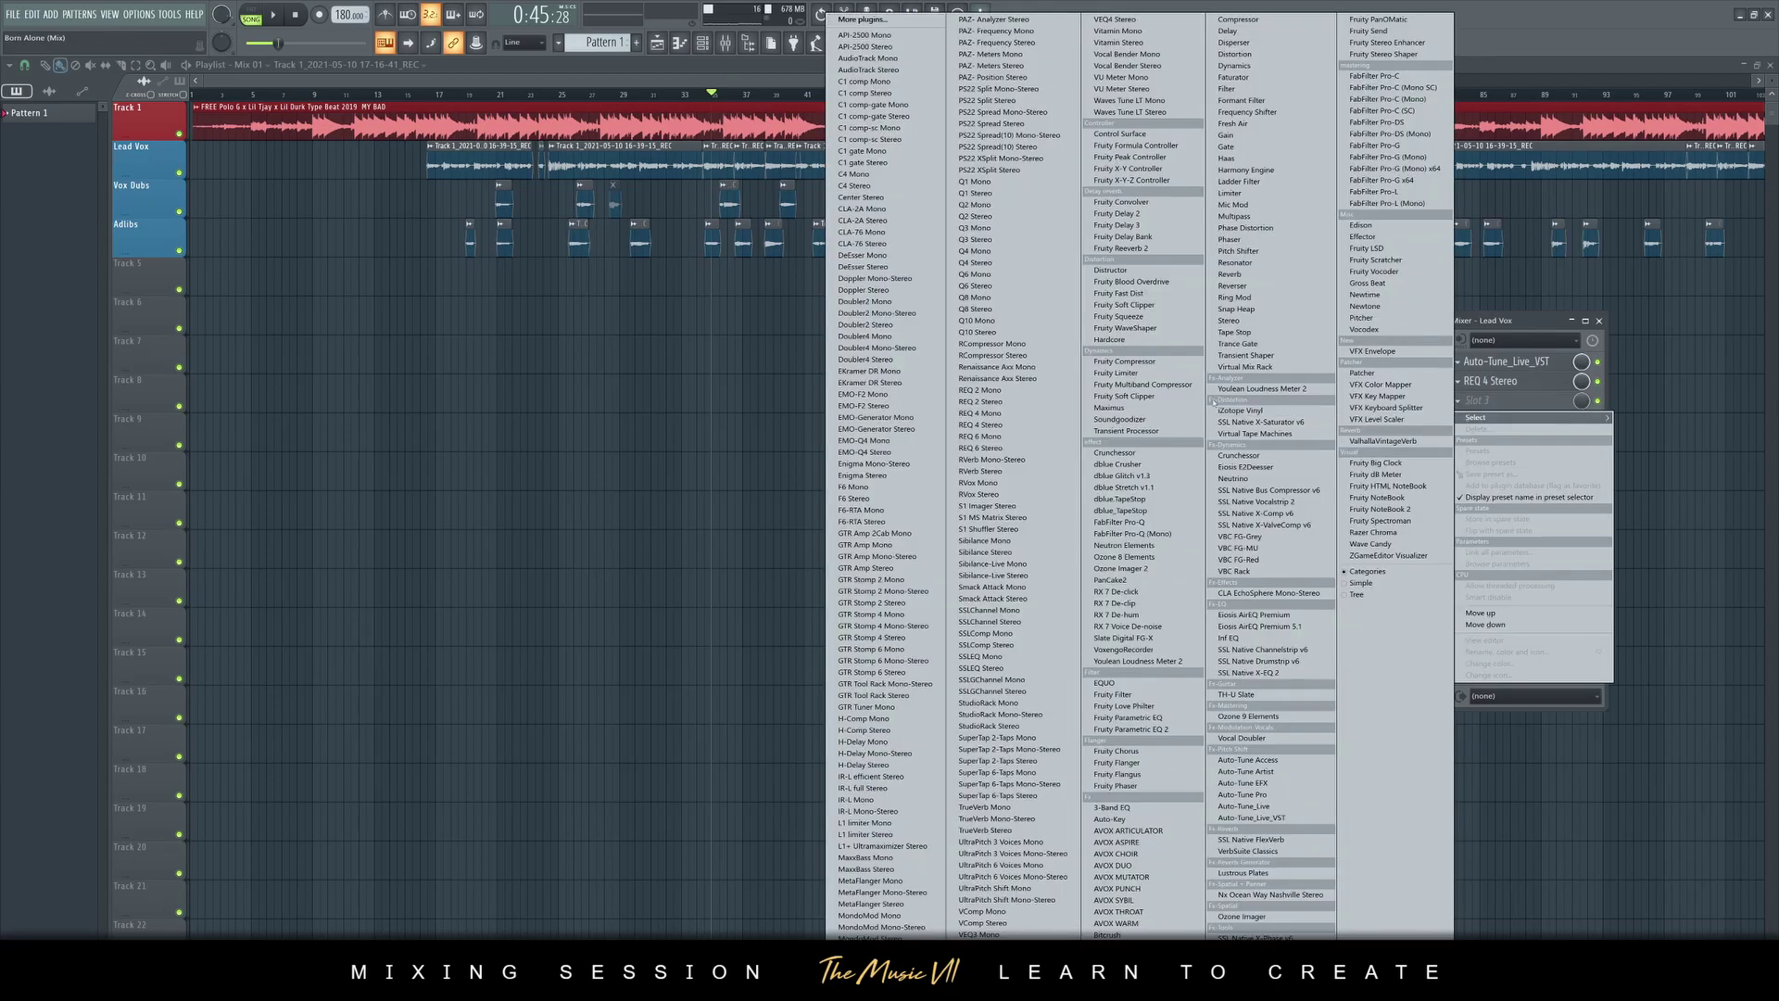
pyautogui.click(1040, 355)
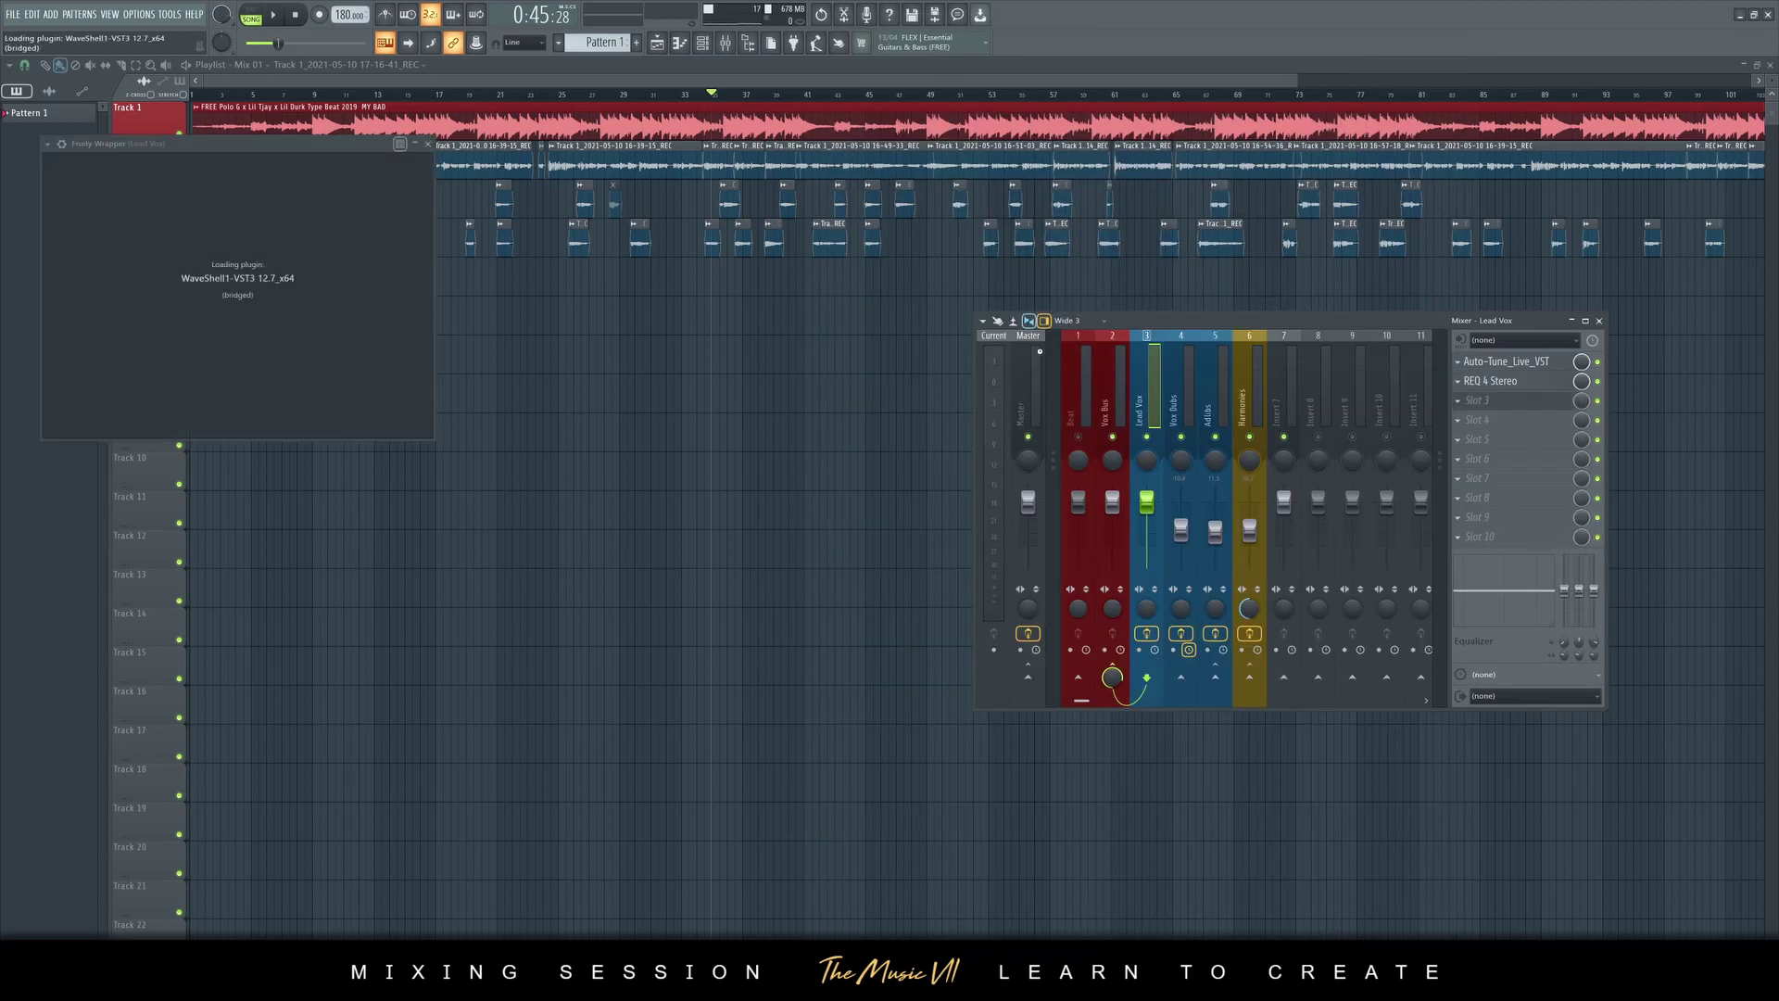
pyautogui.moveTo(158, 145); pyautogui.dragTo(574, 230)
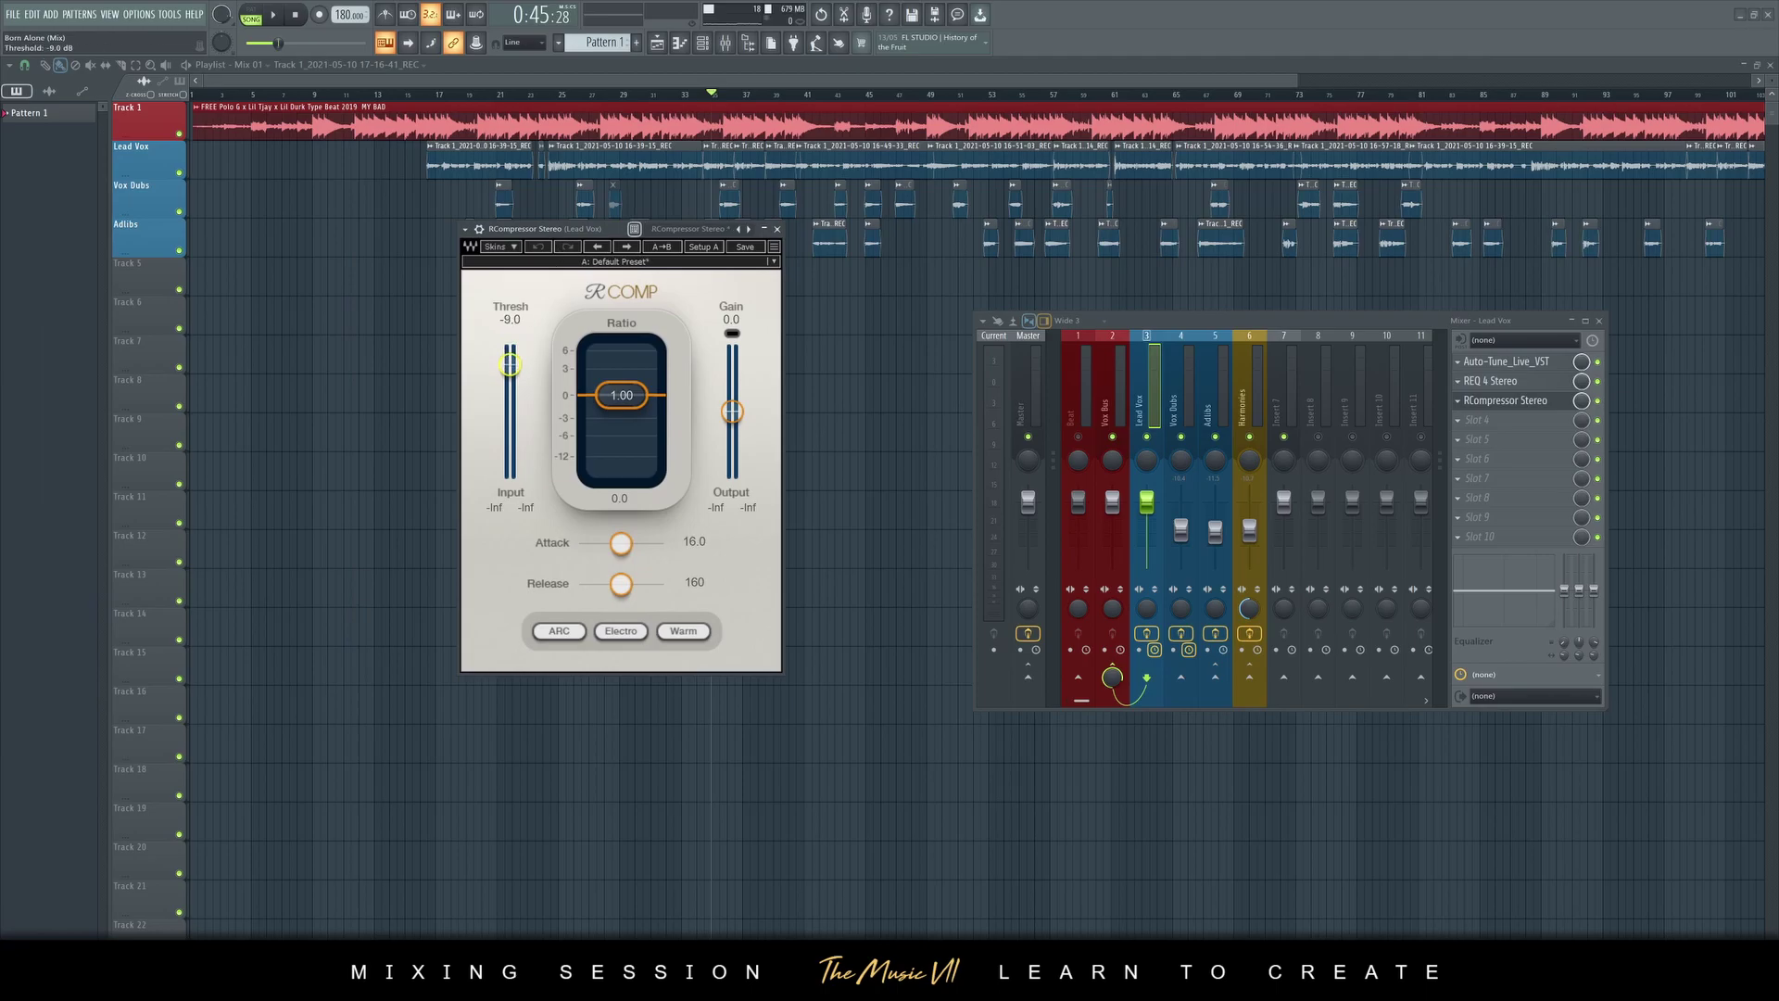
# Set the Lead Vox RCompressor threshold to -29.9 and ratio to 4.04 while playing the section, and stop playback
pyautogui.moveTo(510, 364); pyautogui.dragTo(510, 399)
pyautogui.press('space')
pyautogui.moveTo(621, 395); pyautogui.dragTo(621, 423)
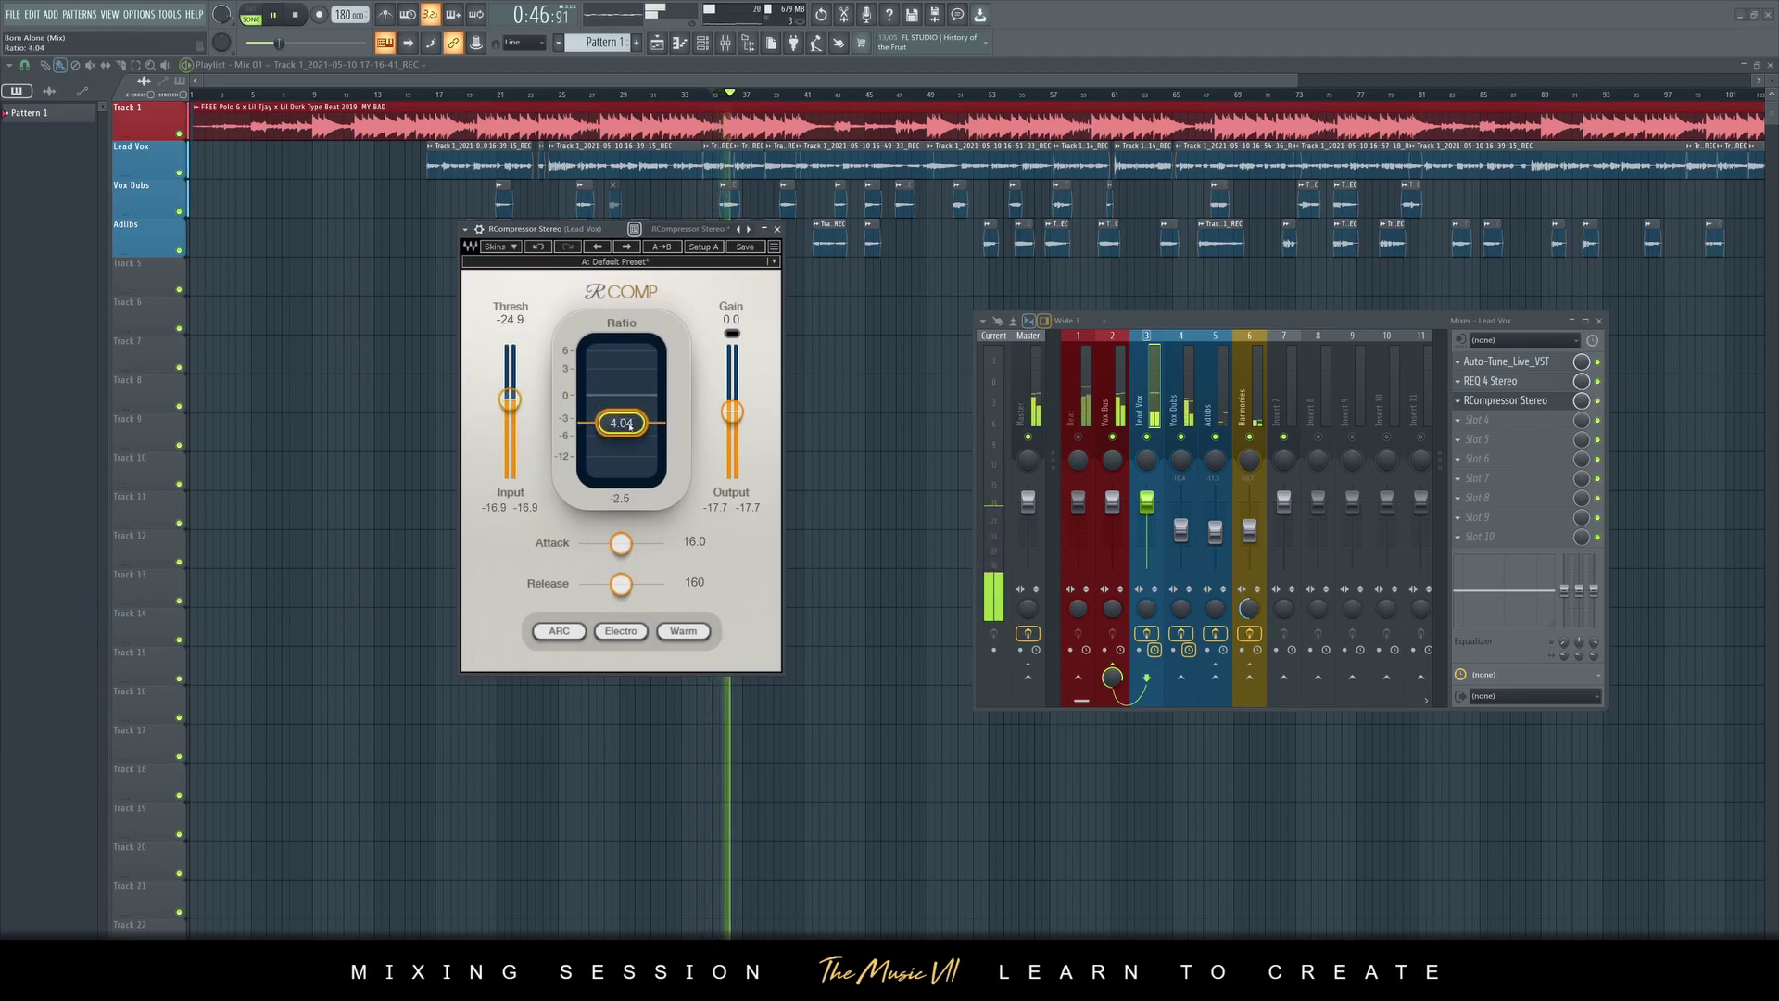
pyautogui.moveTo(510, 400); pyautogui.dragTo(510, 411)
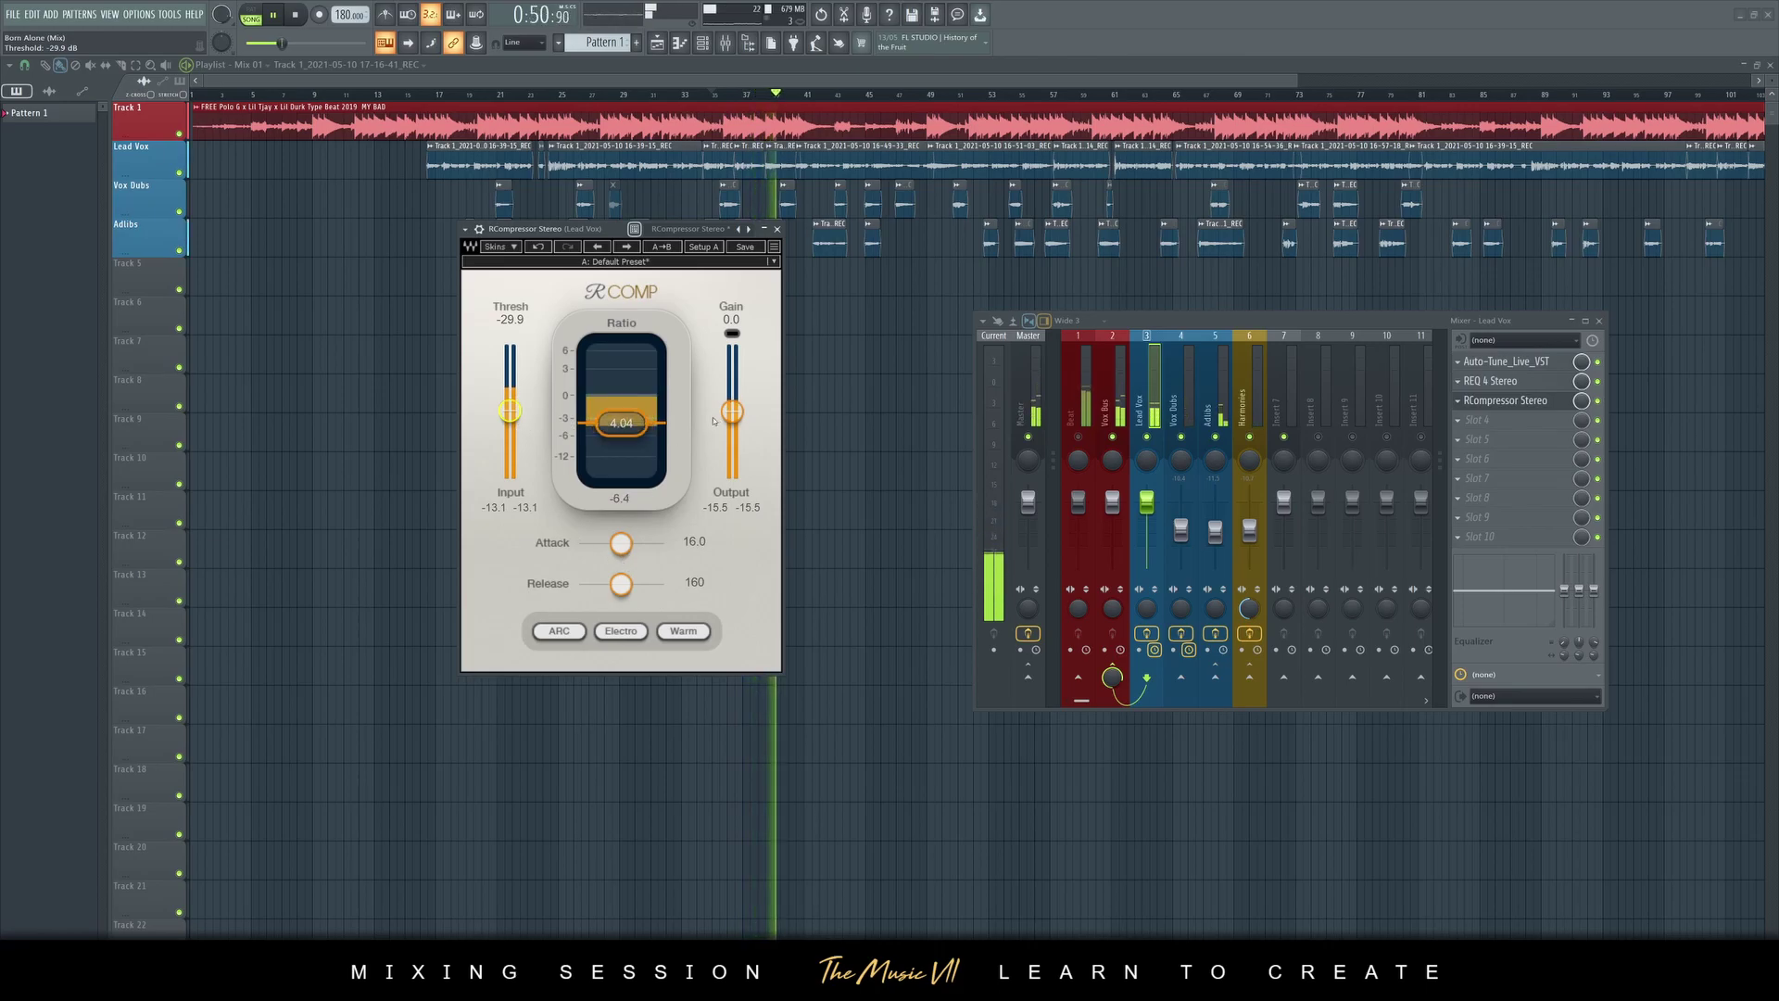
pyautogui.press('space')
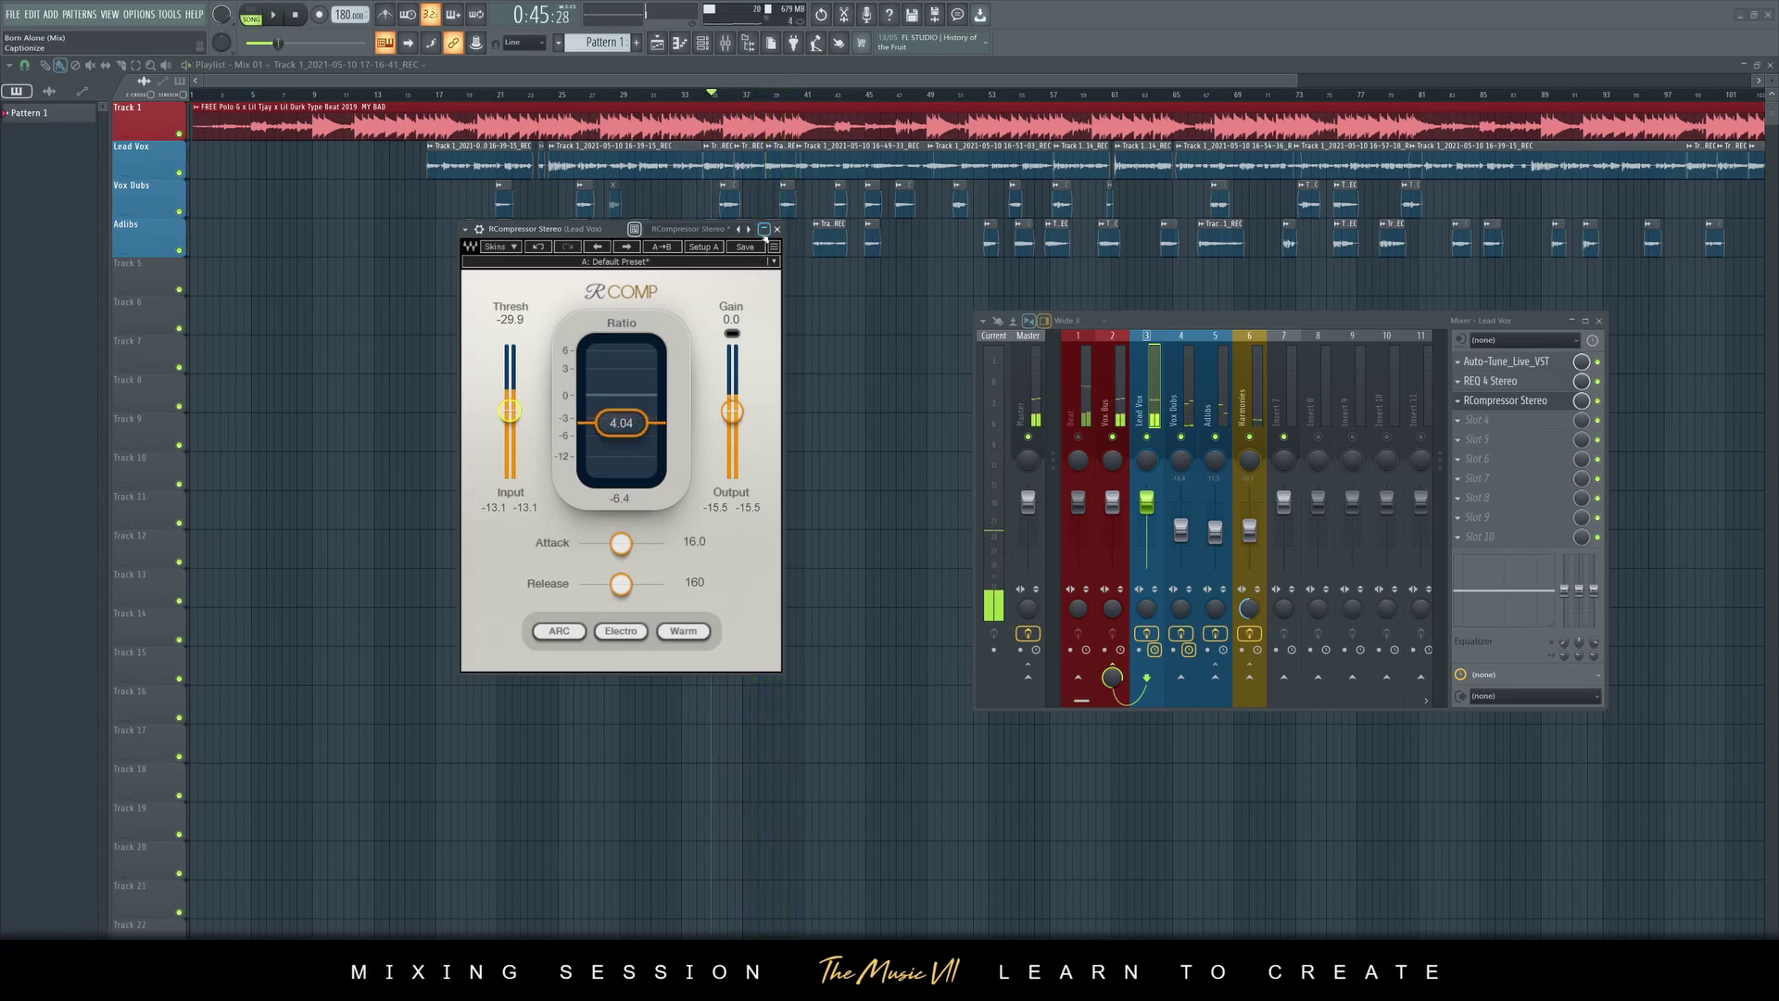
# Save the project, raise the Lead Vox RCompressor gain to about 6.8 while playing the section, and close the compressor
pyautogui.click(776, 230)
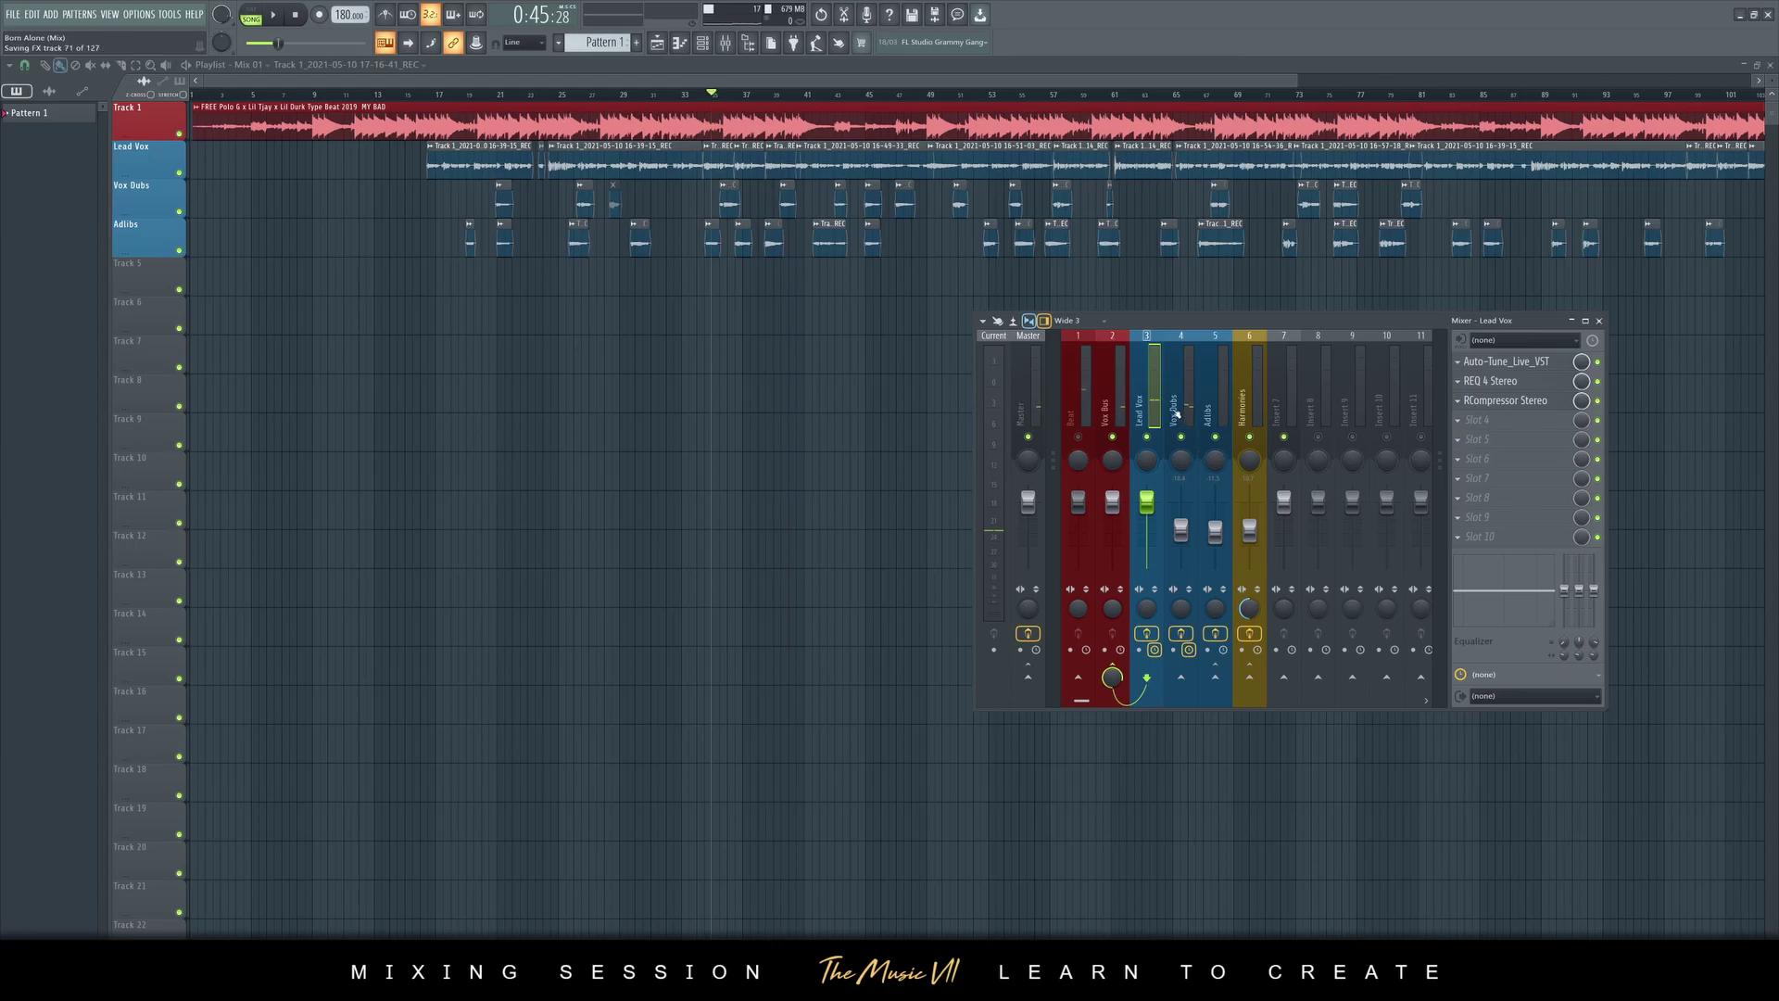
pyautogui.click(1511, 401)
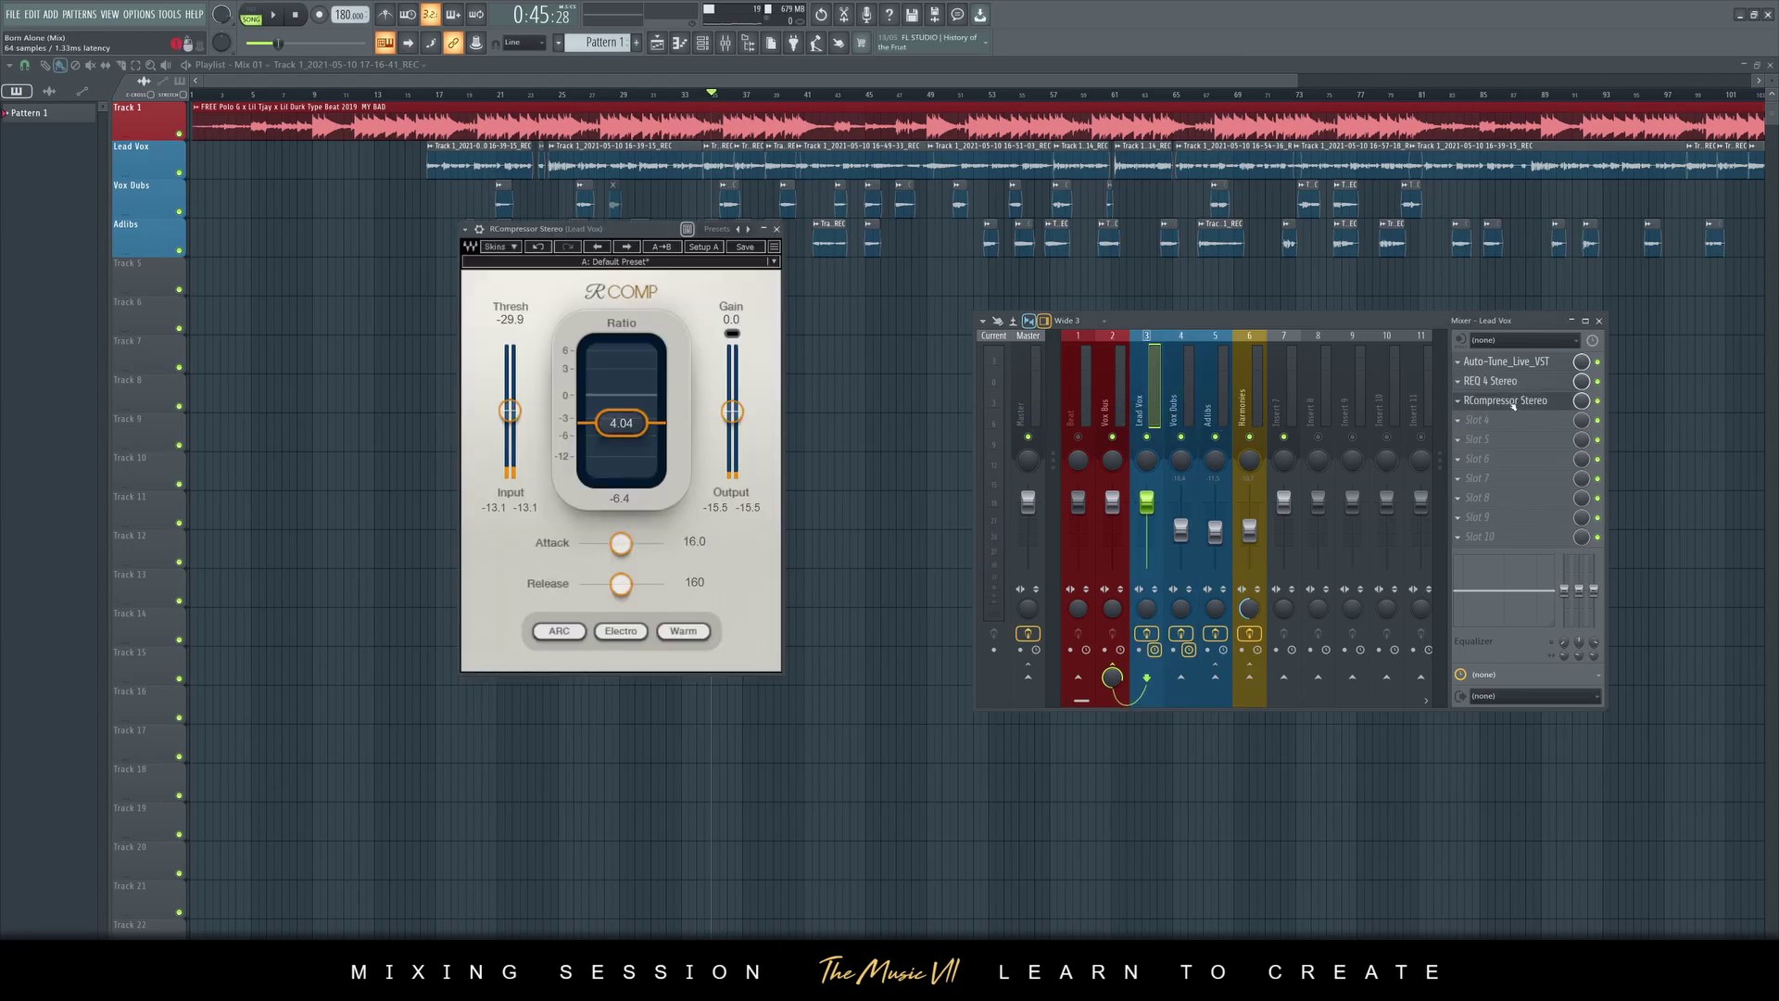
pyautogui.scroll(2, 732, 400)
pyautogui.press('space')
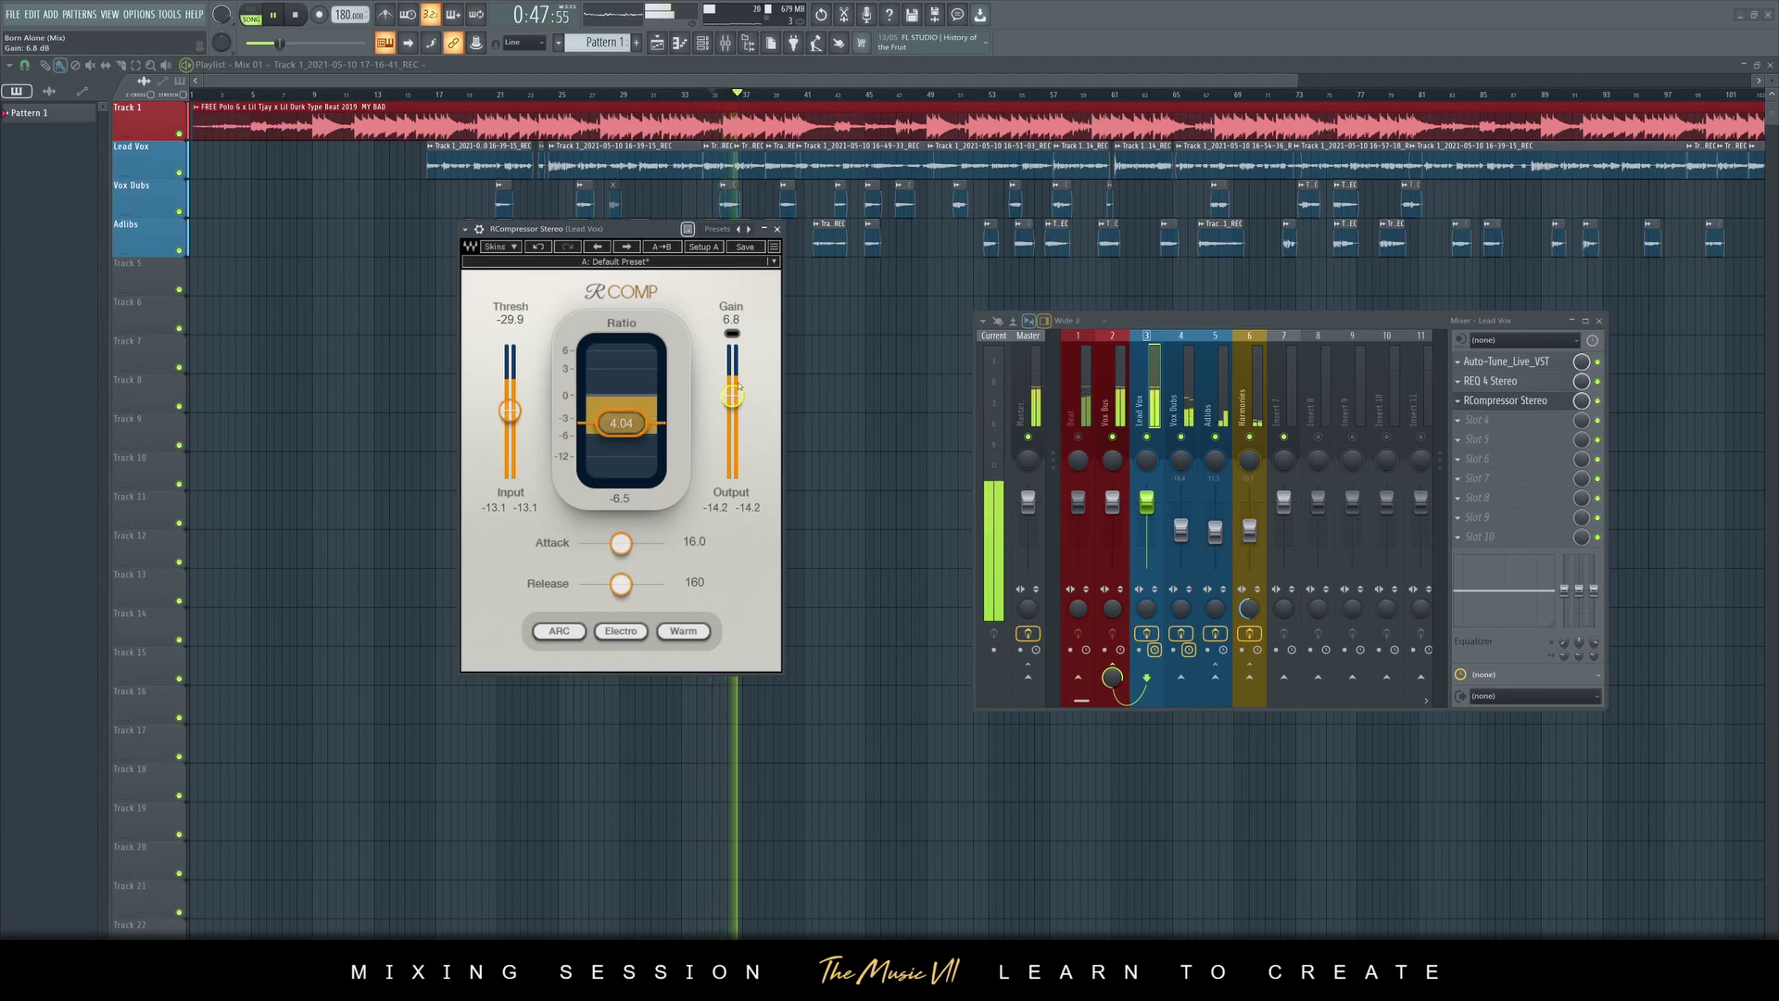
pyautogui.click(1506, 401)
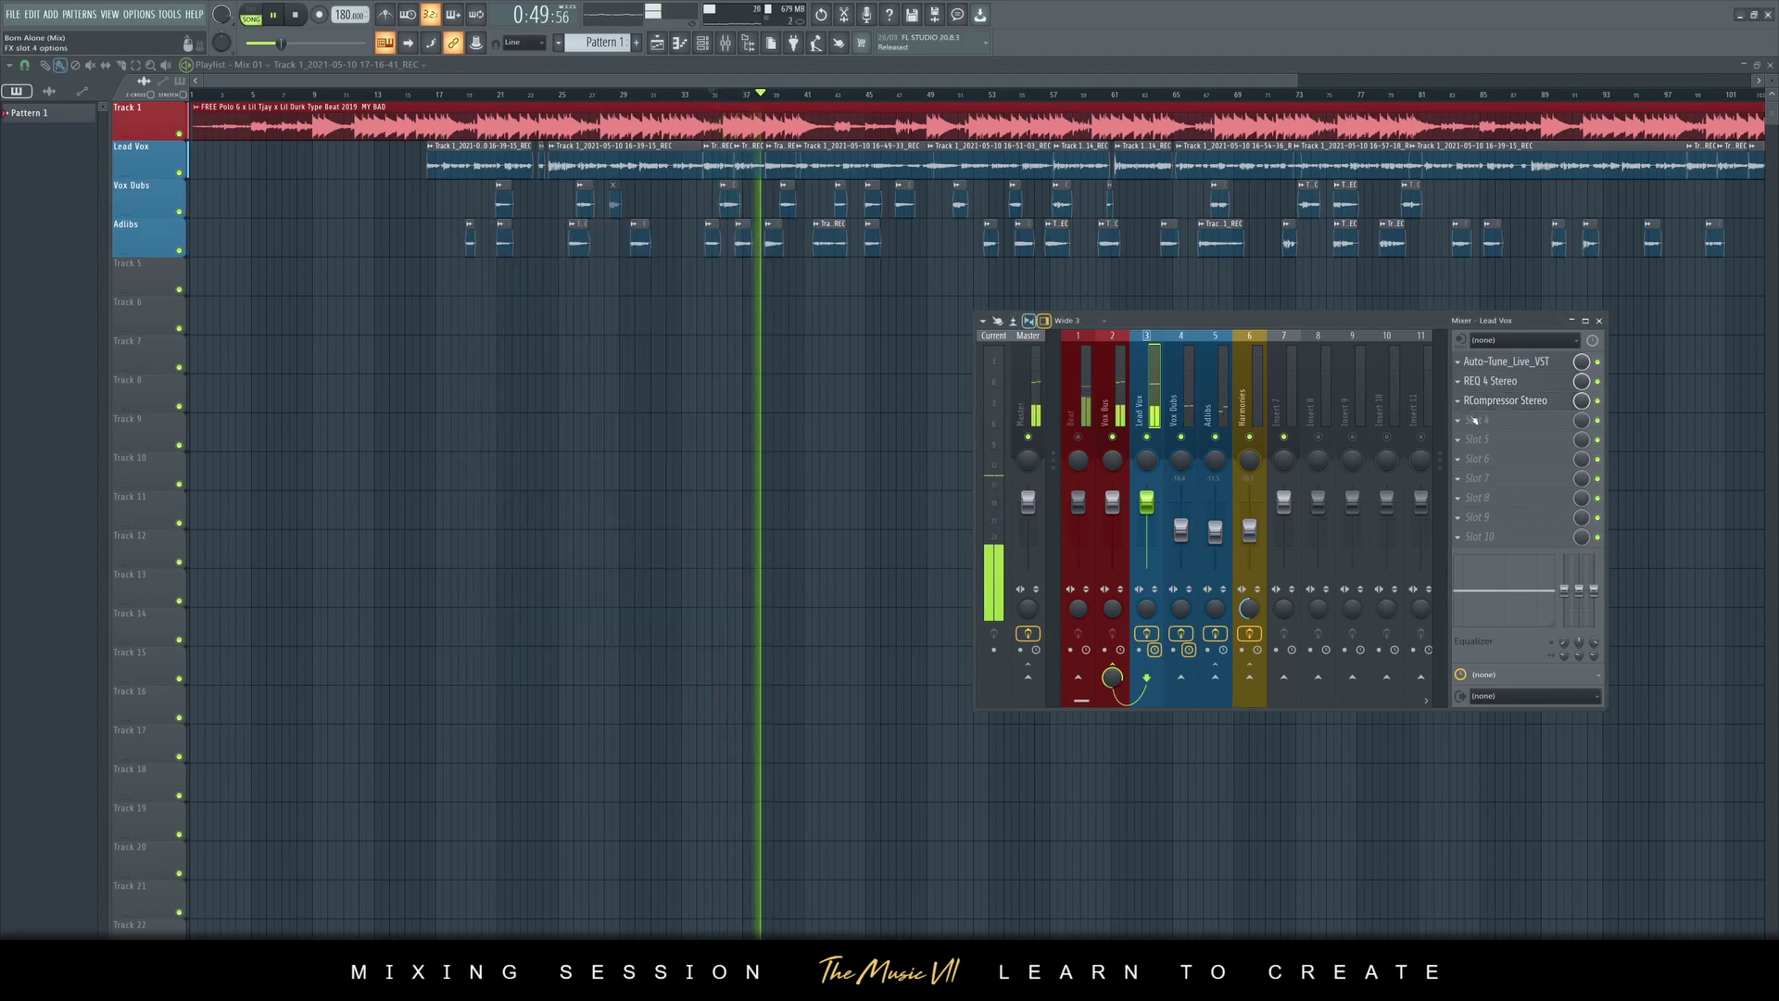
# Load DeEsser Stereo in the fourth effect slot of Lead Vox, set its threshold to about -41.7, and close it
pyautogui.click(1476, 420)
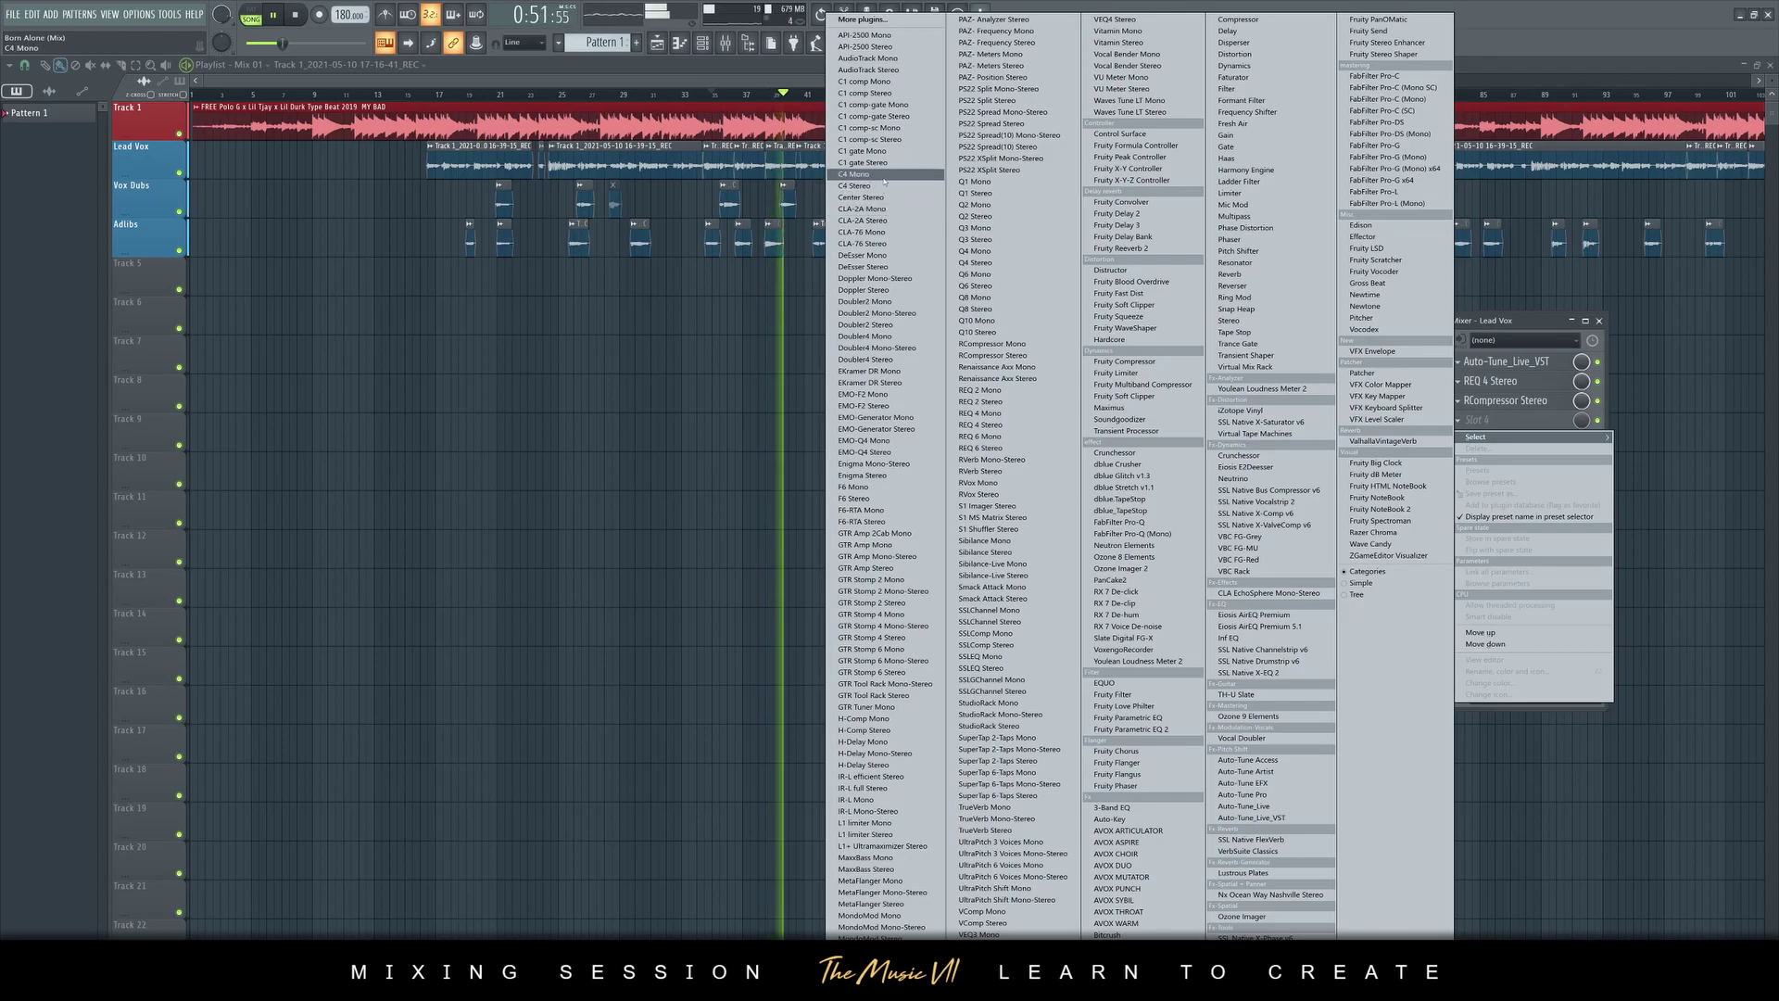
pyautogui.click(886, 267)
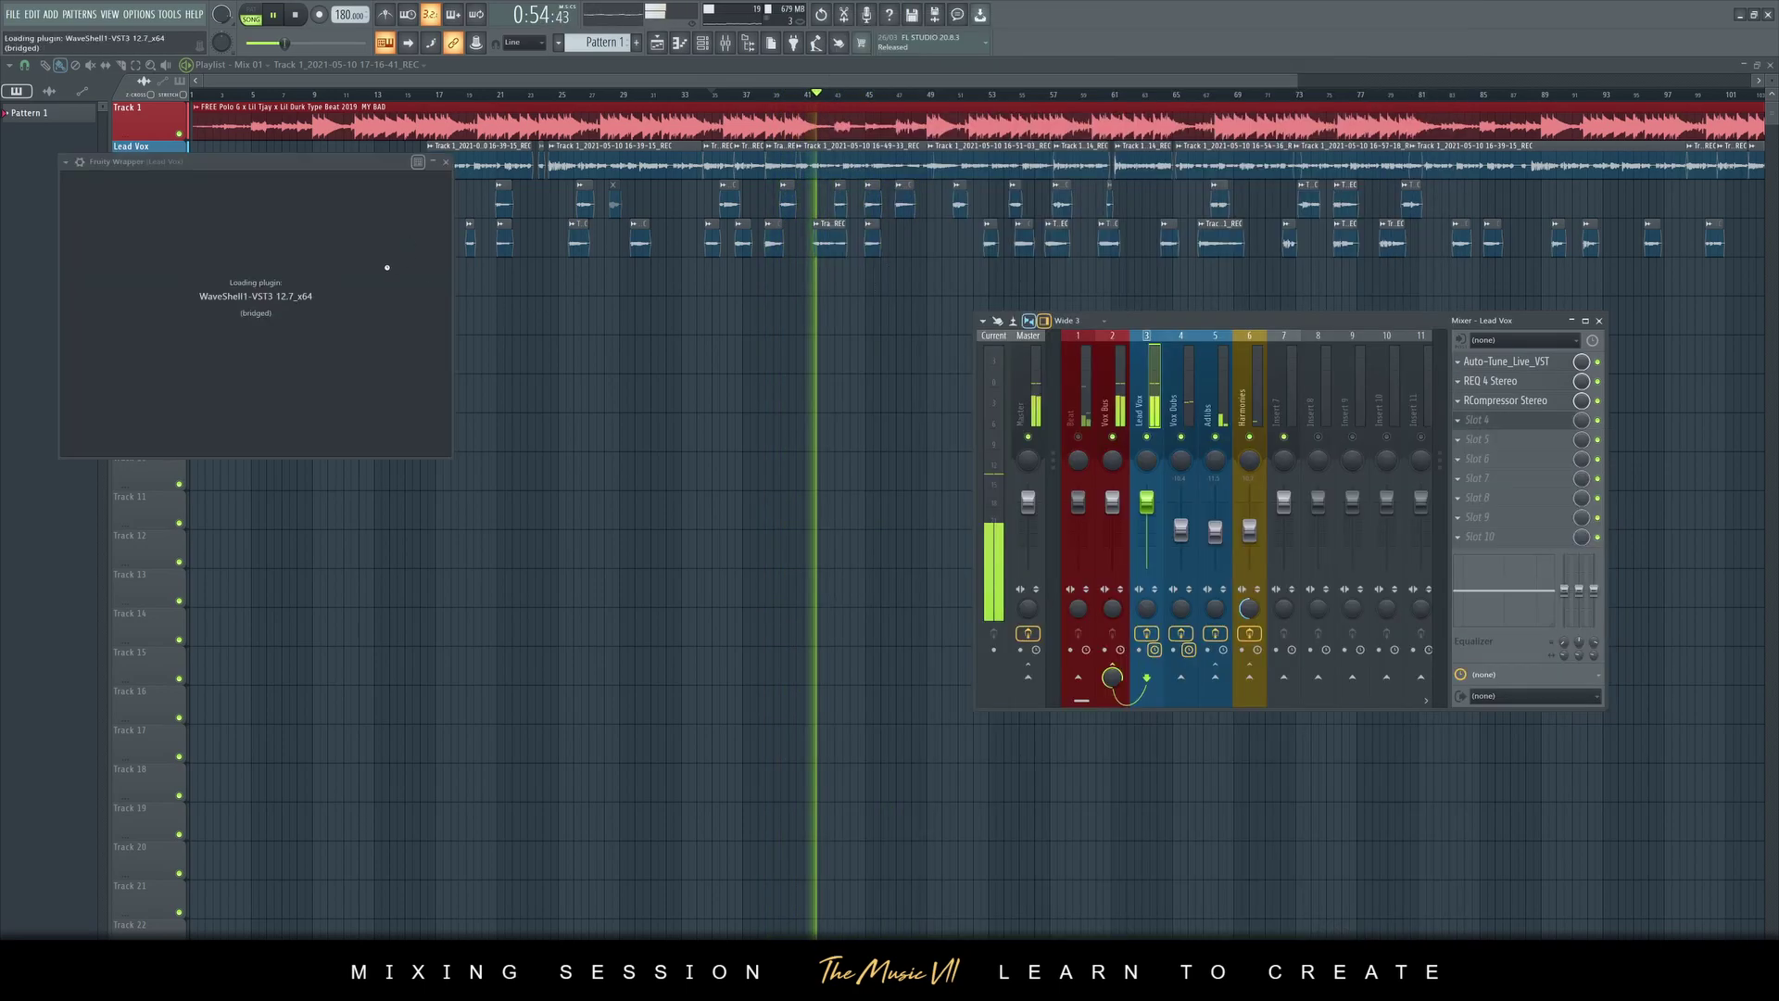
pyautogui.moveTo(153, 232); pyautogui.dragTo(153, 317)
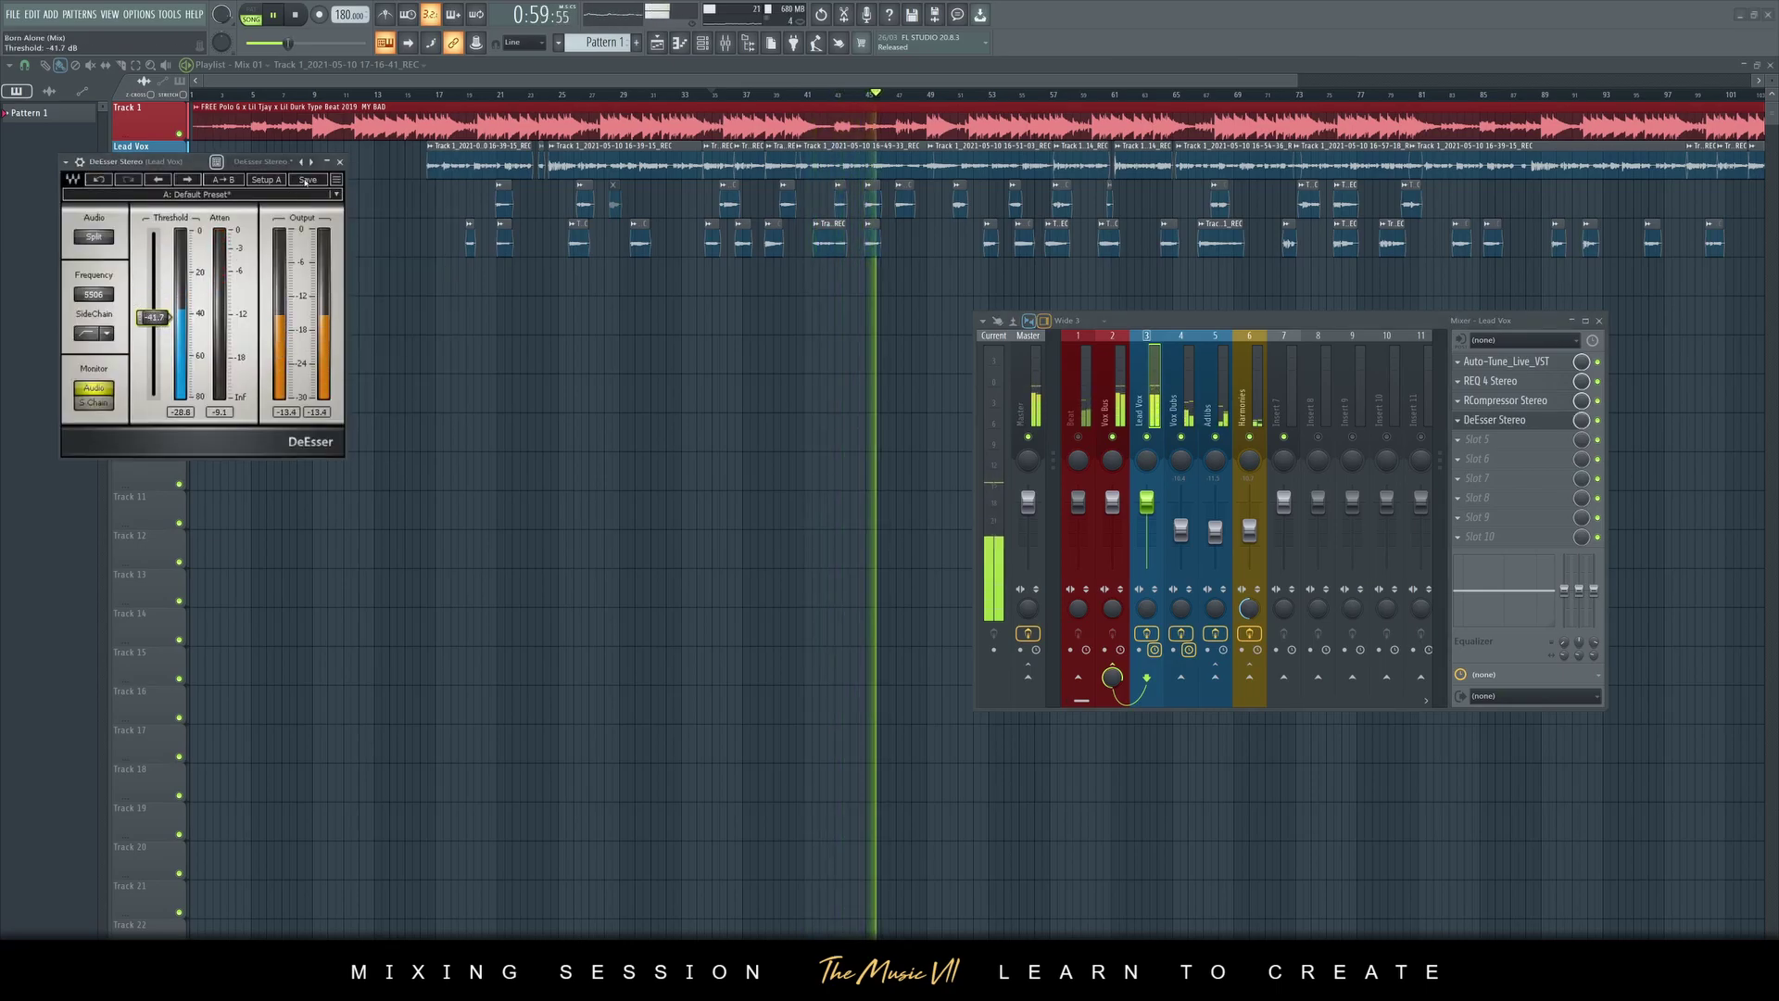
pyautogui.click(340, 162)
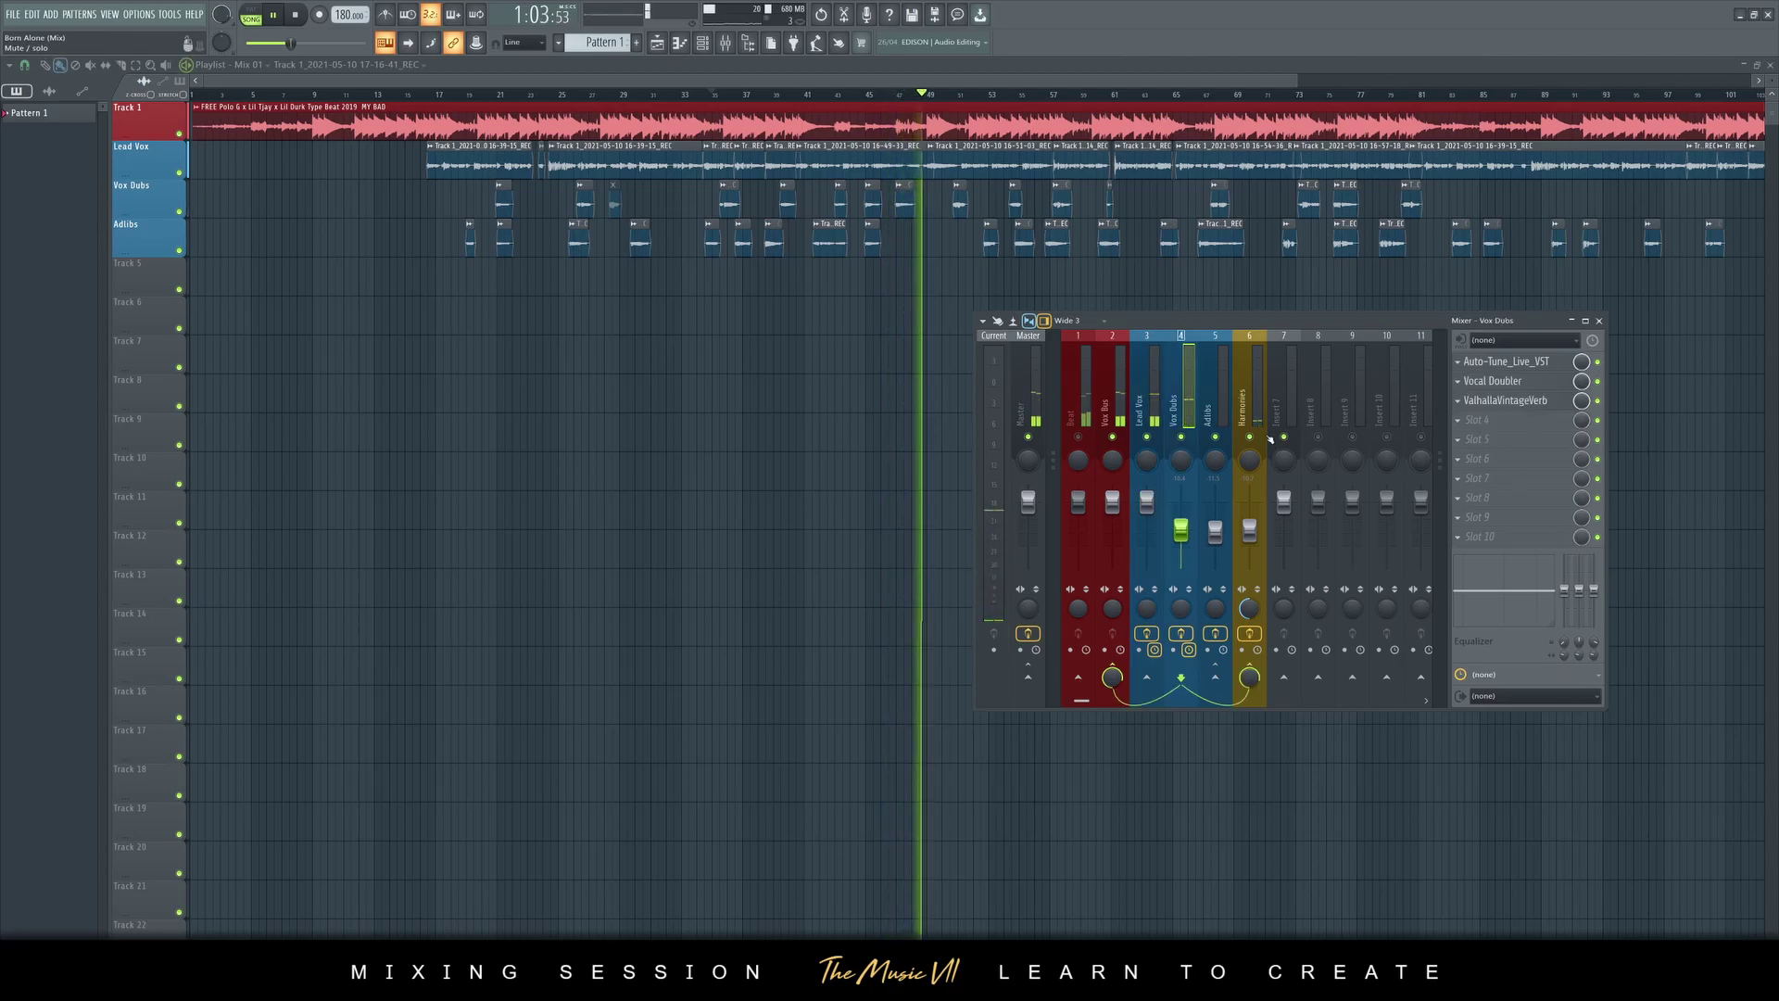
# Lower the Harmonies fader slightly against Vox Dubs, select the Harmonies track, and stop playback
pyautogui.click(1250, 533)
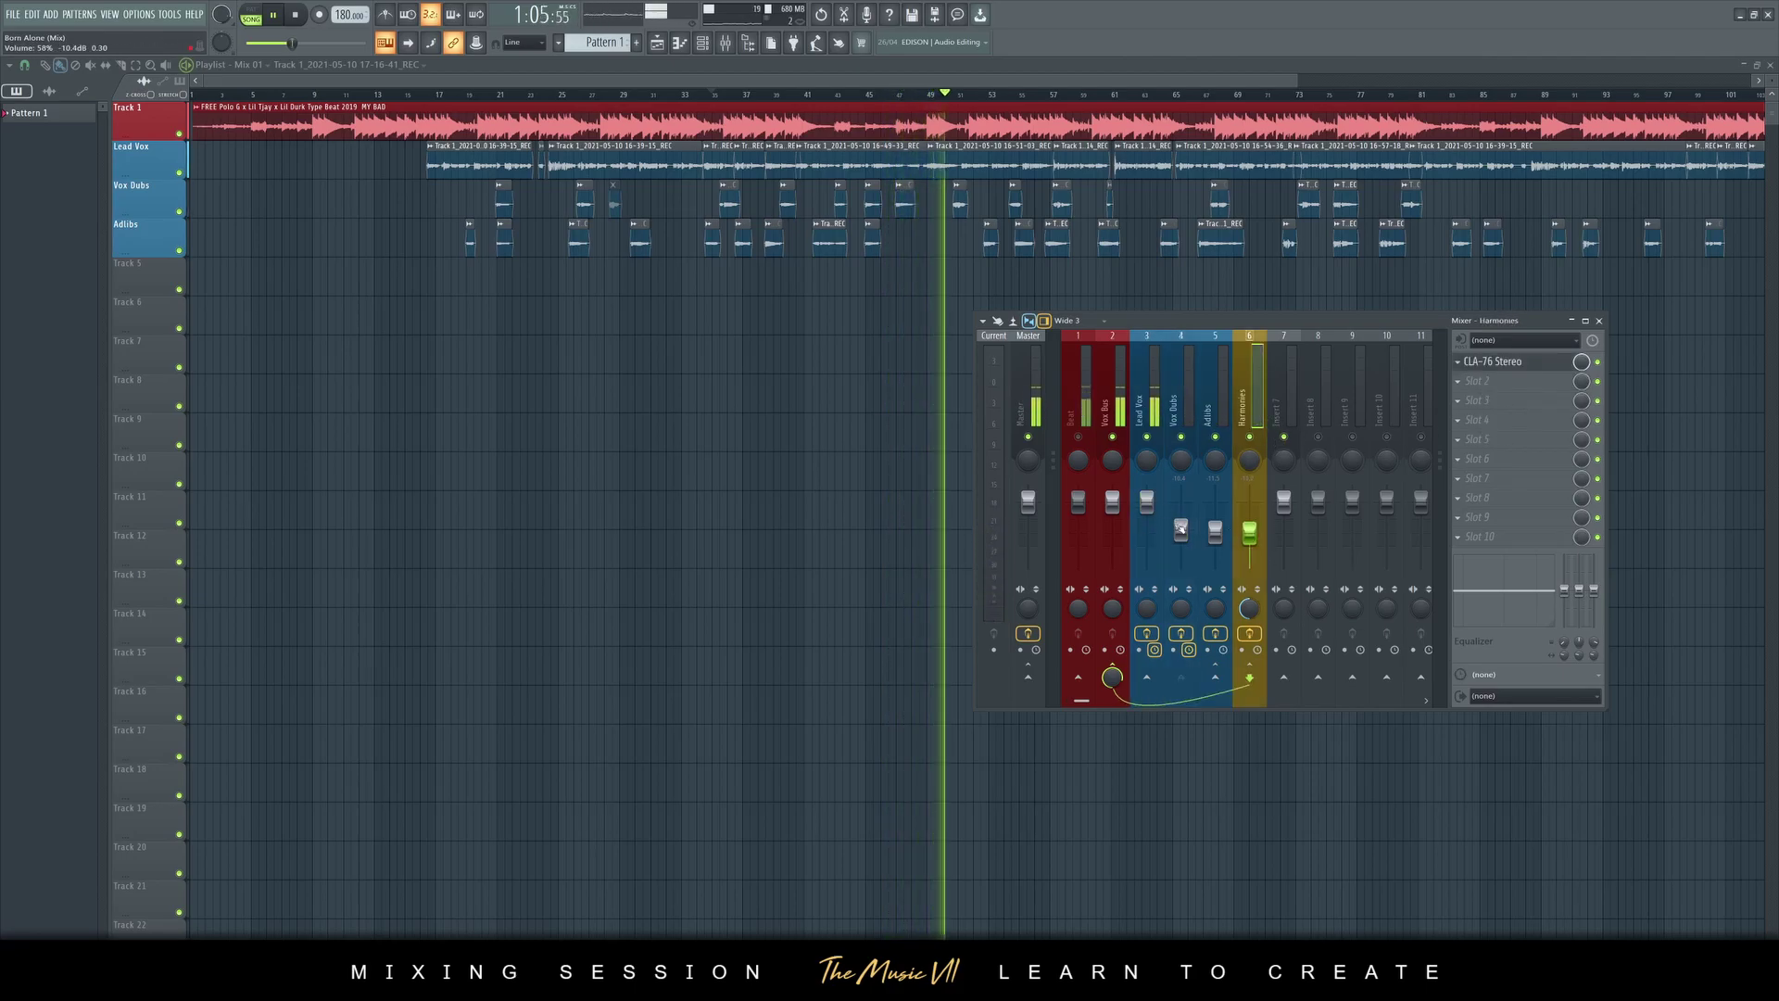
pyautogui.click(1191, 531)
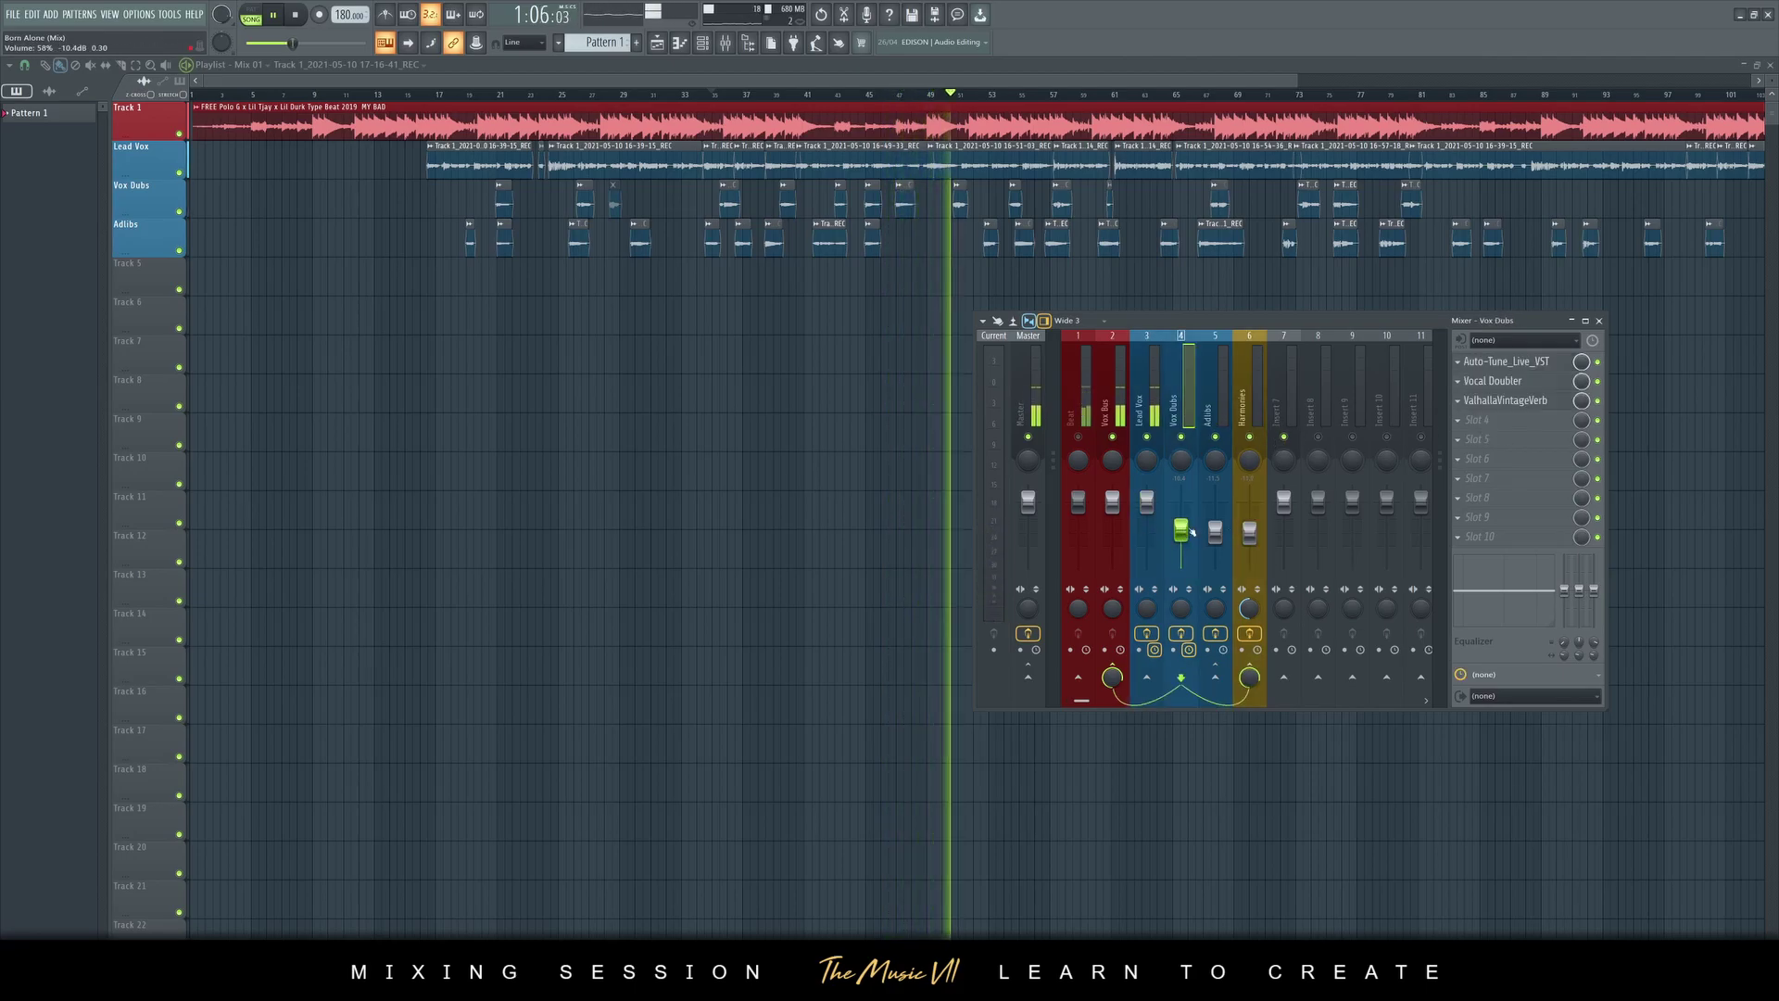
pyautogui.click(1244, 407)
pyautogui.press('space')
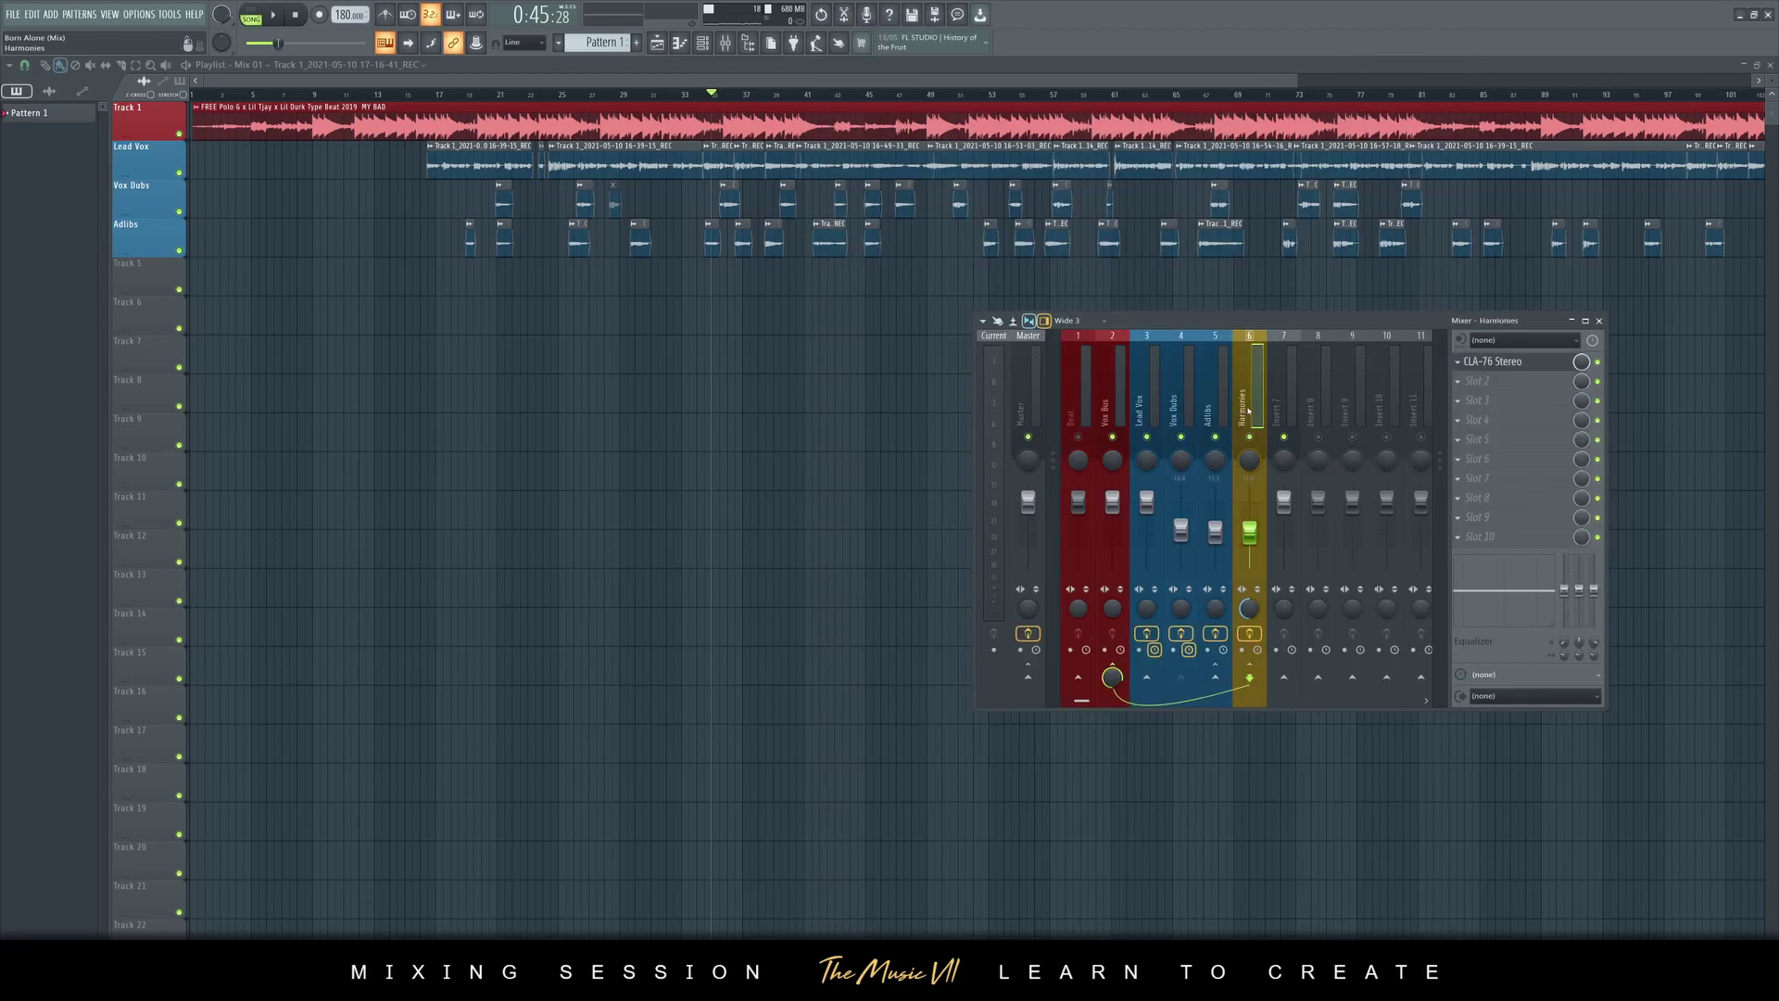
# Load Doubler2 Stereo in the second effect slot of Harmonies and start playback from about bar 35
pyautogui.click(1495, 383)
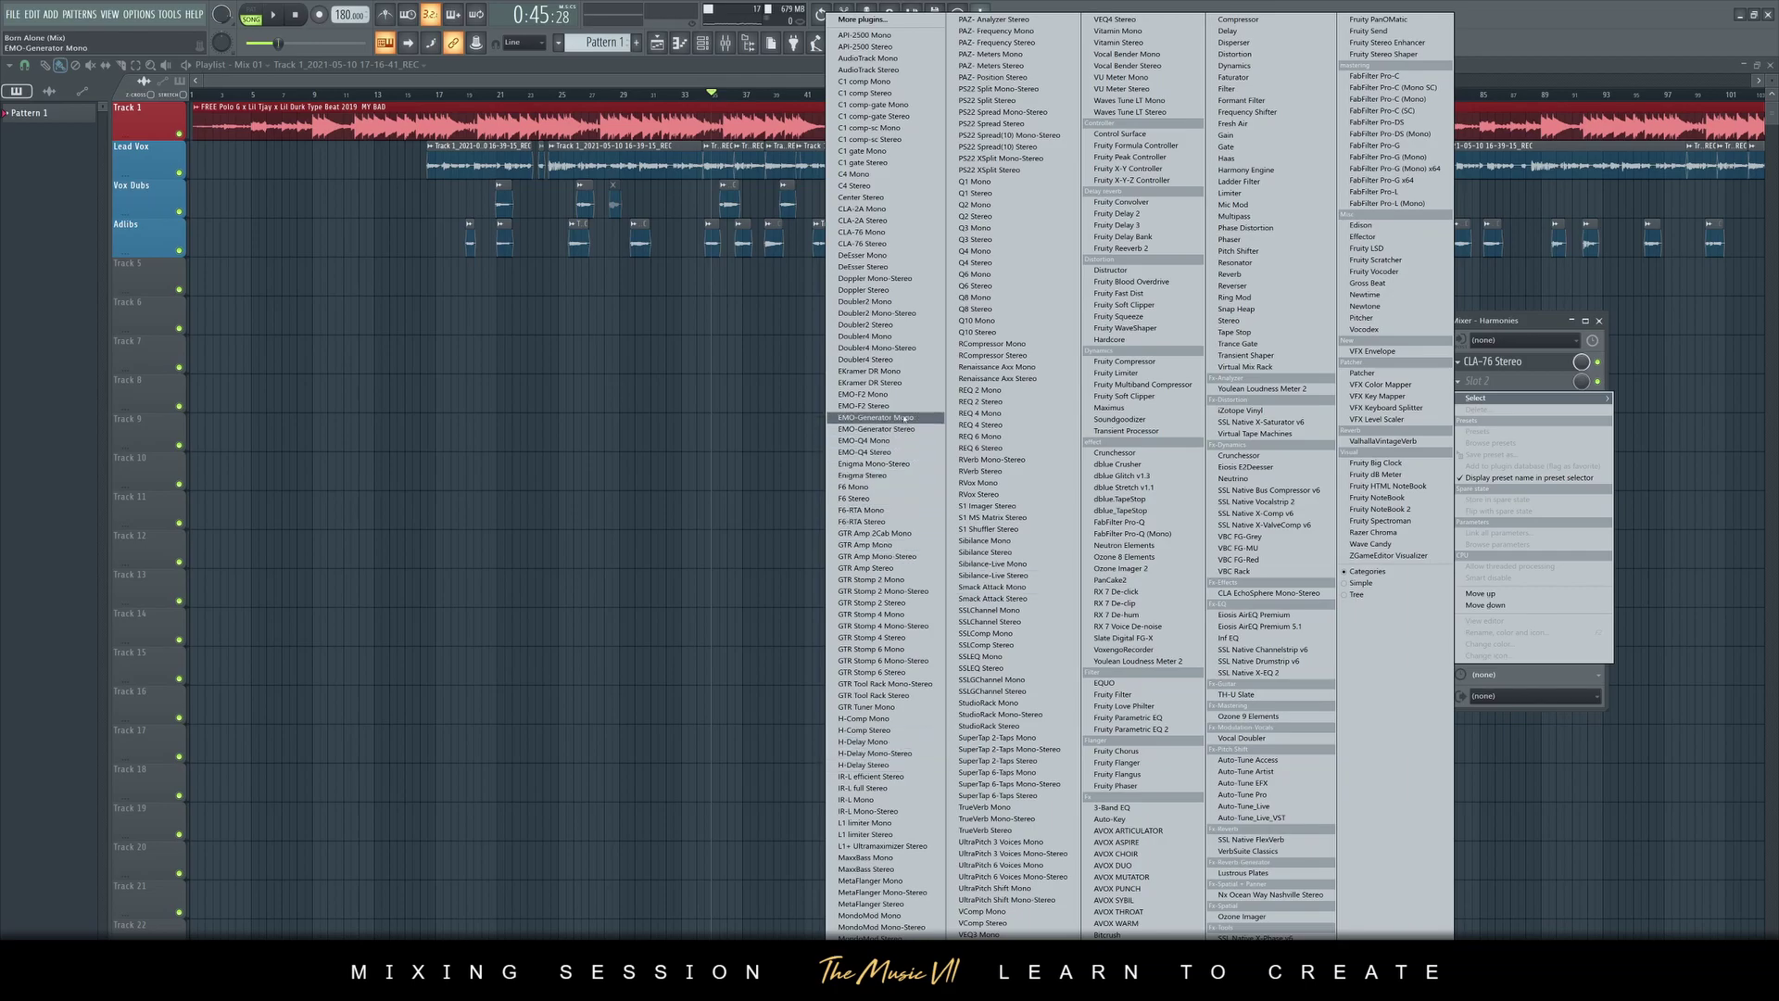
pyautogui.click(914, 329)
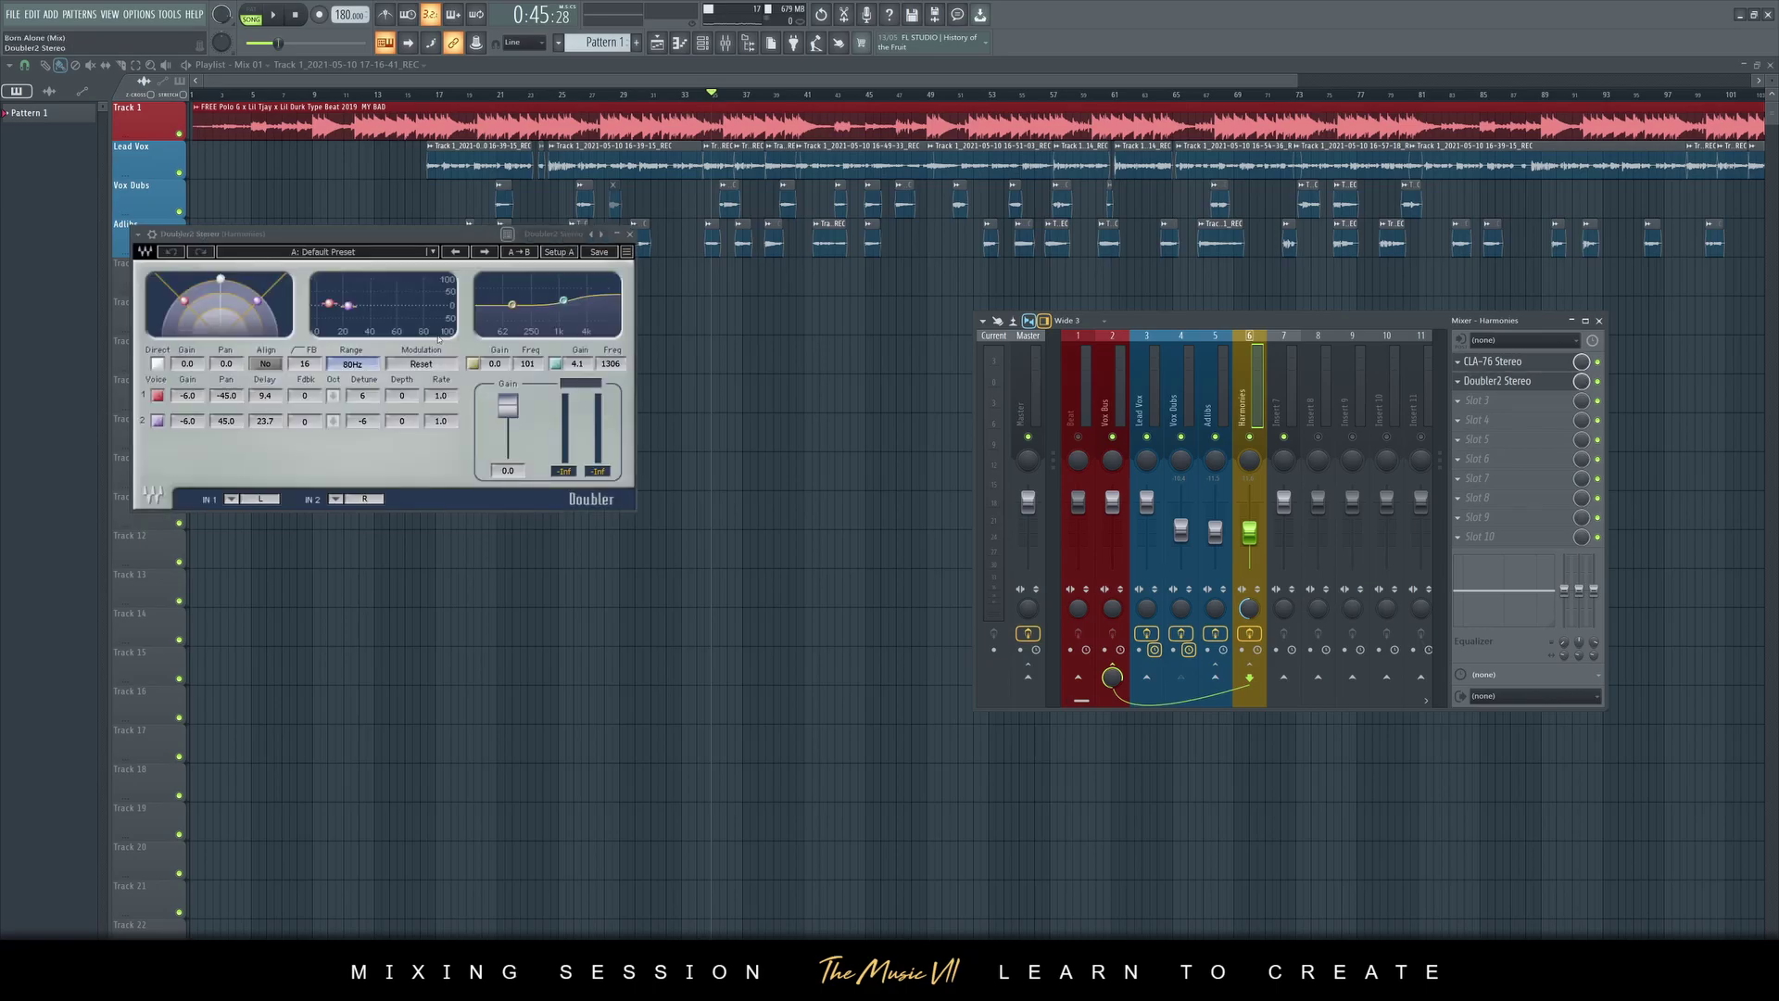
pyautogui.click(716, 99)
pyautogui.press('space')
# Set the low EQ band of the Harmonies Doubler2 to a gain of 12.0 at 114 Hz
pyautogui.click(726, 43)
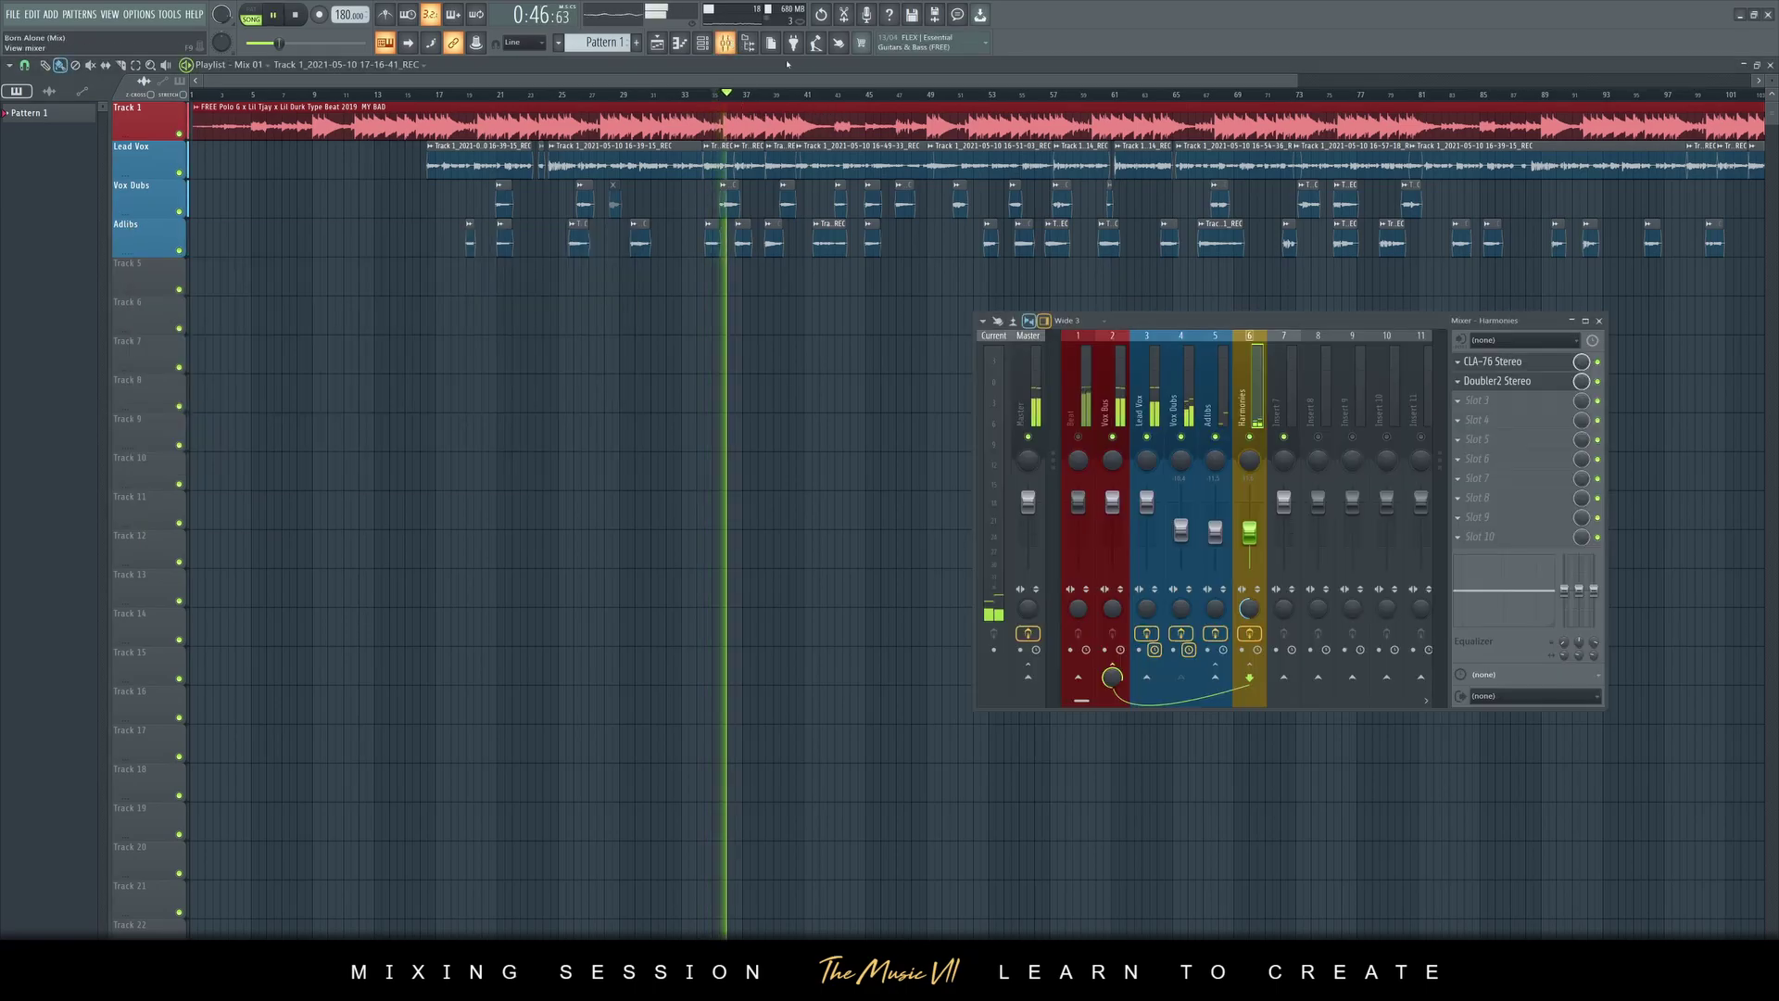
pyautogui.click(1497, 381)
pyautogui.moveTo(511, 305); pyautogui.dragTo(515, 290)
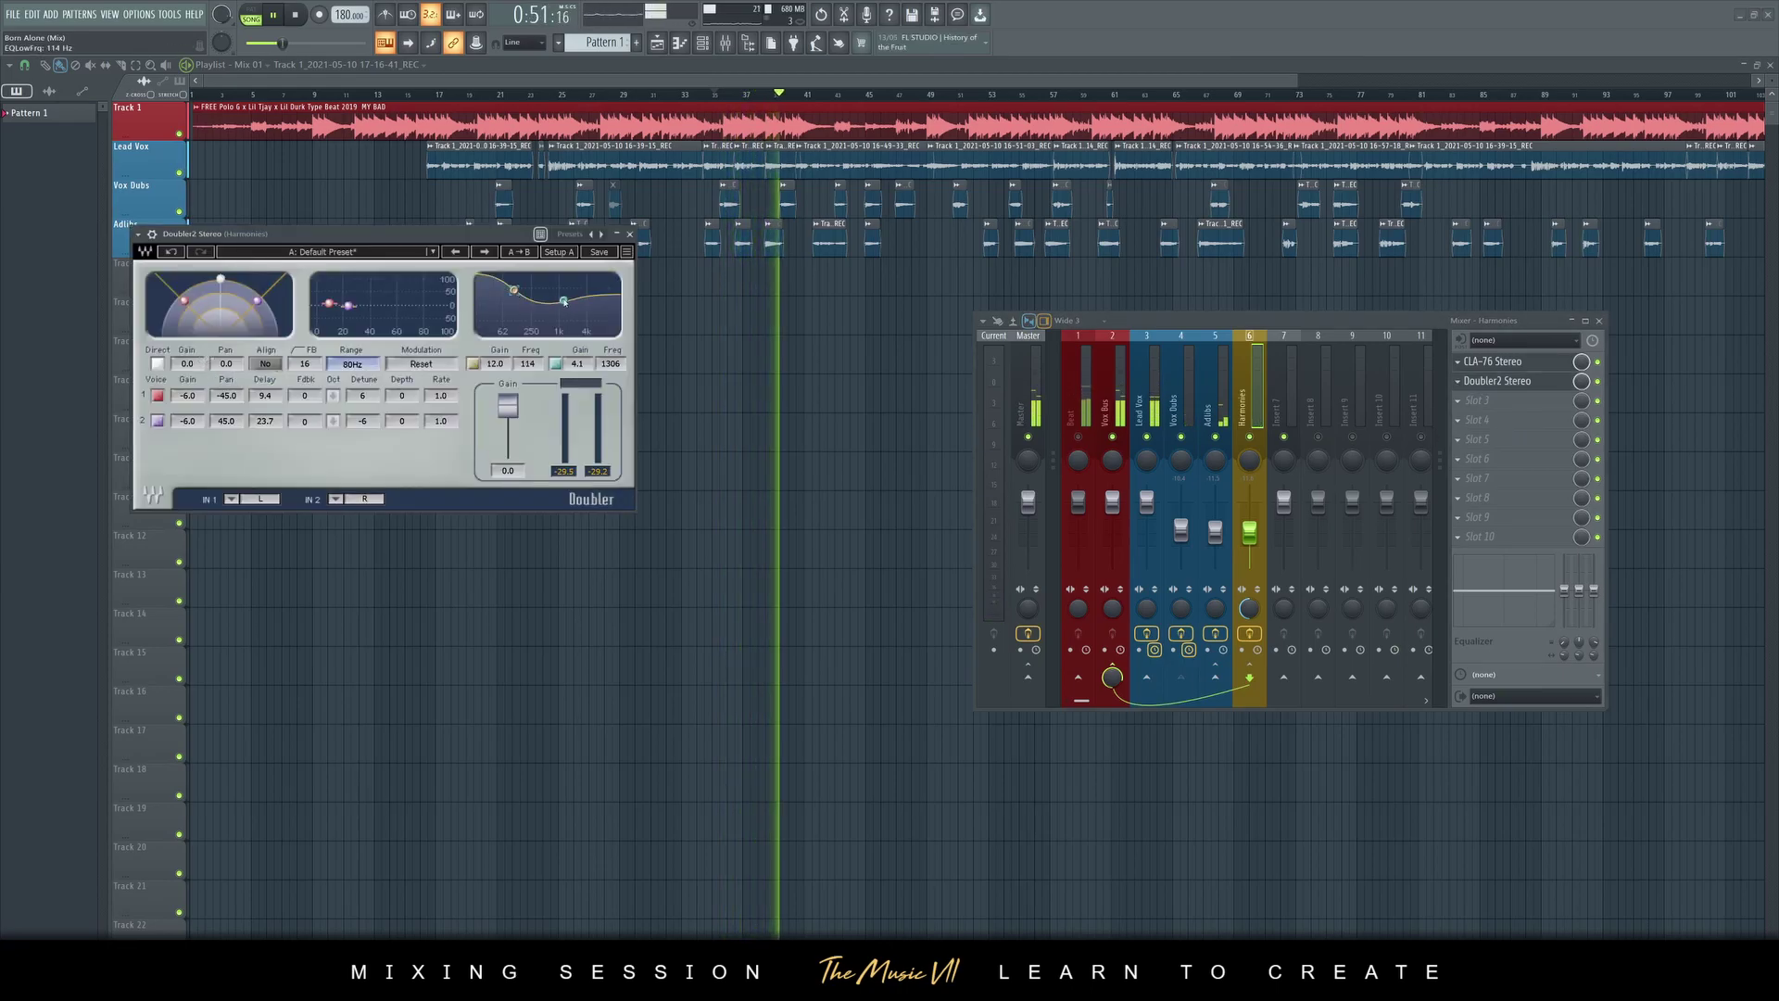
# Raise the Harmonies fader above 0 dB and the Vox Dubs fader moderately while listening to the doubled harmonies
pyautogui.moveTo(1262, 537); pyautogui.dragTo(1264, 512)
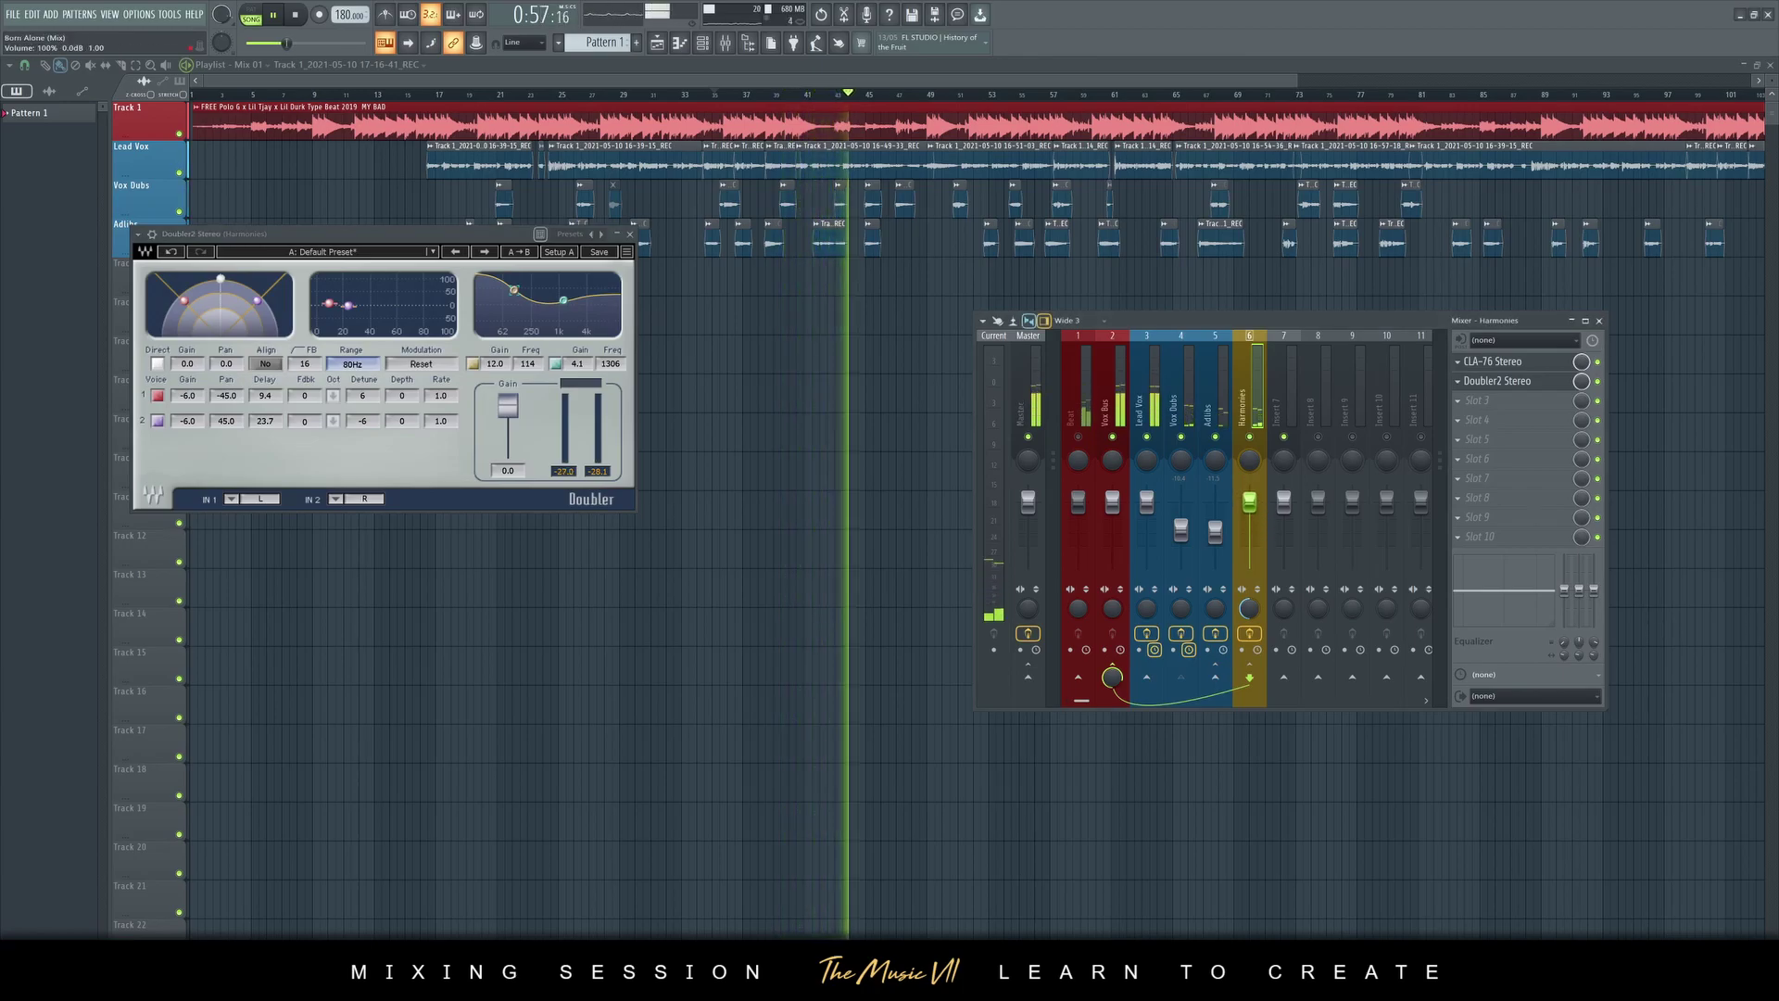
pyautogui.moveTo(1181, 530); pyautogui.dragTo(1183, 517)
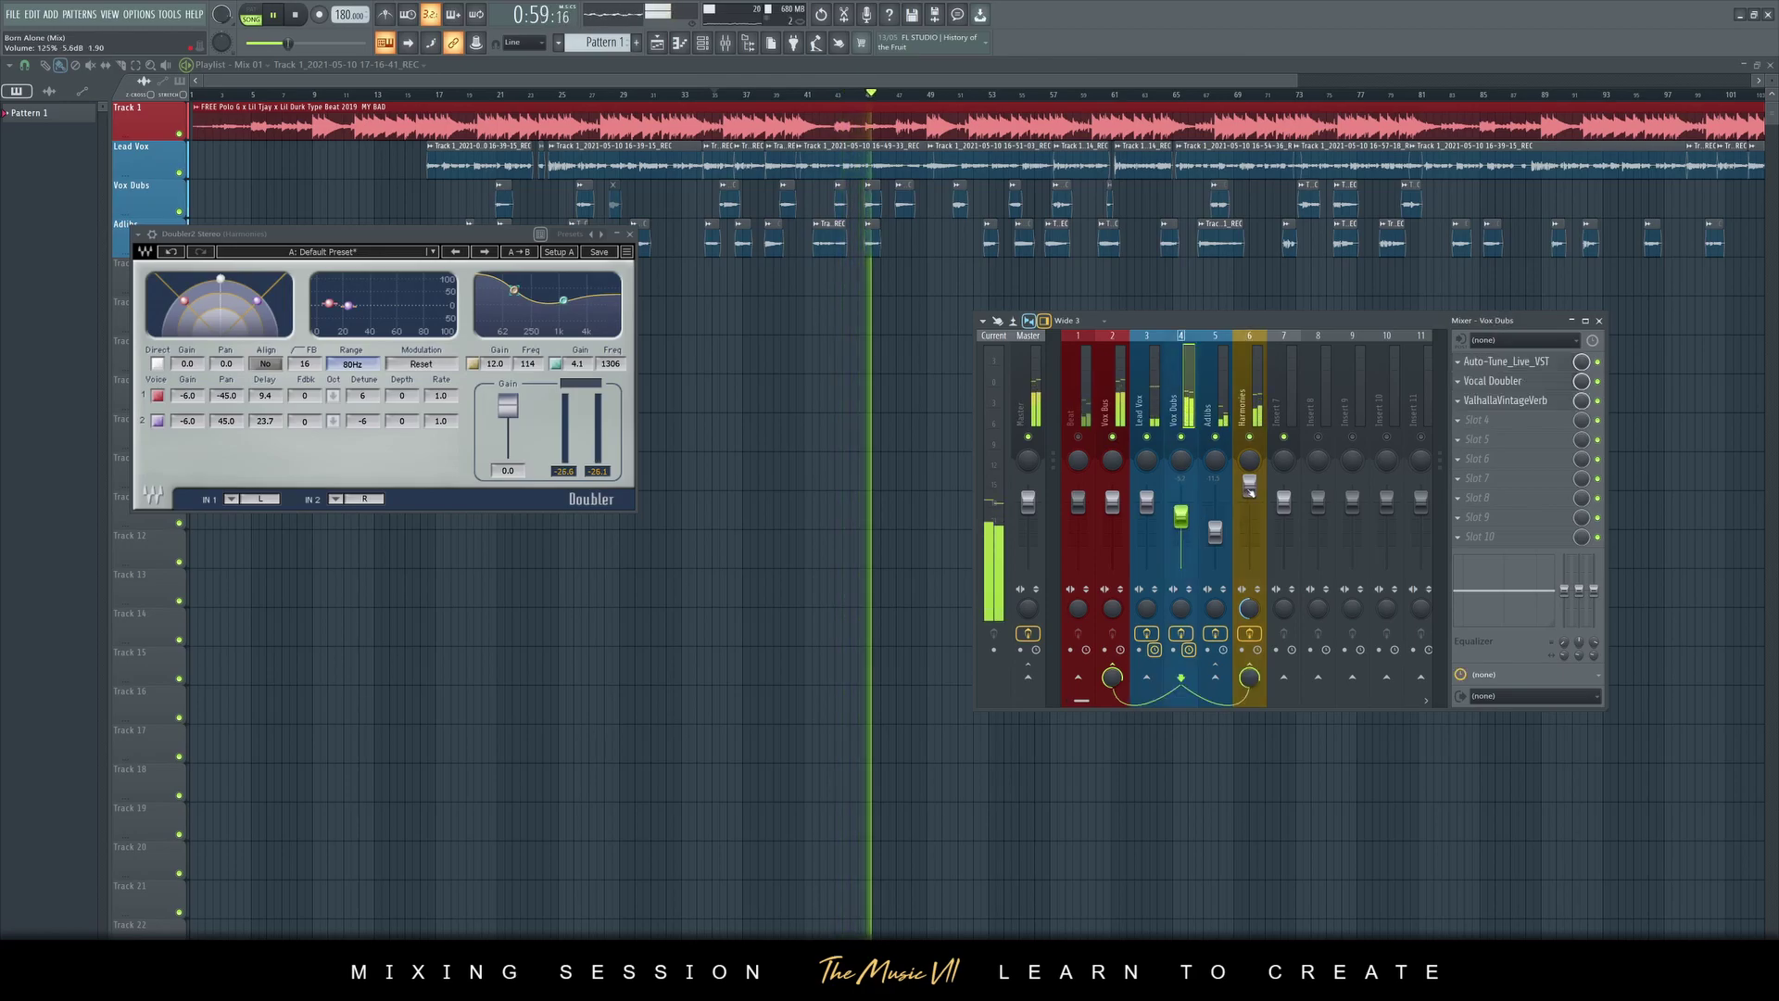
pyautogui.click(1250, 494)
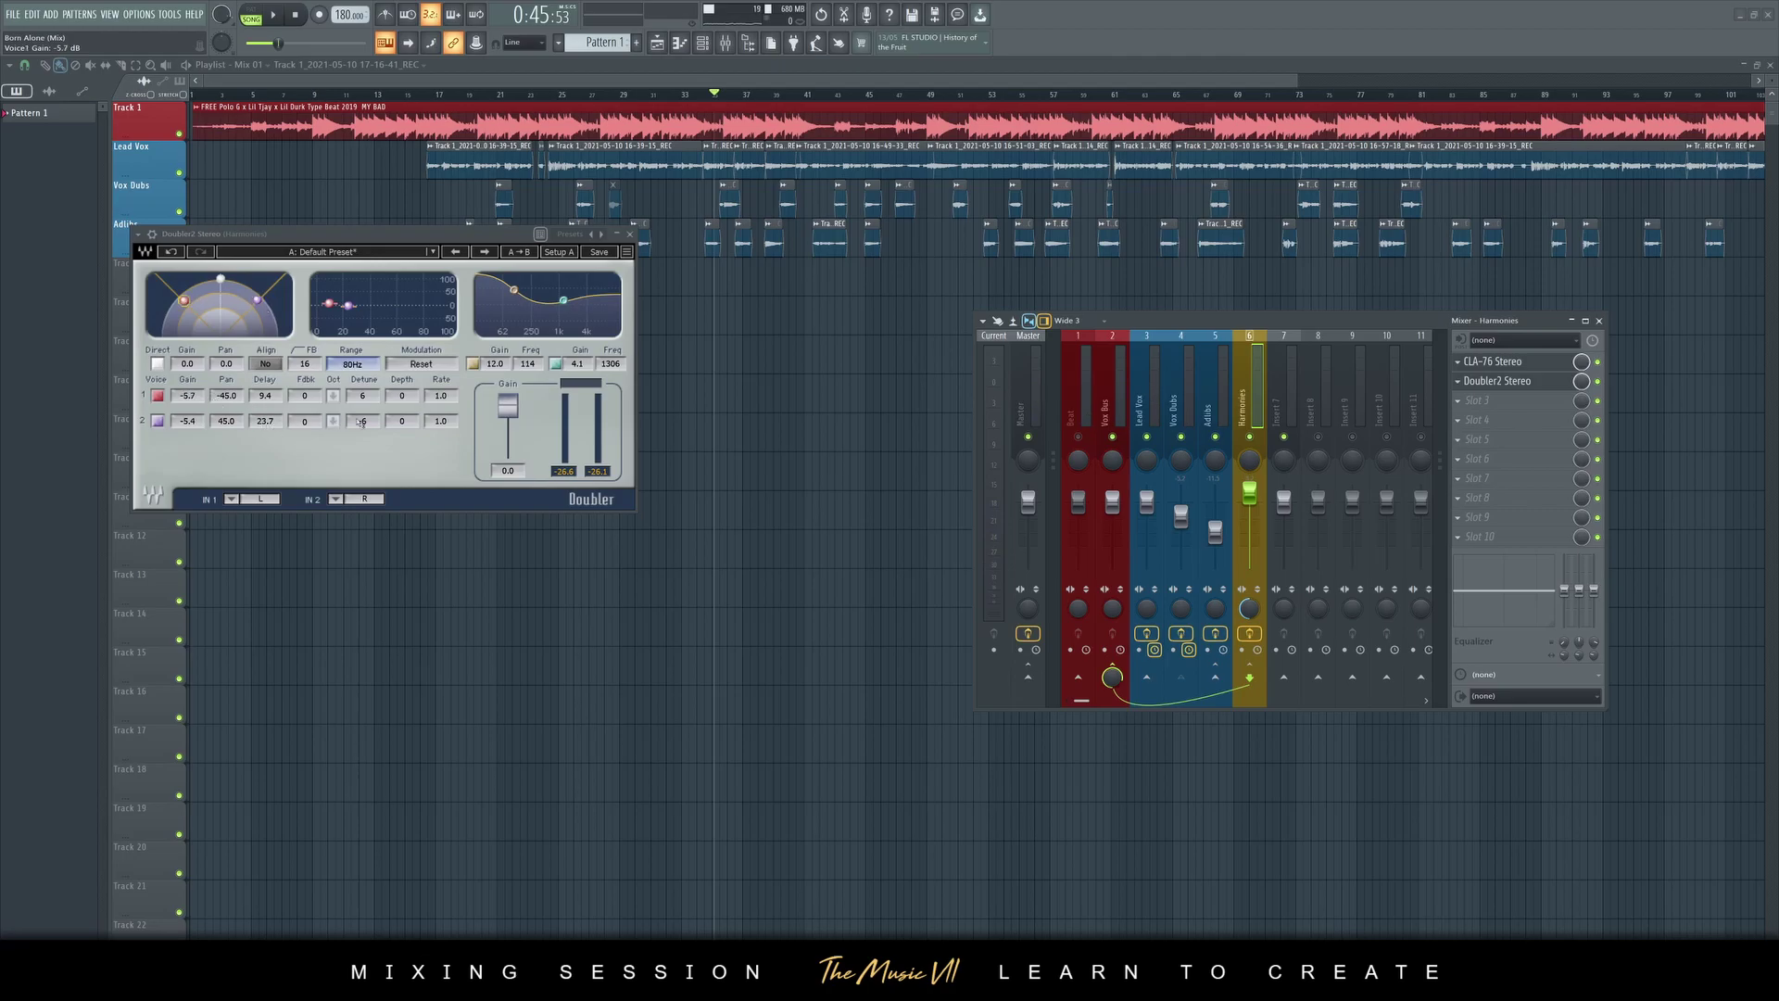
# Set the Doubler2 voice delays to 66.5 and 90.0 and detunes to 5 and 2, and lower the Harmonies fader well below 0 dB
pyautogui.press('space')
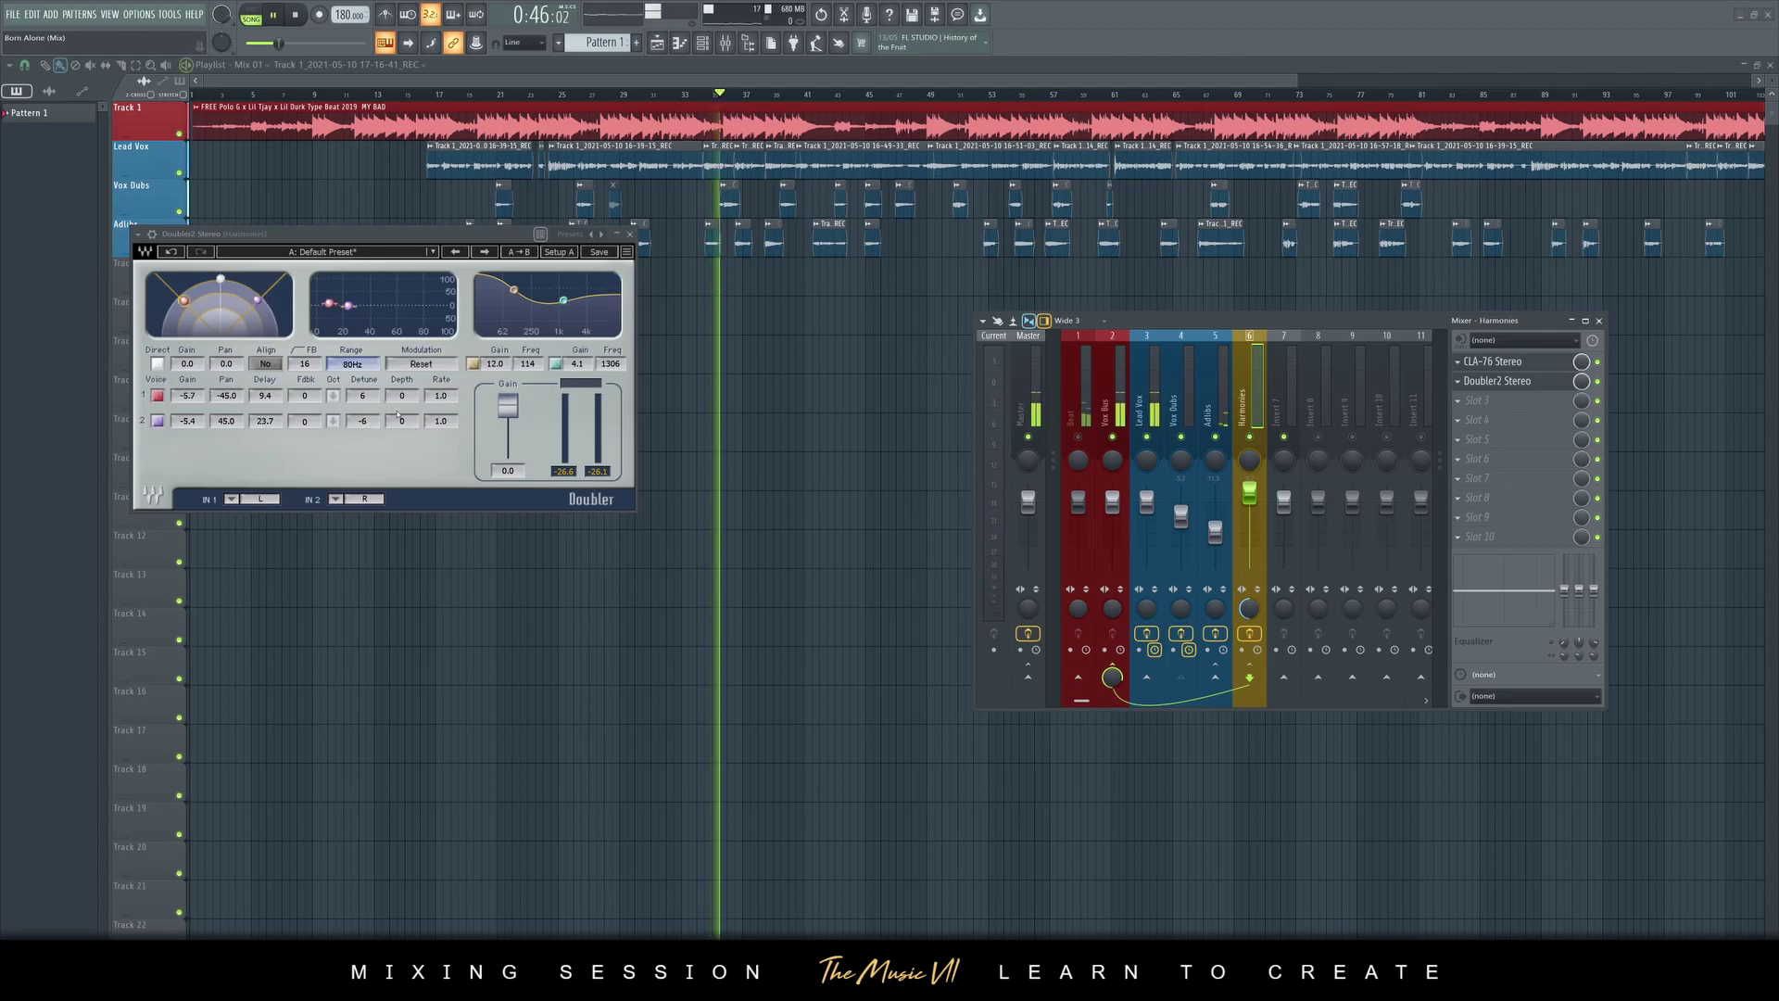
pyautogui.moveTo(348, 306); pyautogui.dragTo(437, 304)
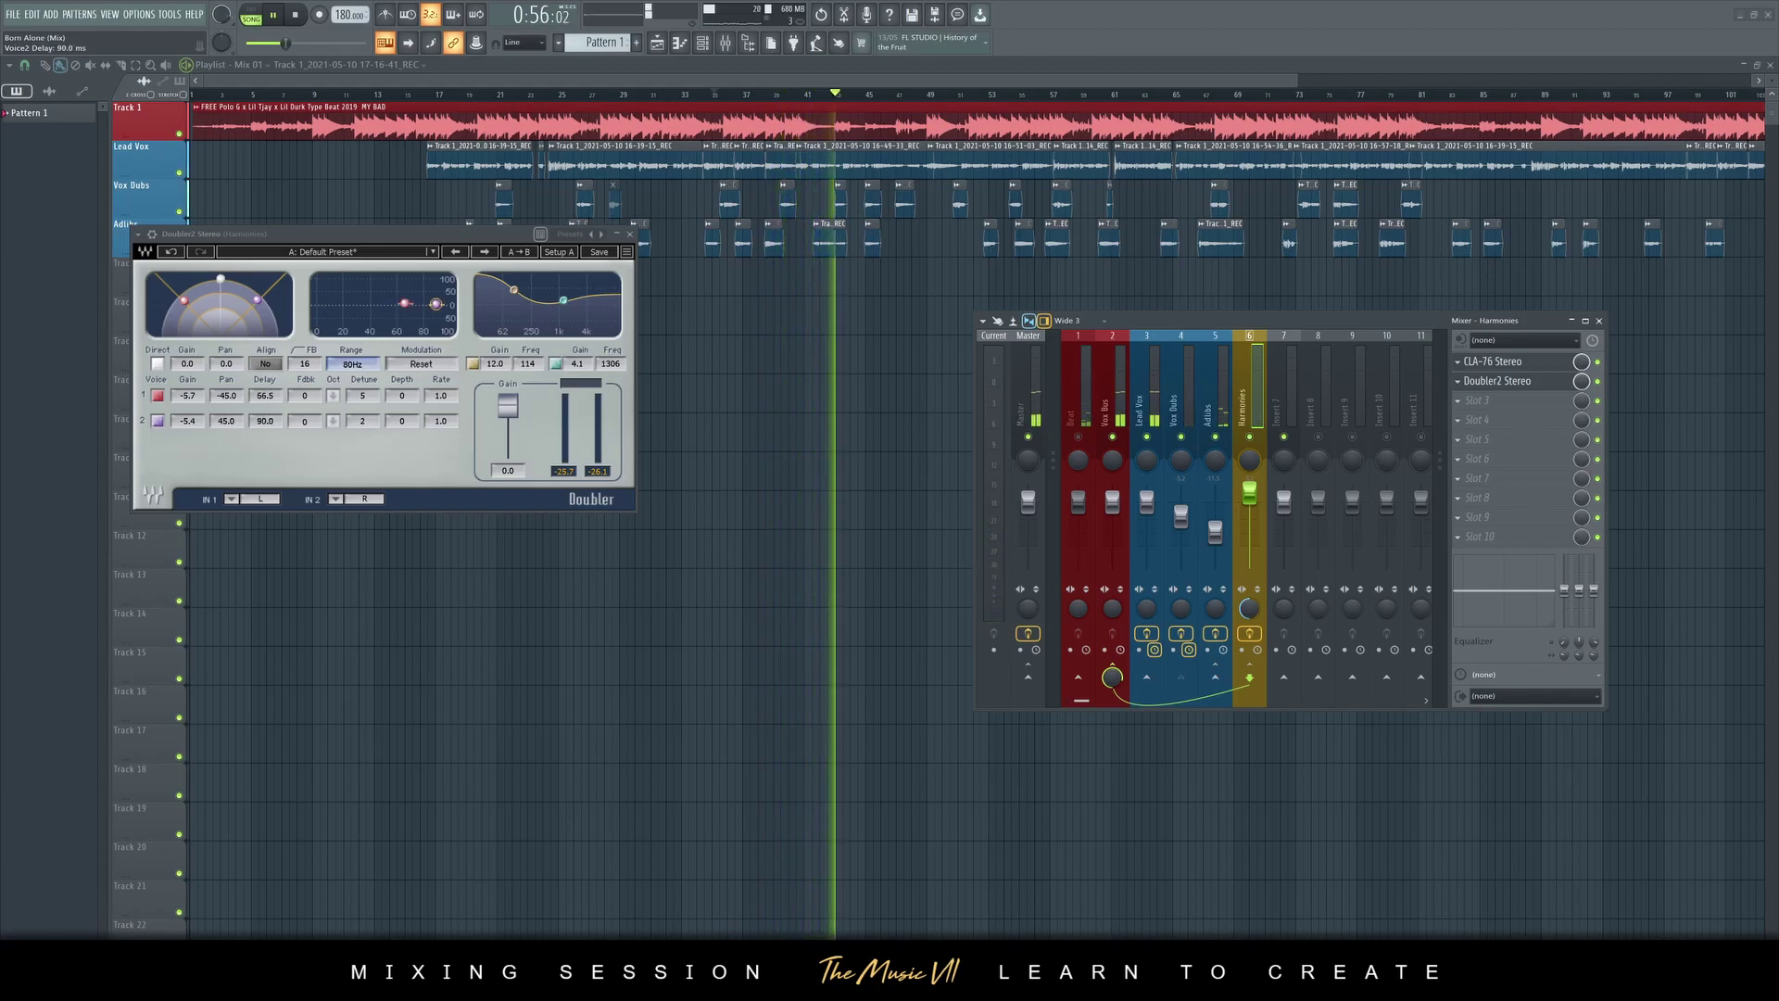
pyautogui.moveTo(1249, 493); pyautogui.dragTo(1249, 530)
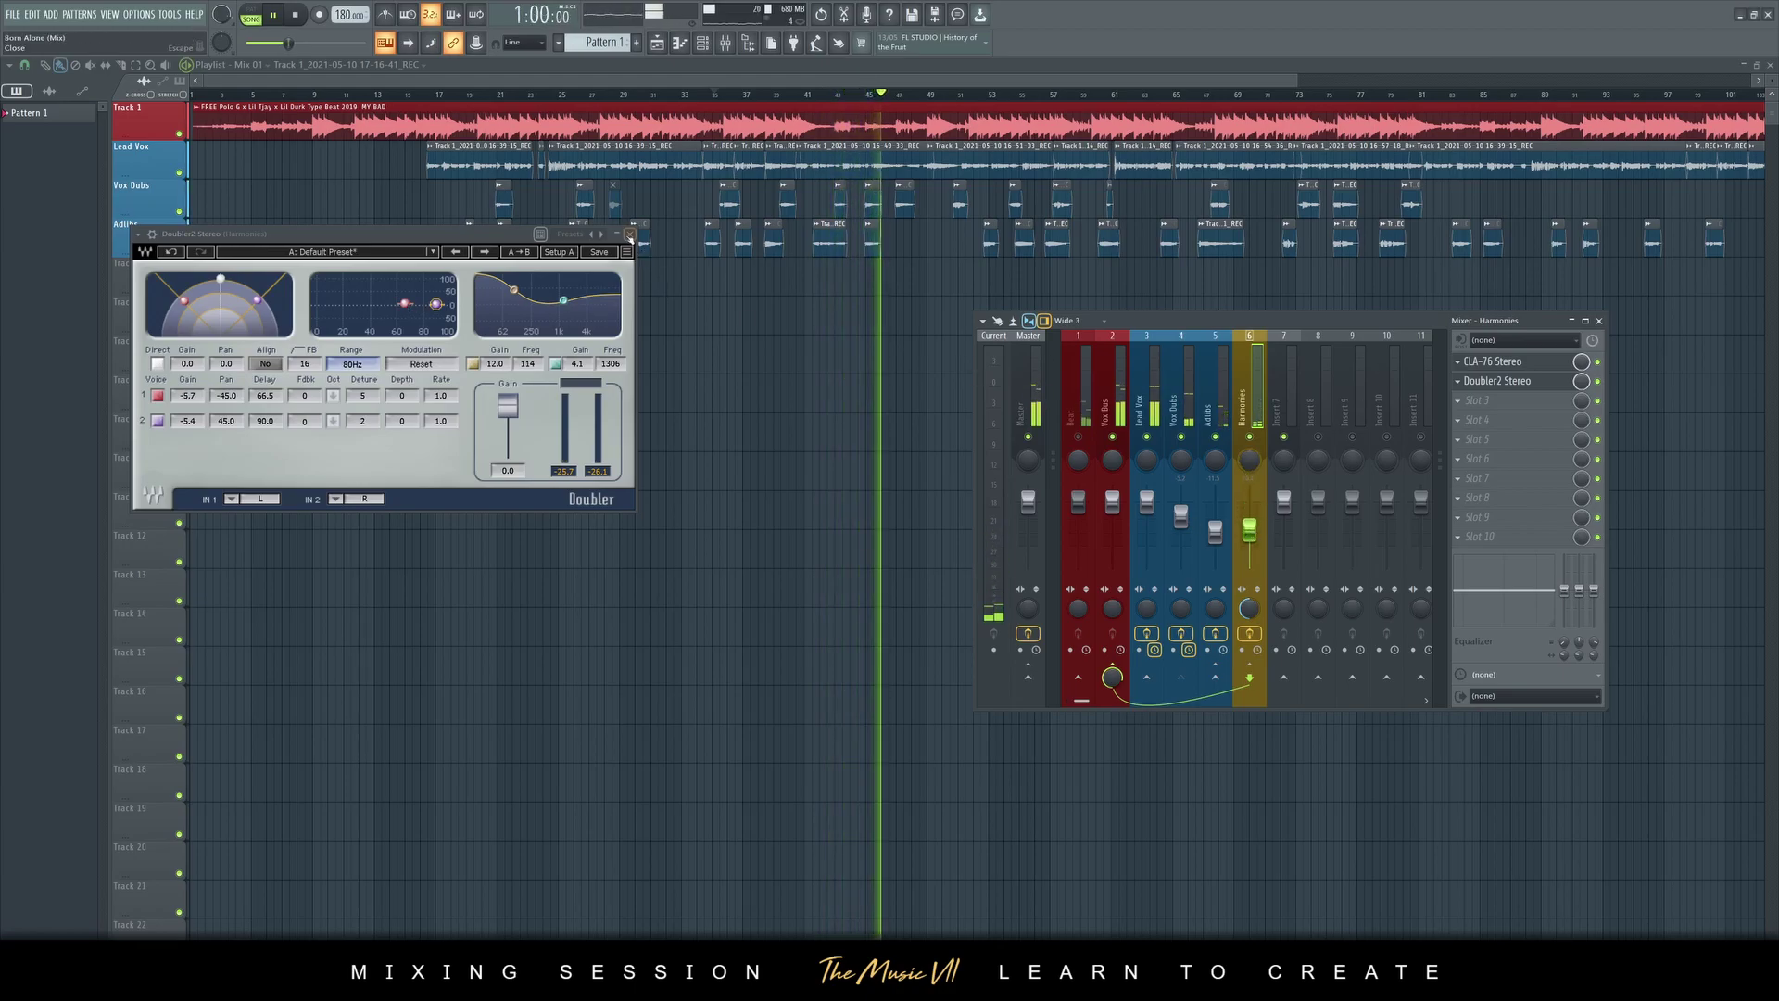
pyautogui.click(630, 233)
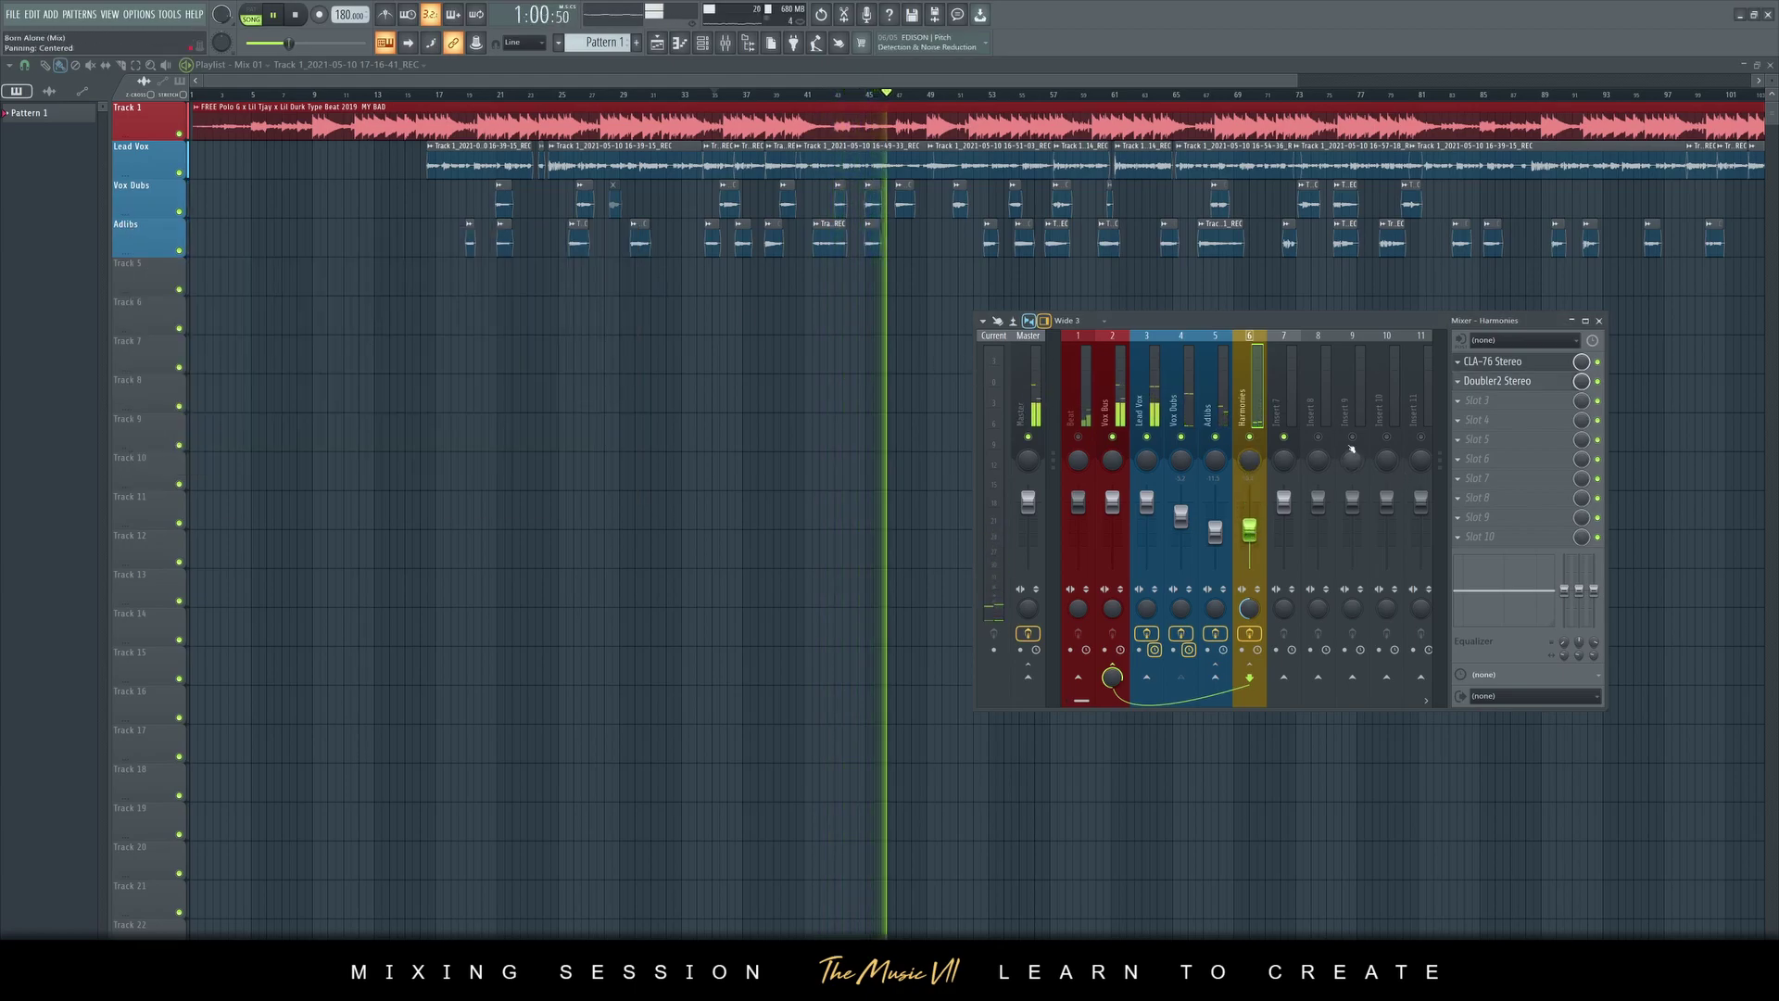
# Save the project, lower the Vox Dubs fader to about -7.1 dB, and stop playback
pyautogui.click(1508, 402)
pyautogui.click(1506, 402)
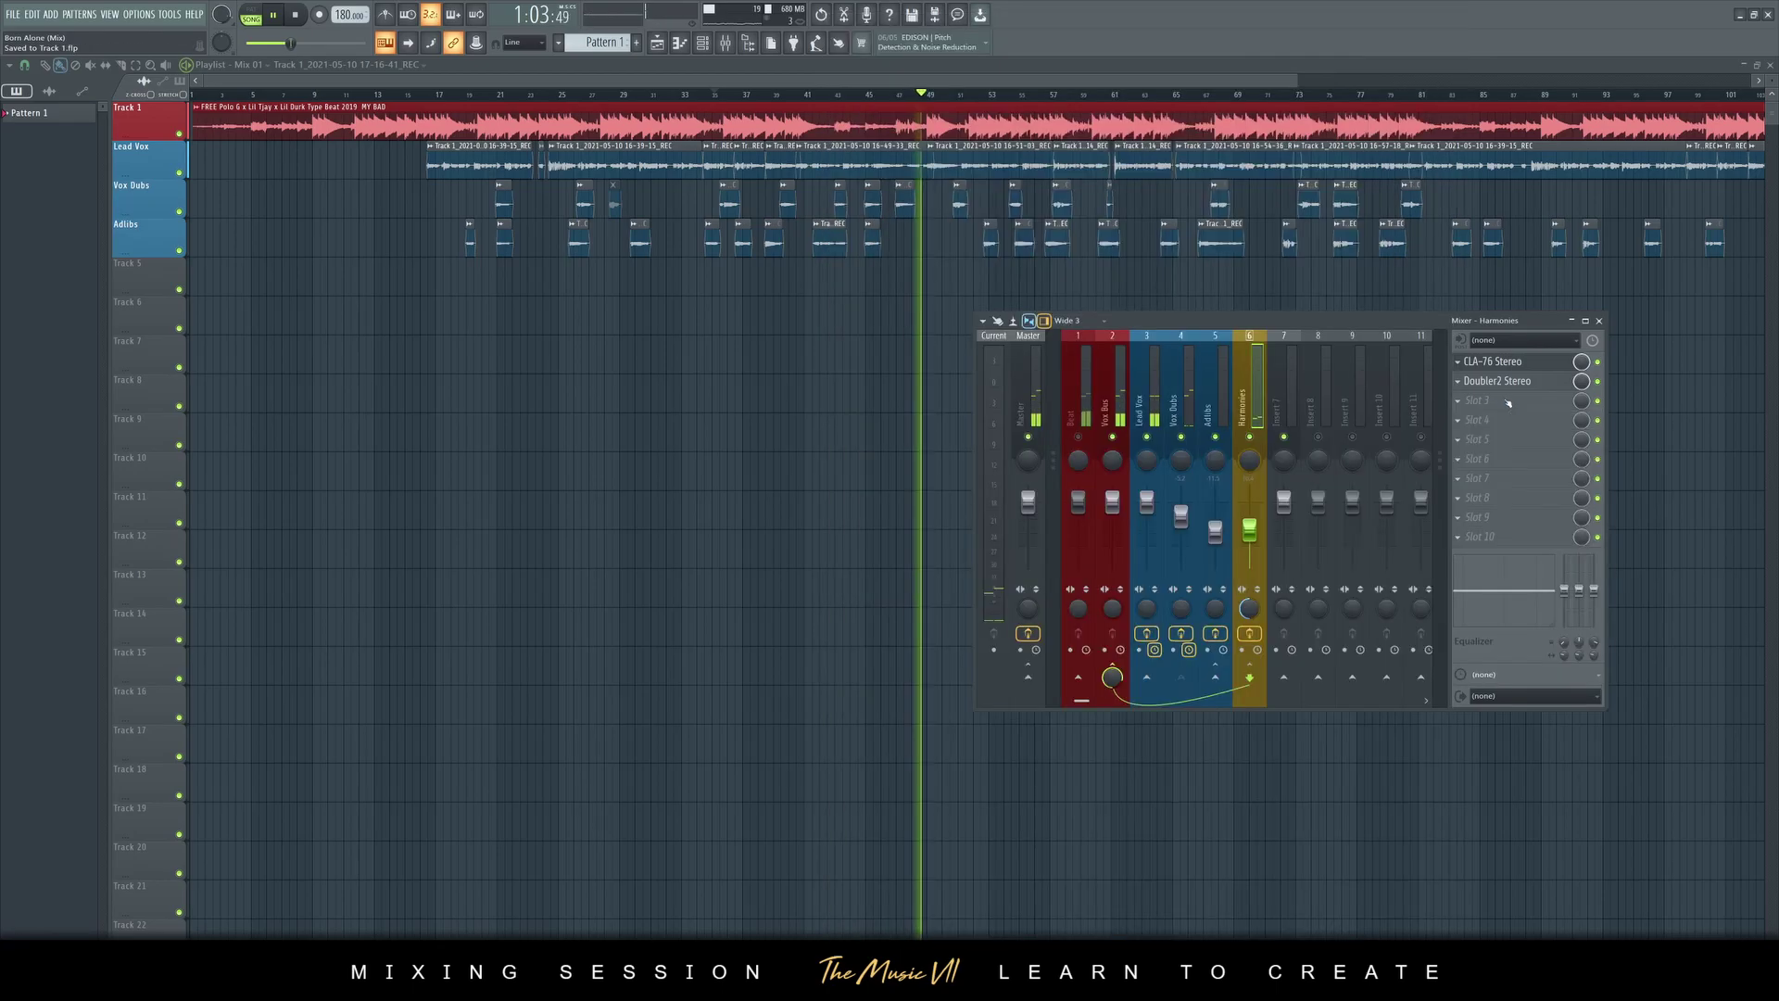
pyautogui.click(1112, 402)
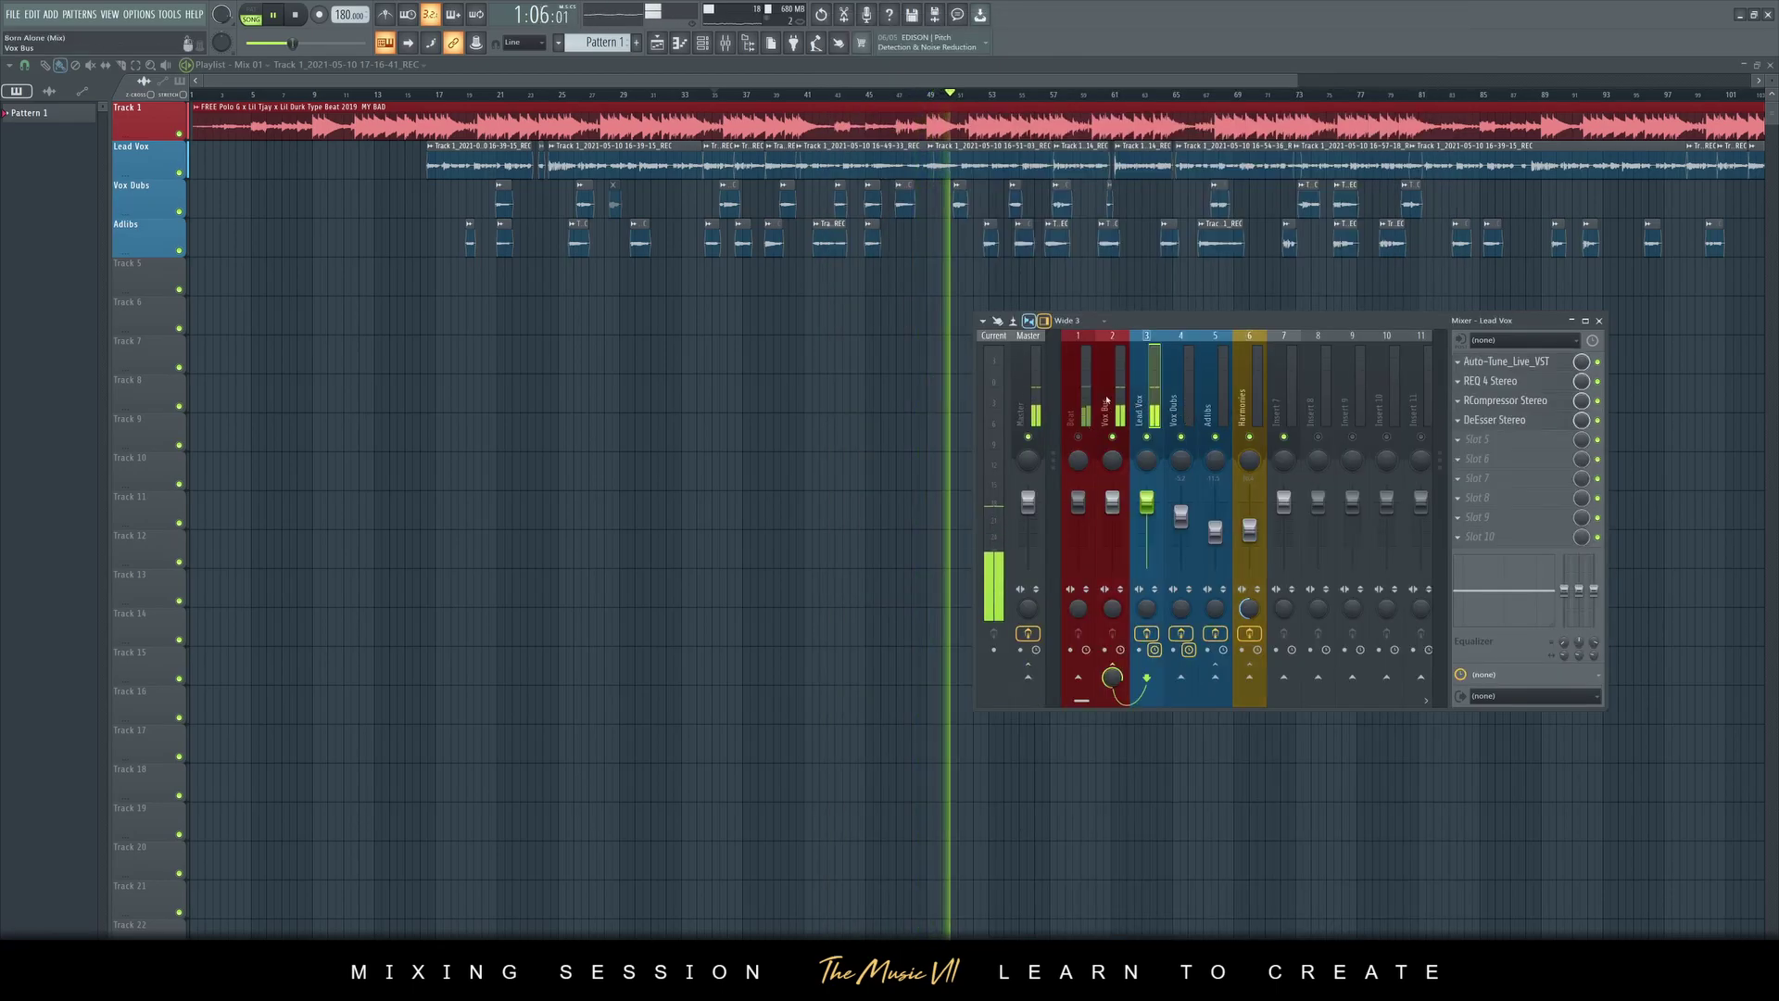
pyautogui.click(1180, 520)
pyautogui.press('space')
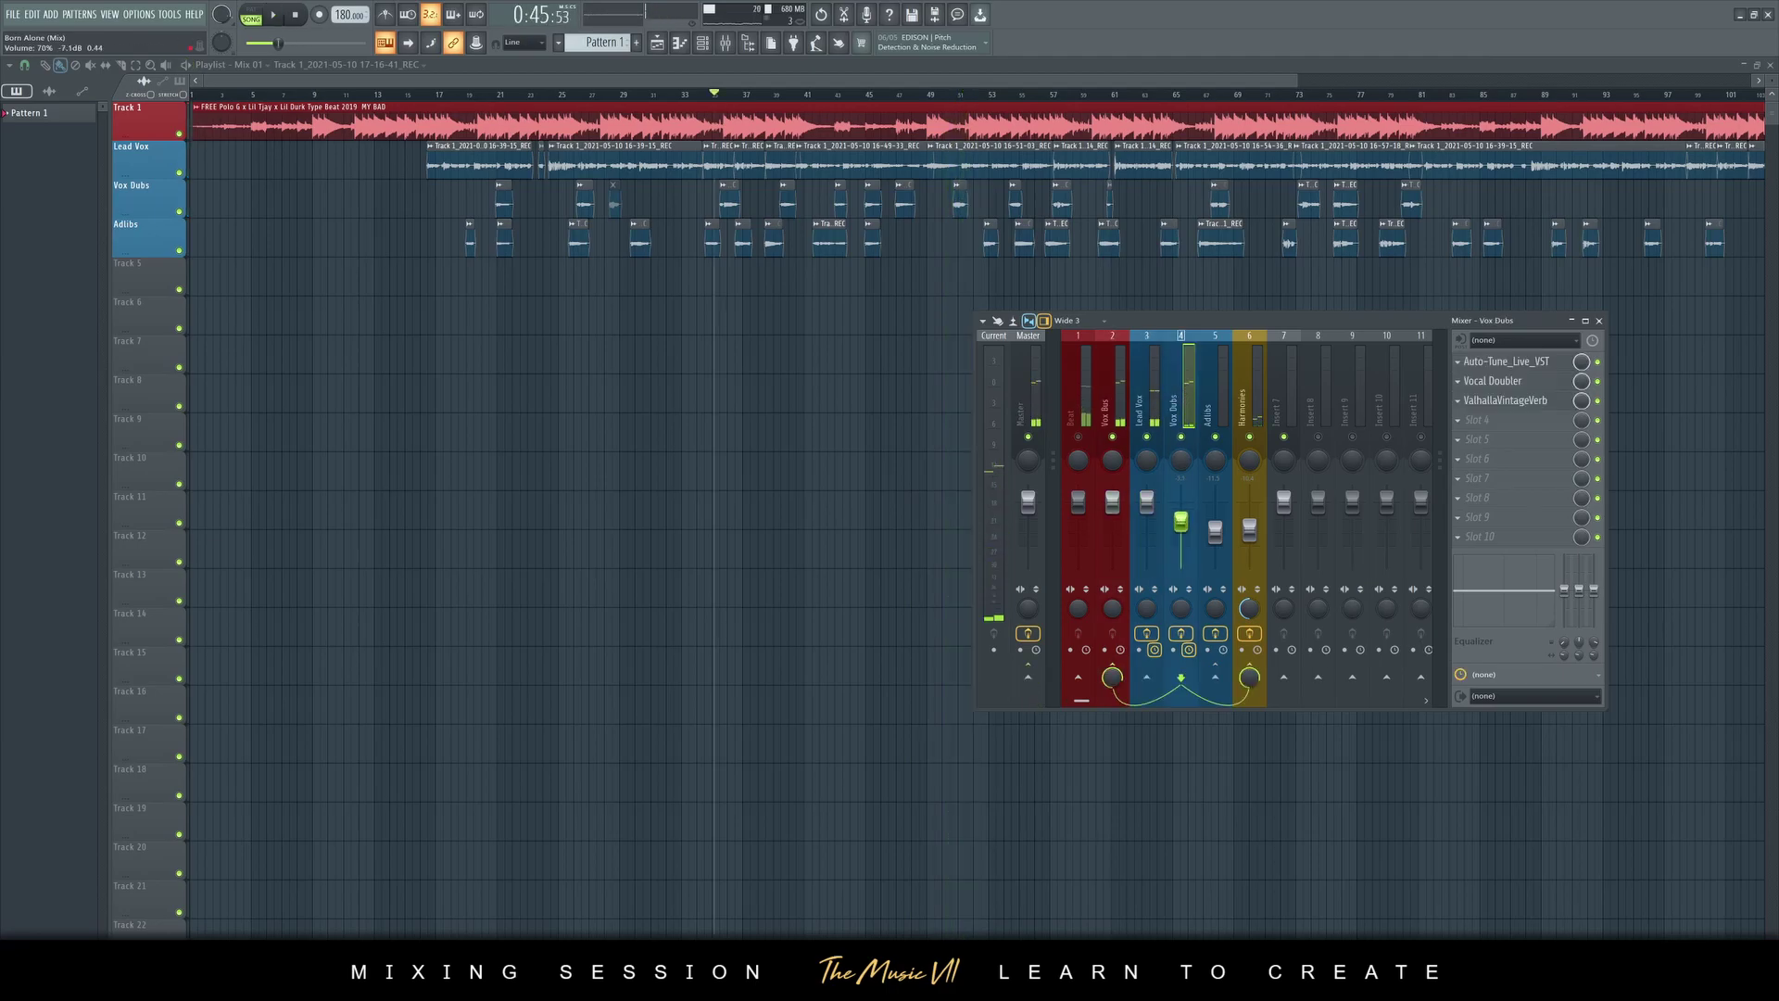
# Lower Vox Dubs further so its fader sits just below the Harmonies fader, and save the project
pyautogui.click(1486, 421)
pyautogui.press('Escape')
pyautogui.click(1243, 378)
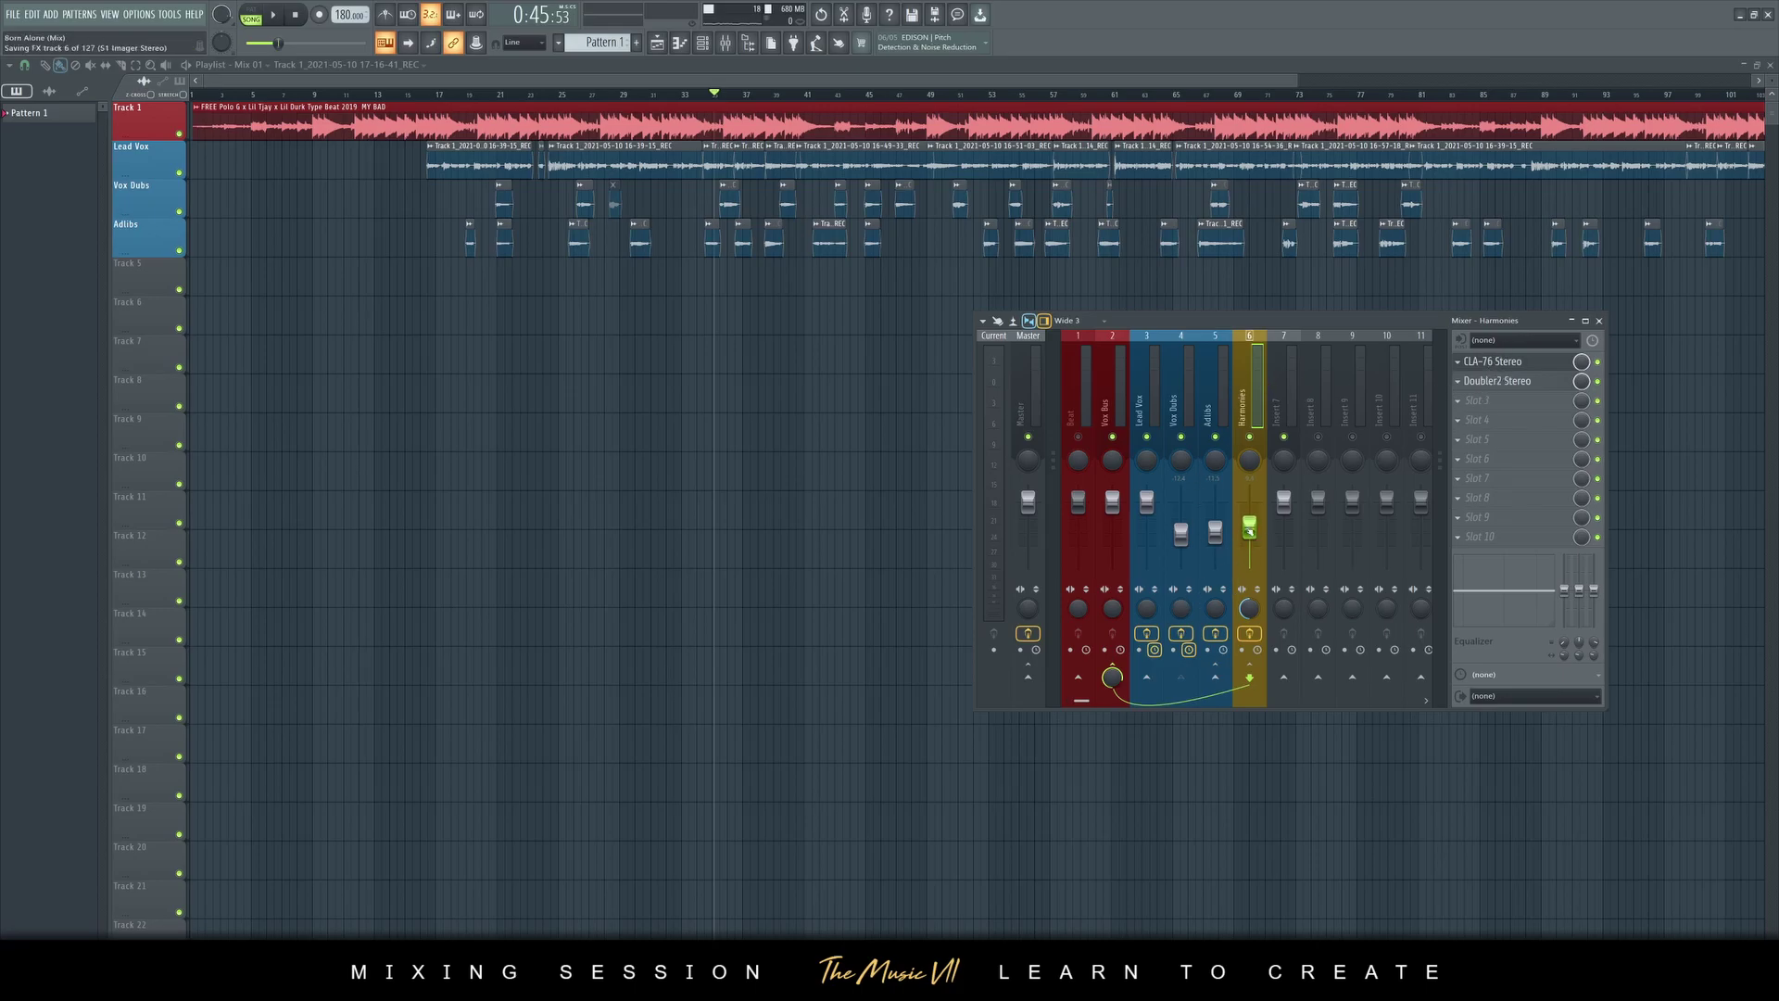
# Load PanCake2 in the third effect slot of Harmonies, move its window beside the mixer, and start playback
pyautogui.click(1472, 405)
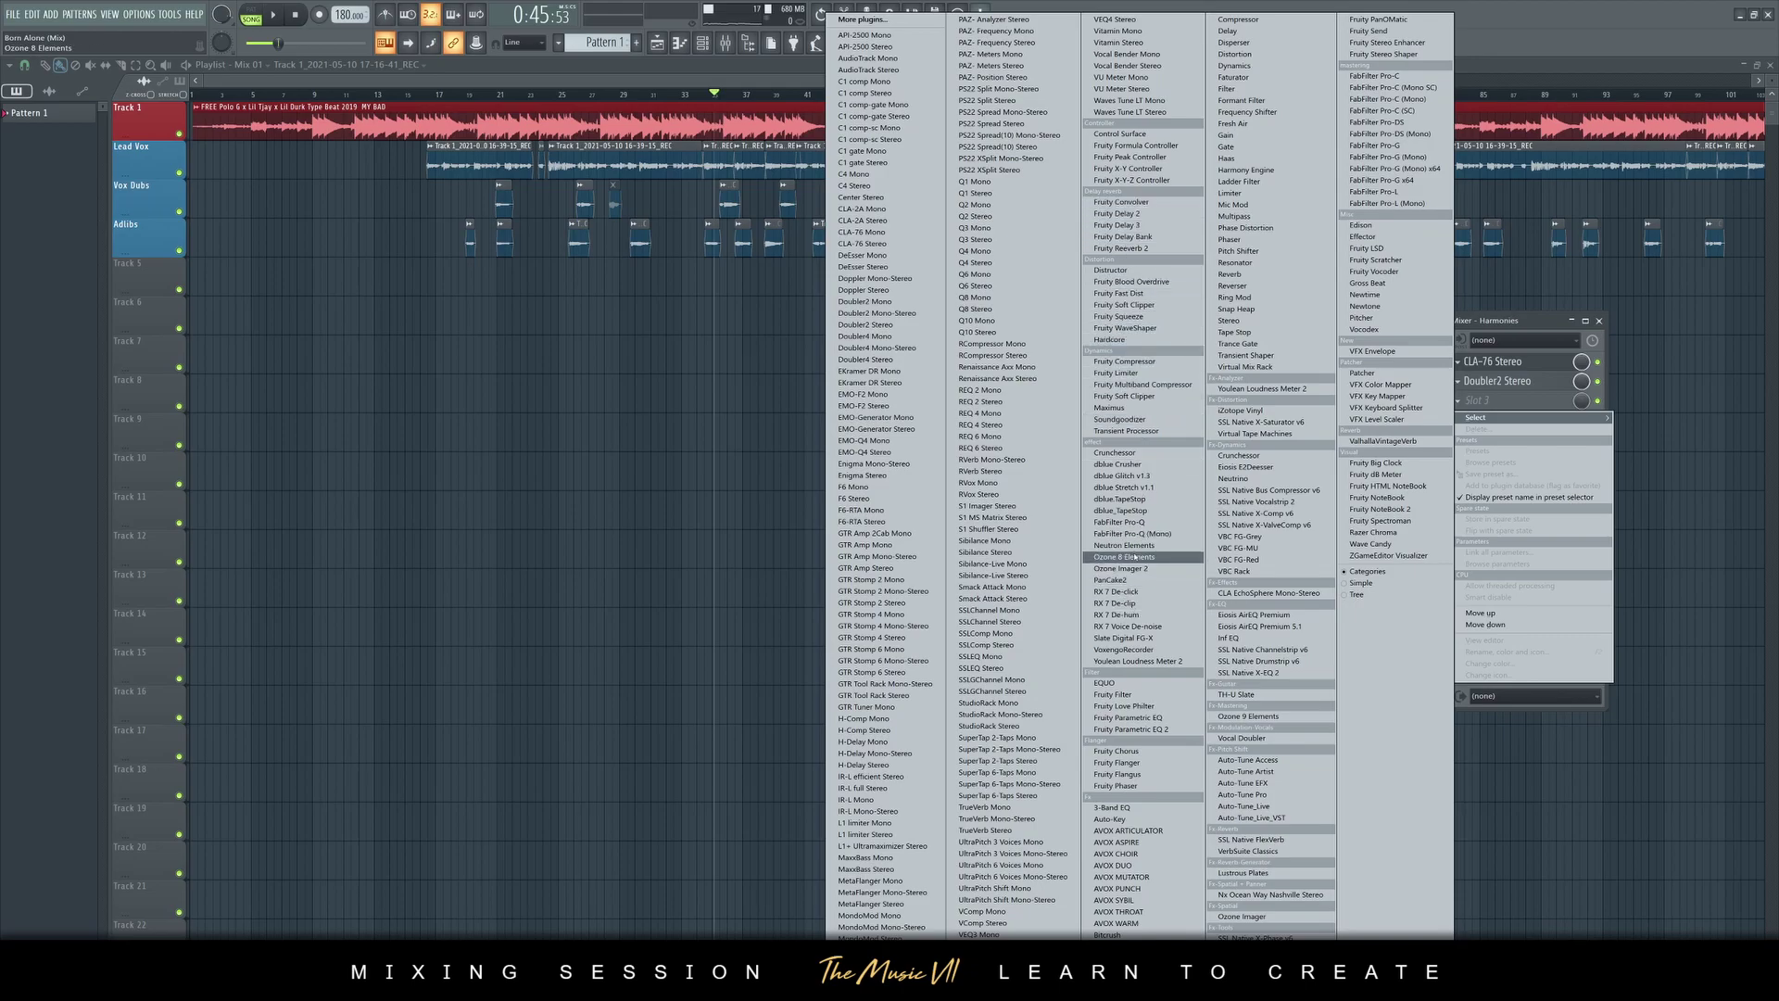
pyautogui.click(1154, 584)
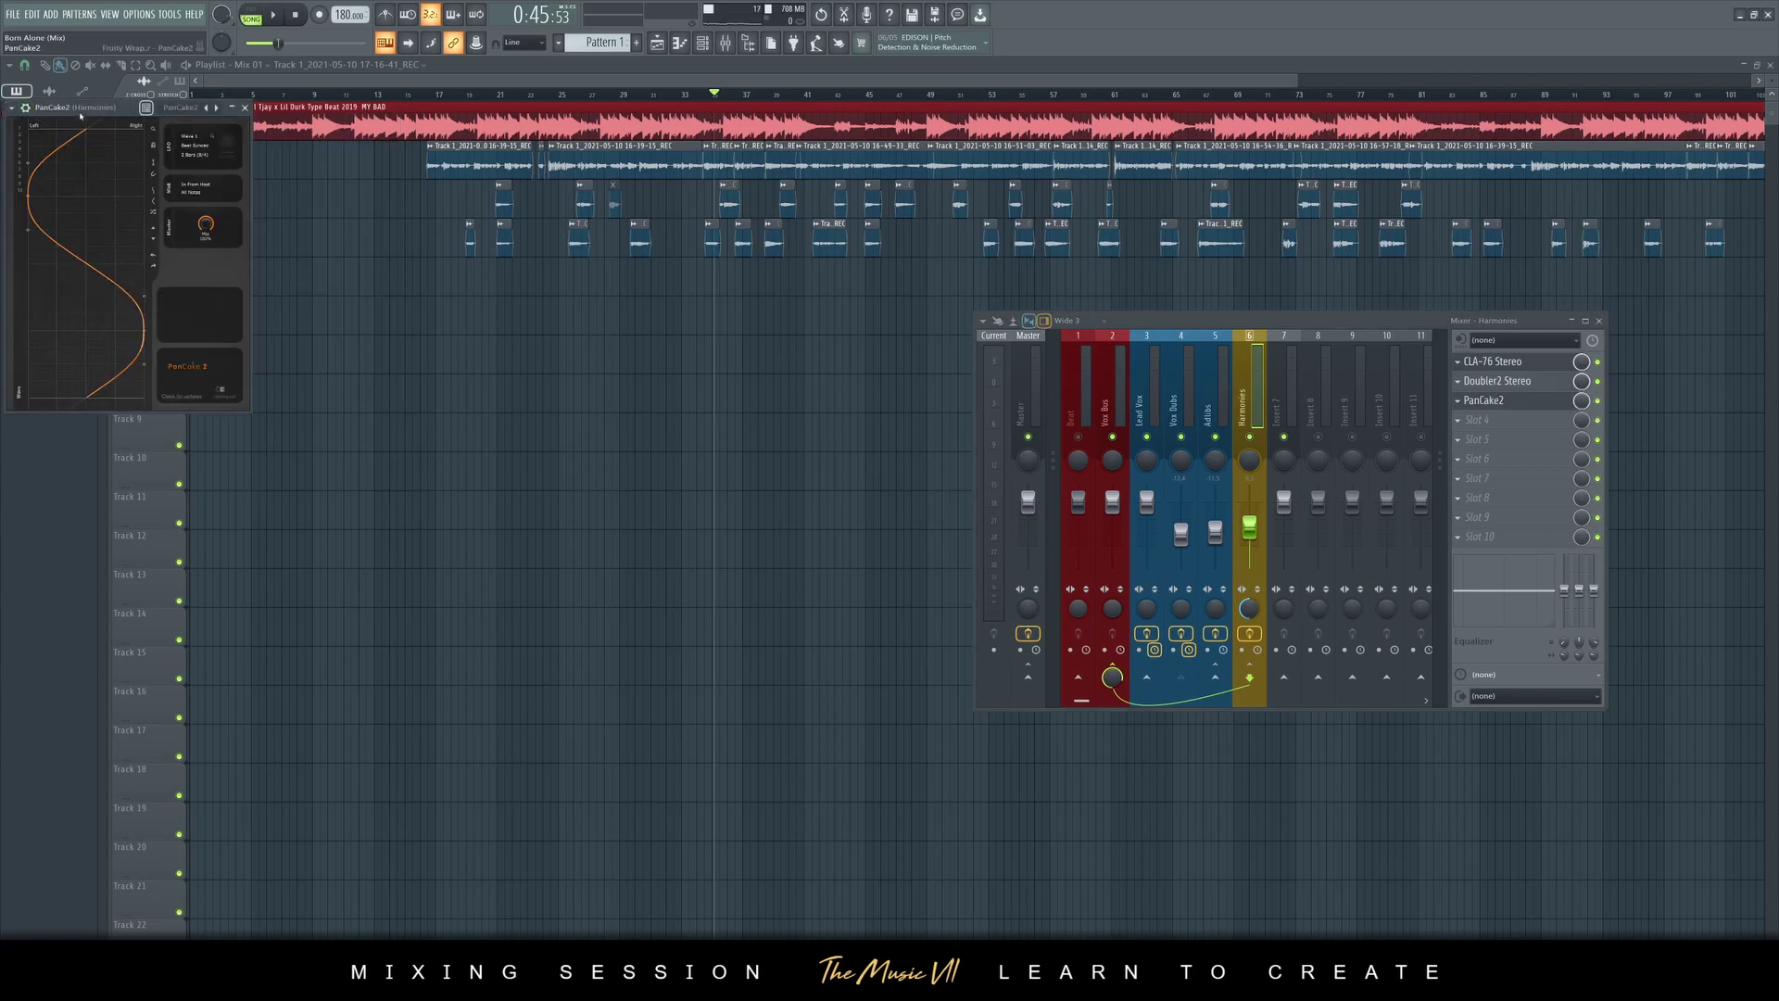
pyautogui.moveTo(76, 116); pyautogui.dragTo(759, 367)
pyautogui.press('space')
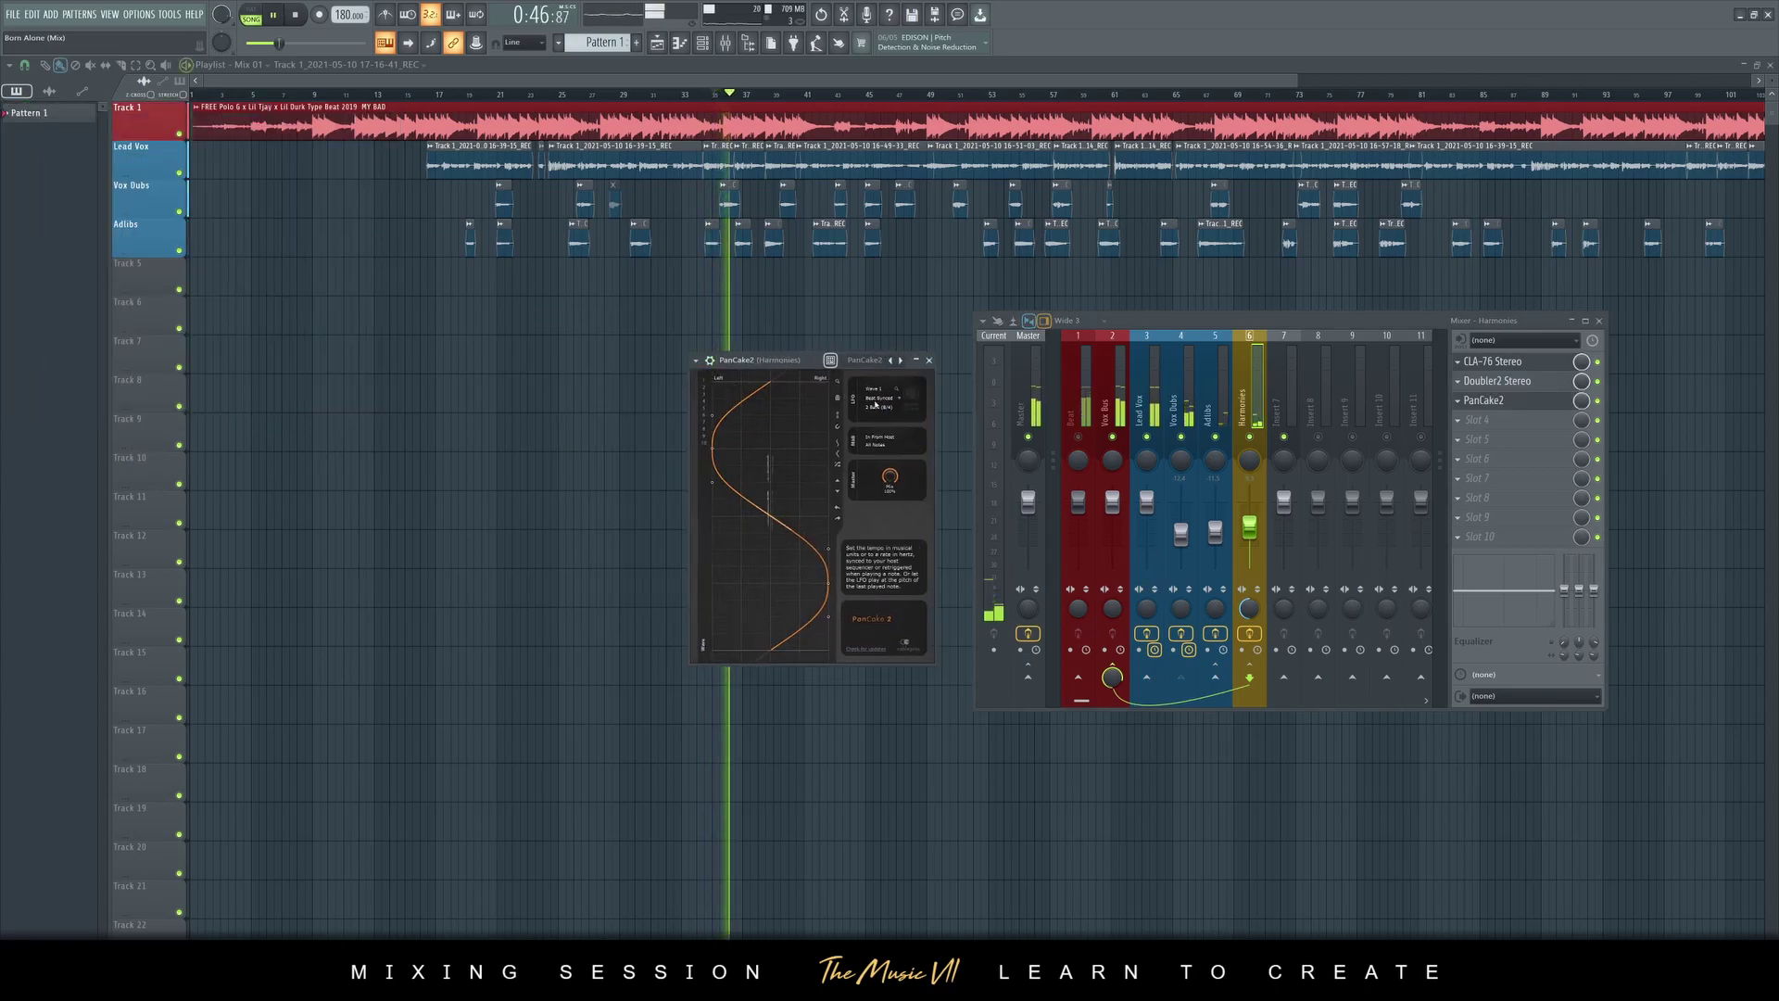
# Set the PanCake2 panning cycle to 1 Bar (4/4), close the plugin, and raise the Harmonies fader slightly
pyautogui.click(879, 407)
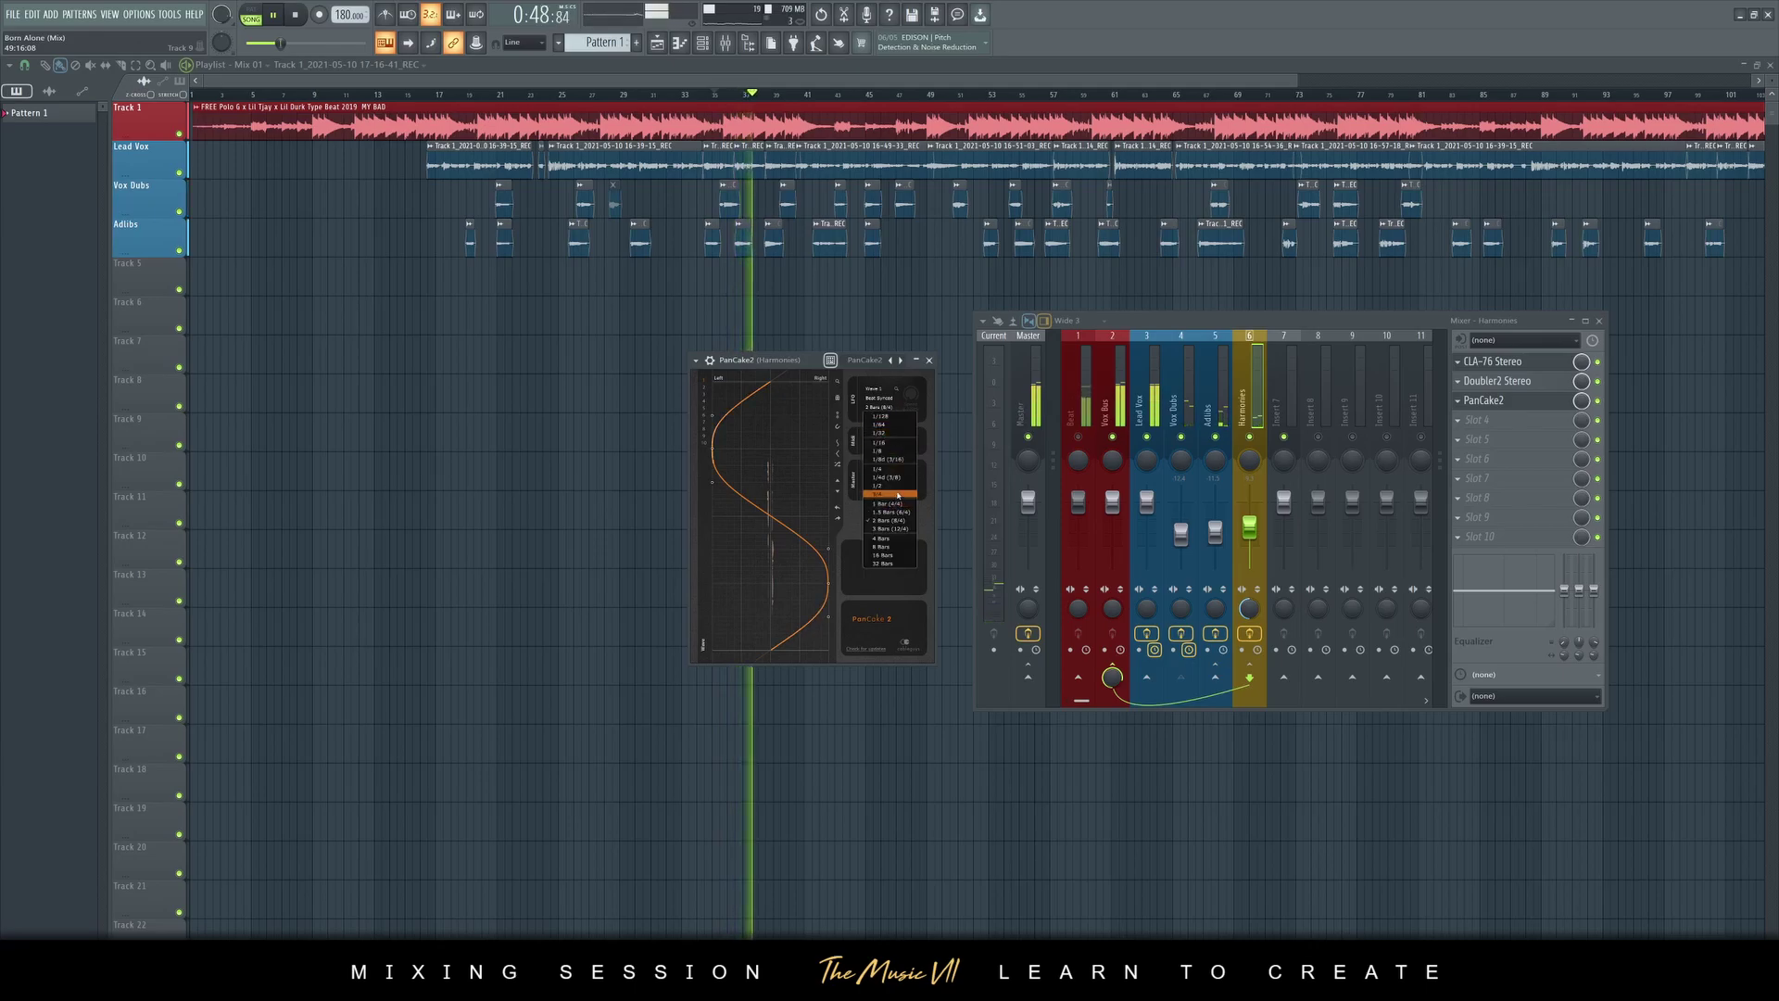
pyautogui.click(892, 504)
pyautogui.click(929, 360)
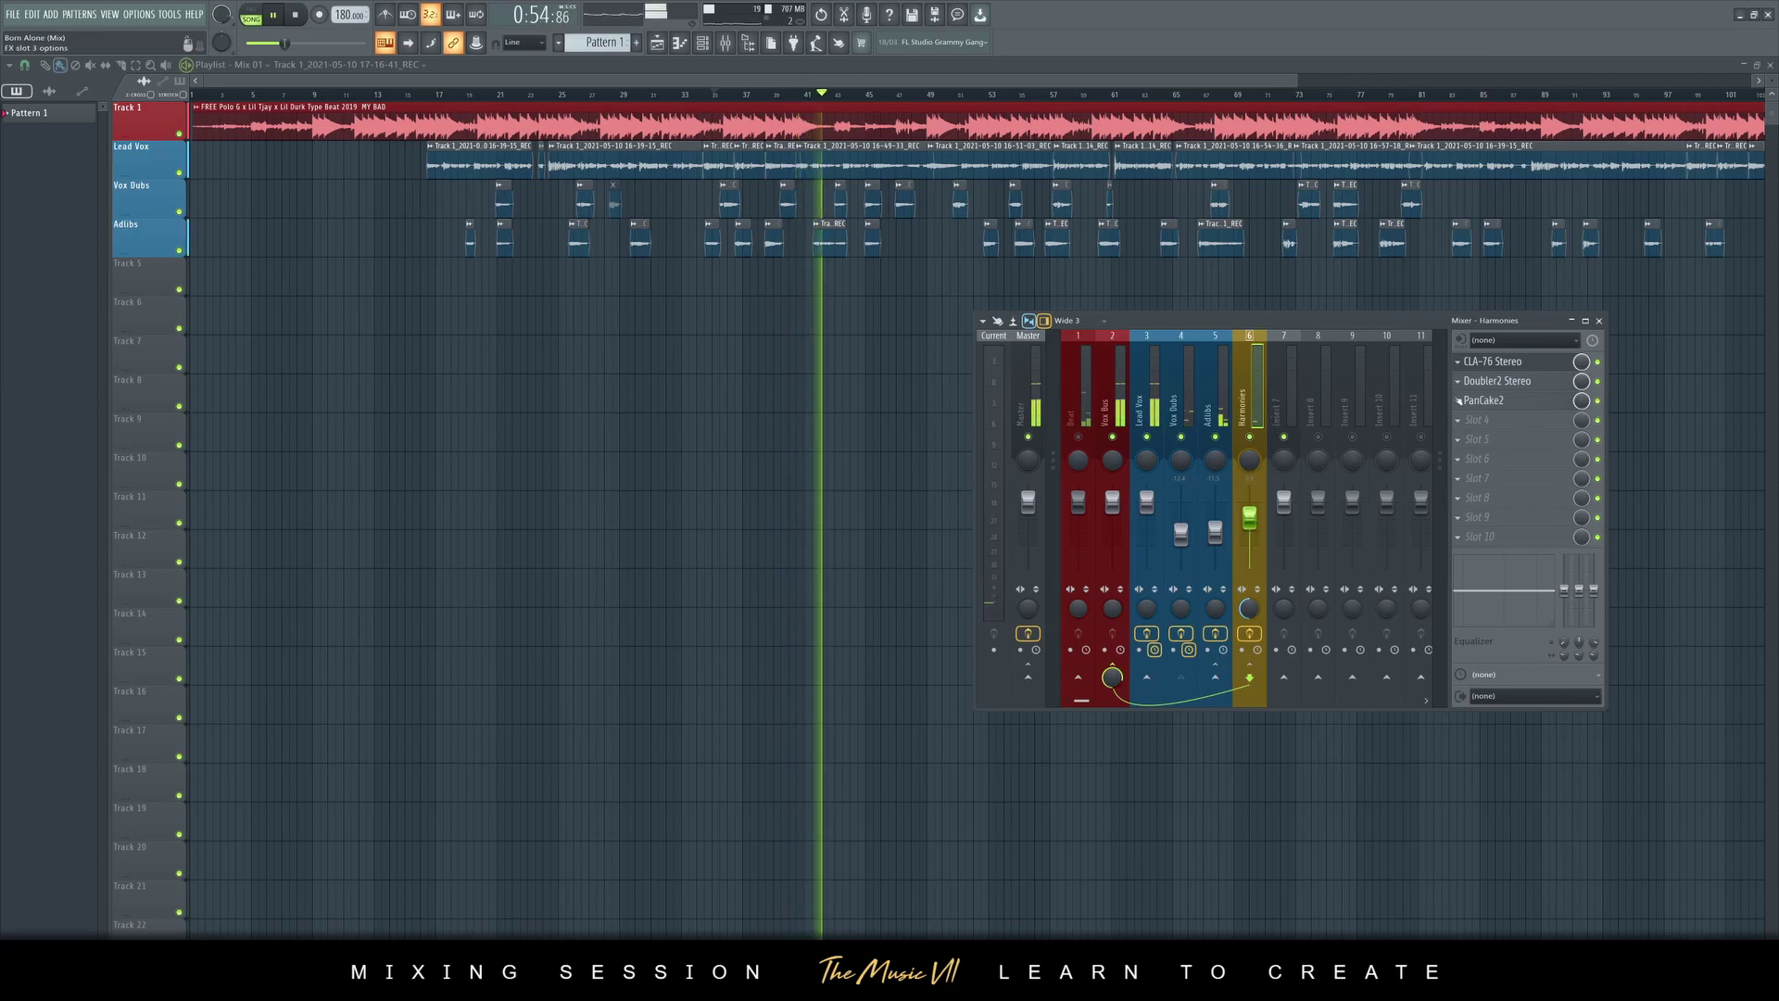
# Raise the output of the Harmonies CLA-76 compressor slightly while the section plays, and close it
pyautogui.click(1490, 363)
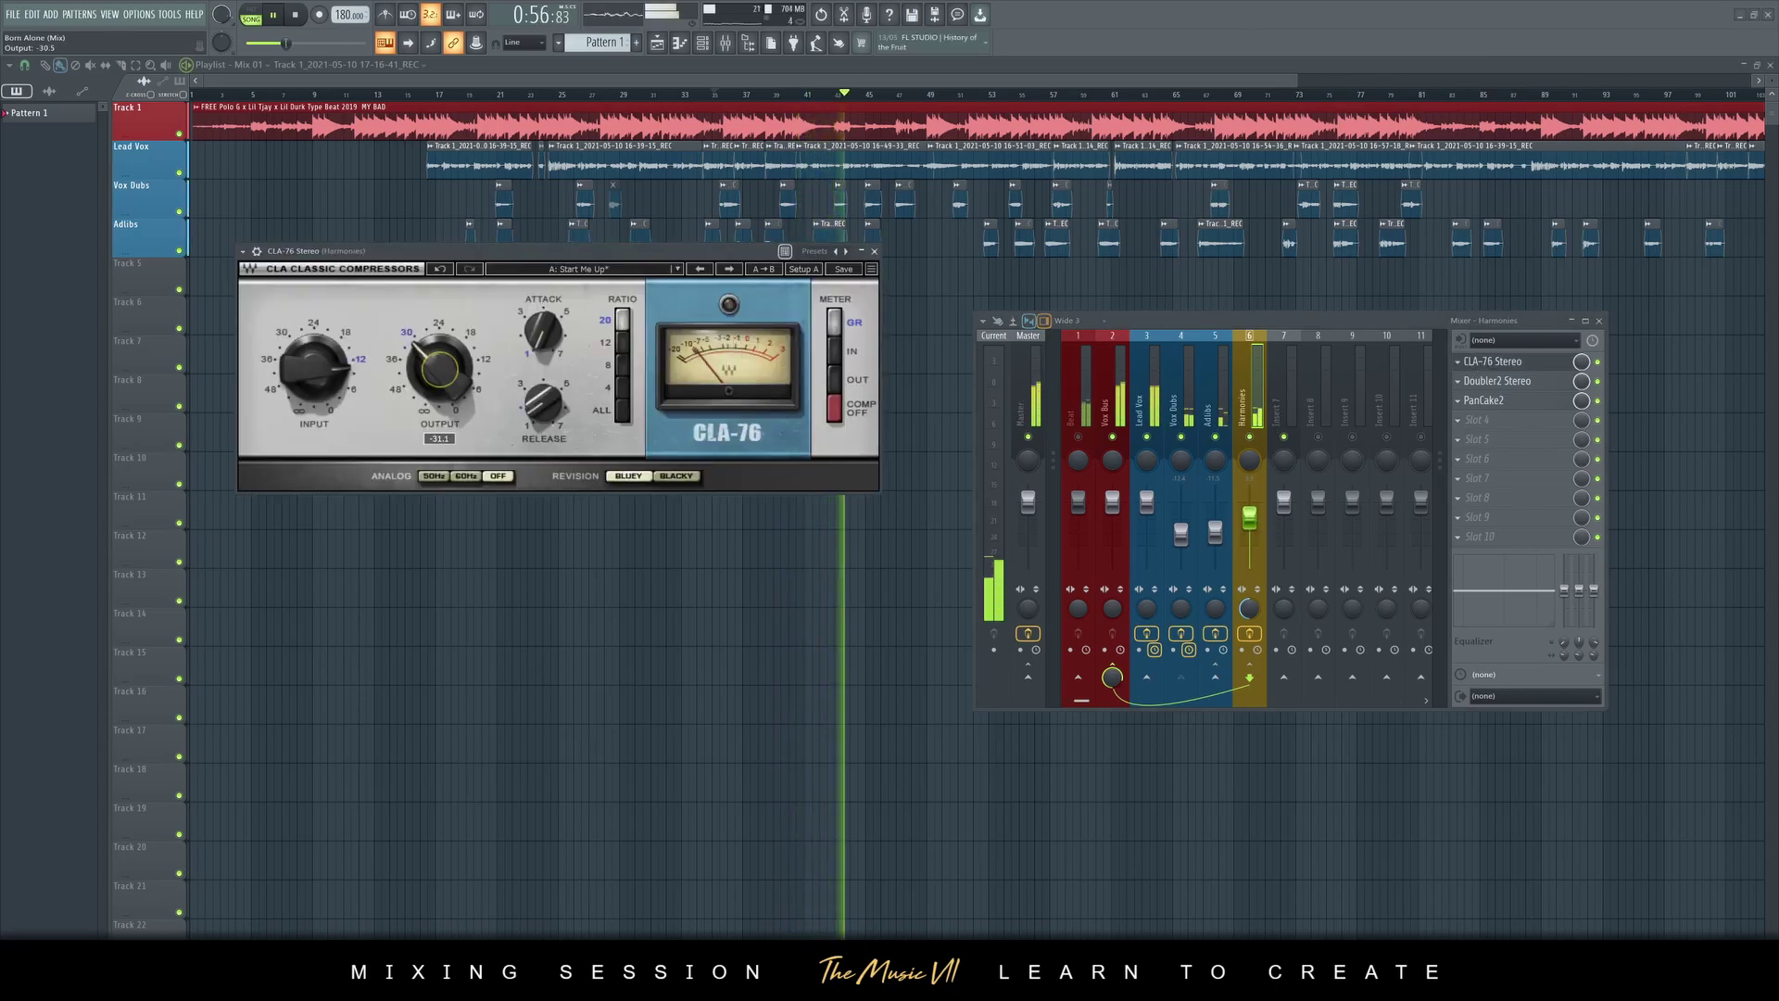
pyautogui.moveTo(440, 369); pyautogui.dragTo(456, 394)
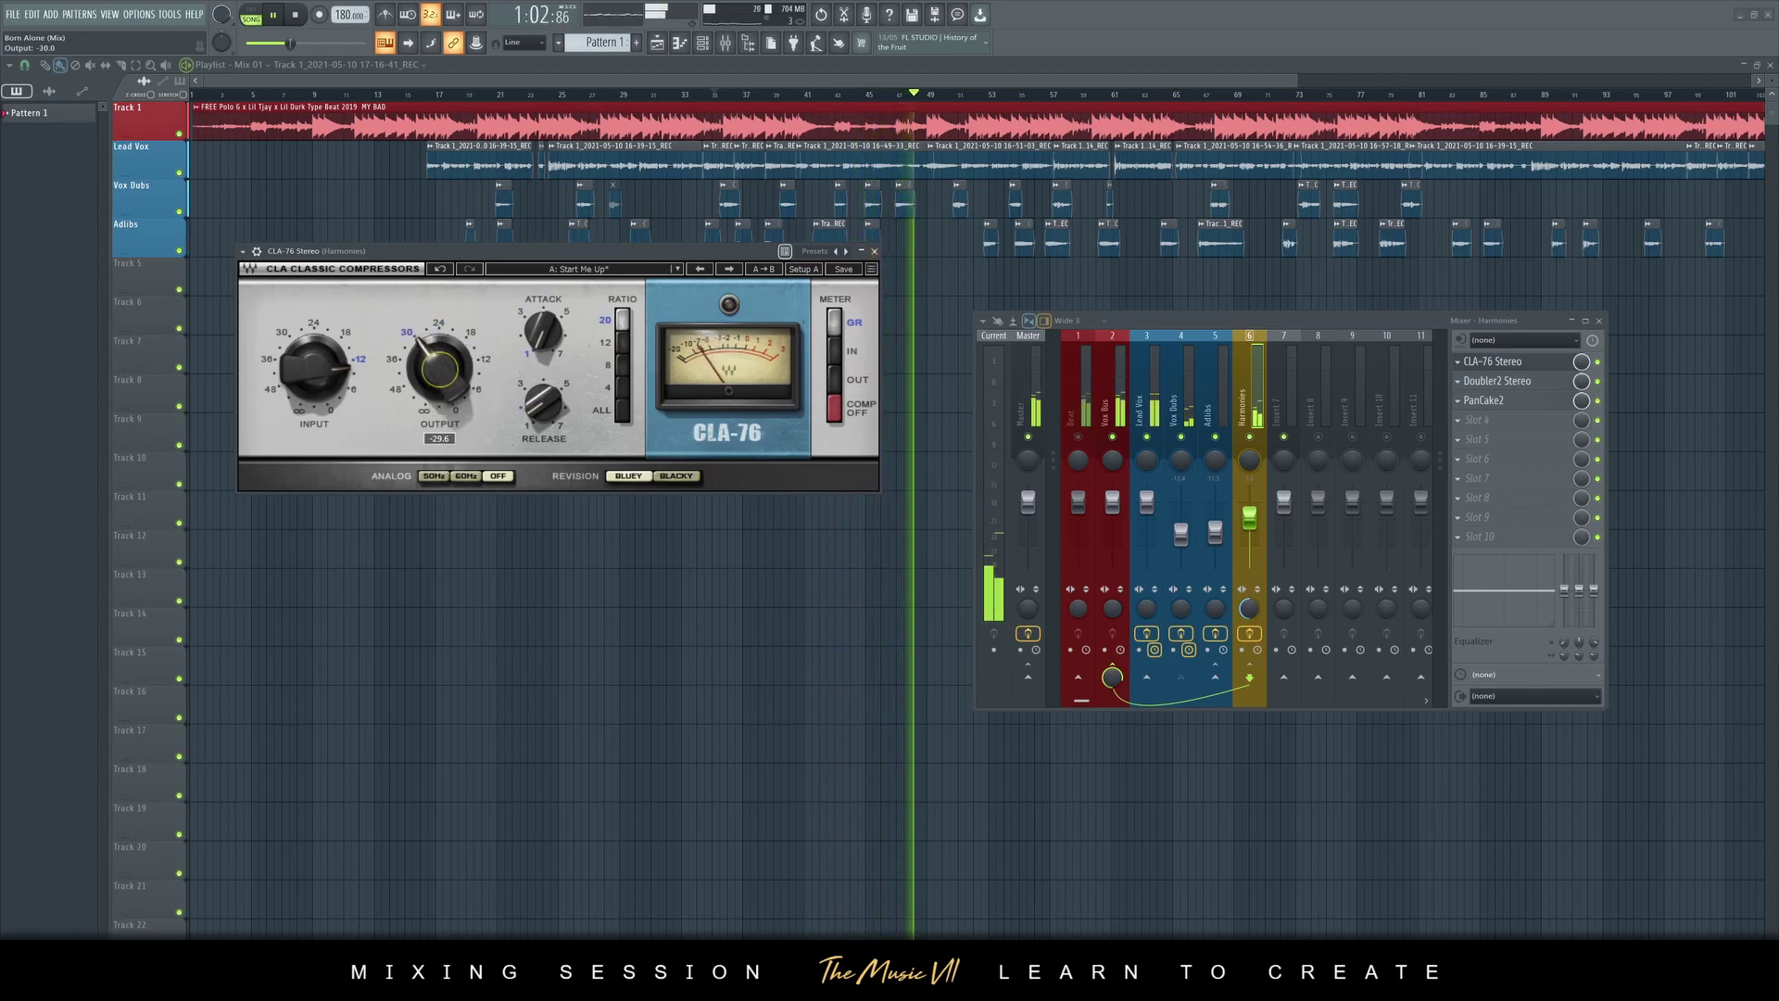
pyautogui.click(874, 251)
# Save the project and check the effect slots of Vox Bus and Lead Vox
pyautogui.click(1112, 394)
pyautogui.hotkey('ctrl', 's')
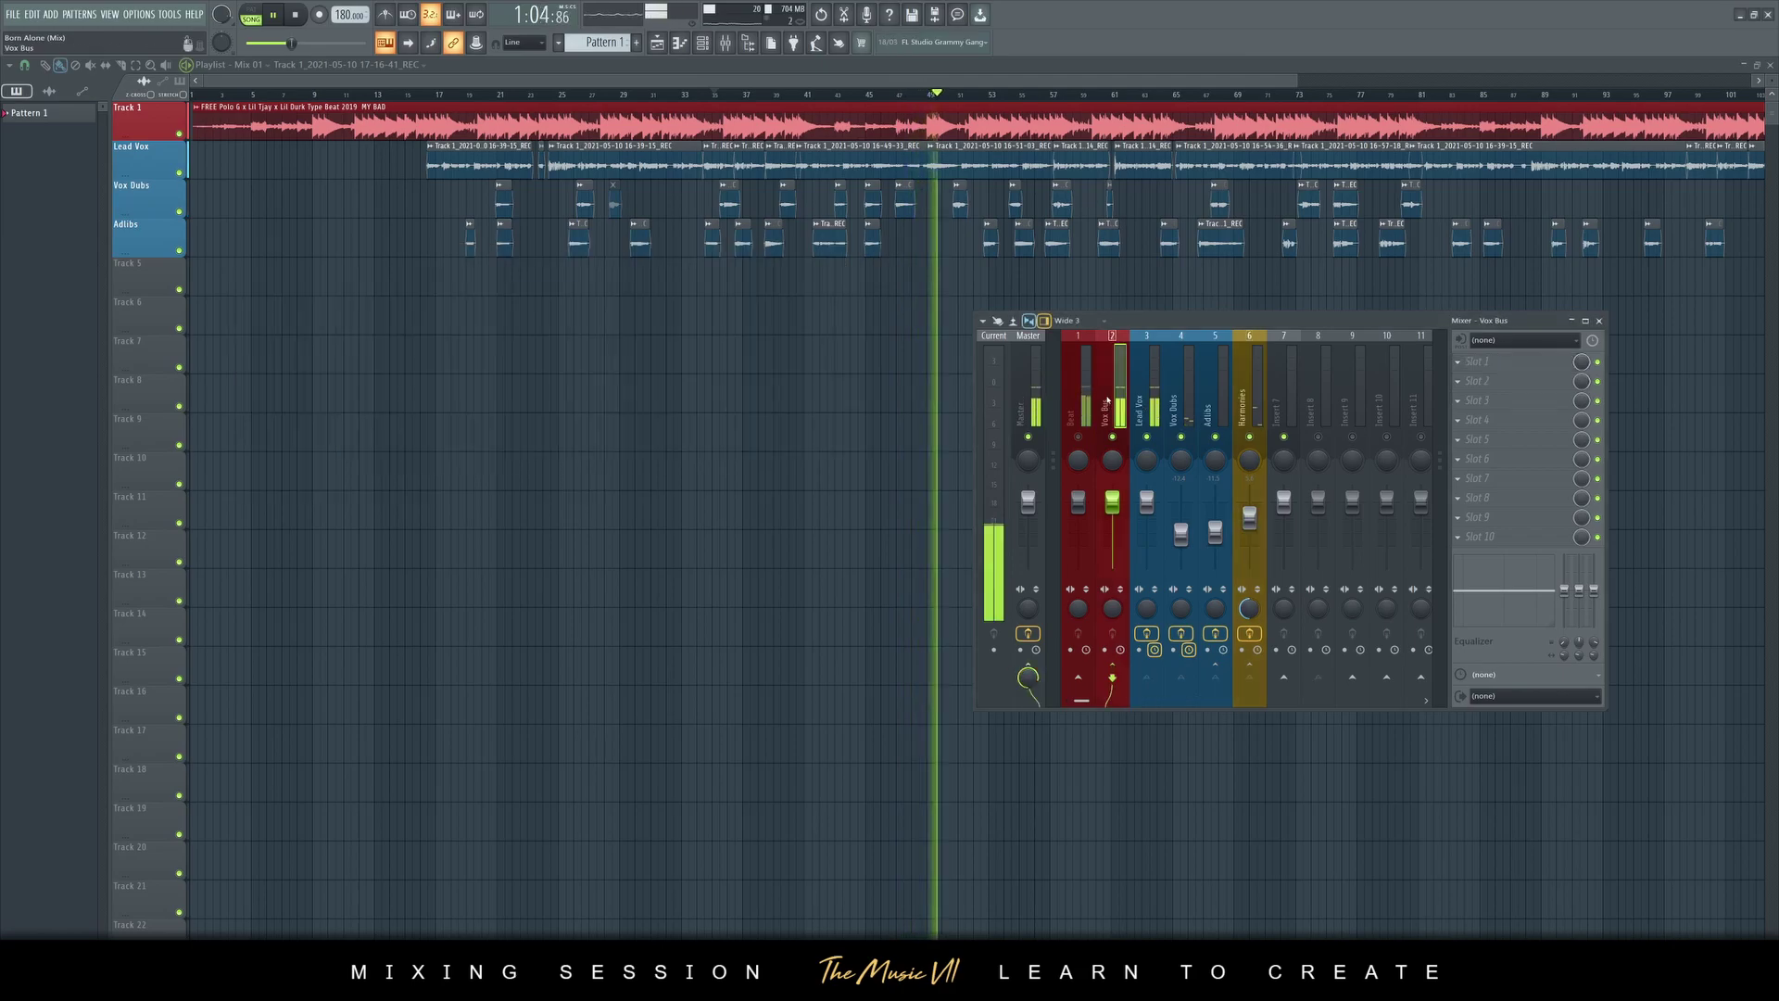
pyautogui.click(1143, 393)
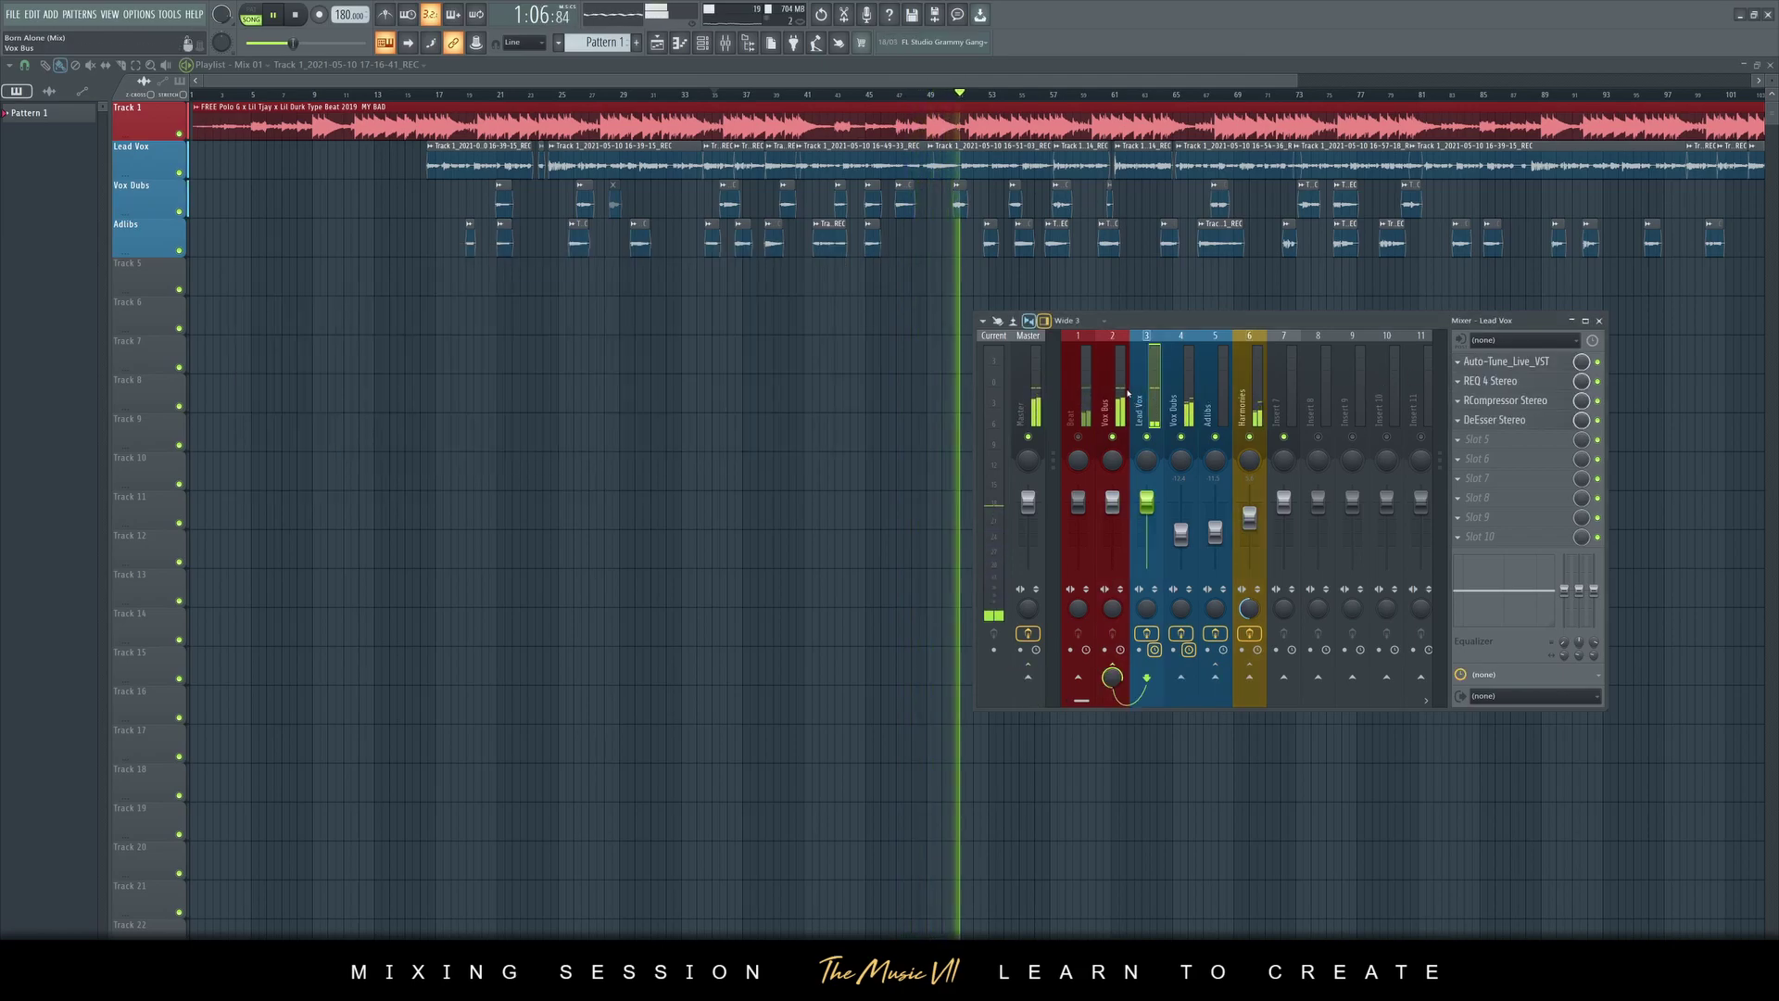
# Check the effect slots of Vox Bus and Adlibs, unmute Beat, and restart playback with Vox Bus selected
pyautogui.click(1122, 390)
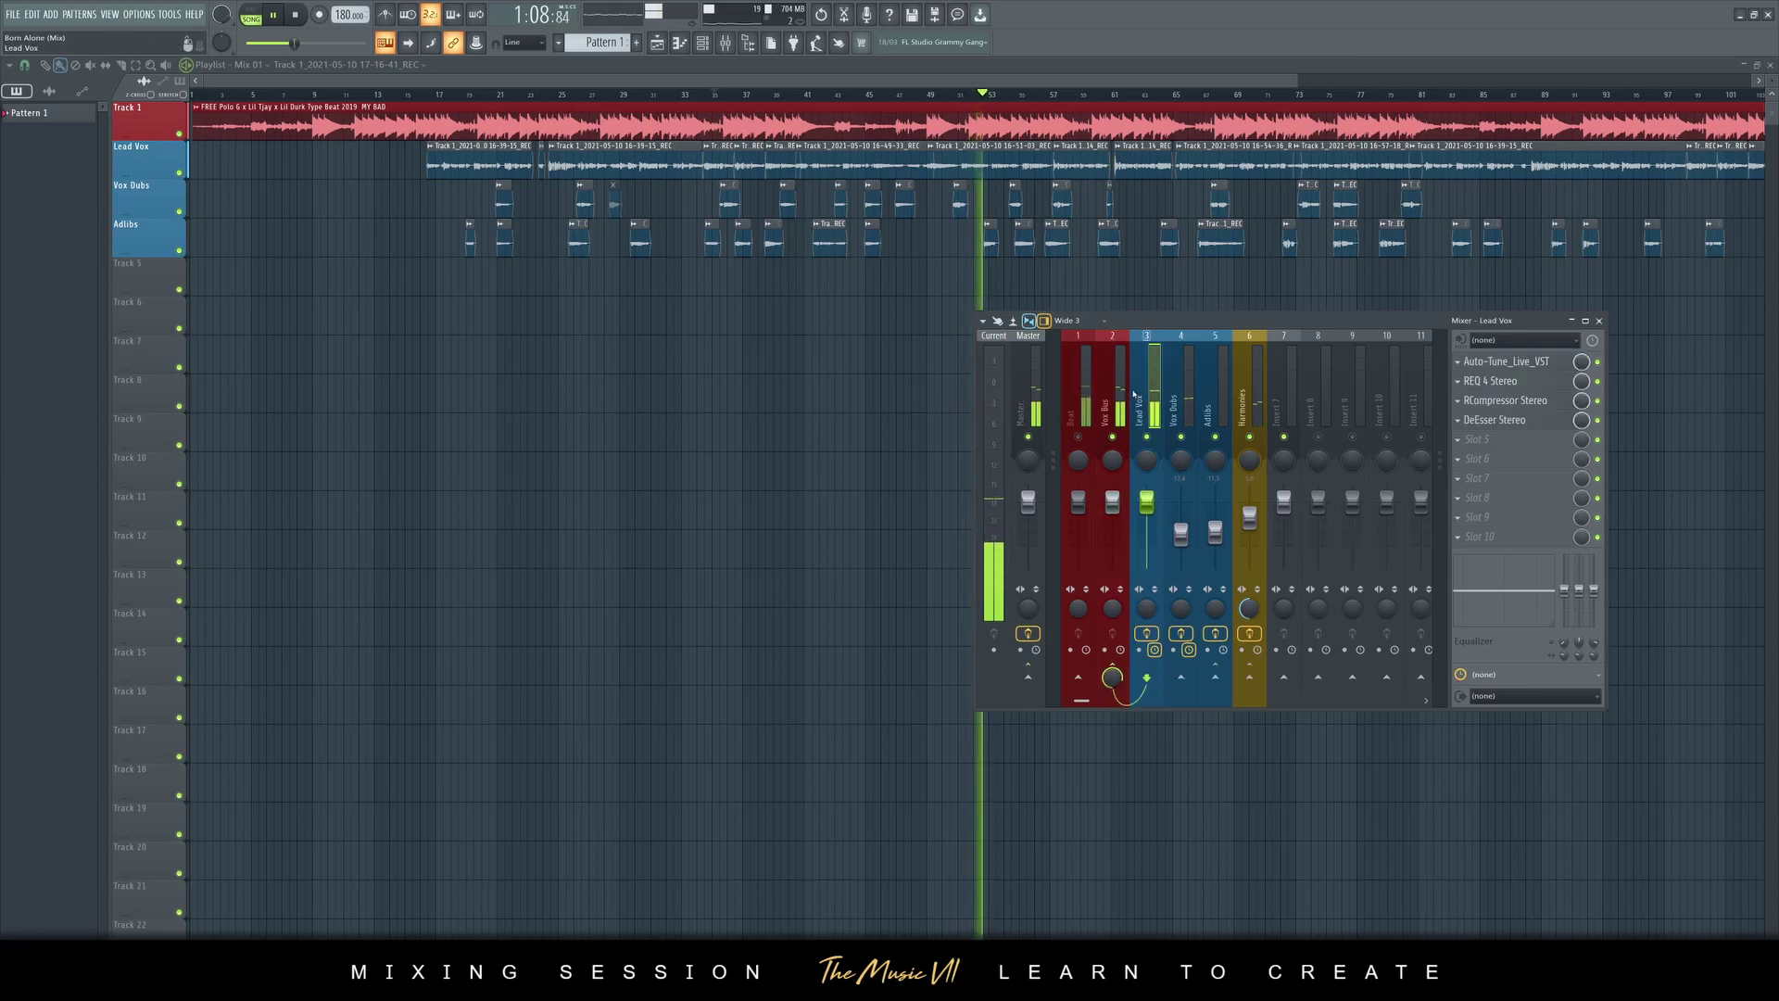
pyautogui.press('space')
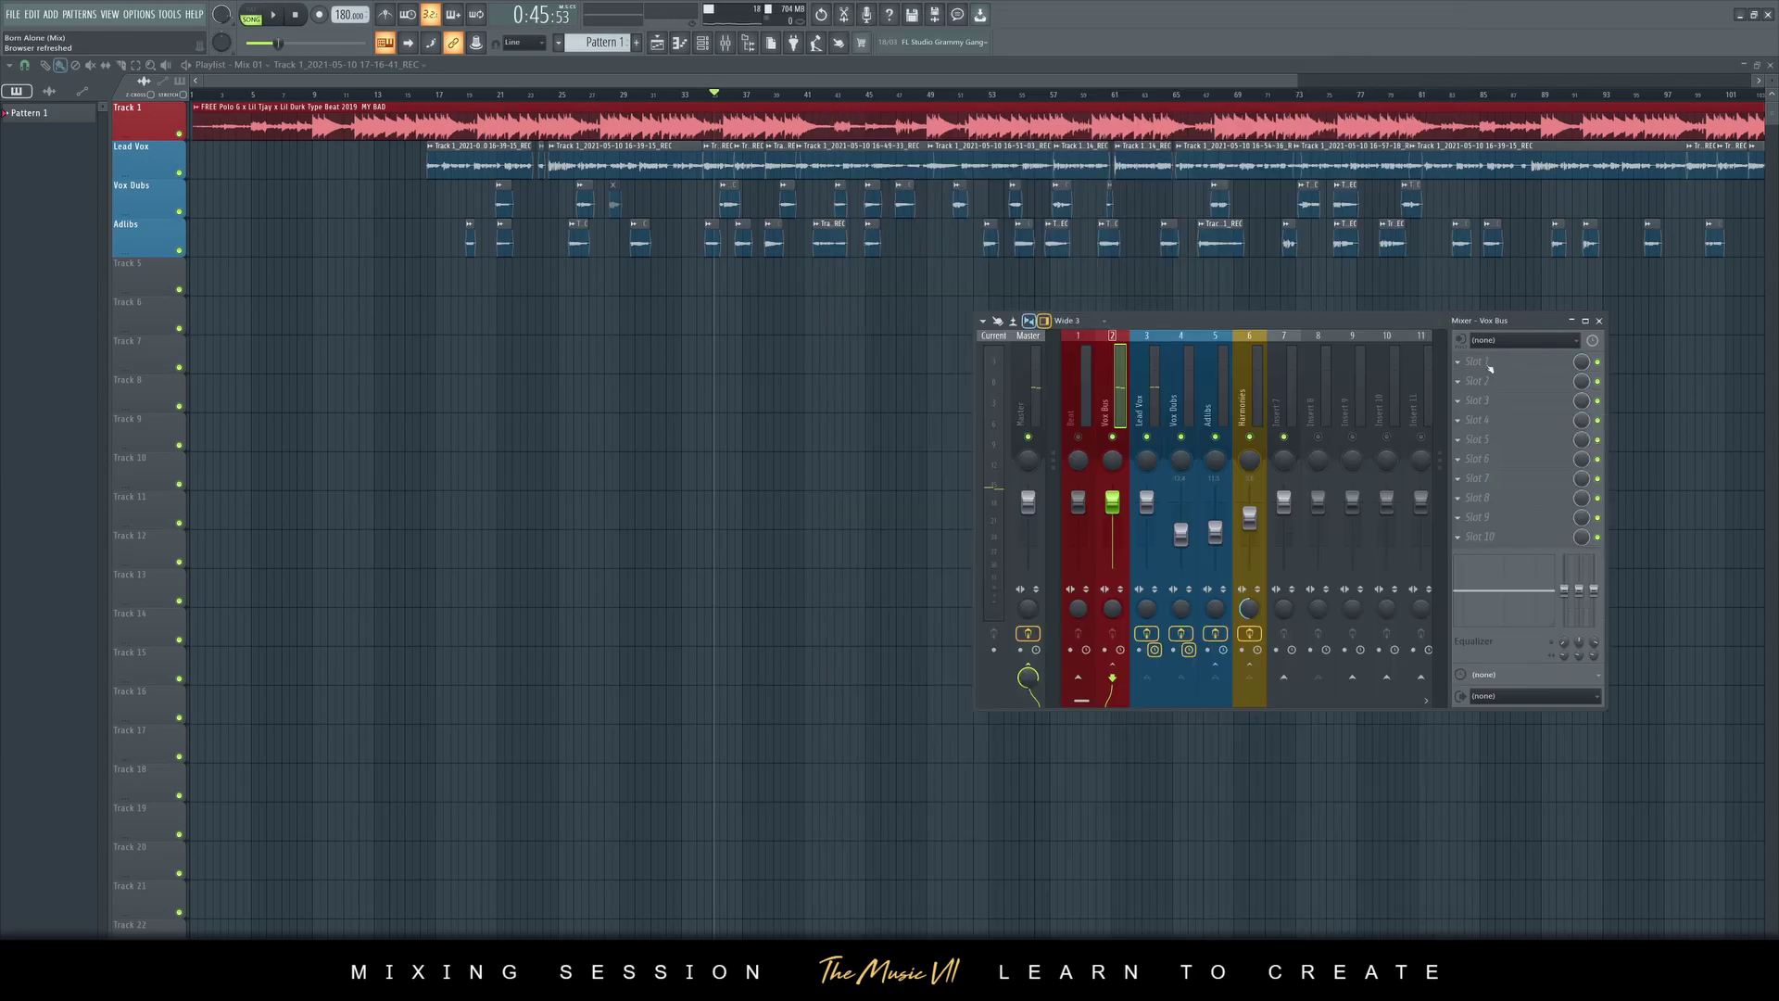
pyautogui.scroll(-2, 1133, 395)
pyautogui.click(1217, 378)
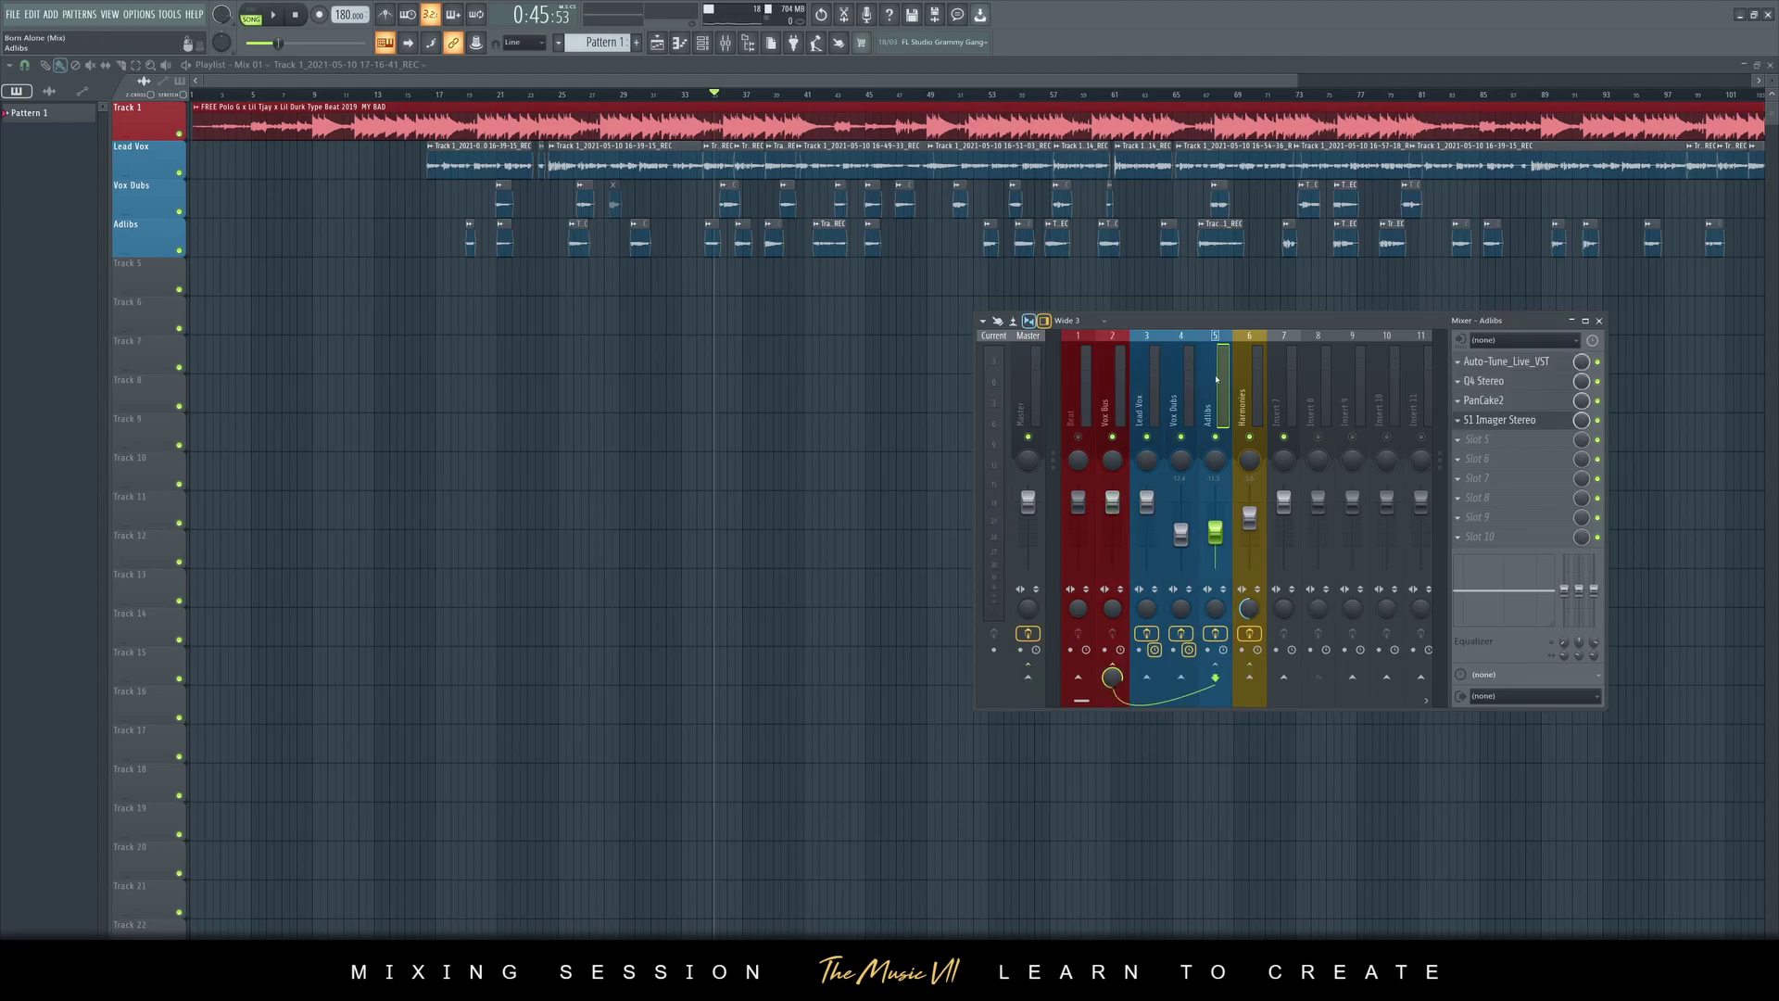
pyautogui.click(1234, 372)
pyautogui.click(1115, 386)
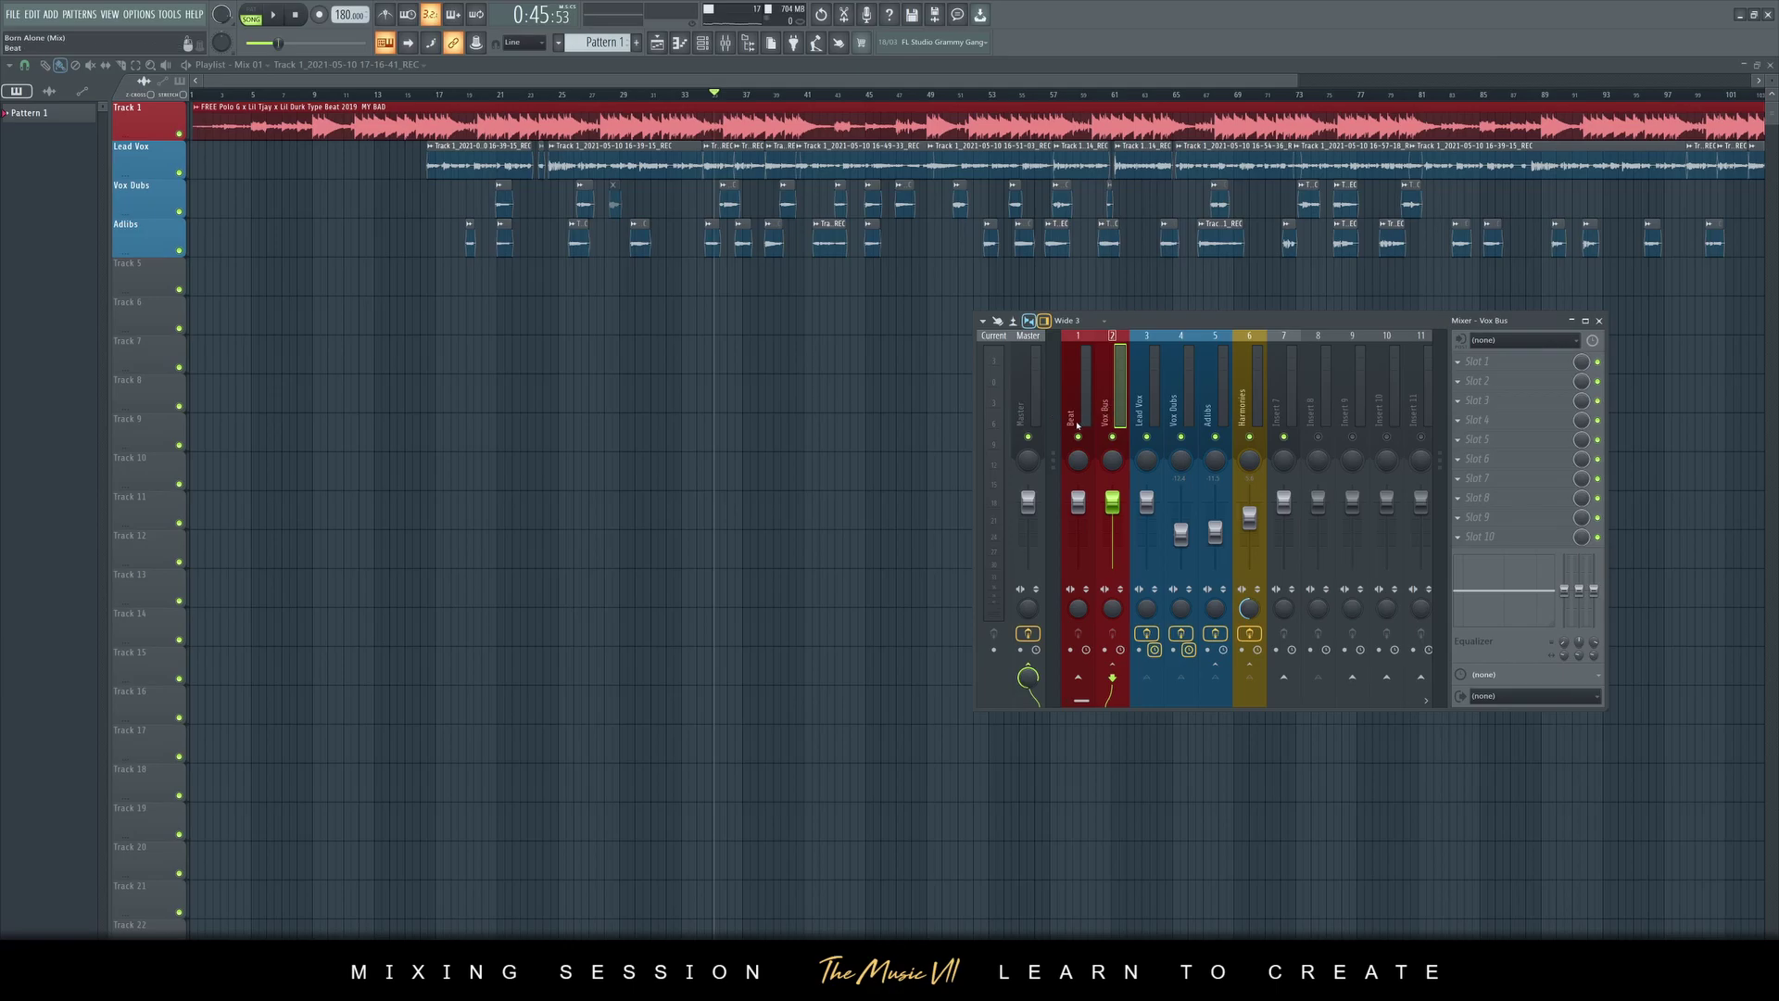
pyautogui.press('space')
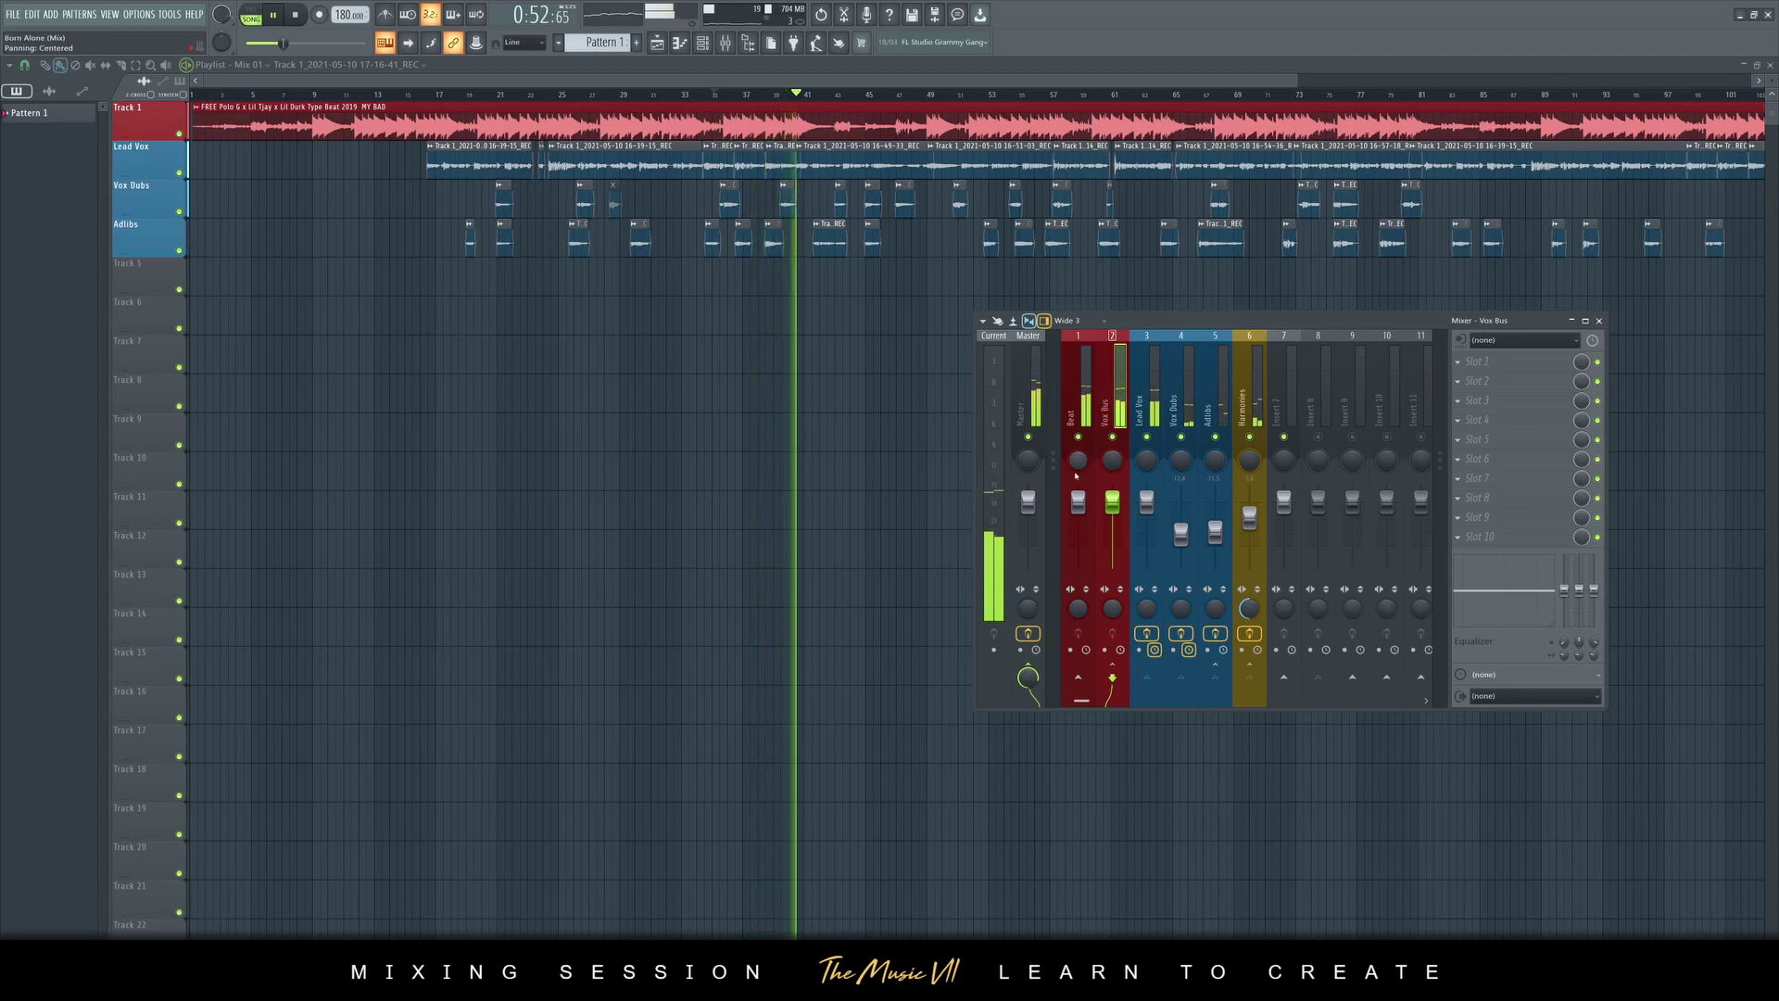
# Lower the Harmonies and Vox Dubs faders slightly, save the project, and browse the plugins available for the first Vox Bus slot
pyautogui.moveTo(1249, 517); pyautogui.dragTo(1180, 536)
pyautogui.hotkey('ctrl', 's')
pyautogui.click(1112, 405)
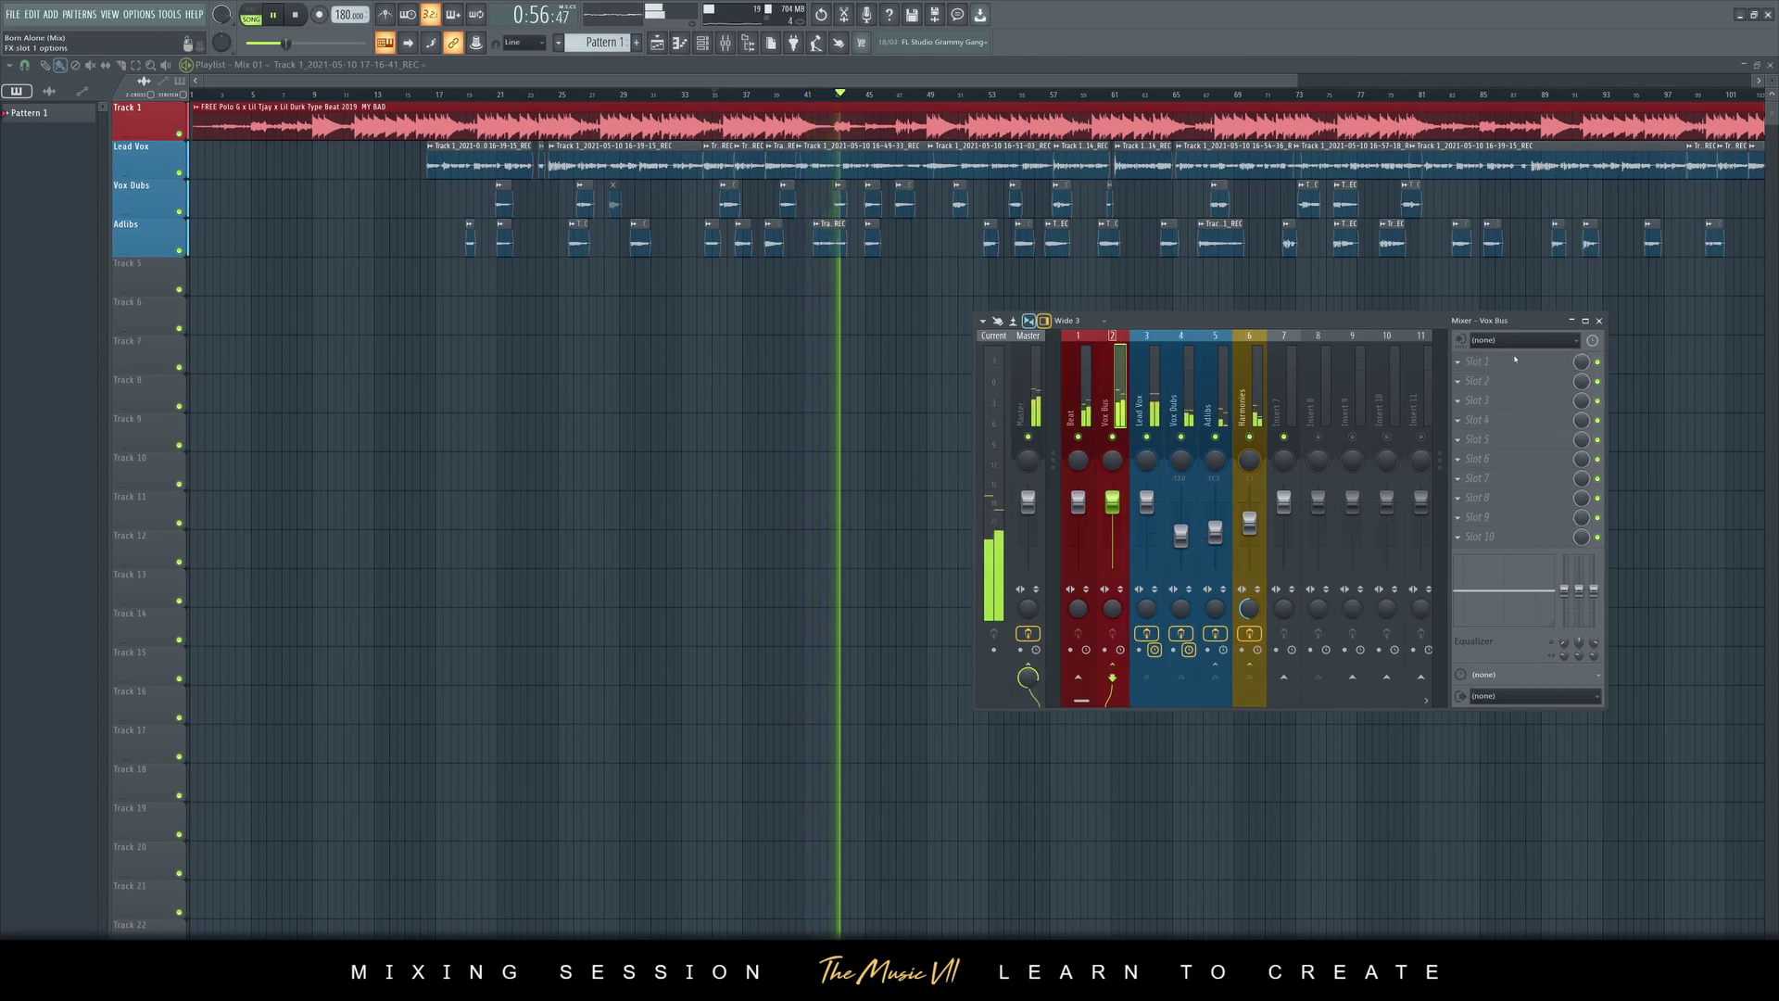
pyautogui.click(1478, 362)
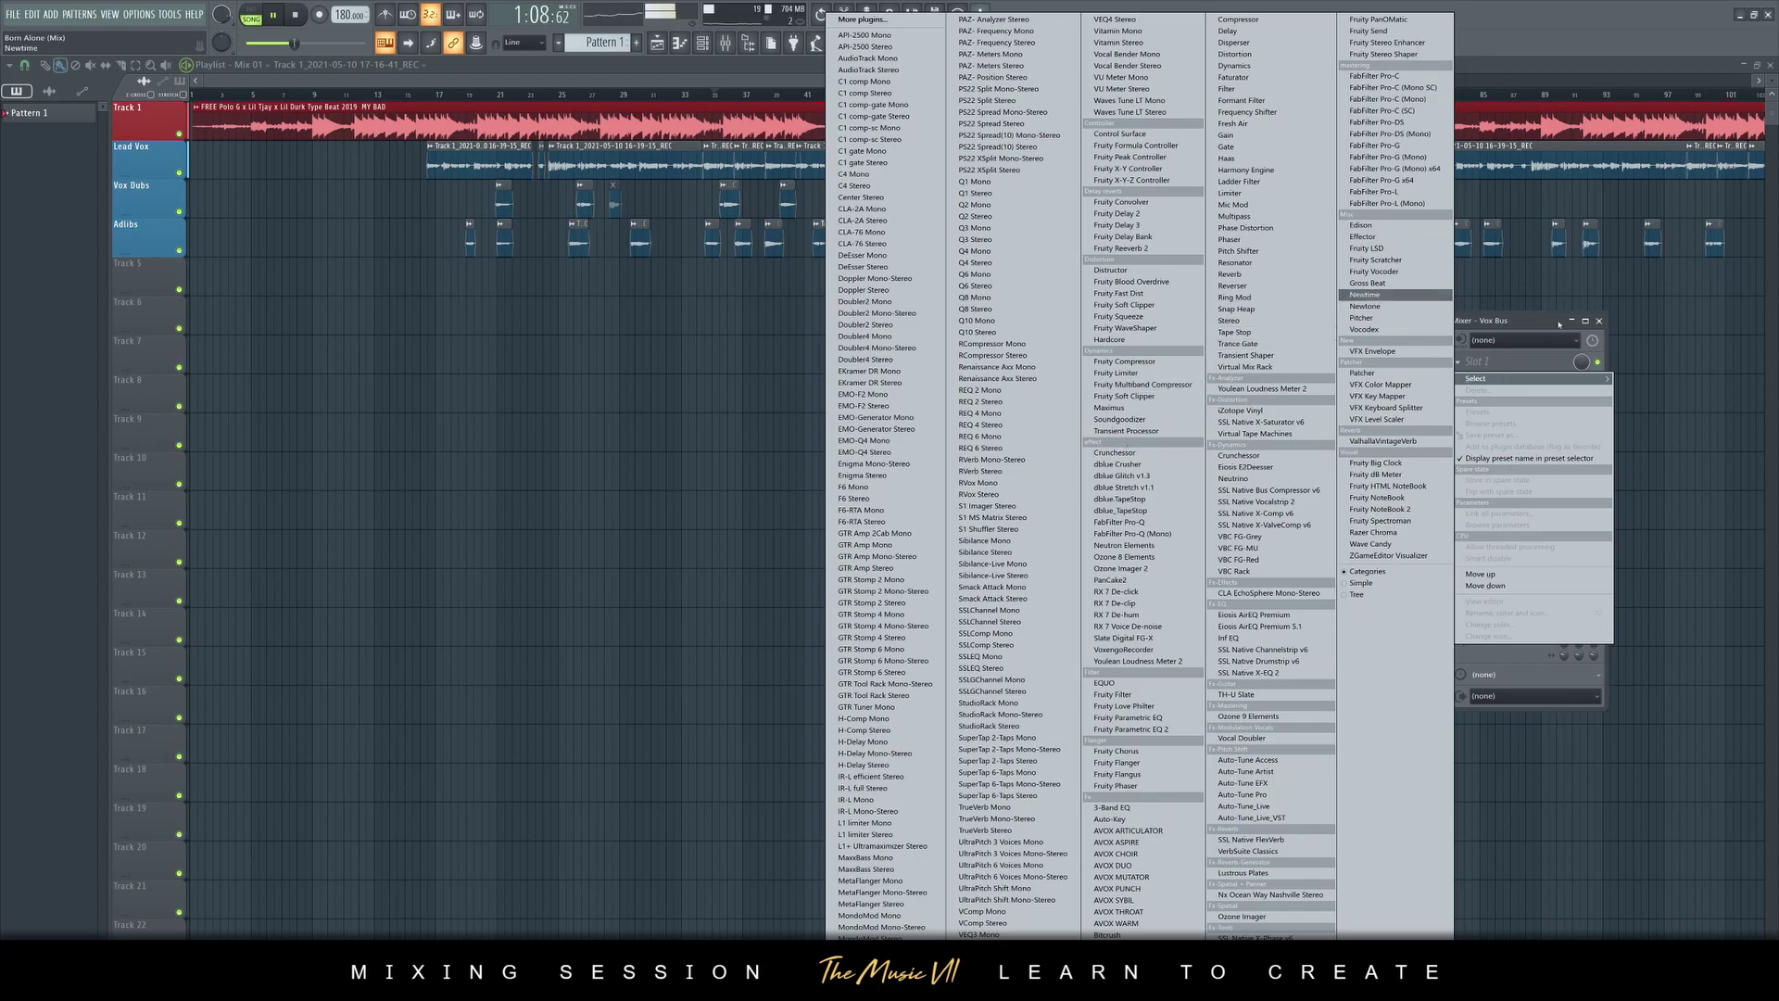
pyautogui.click(1574, 321)
# Cut the low end of Vox Dubs and Harmonies with the low-shelf band of each track's mixer EQ
pyautogui.click(1190, 519)
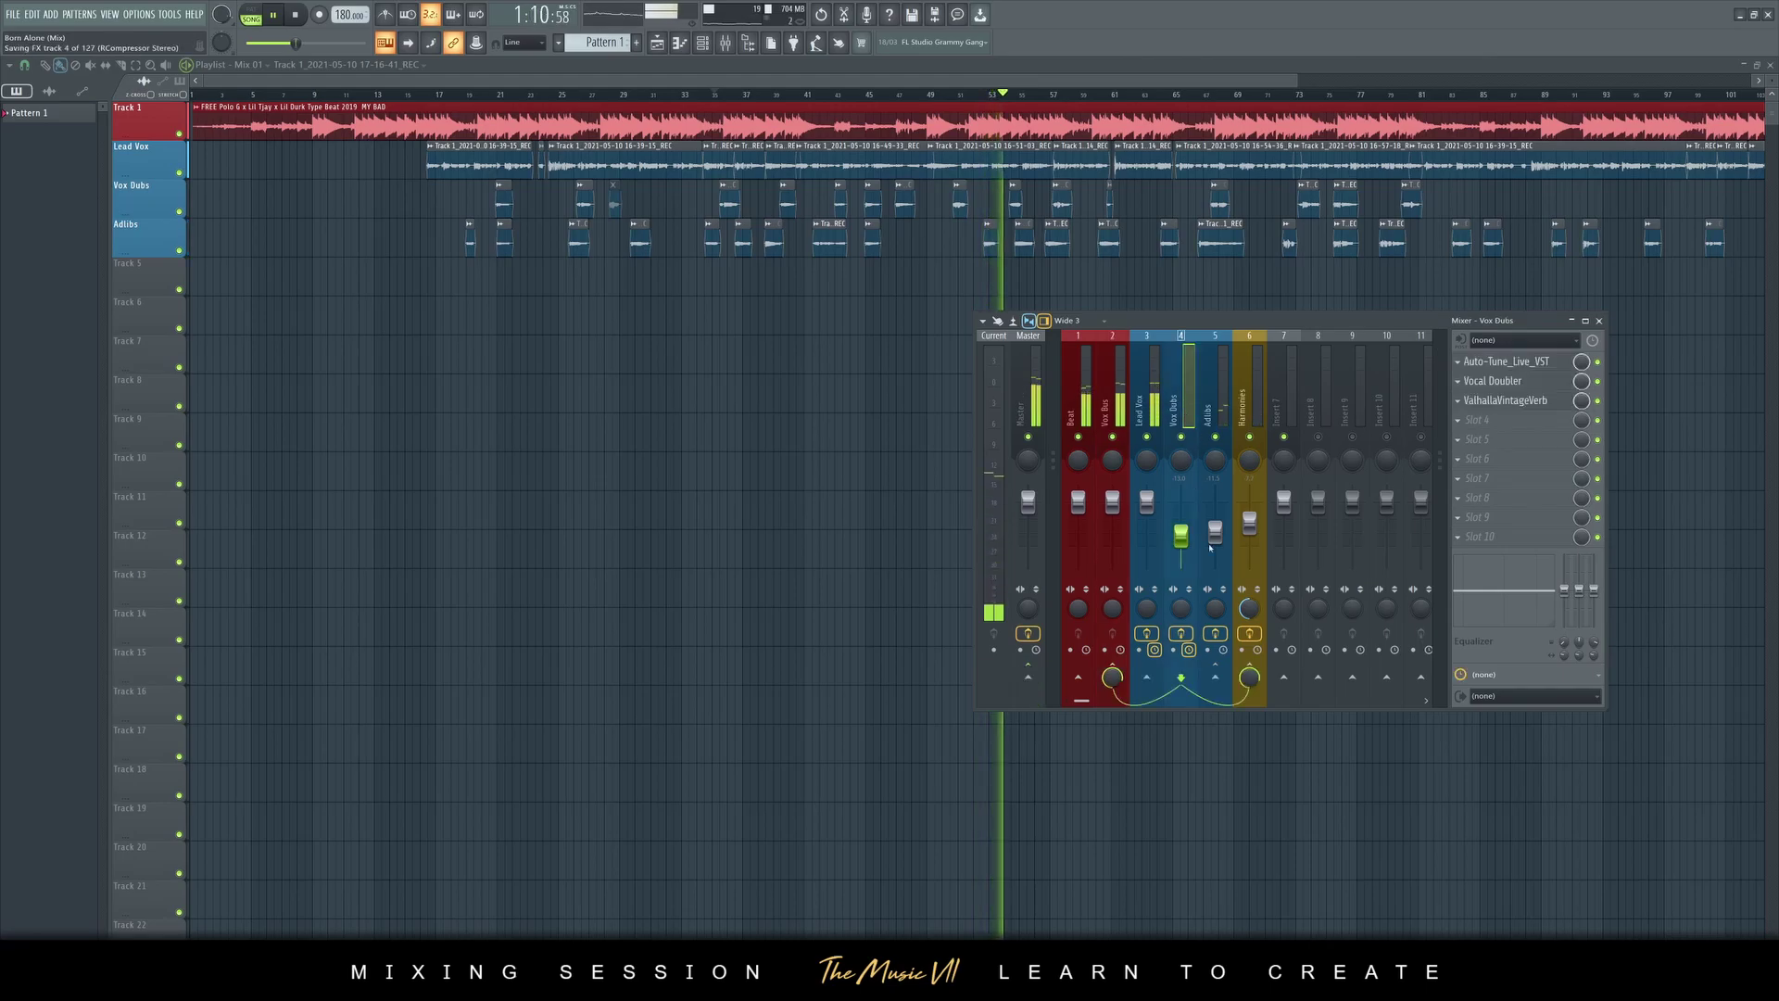
pyautogui.moveTo(1564, 589); pyautogui.dragTo(1564, 627)
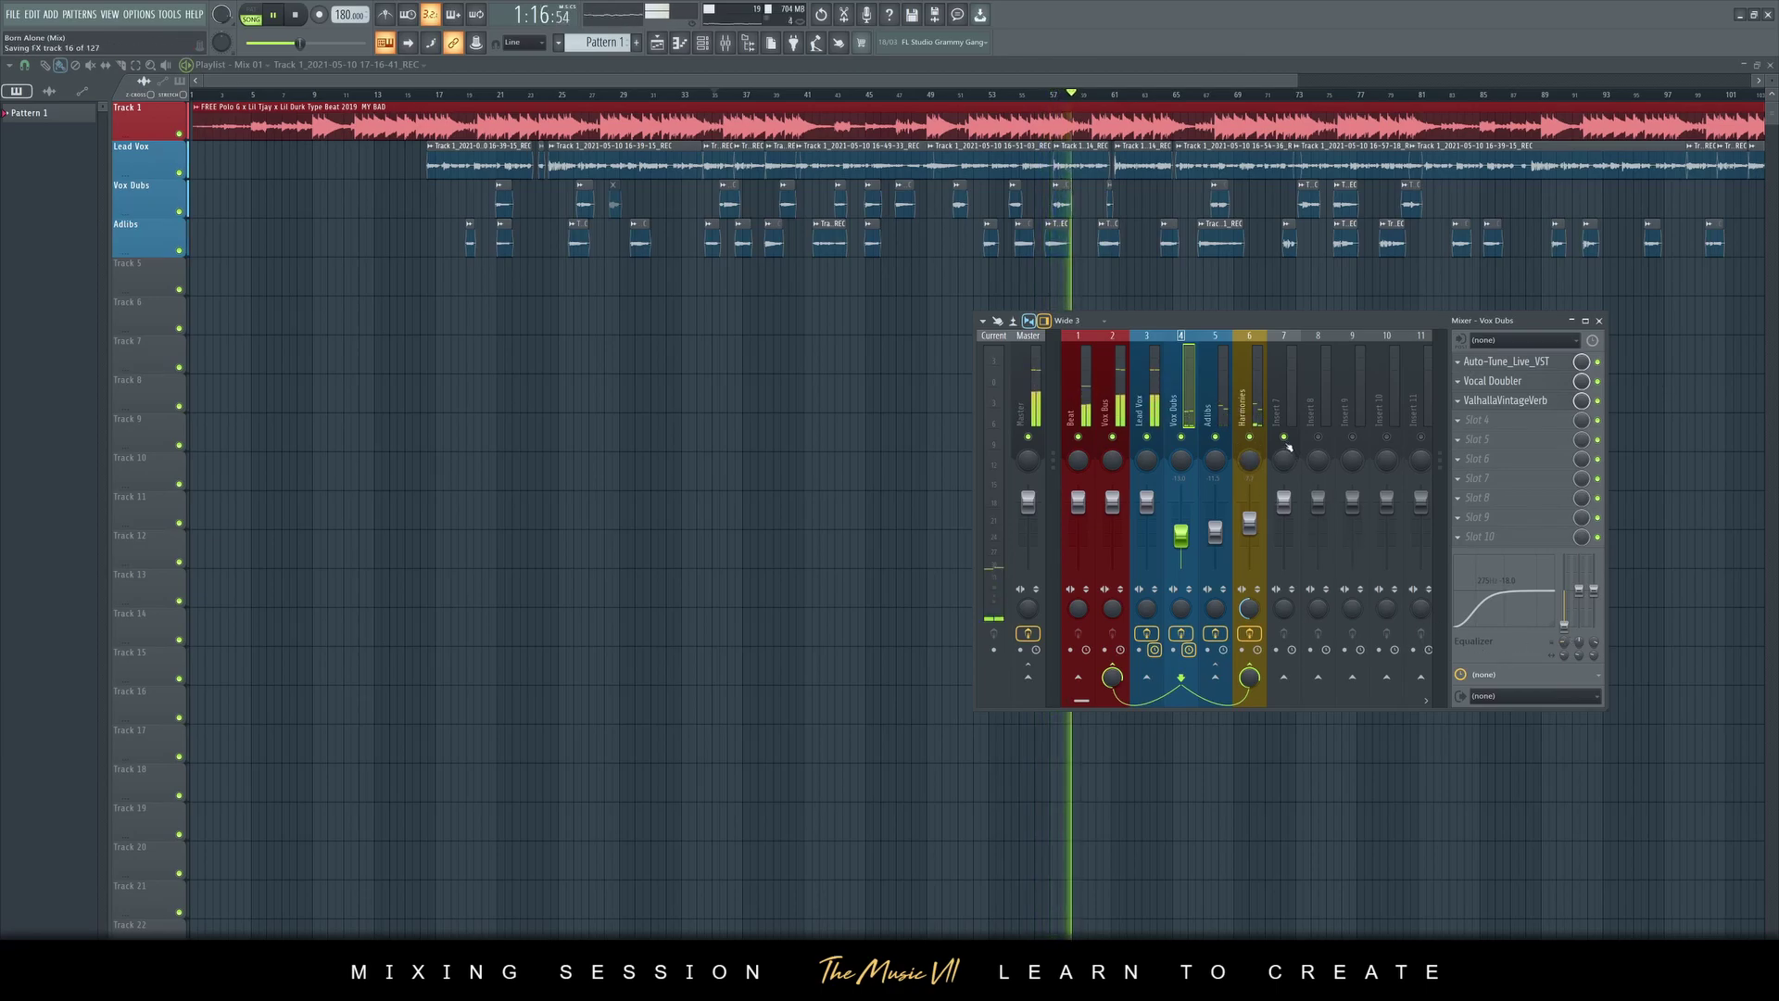
pyautogui.click(1250, 556)
pyautogui.press('space')
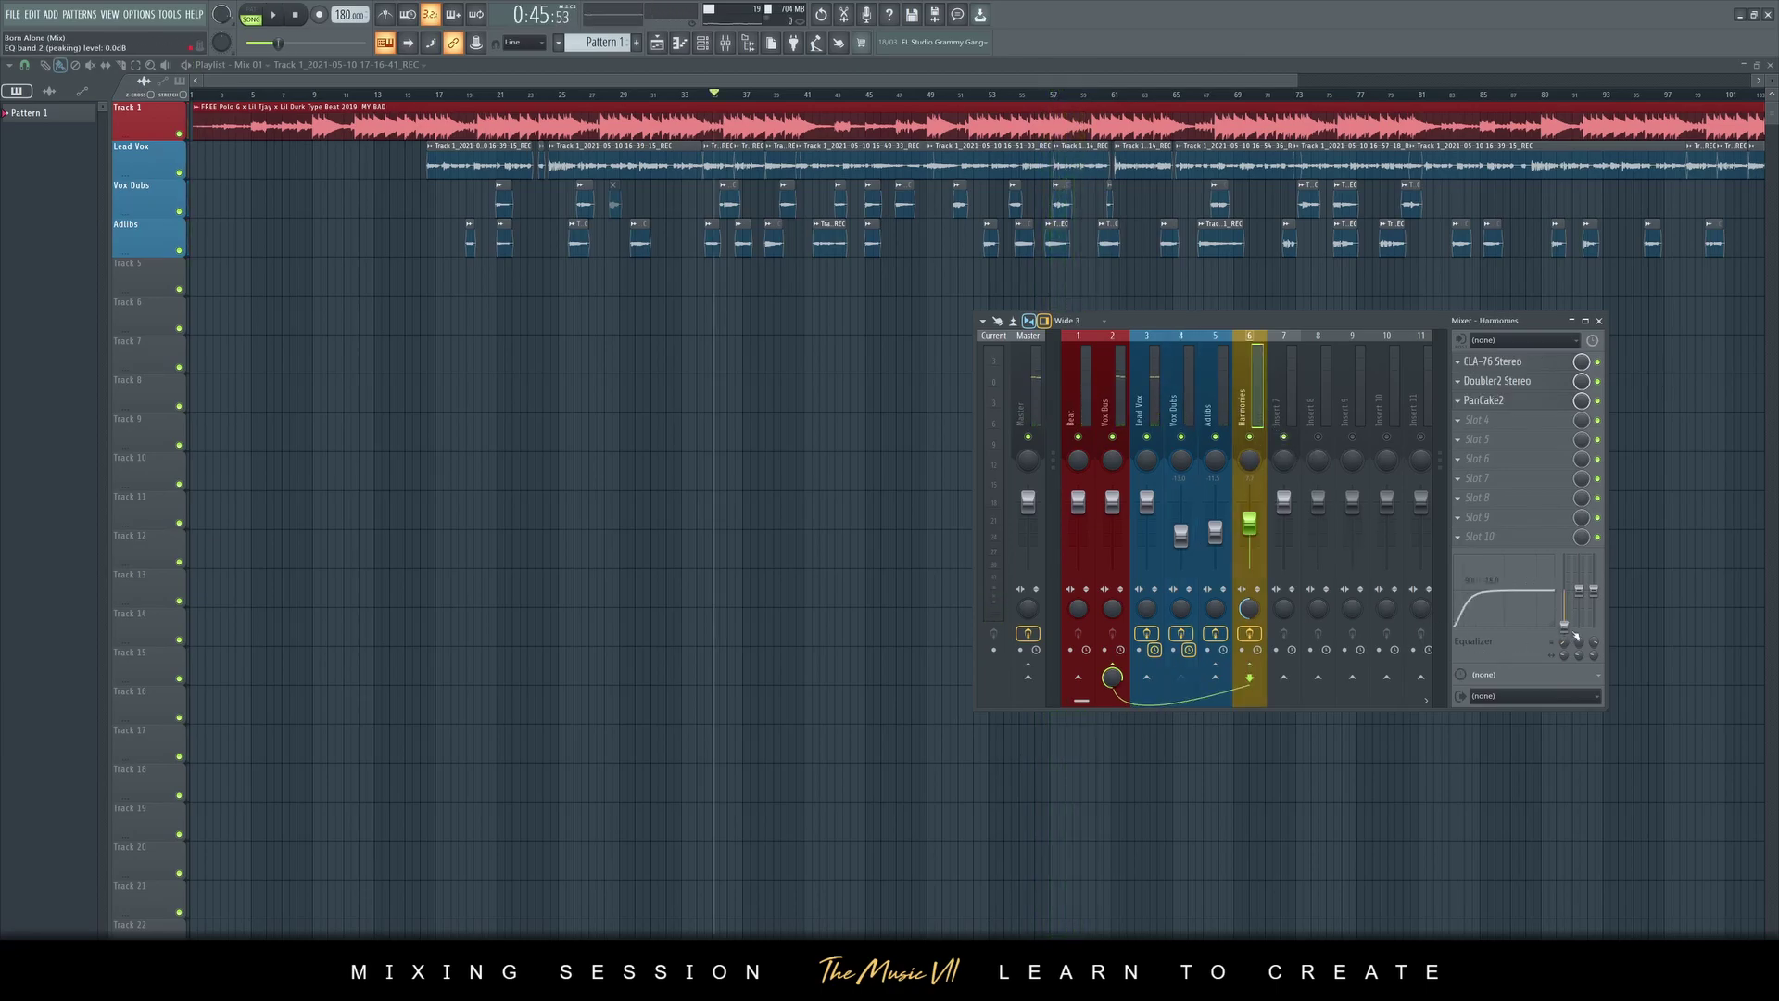
pyautogui.moveTo(1564, 642); pyautogui.dragTo(1564, 638)
# Soften the low-shelf cut on Harmonies and adjust its frequency and width while the section plays
pyautogui.press('space')
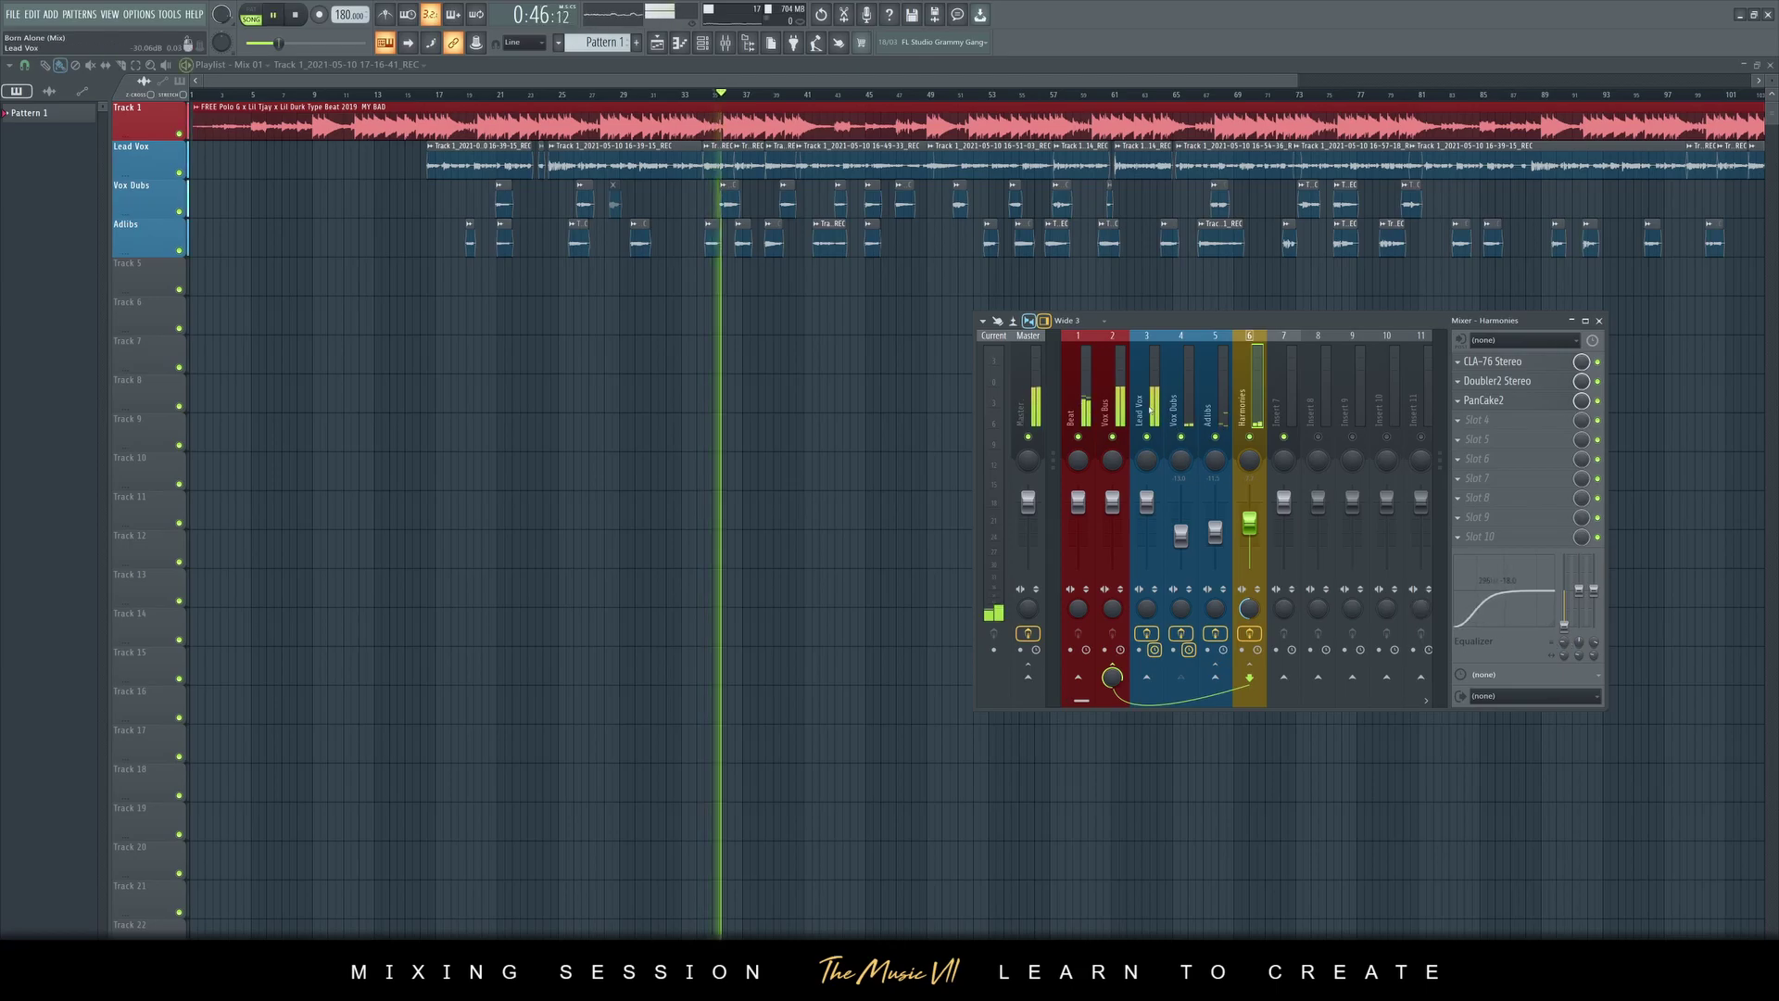
pyautogui.click(1112, 547)
pyautogui.click(1249, 556)
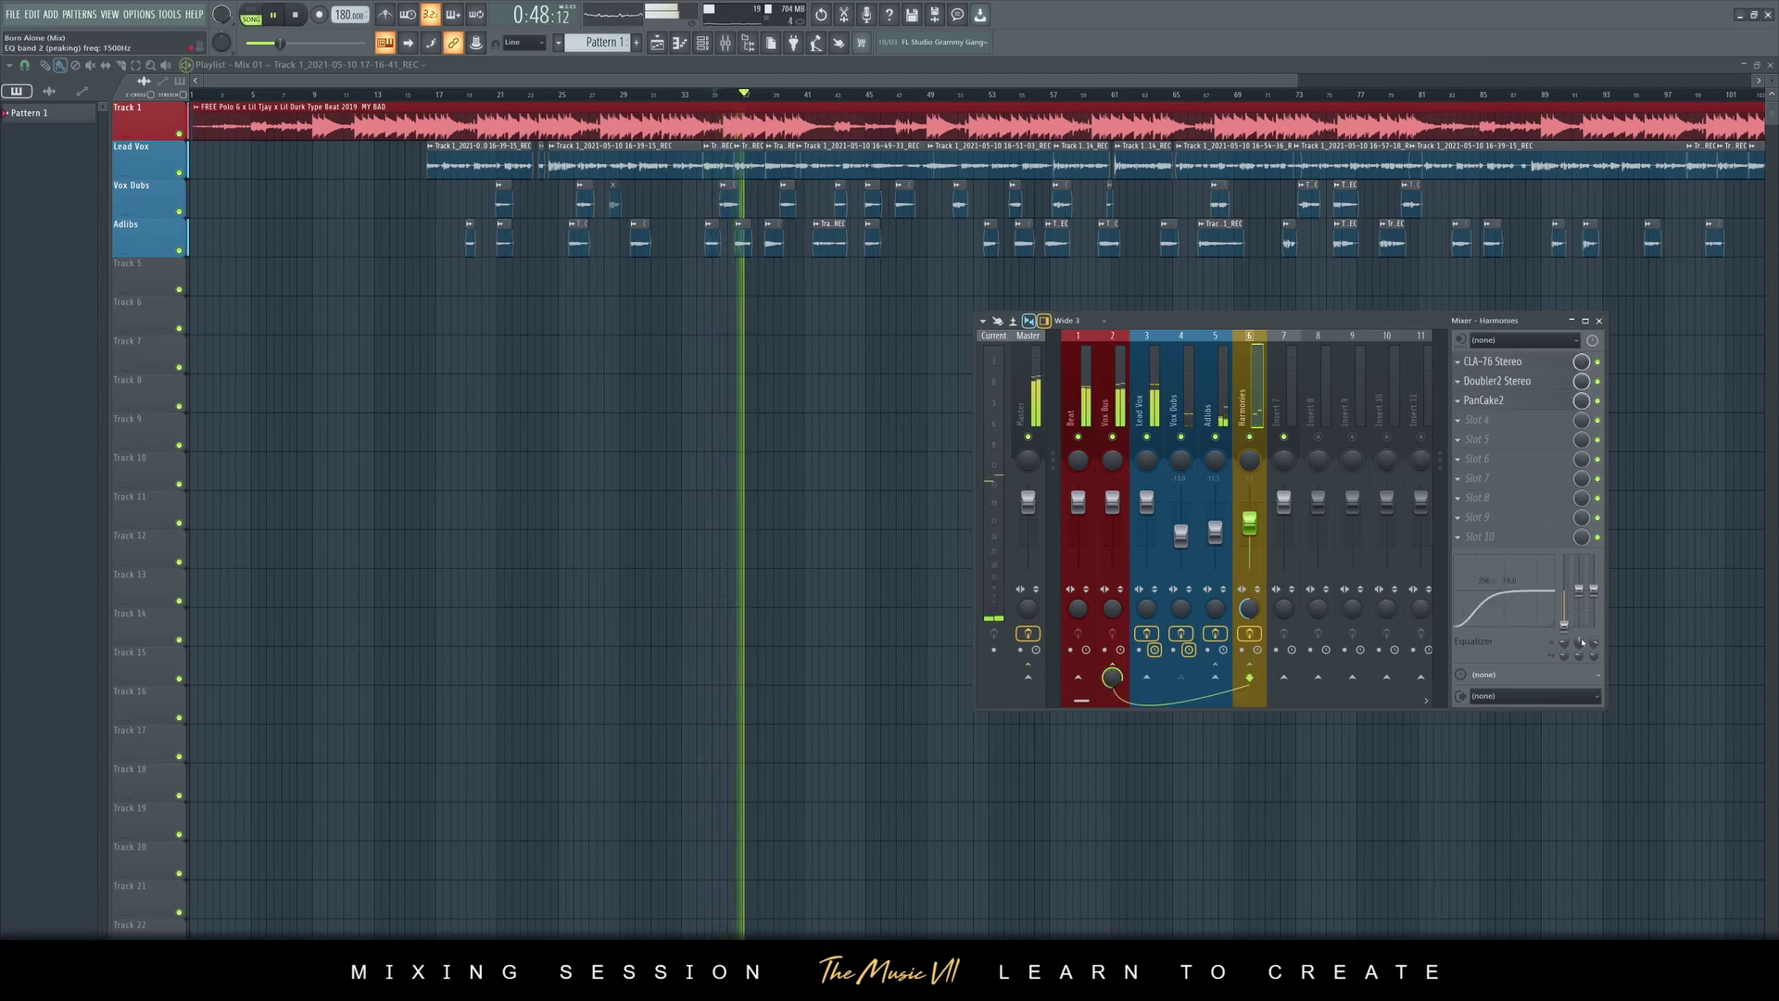
pyautogui.click(1112, 547)
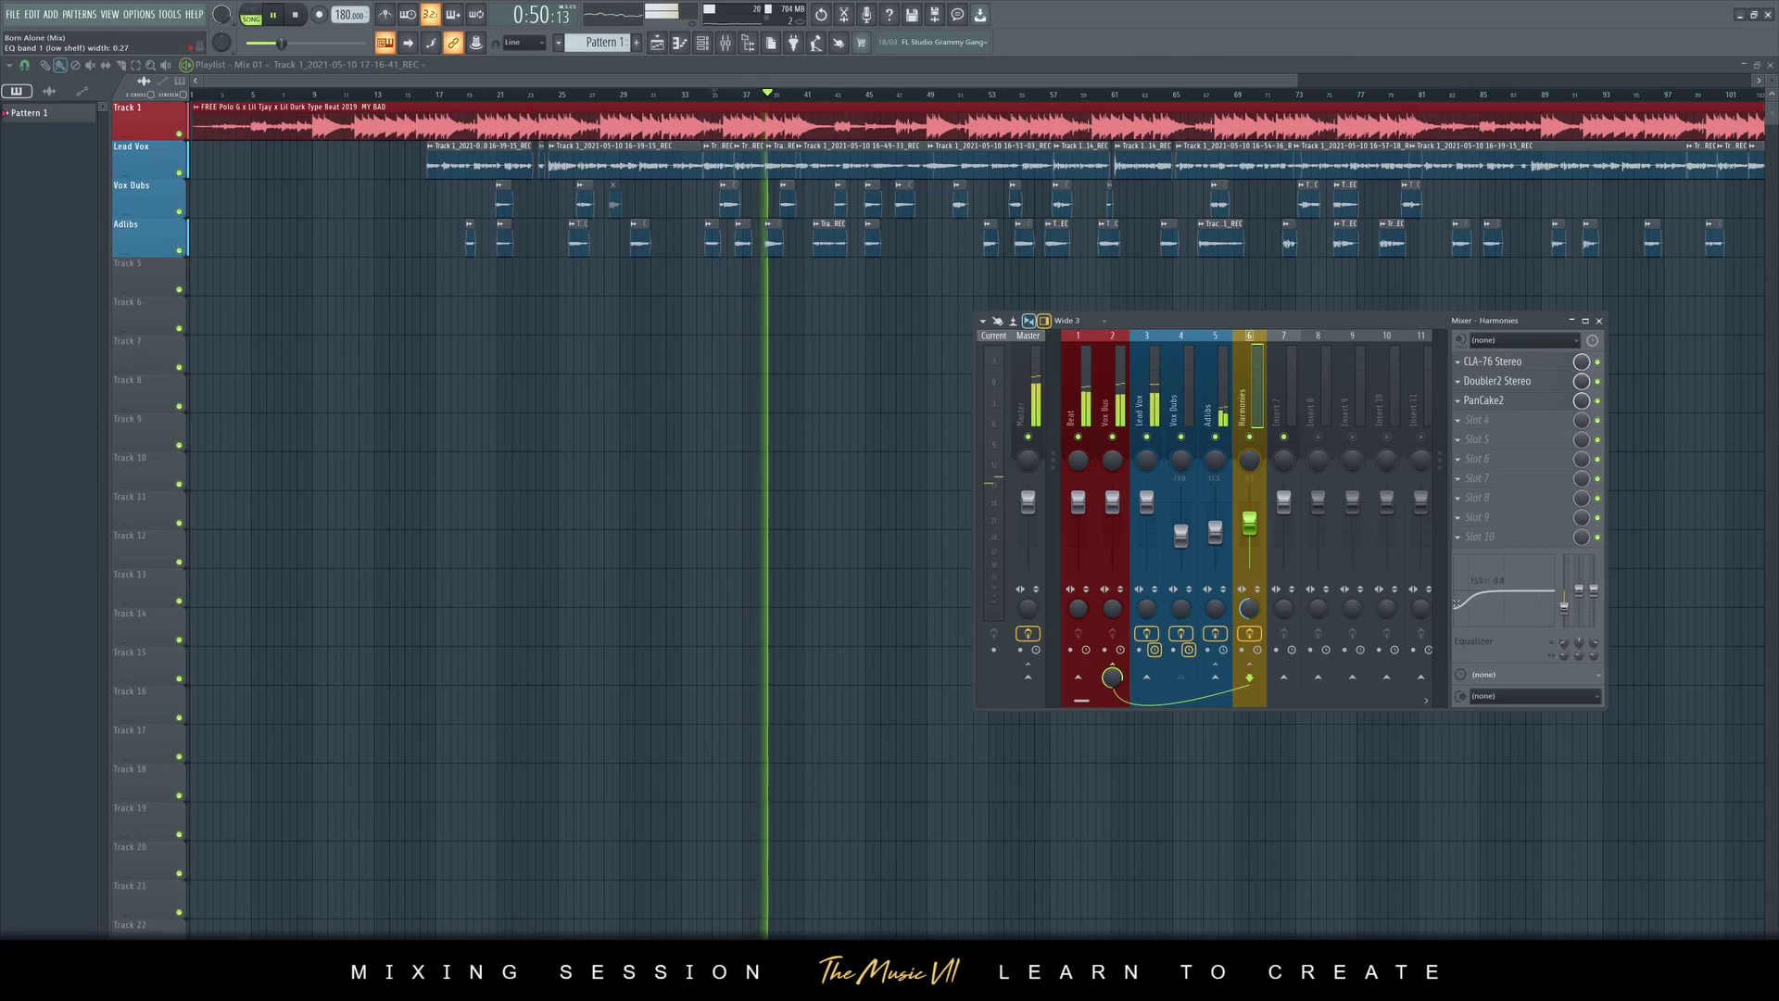
# Load Virtual Mix Rack in the first Vox Bus slot and add the FG-116 Modern compressor with its input at -22.8 dB
pyautogui.click(1477, 361)
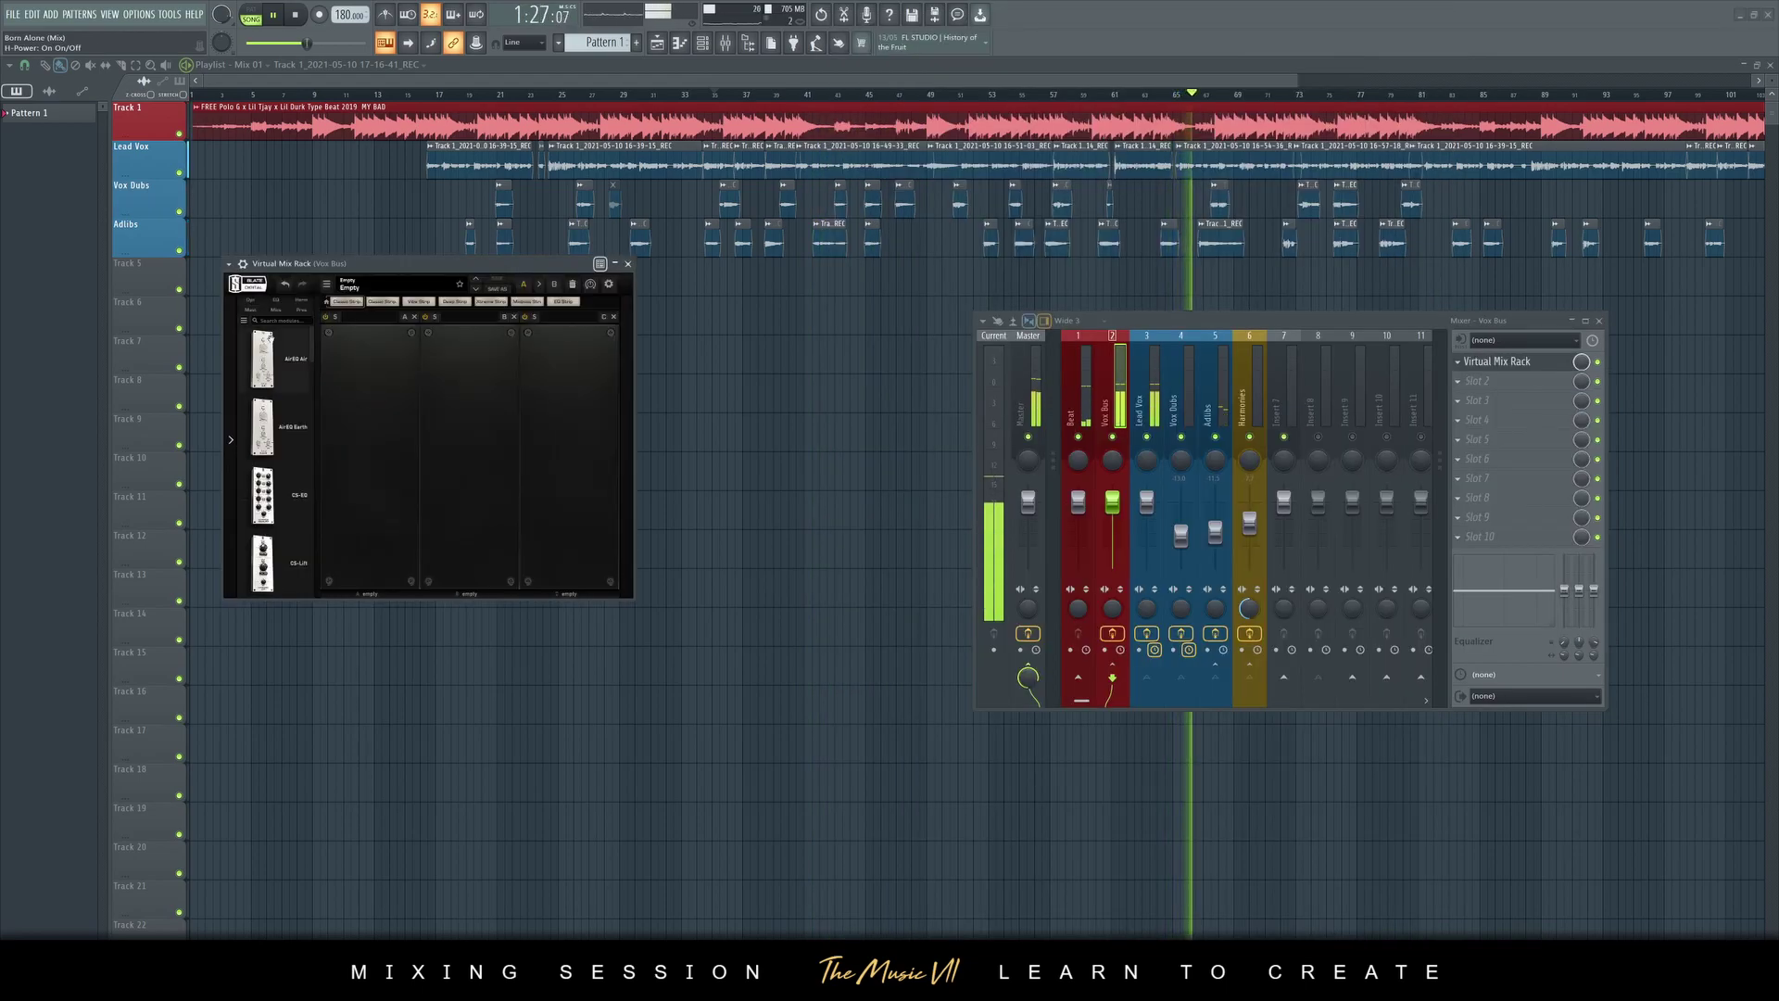
pyautogui.scroll(-6, 270, 337)
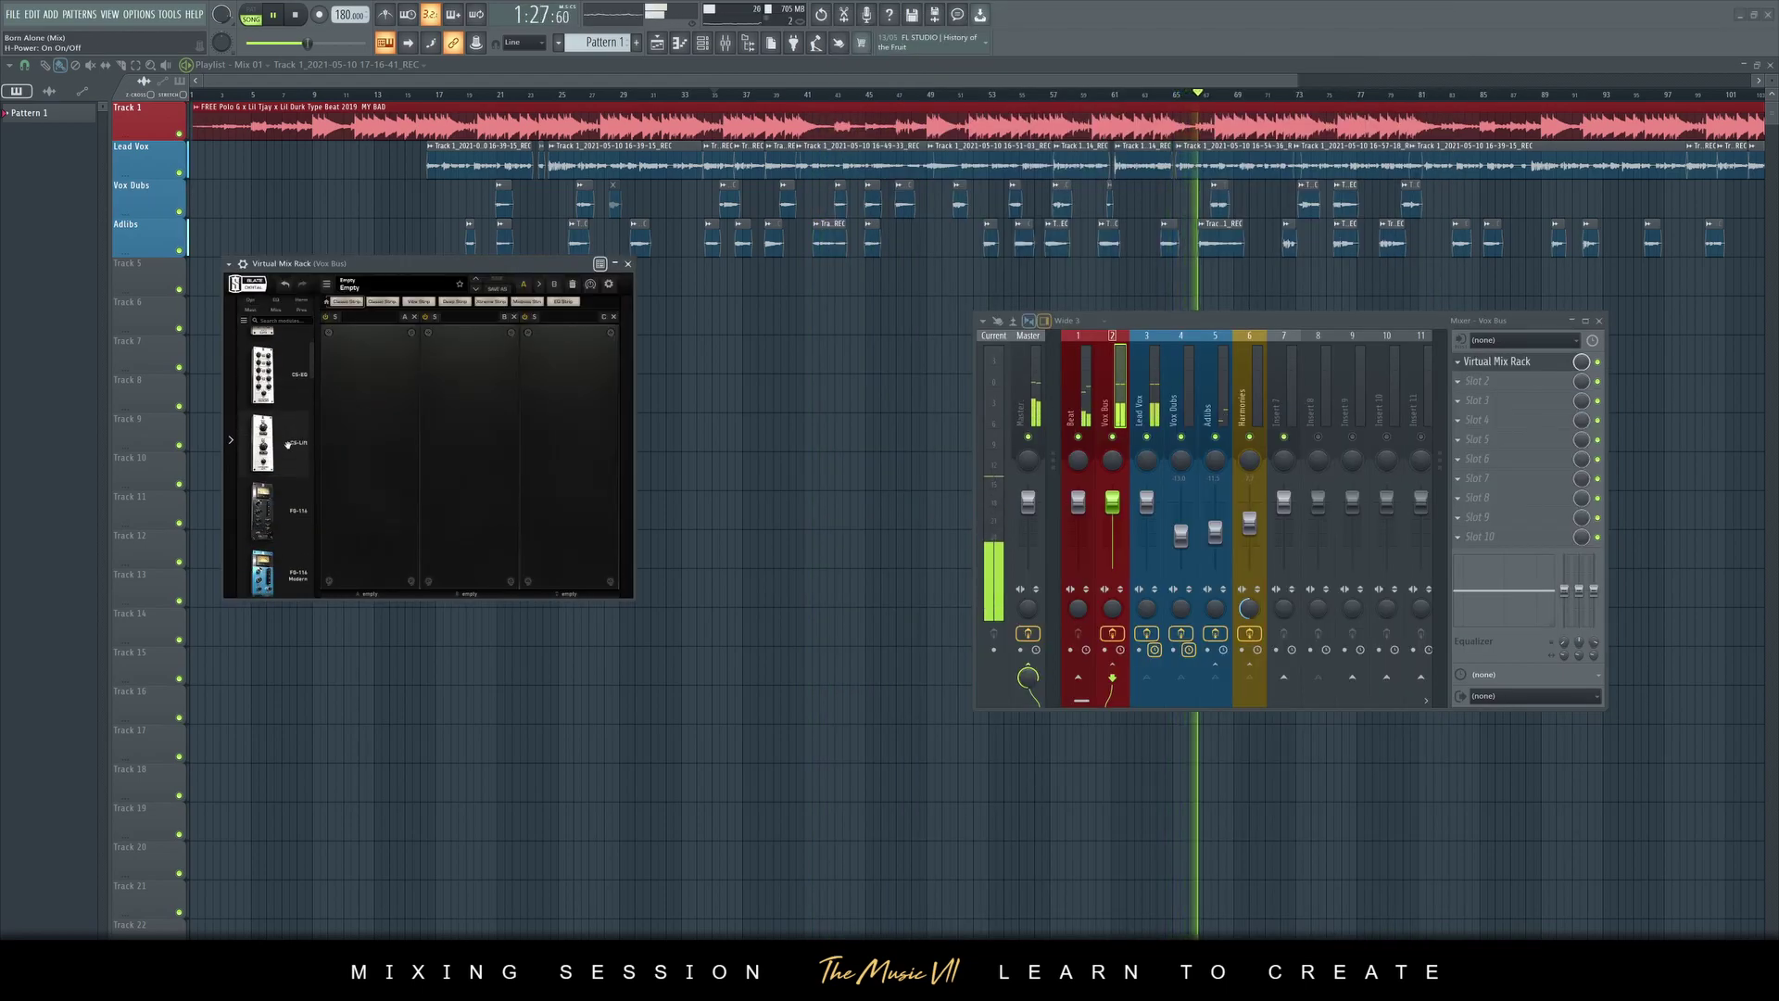
pyautogui.scroll(-4, 279, 509)
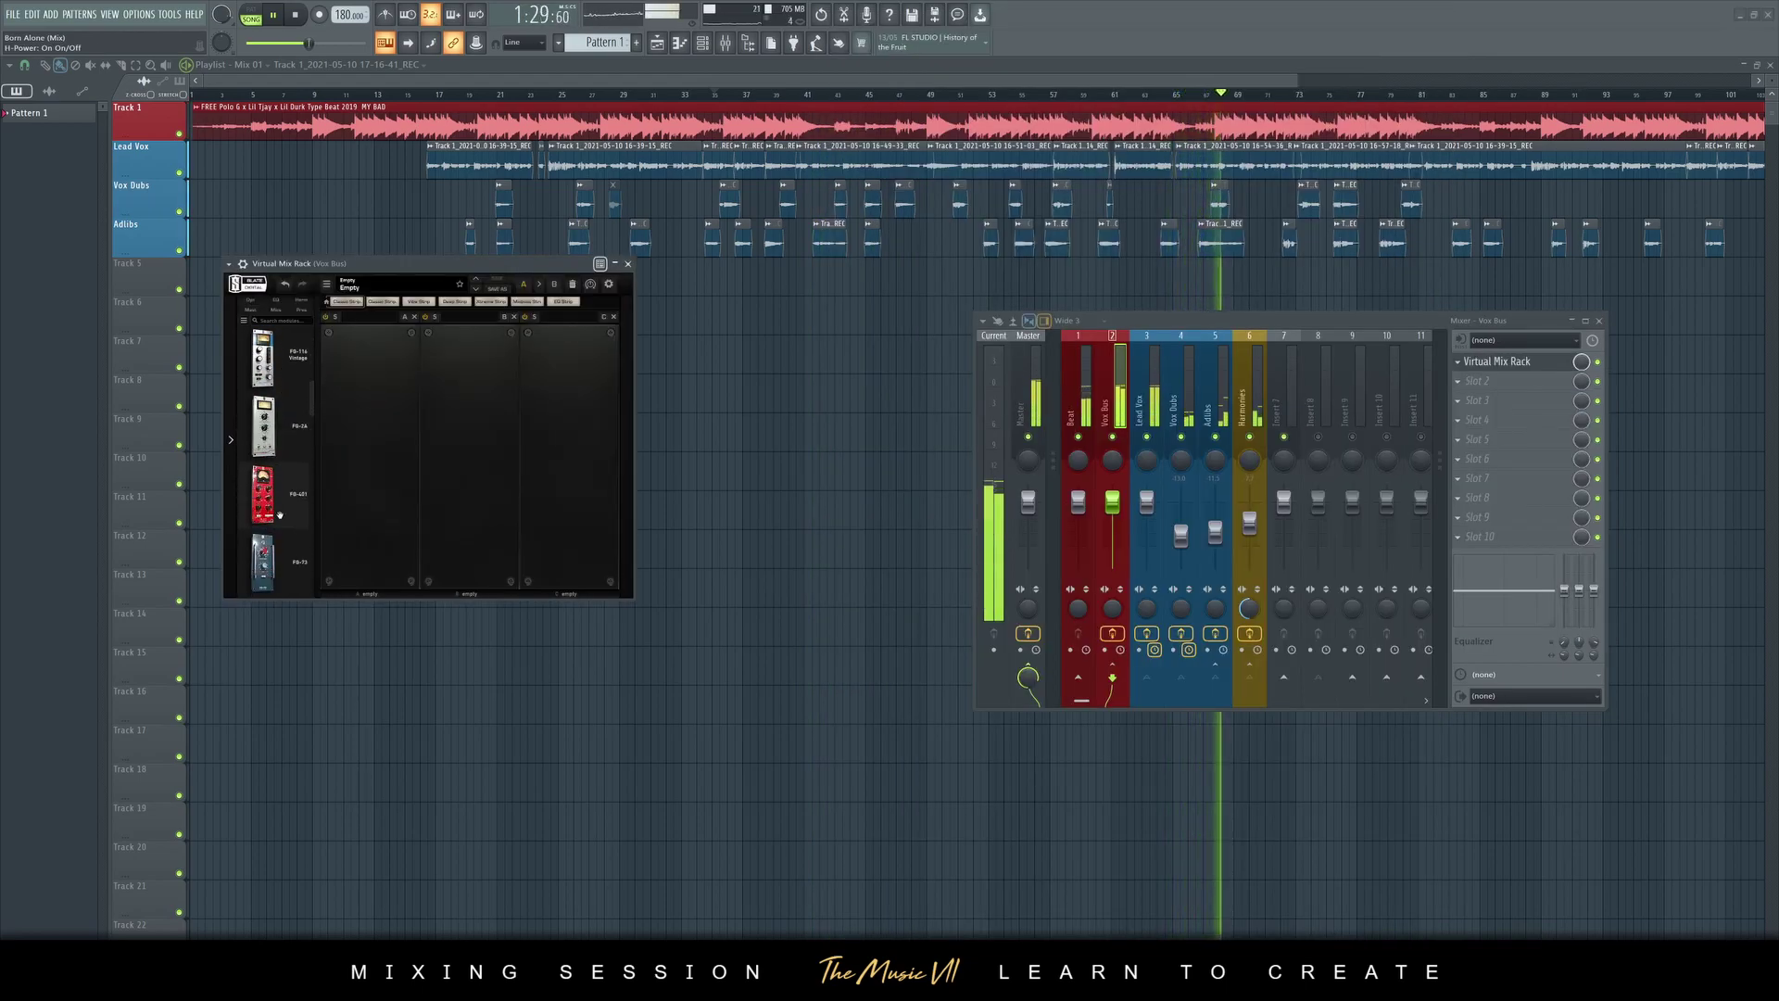
pyautogui.scroll(8, 274, 530)
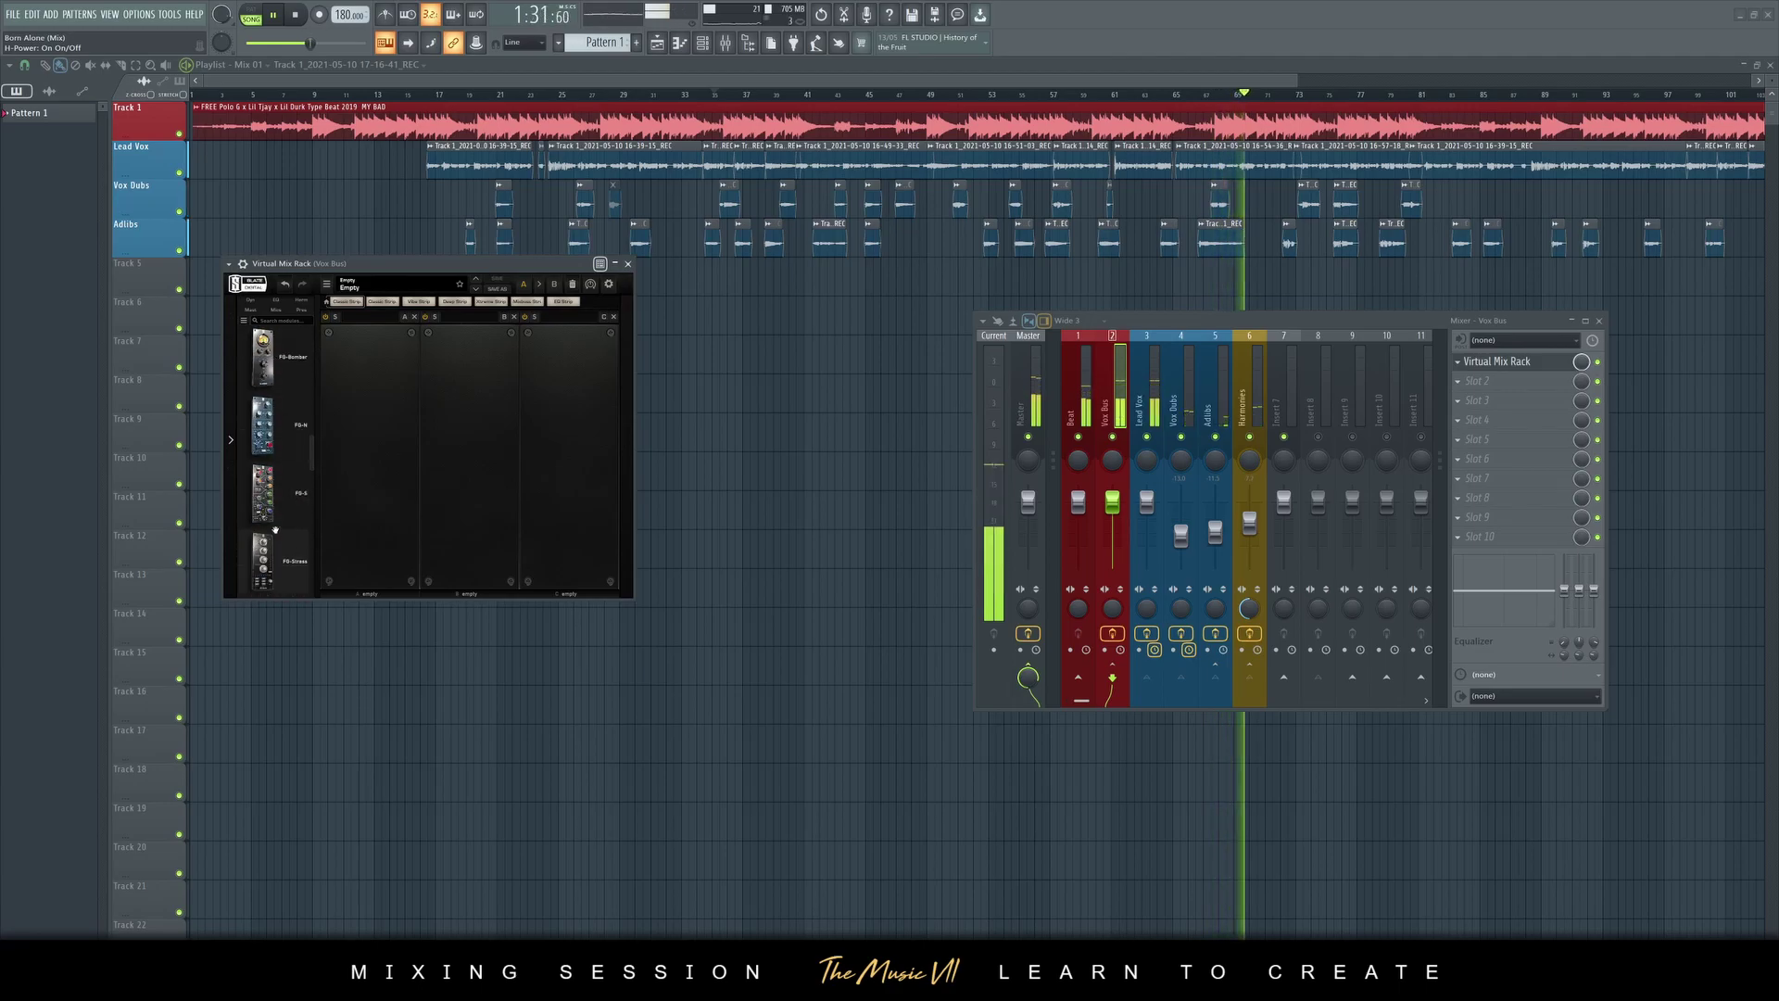
pyautogui.scroll(-3, 270, 498)
pyautogui.moveTo(262, 482); pyautogui.dragTo(390, 468)
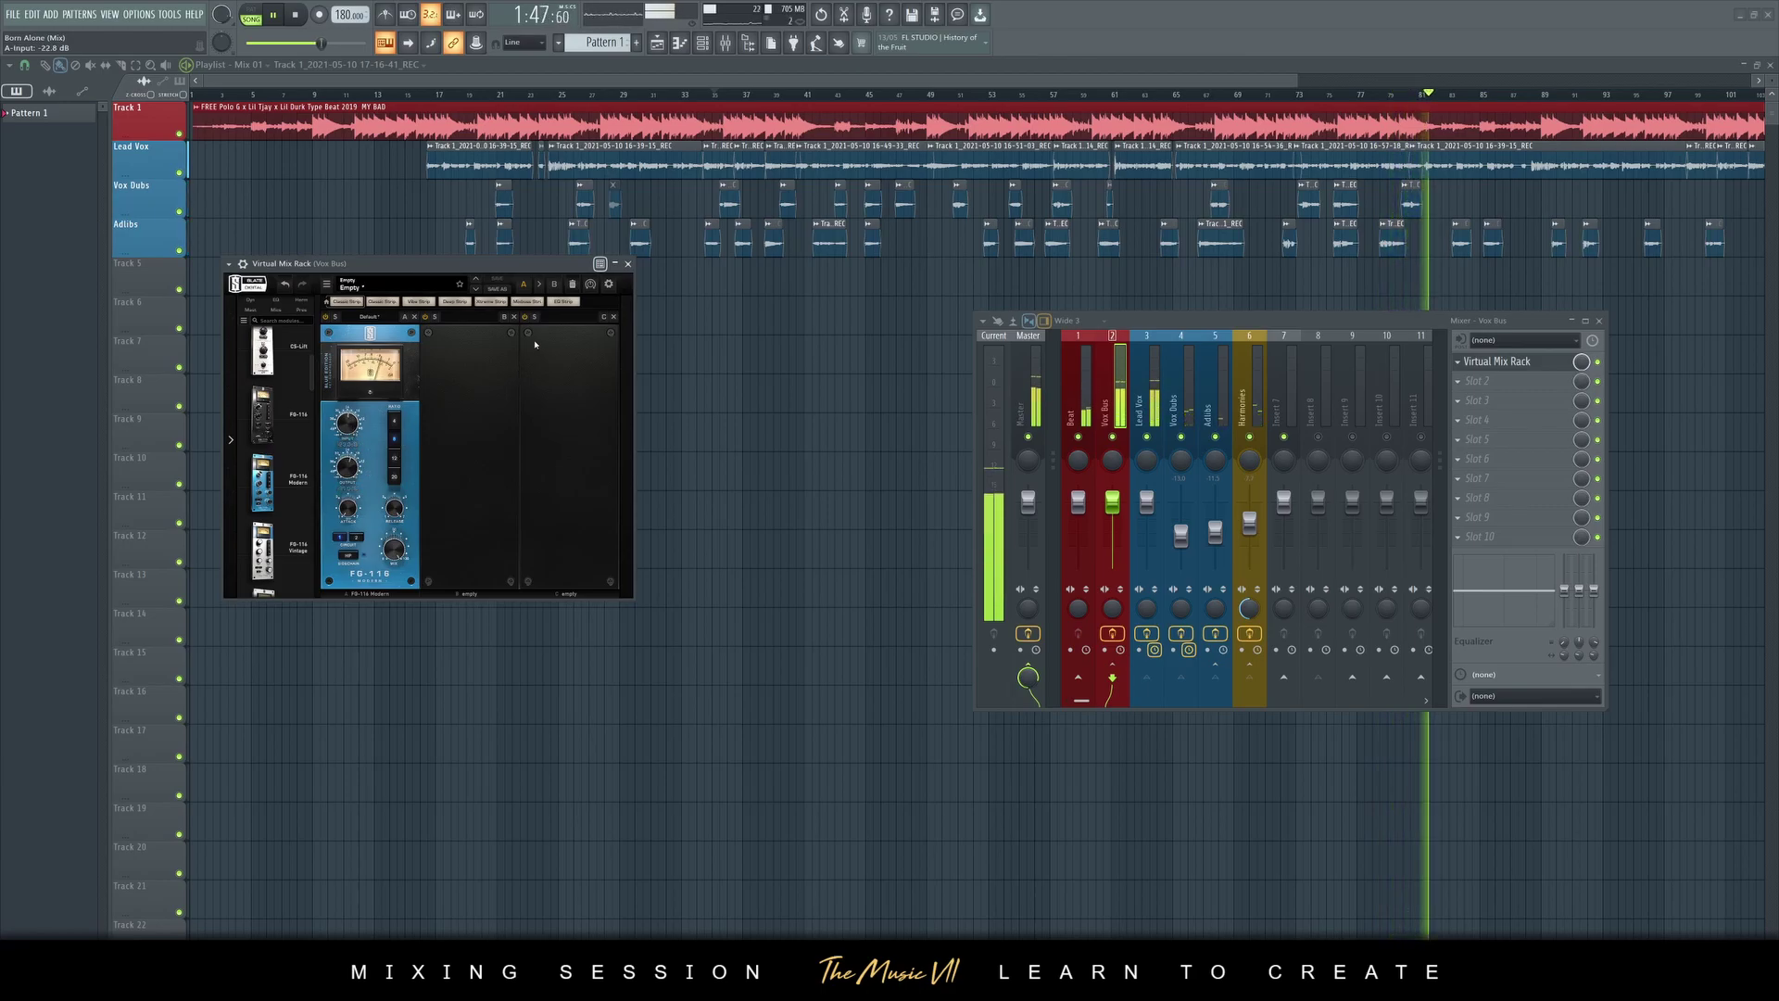
pyautogui.click(627, 264)
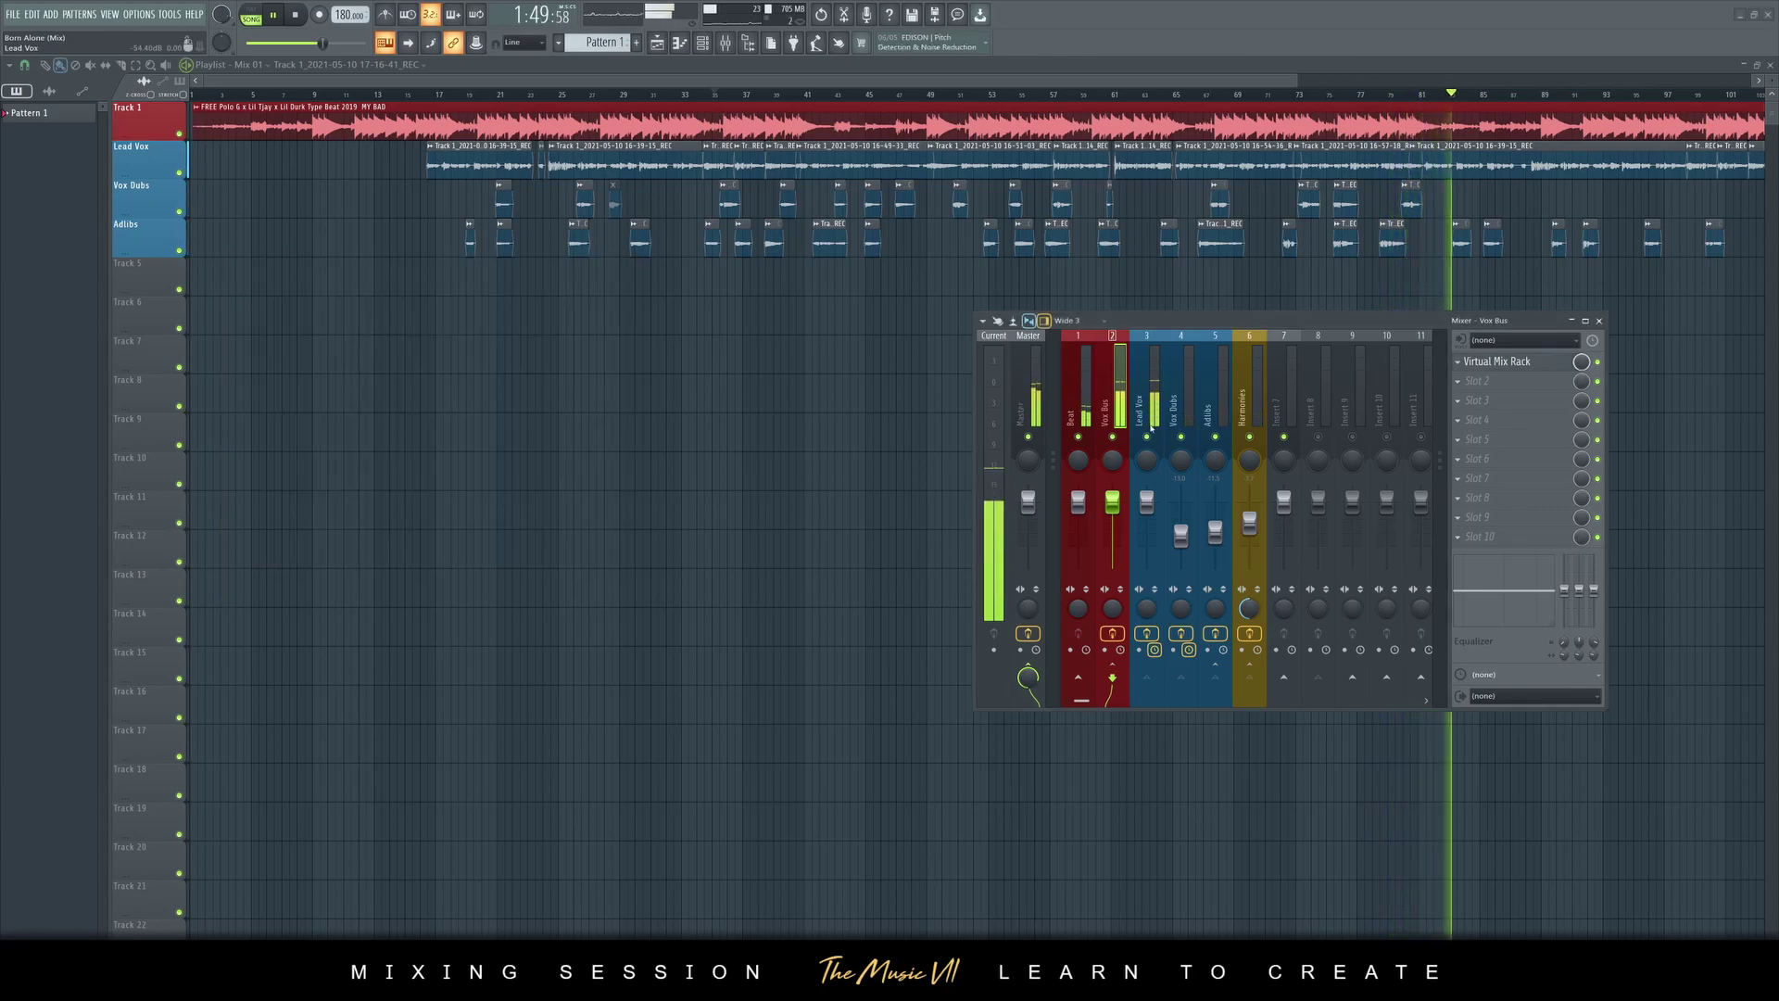
pyautogui.click(1518, 370)
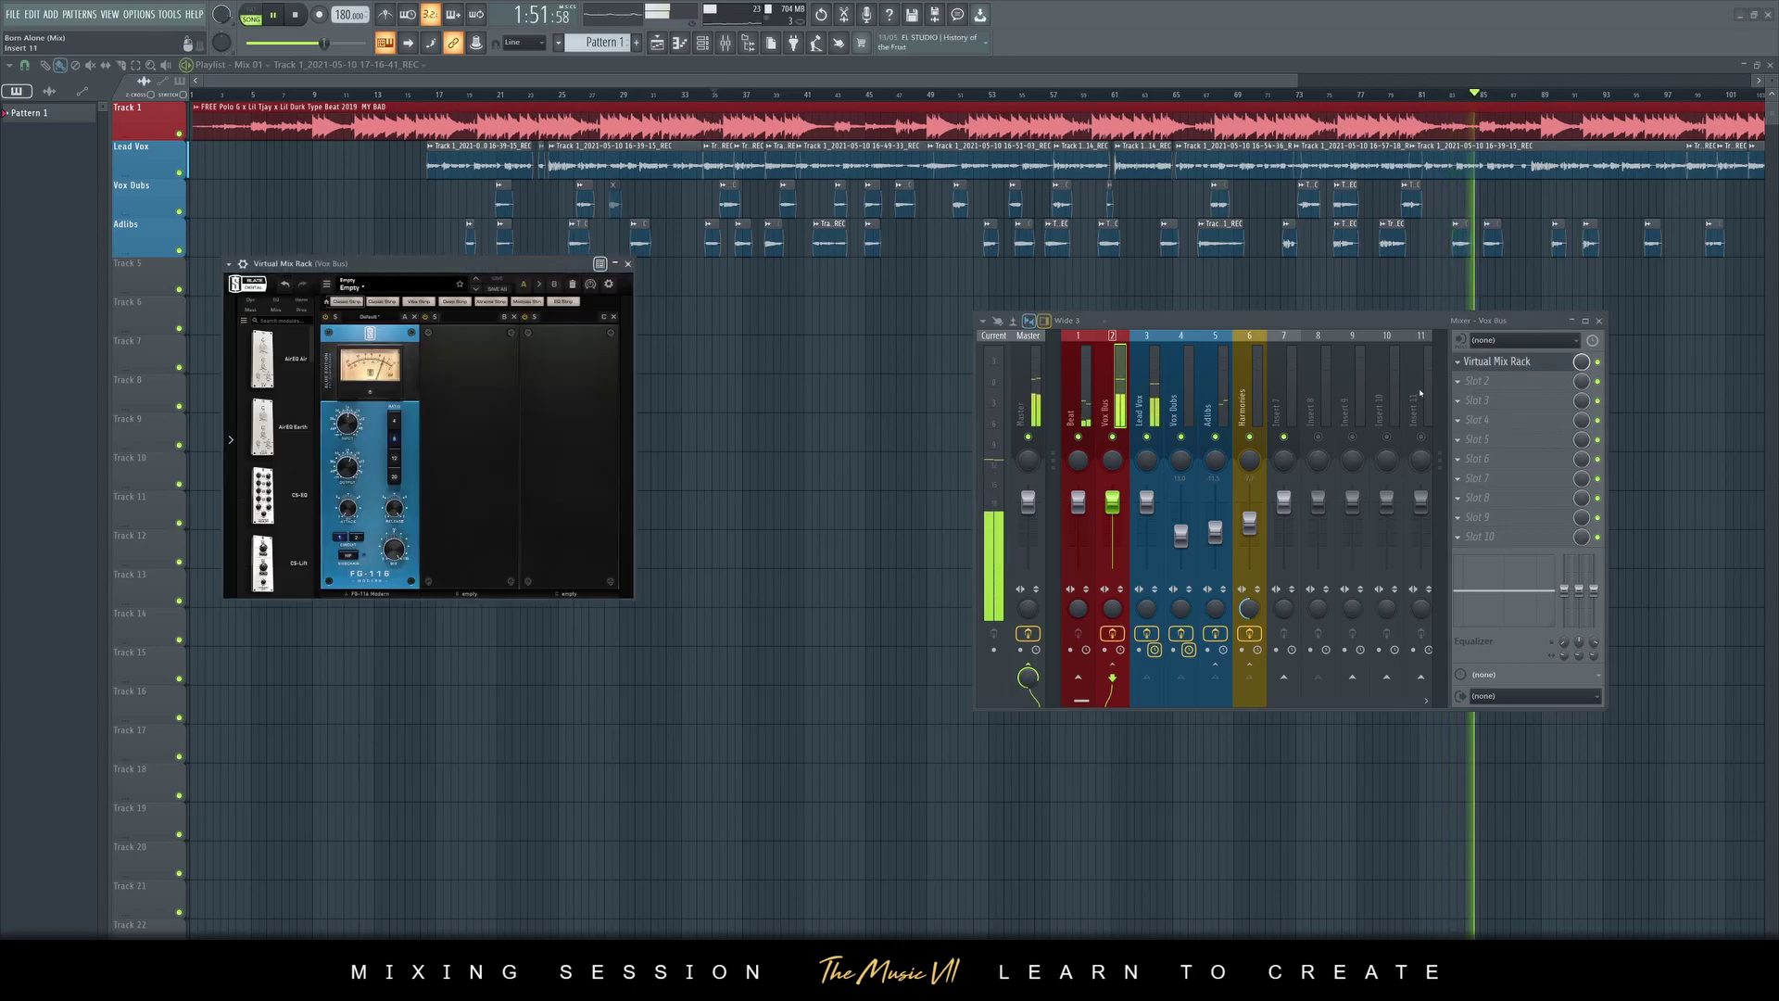
# Save the project and load ValhallaVintageVerb in the second effect slot of Vox Bus
pyautogui.click(1469, 384)
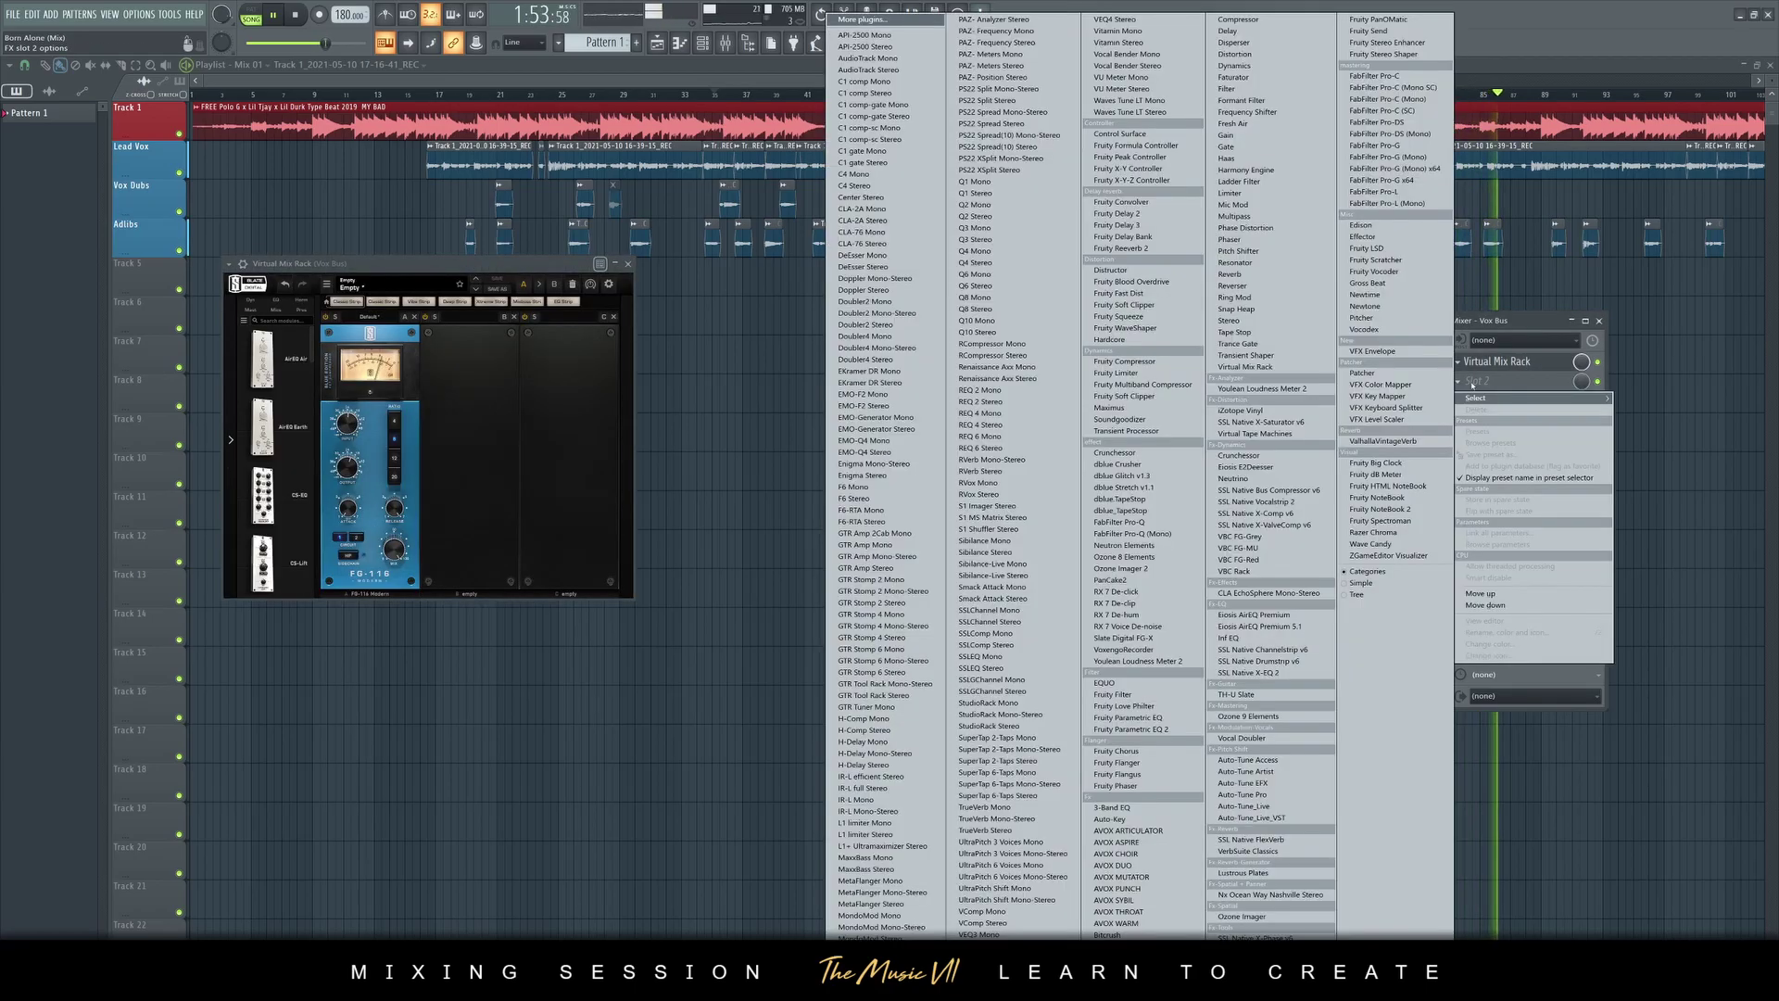
pyautogui.hotkey('ctrl', 's')
pyautogui.click(1471, 384)
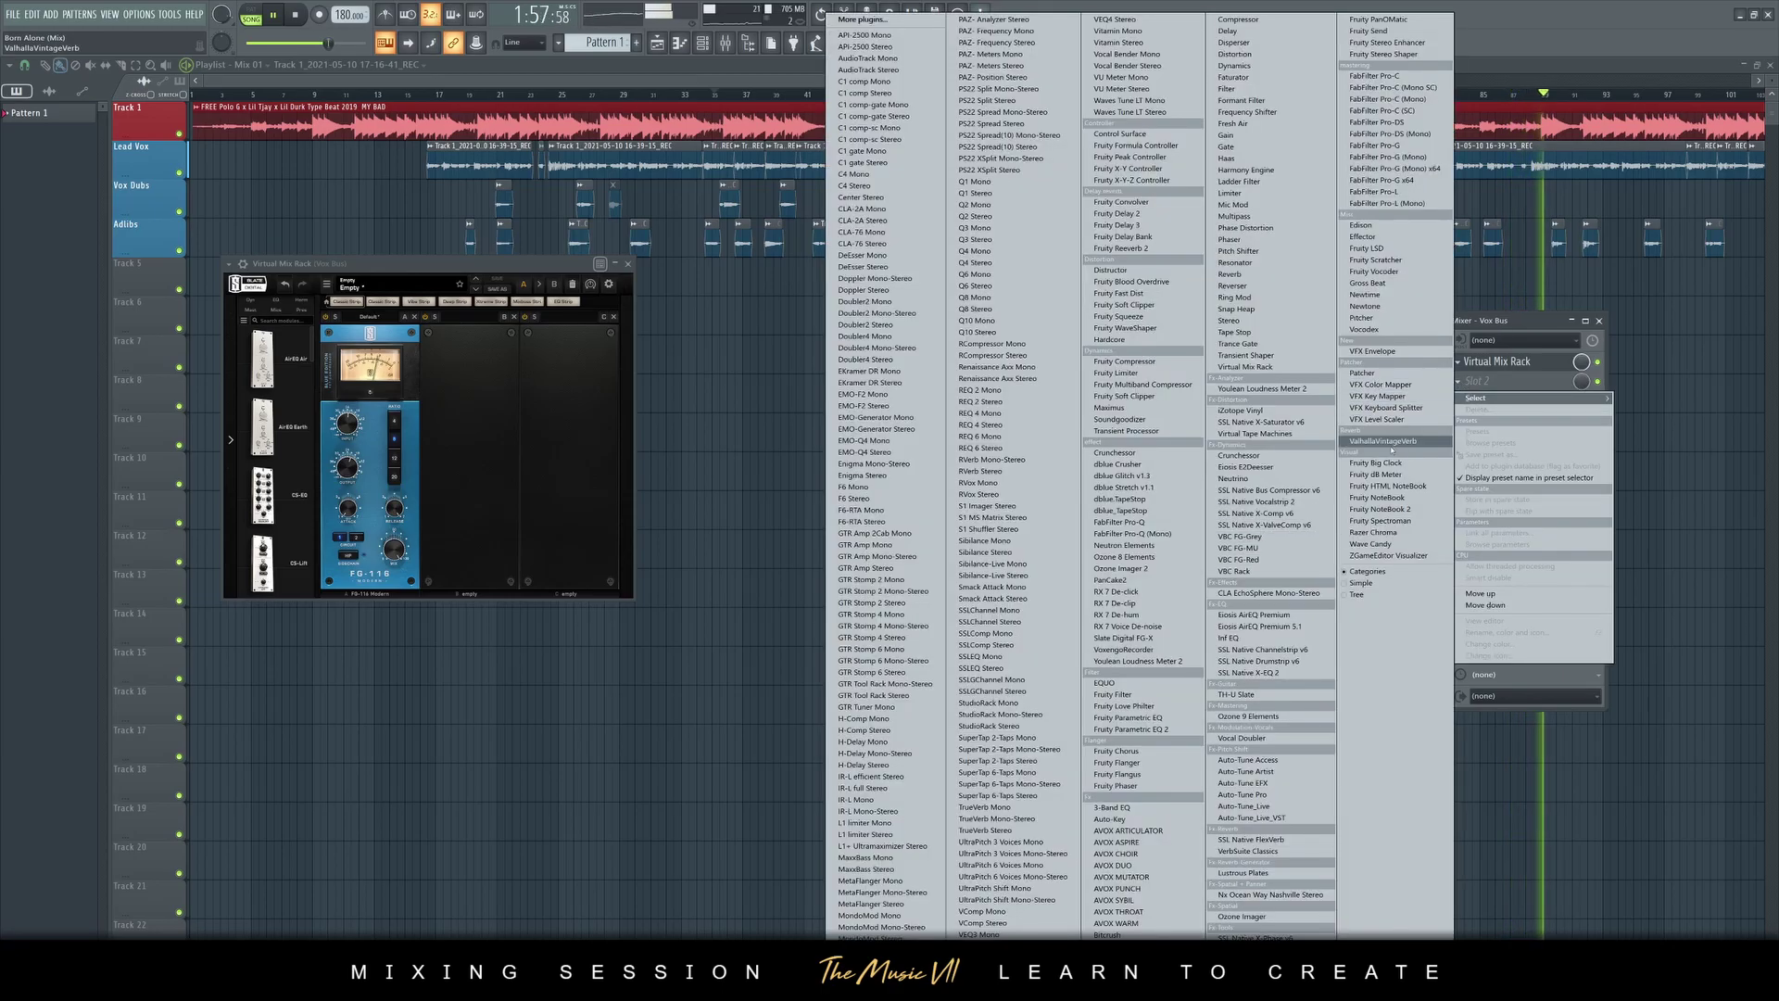
pyautogui.click(1392, 449)
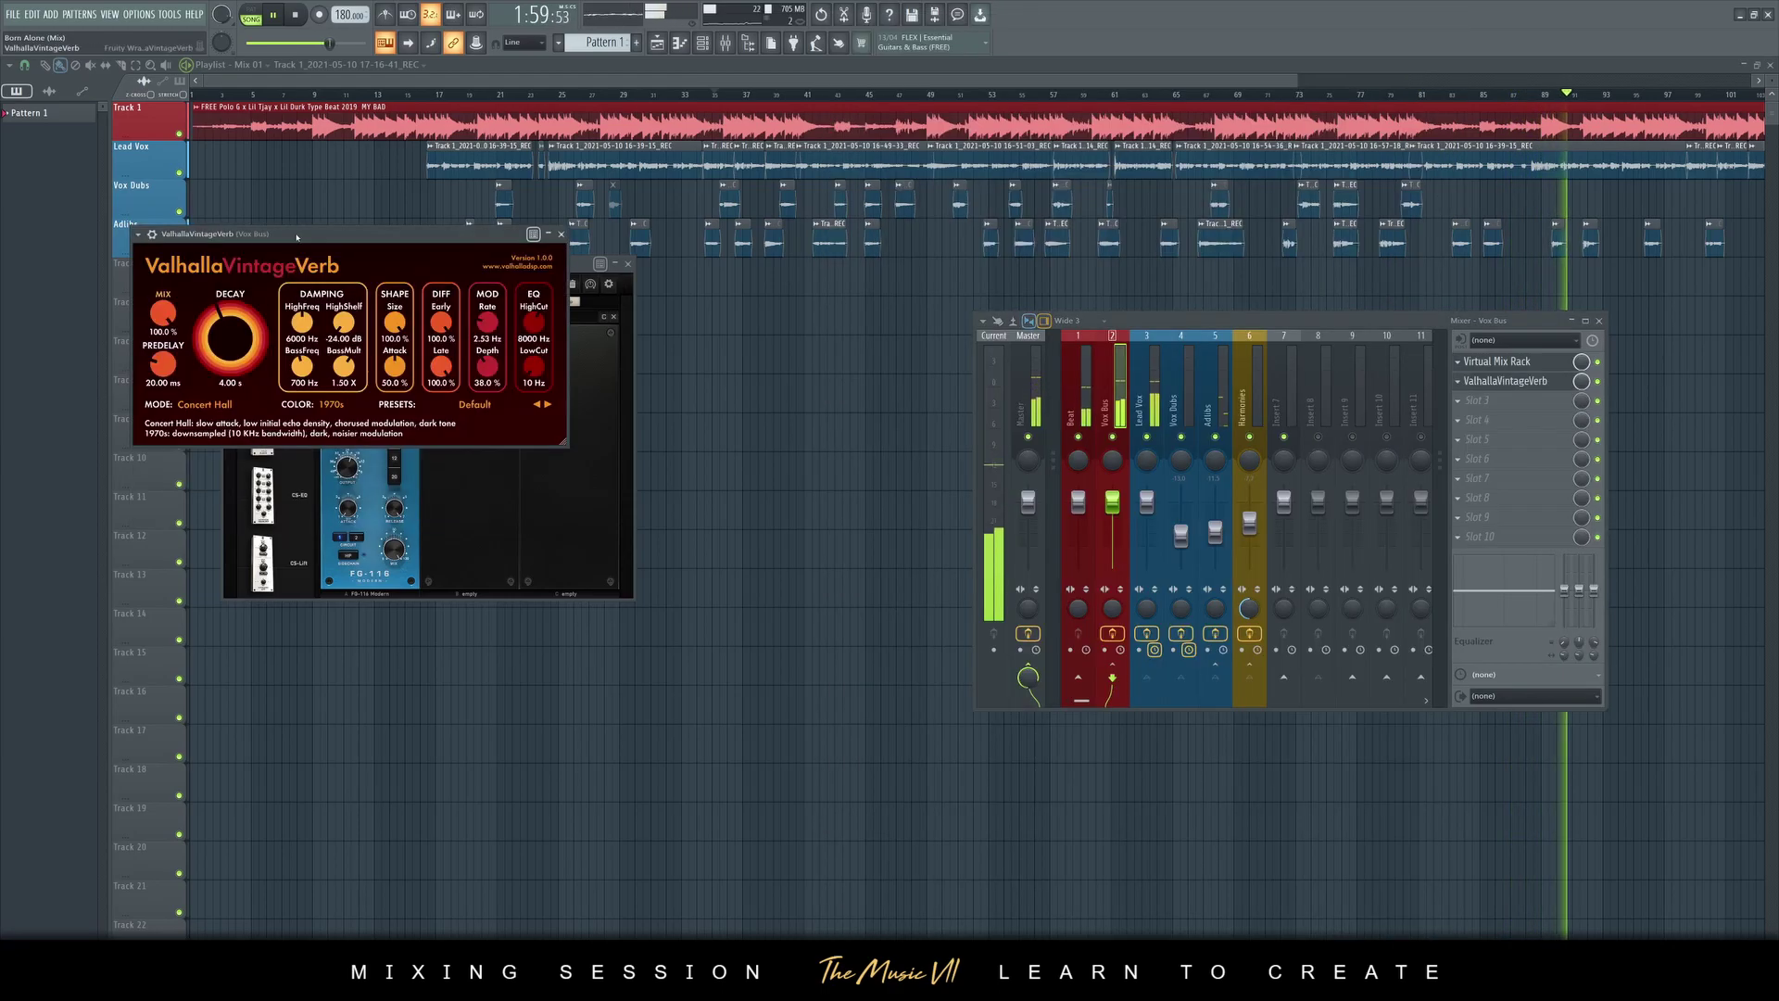
# Choose the Tyrell Hall preset in the Vox Bus reverb and set its Mix to 3.6%
pyautogui.click(631, 573)
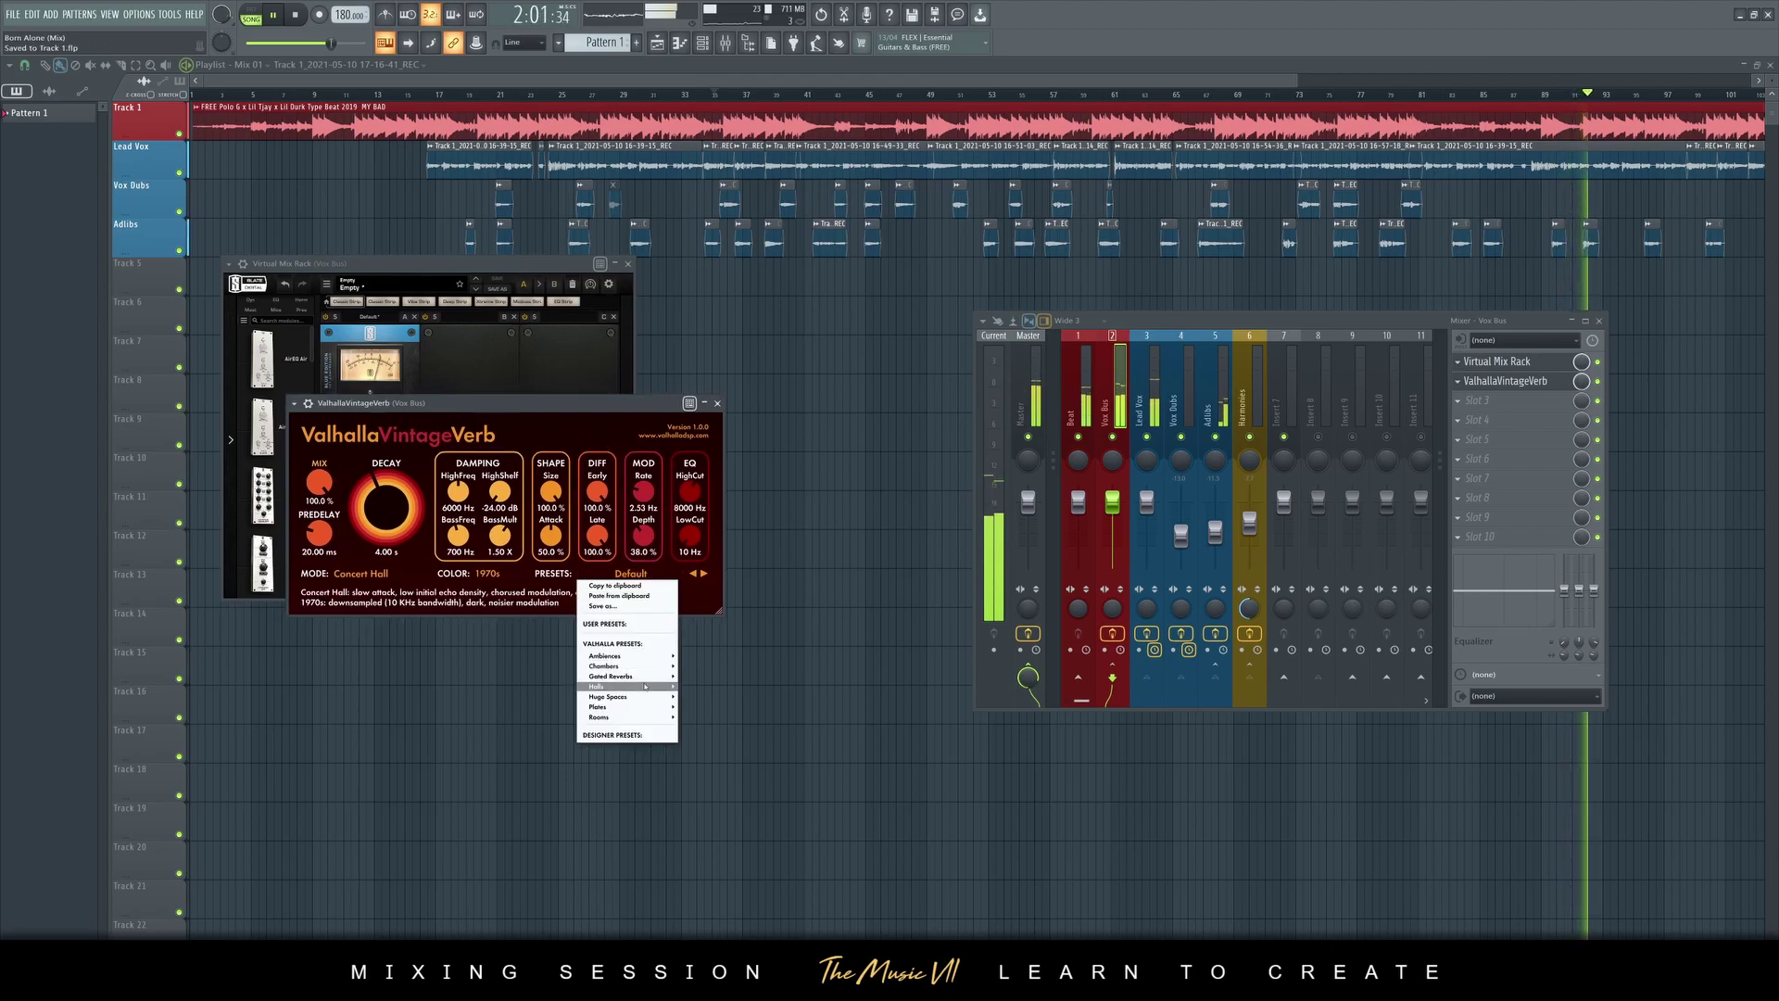
pyautogui.moveTo(642, 689)
pyautogui.click(709, 666)
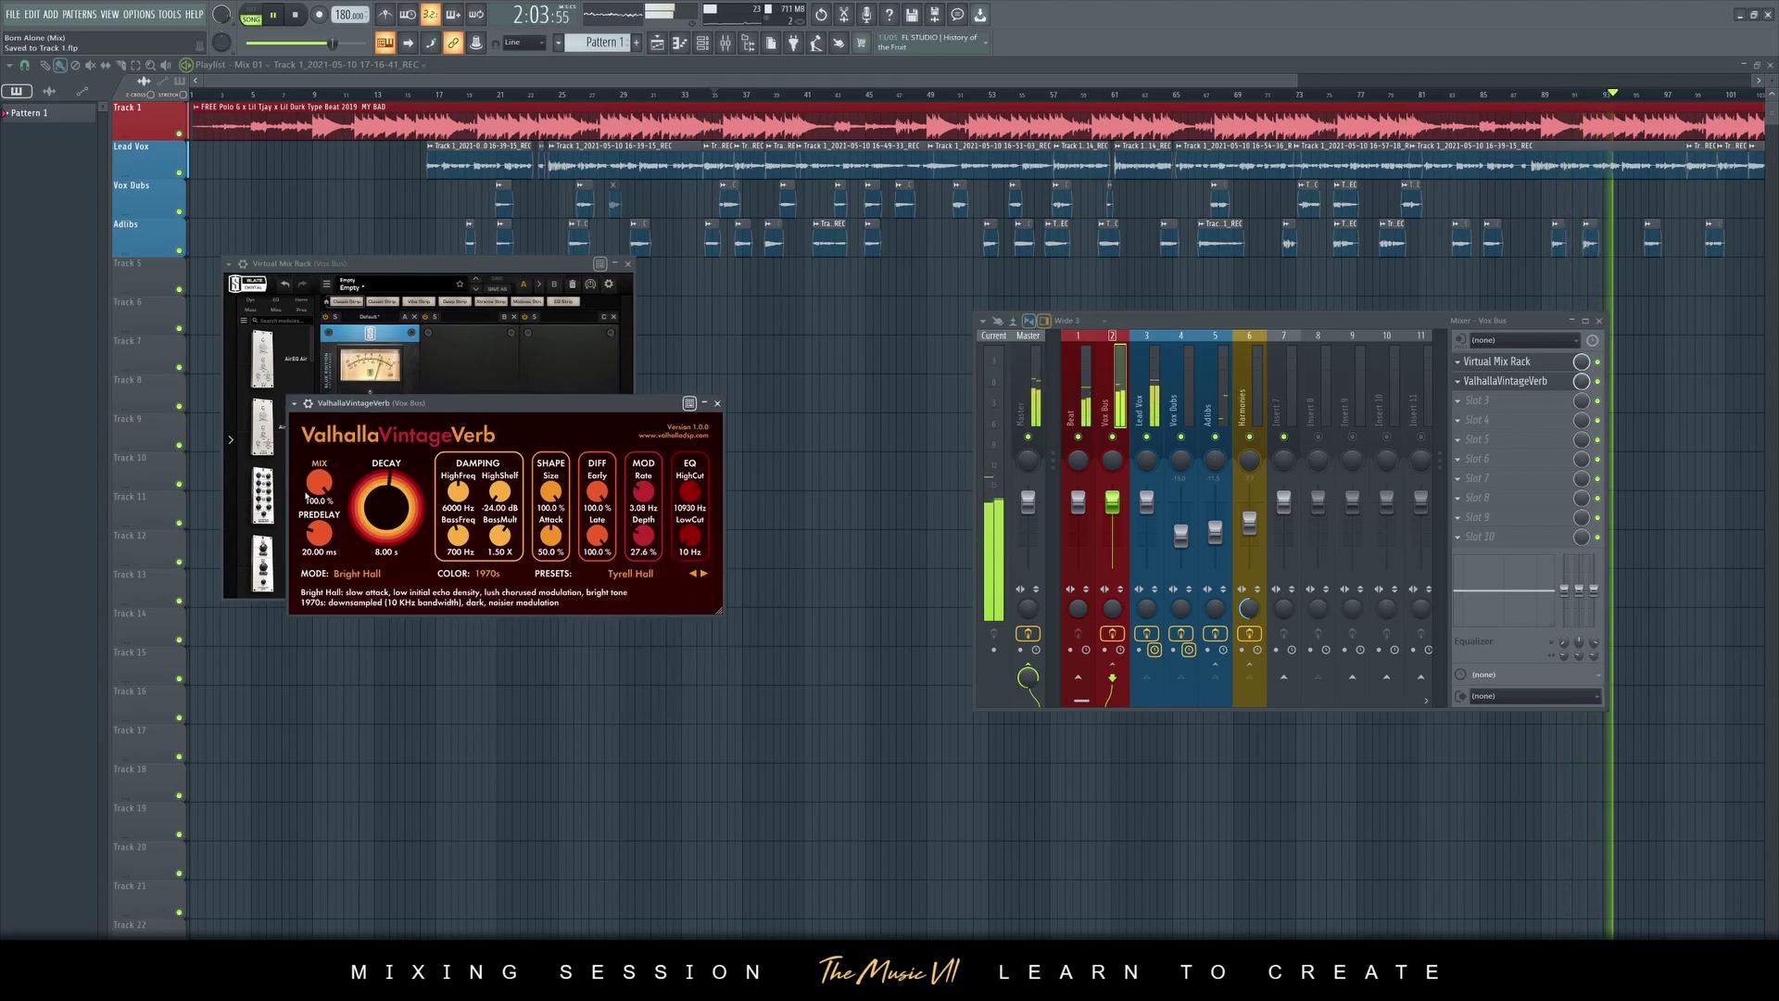
pyautogui.moveTo(324, 569); pyautogui.dragTo(333, 600)
pyautogui.moveTo(324, 488); pyautogui.dragTo(326, 499)
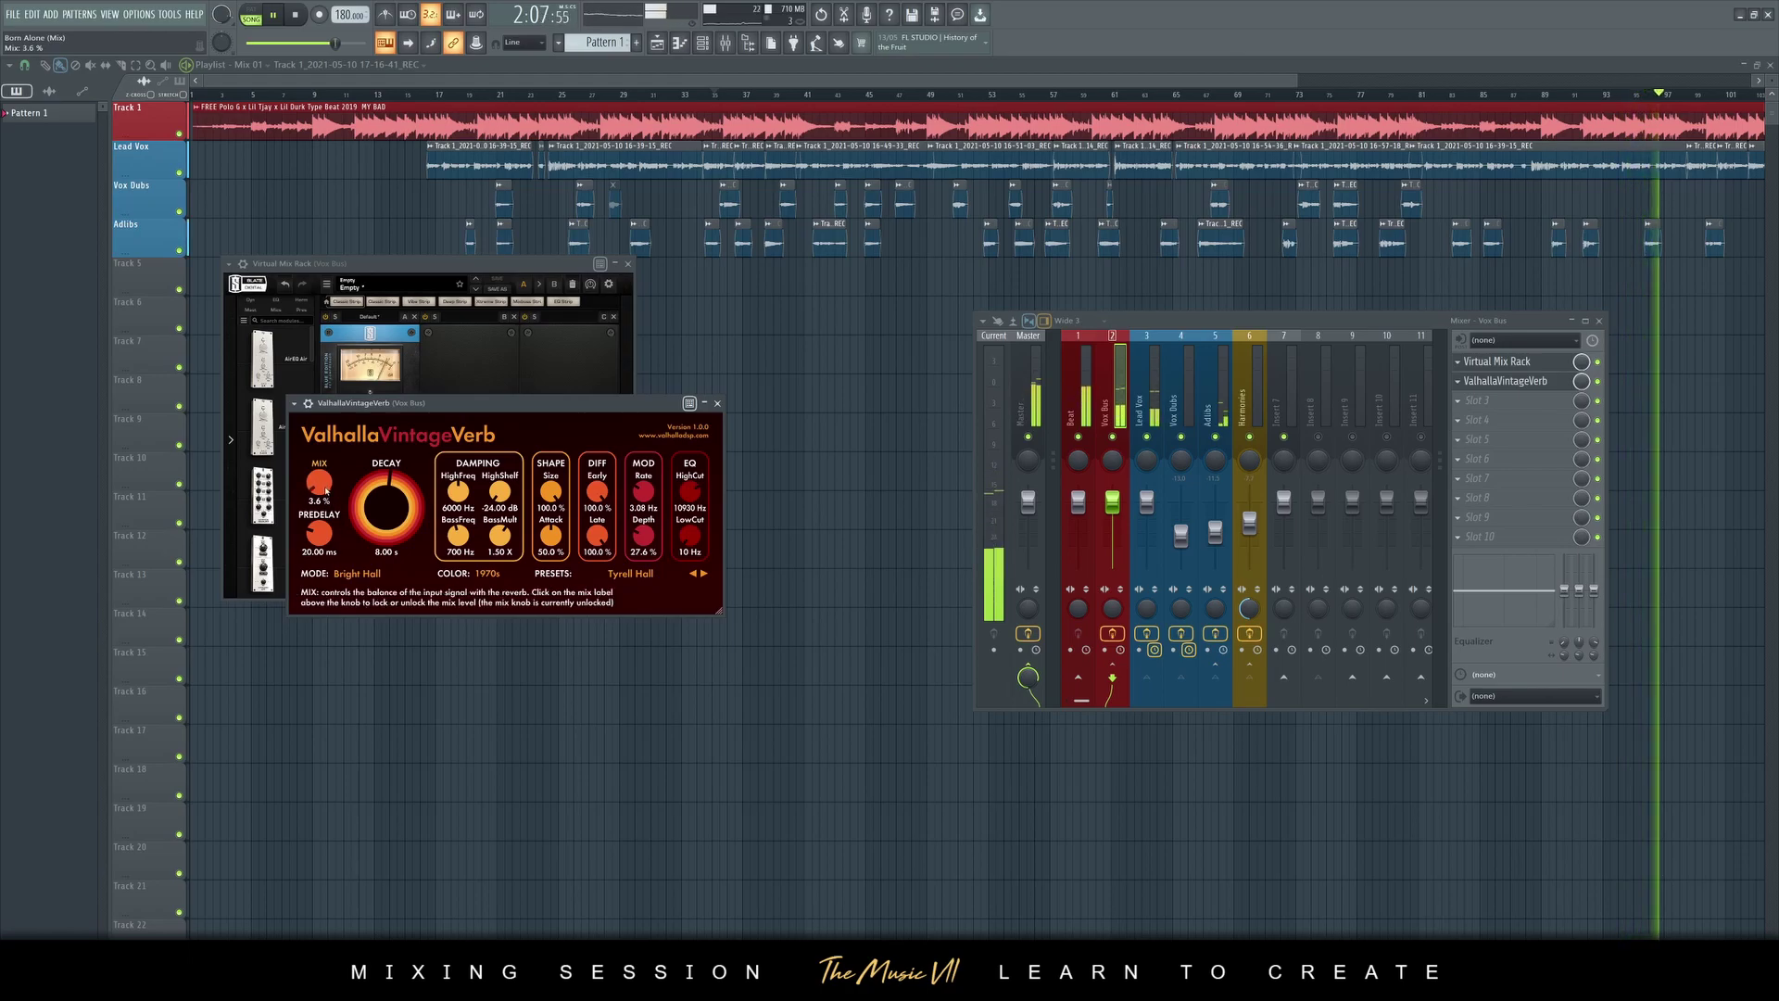
# Set the reverb's LowCut to 200 Hz and Mix to 4.8%, save the project, and close the reverb plugin
pyautogui.moveTo(689, 537); pyautogui.dragTo(689, 521)
pyautogui.hotkey('ctrl', 's')
pyautogui.moveTo(321, 486); pyautogui.dragTo(321, 482)
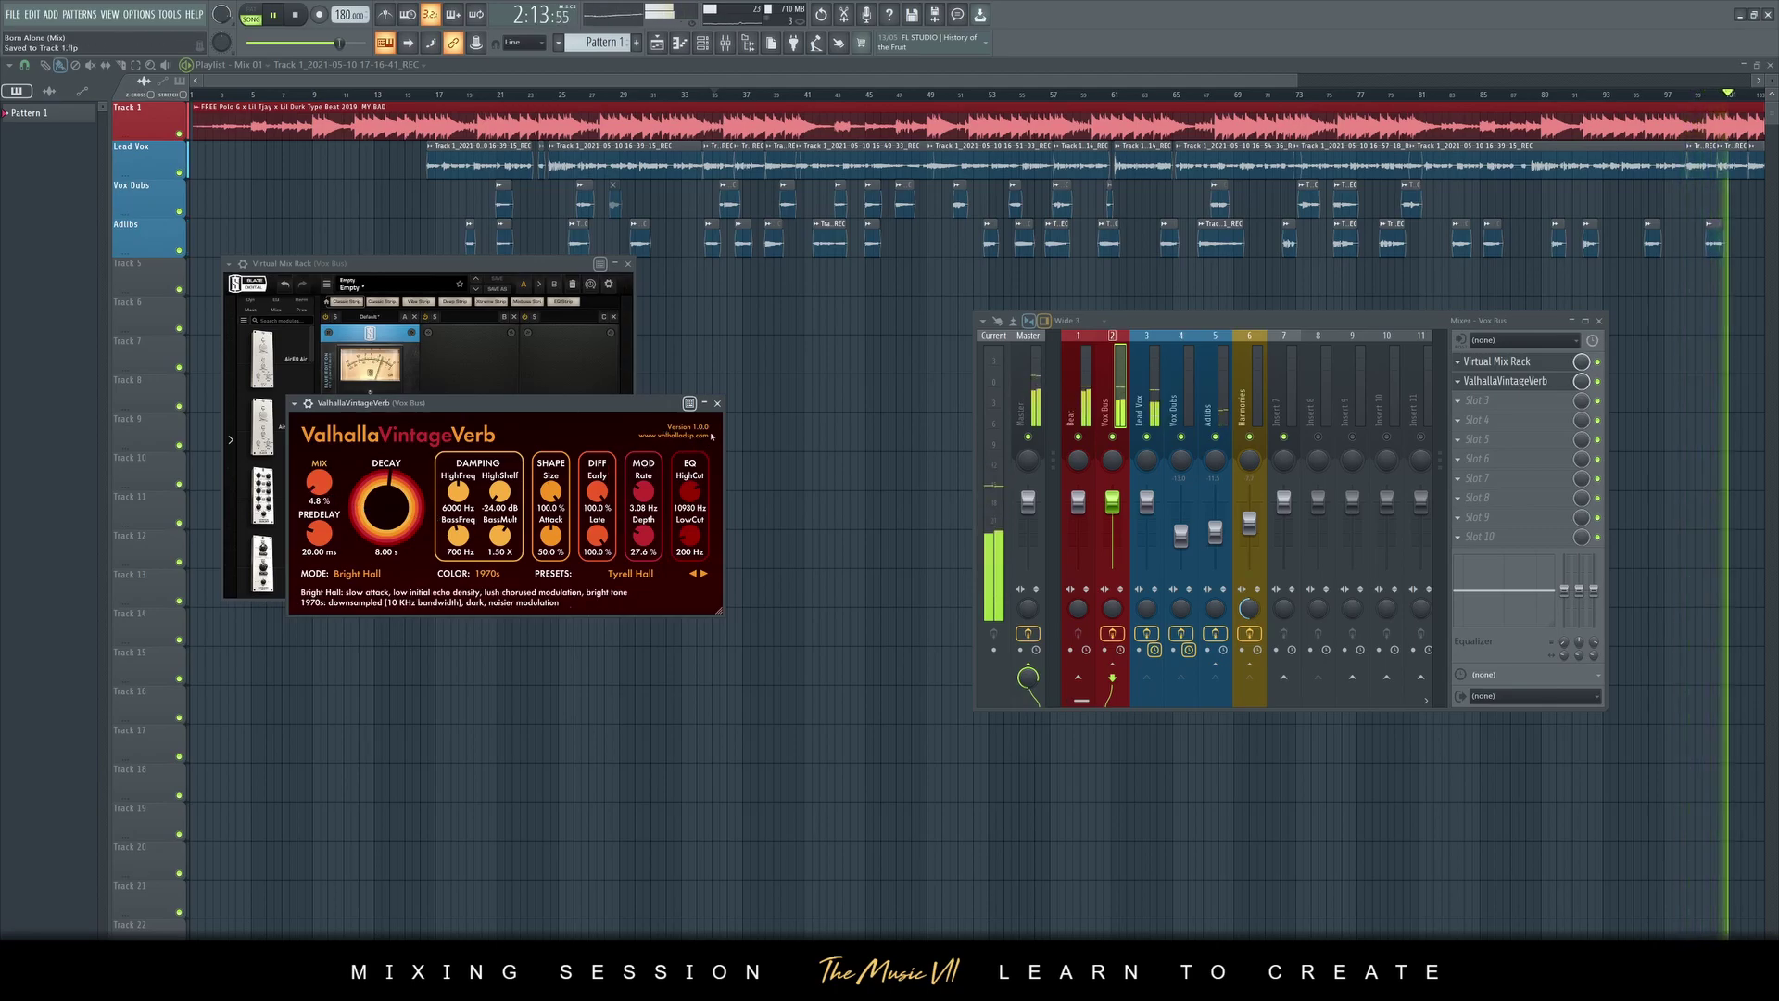
pyautogui.click(717, 403)
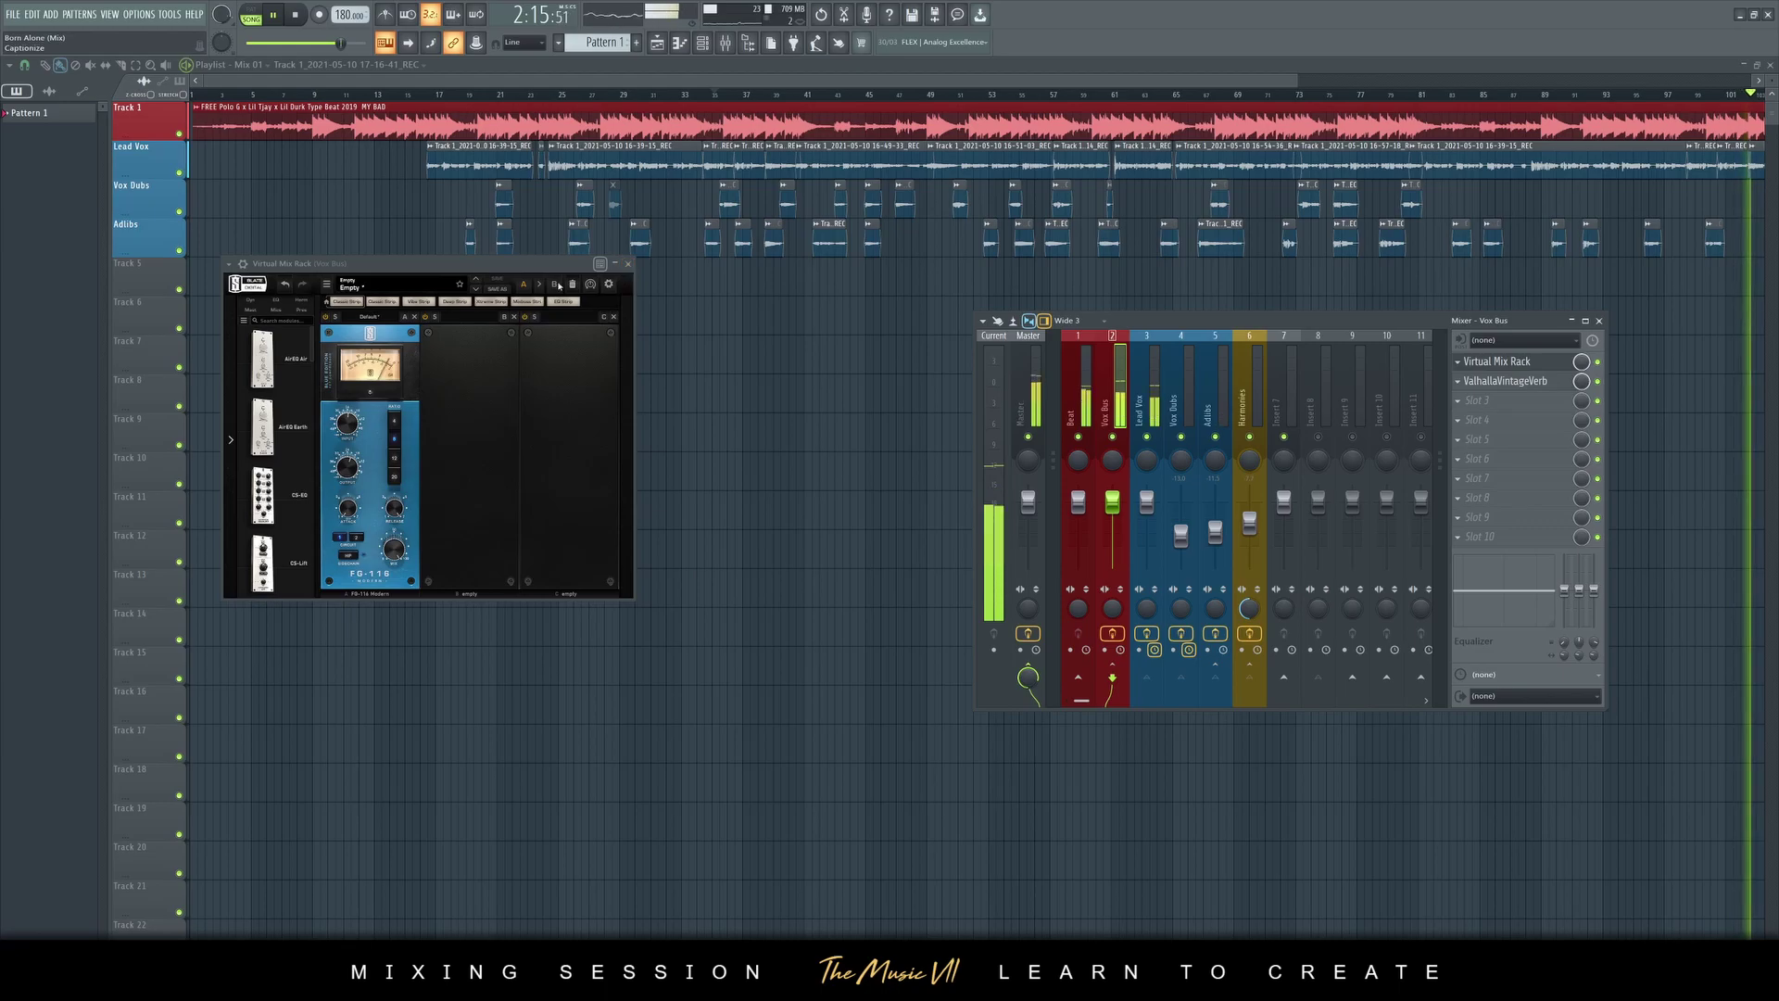
# Close the Virtual Mix Rack and shift all the mixer tracks over by one to leave an empty Insert 1 before the Beat track
pyautogui.click(629, 265)
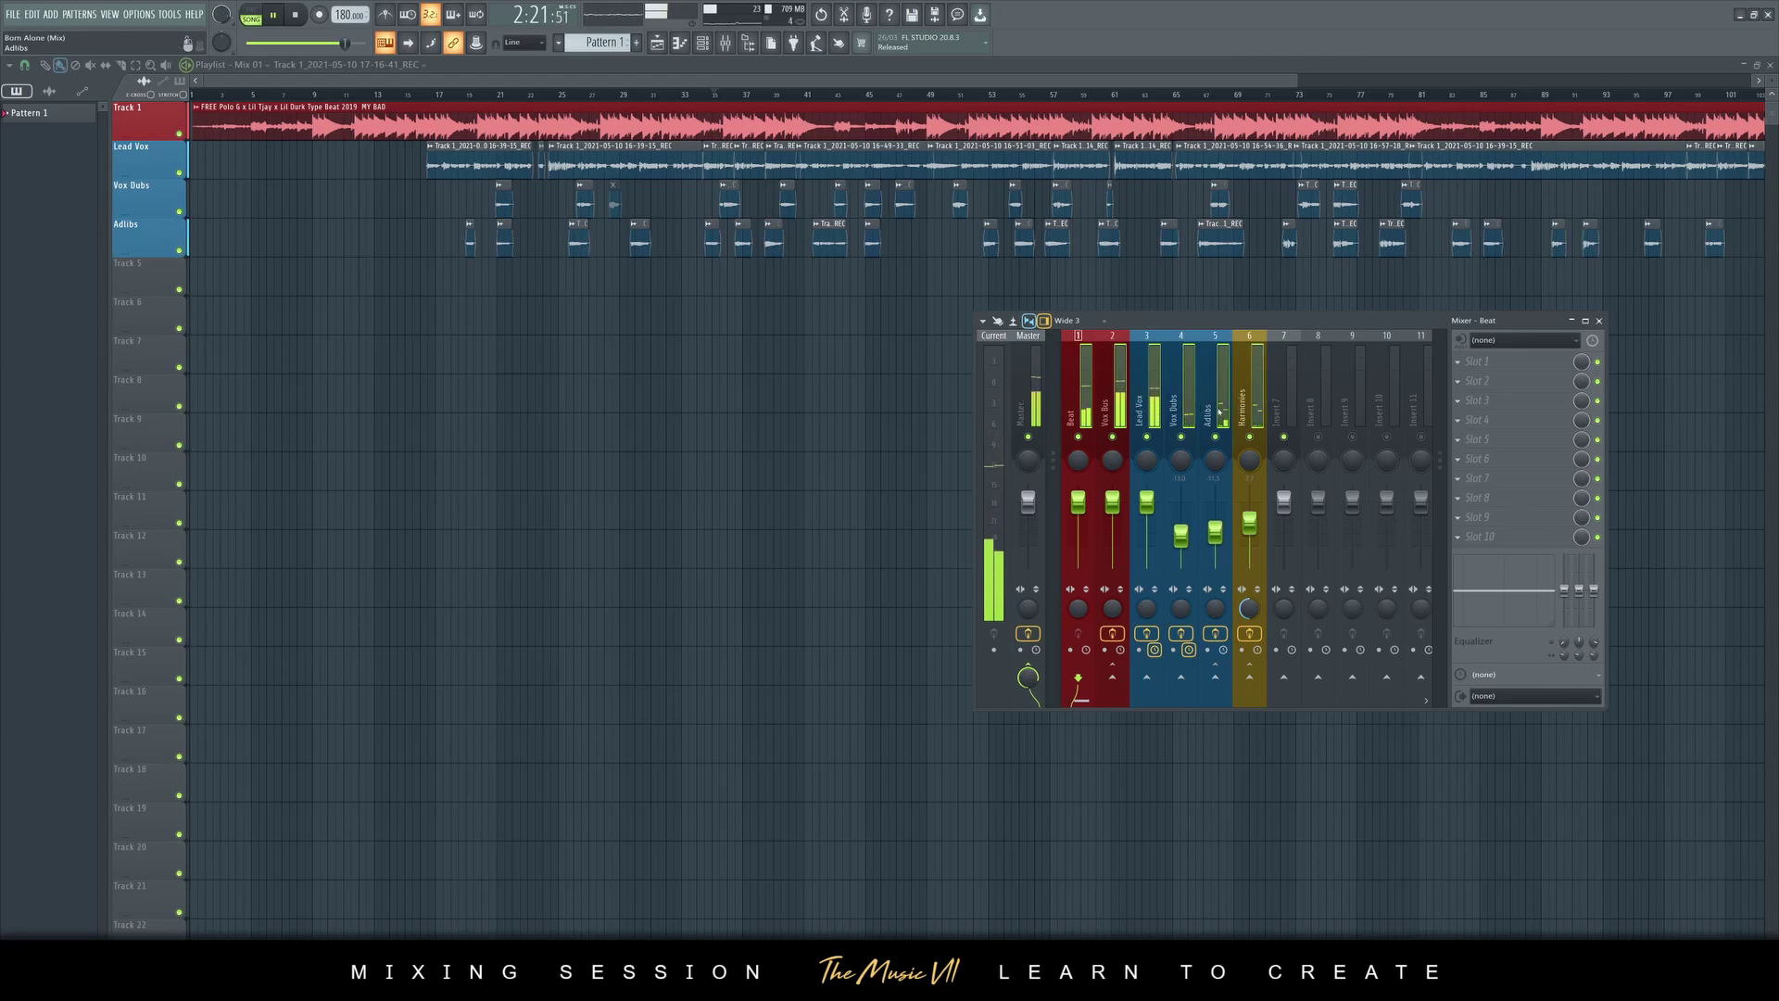
pyautogui.hotkey('alt', 'Right')
pyautogui.click(1092, 398)
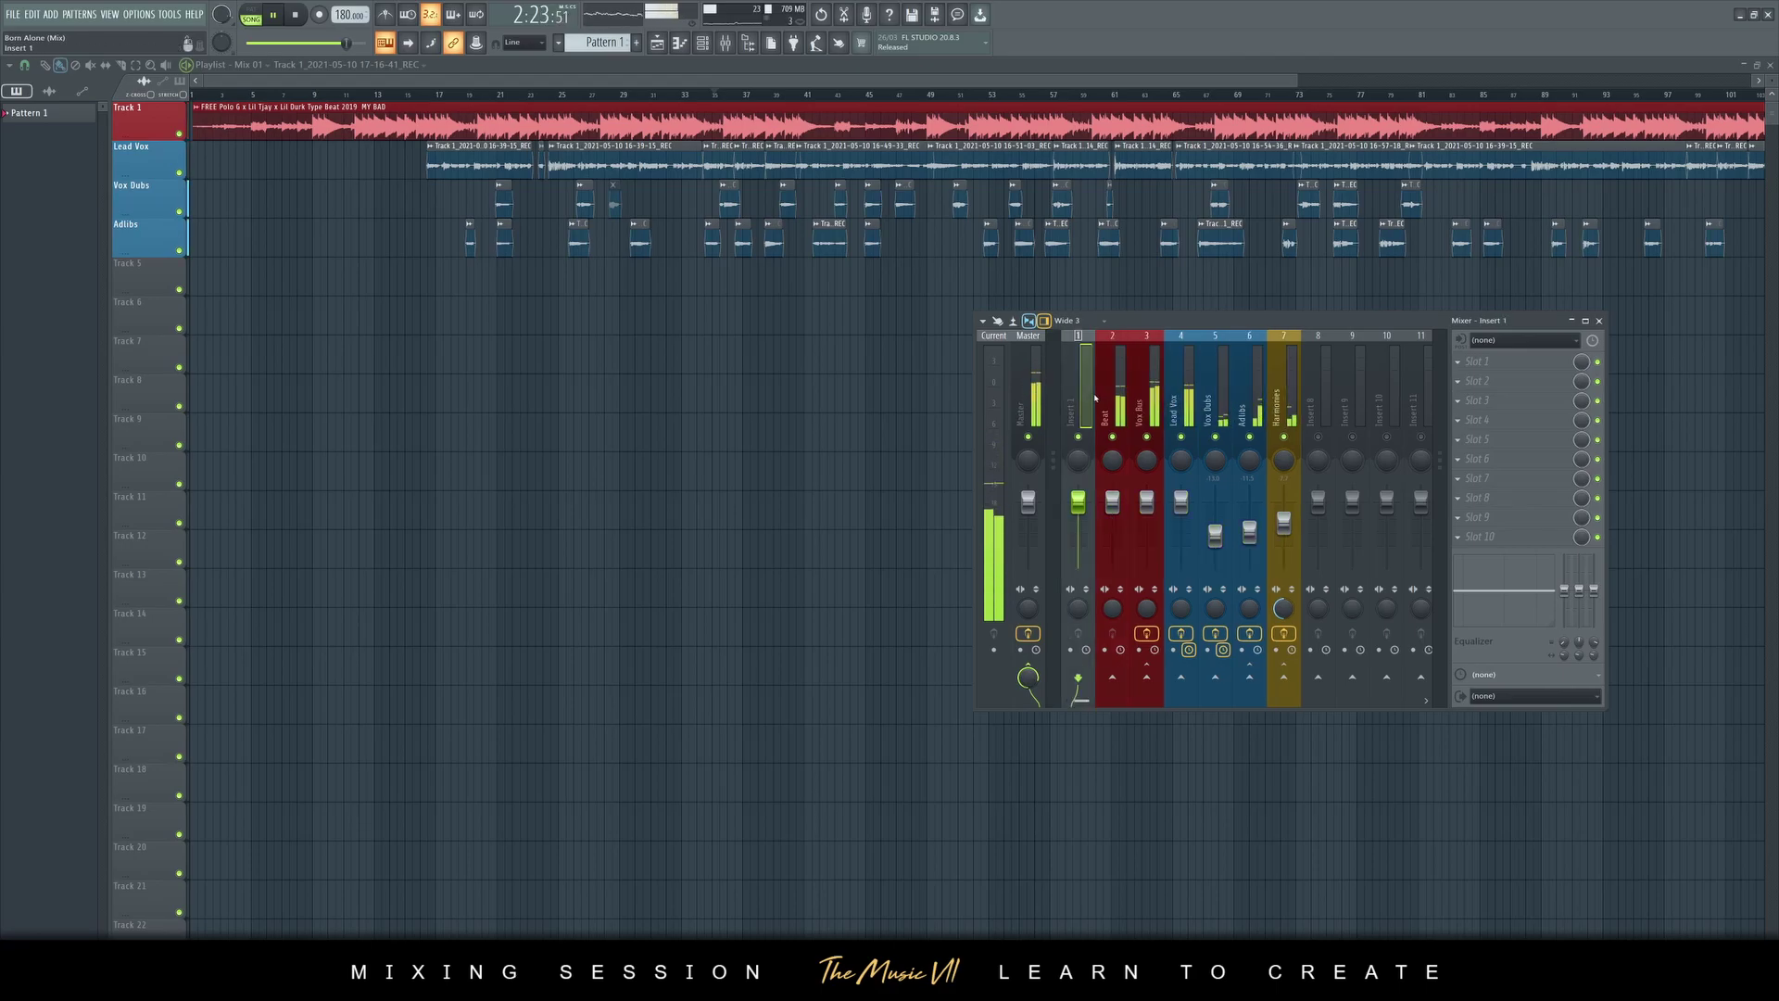
# Select the Beat and Vox Bus tracks together and route them only to Insert 1
pyautogui.click(1149, 400)
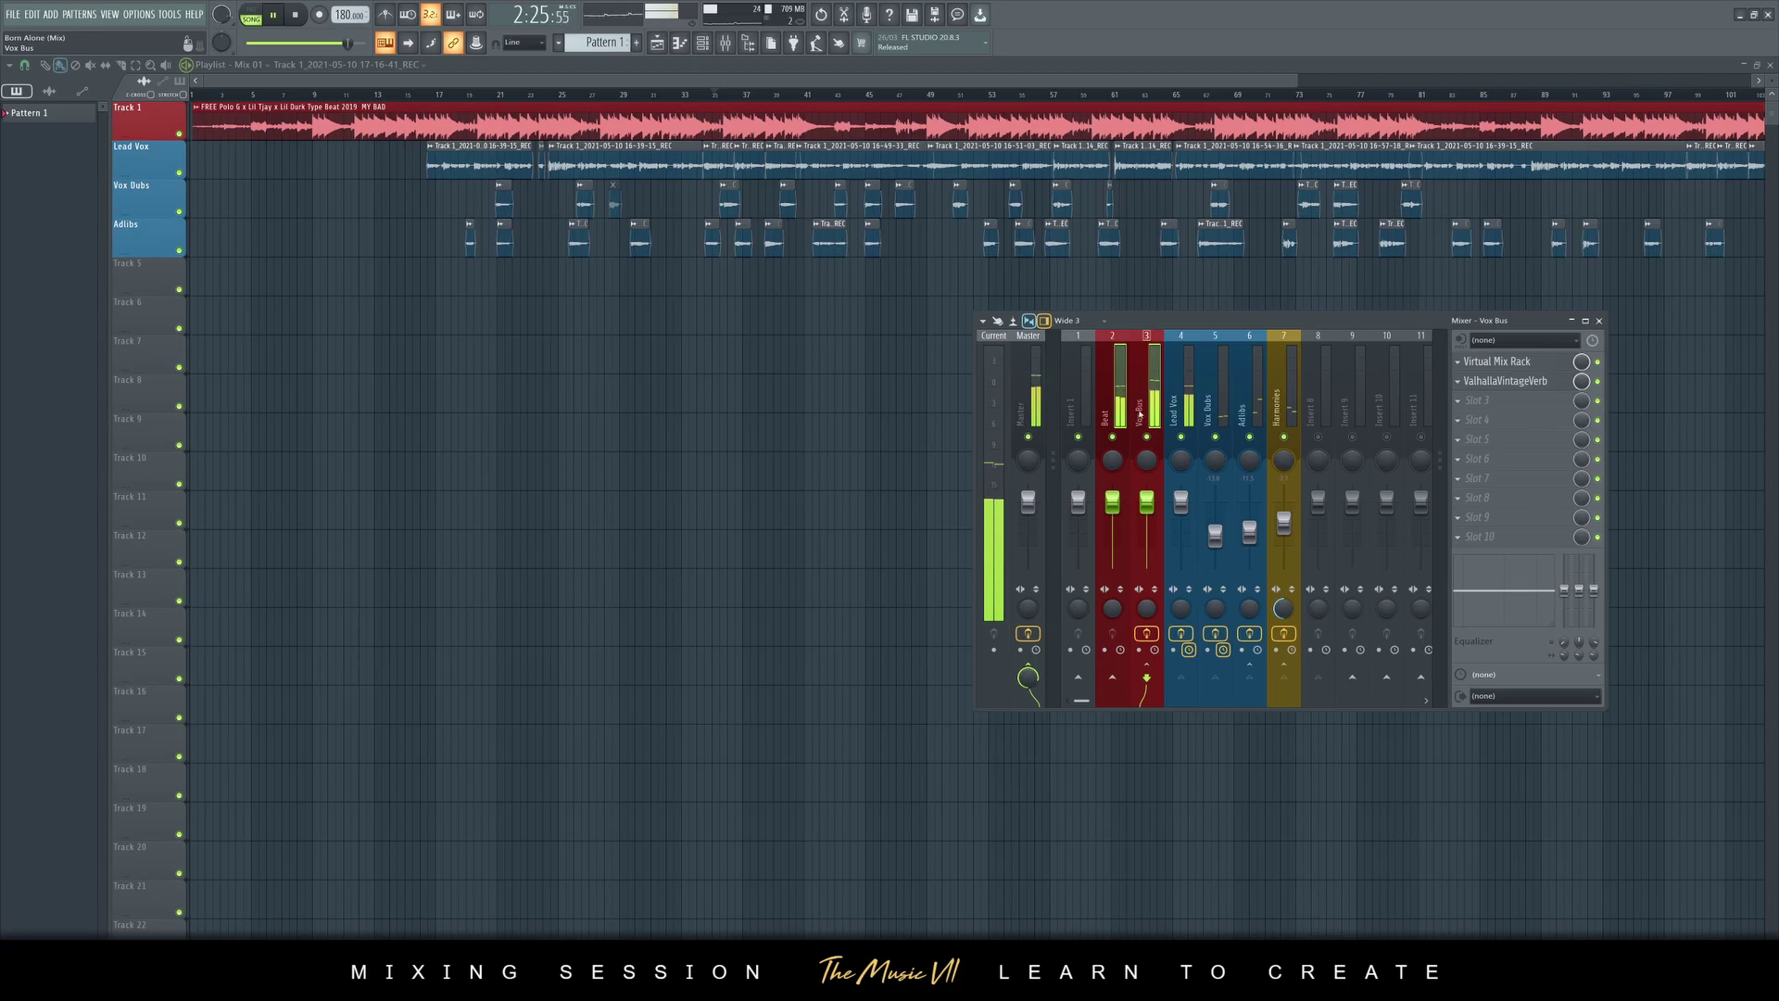
pyautogui.click(1316, 398)
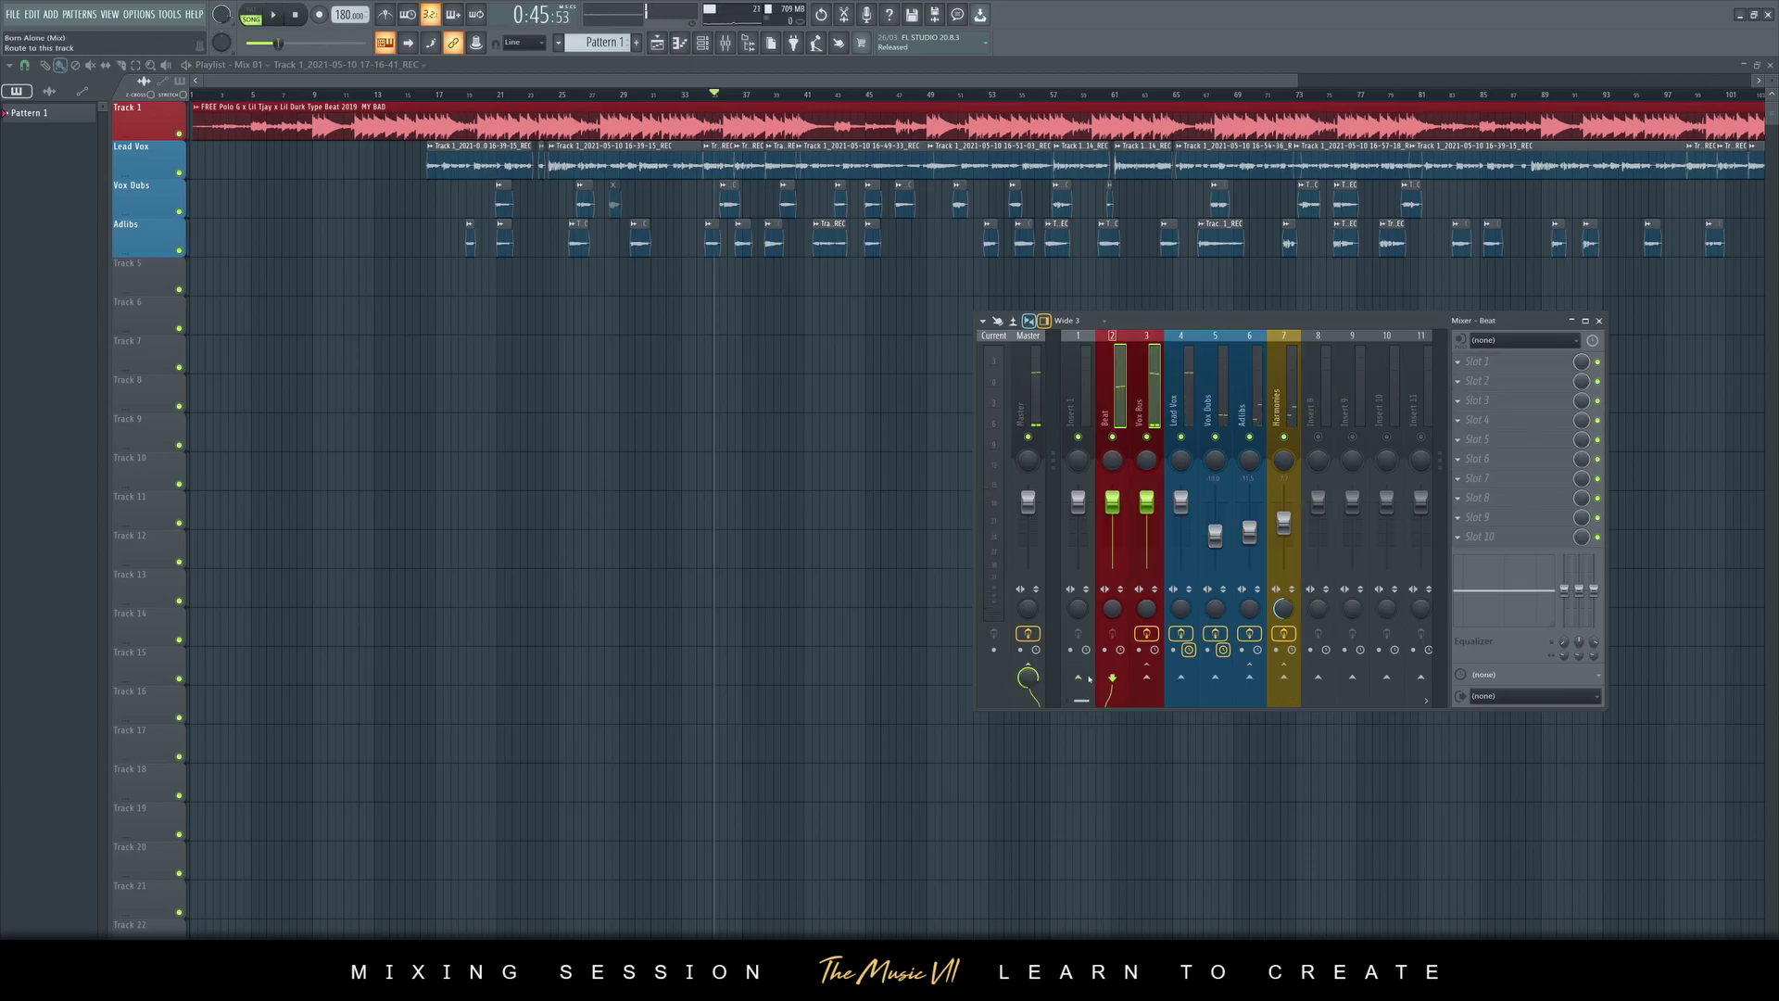
pyautogui.click(1110, 691)
# Name Insert 1 "Mix Buss" and give it an orange-brown track color
pyautogui.rightClick(1081, 391)
pyautogui.click(1141, 347)
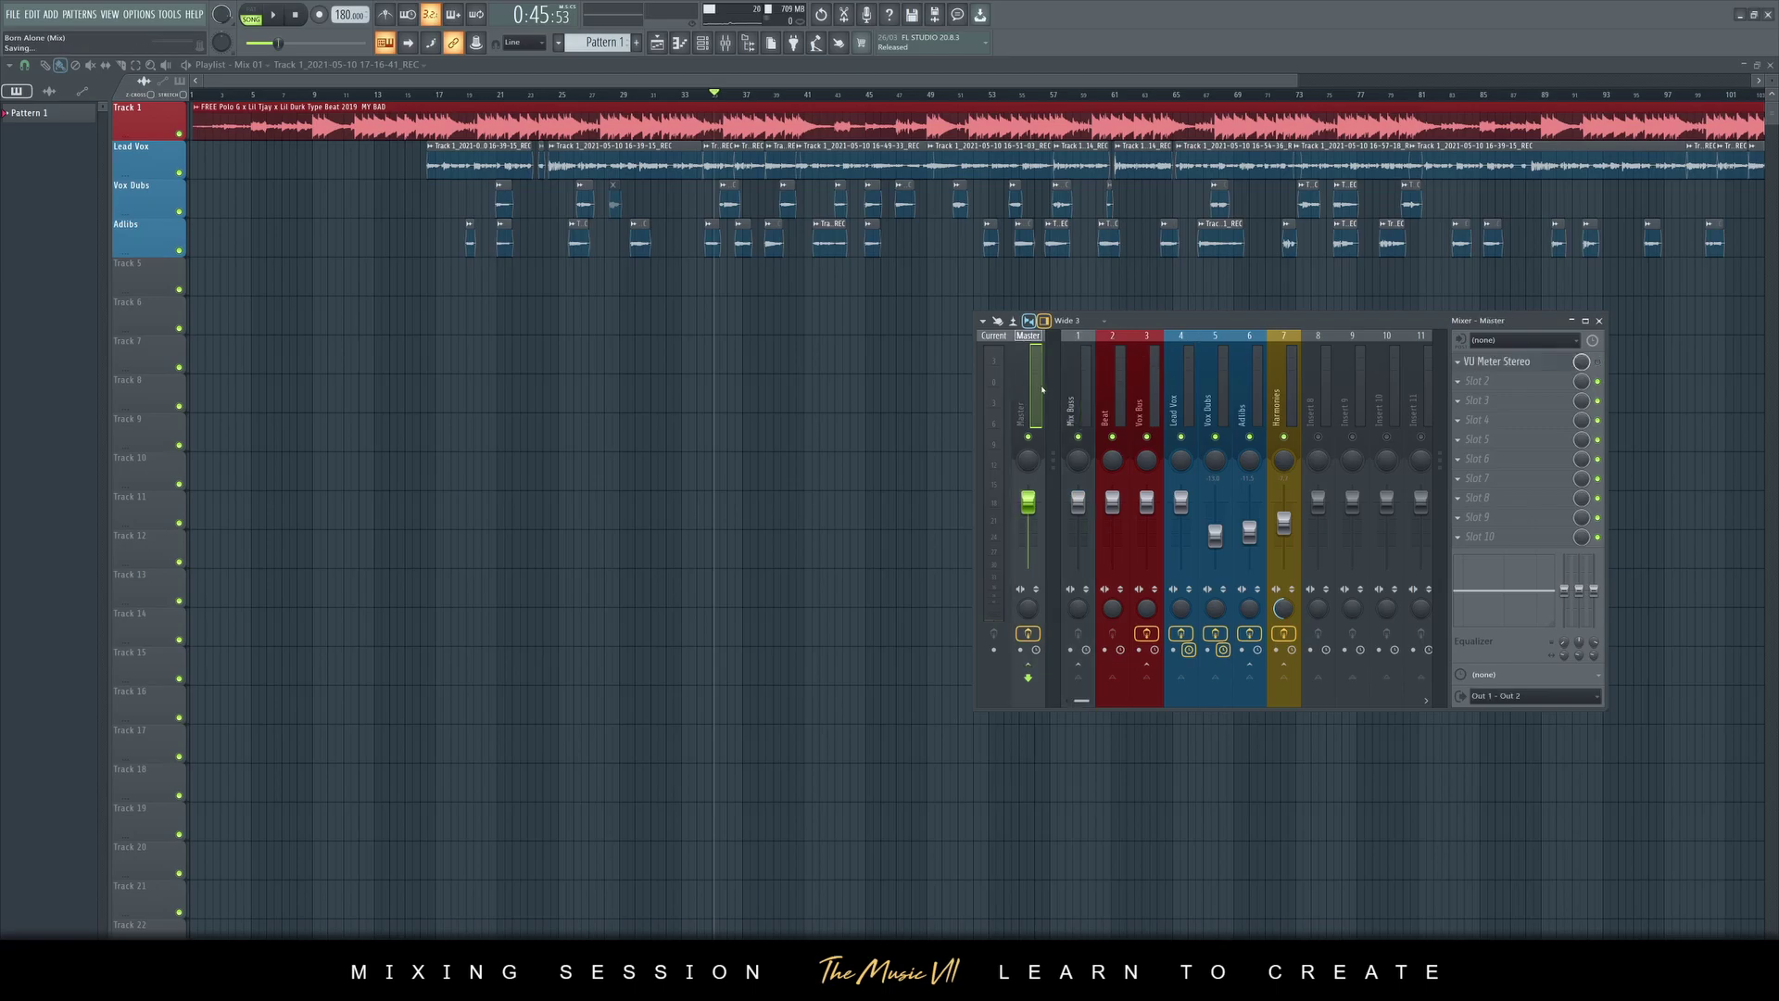
pyautogui.rightClick(1072, 385)
pyautogui.click(1119, 494)
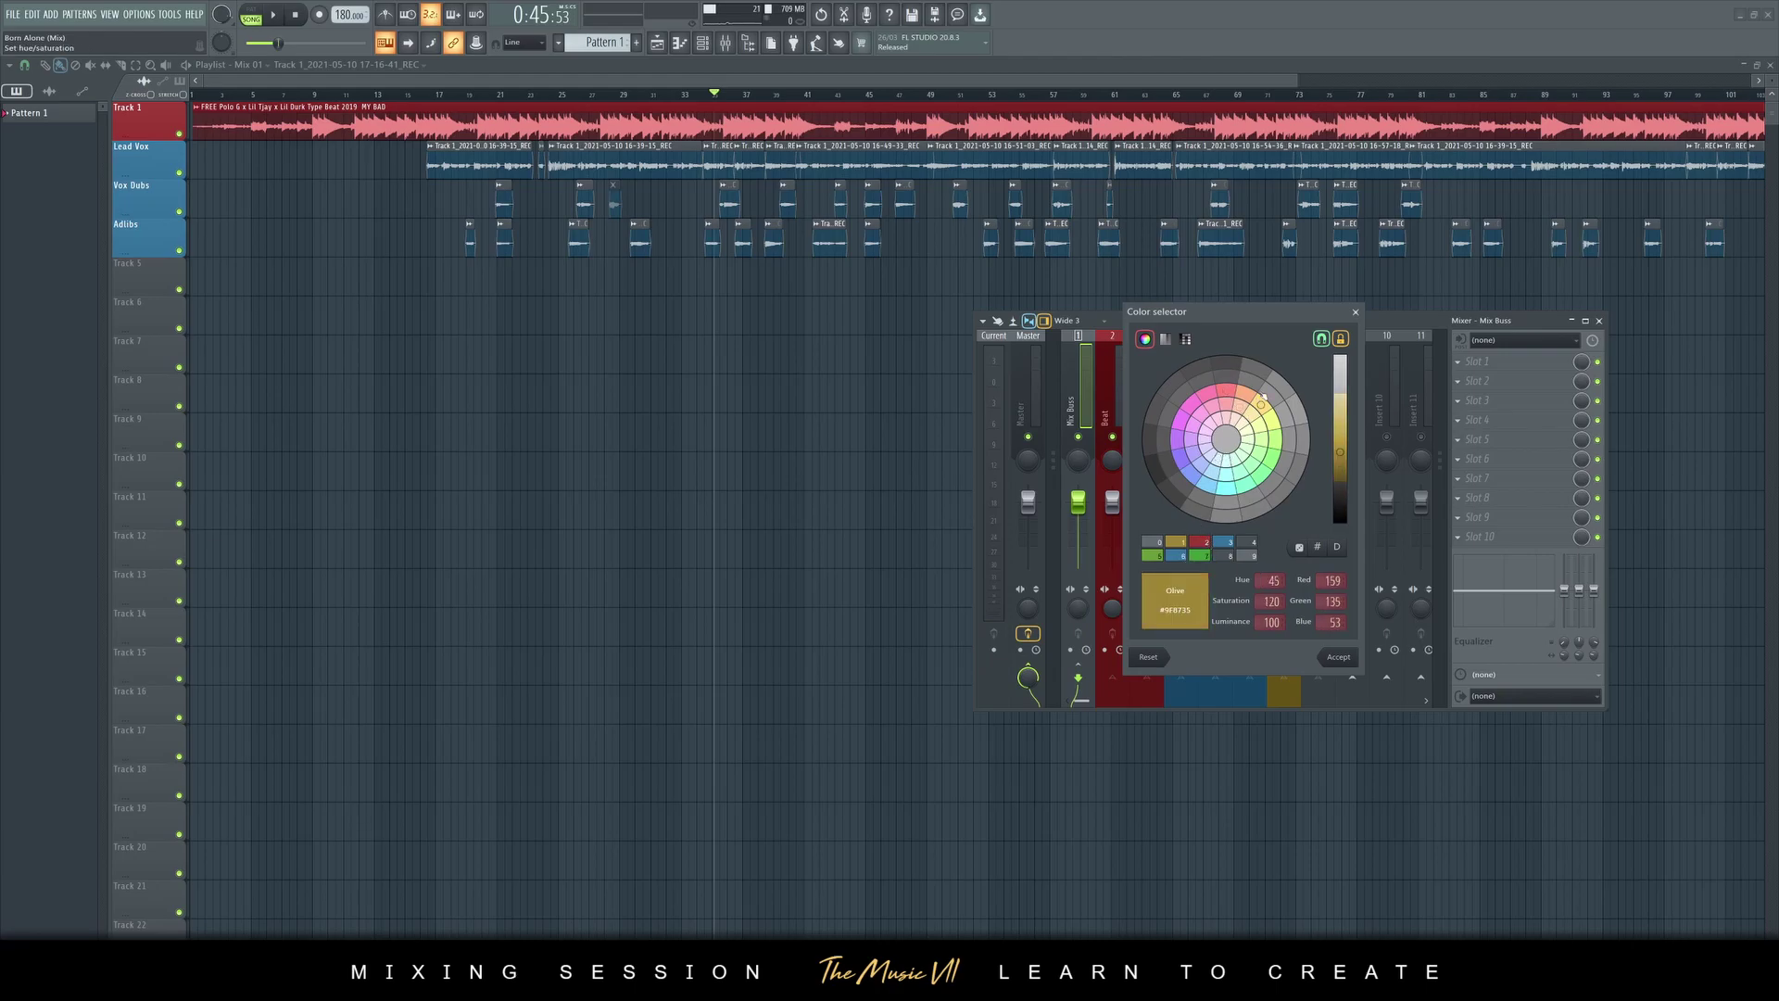
pyautogui.click(1339, 657)
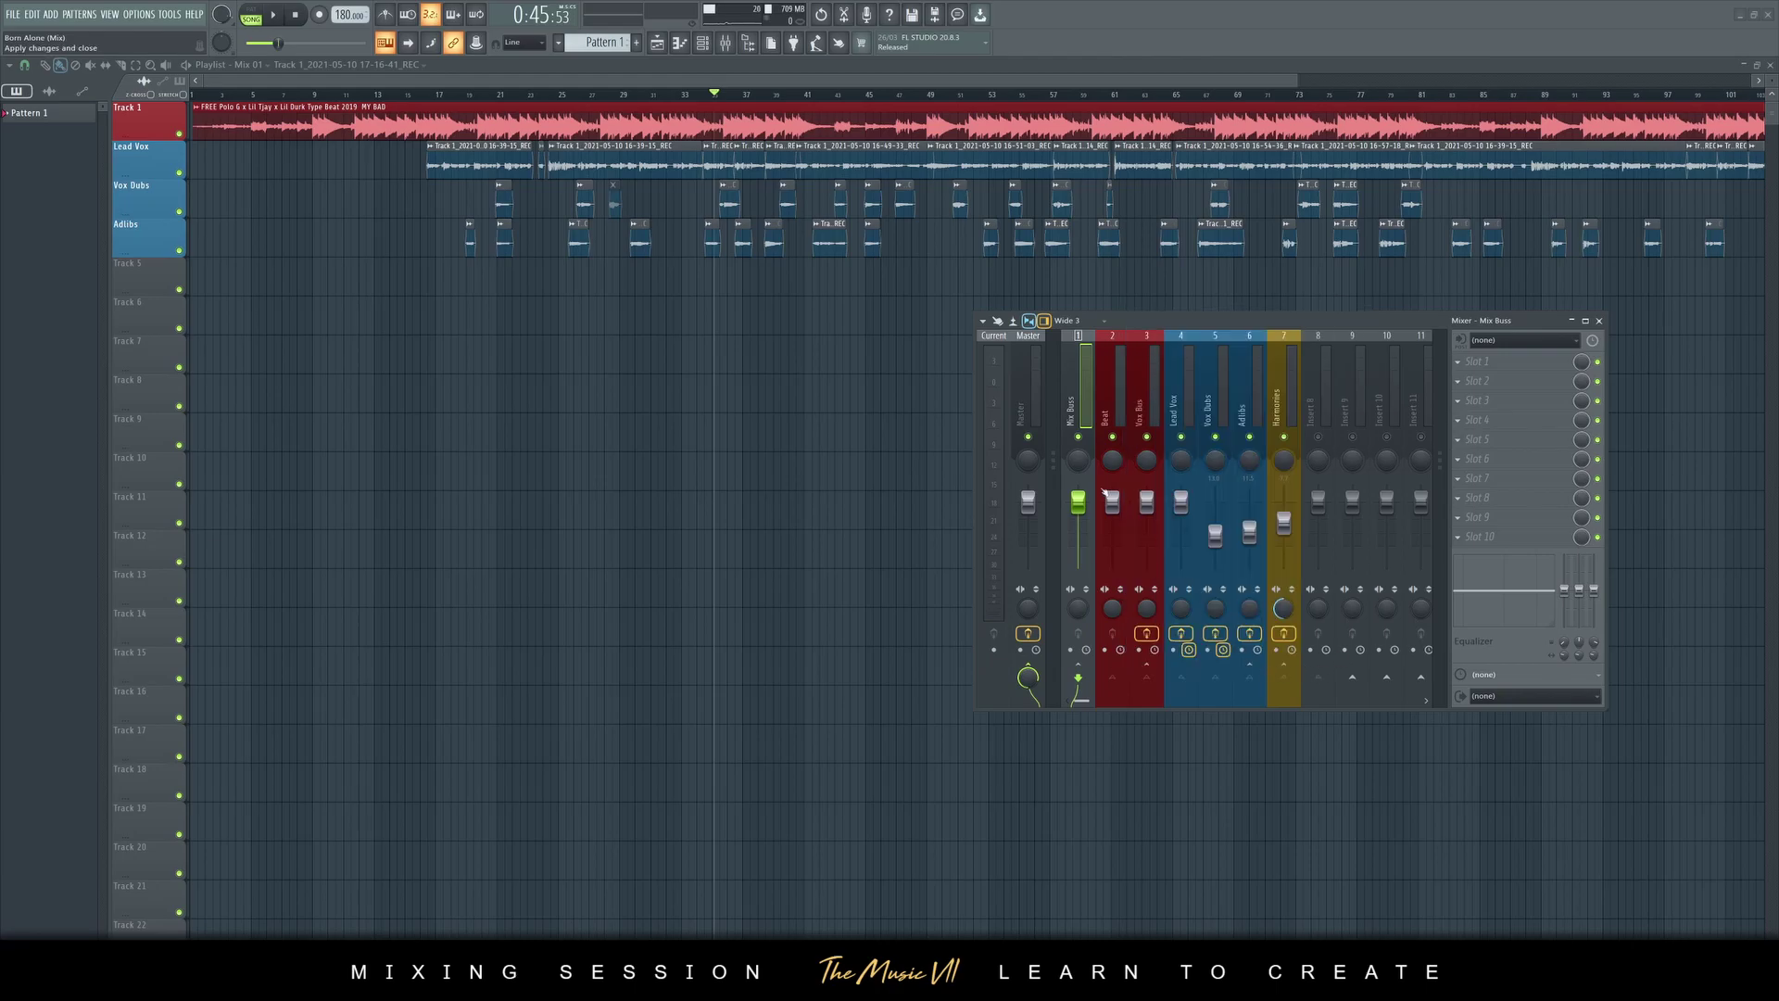
# Play the song and lower the Vox Bus volume fader slightly to balance it against the beat
pyautogui.press('space')
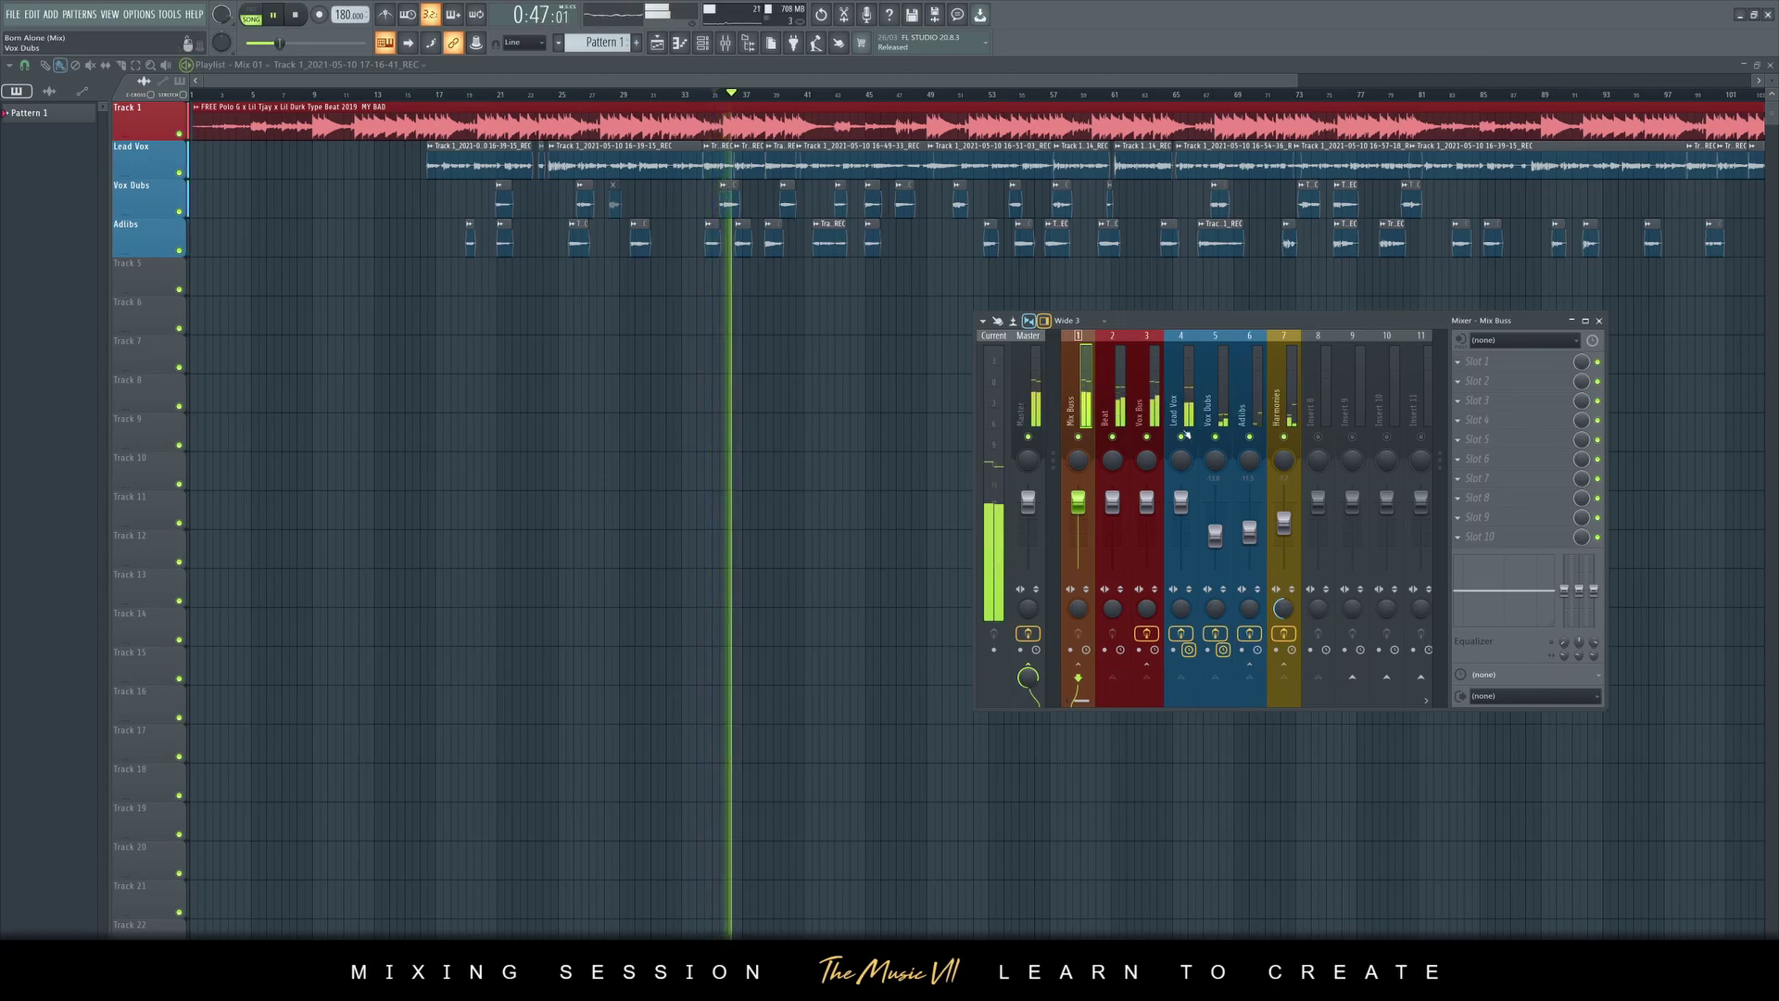
pyautogui.click(1146, 503)
pyautogui.press('space')
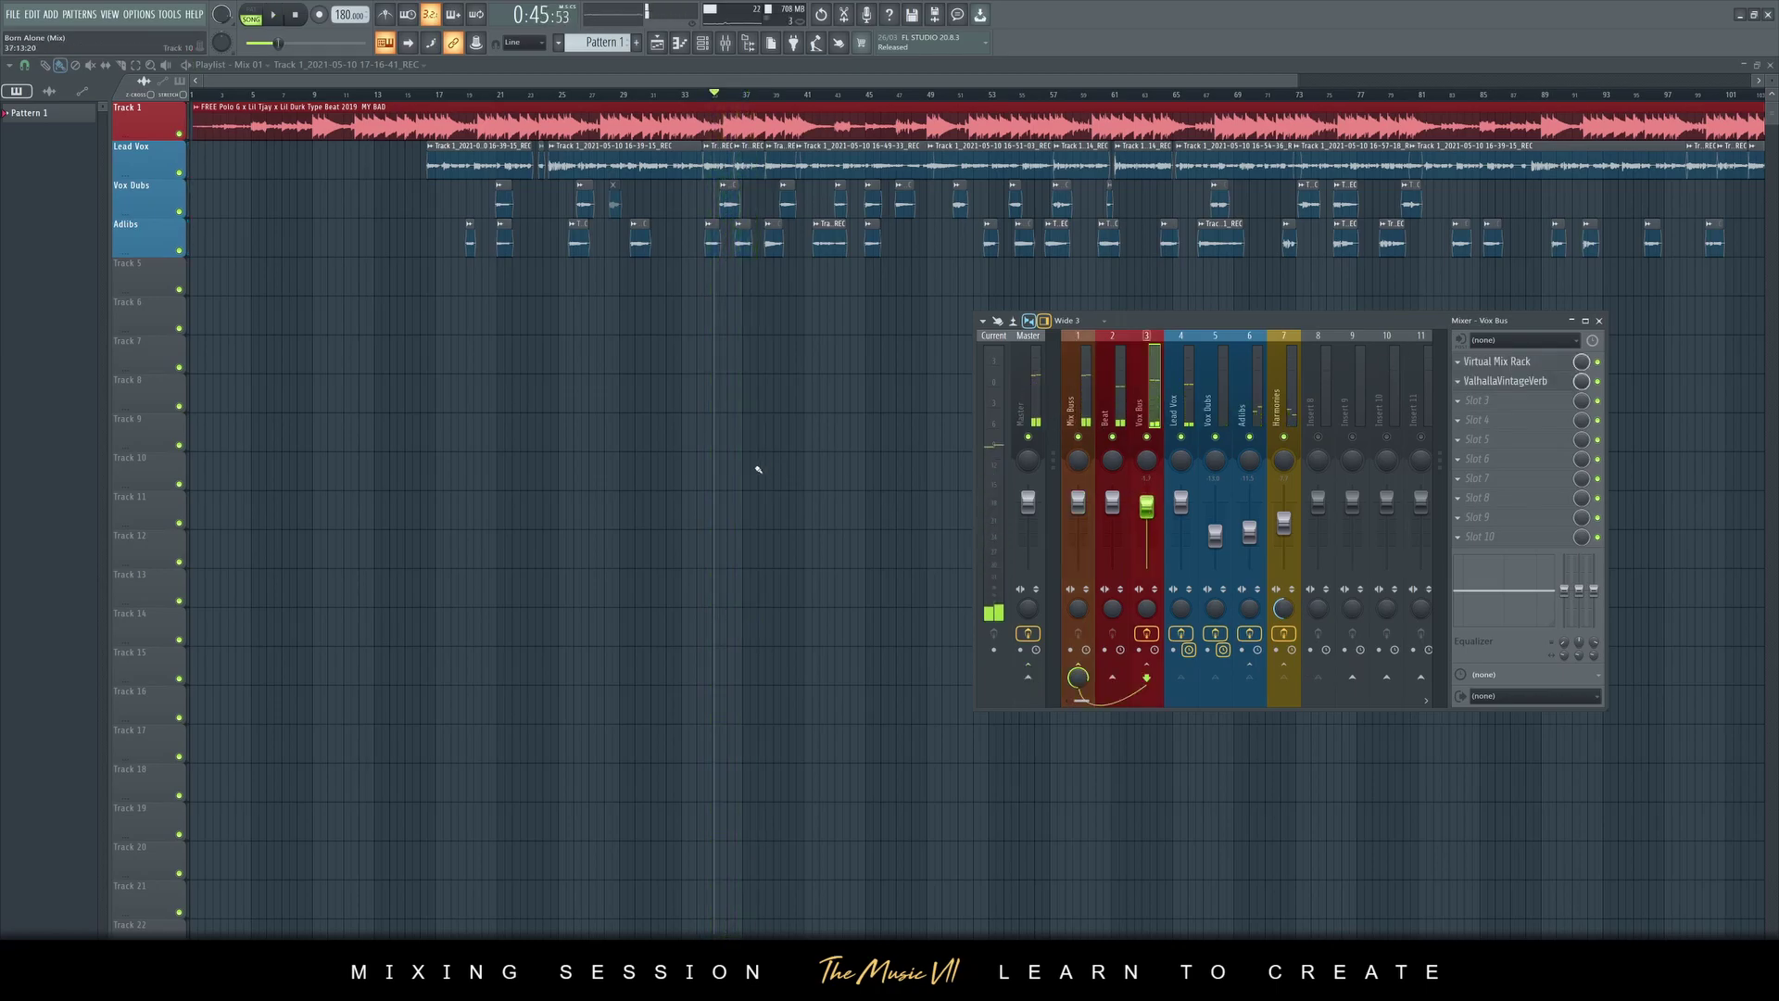
pyautogui.press('space')
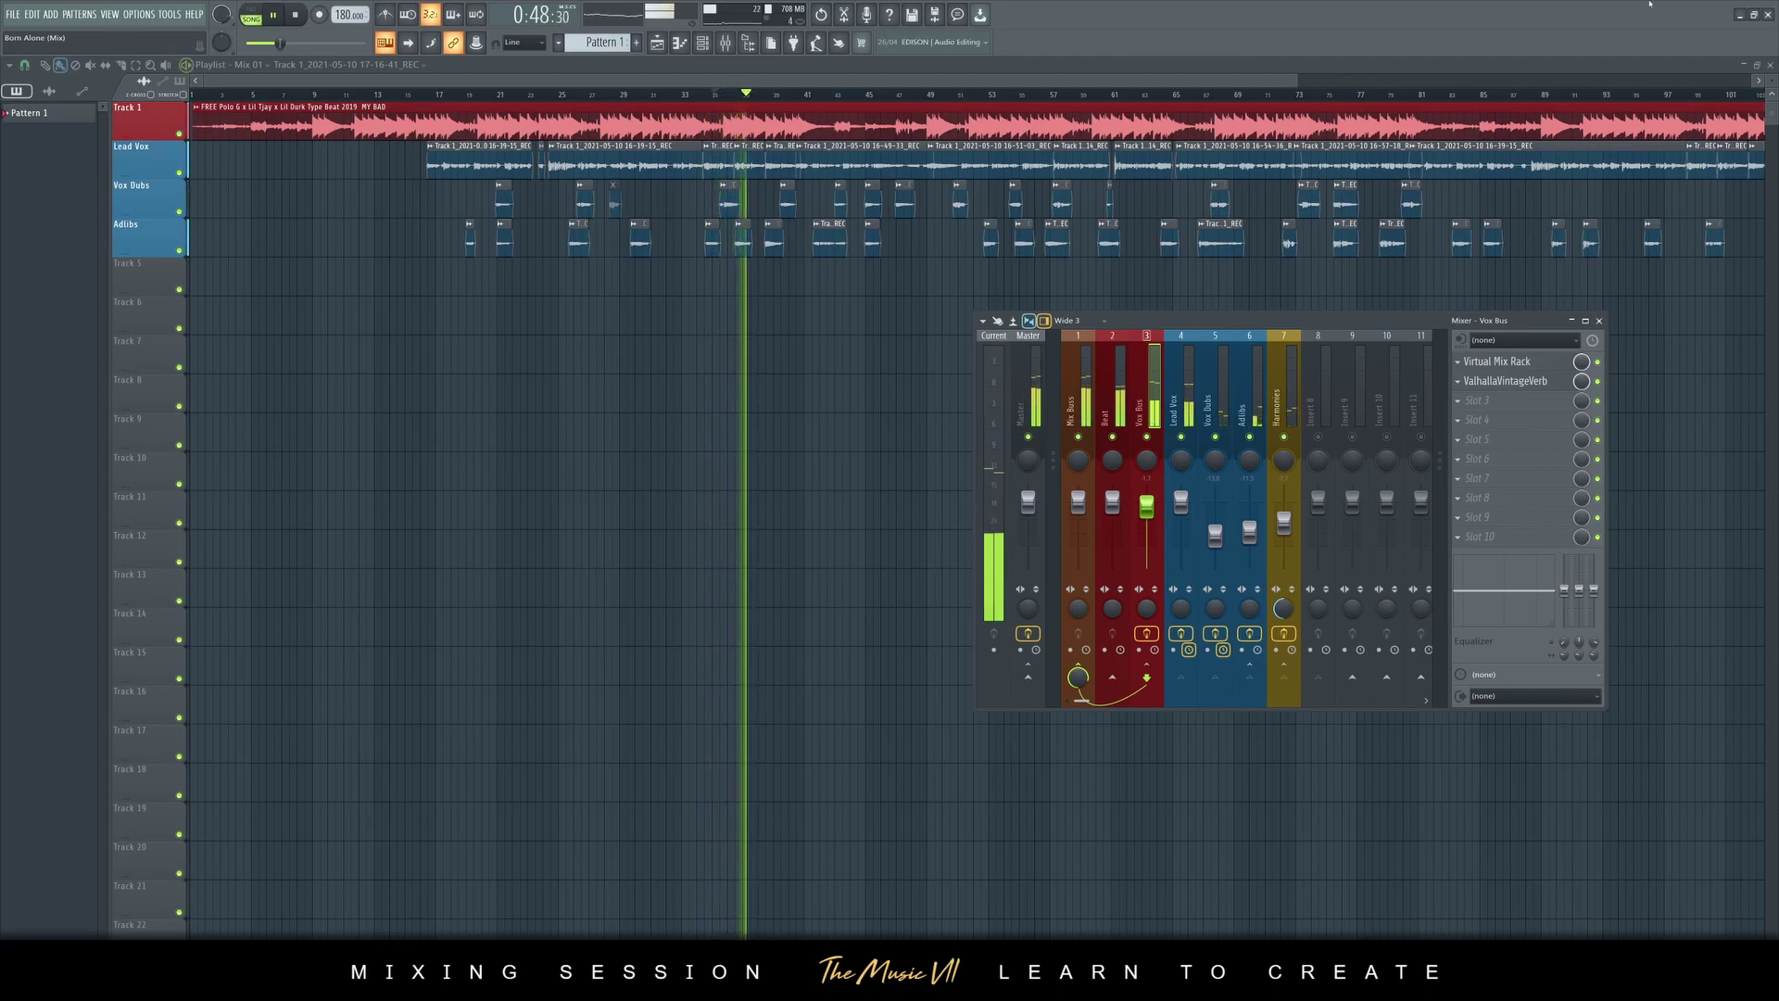
# Save the project and set the mix of the Vox Bus's ValhallaVintageVerb to 2.8 %
pyautogui.hotkey('ctrl', 's')
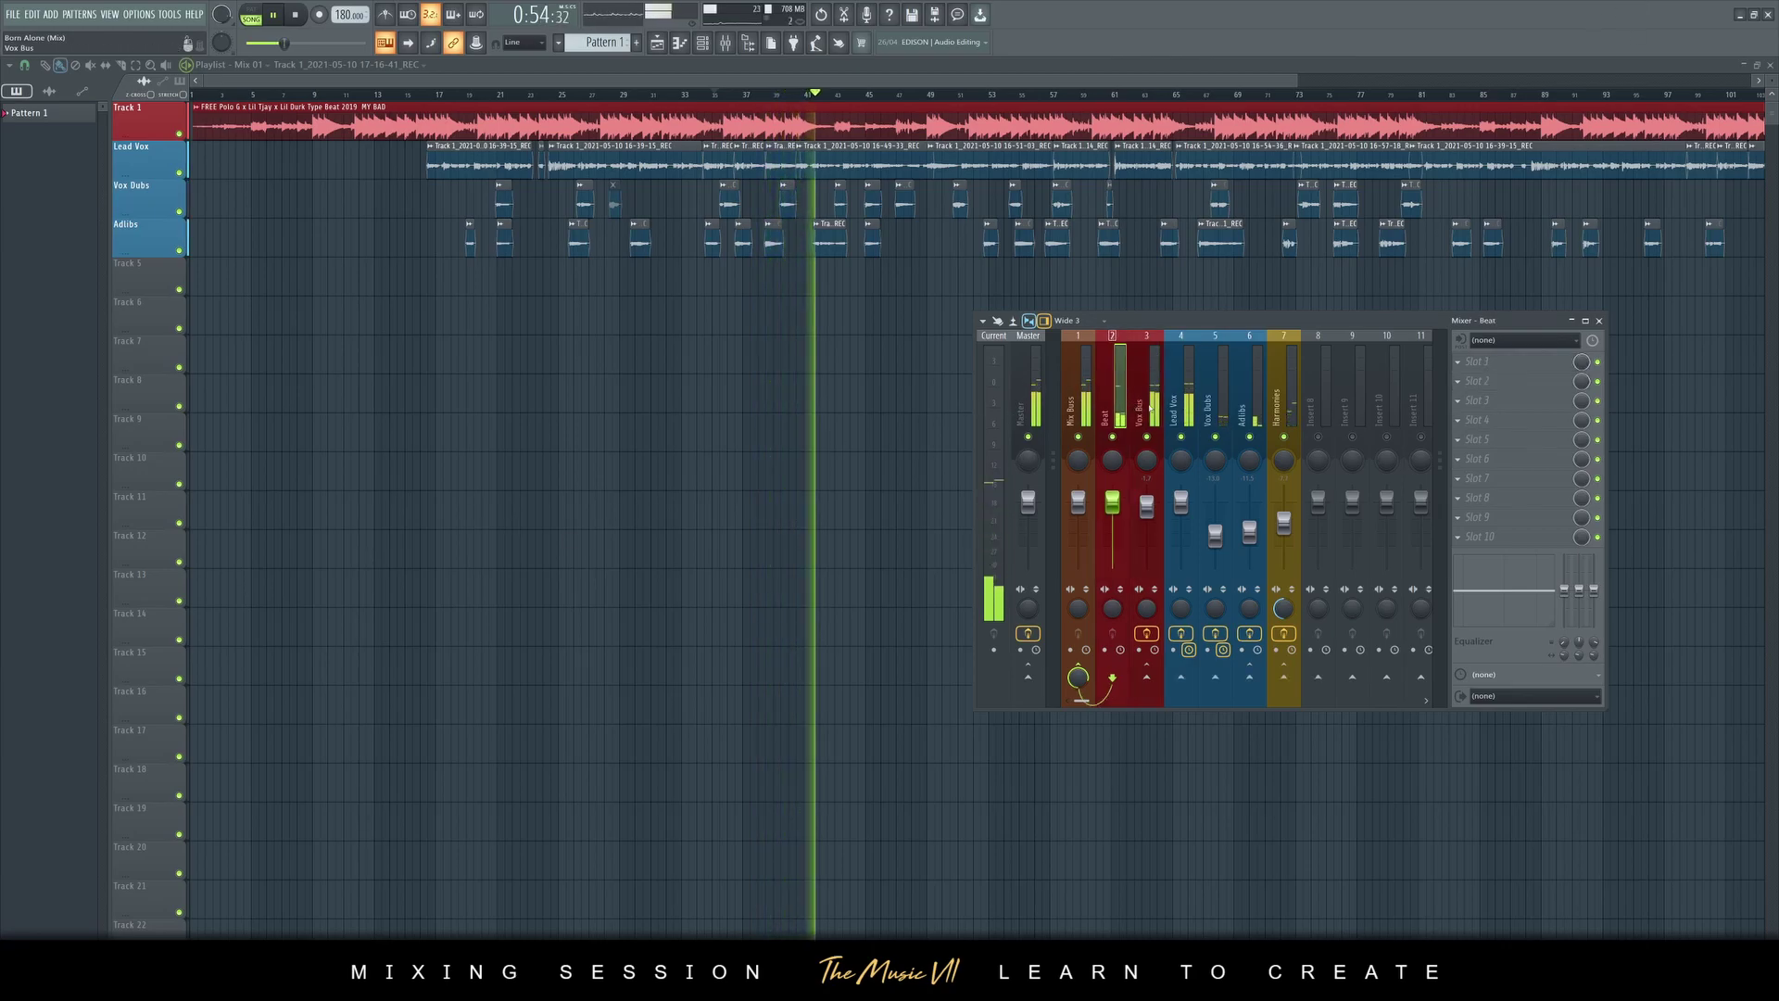
pyautogui.click(1545, 381)
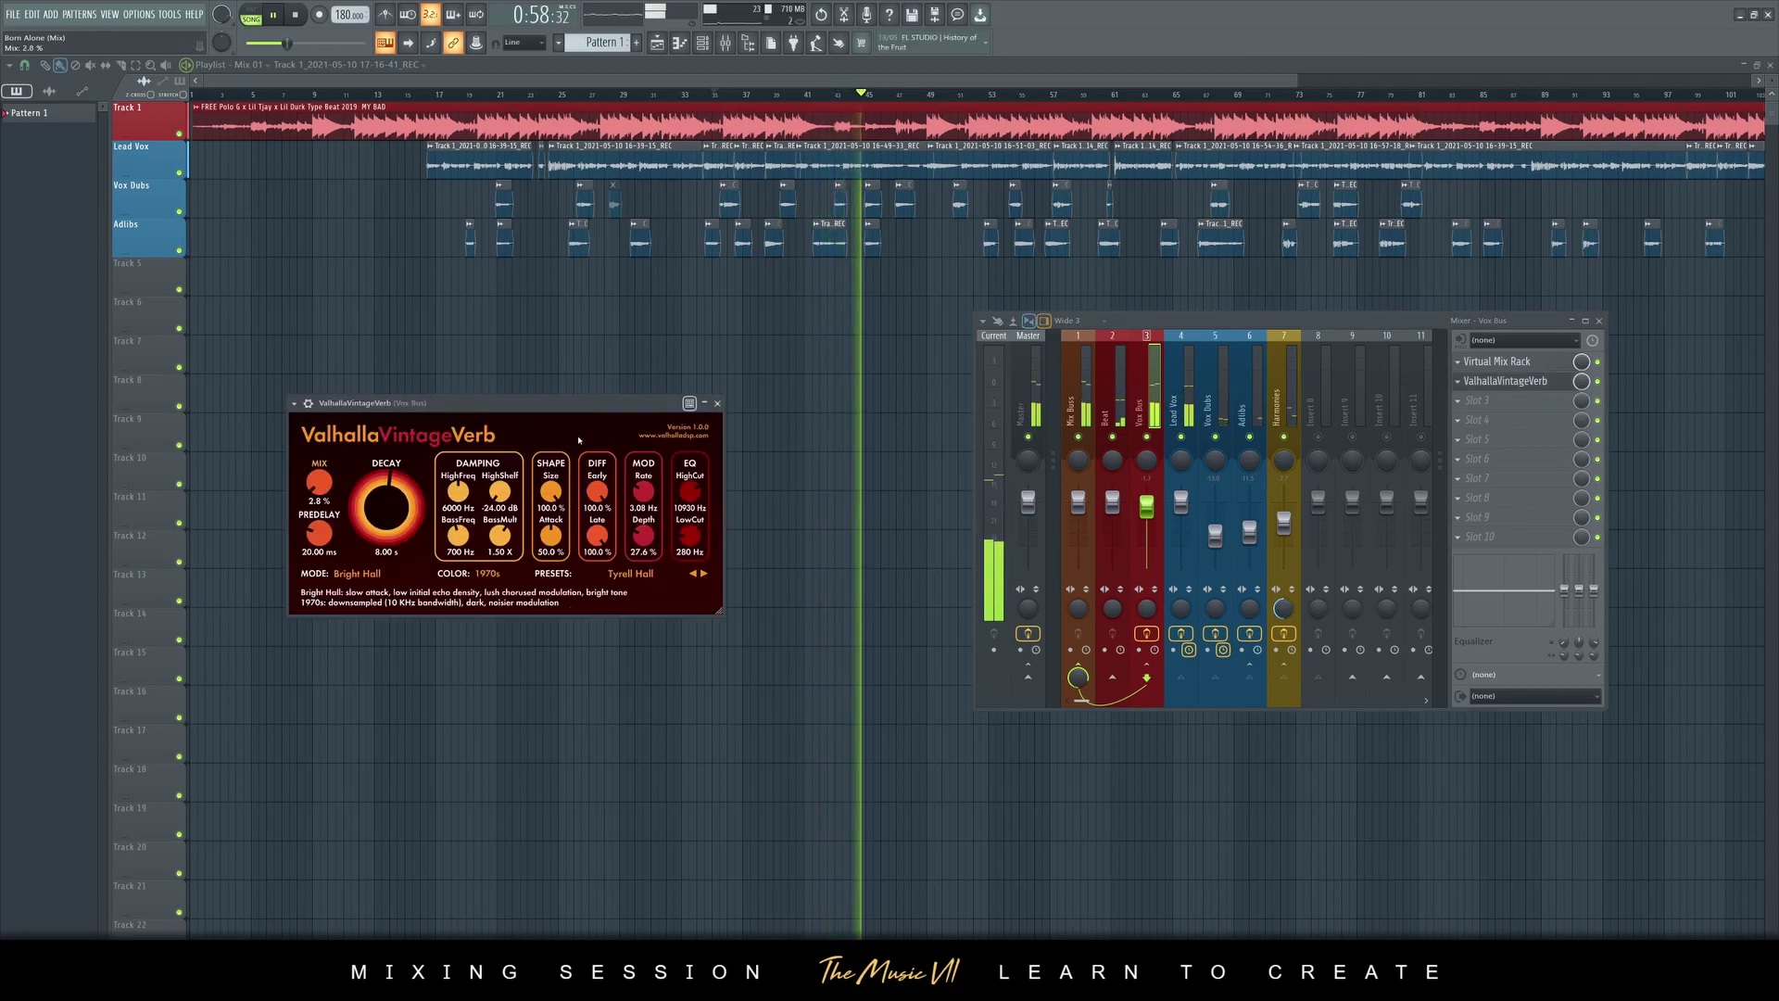
pyautogui.click(717, 403)
# Save the project, load SSLComp Stereo into the first effect slot of the Mix Buss, and move its window clear of the track names
pyautogui.click(1076, 400)
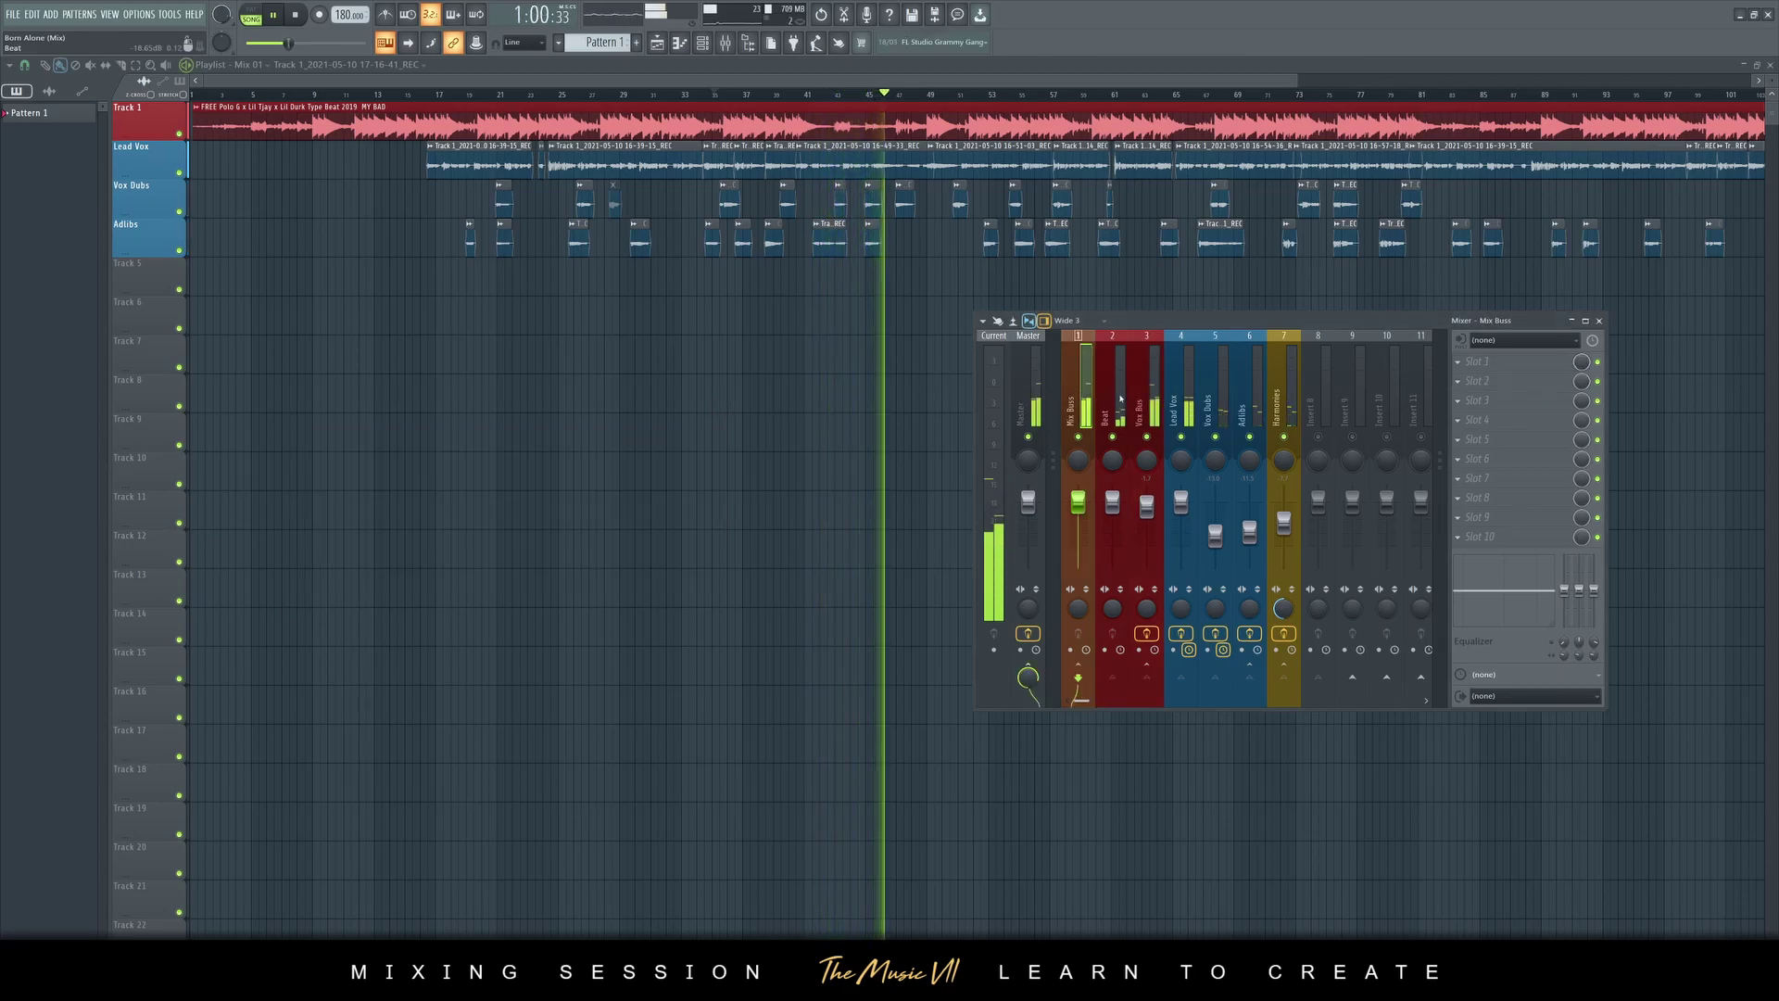
pyautogui.hotkey('ctrl', 's')
pyautogui.click(1494, 364)
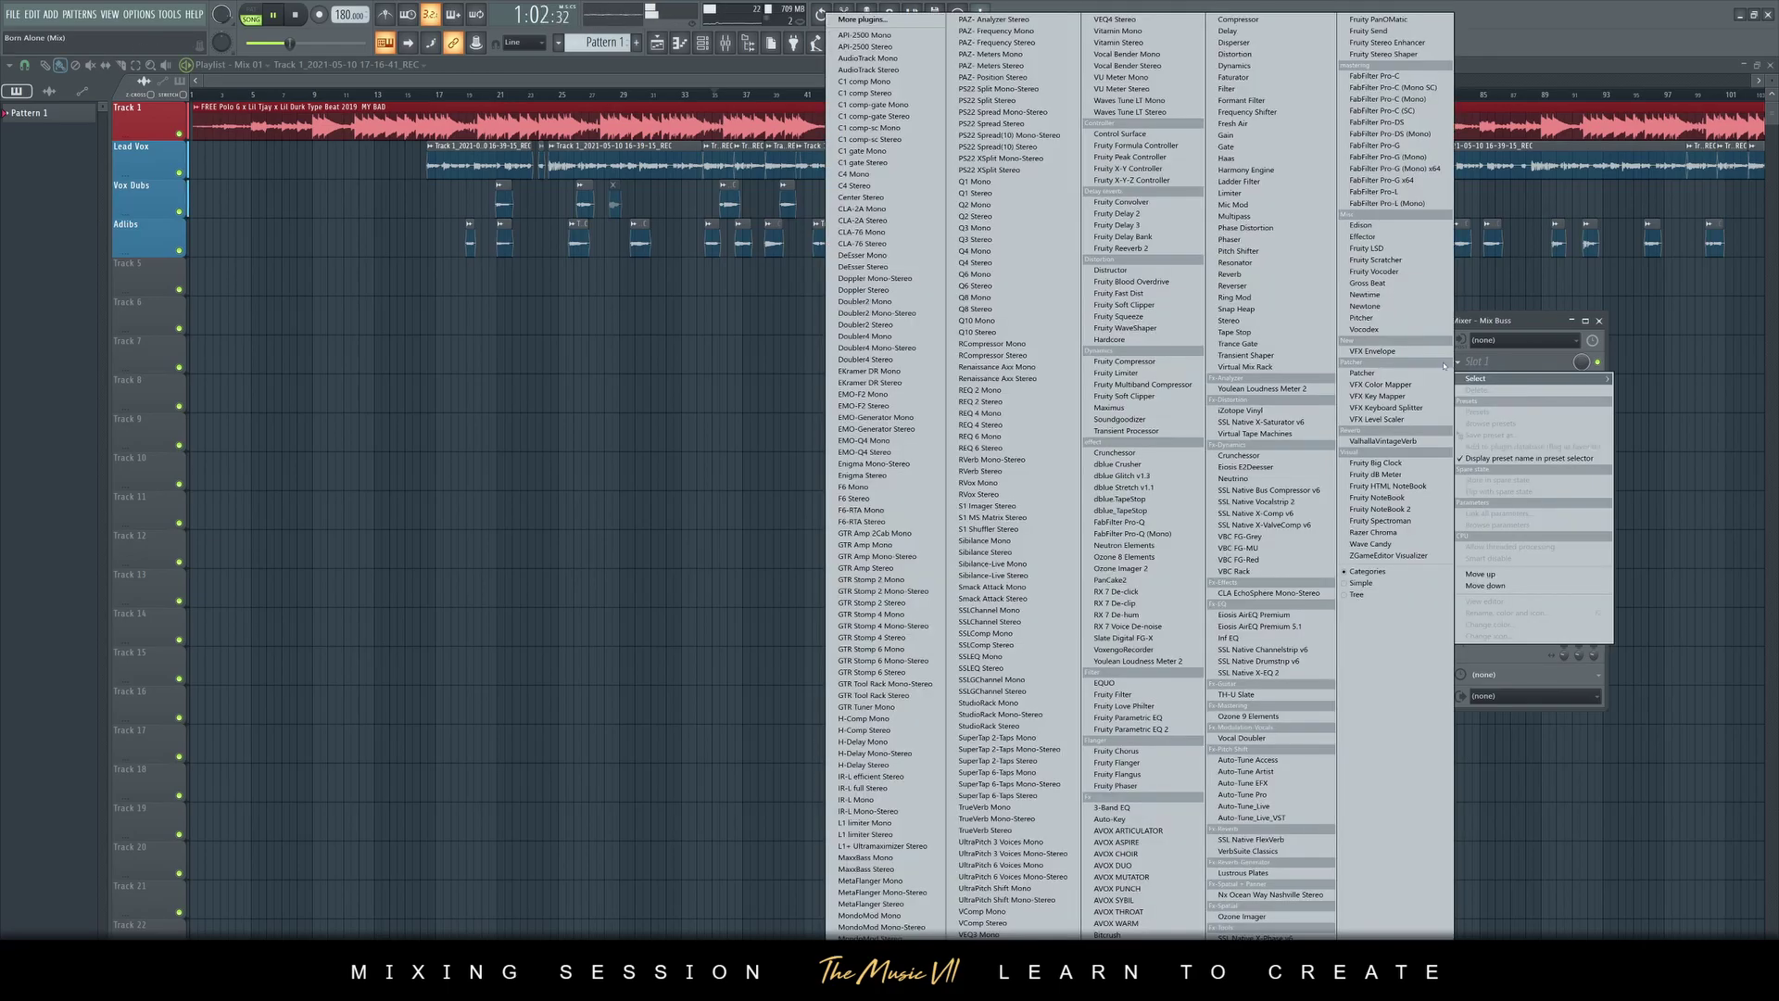
pyautogui.click(992, 645)
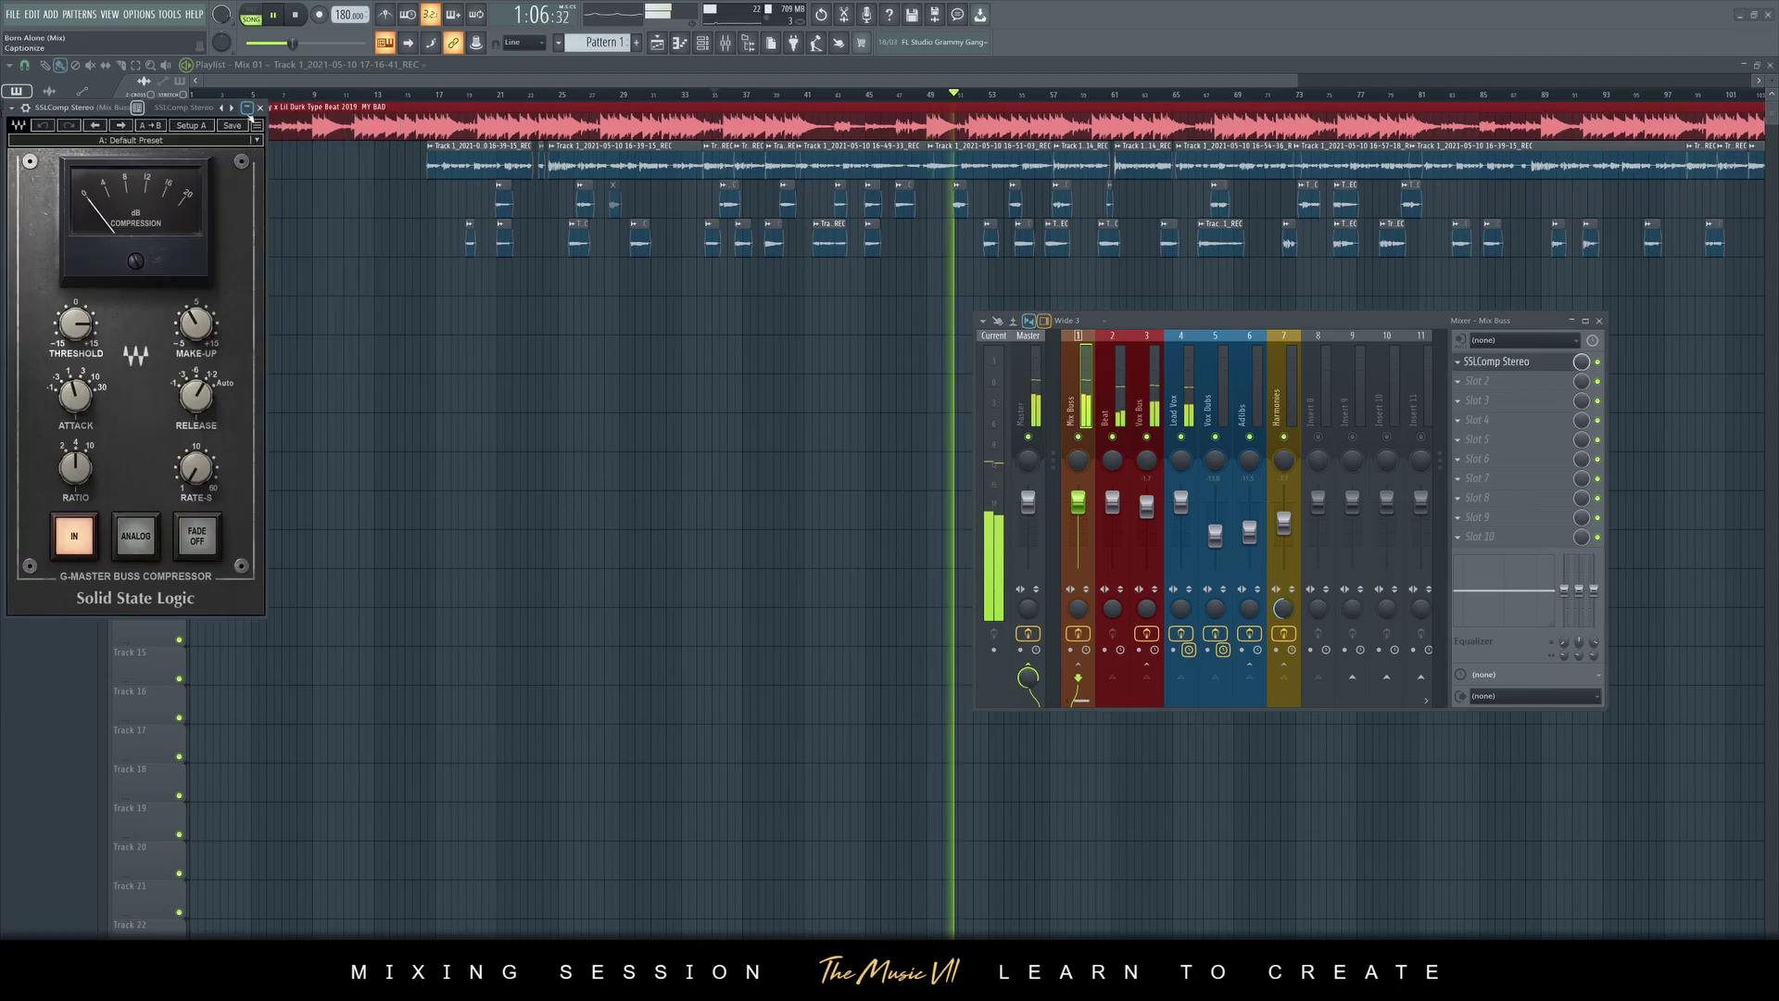
pyautogui.moveTo(99, 110); pyautogui.dragTo(430, 207)
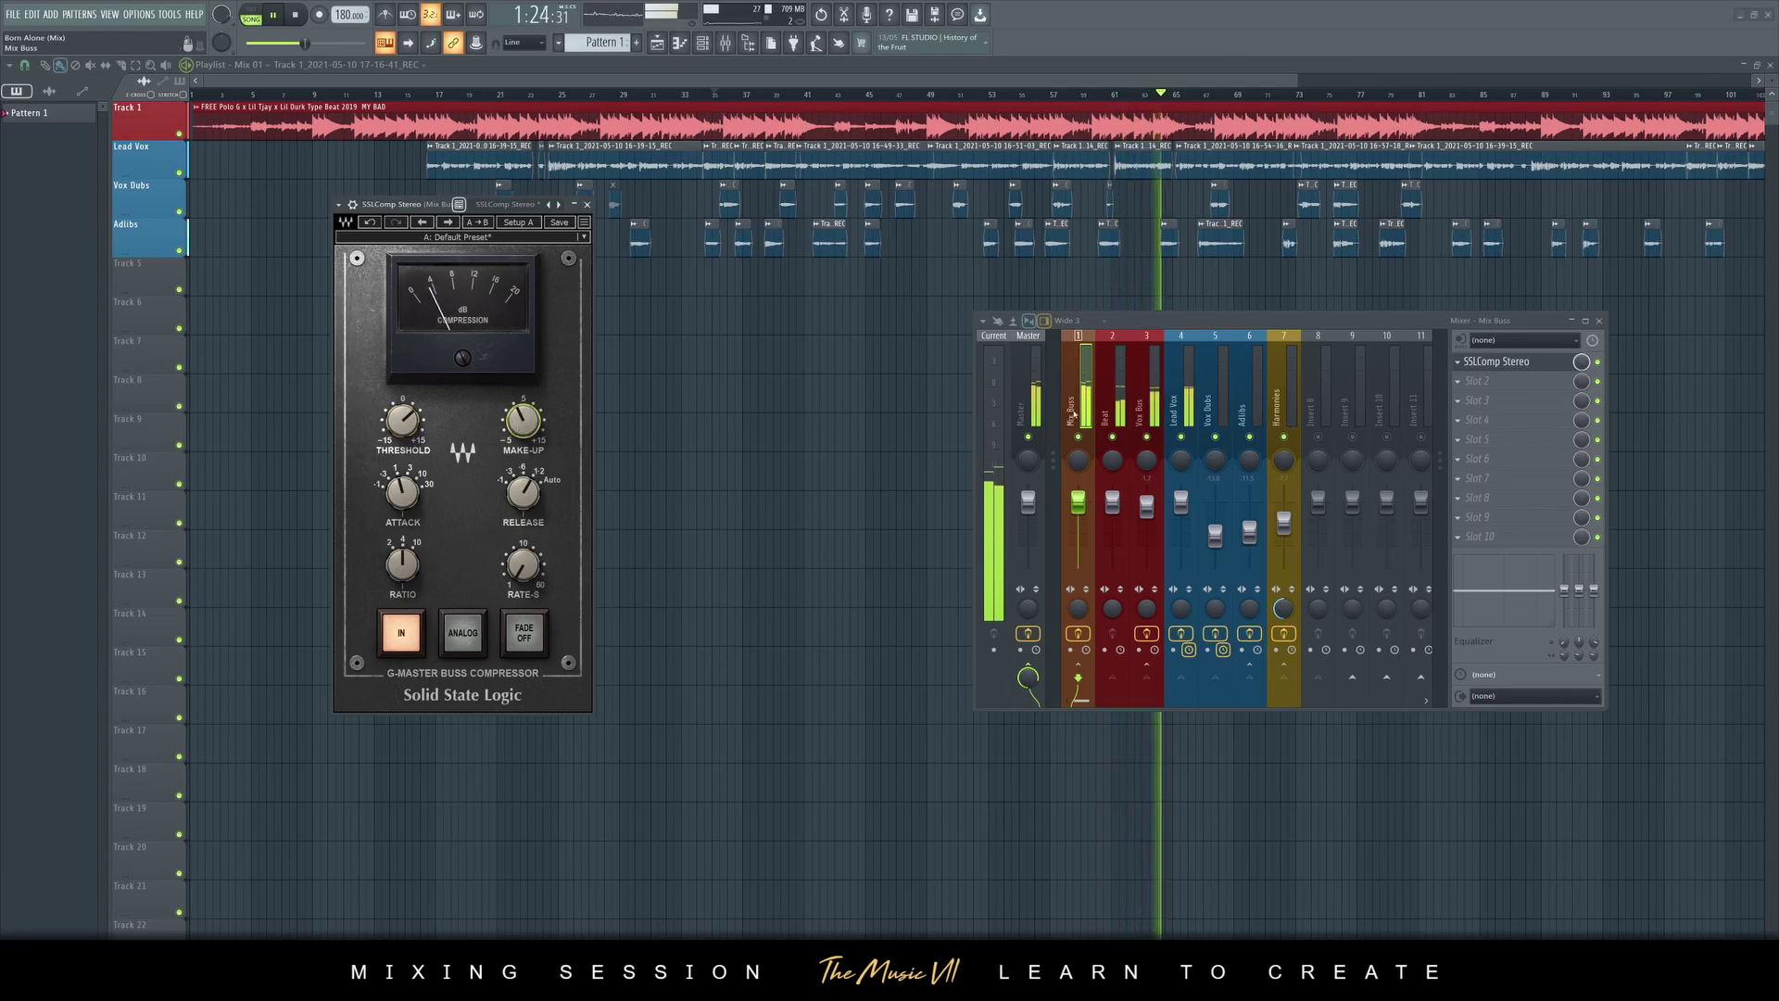
# Display the Master's VU Meter Stereo beside the SSL compressor and lower the Beat track's volume slightly
pyautogui.click(1033, 391)
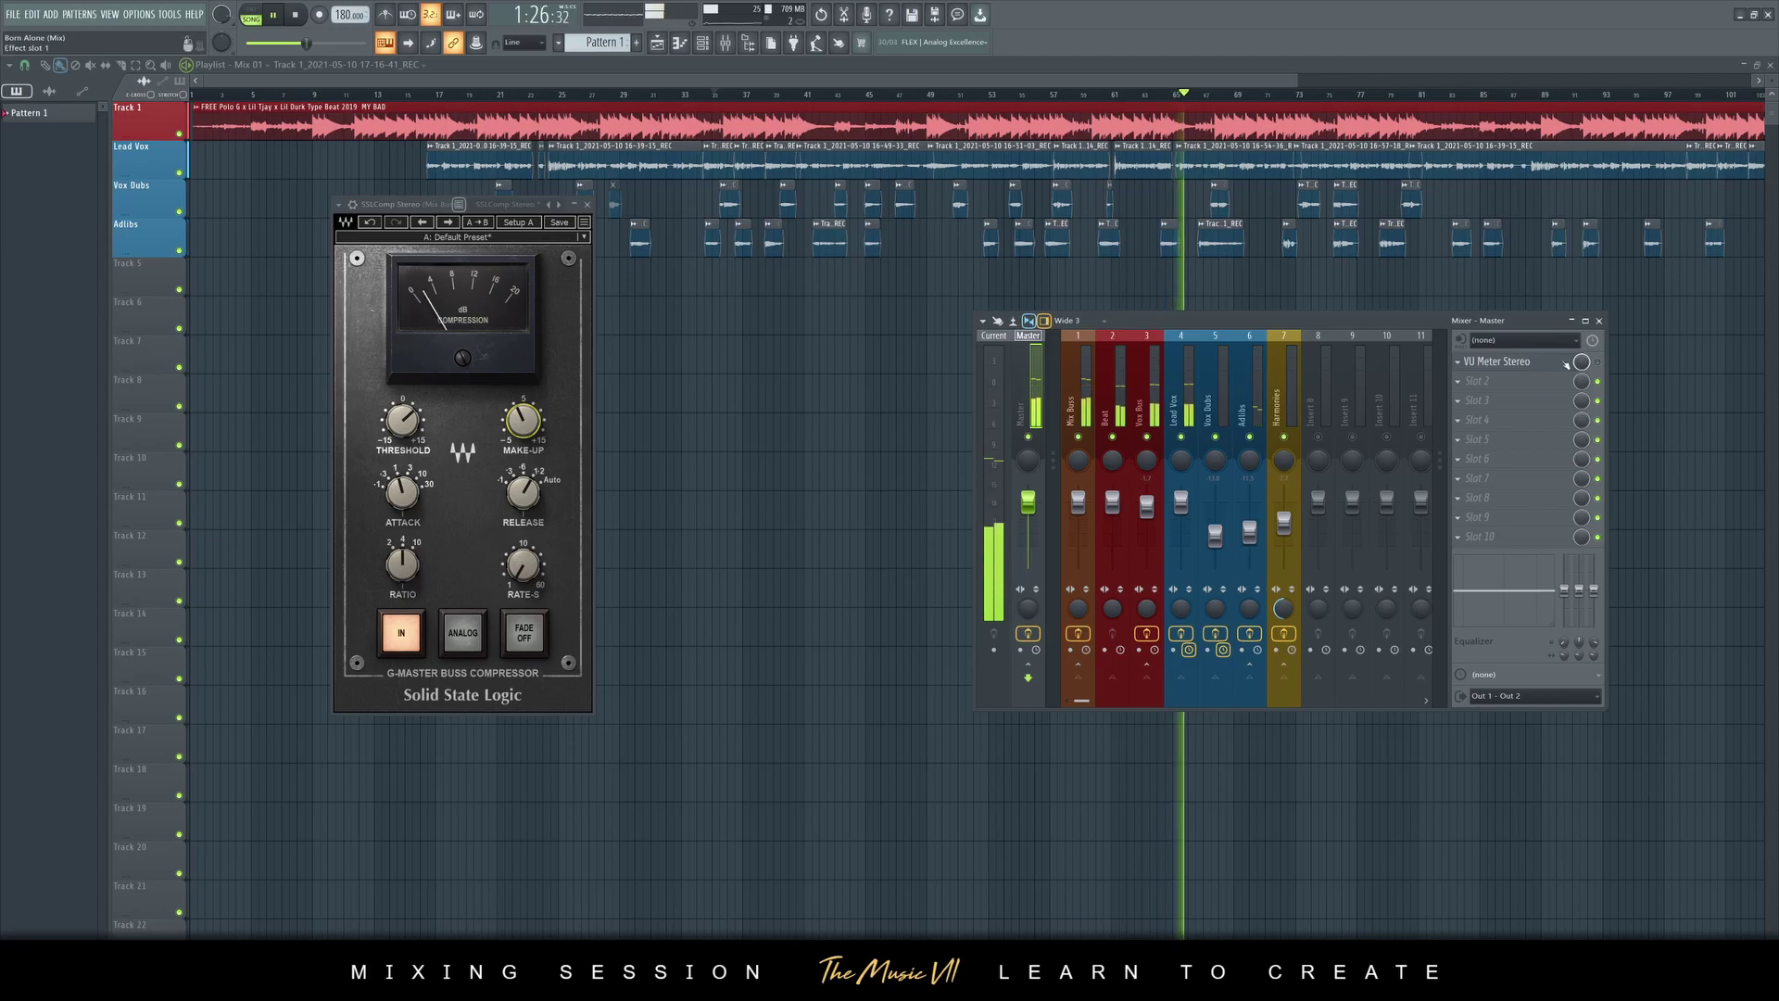
pyautogui.click(1537, 364)
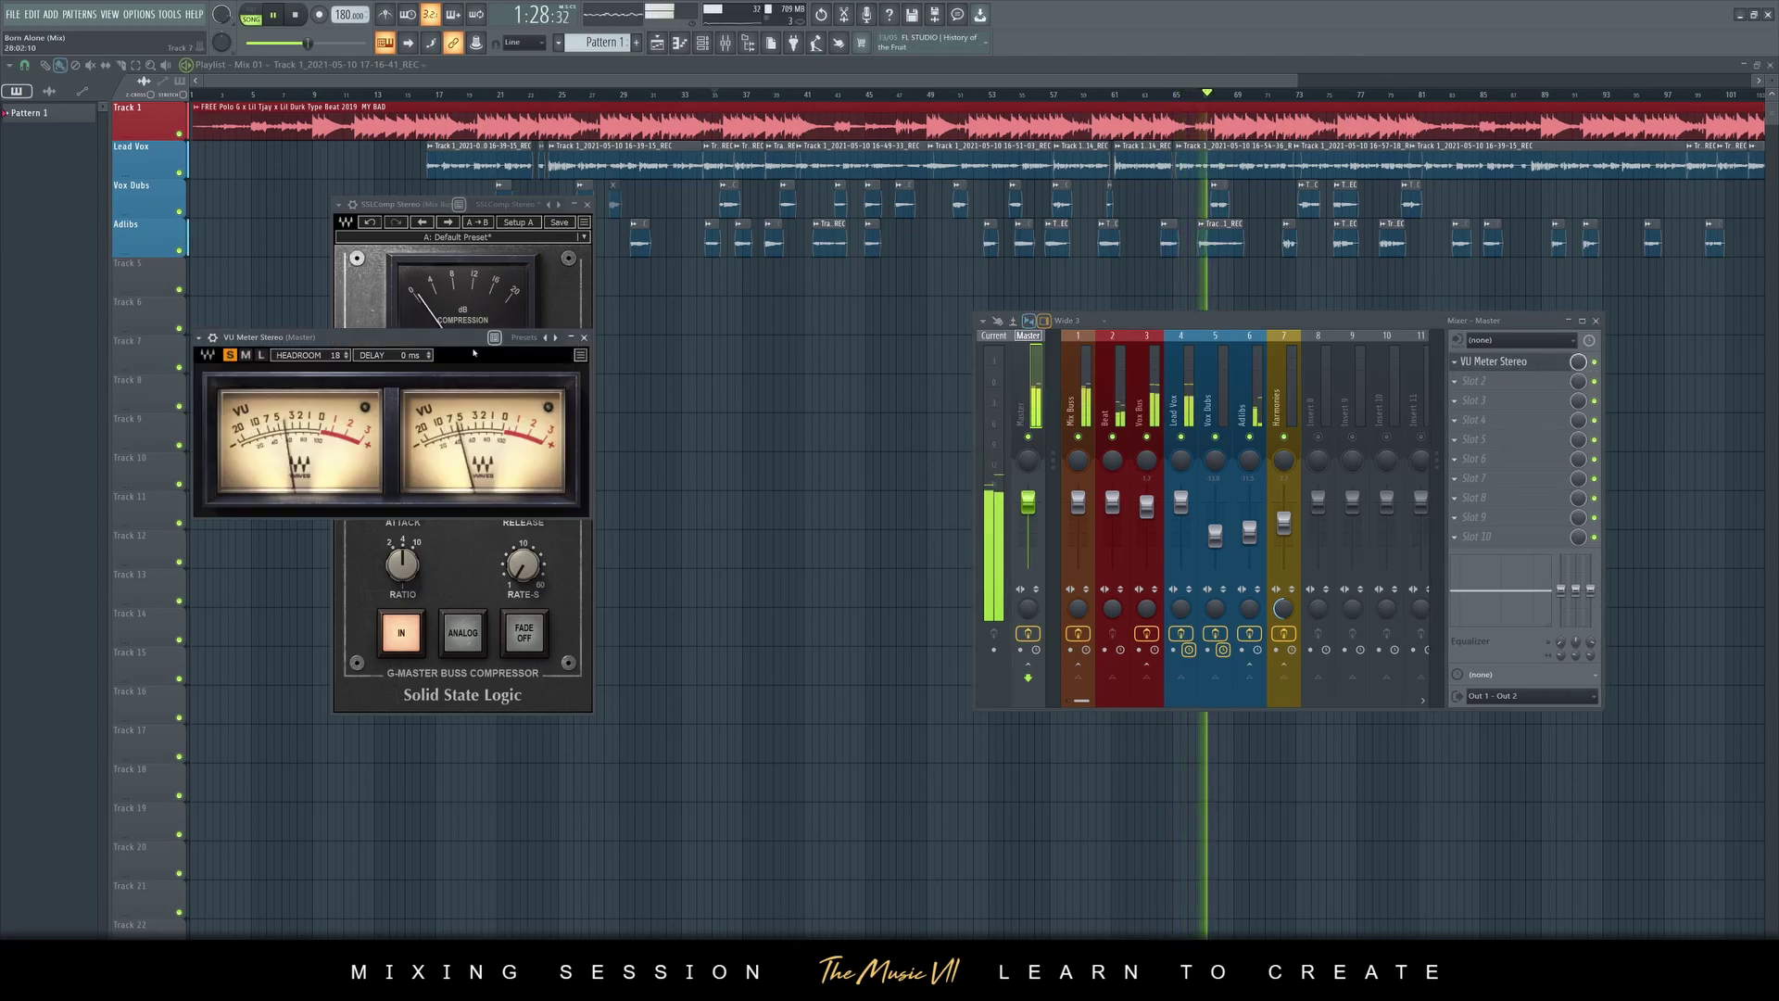
pyautogui.moveTo(430, 208); pyautogui.dragTo(734, 219)
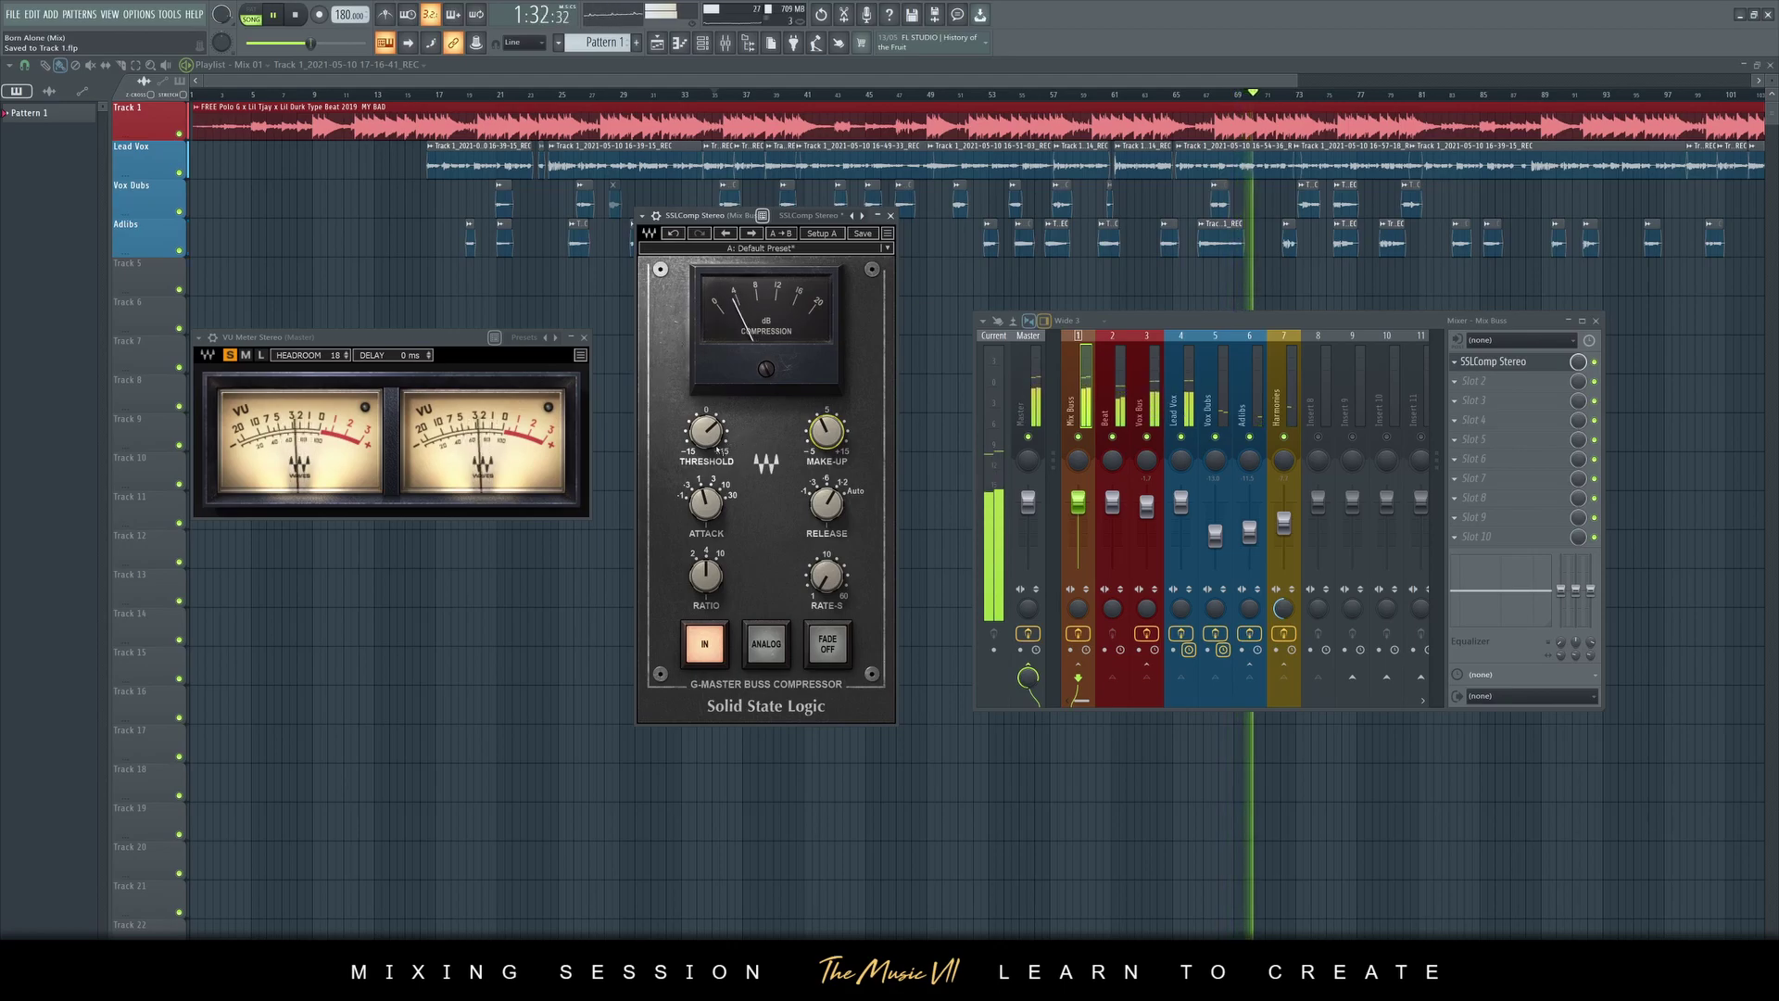
pyautogui.click(1032, 408)
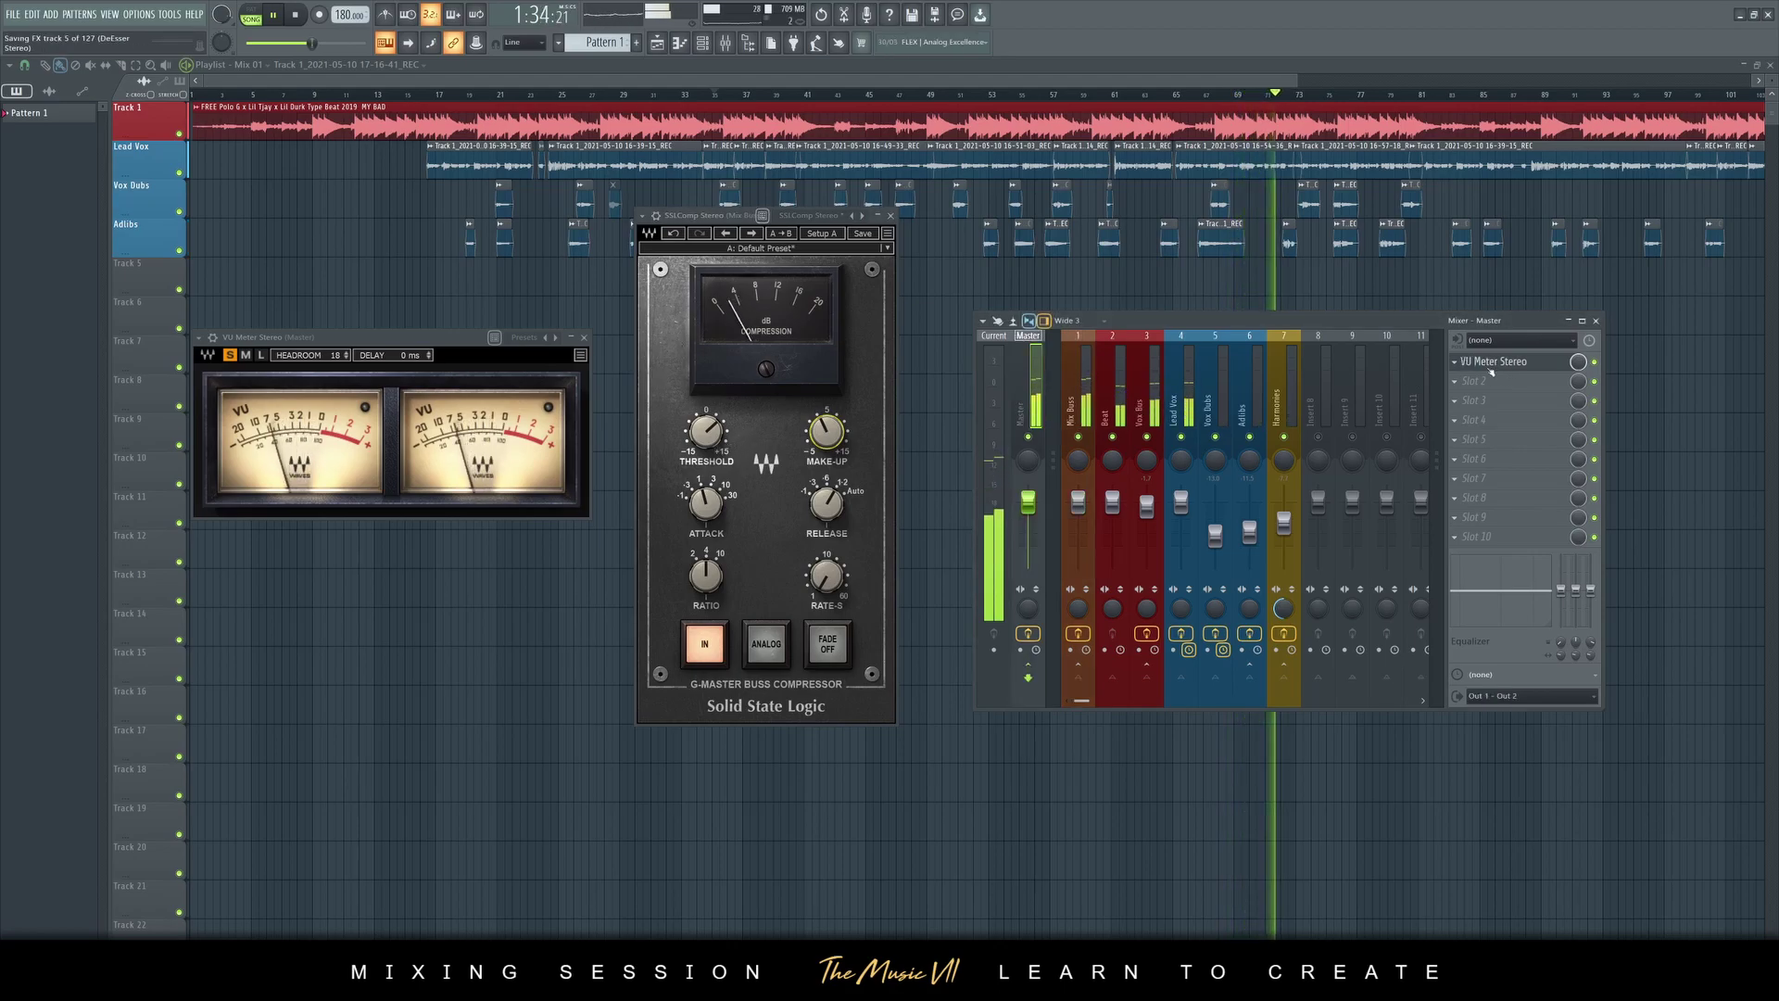
pyautogui.click(1112, 432)
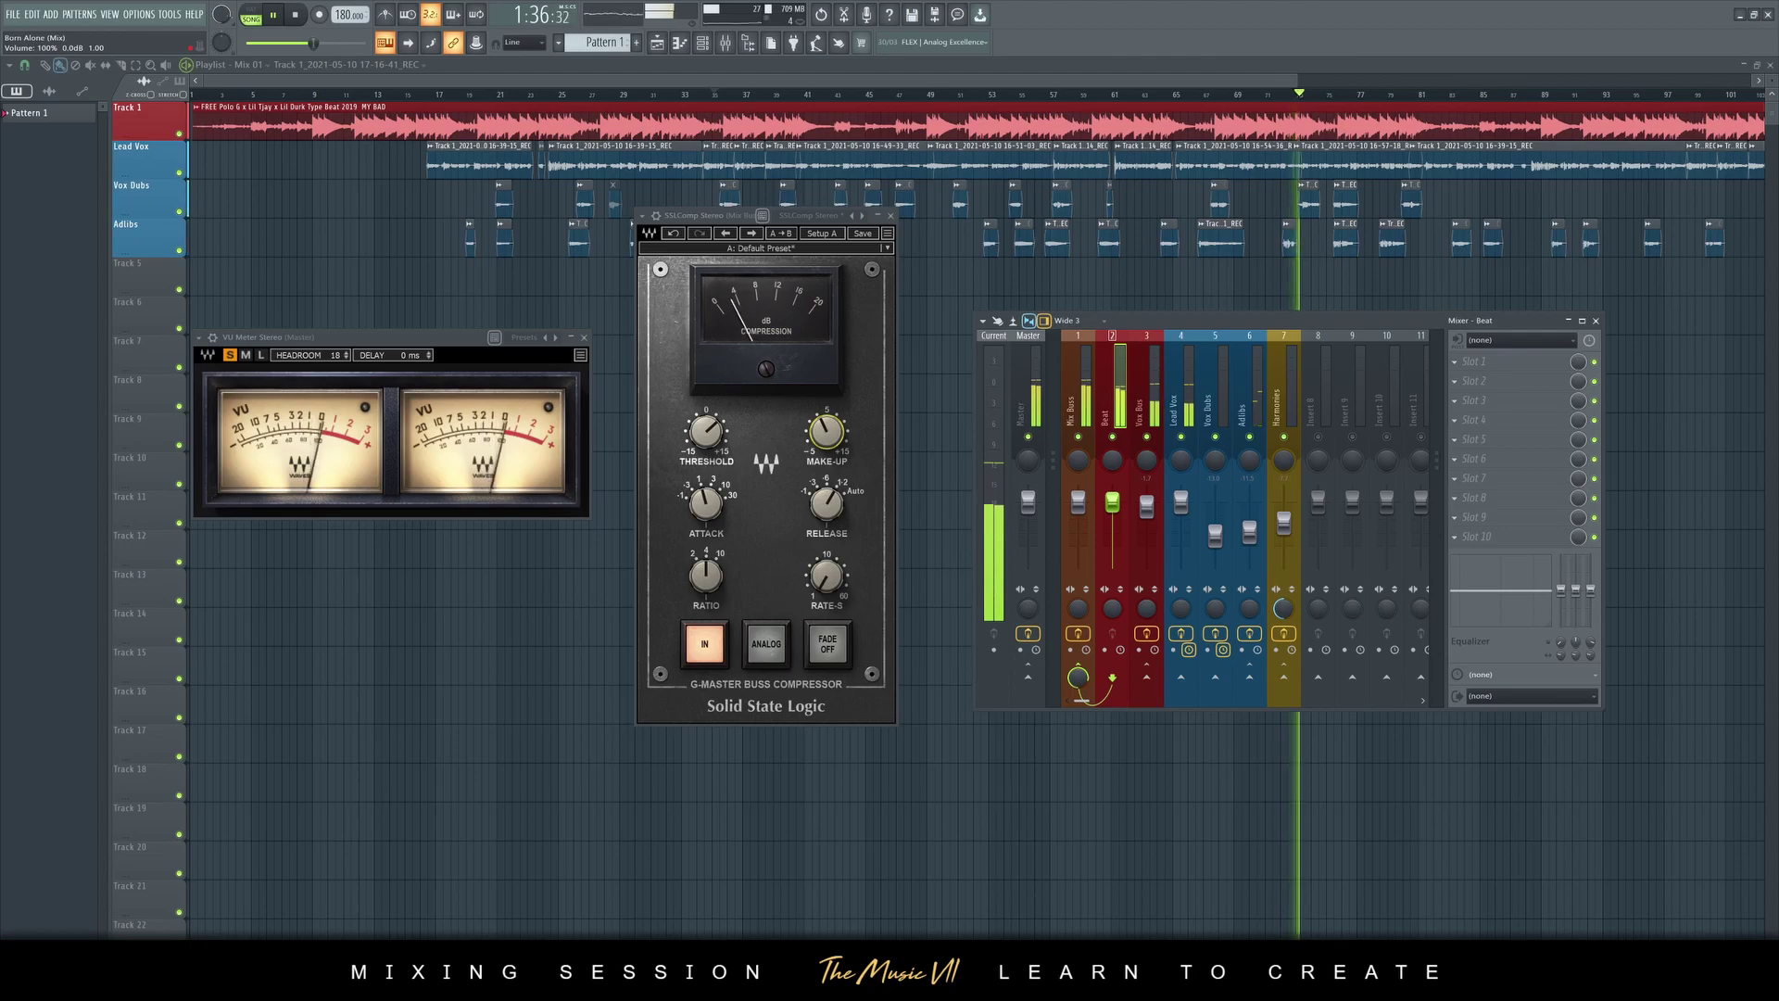
# Load C4 Stereo into the fourth effect slot of the Vox Dubs track and move its window over the playlist
pyautogui.click(1278, 406)
pyautogui.click(1225, 409)
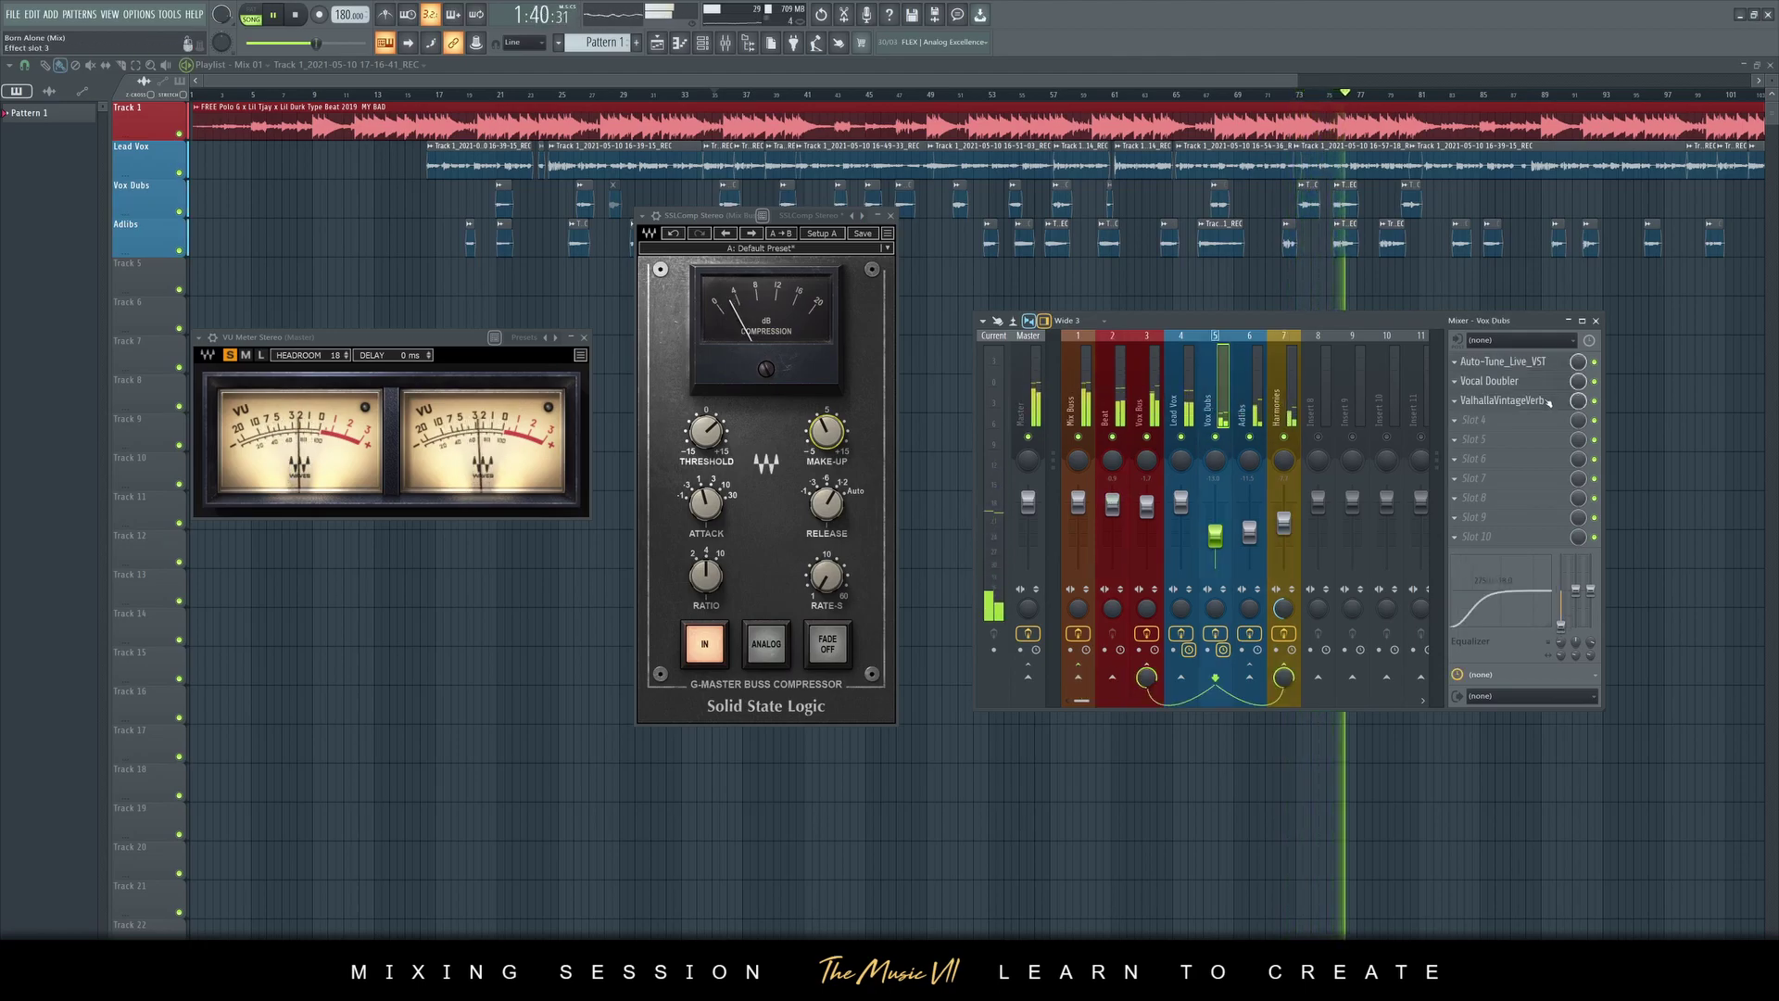
pyautogui.click(1488, 420)
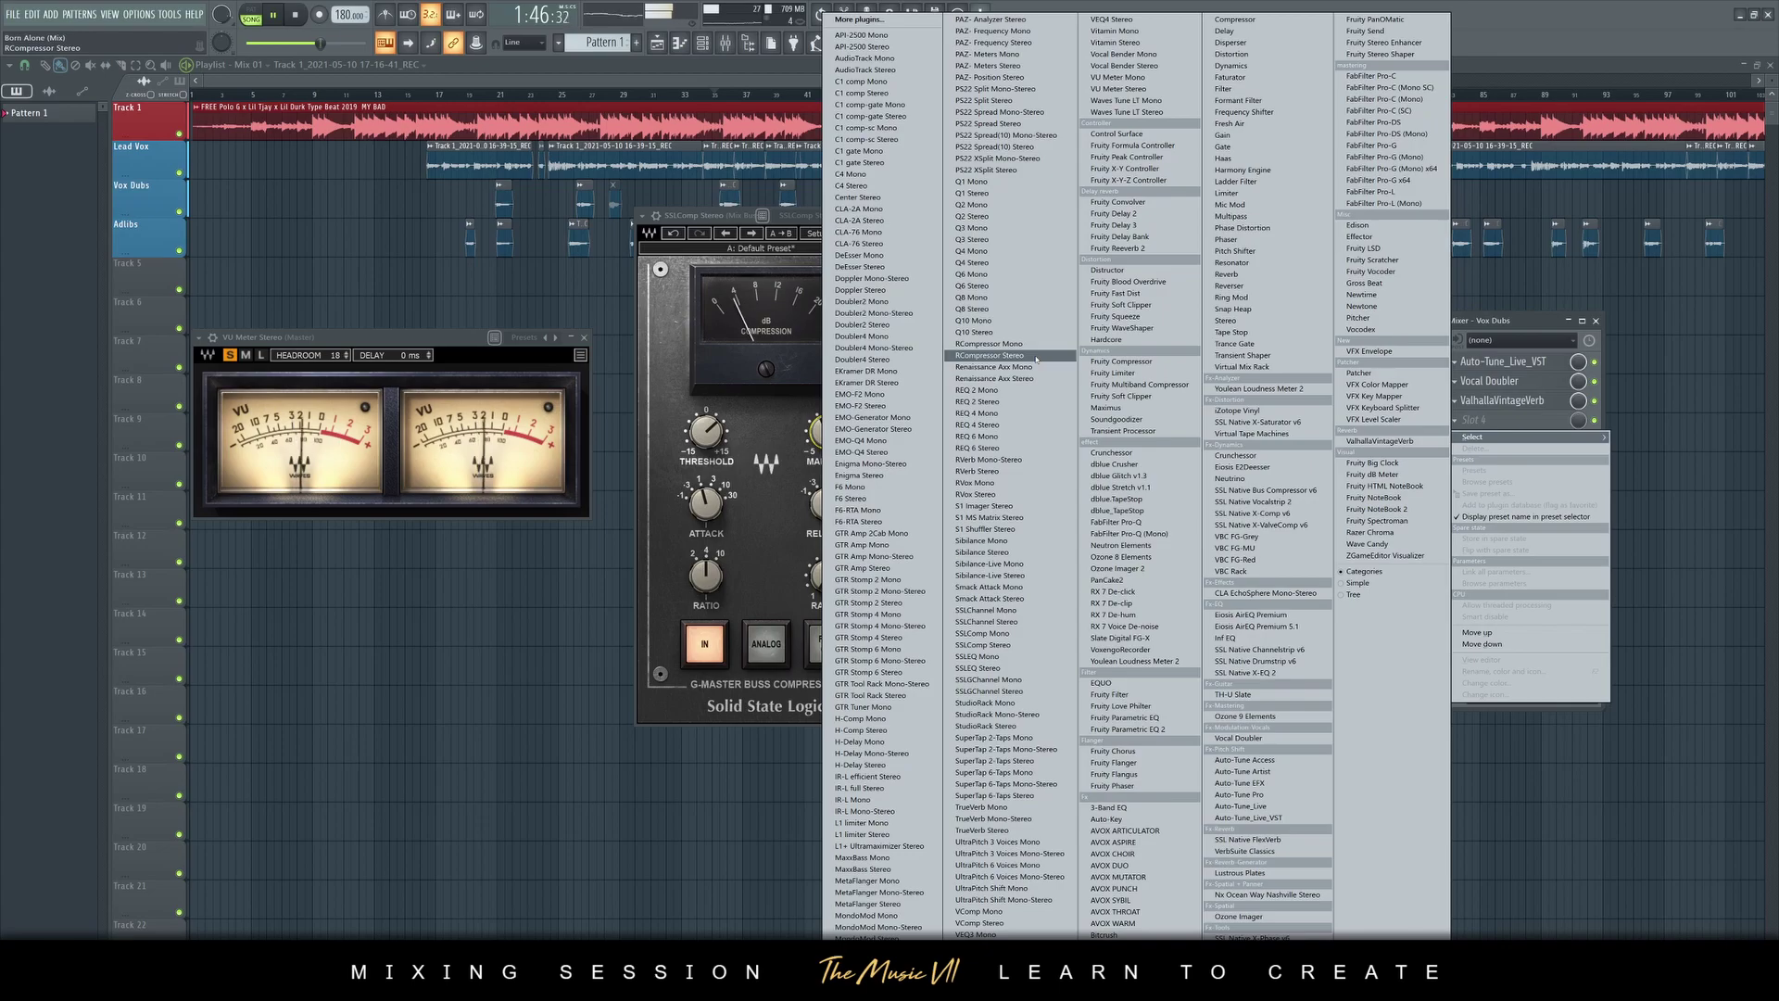
pyautogui.click(864, 186)
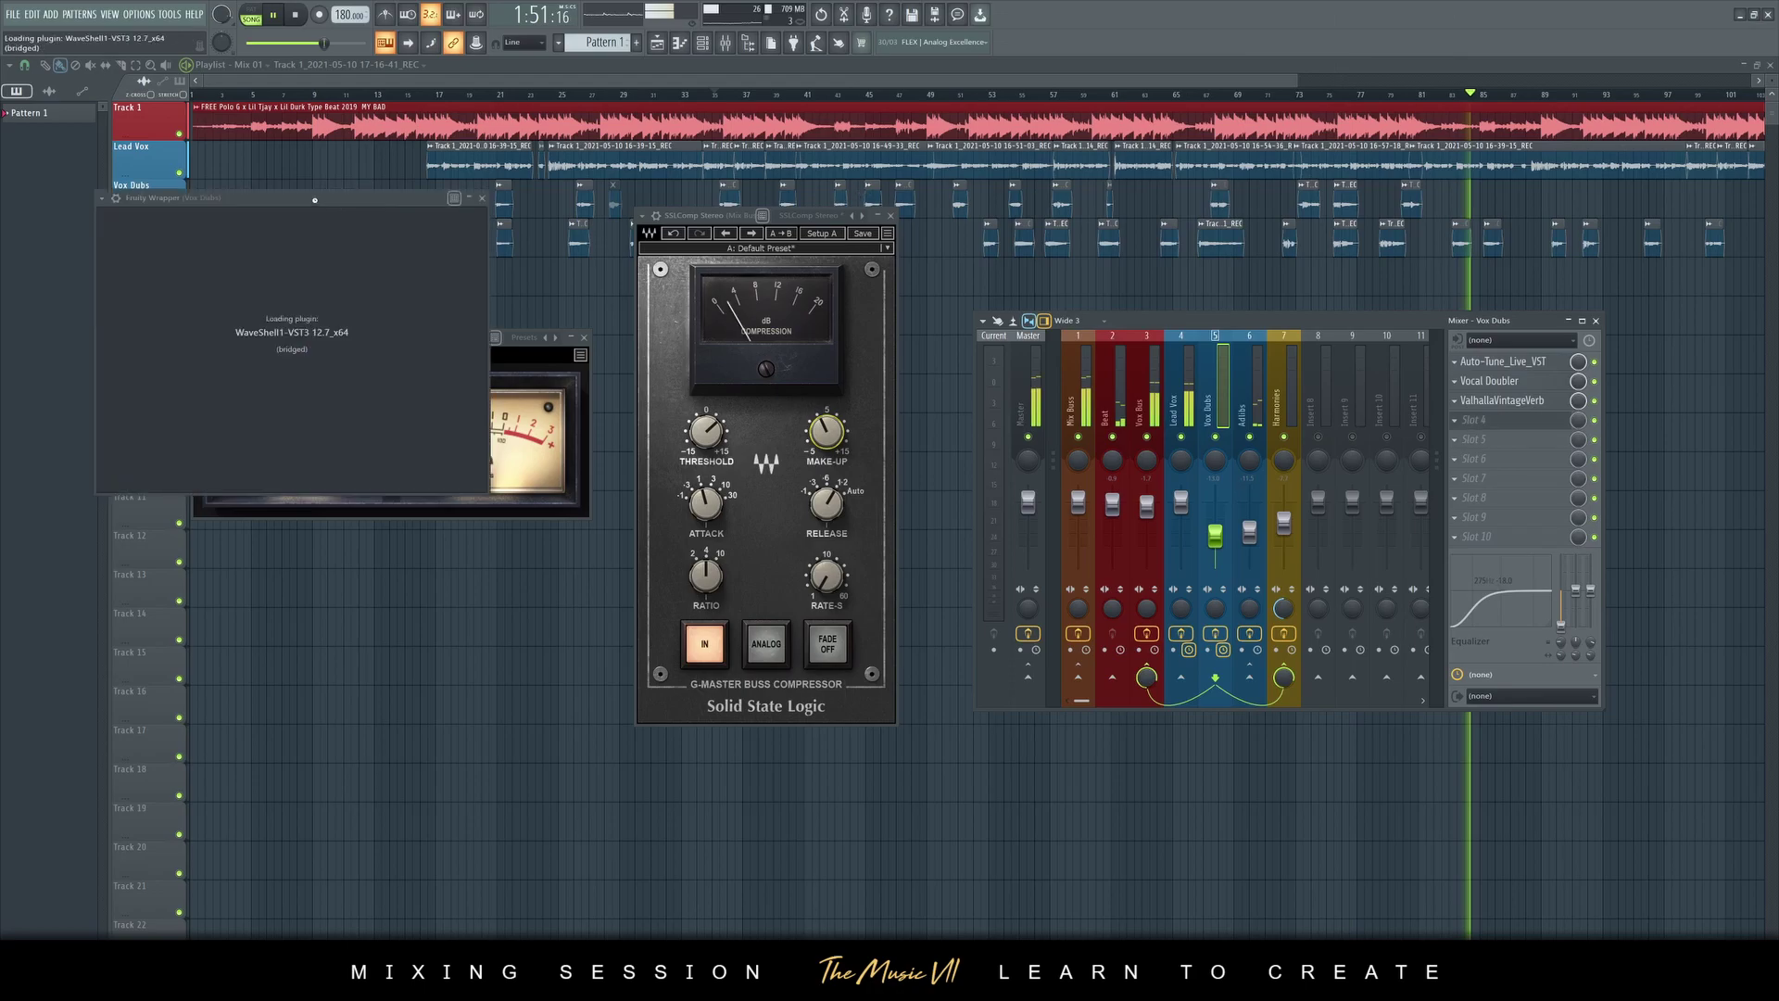
pyautogui.moveTo(282, 199); pyautogui.dragTo(795, 404)
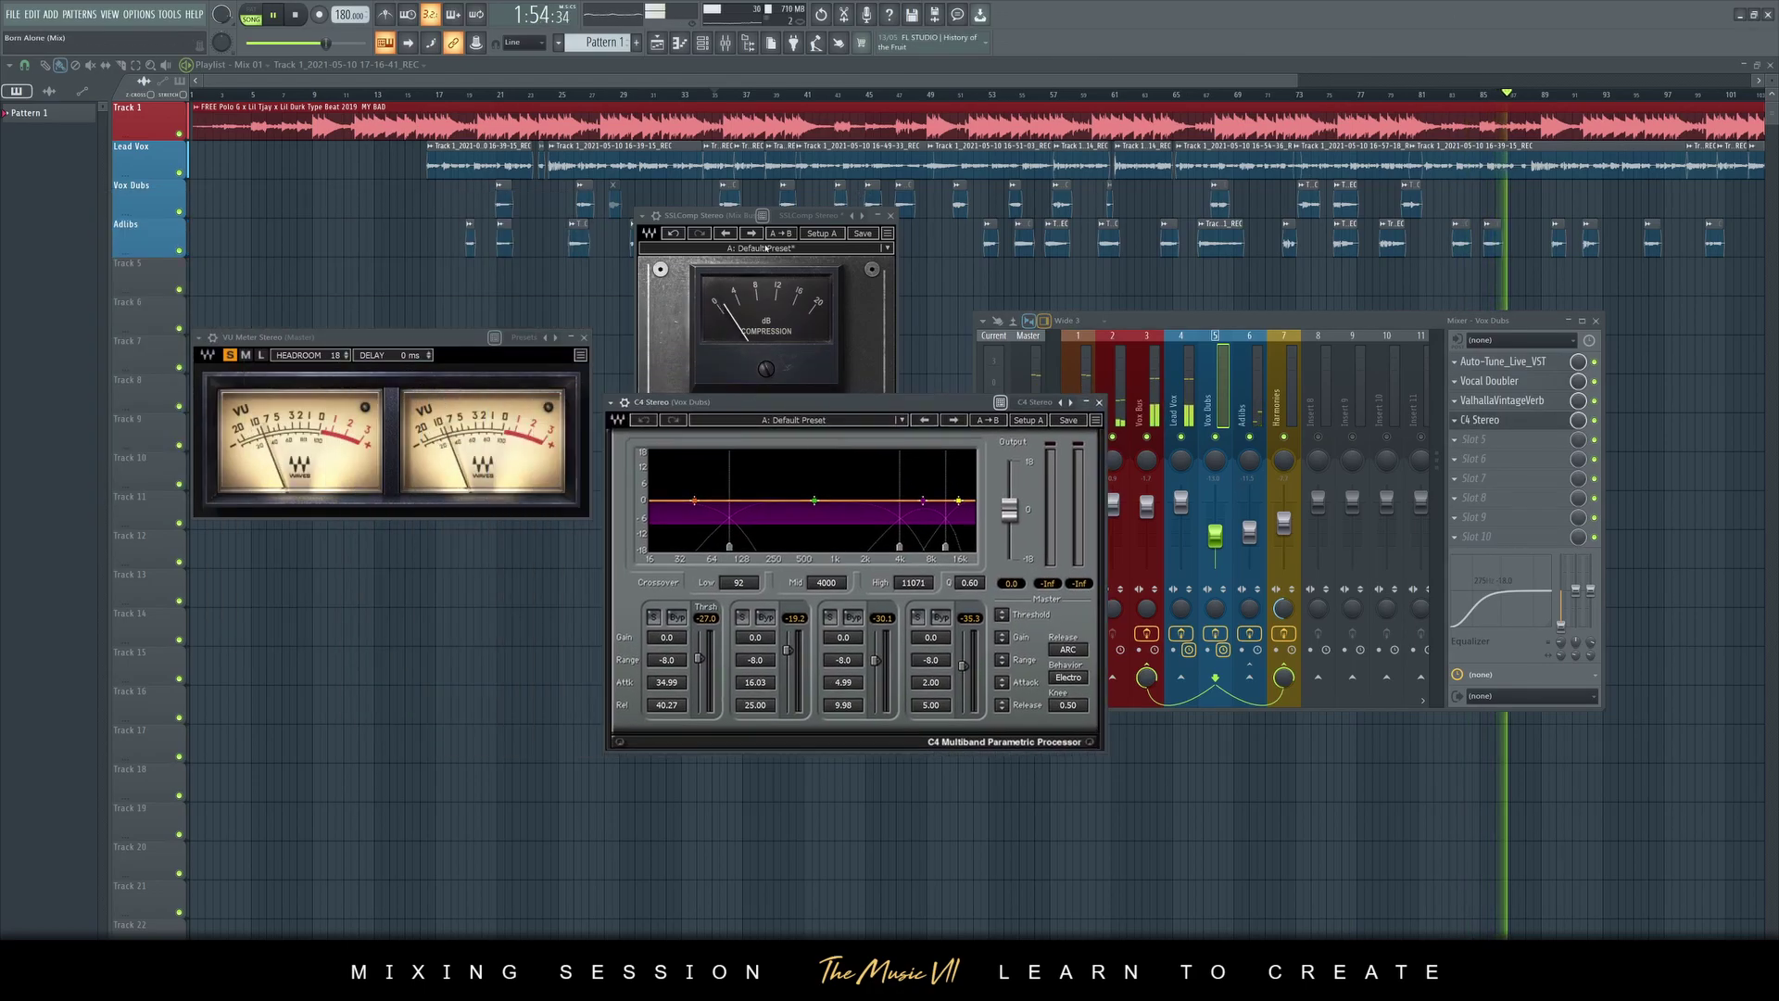
# Close the SSL compressor and arrange the VU Meter above the C4 window so both stay clear of the mixer
pyautogui.click(891, 215)
pyautogui.click(1027, 335)
pyautogui.moveTo(371, 338); pyautogui.dragTo(359, 173)
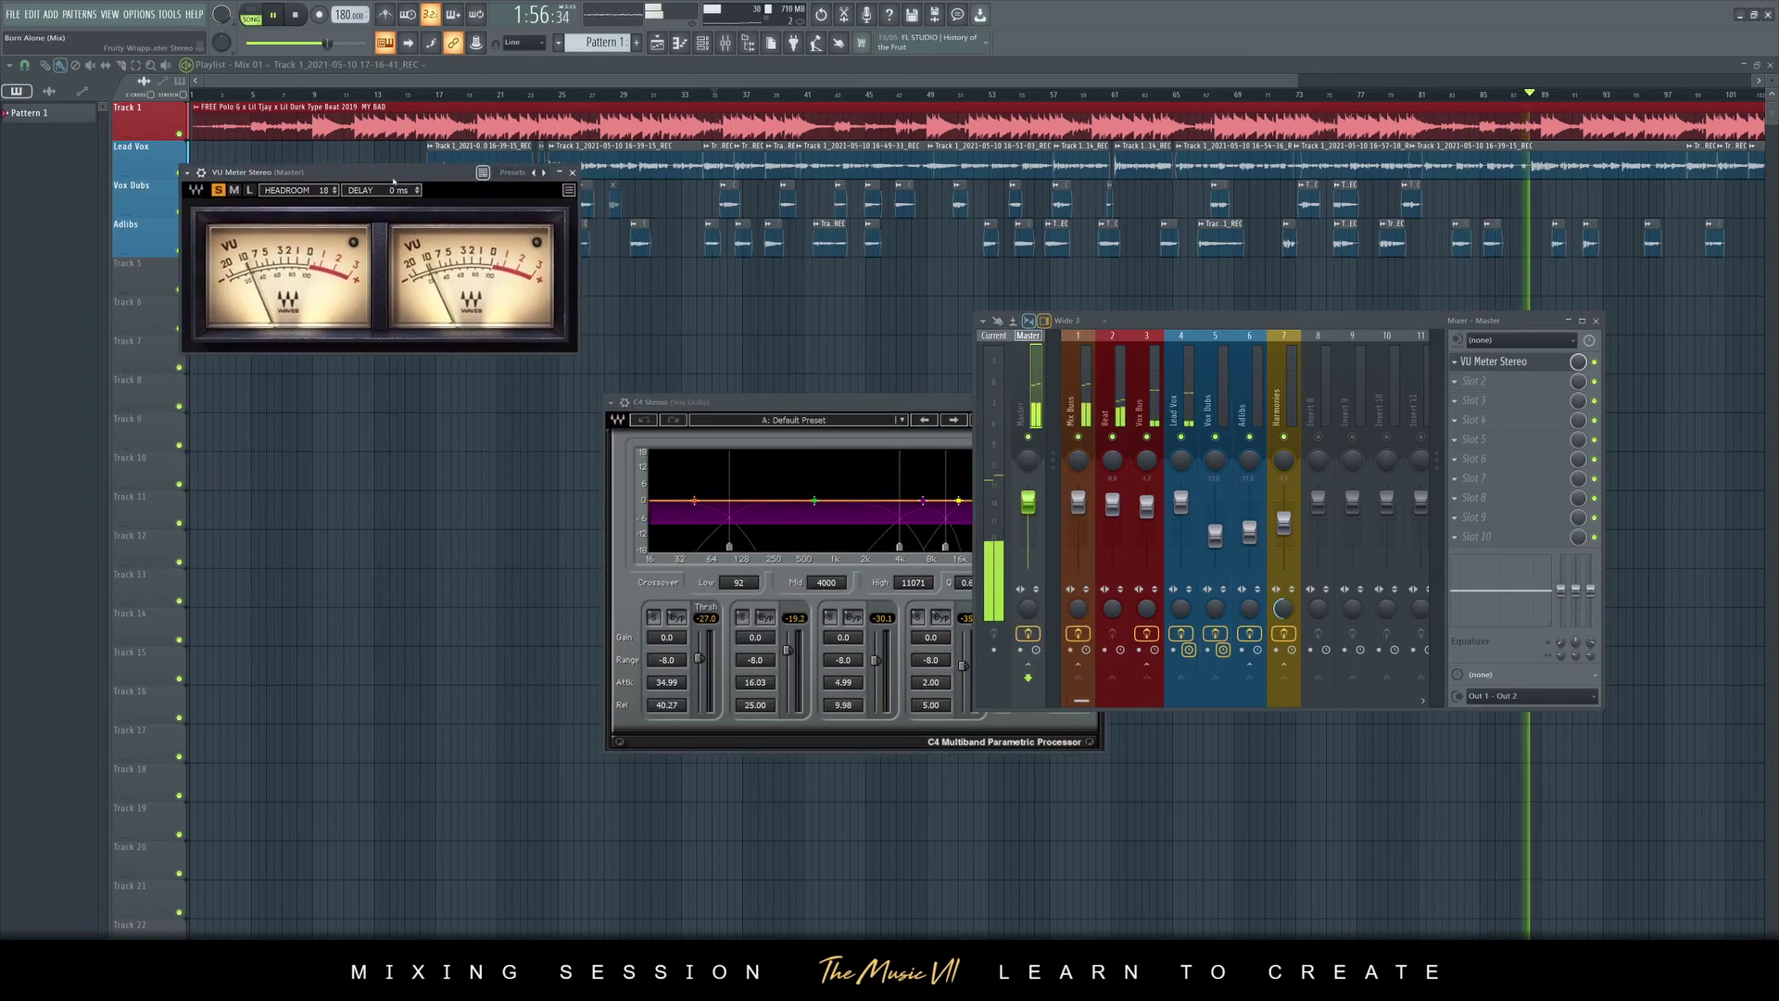
pyautogui.moveTo(681, 401); pyautogui.dragTo(377, 398)
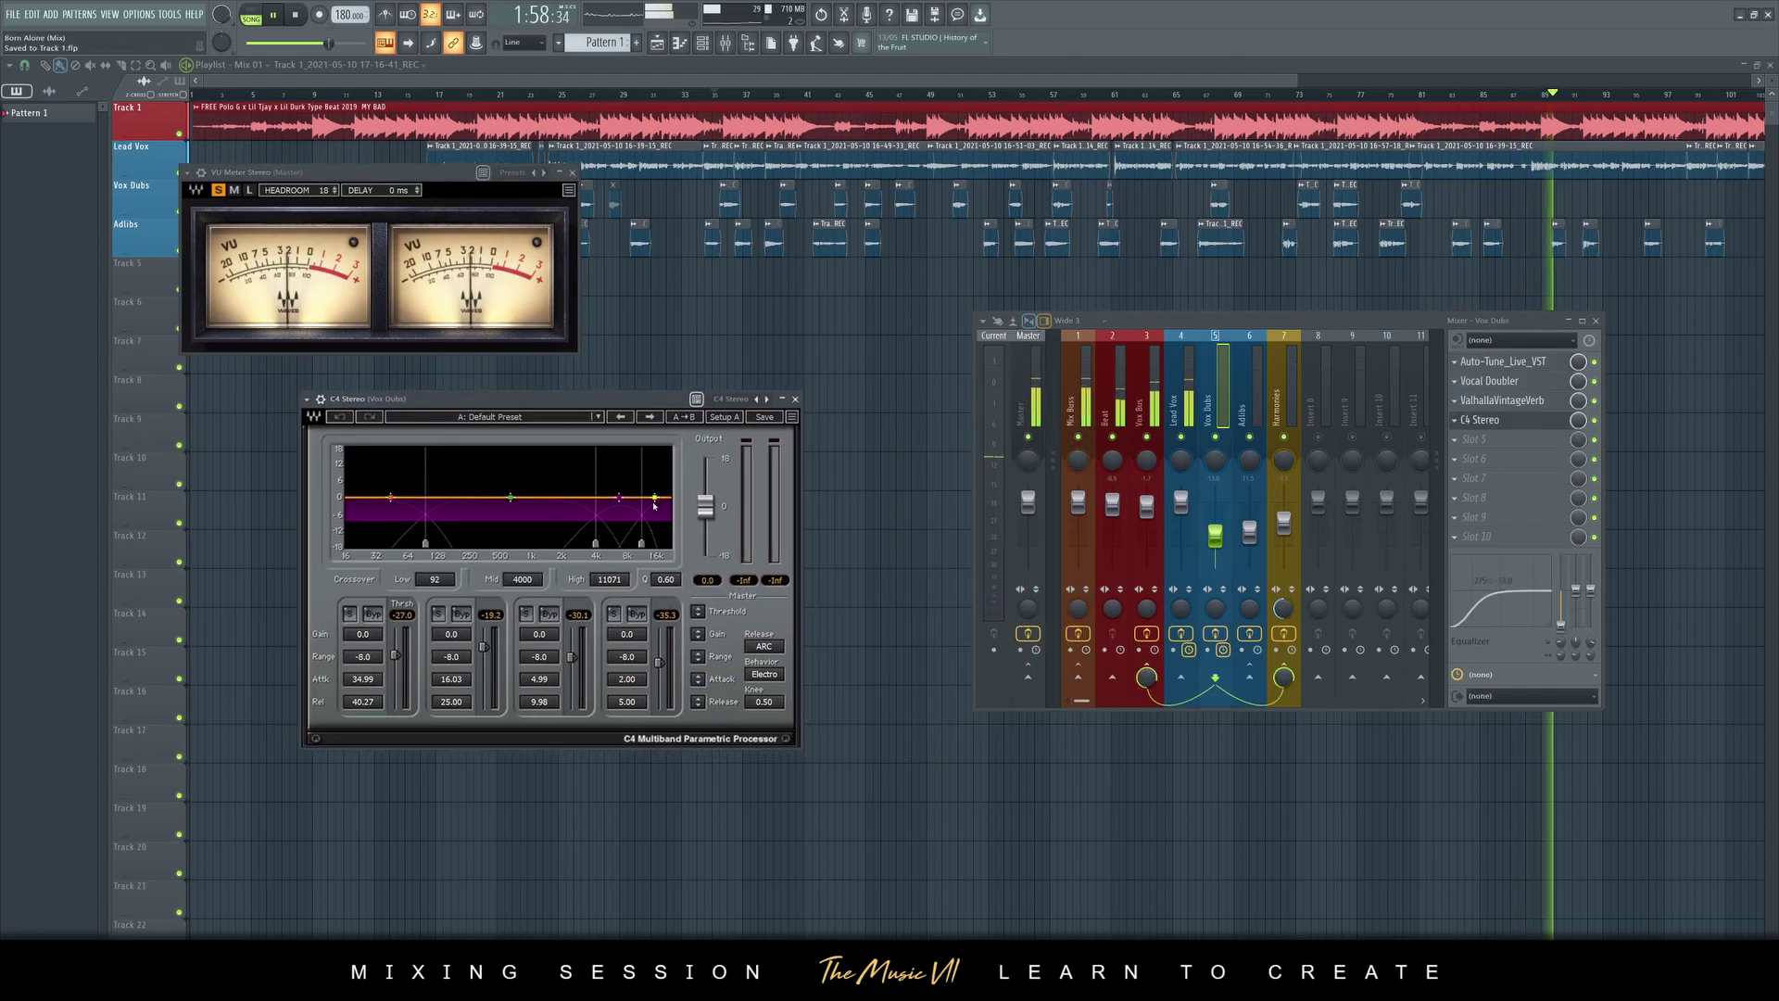
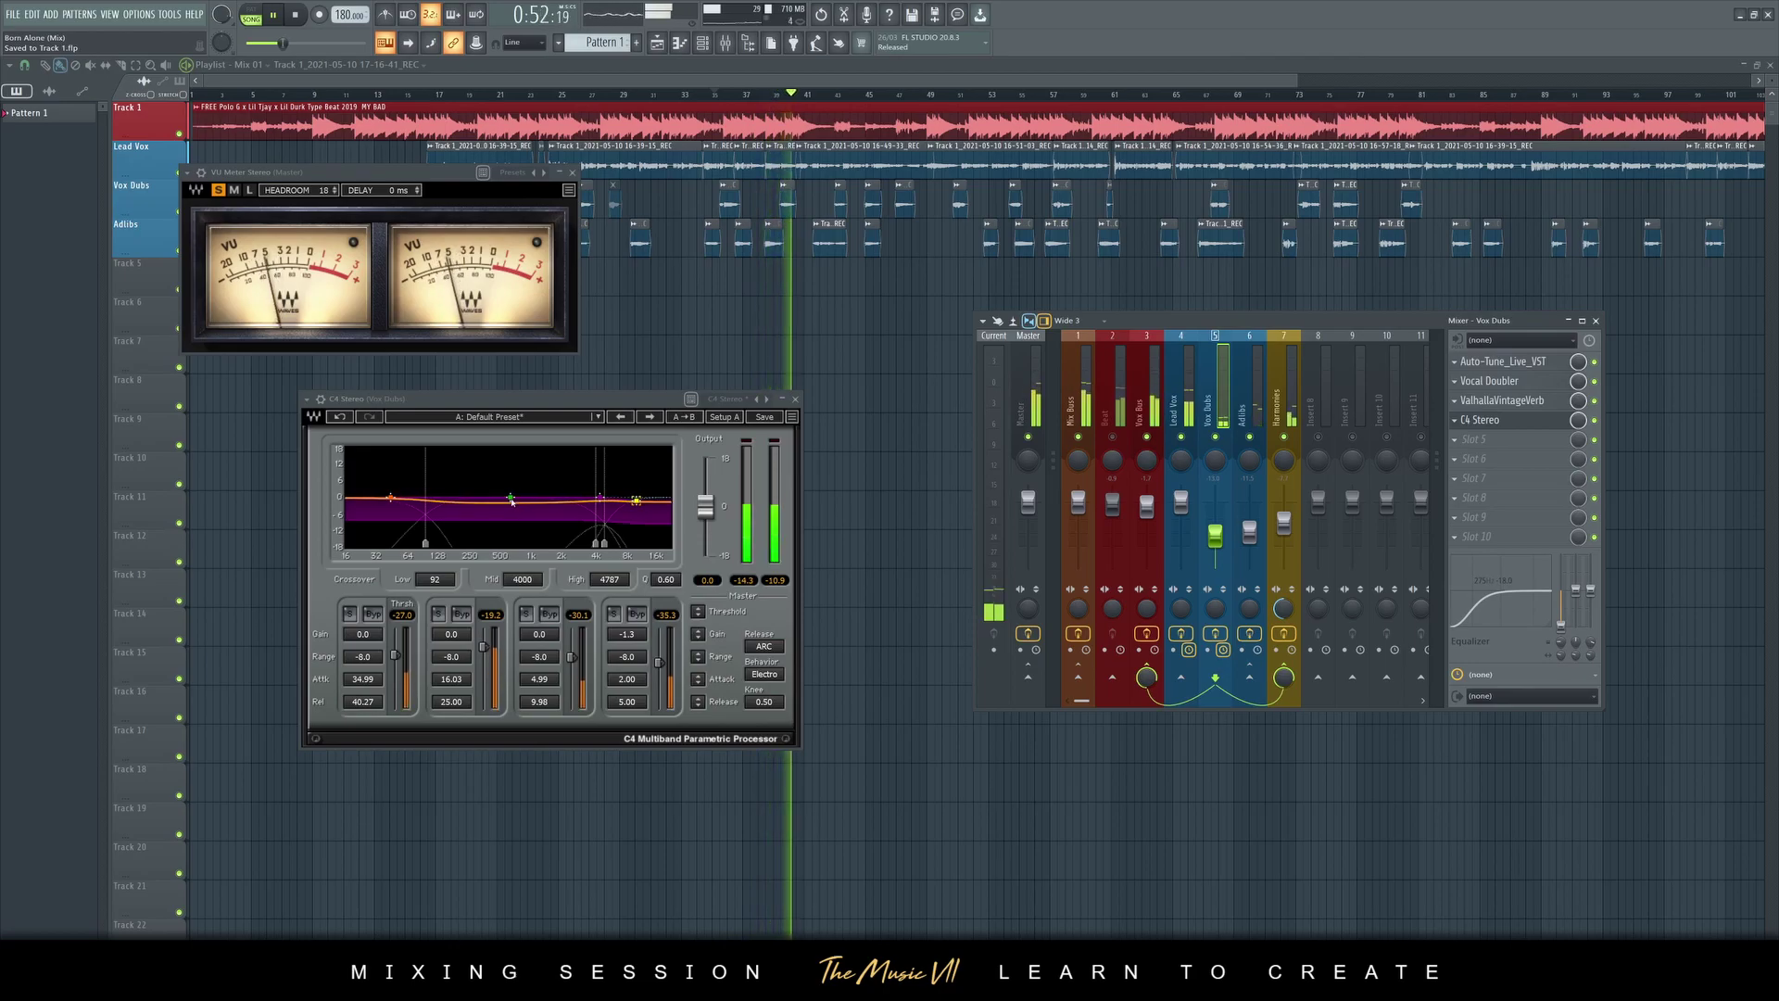
# Set the Vox Dubs C4's band 2 gain to -2.0 dB and band 4 threshold to -48.8 dB, and close the plugin
pyautogui.moveTo(510, 499); pyautogui.dragTo(515, 506)
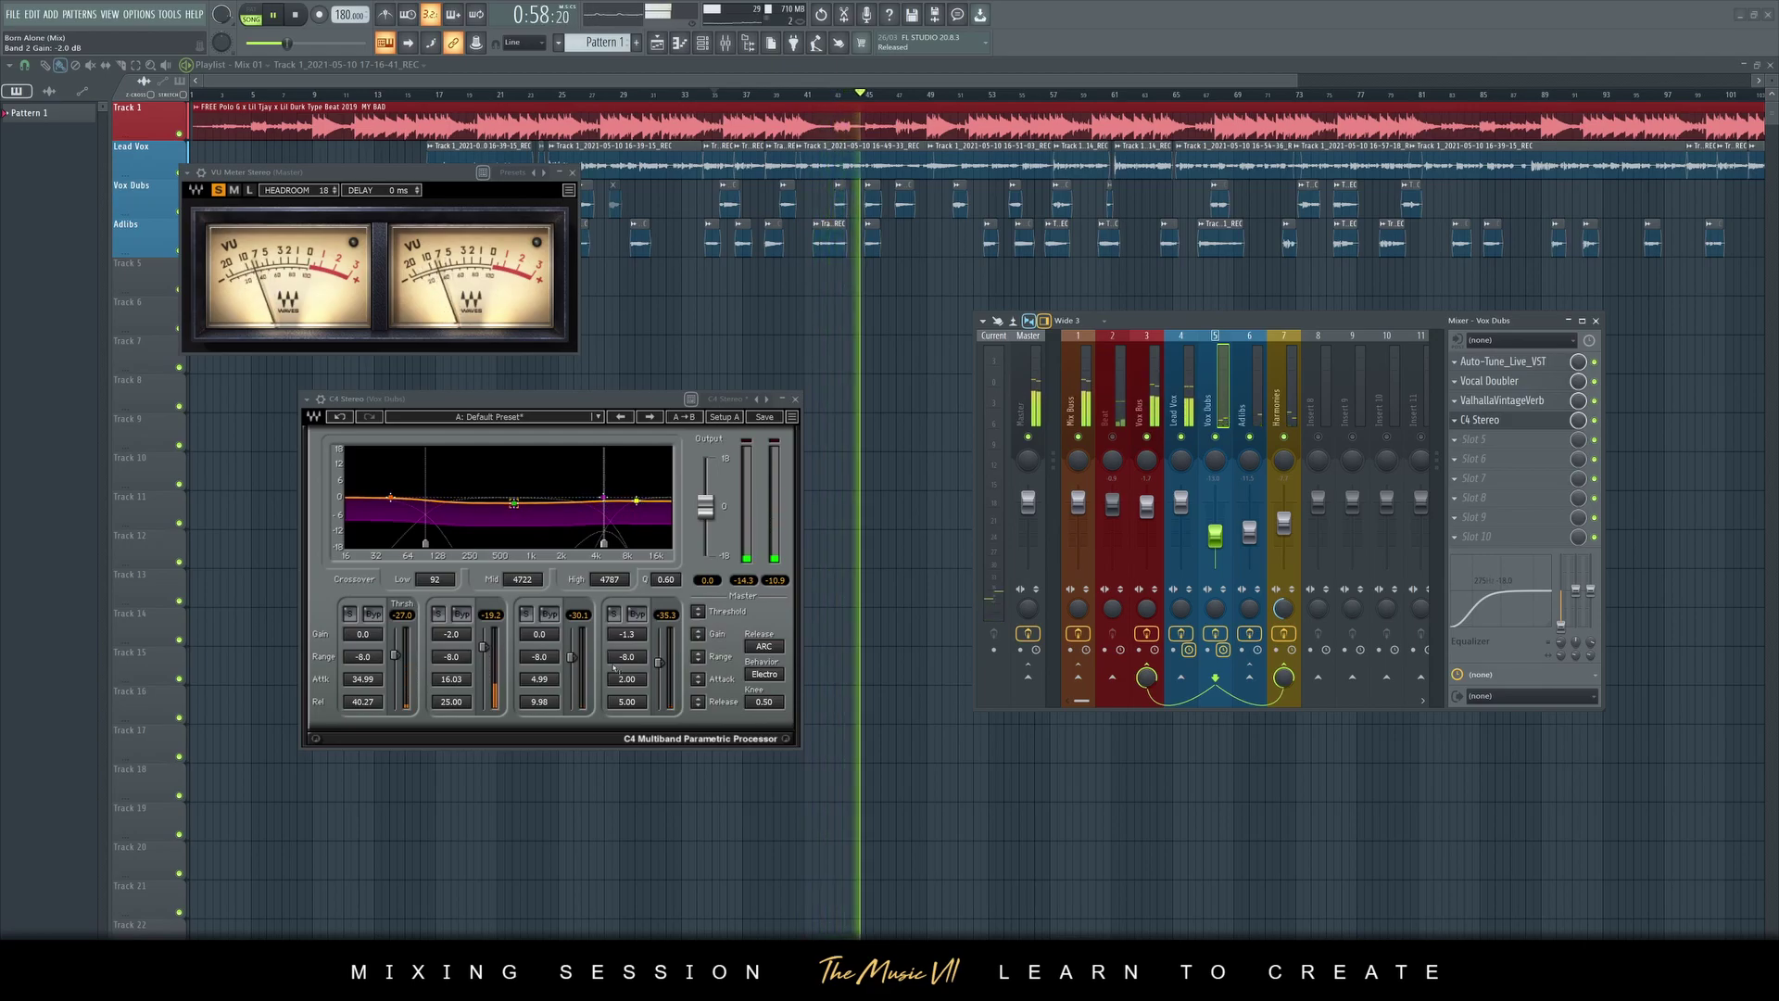
pyautogui.moveTo(659, 663); pyautogui.dragTo(659, 677)
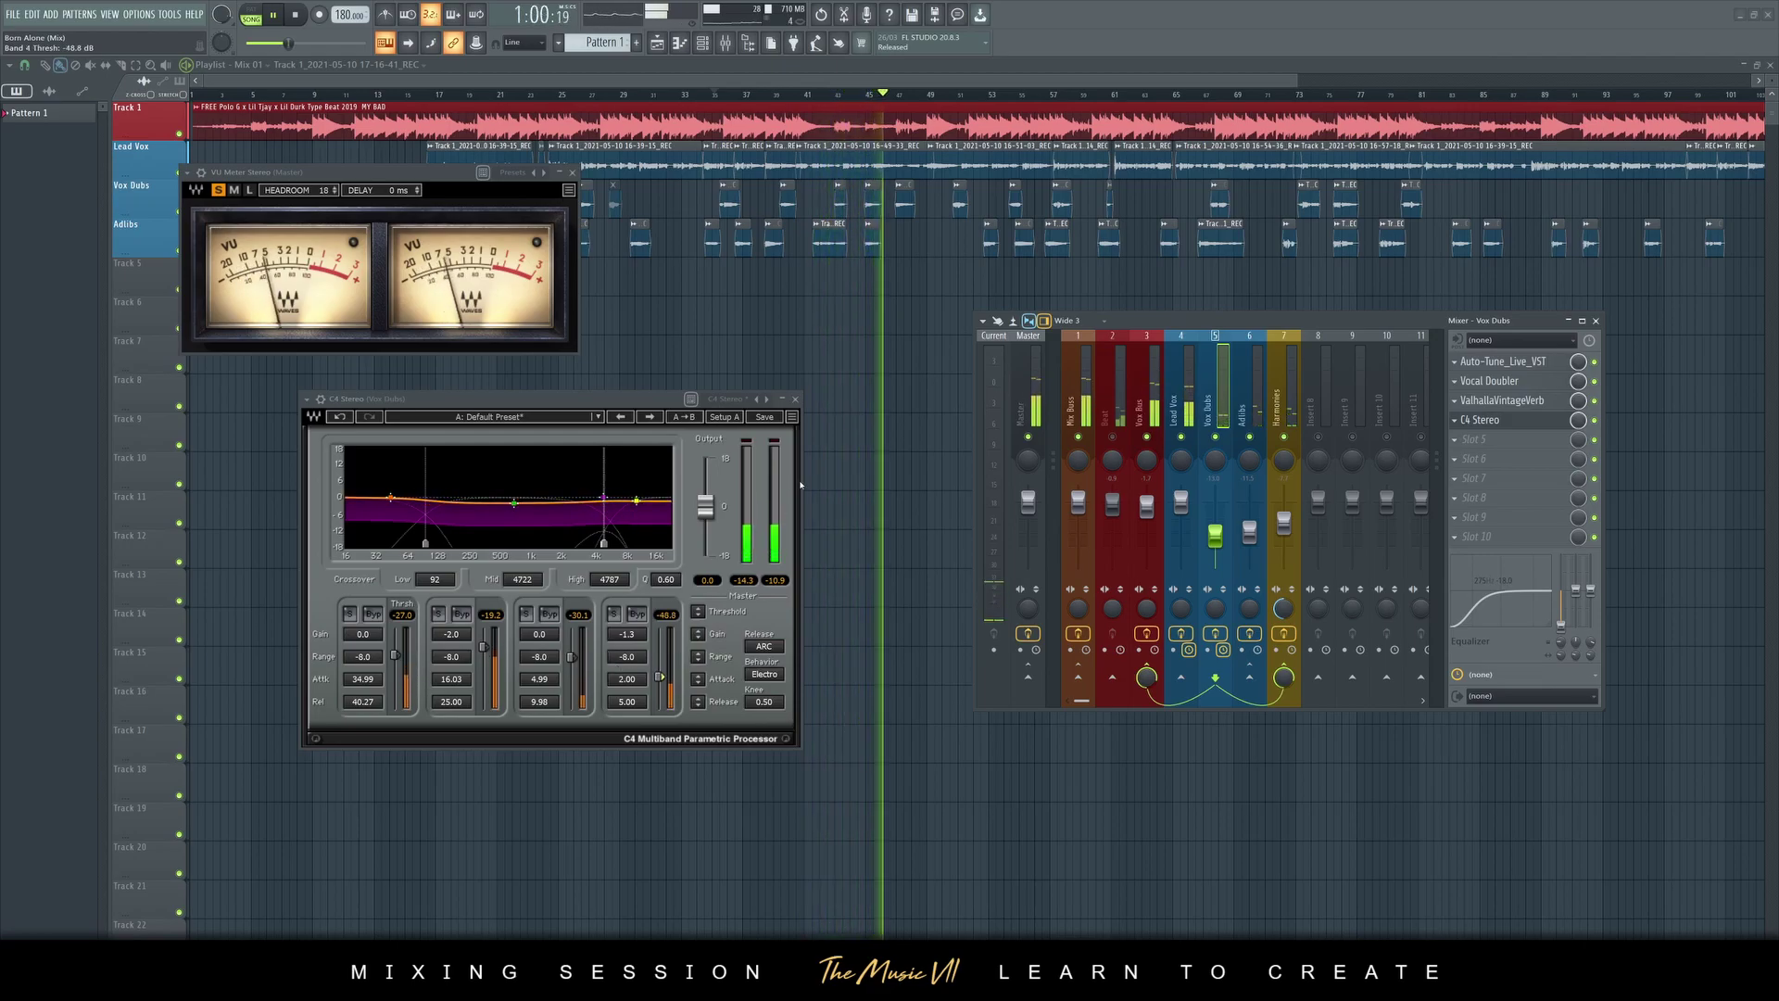
pyautogui.click(795, 399)
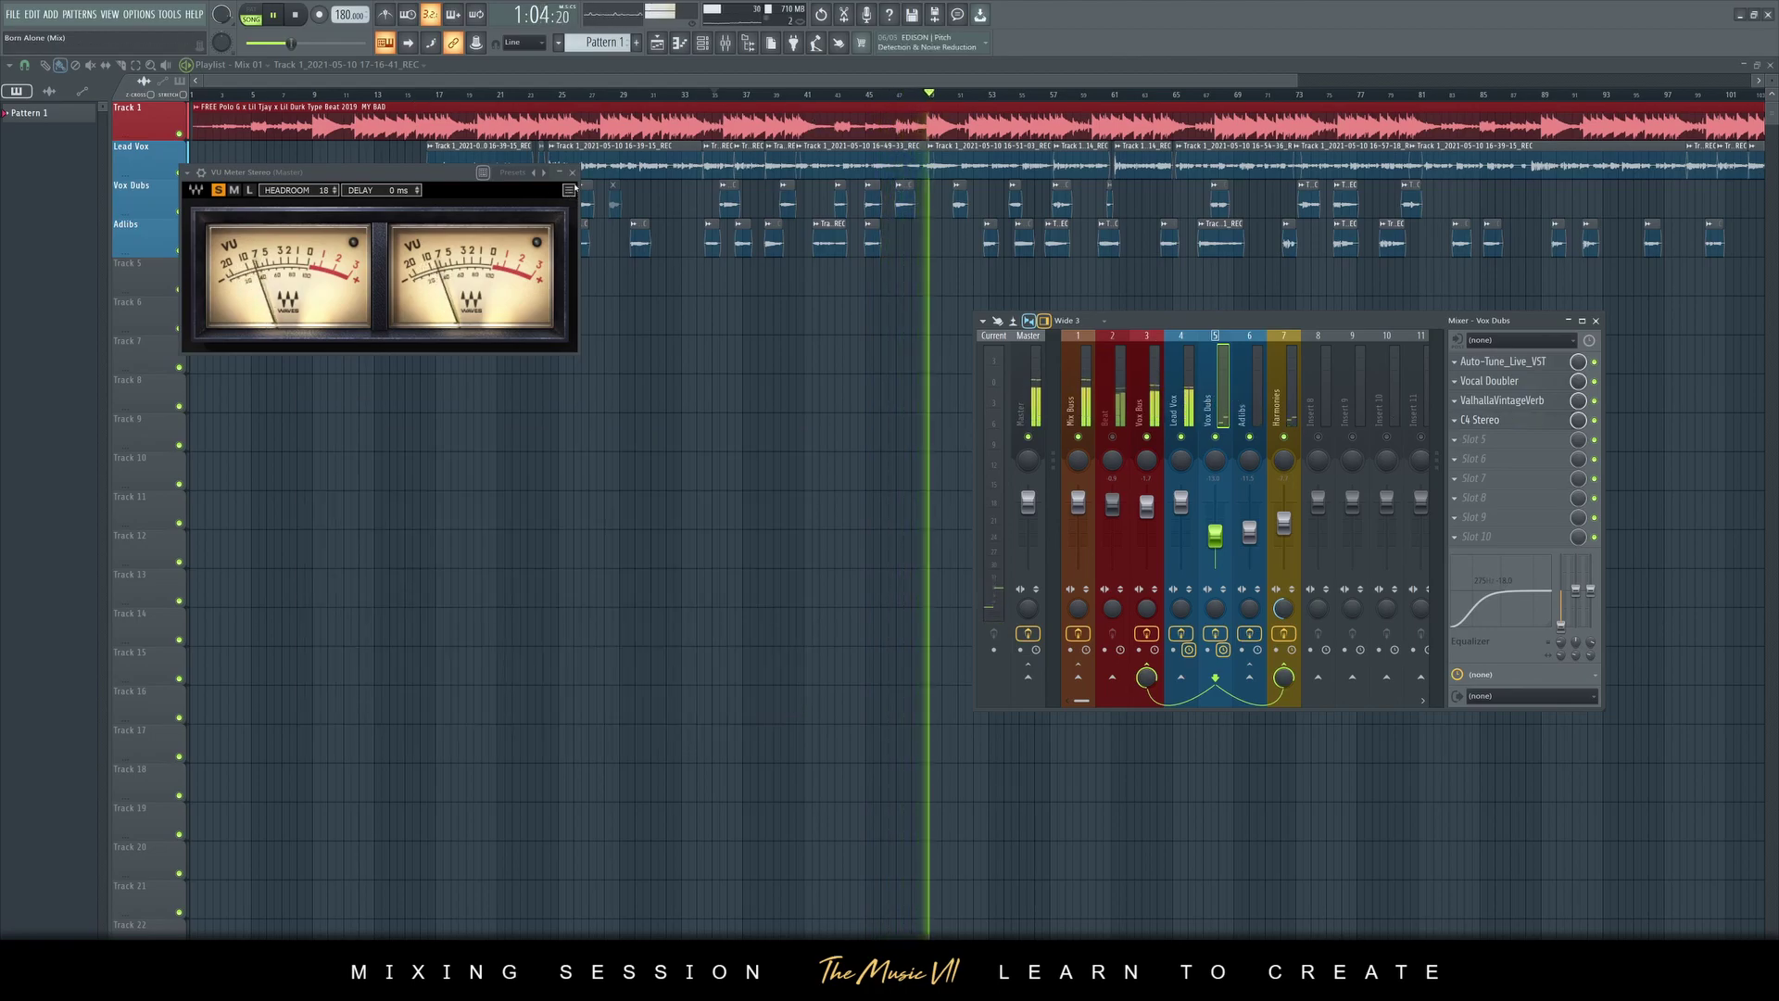
# Close the VU Meter and play the arrangement from the start of the first Lead Vox clip
pyautogui.click(572, 172)
pyautogui.click(428, 96)
pyautogui.scroll(6, 408, 95)
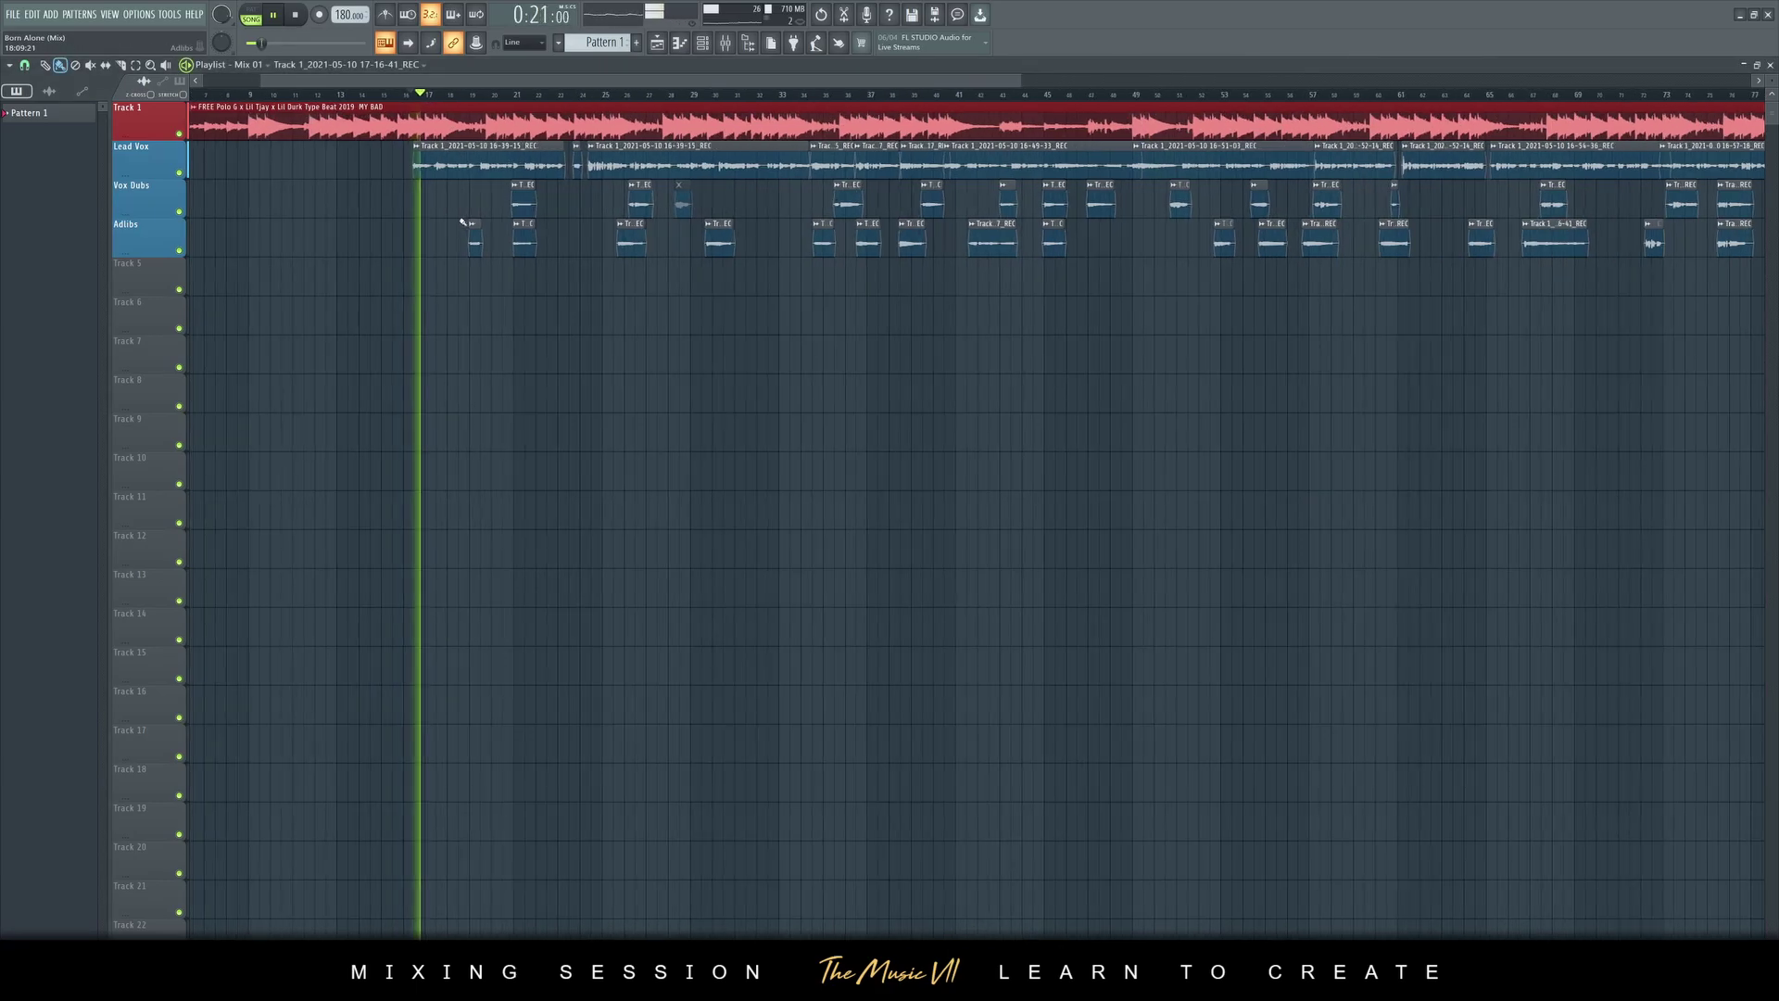
pyautogui.hscroll(-5, 428, 96)
pyautogui.click(434, 95)
pyautogui.scroll(5, 451, 99)
pyautogui.hscroll(4, 435, 100)
pyautogui.press('space')
# Activate the playlist's Select tool and restart playback at 0:21:14, just before bar 17
pyautogui.click(31, 68)
pyautogui.click(63, 125)
pyautogui.moveTo(405, 85); pyautogui.dragTo(395, 86)
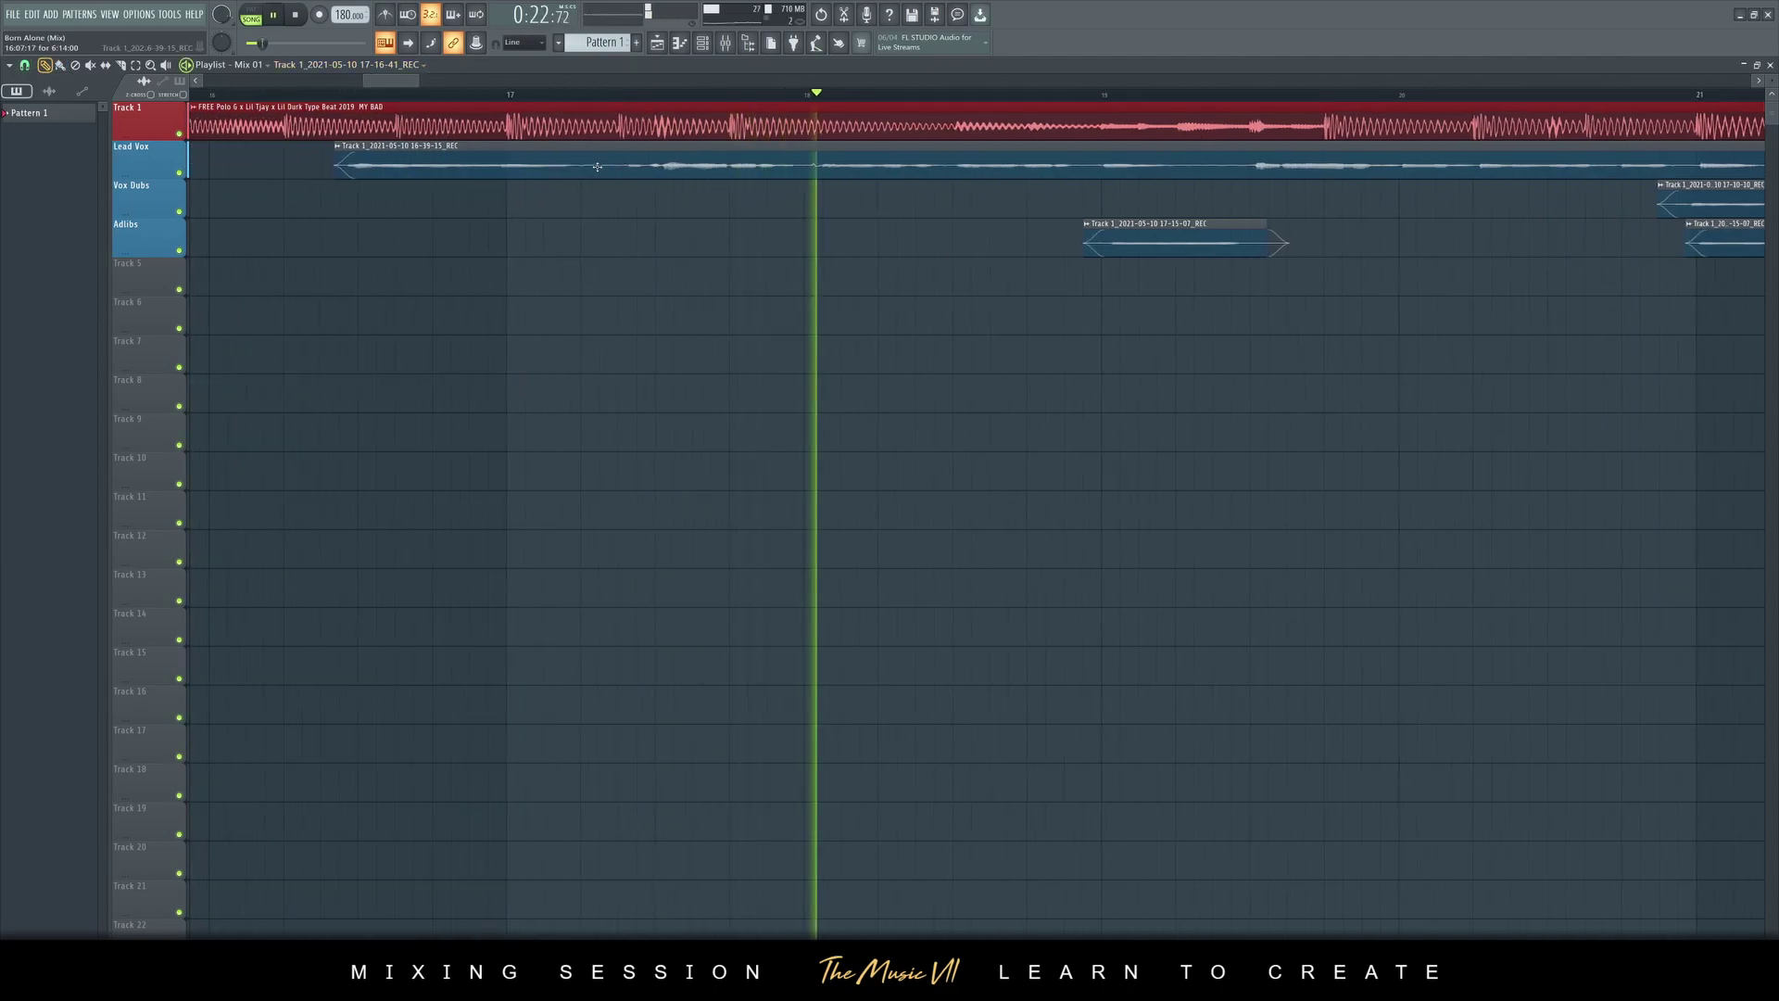
pyautogui.click(121, 66)
pyautogui.click(468, 96)
pyautogui.press('space')
pyautogui.press('space')
# Show the mixer, listen to the opening vocal passage, and select the Lead Vox track to examine its effect chain
pyautogui.click(726, 43)
pyautogui.press('space')
pyautogui.press('space')
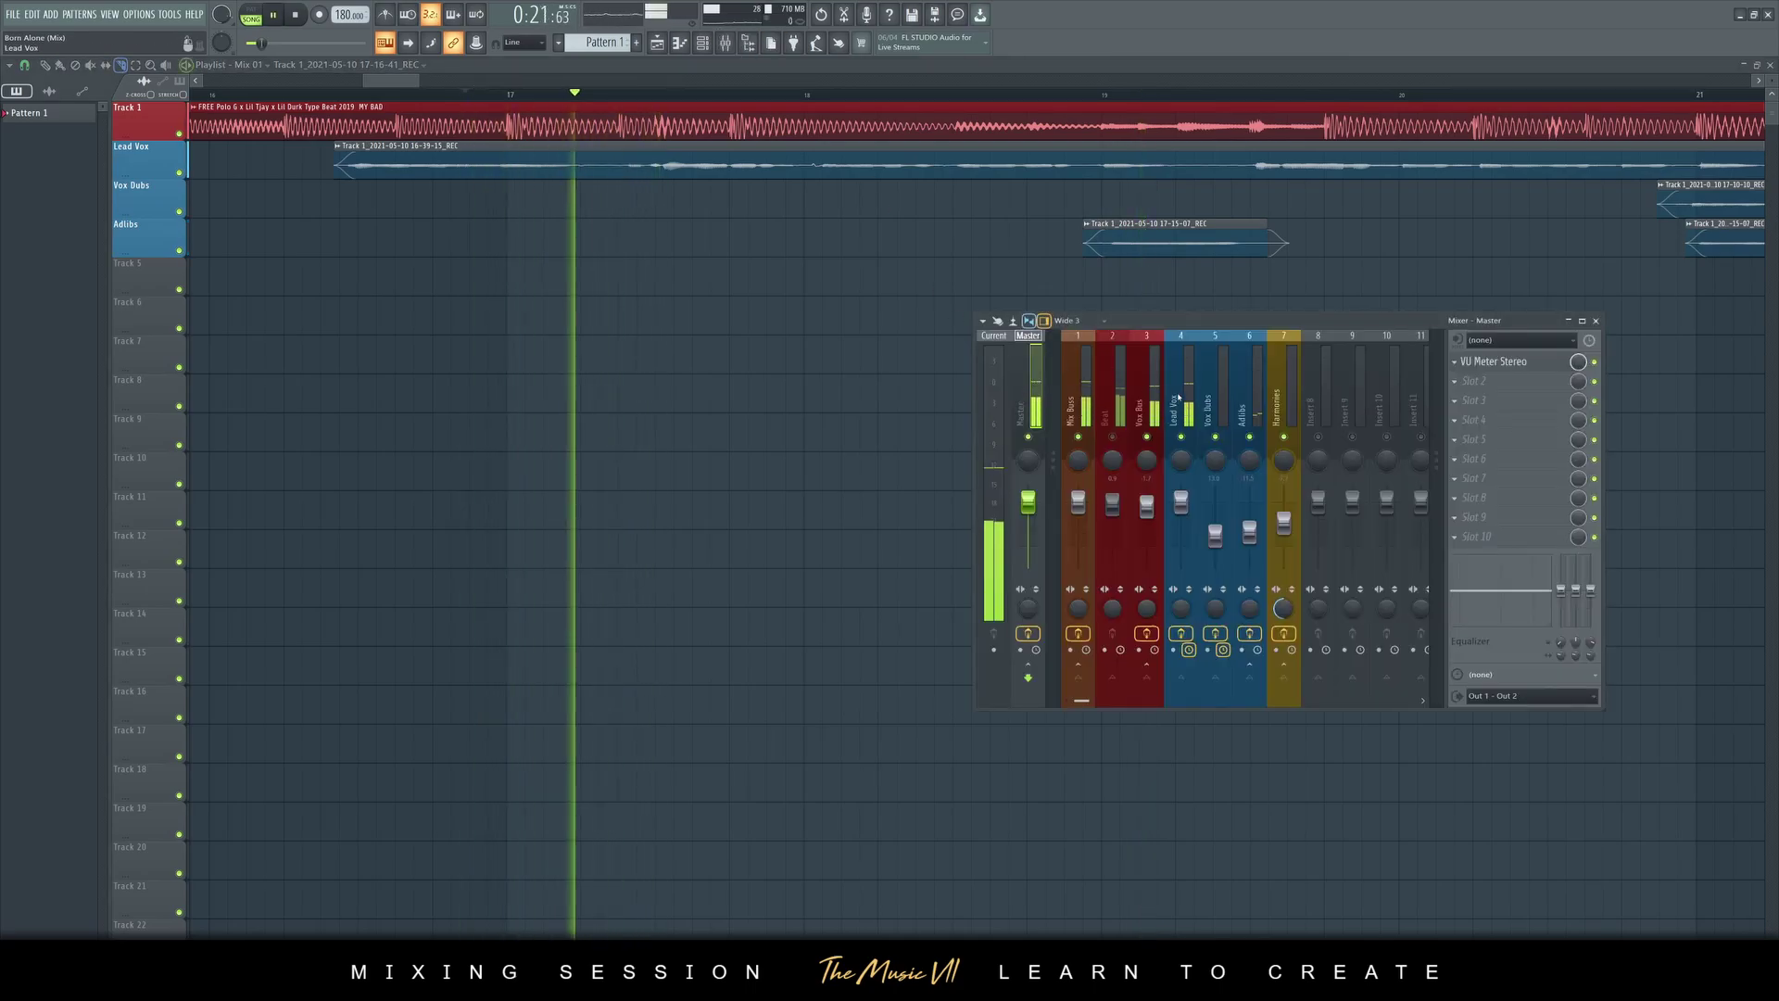
pyautogui.click(1175, 408)
pyautogui.press('space')
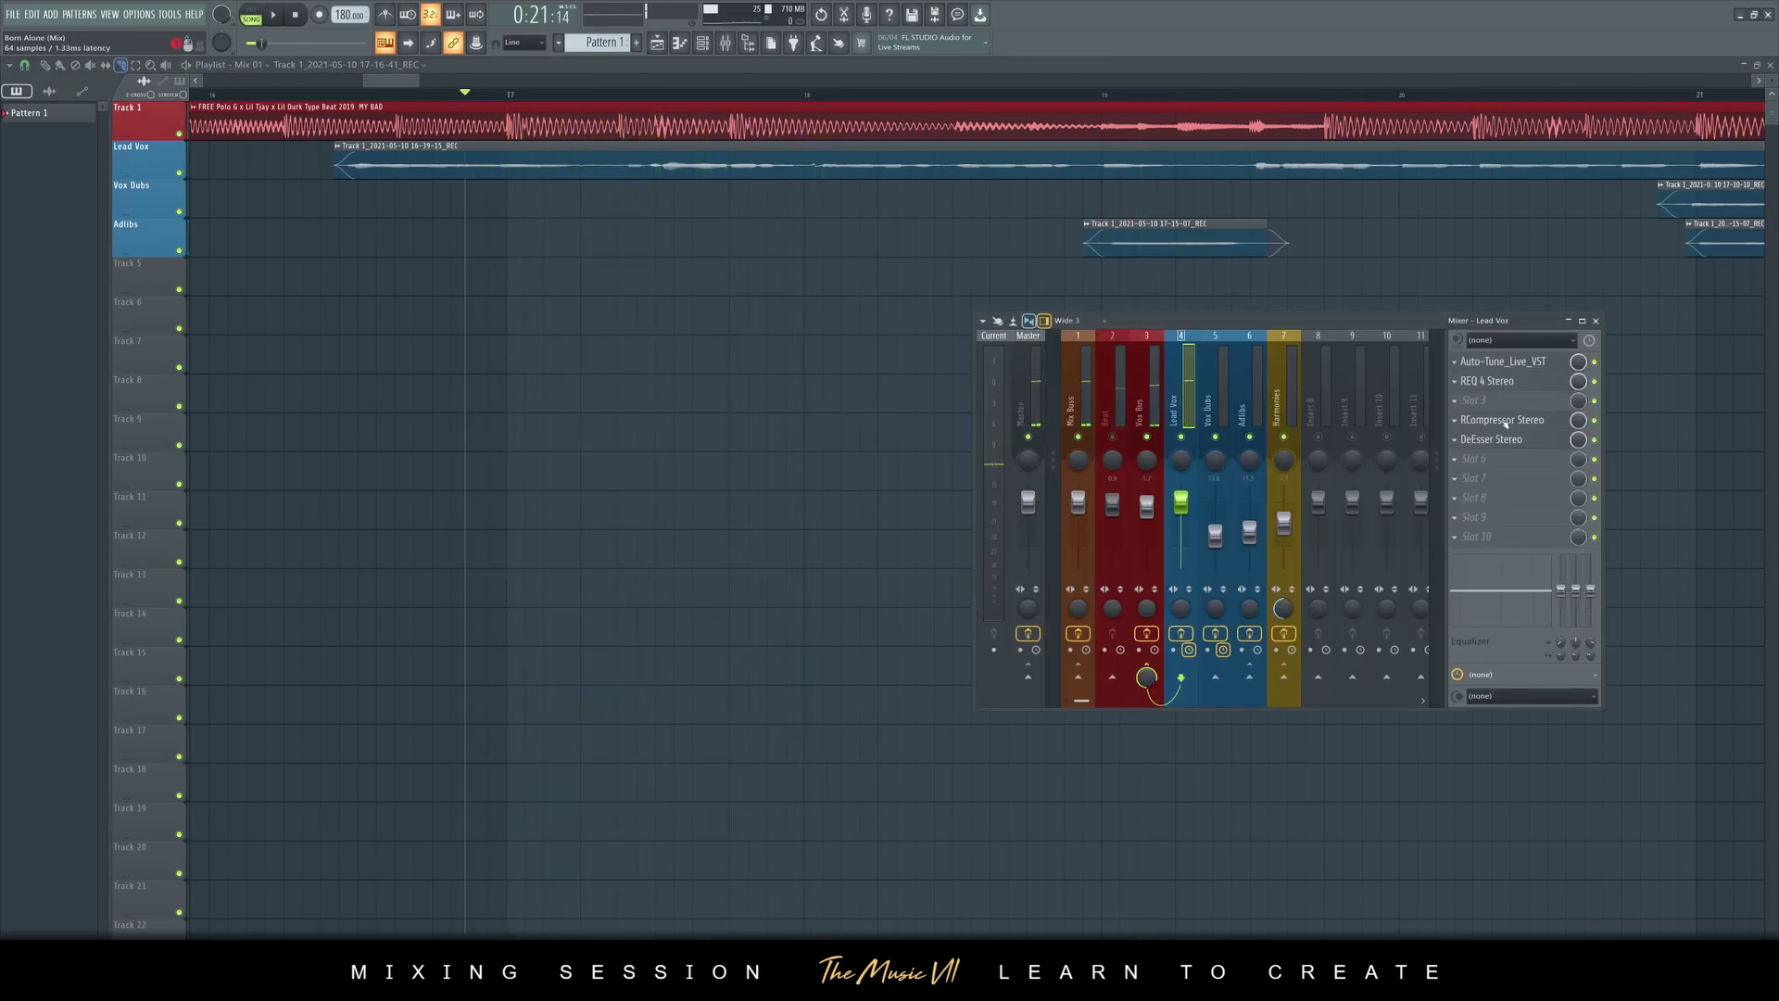
# Insert FabFilter Pro-G x64 in the empty second effect slot of the Lead Vox track and reposition its window
pyautogui.press('space')
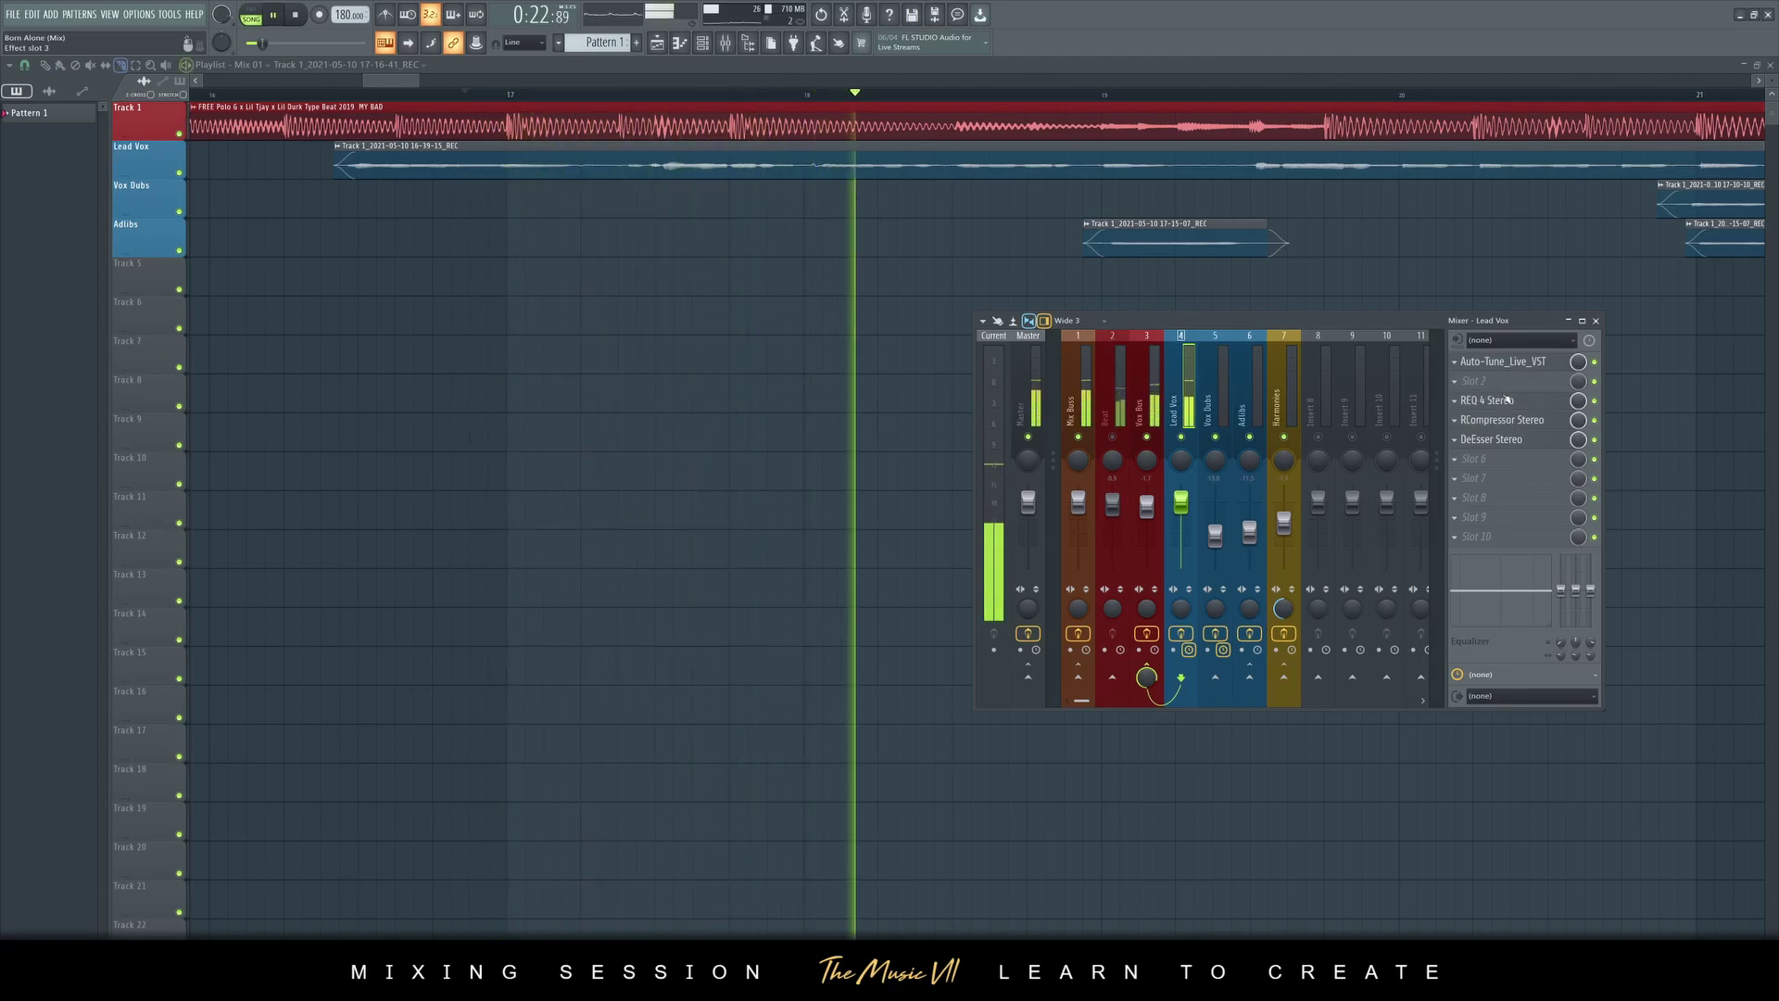
pyautogui.press('space')
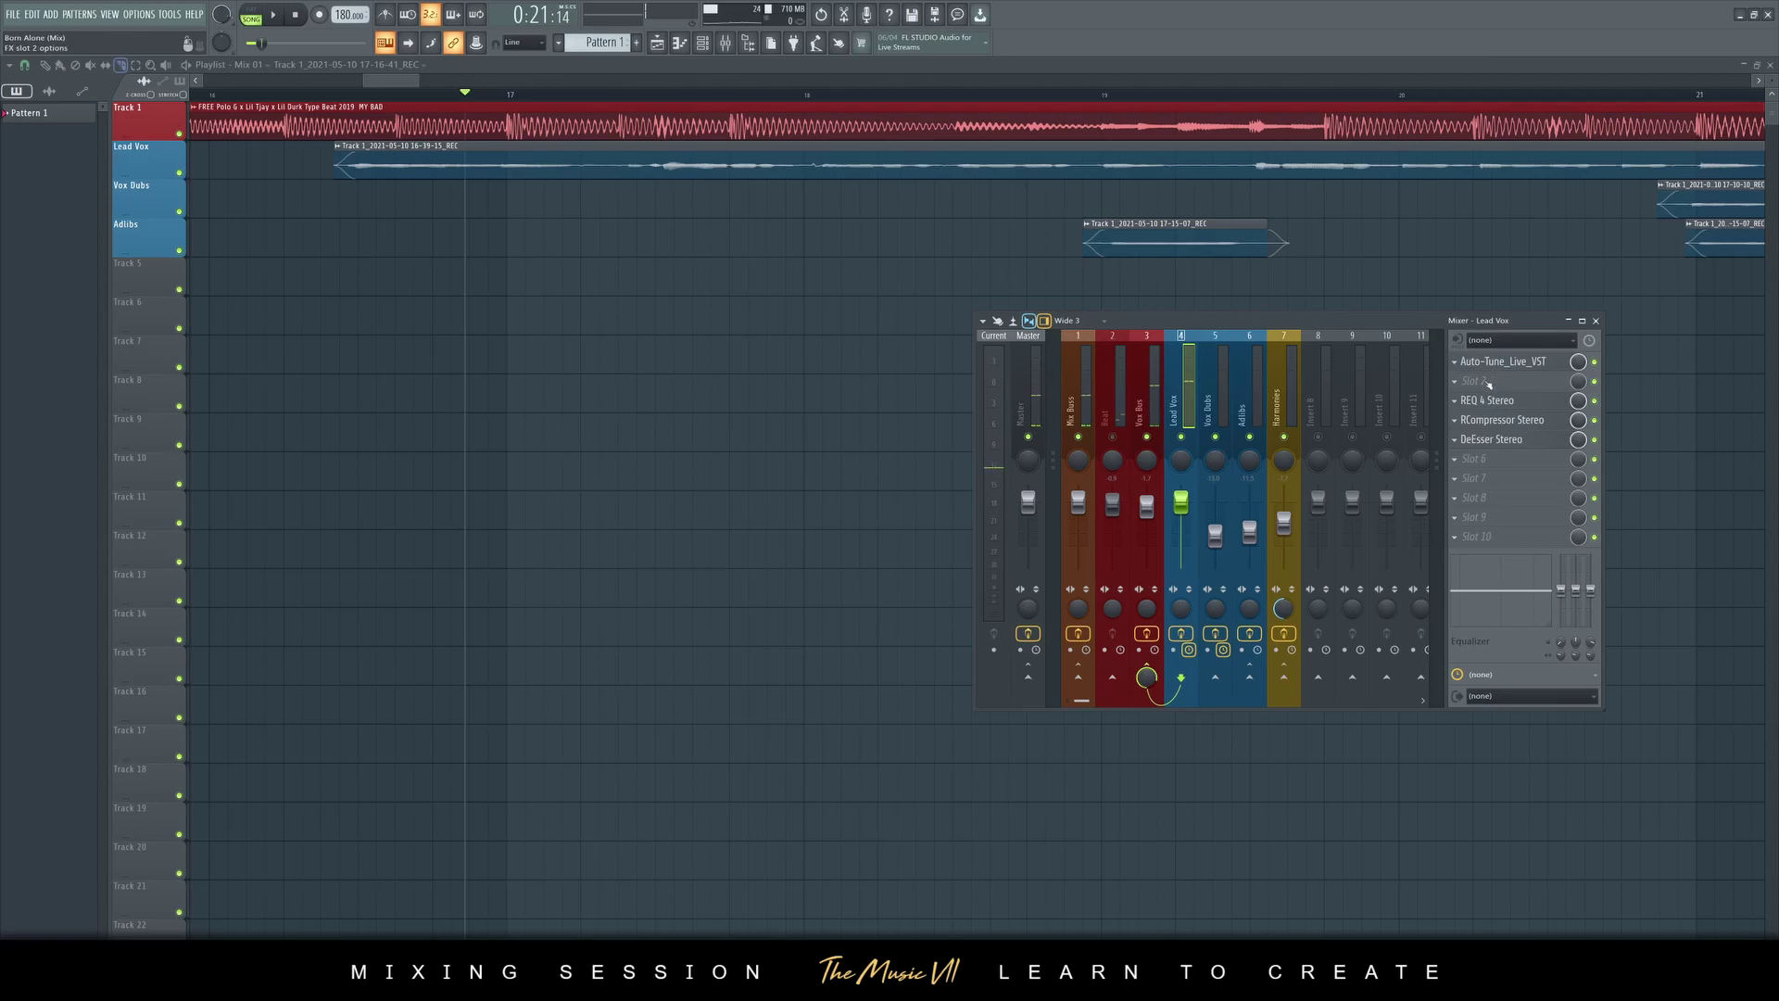
pyautogui.click(1488, 384)
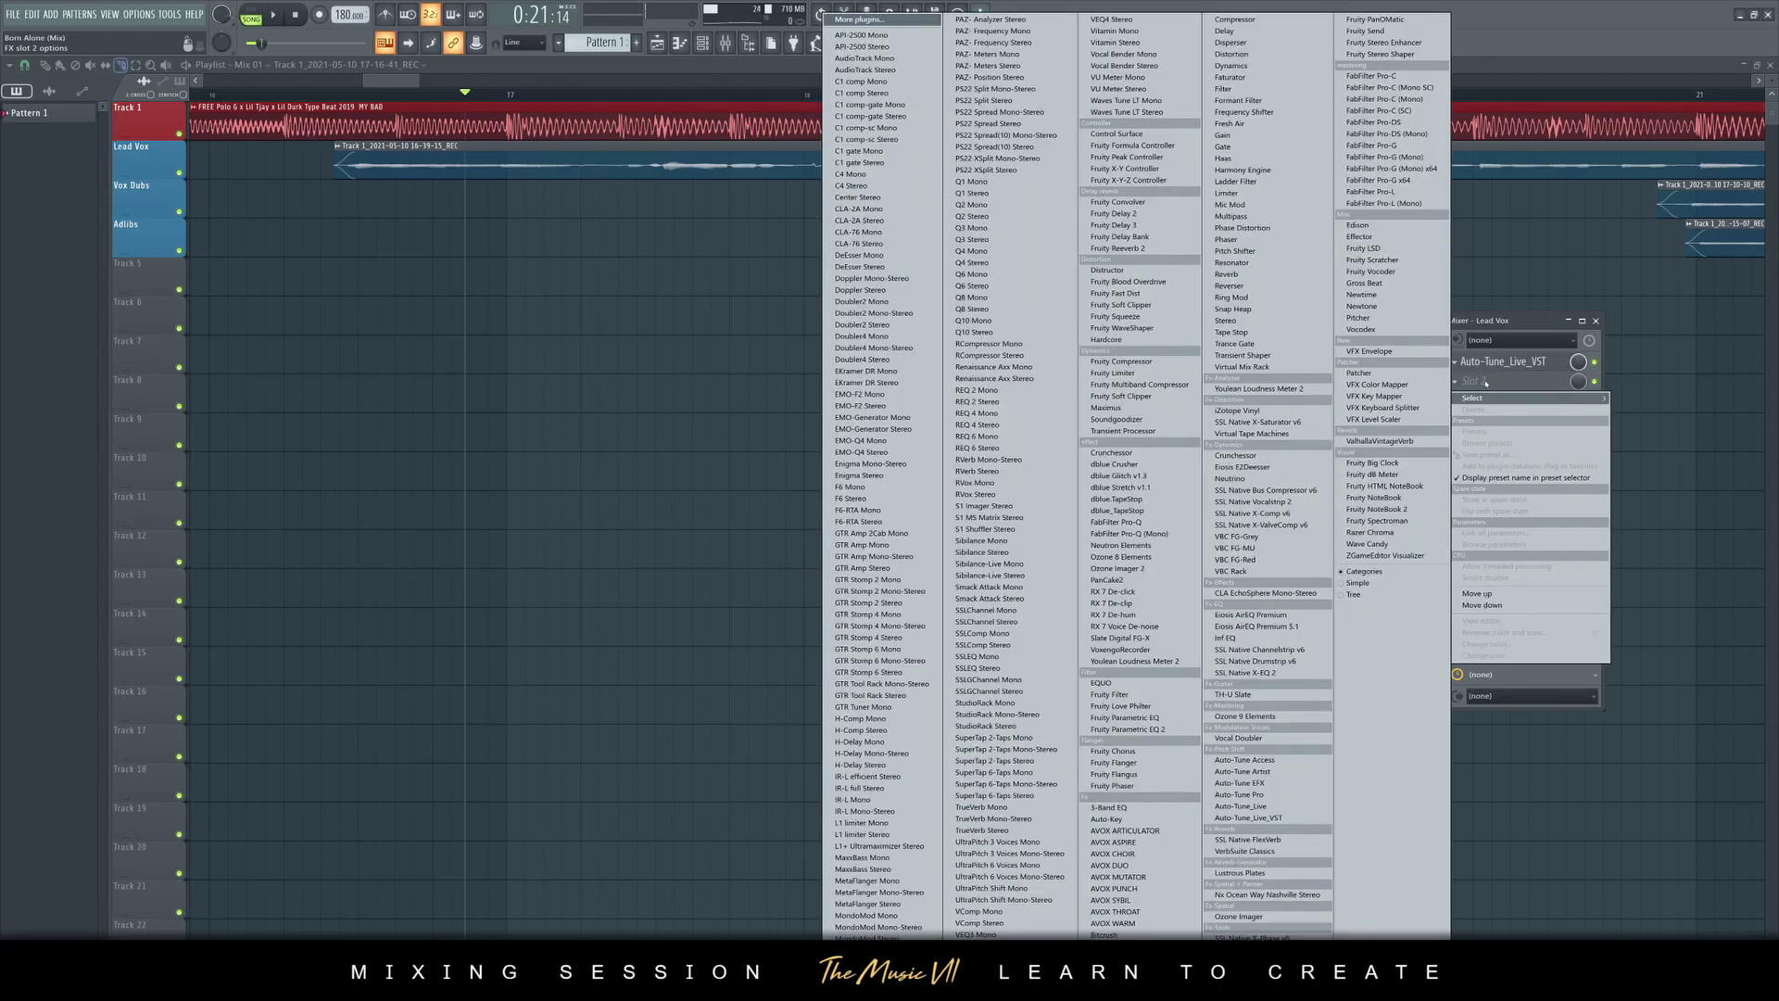
pyautogui.click(1430, 180)
pyautogui.moveTo(278, 181); pyautogui.dragTo(390, 294)
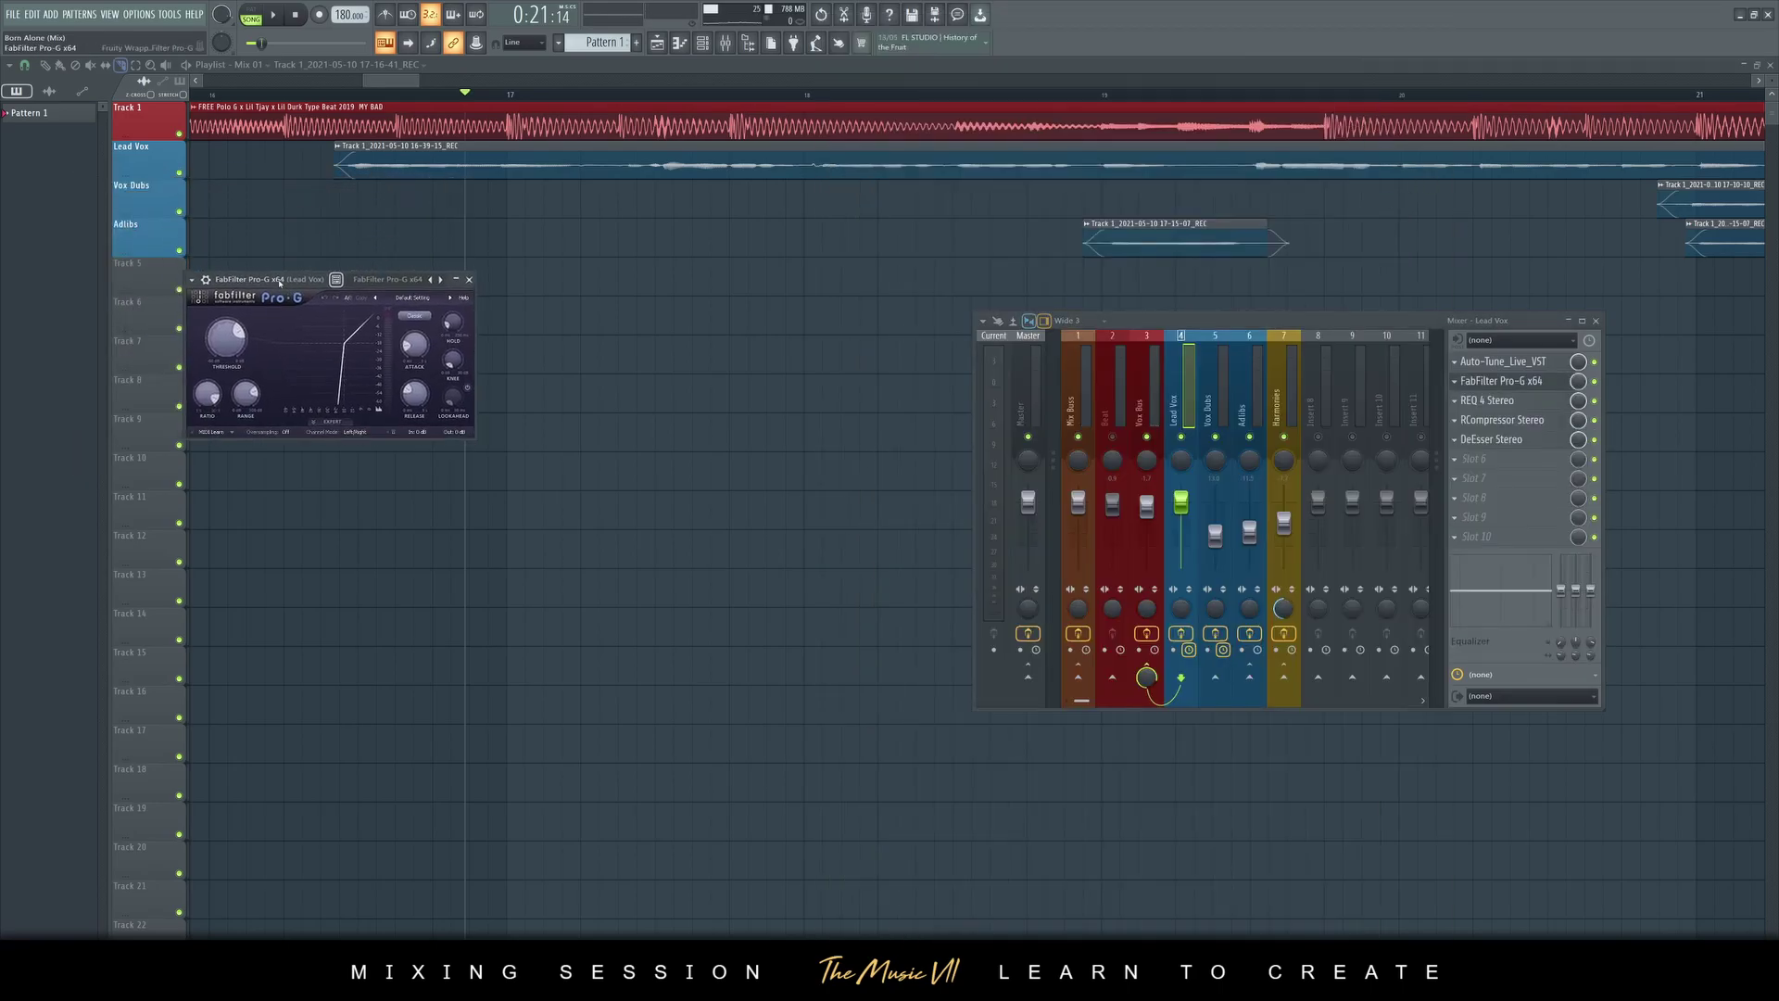
# Adjust the Pro-G gate's threshold by ear while playing the Lead Vox
pyautogui.press('space')
pyautogui.moveTo(236, 372); pyautogui.dragTo(233, 342)
pyautogui.press('space')
pyautogui.press('space')
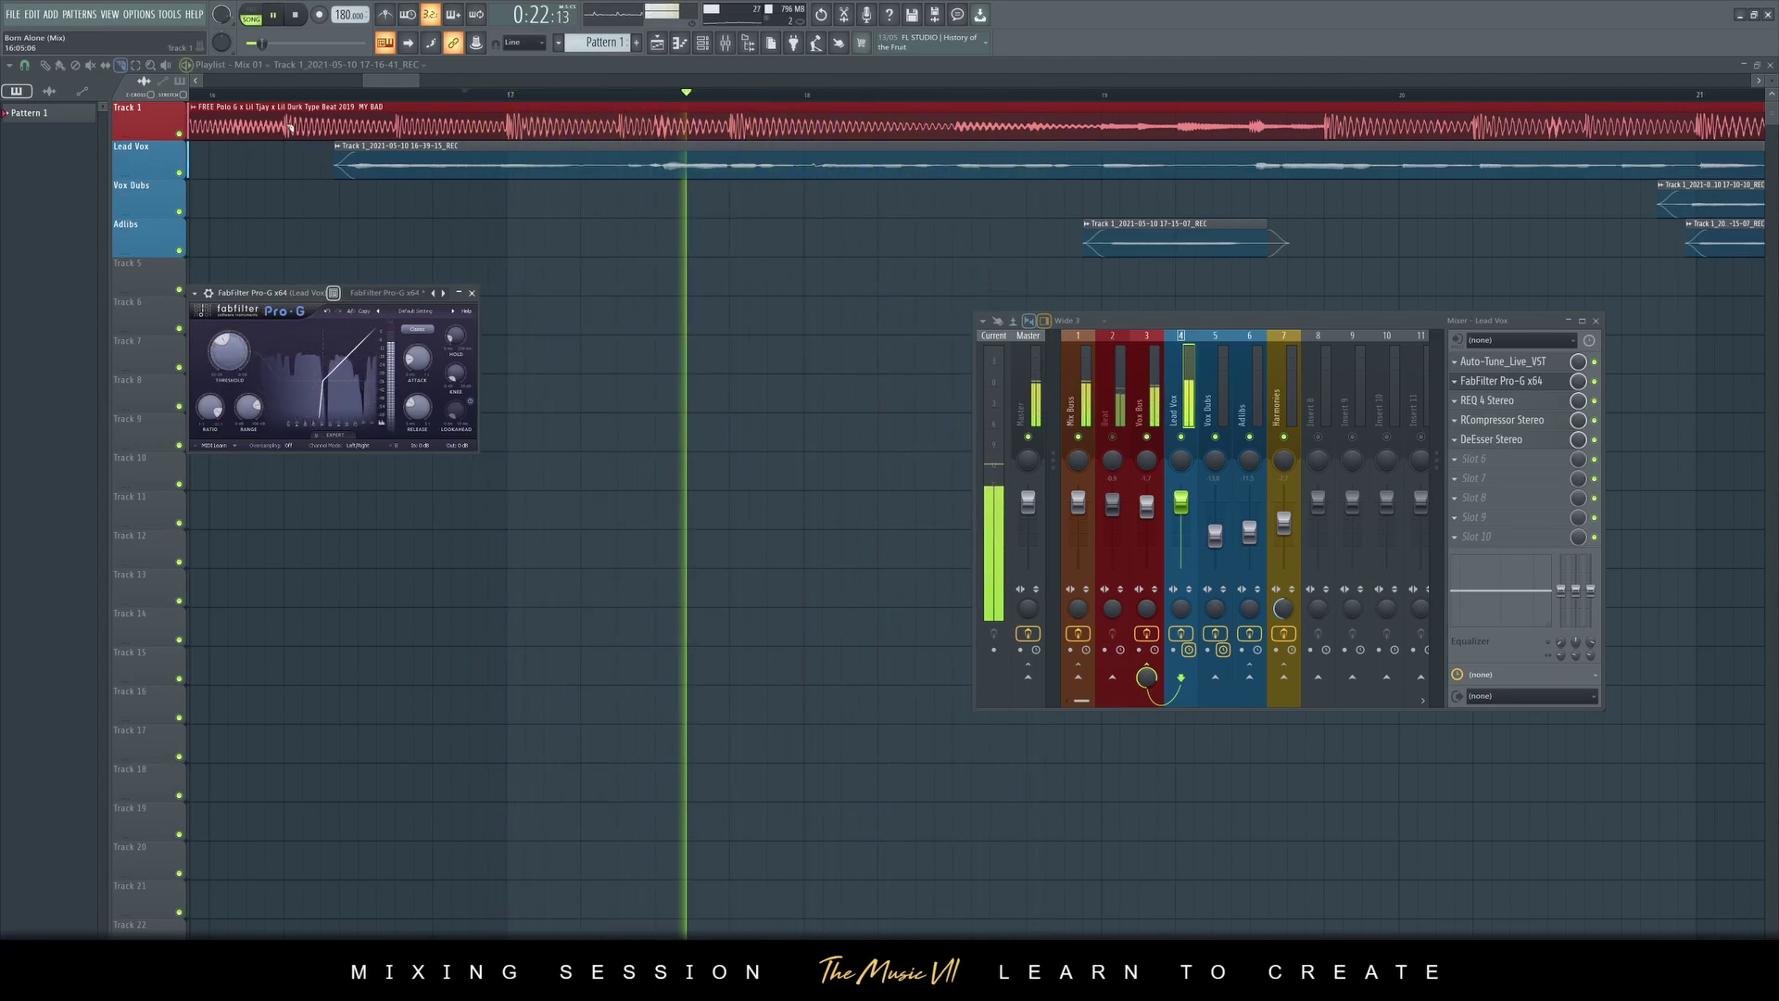
# Detach the Pro-G window and restart playback from just before the first Lead Vox clip
pyautogui.click(195, 293)
pyautogui.click(217, 550)
pyautogui.press('space')
pyautogui.press('space')
pyautogui.click(278, 95)
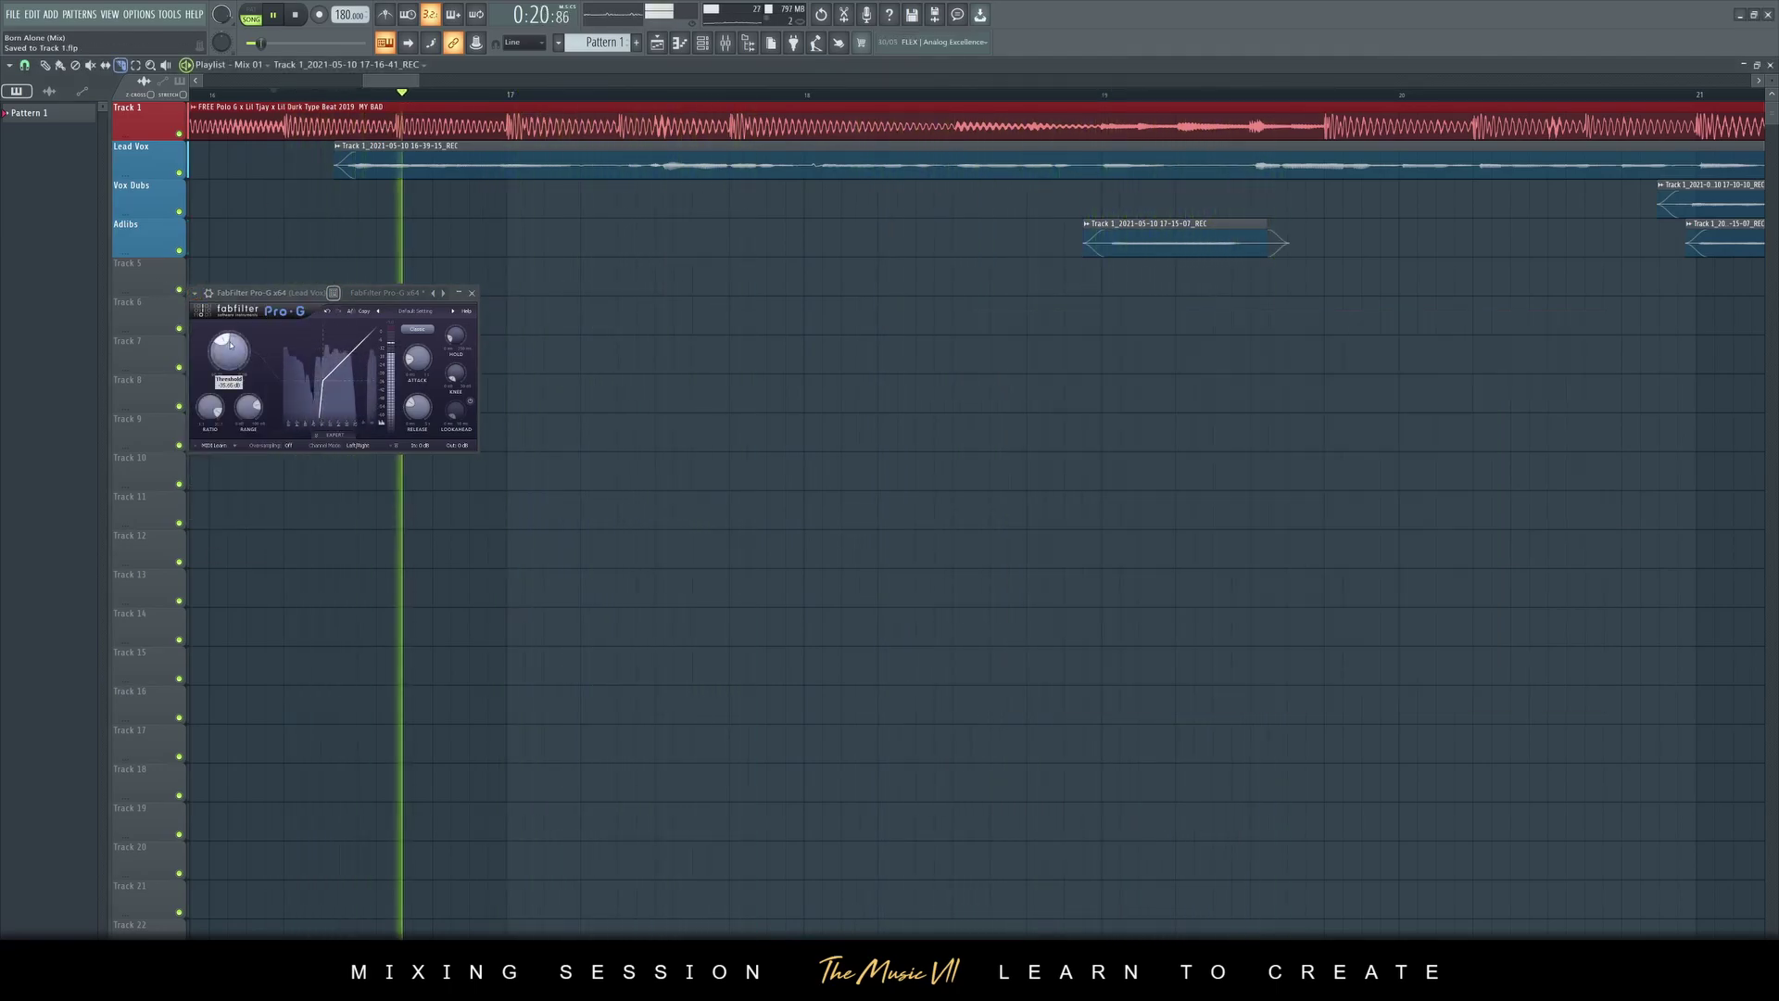
# Adjust the gate's attack, set its release to about 4.73 ms while listening, and close the plugin
pyautogui.moveTo(417, 360); pyautogui.dragTo(416, 372)
pyautogui.press('space')
pyautogui.press('space')
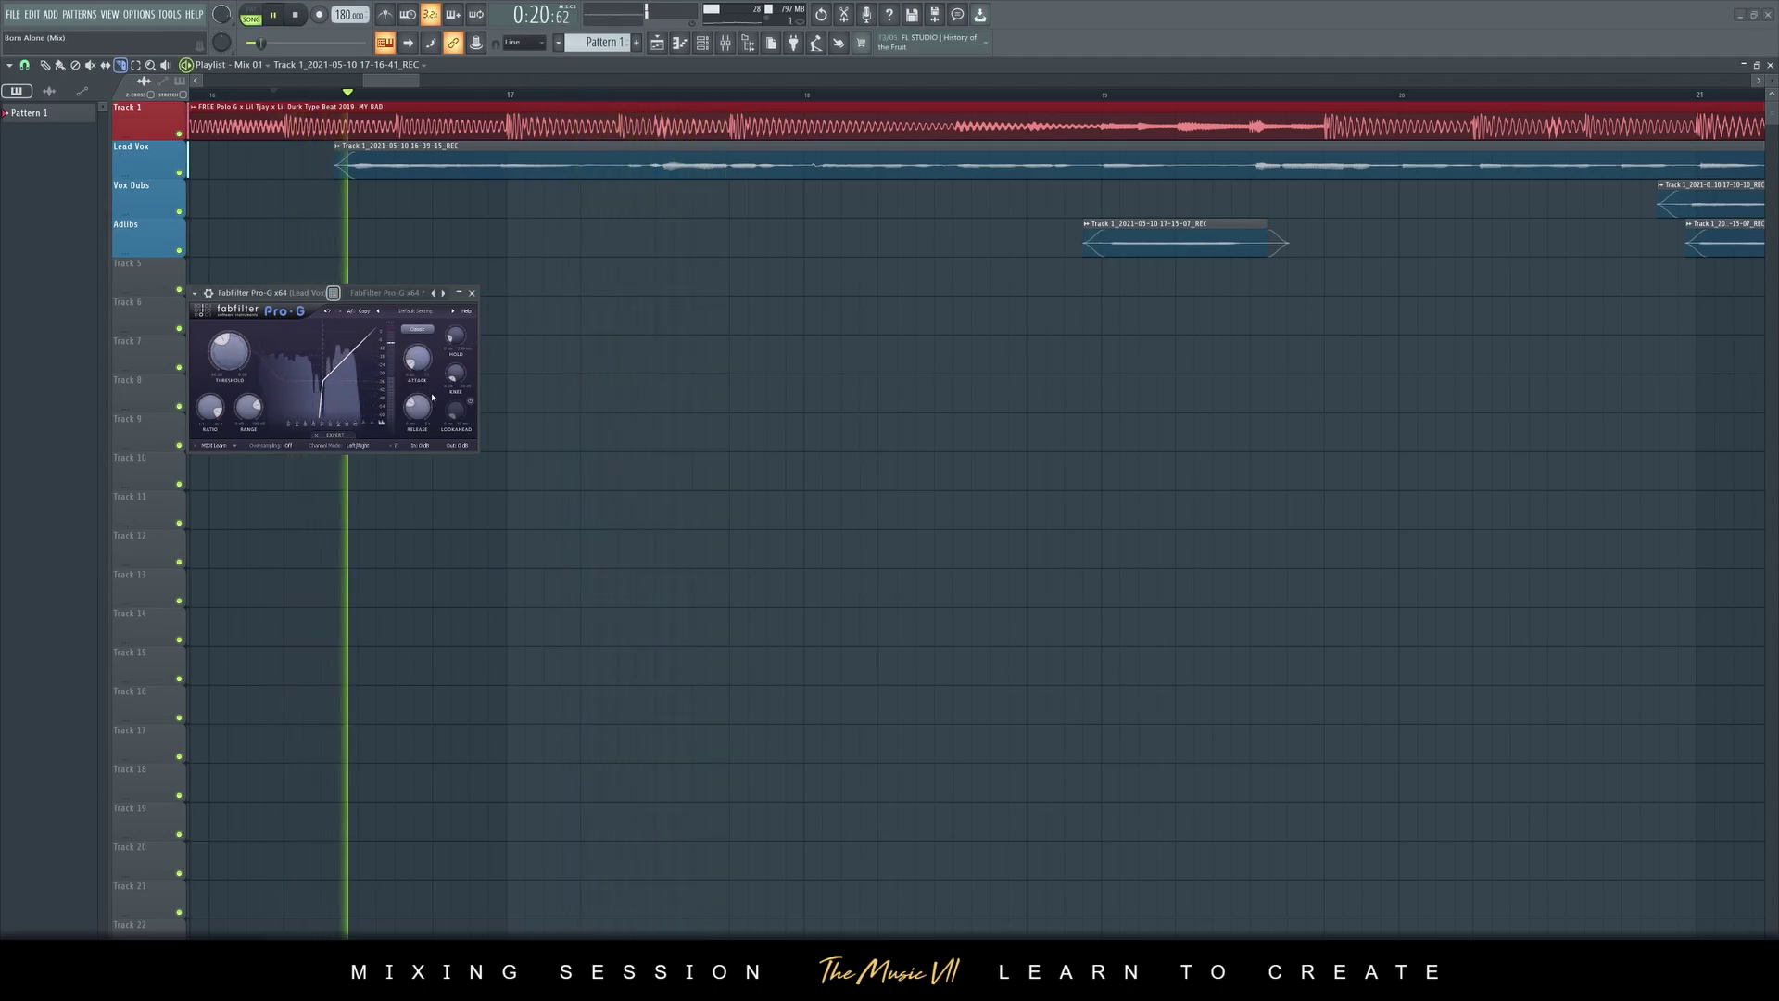
pyautogui.press('space')
pyautogui.press('space')
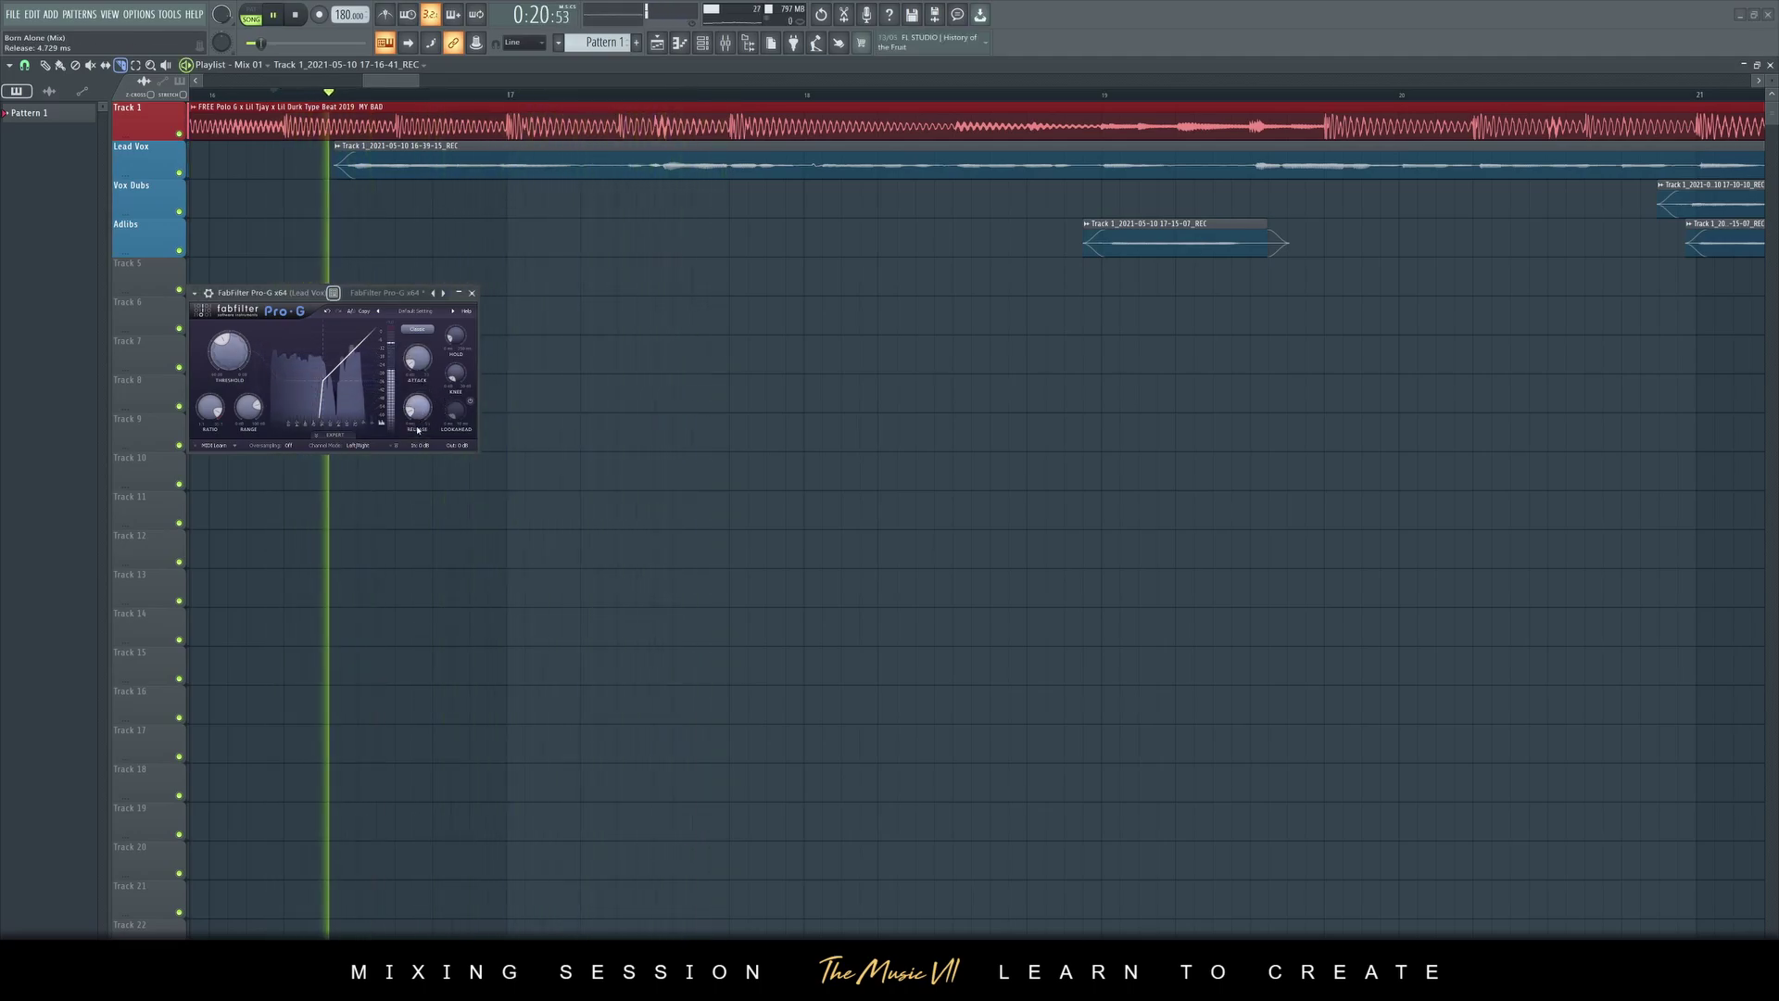
pyautogui.click(473, 294)
# Slice the Lead Vox clip at two points shortly after bar 17
pyautogui.press('F9')
pyautogui.press('space')
pyautogui.press('space')
pyautogui.scroll(2, 439, 218)
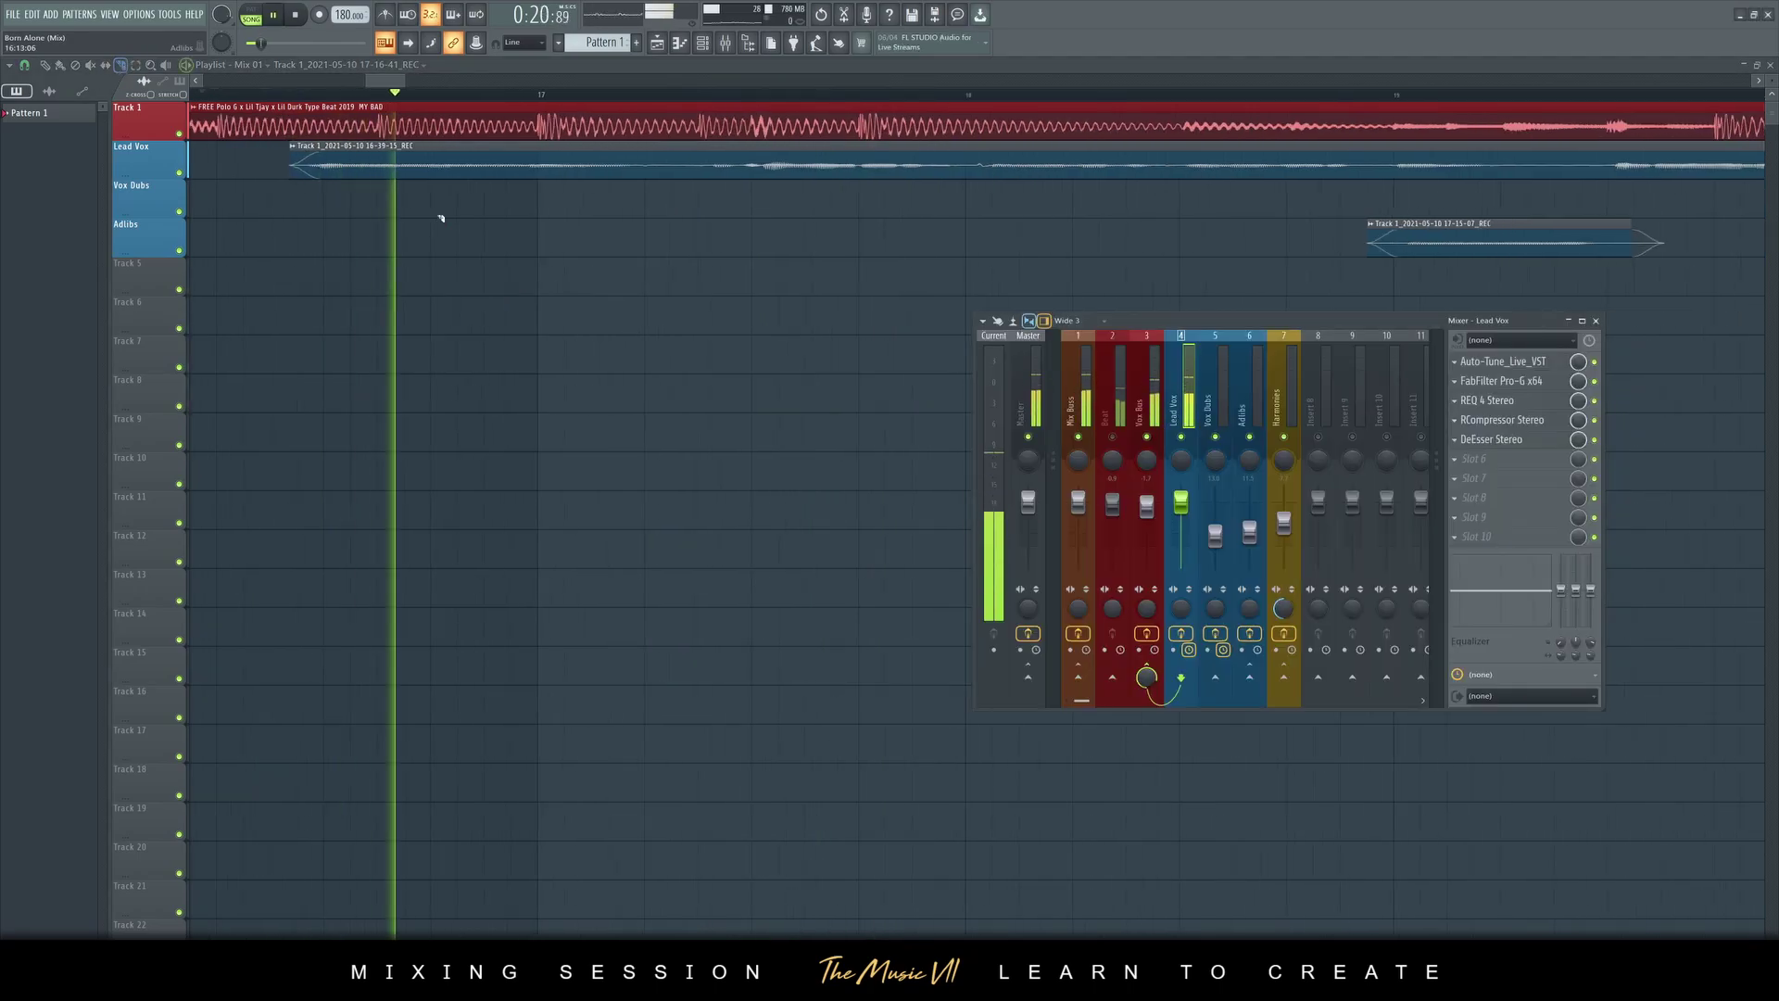
pyautogui.click(659, 171)
pyautogui.click(705, 177)
pyautogui.press('space')
pyautogui.press('space')
# Delete the short Lead Vox section between the cuts after bar 17, shorten the preceding piece's end, and replay the edit
pyautogui.click(45, 65)
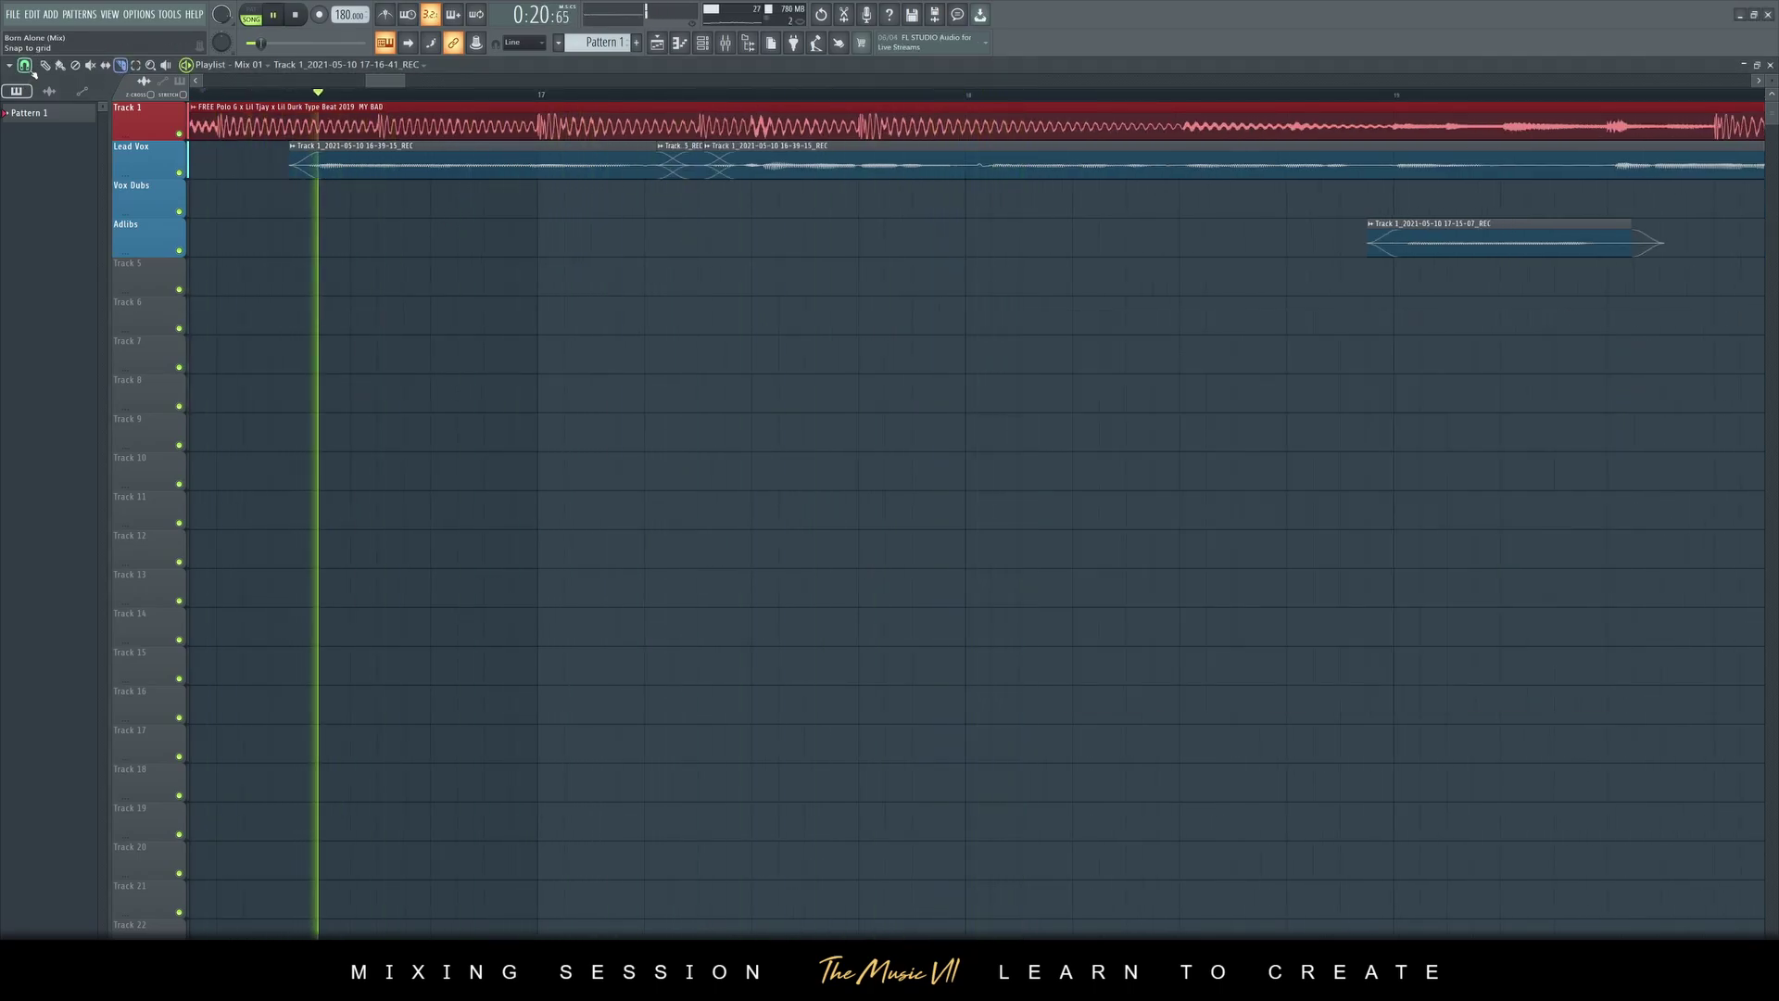
pyautogui.press('space')
pyautogui.press('space')
pyautogui.rightClick(684, 169)
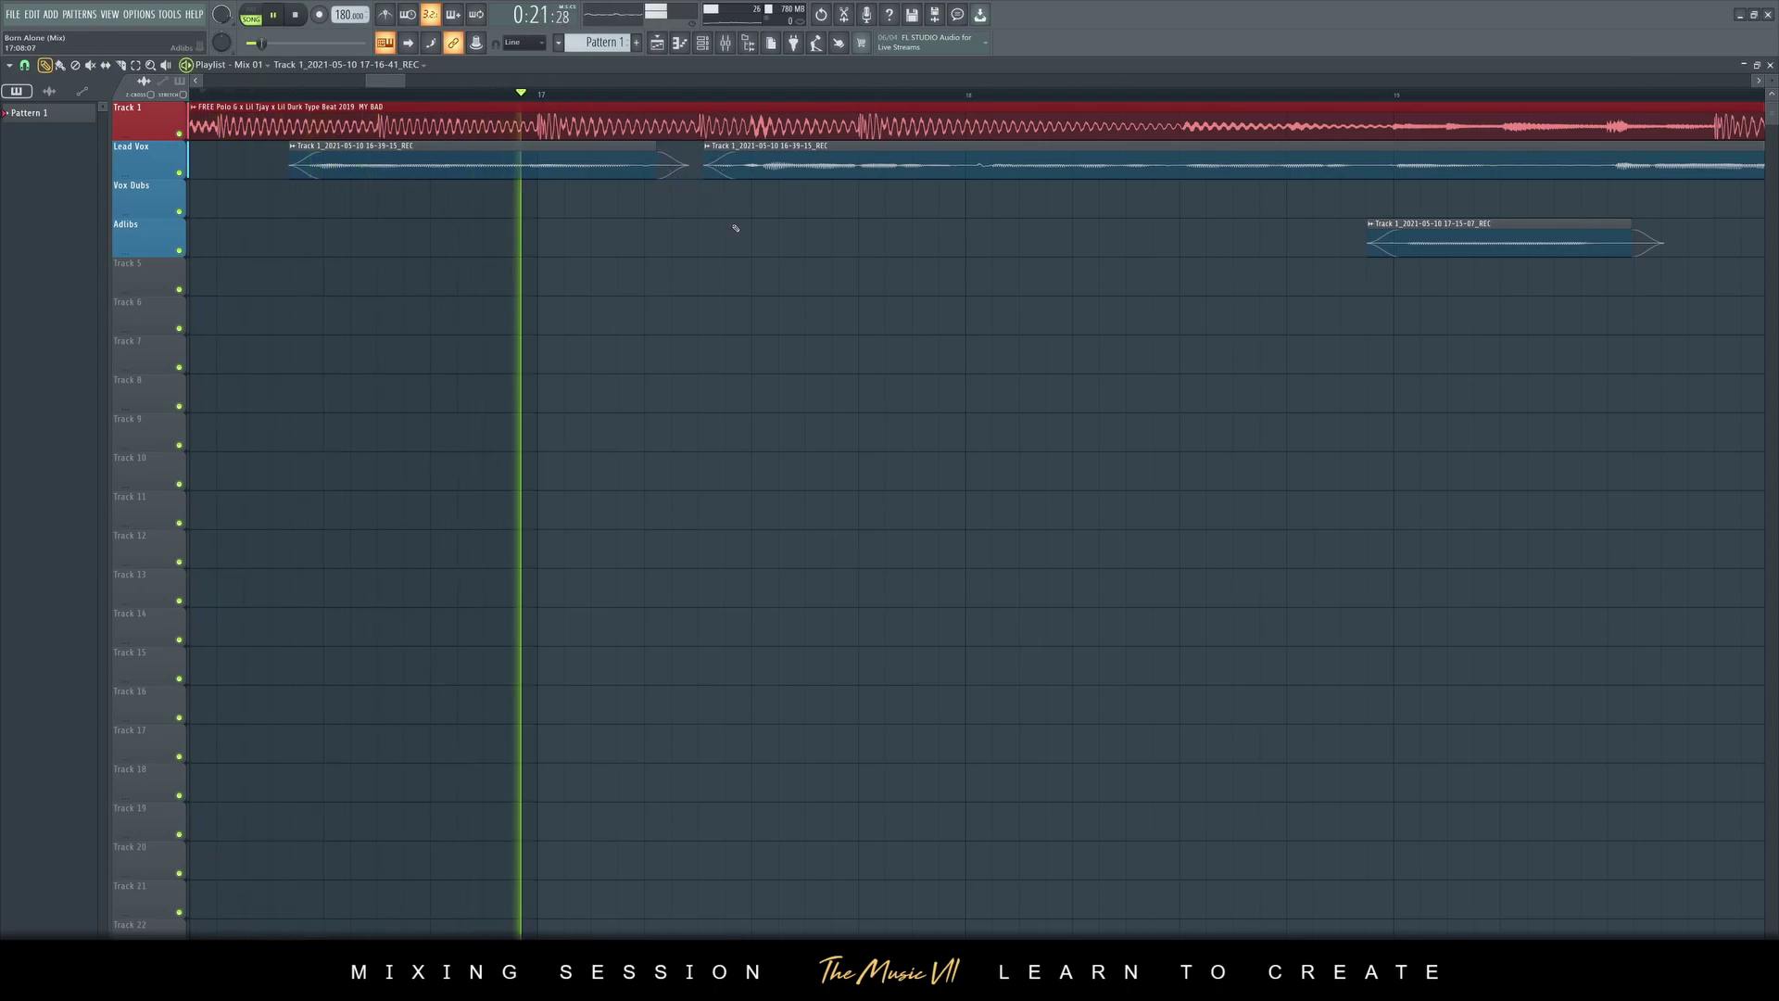
pyautogui.moveTo(707, 171)
pyautogui.mouseDown()
pyautogui.moveTo(677, 170)
pyautogui.moveTo(725, 169)
pyautogui.moveTo(641, 173)
pyautogui.mouseUp()
pyautogui.press('space')
pyautogui.press('space')
pyautogui.press('space')
pyautogui.press('space')
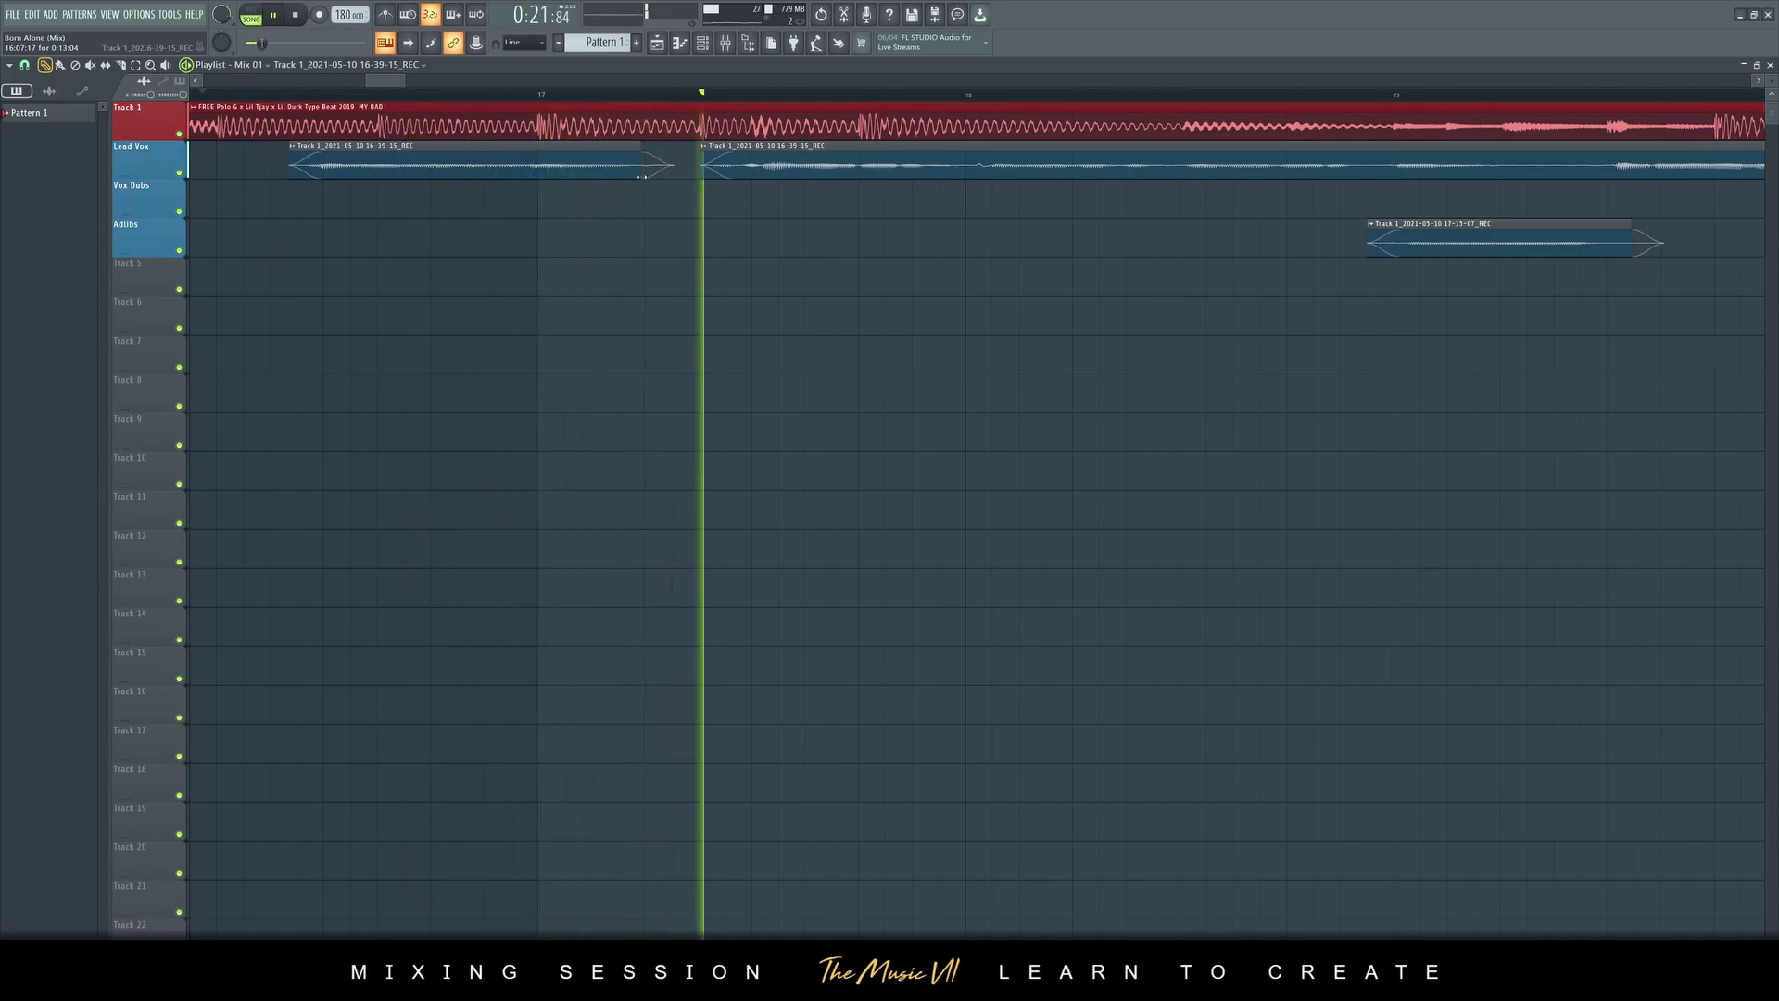
# Save the project
pyautogui.scroll(-1, 639, 225)
pyautogui.moveTo(385, 81); pyautogui.dragTo(432, 80)
pyautogui.hotkey('ctrl', 's')
# Slice the Lead Vox clip at two points shortly after bar 21 and delete the section between the cuts
pyautogui.click(260, 94)
pyautogui.click(122, 66)
pyautogui.click(260, 93)
pyautogui.click(452, 159)
pyautogui.click(519, 162)
pyautogui.press('space')
pyautogui.press('space')
pyautogui.click(44, 65)
pyautogui.press('space')
pyautogui.press('space')
pyautogui.rightClick(466, 166)
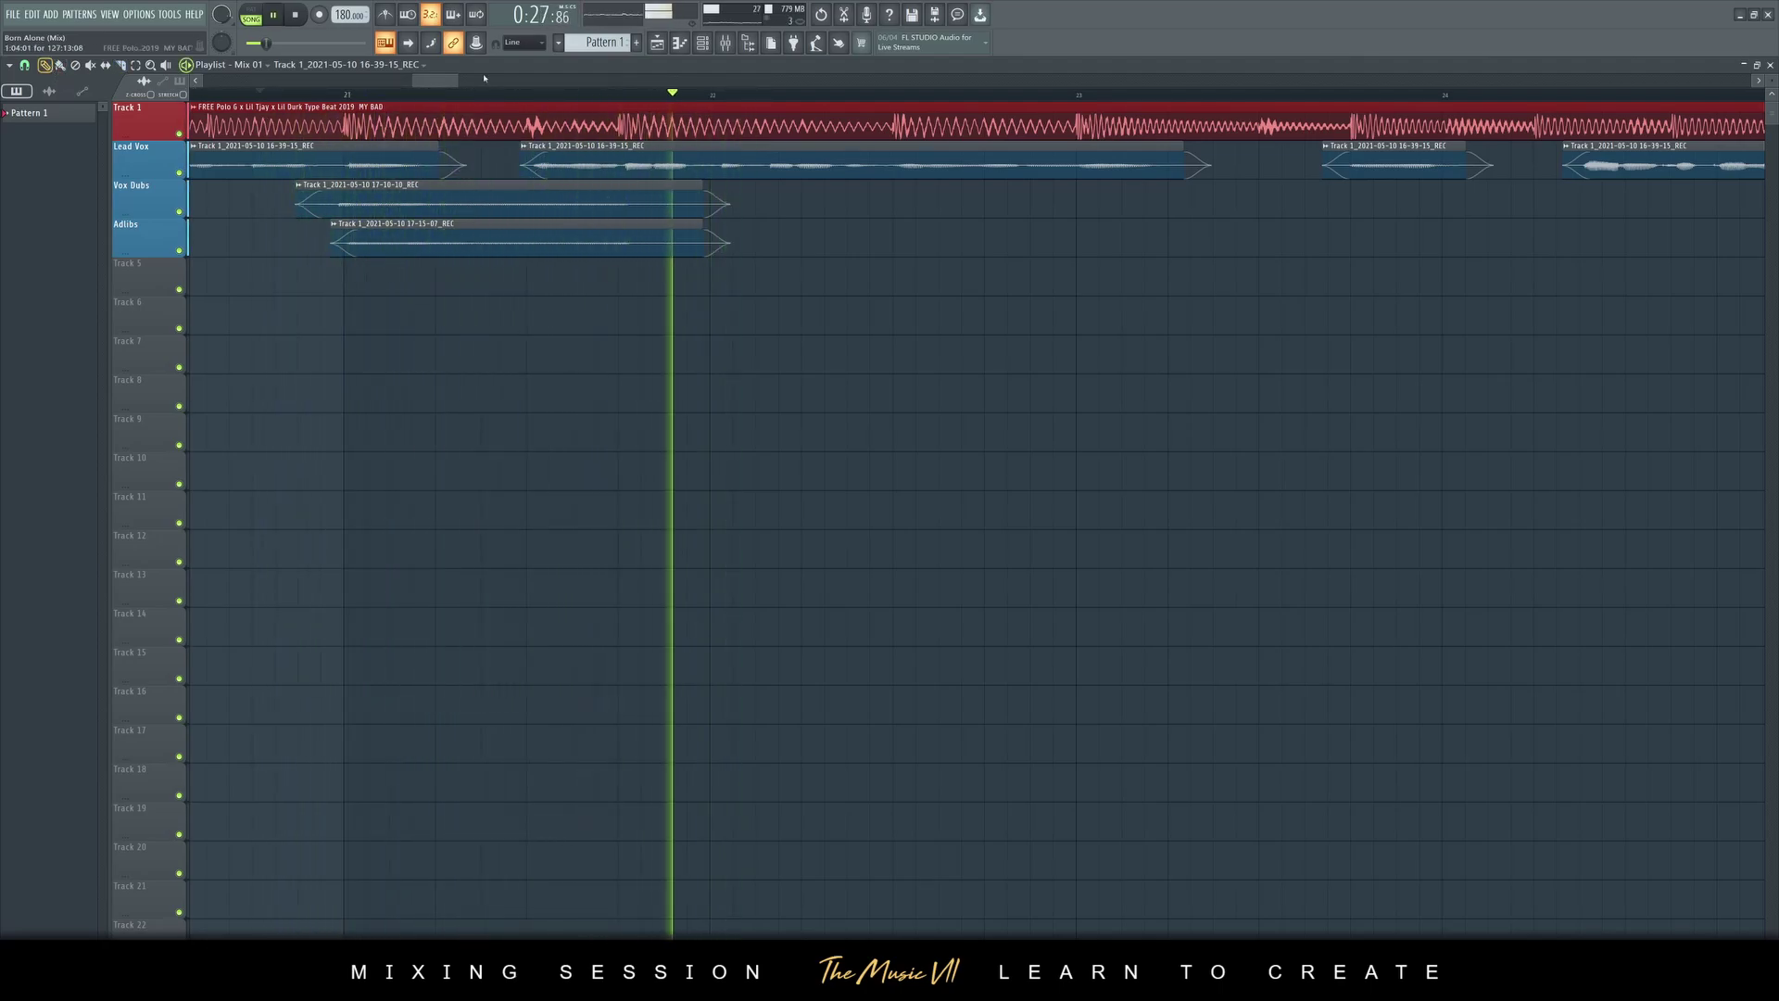
# Play the passage before bar 28 and slice the Lead Vox clip at two points shortly after that bar
pyautogui.moveTo(426, 81); pyautogui.dragTo(432, 80)
pyautogui.moveTo(442, 83); pyautogui.dragTo(491, 86)
pyautogui.click(278, 93)
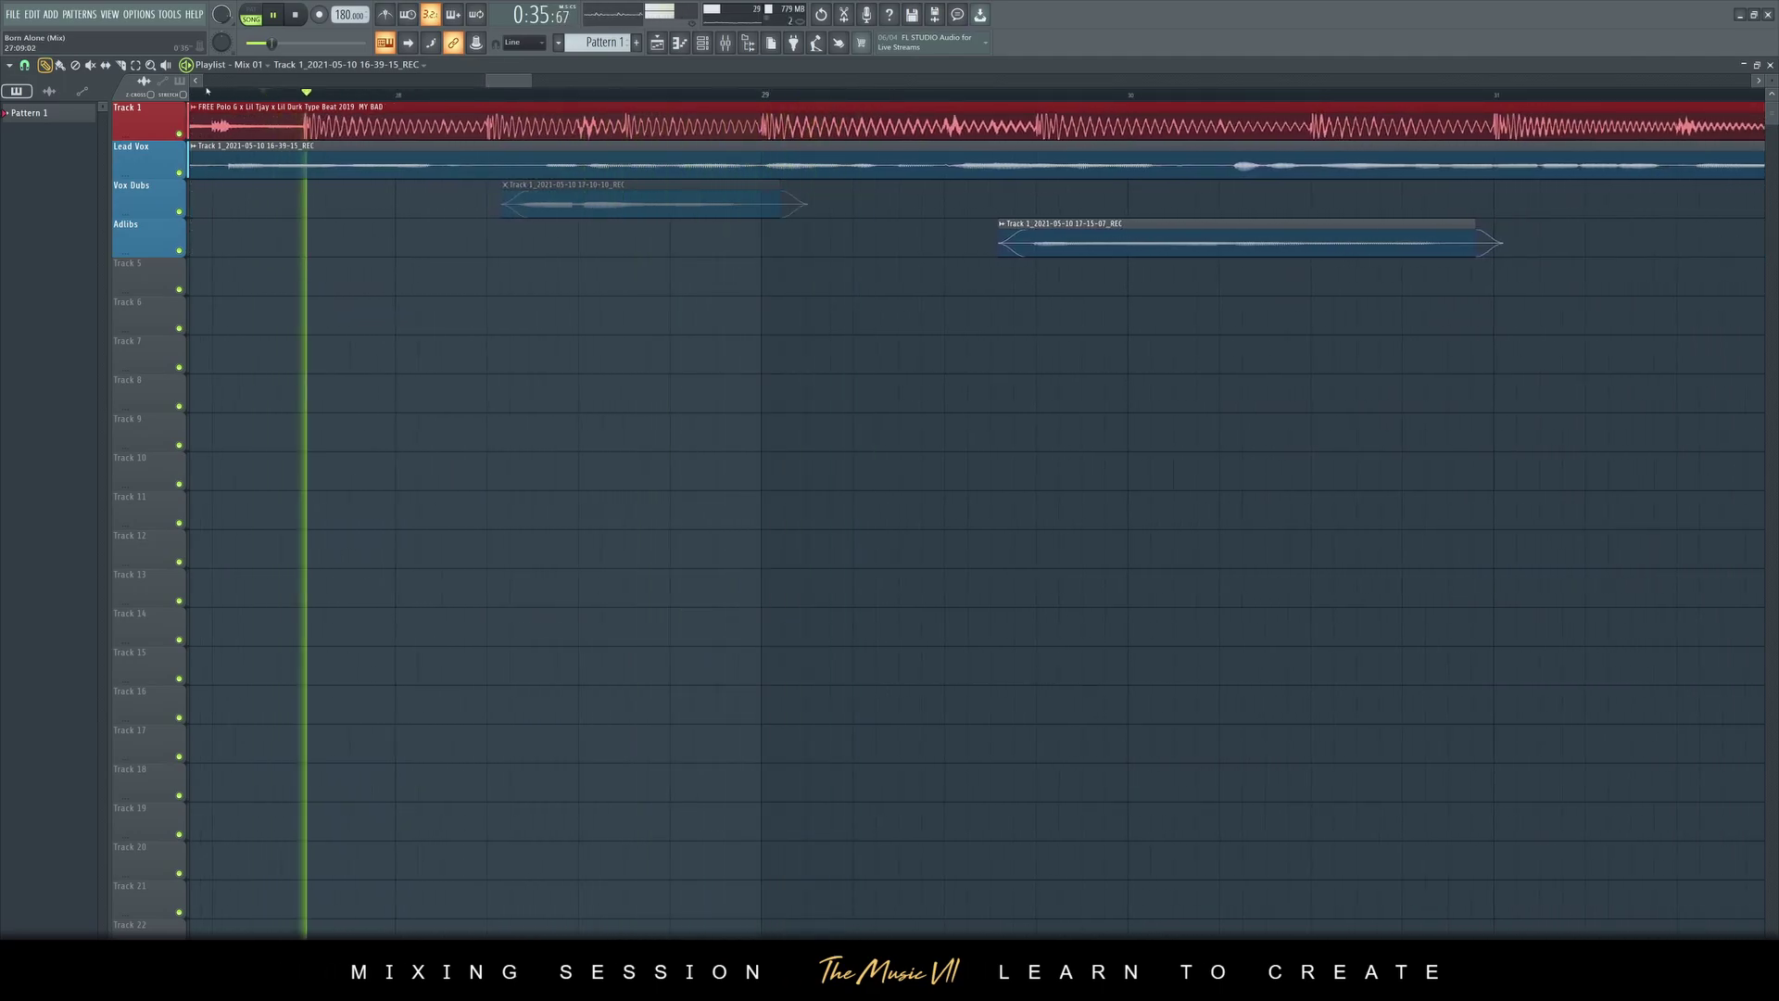
pyautogui.click(269, 93)
pyautogui.press('c')
pyautogui.moveTo(470, 170); pyautogui.dragTo(548, 169)
pyautogui.press('space')
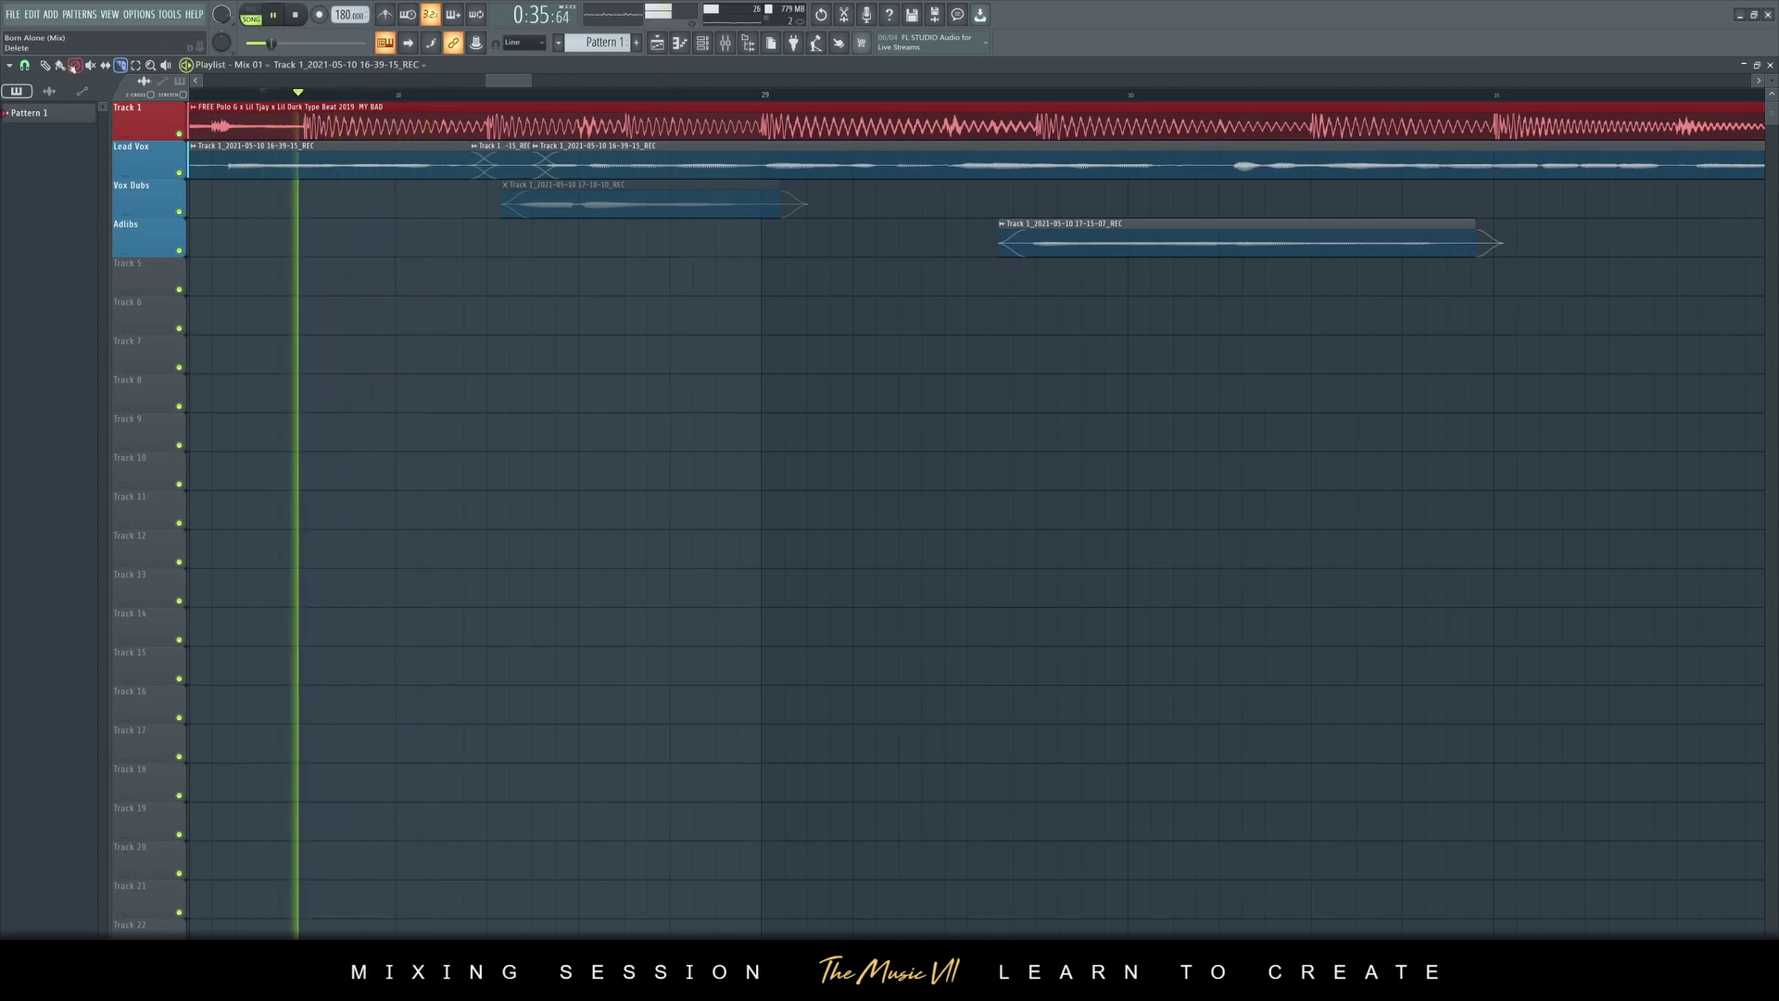
# Delete the Lead Vox section between the cuts after bar 28 and shorten the end of the preceding piece
pyautogui.click(45, 66)
pyautogui.rightClick(505, 168)
pyautogui.press('space')
pyautogui.press('space')
pyautogui.moveTo(474, 174); pyautogui.dragTo(451, 175)
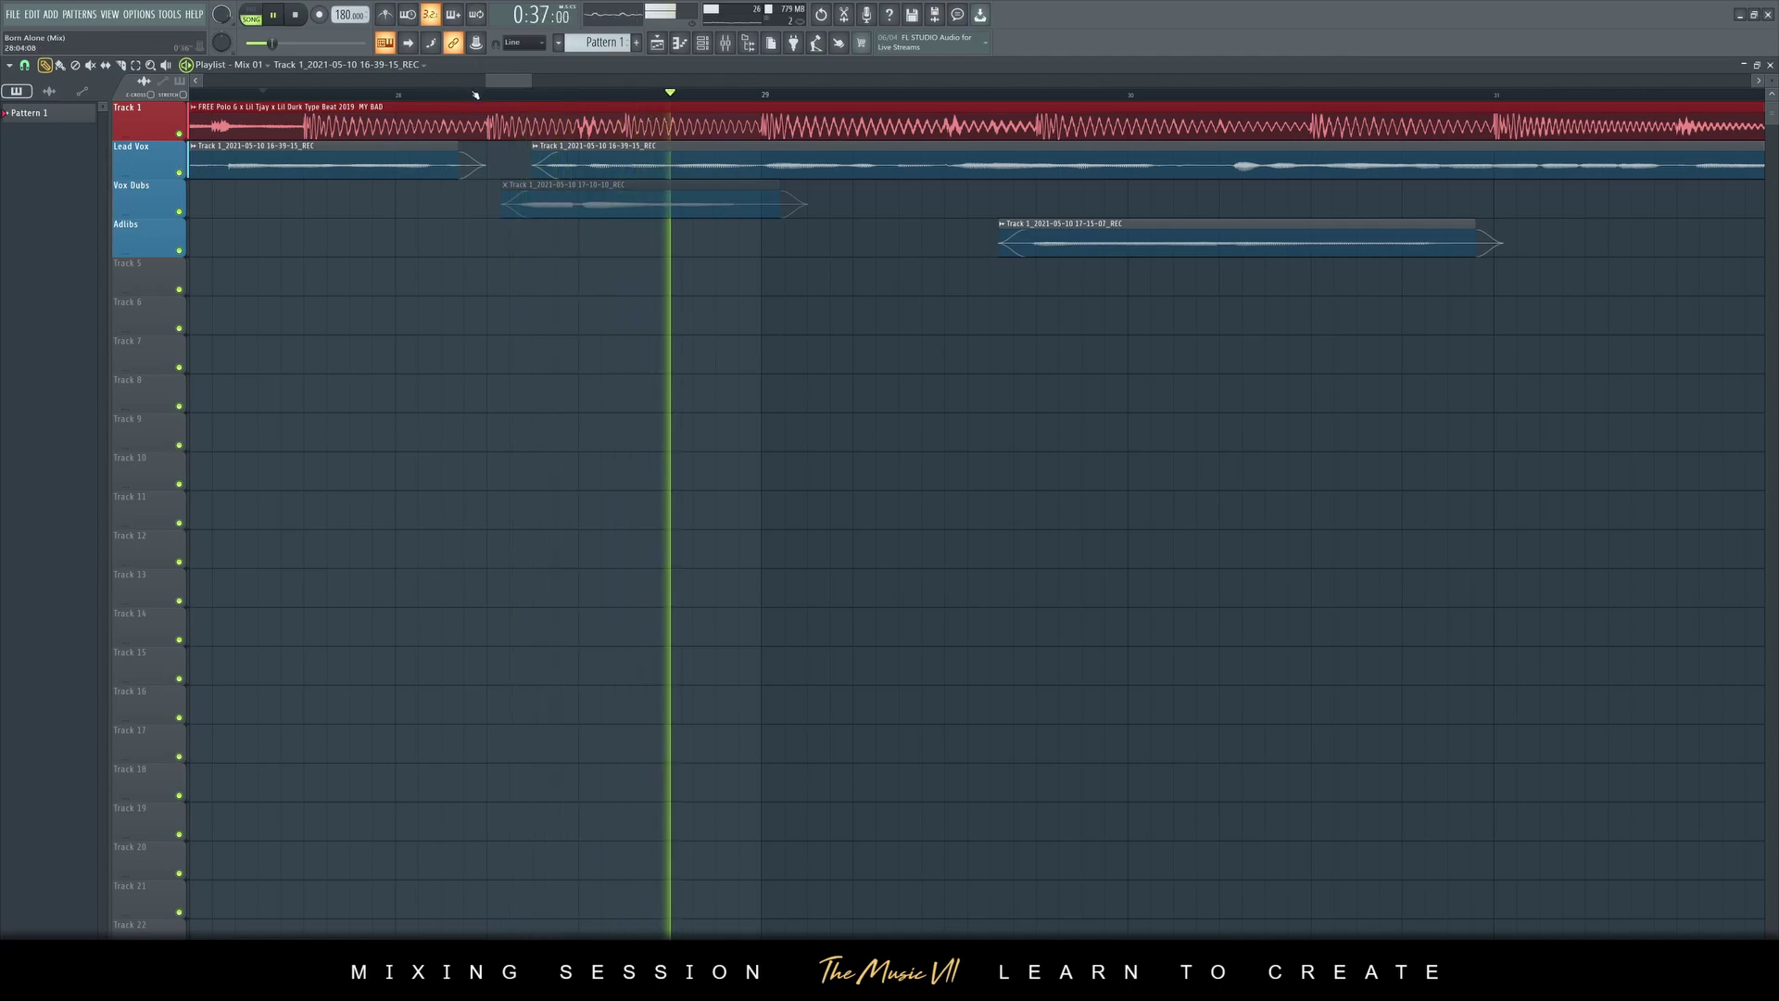
# Cut out a short section of the Lead Vox clip shortly after bar 30 and replay the edit
pyautogui.click(134, 65)
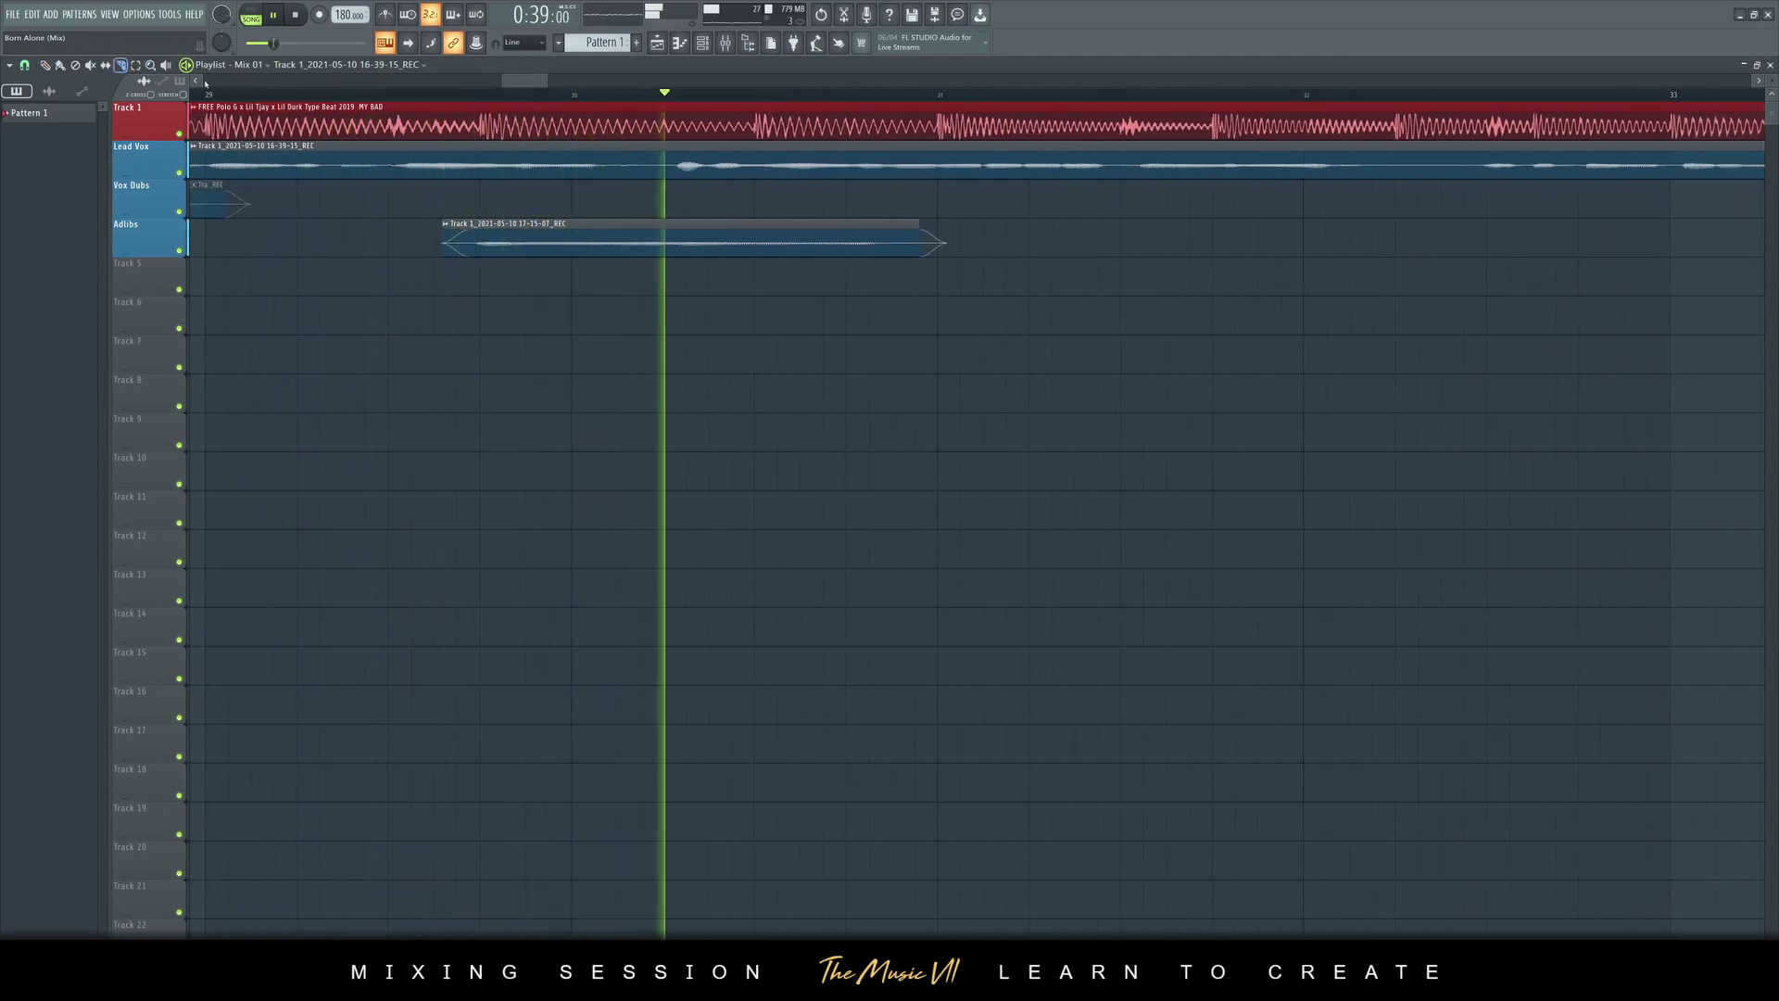
pyautogui.click(618, 160)
pyautogui.click(677, 165)
pyautogui.press('space')
pyautogui.press('space')
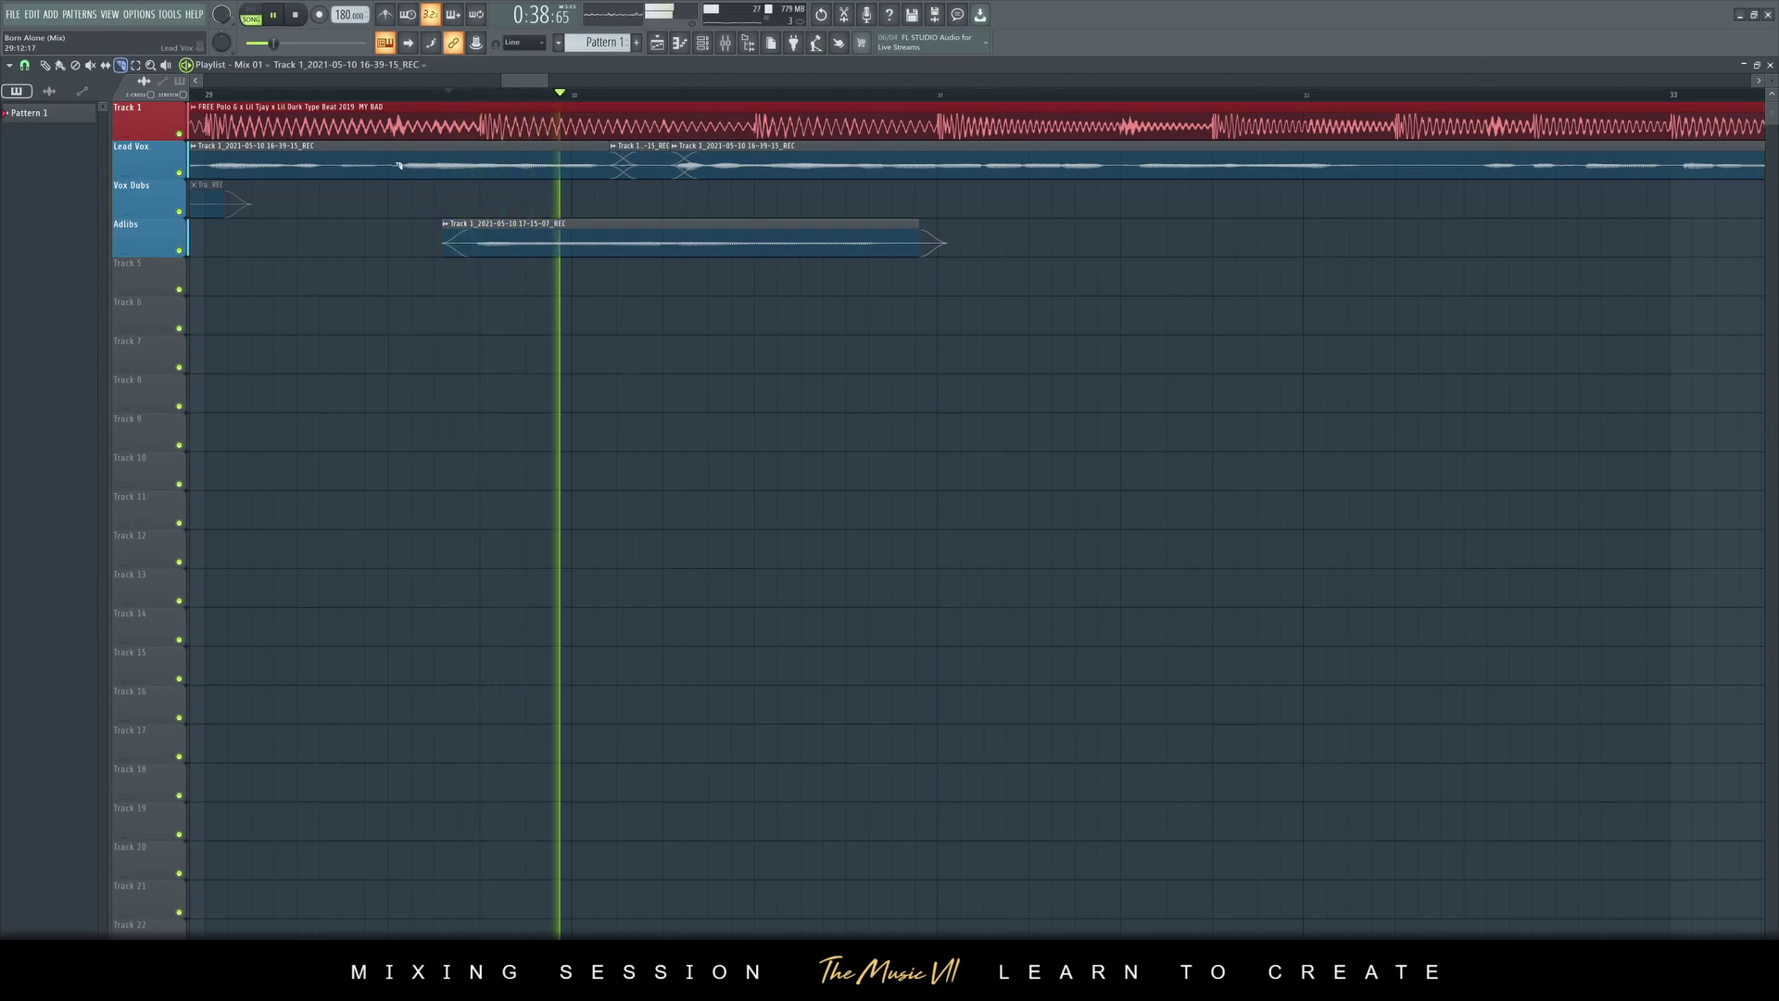
pyautogui.rightClick(660, 151)
pyautogui.press('space')
pyautogui.press('space')
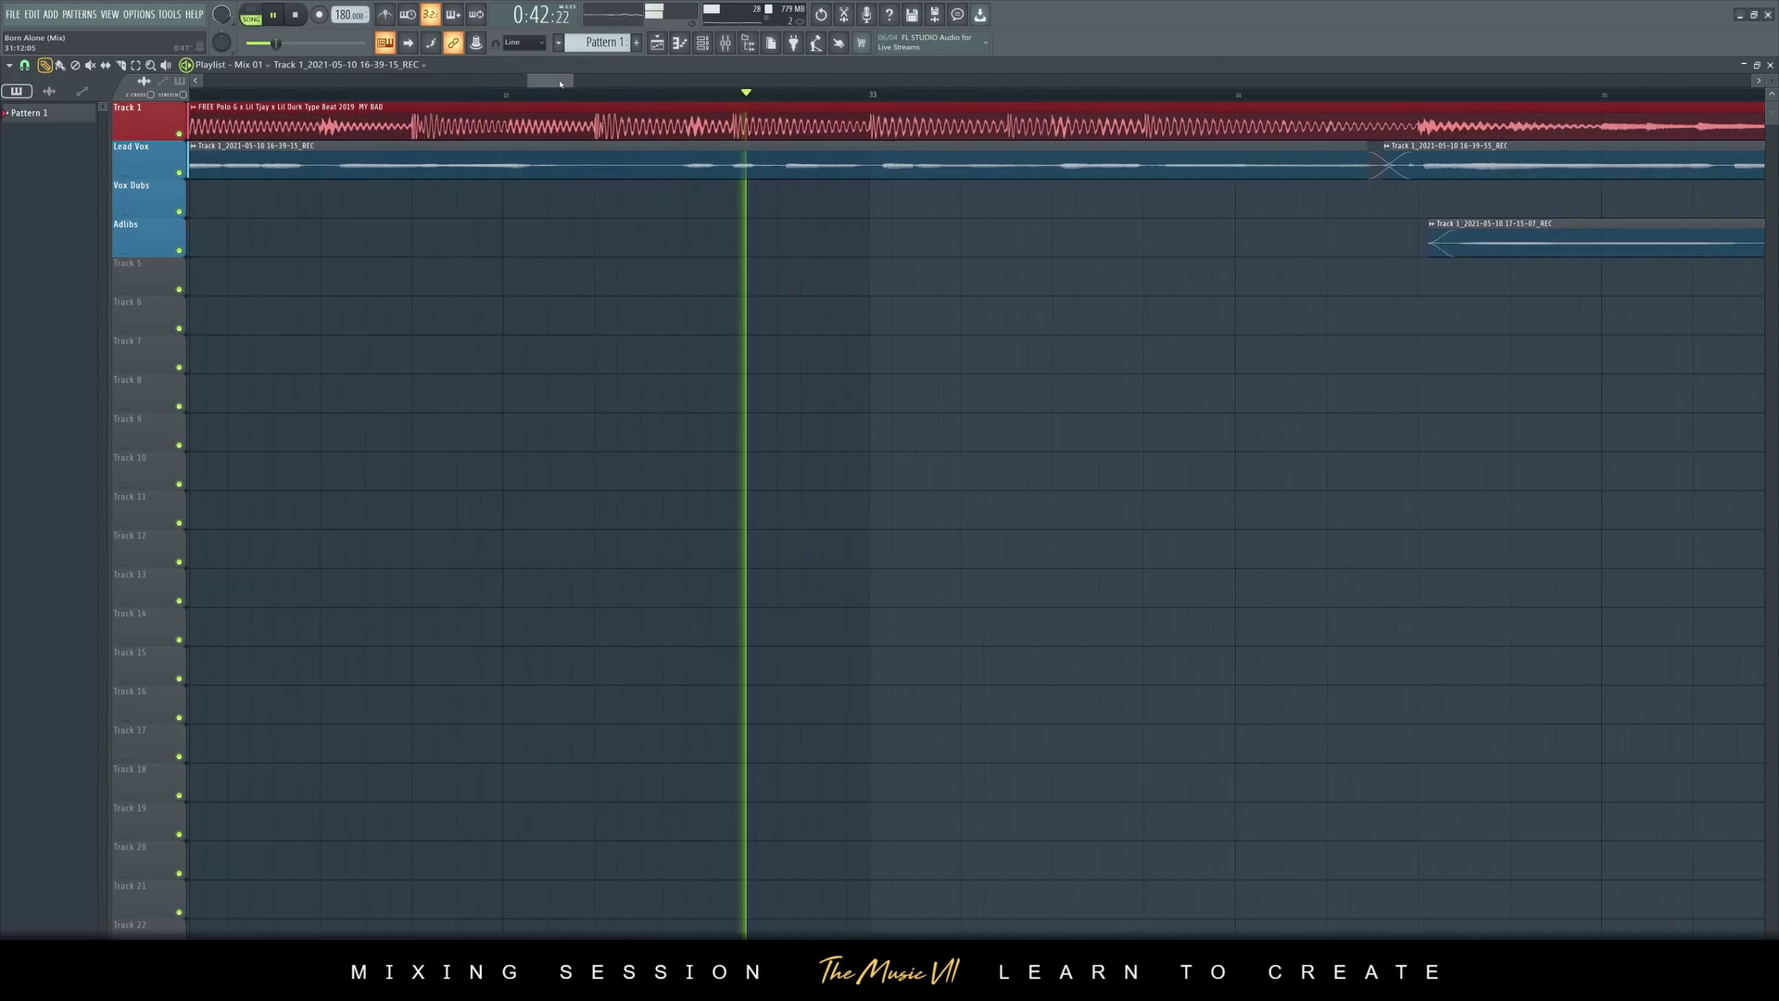
# Open the Vox Bus track's ValhallaVintageVerb, set its decay to 2.48 s, and close the plugin
pyautogui.press('F9')
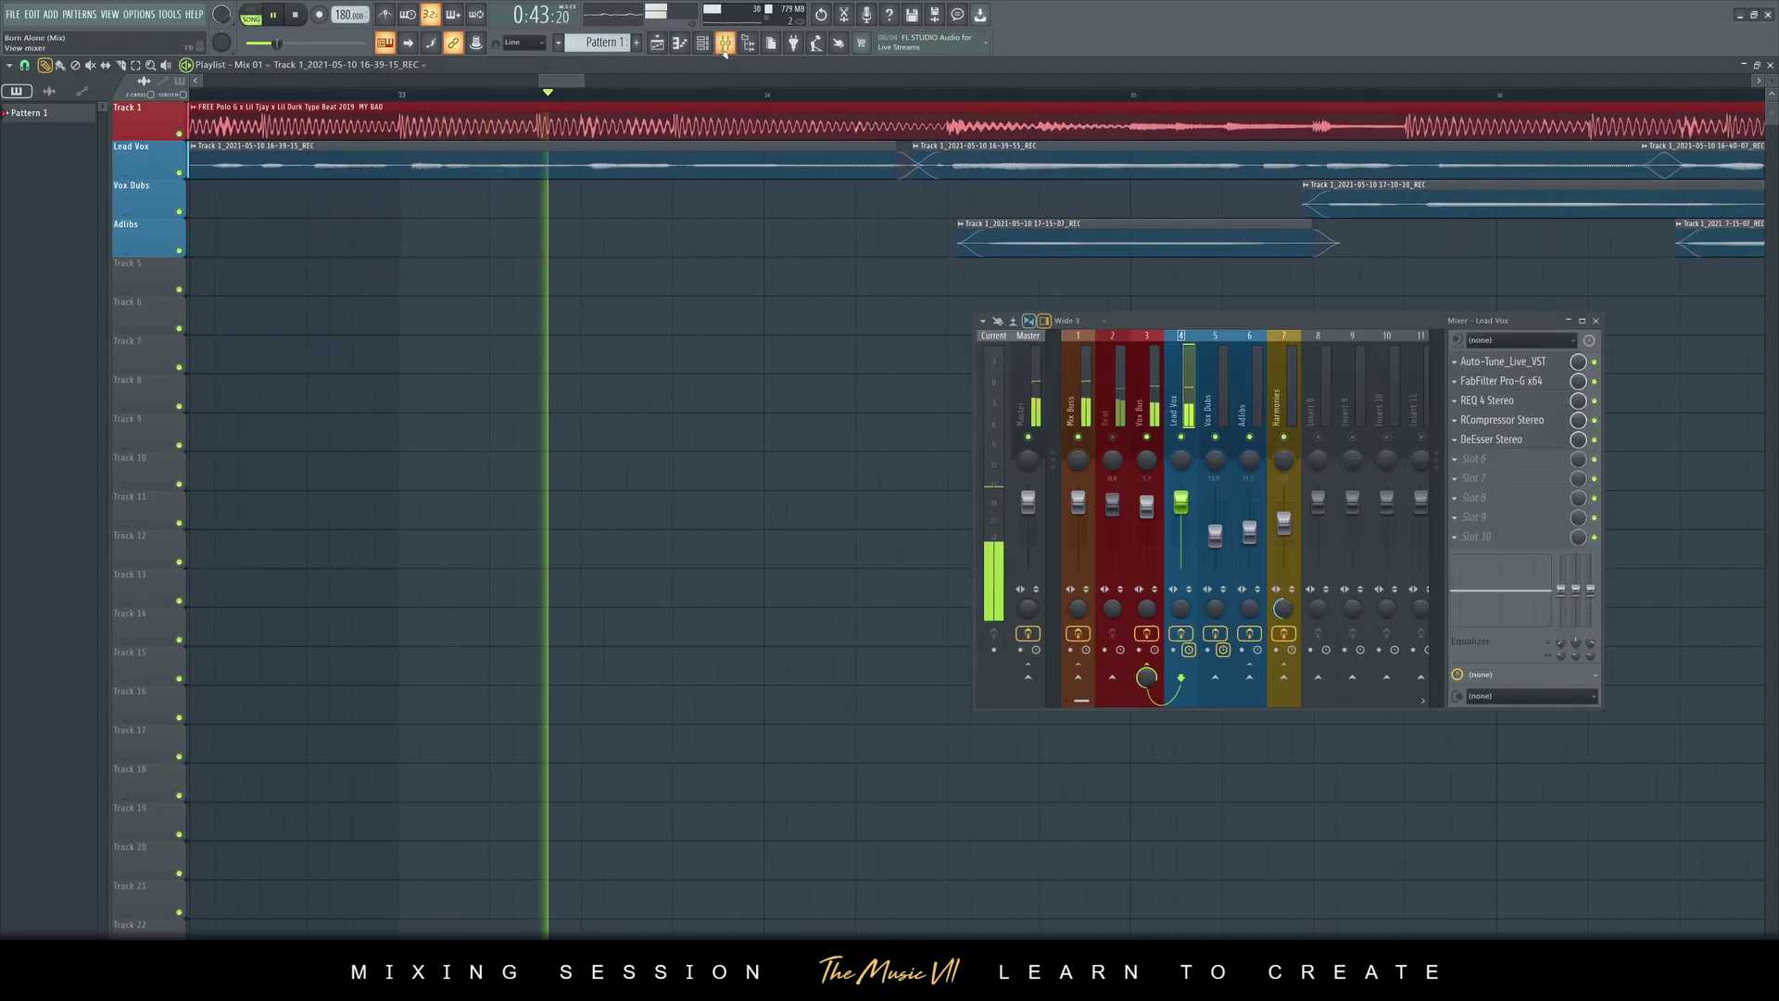
pyautogui.click(1139, 404)
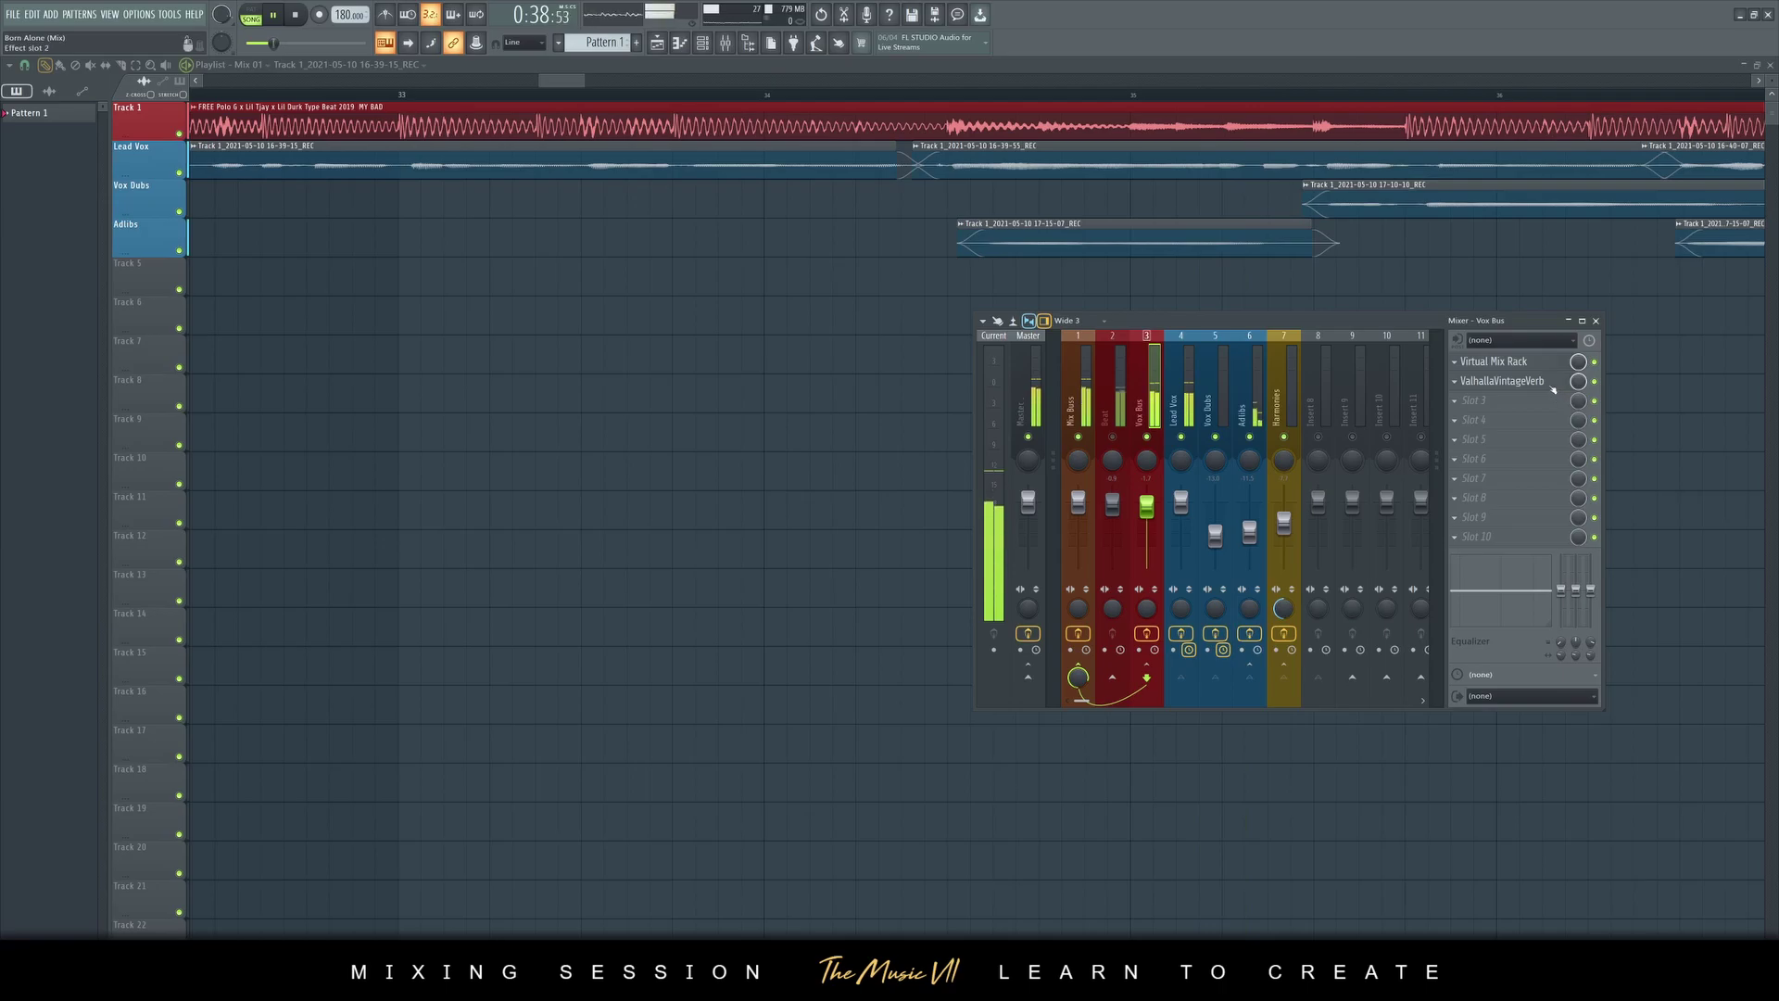
pyautogui.click(1553, 385)
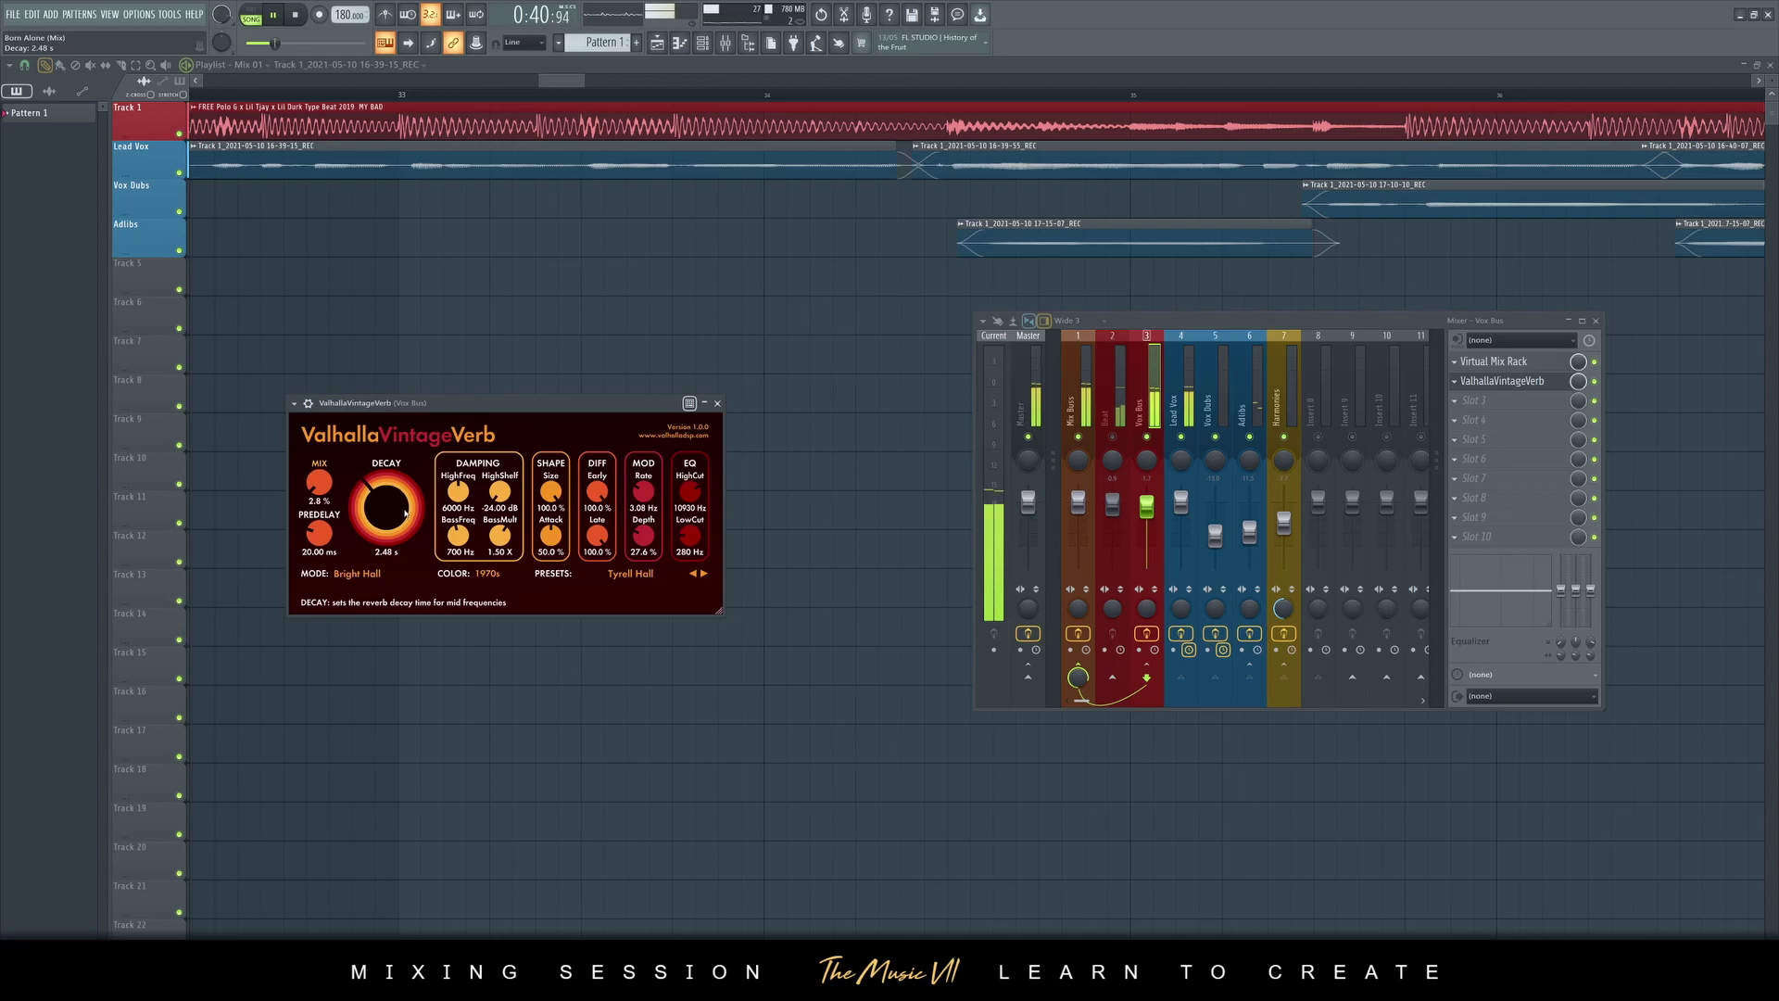
pyautogui.click(718, 403)
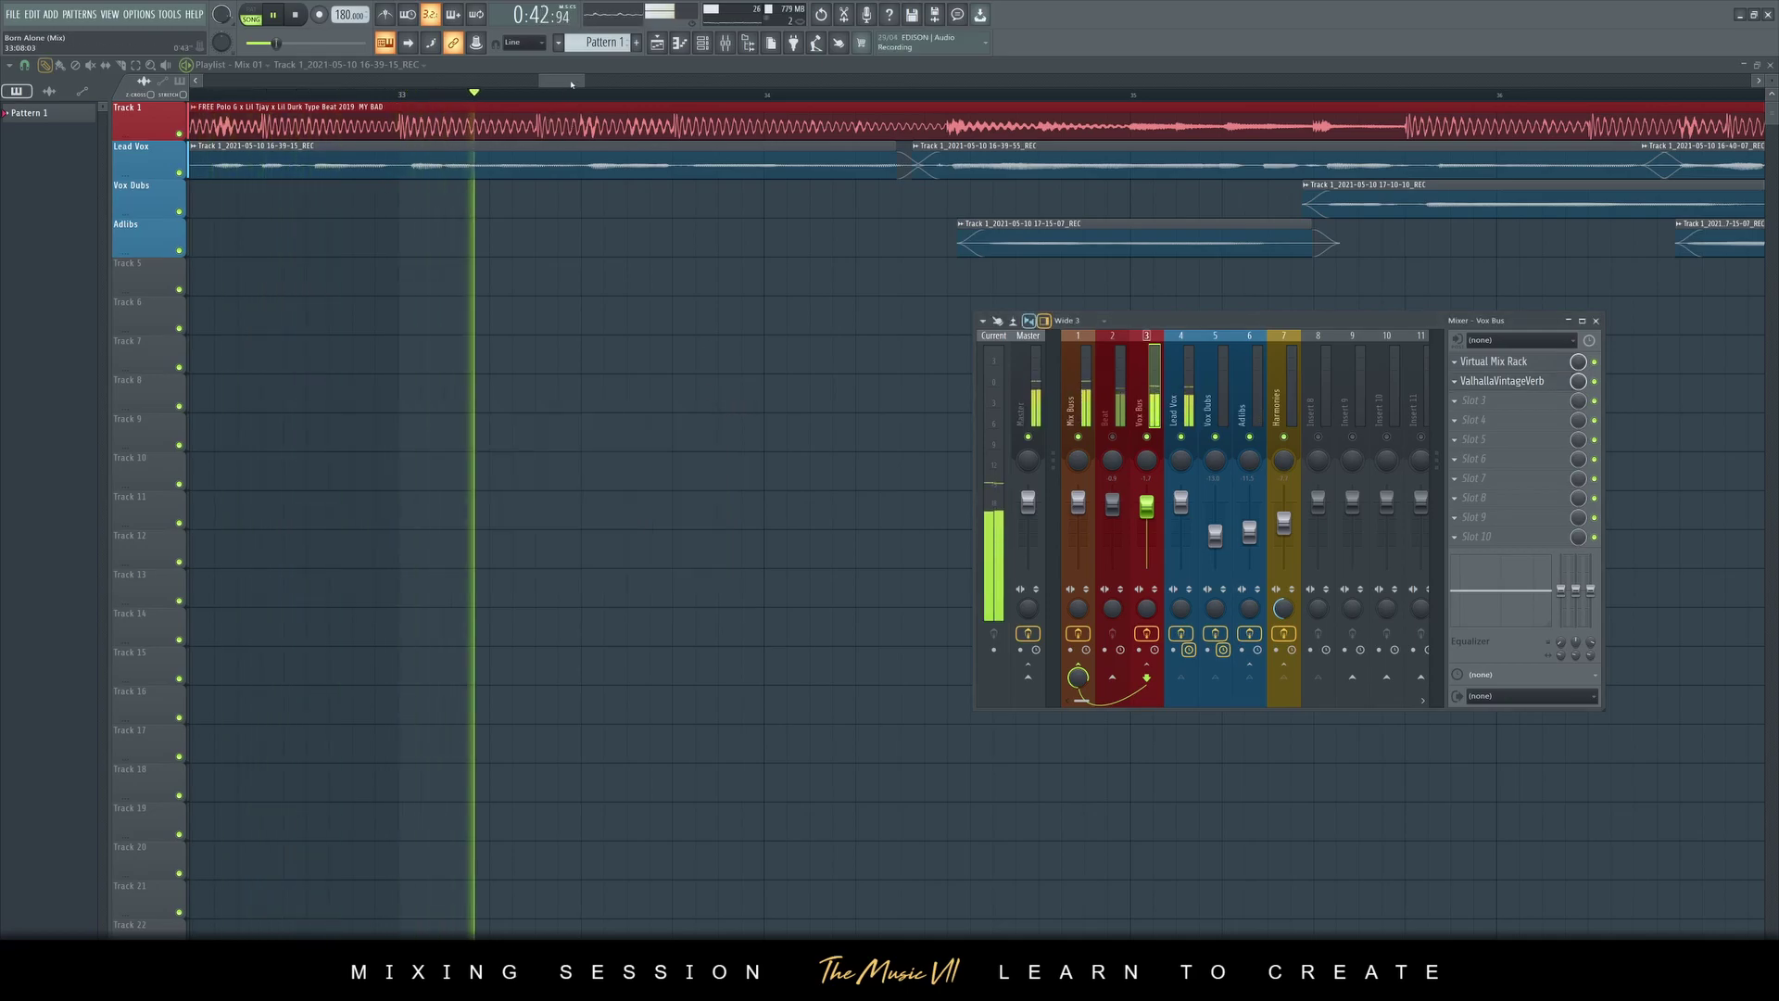
# Hide the mixer and slice the Lead Vox clip at two points shortly after bar 41
pyautogui.press('F9')
pyautogui.press('c')
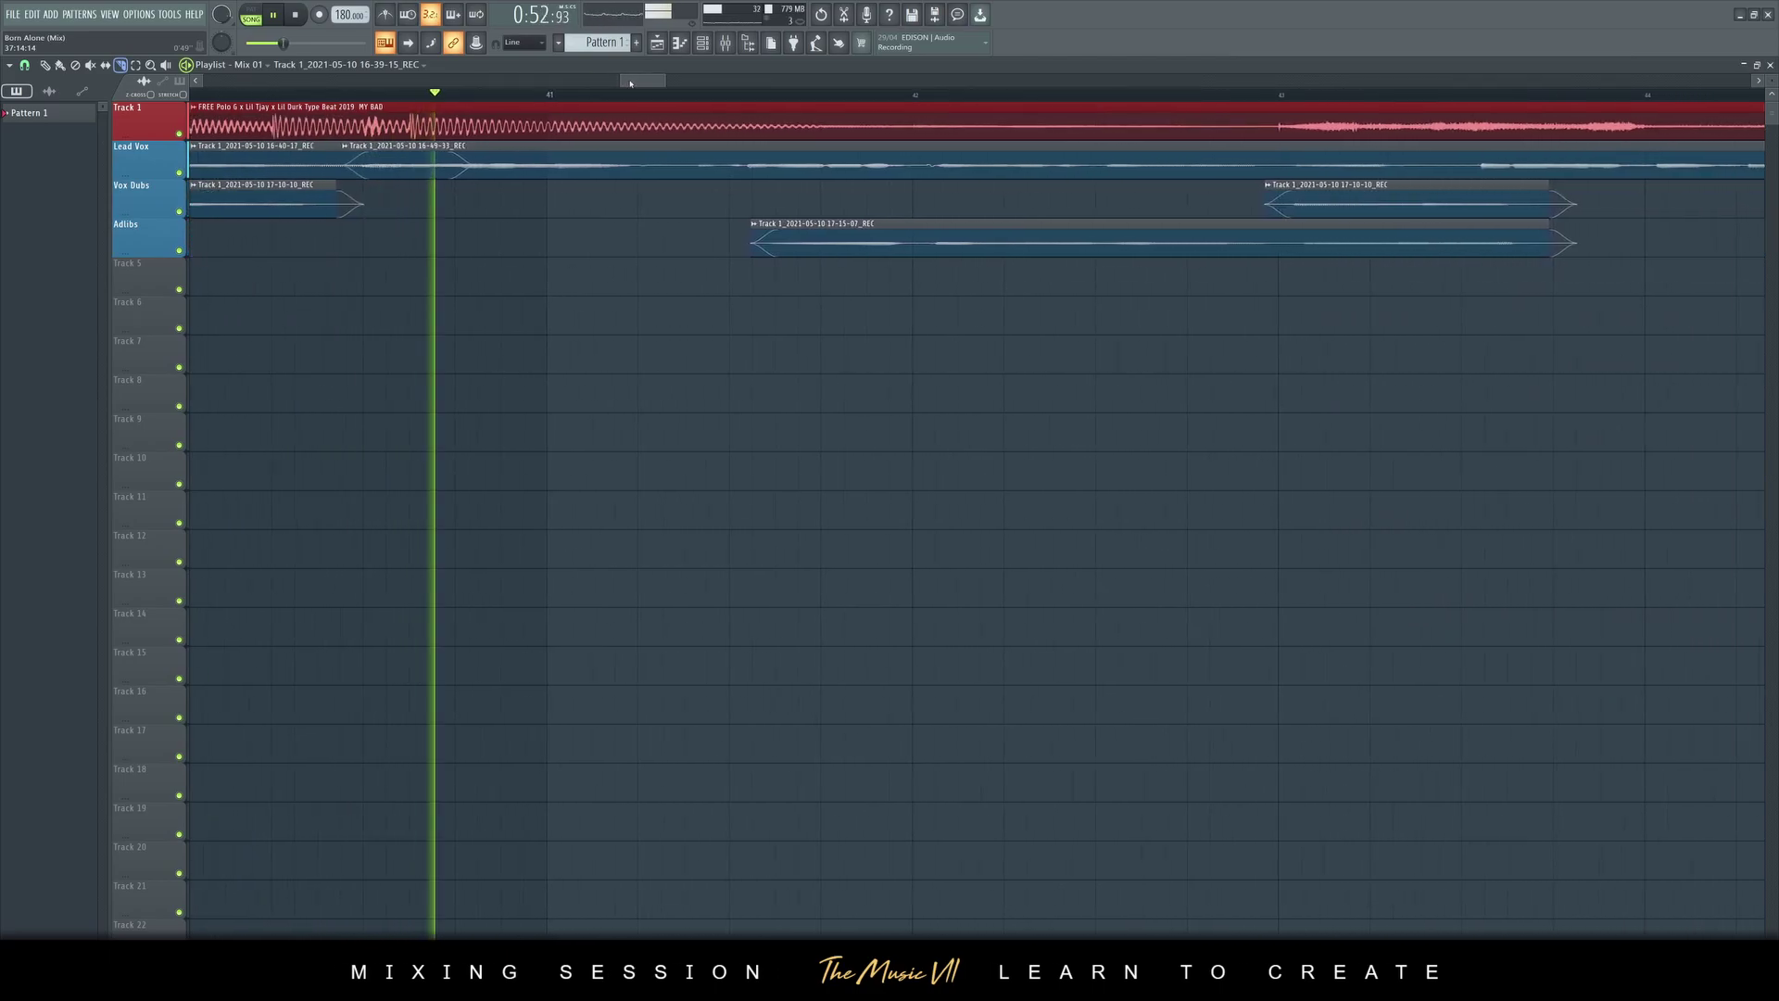
pyautogui.moveTo(640, 82); pyautogui.dragTo(646, 83)
pyautogui.click(278, 94)
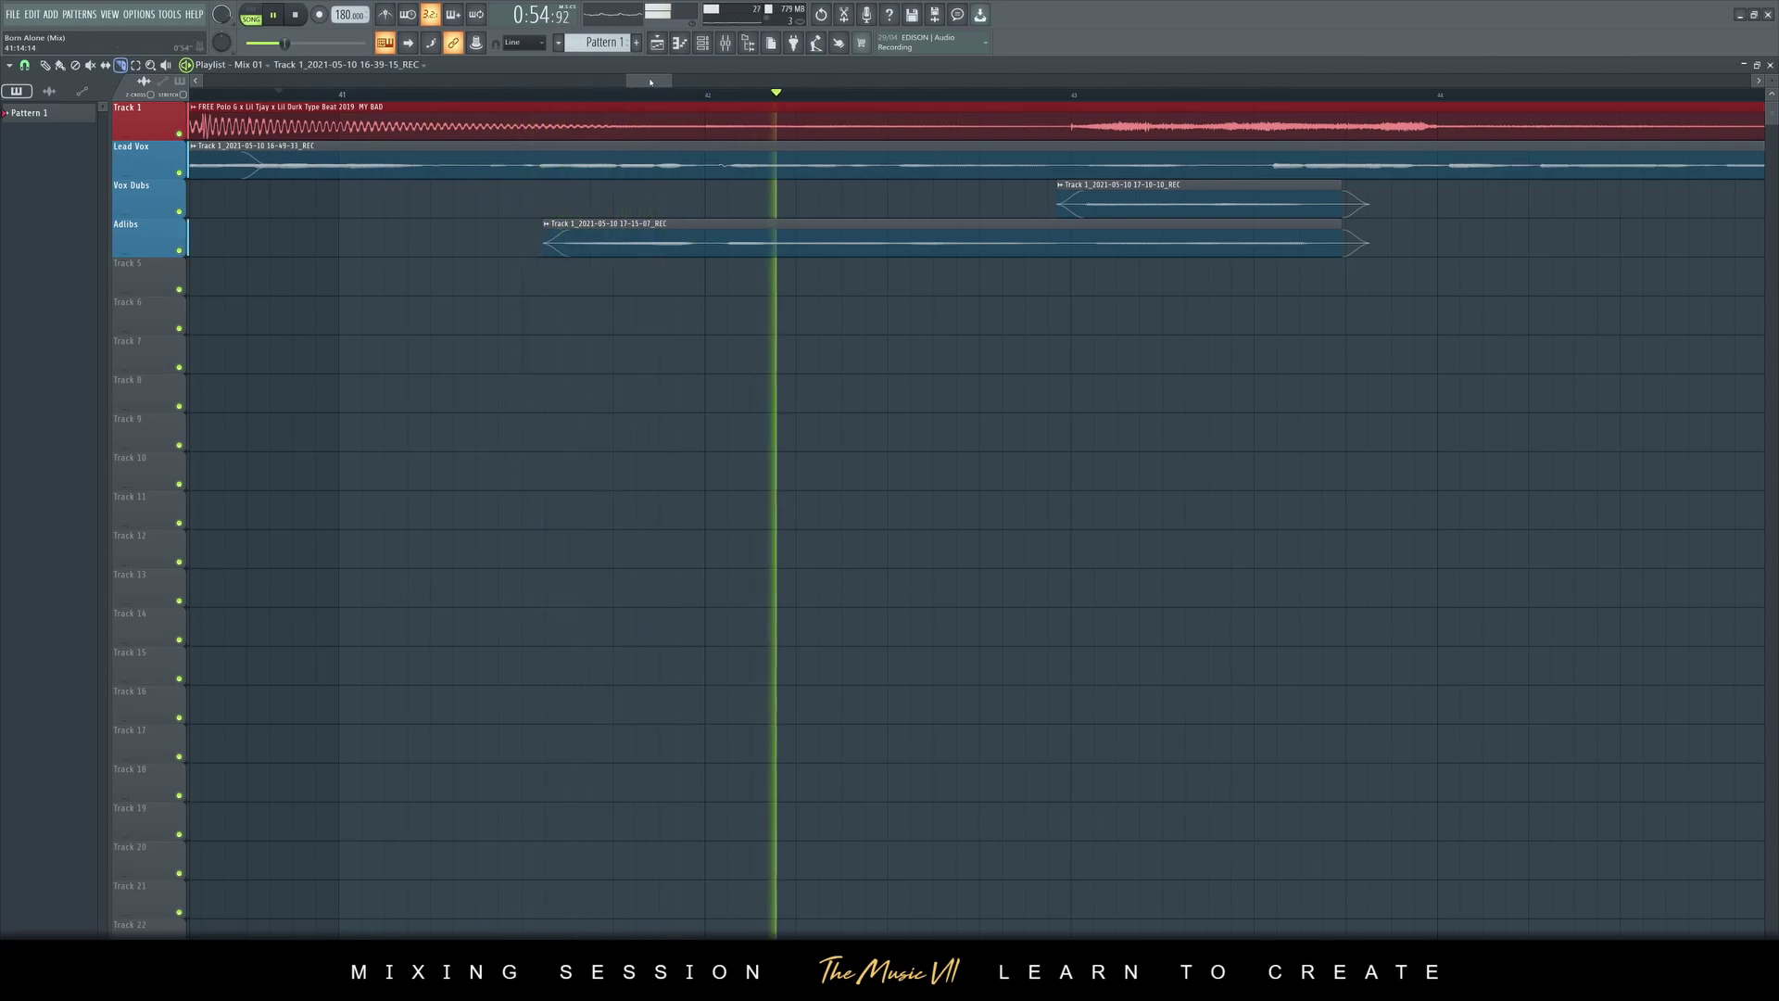
pyautogui.click(299, 93)
pyautogui.moveTo(444, 139); pyautogui.dragTo(446, 178)
pyautogui.moveTo(486, 139); pyautogui.dragTo(486, 178)
# Delete the Lead Vox section between the cuts after bar 41, adjust the following piece's start, and replay the edit
pyautogui.click(44, 64)
pyautogui.rightClick(455, 157)
pyautogui.click(429, 96)
pyautogui.press('space')
pyautogui.press('space')
pyautogui.moveTo(496, 168)
pyautogui.mouseDown()
pyautogui.moveTo(531, 169)
pyautogui.moveTo(480, 168)
pyautogui.mouseUp()
pyautogui.press('space')
pyautogui.press('space')
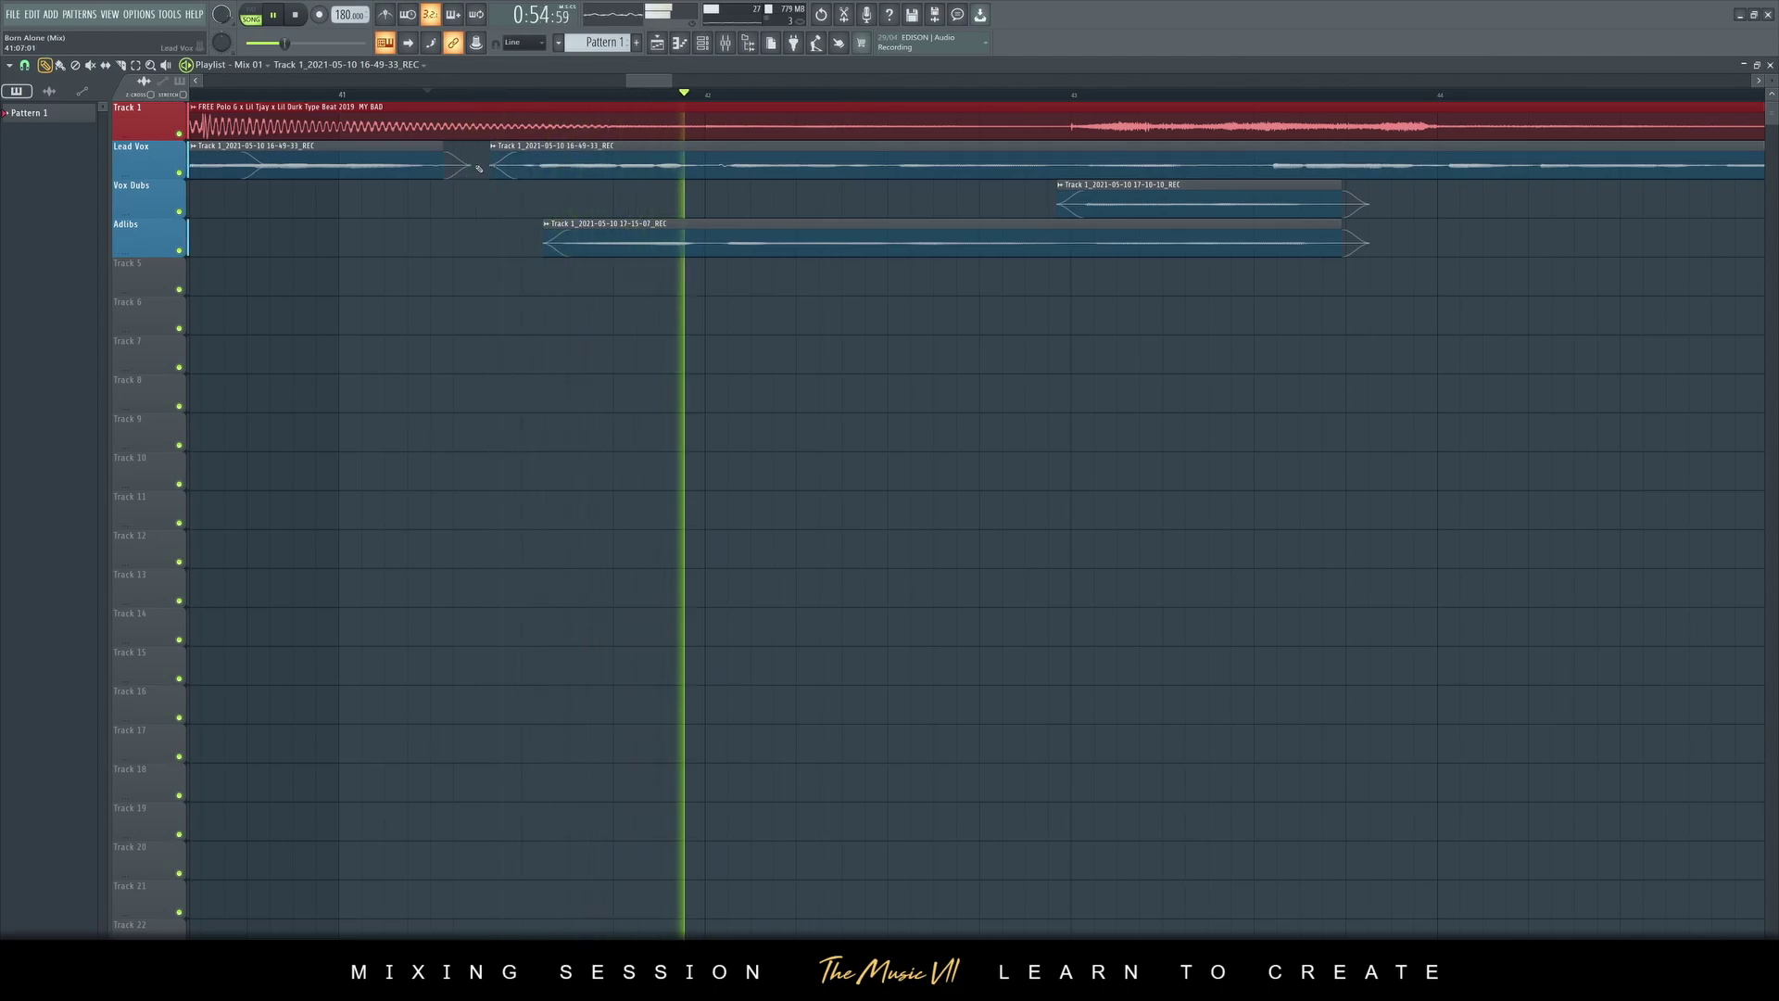
# Listen through the passage leading up to bar 45 and save the project
pyautogui.press('space')
pyautogui.press('space')
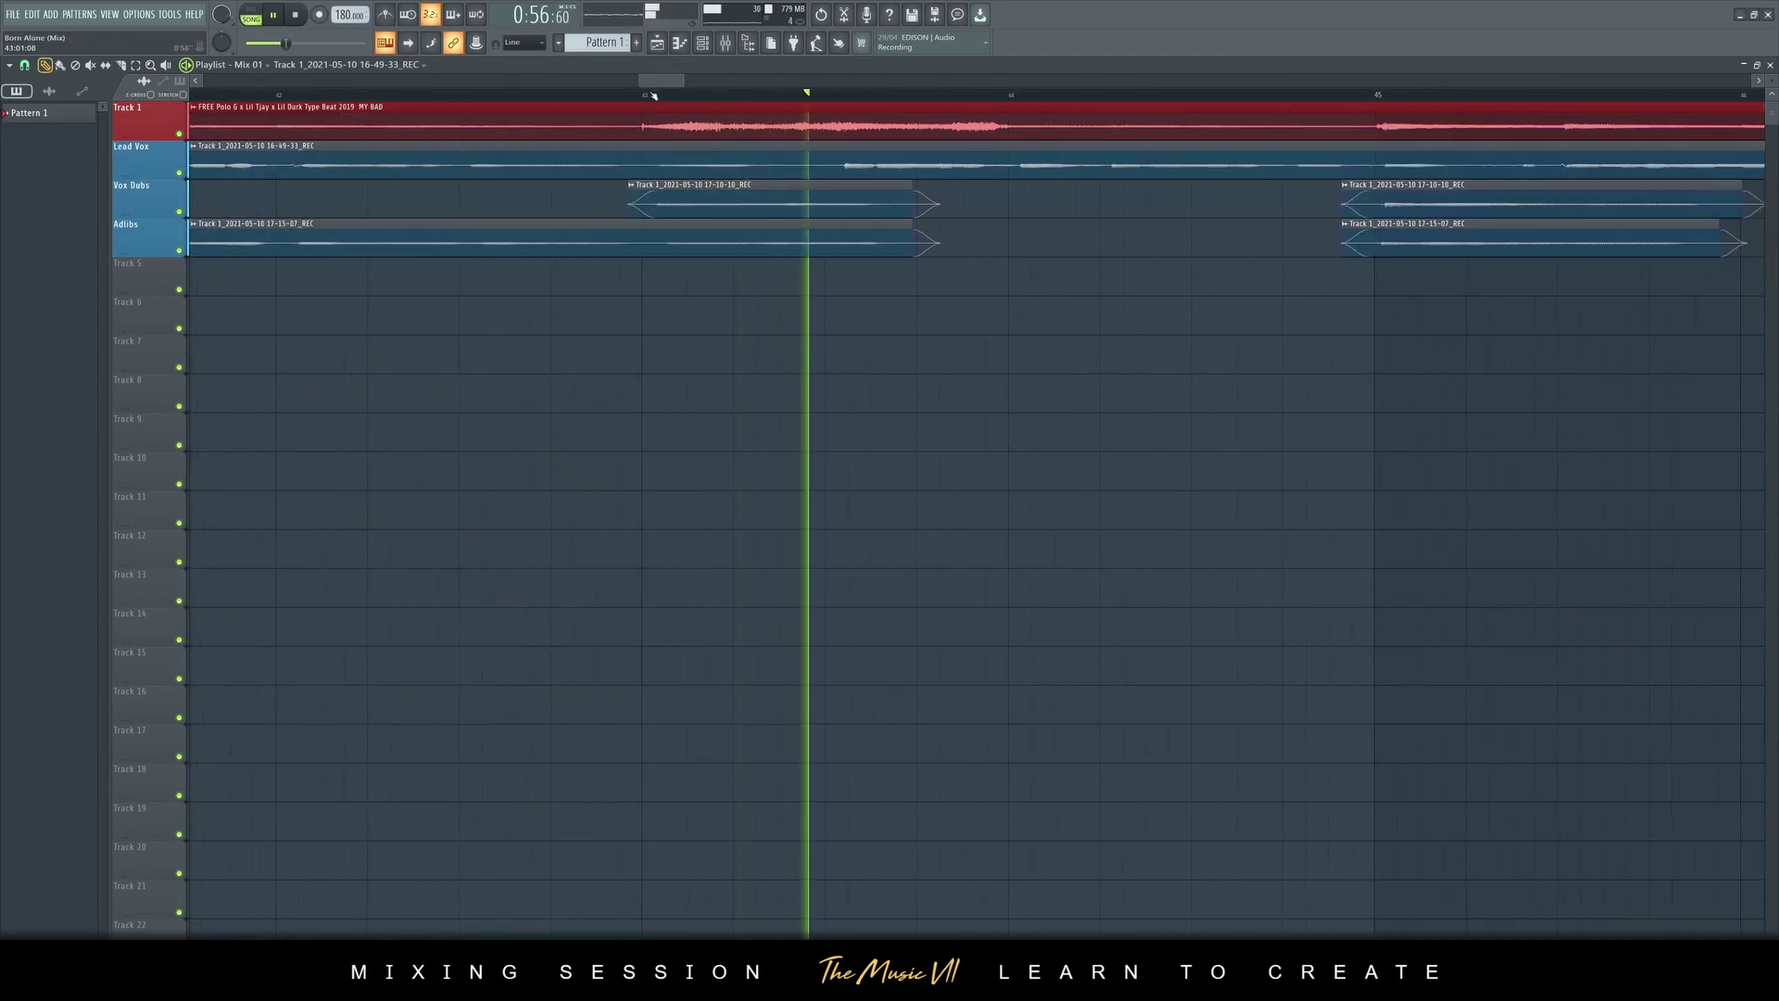
pyautogui.hotkey('ctrl', 's')
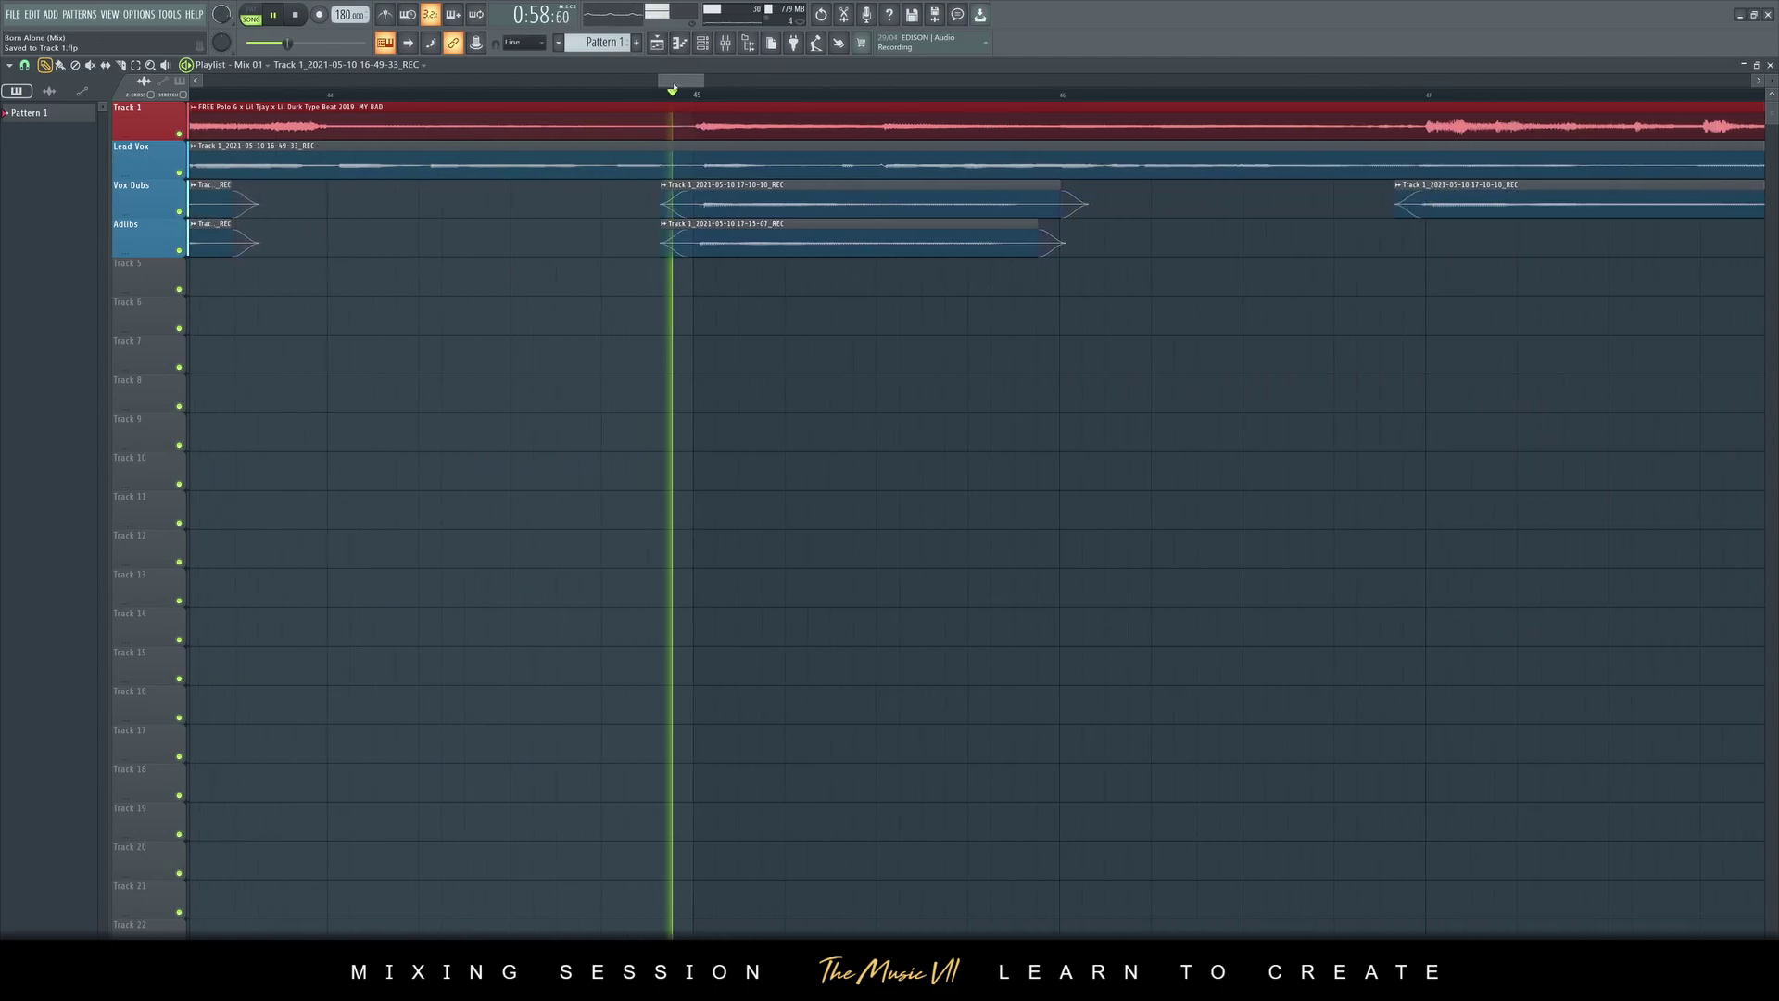
# Trim the starts of the Vox Dubs and Adlibs clips to about bar 45 and replay them
pyautogui.click(357, 93)
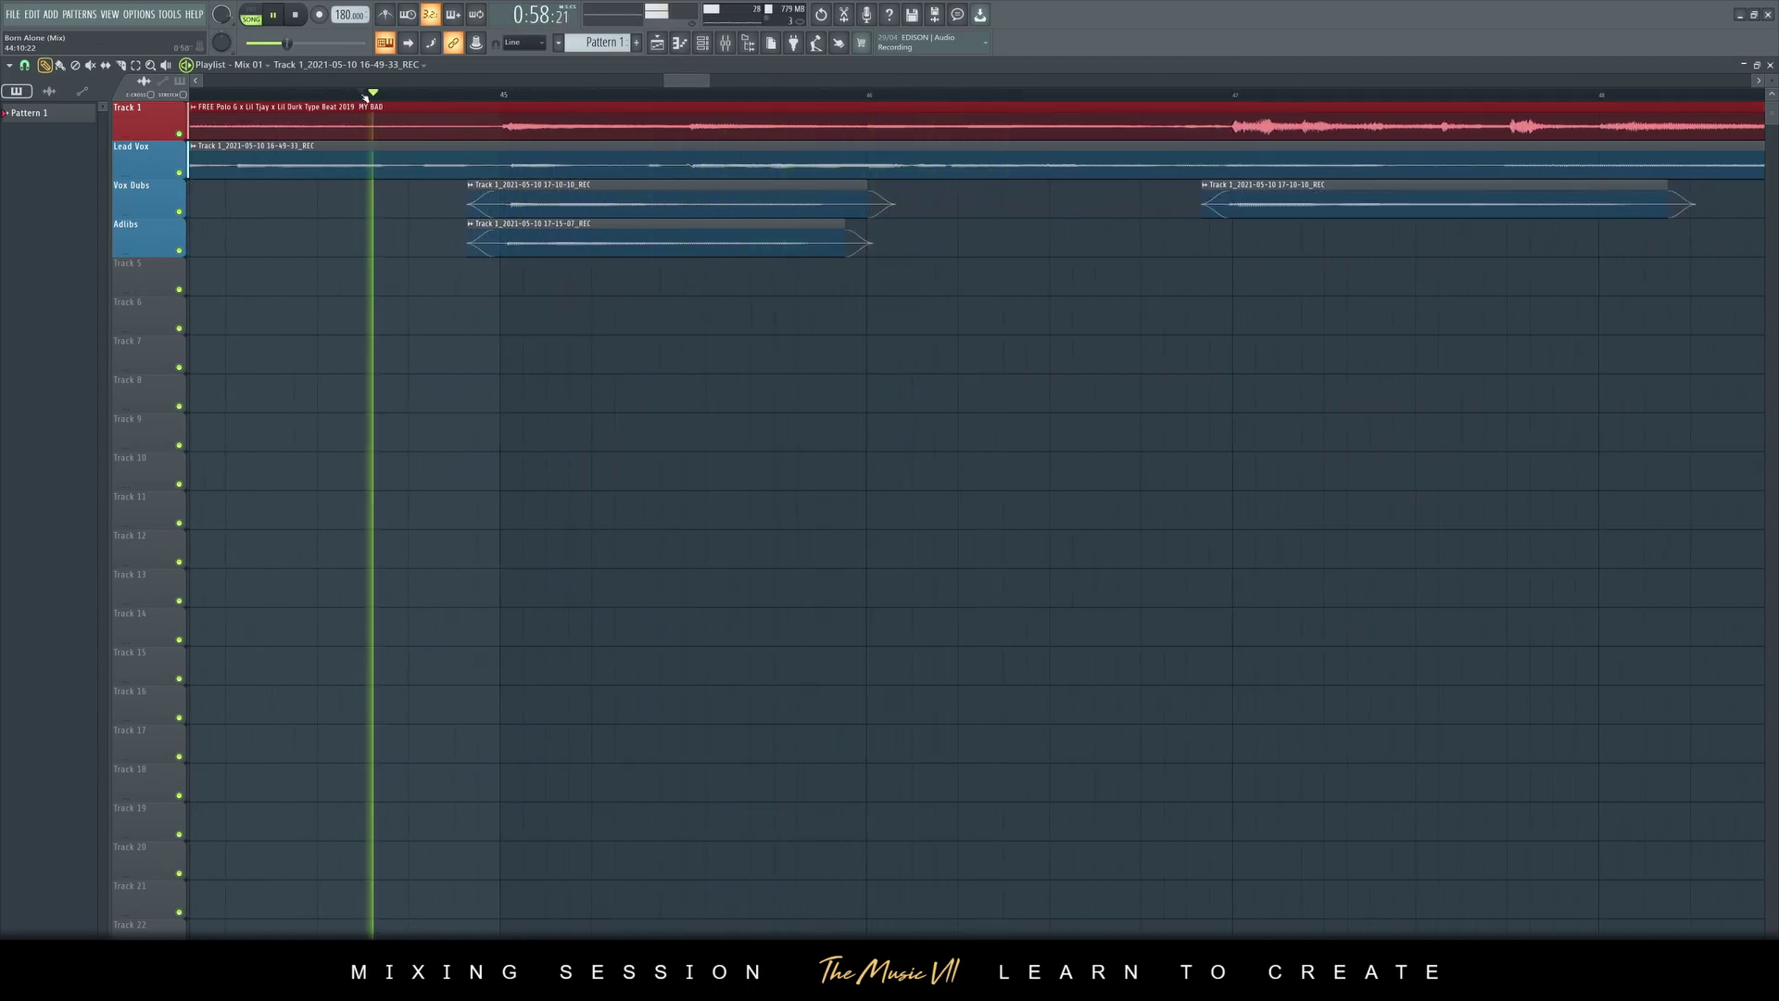
pyautogui.moveTo(509, 206); pyautogui.dragTo(500, 243)
pyautogui.press('space')
pyautogui.press('space')
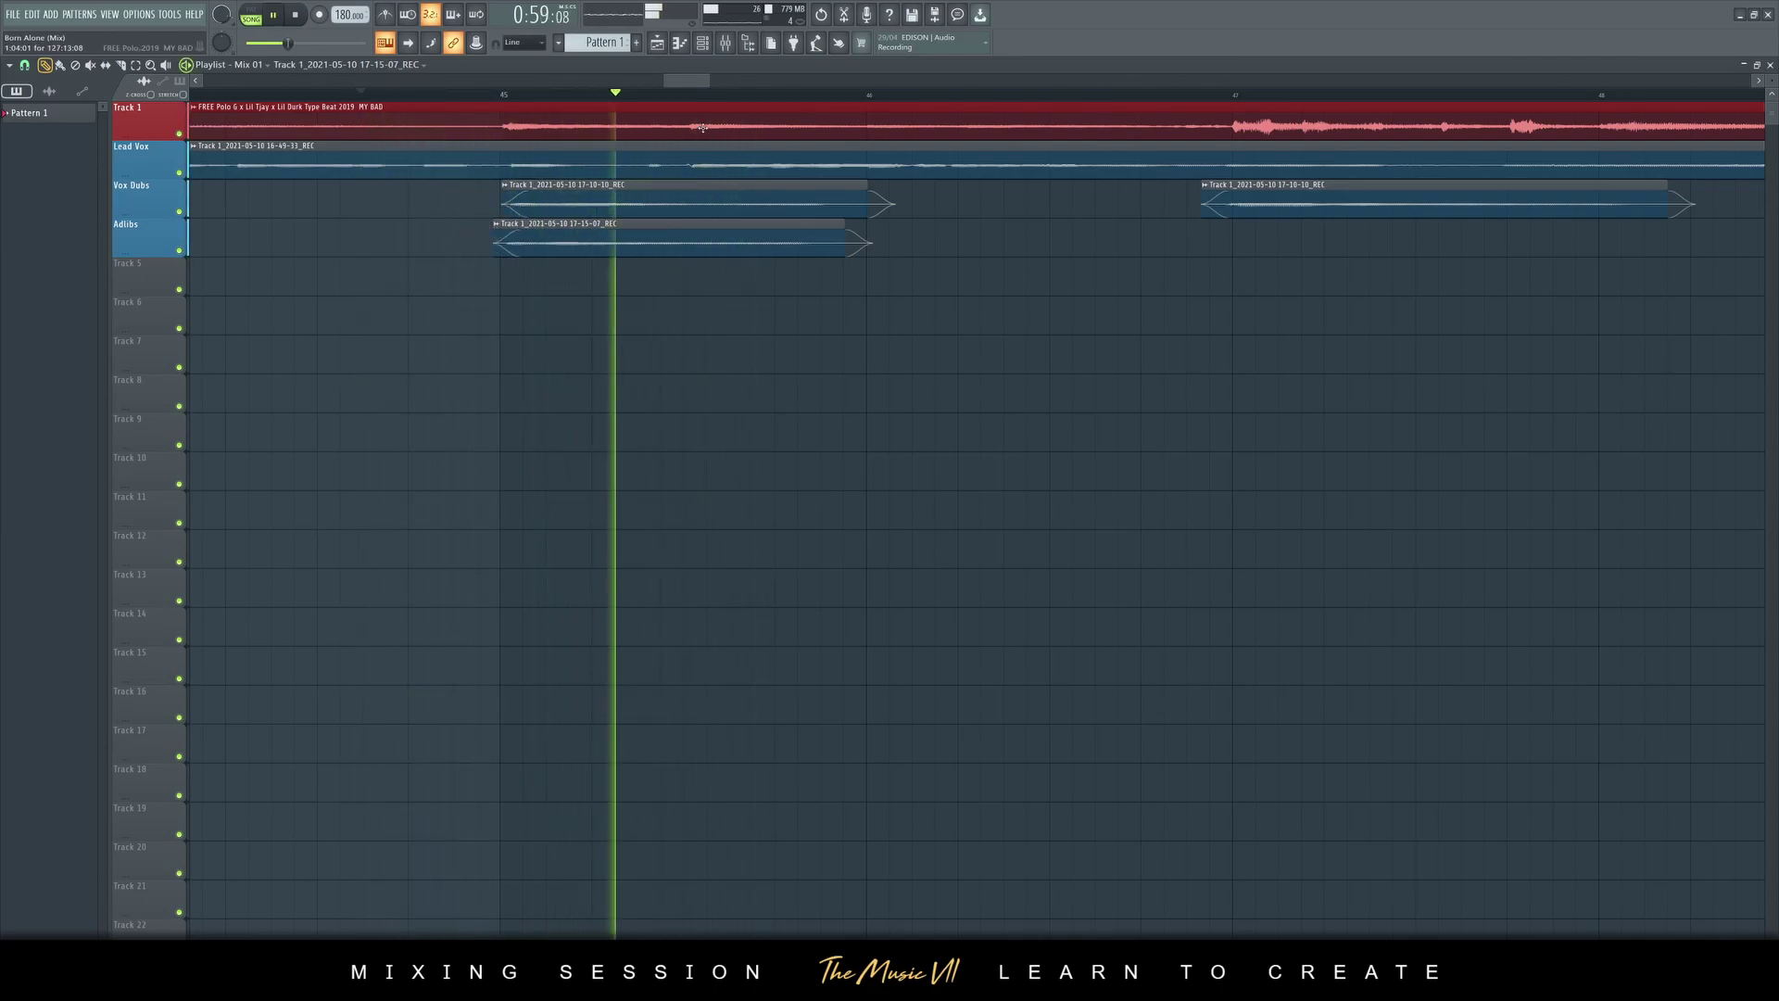
pyautogui.click(503, 94)
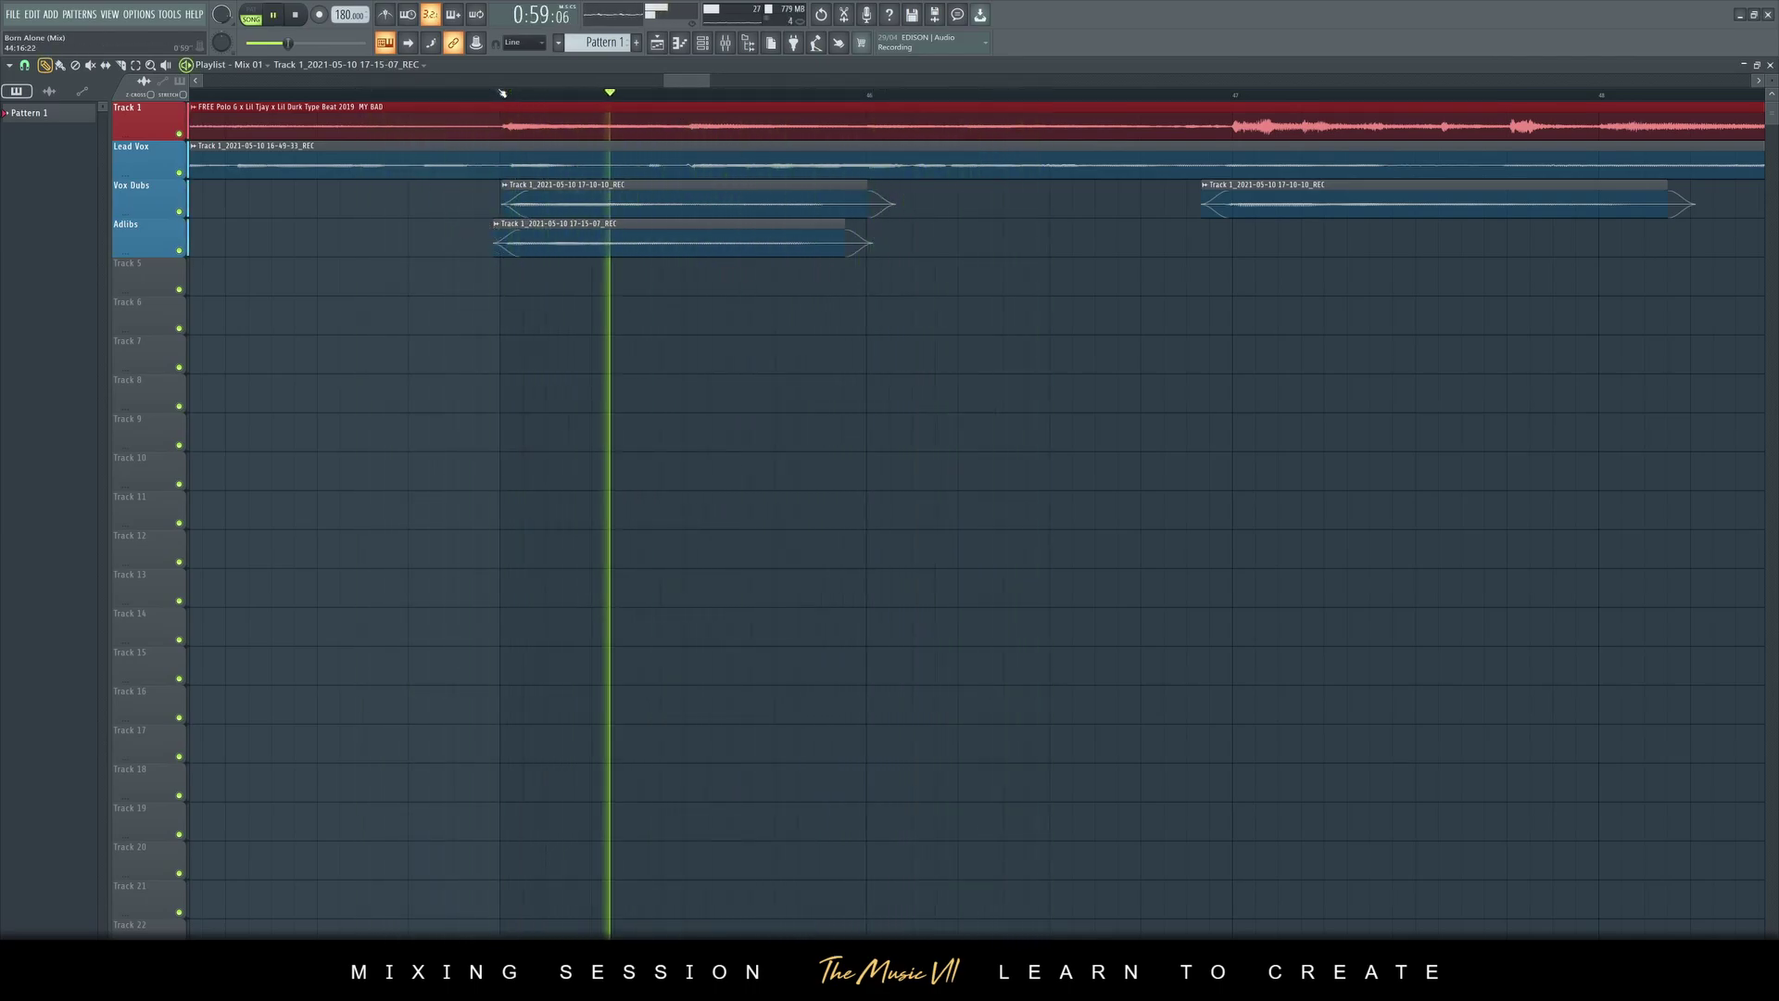
# Cut out a short Lead Vox section shortly after bar 45, extend the preceding piece's end slightly, and replay the edit
pyautogui.click(503, 93)
pyautogui.click(589, 166)
pyautogui.click(646, 167)
pyautogui.click(45, 66)
pyautogui.rightClick(629, 174)
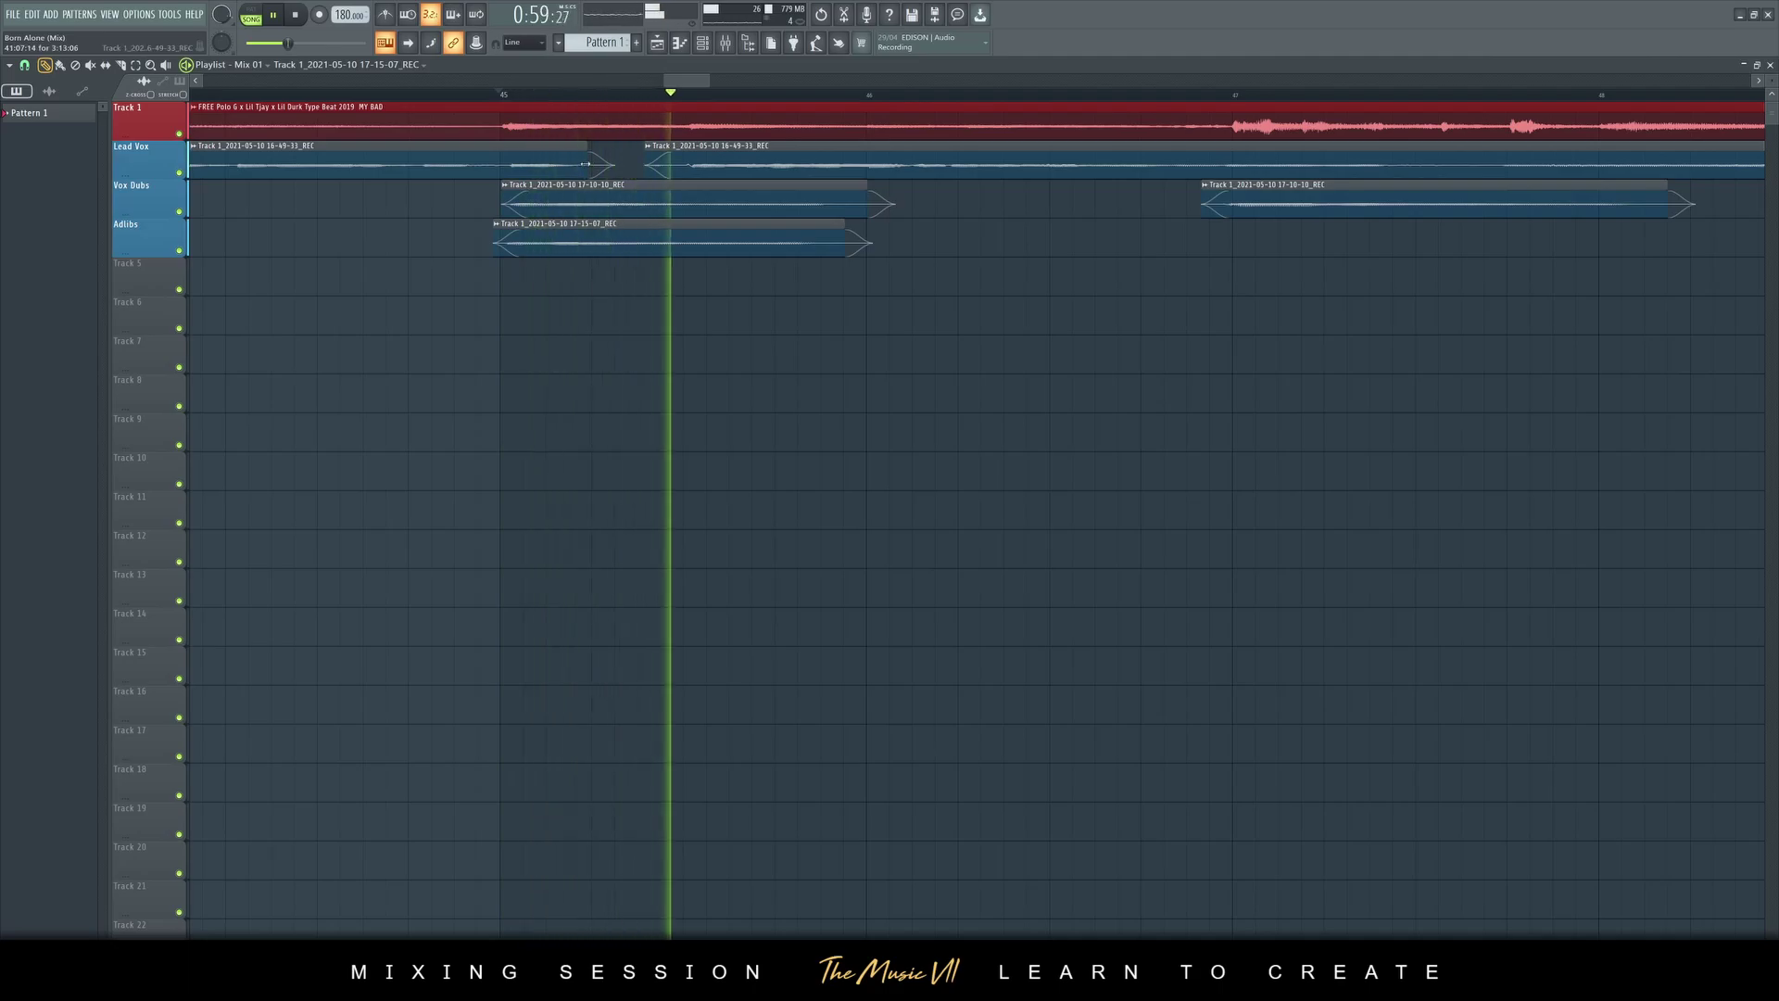
pyautogui.click(331, 95)
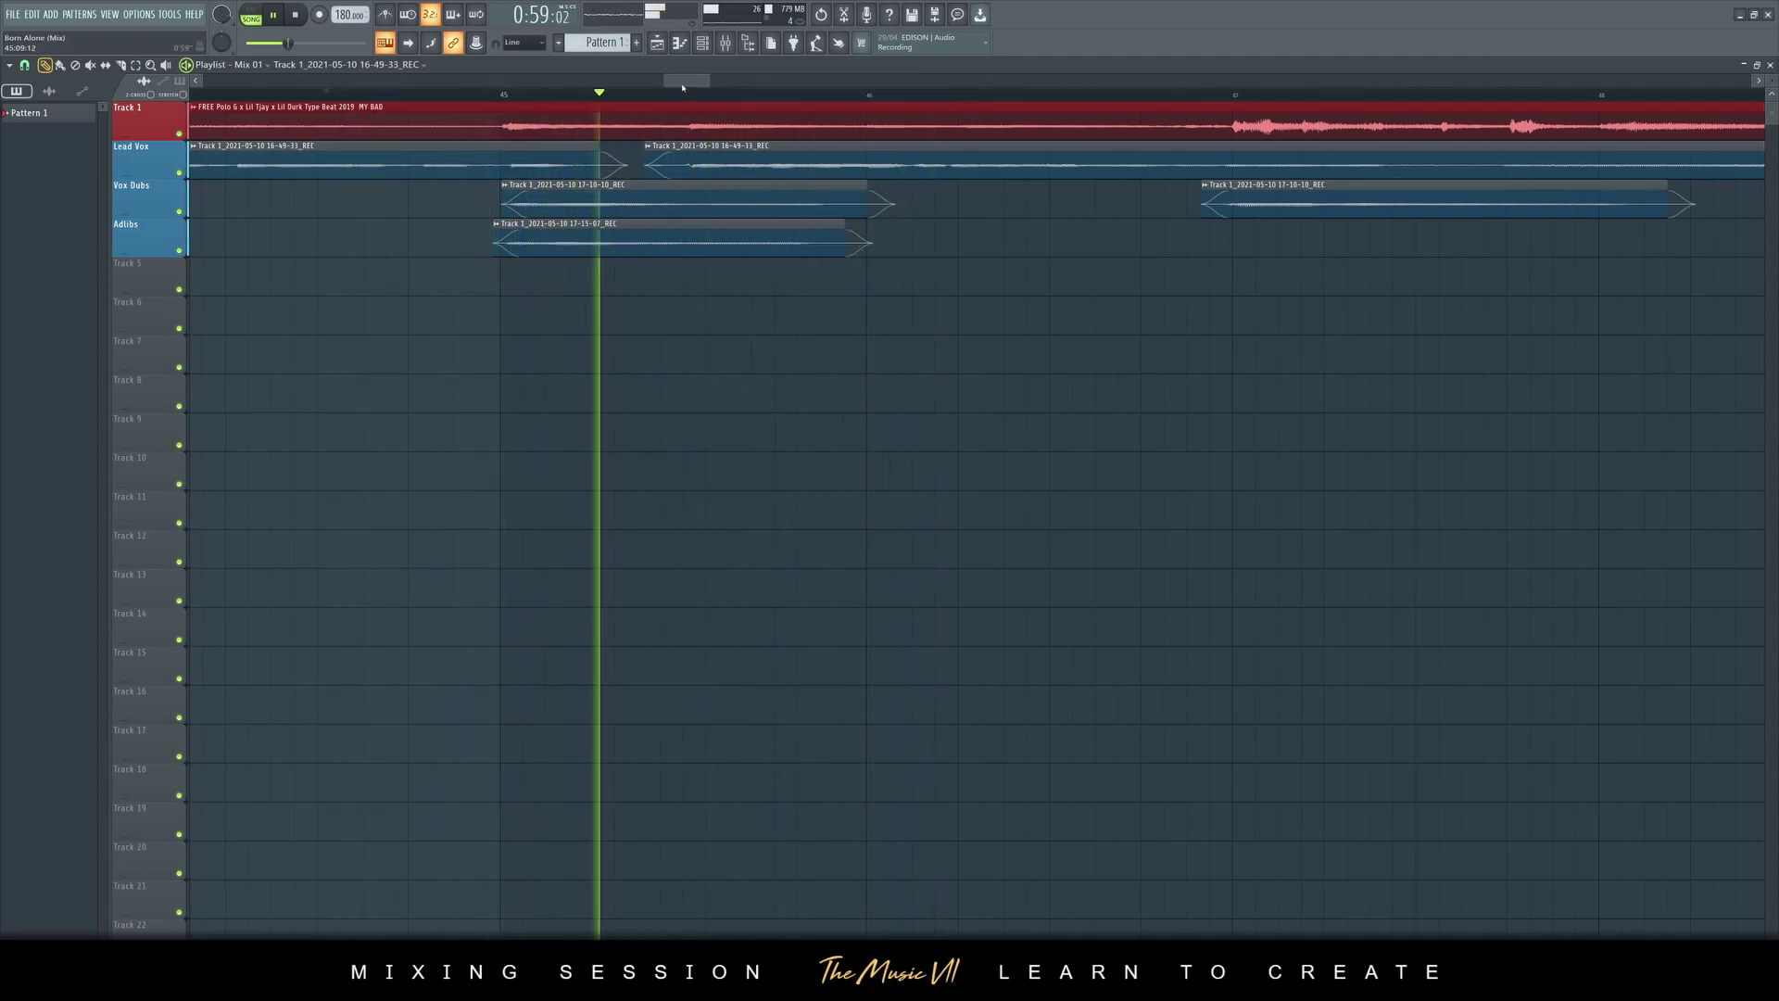
# Cut out a short Lead Vox section about halfway through bar 47 and save the project
pyautogui.moveTo(684, 83); pyautogui.dragTo(790, 81)
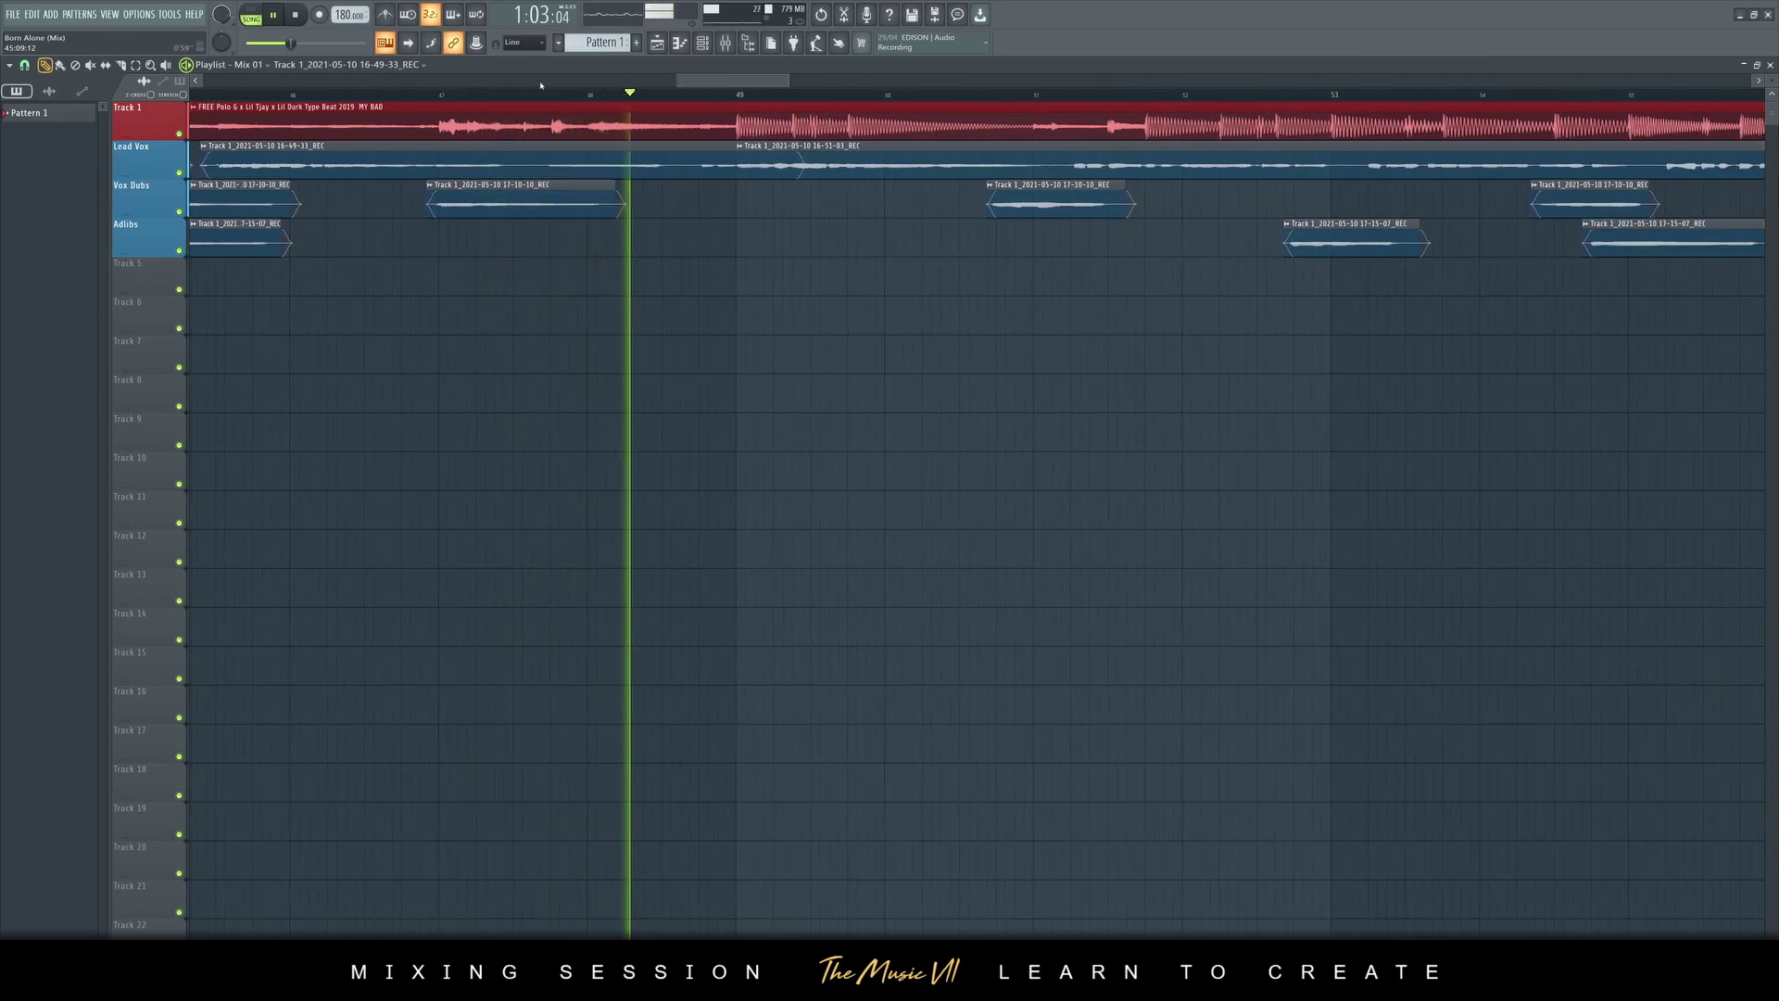
pyautogui.click(407, 96)
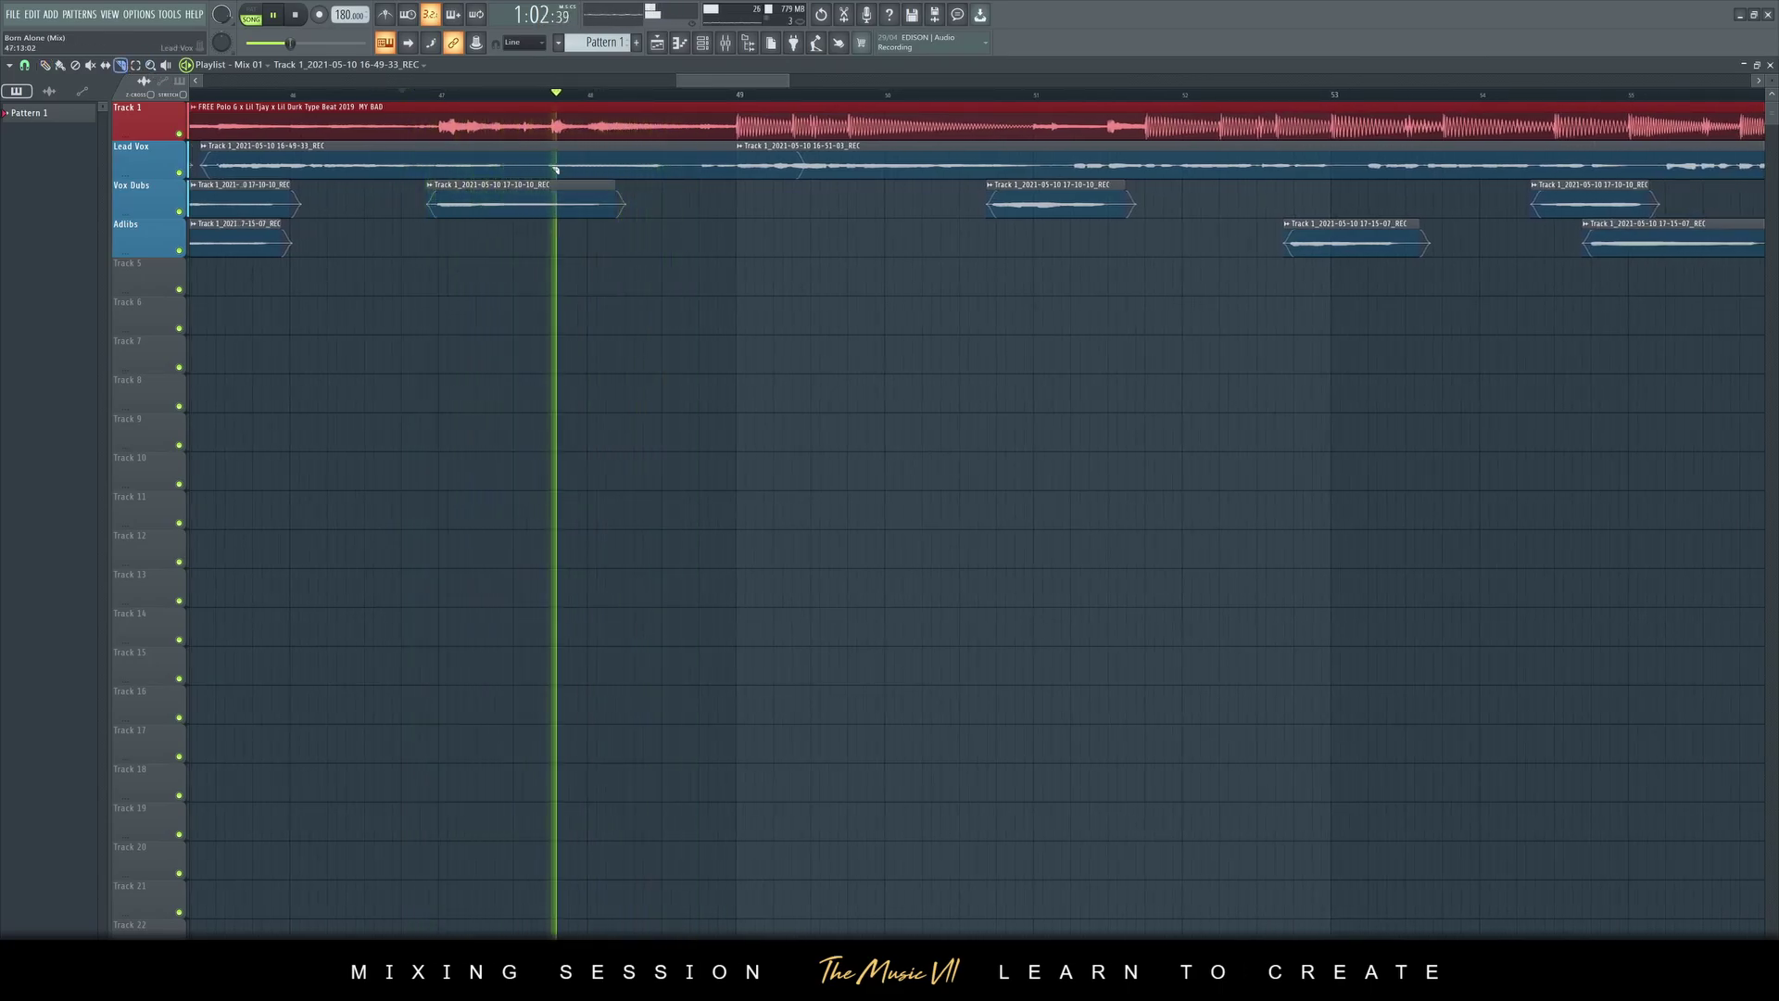
pyautogui.keyDown('ctrl'); pyautogui.scroll(2, 515, 179); pyautogui.keyUp('ctrl')
pyautogui.click(479, 167)
pyautogui.press('space')
pyautogui.press('space')
pyautogui.click(558, 169)
pyautogui.hotkey('ctrl', 's')
pyautogui.click(45, 65)
pyautogui.rightClick(495, 164)
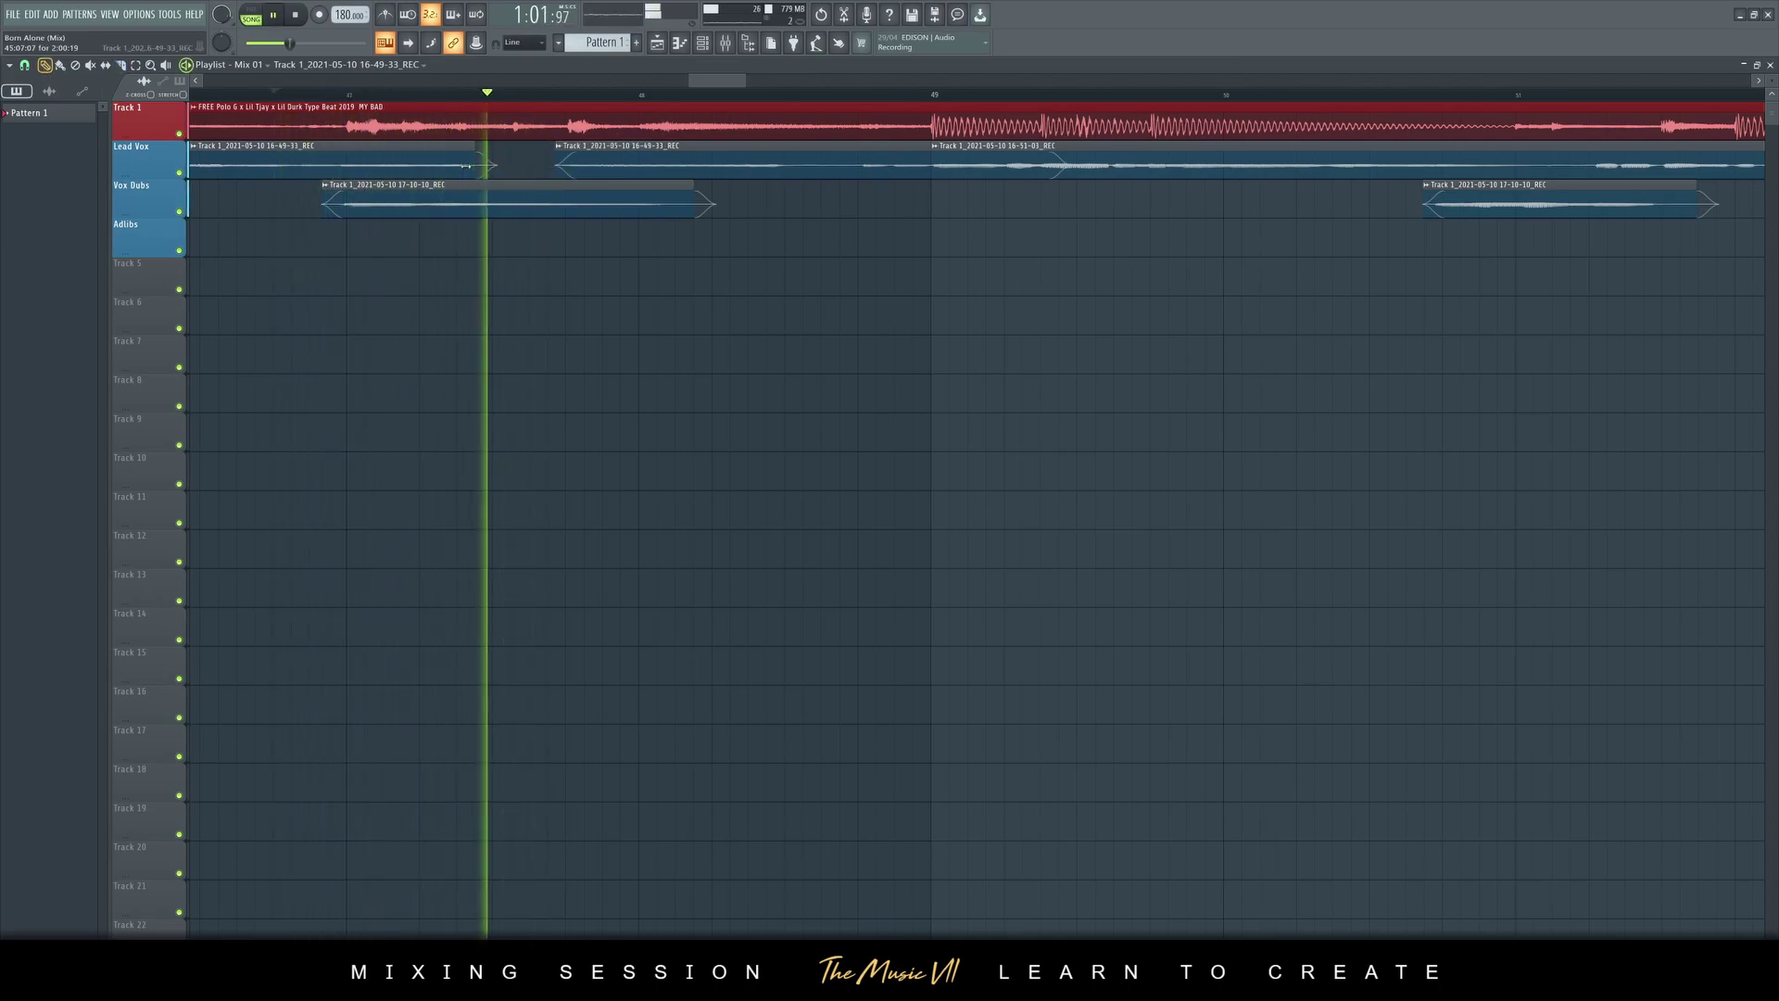
# Cut out a short Lead Vox section in the second half of bar 48, just before bar 49
pyautogui.keyDown('ctrl'); pyautogui.scroll(-2, 525, 290); pyautogui.keyUp('ctrl')
pyautogui.moveTo(712, 83); pyautogui.dragTo(722, 84)
pyautogui.click(121, 65)
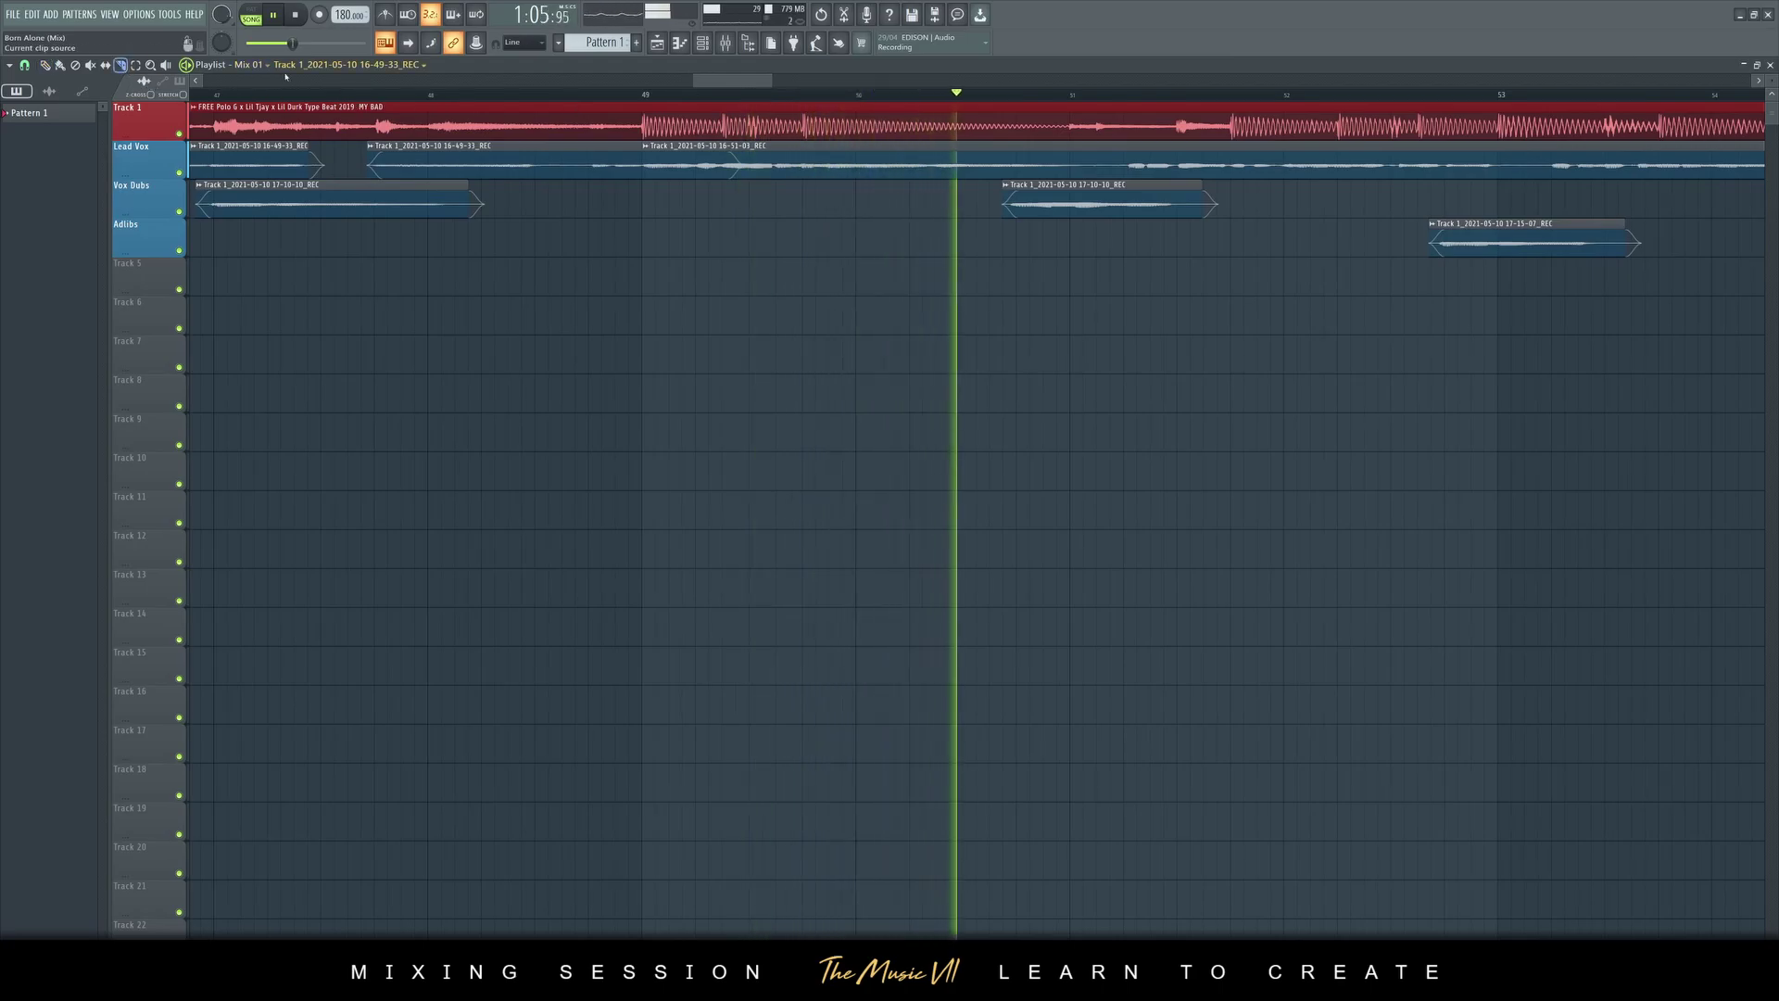
pyautogui.click(553, 165)
pyautogui.click(588, 172)
pyautogui.click(45, 66)
pyautogui.rightClick(560, 178)
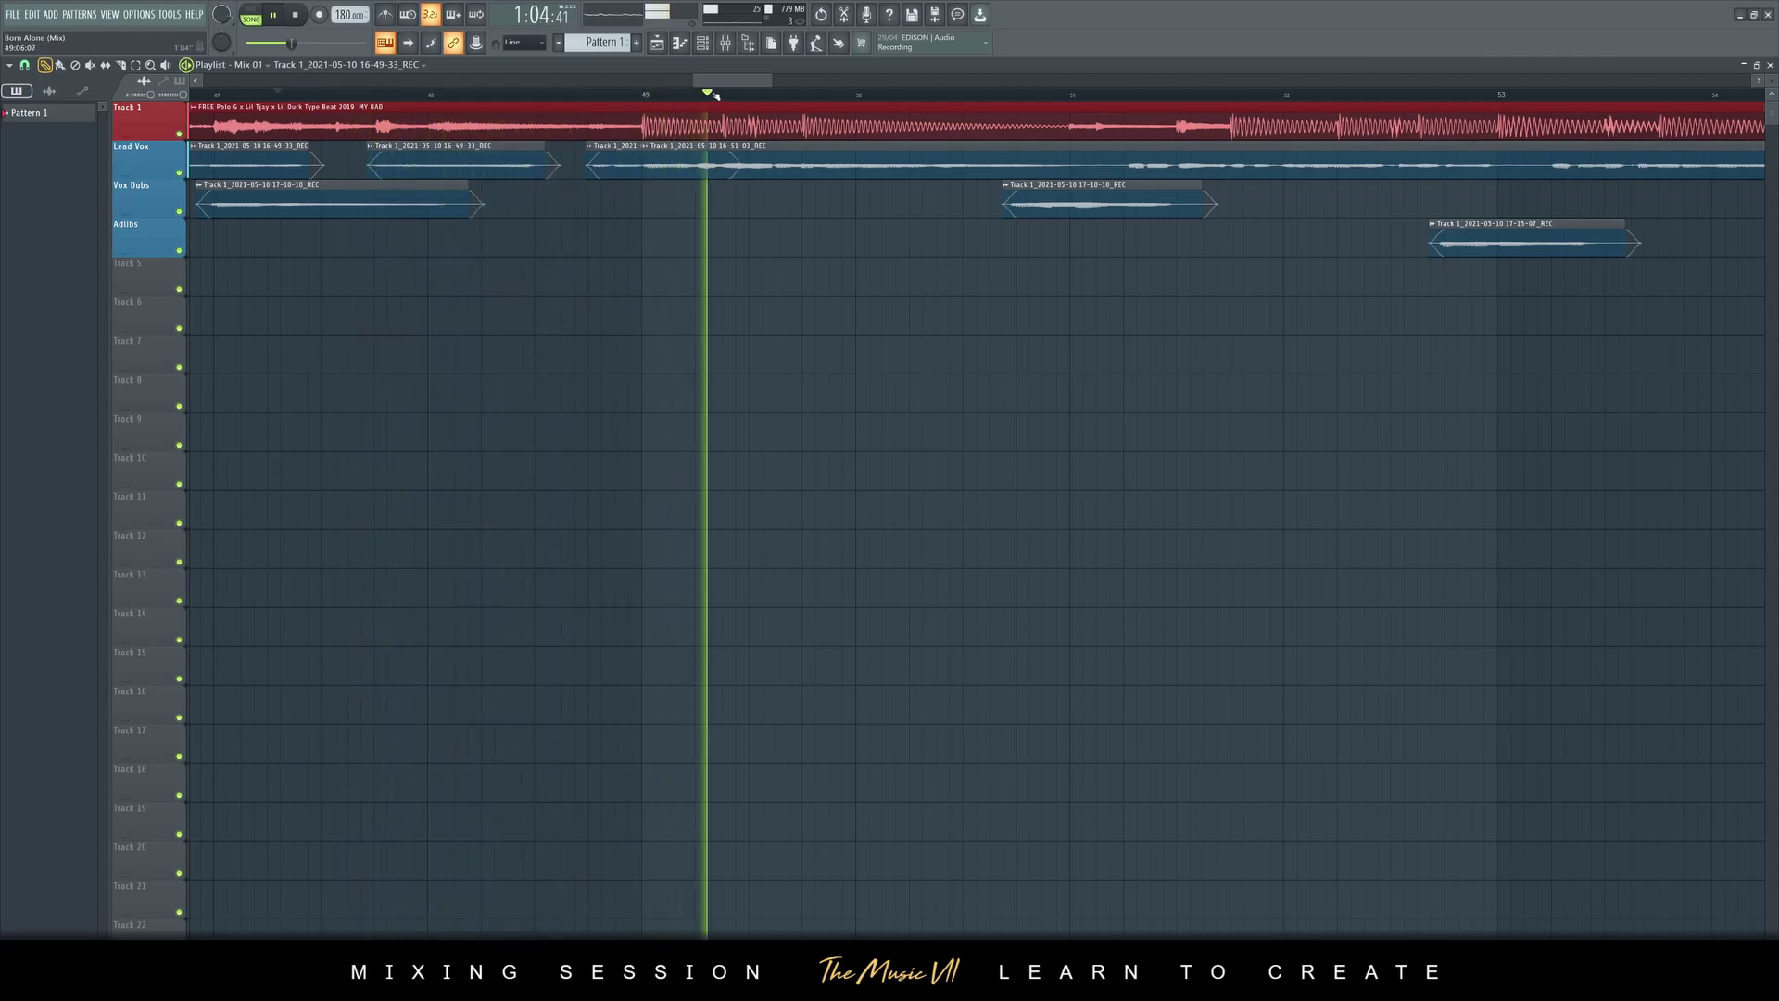
# Cut out a short Lead Vox section at the start of bar 53 and replay the edit
pyautogui.moveTo(716, 80); pyautogui.dragTo(751, 81)
pyautogui.press('F9')
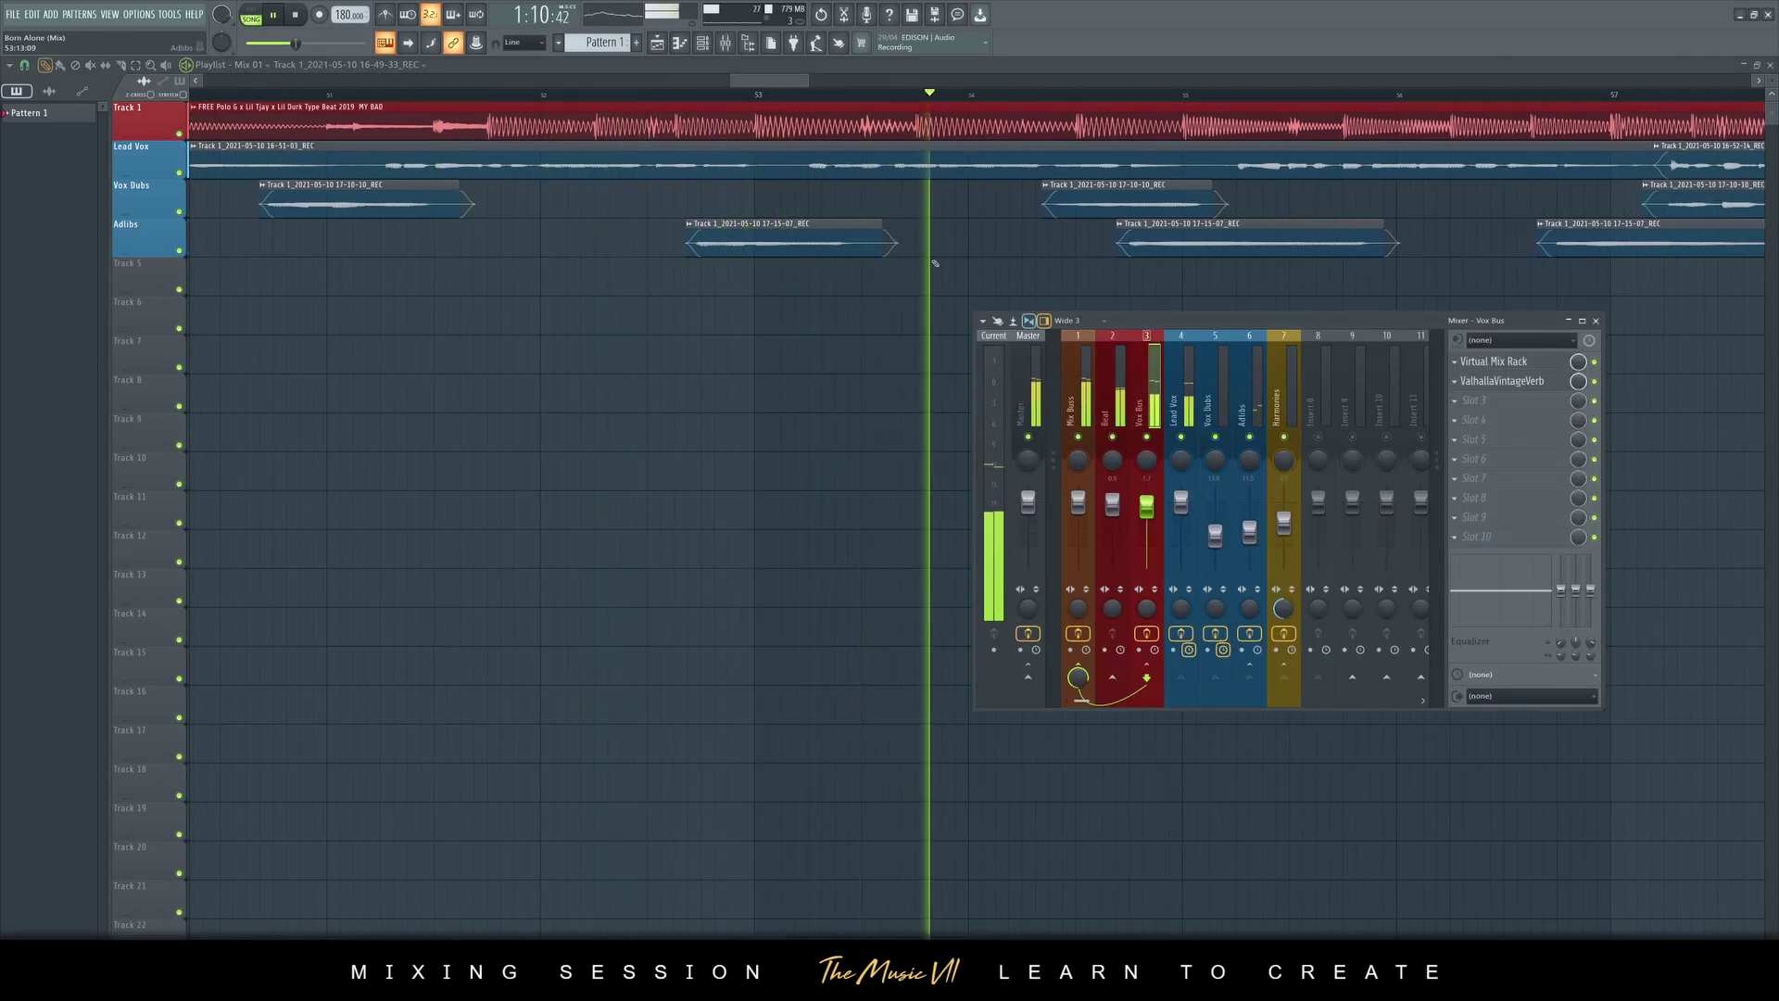
pyautogui.click(614, 95)
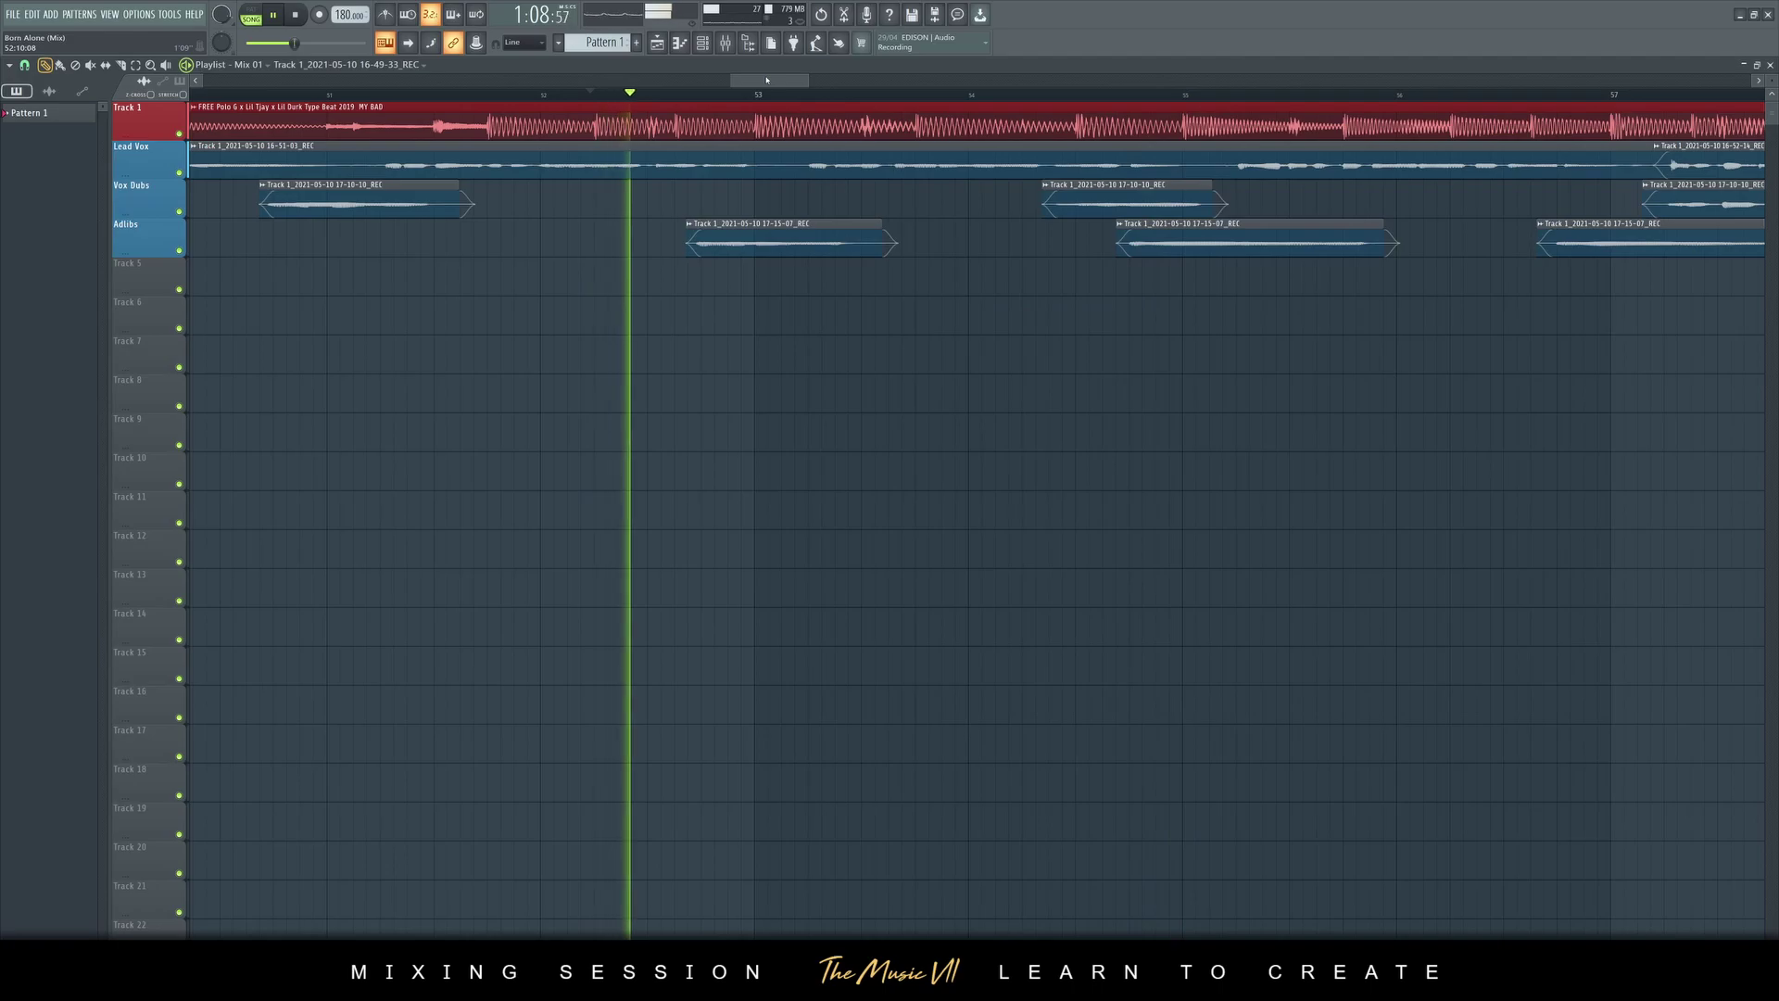
pyautogui.click(121, 65)
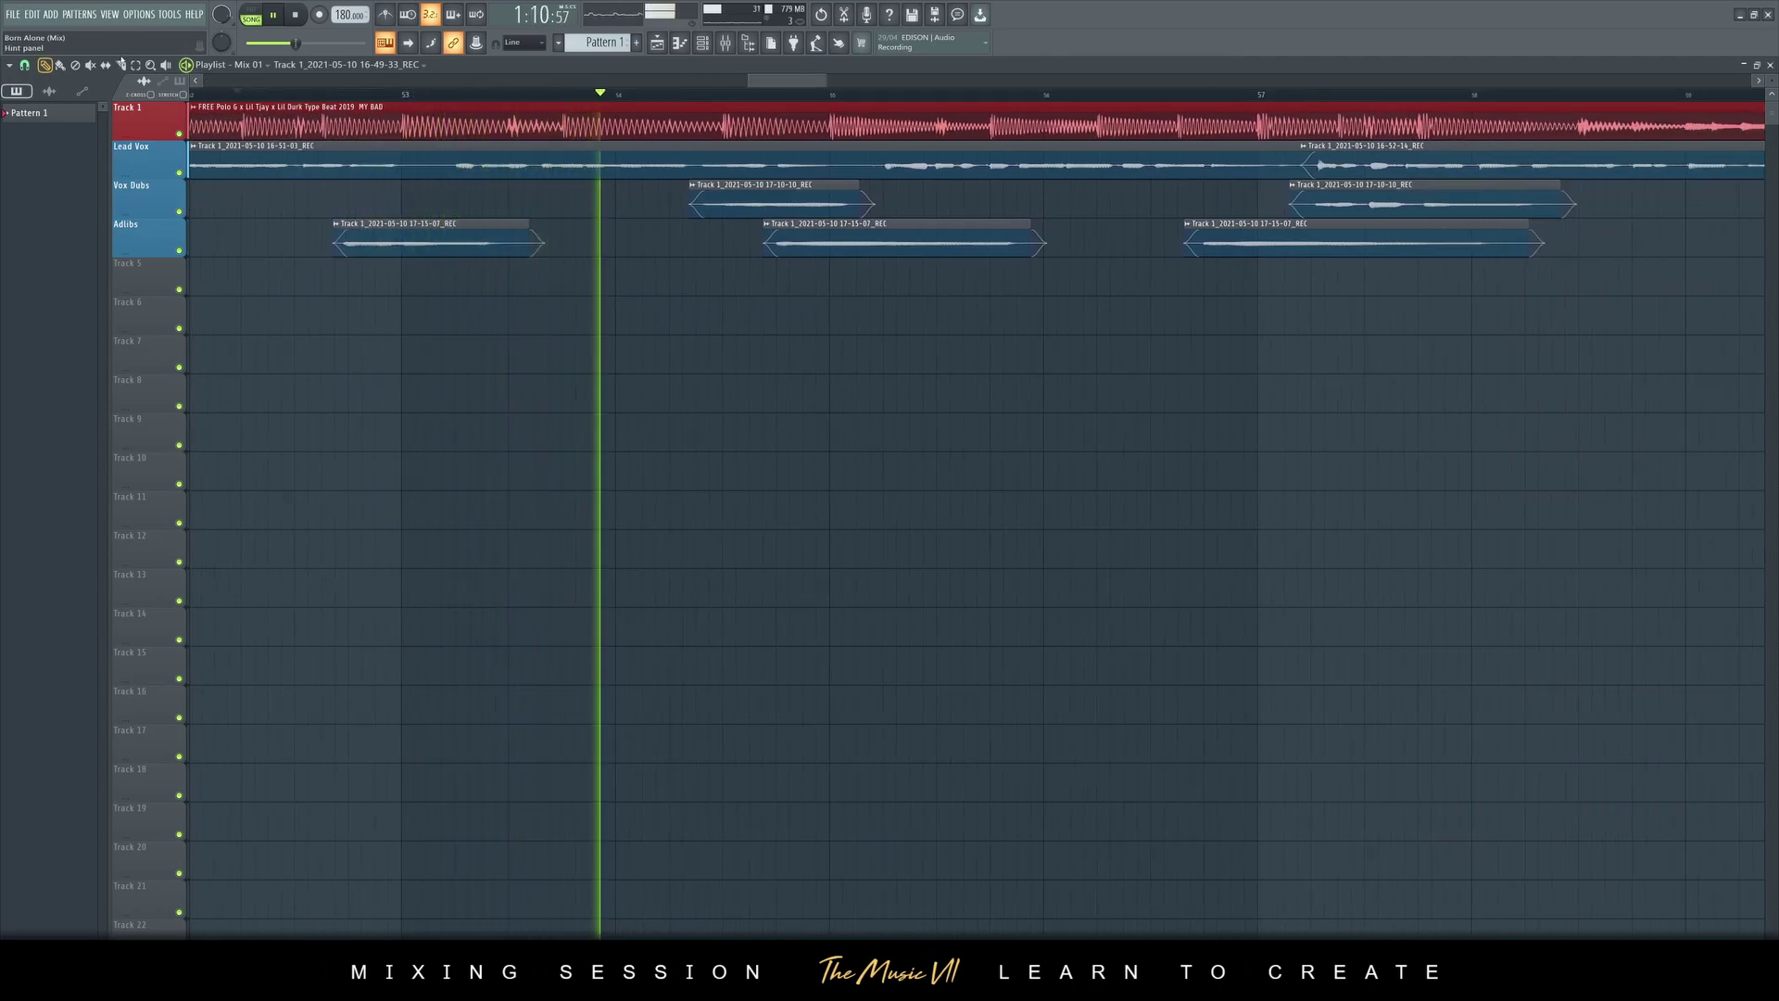
pyautogui.scroll(1, 355, 225)
pyautogui.moveTo(424, 148); pyautogui.dragTo(488, 179)
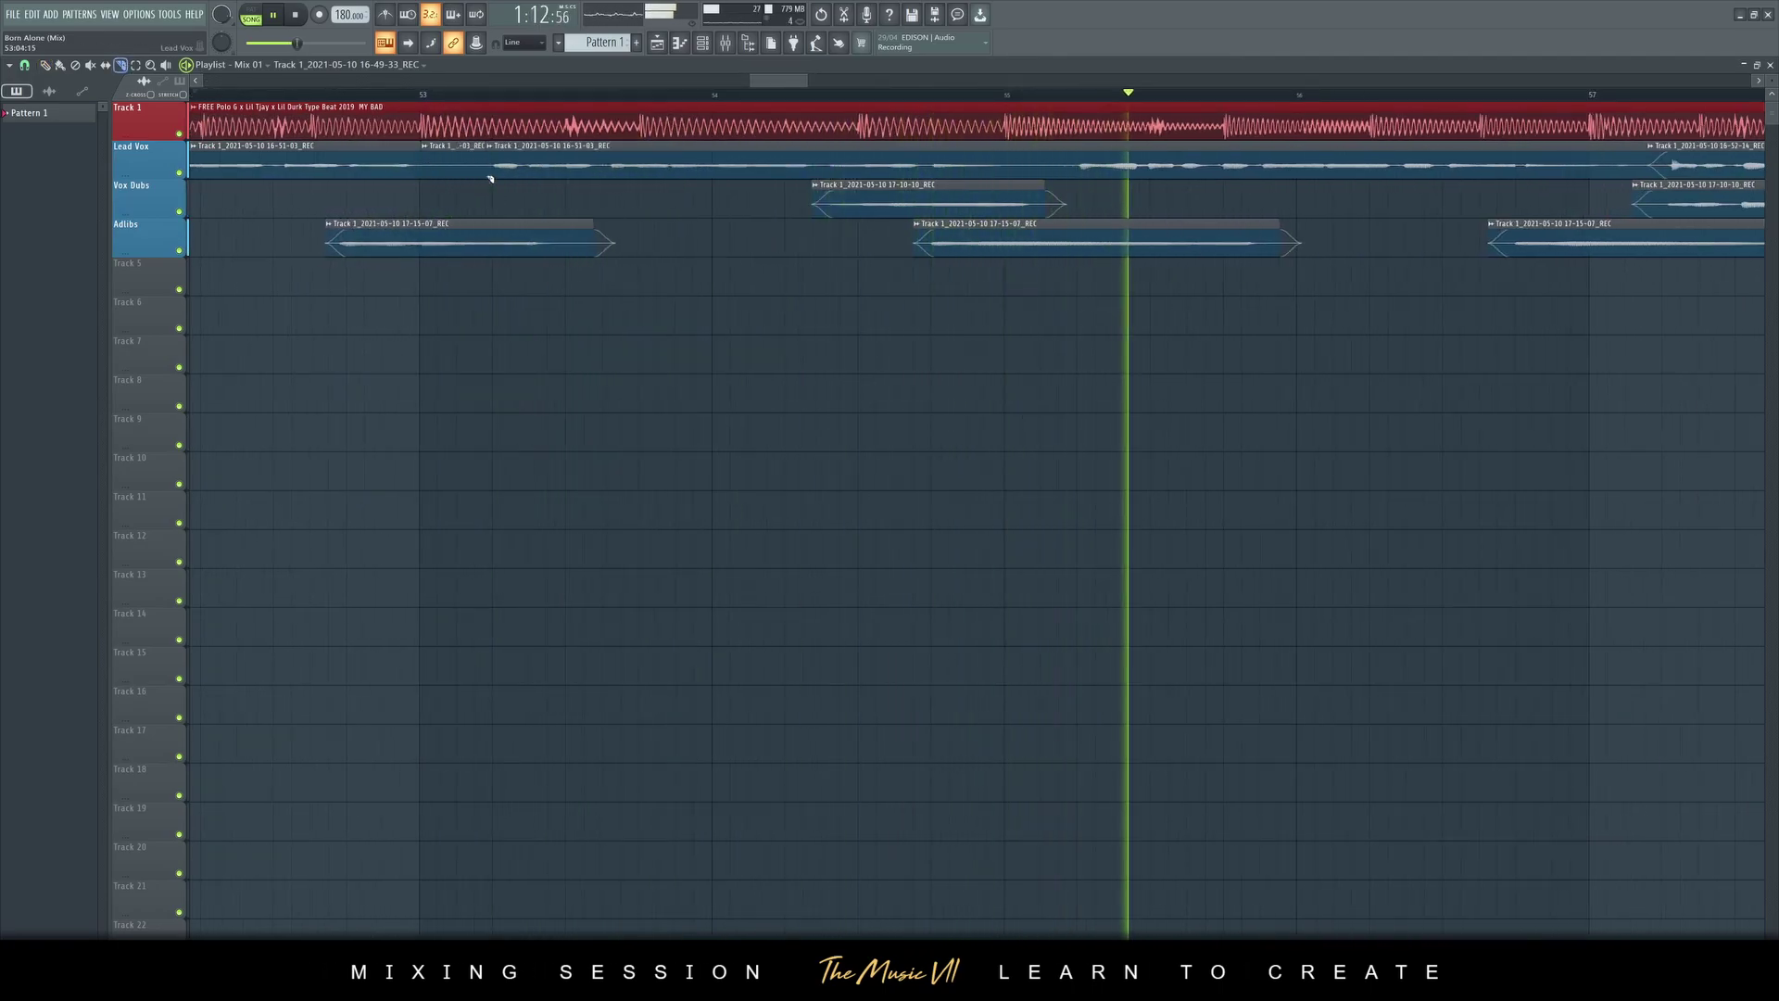
pyautogui.click(45, 66)
pyautogui.rightClick(452, 164)
pyautogui.press('space')
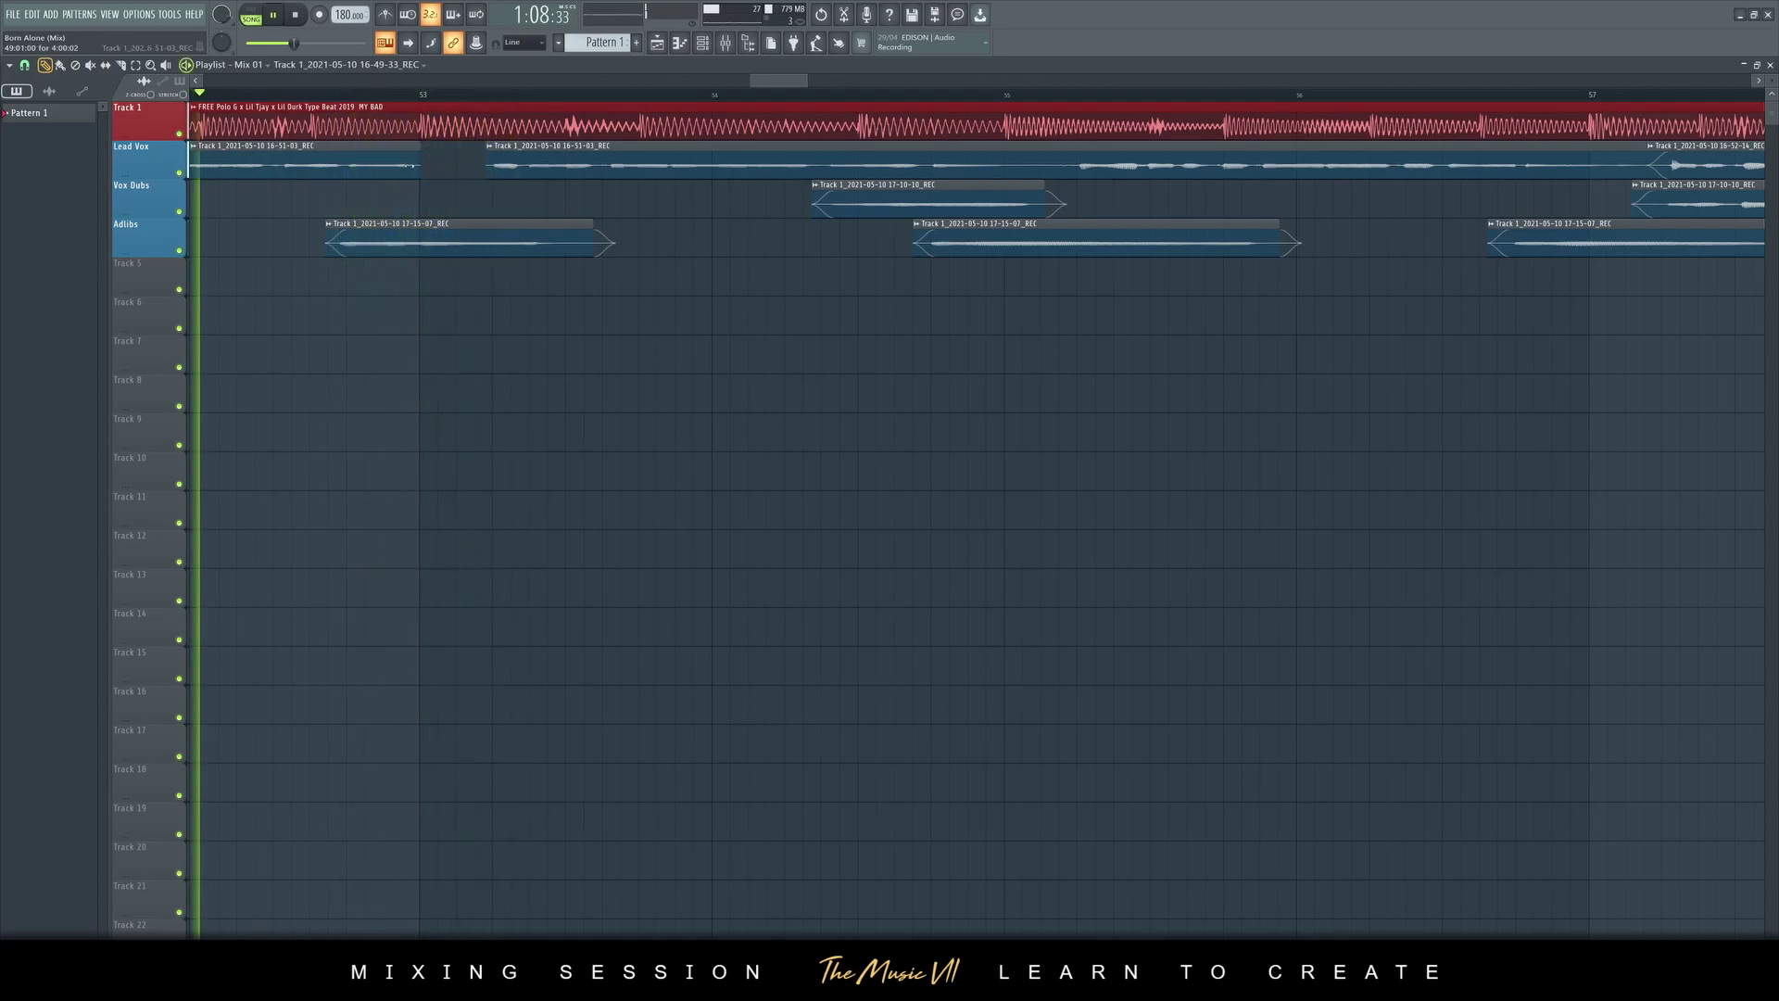
pyautogui.doubleClick(390, 165)
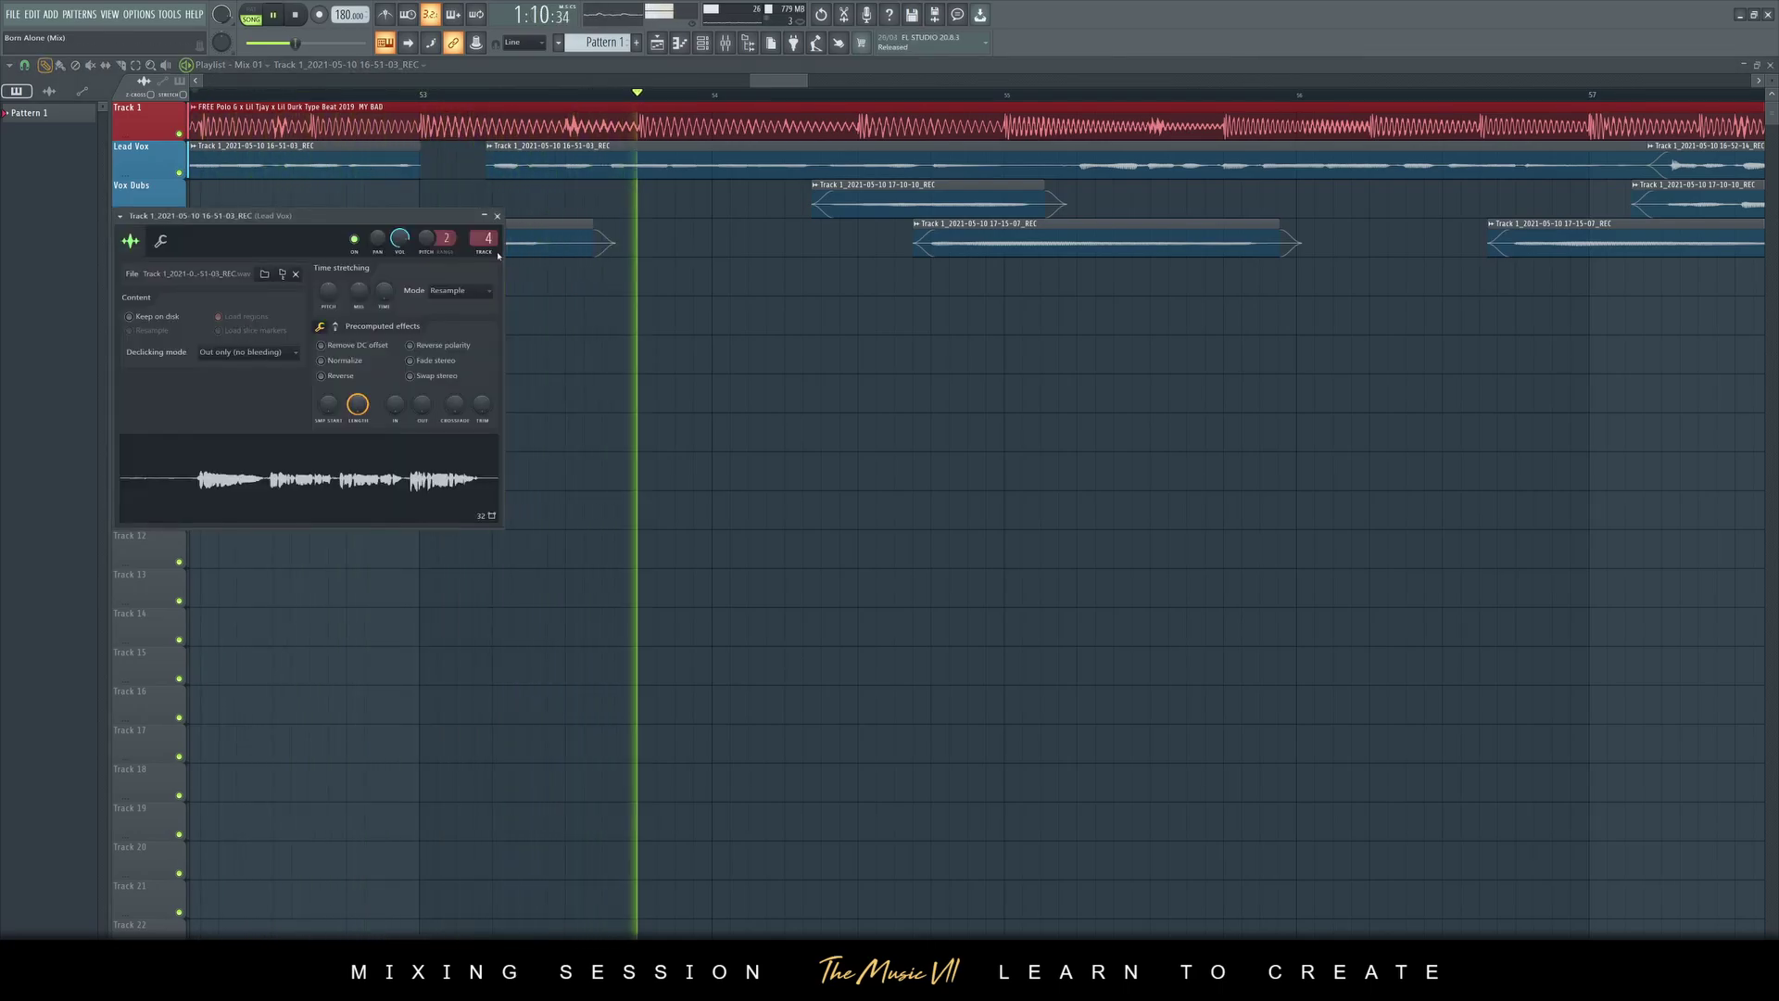
pyautogui.click(497, 217)
# Cut out a short Lead Vox section at the start of bar 55 and listen on past bar 57
pyautogui.moveTo(777, 81); pyautogui.dragTo(790, 81)
pyautogui.click(120, 66)
pyautogui.click(464, 96)
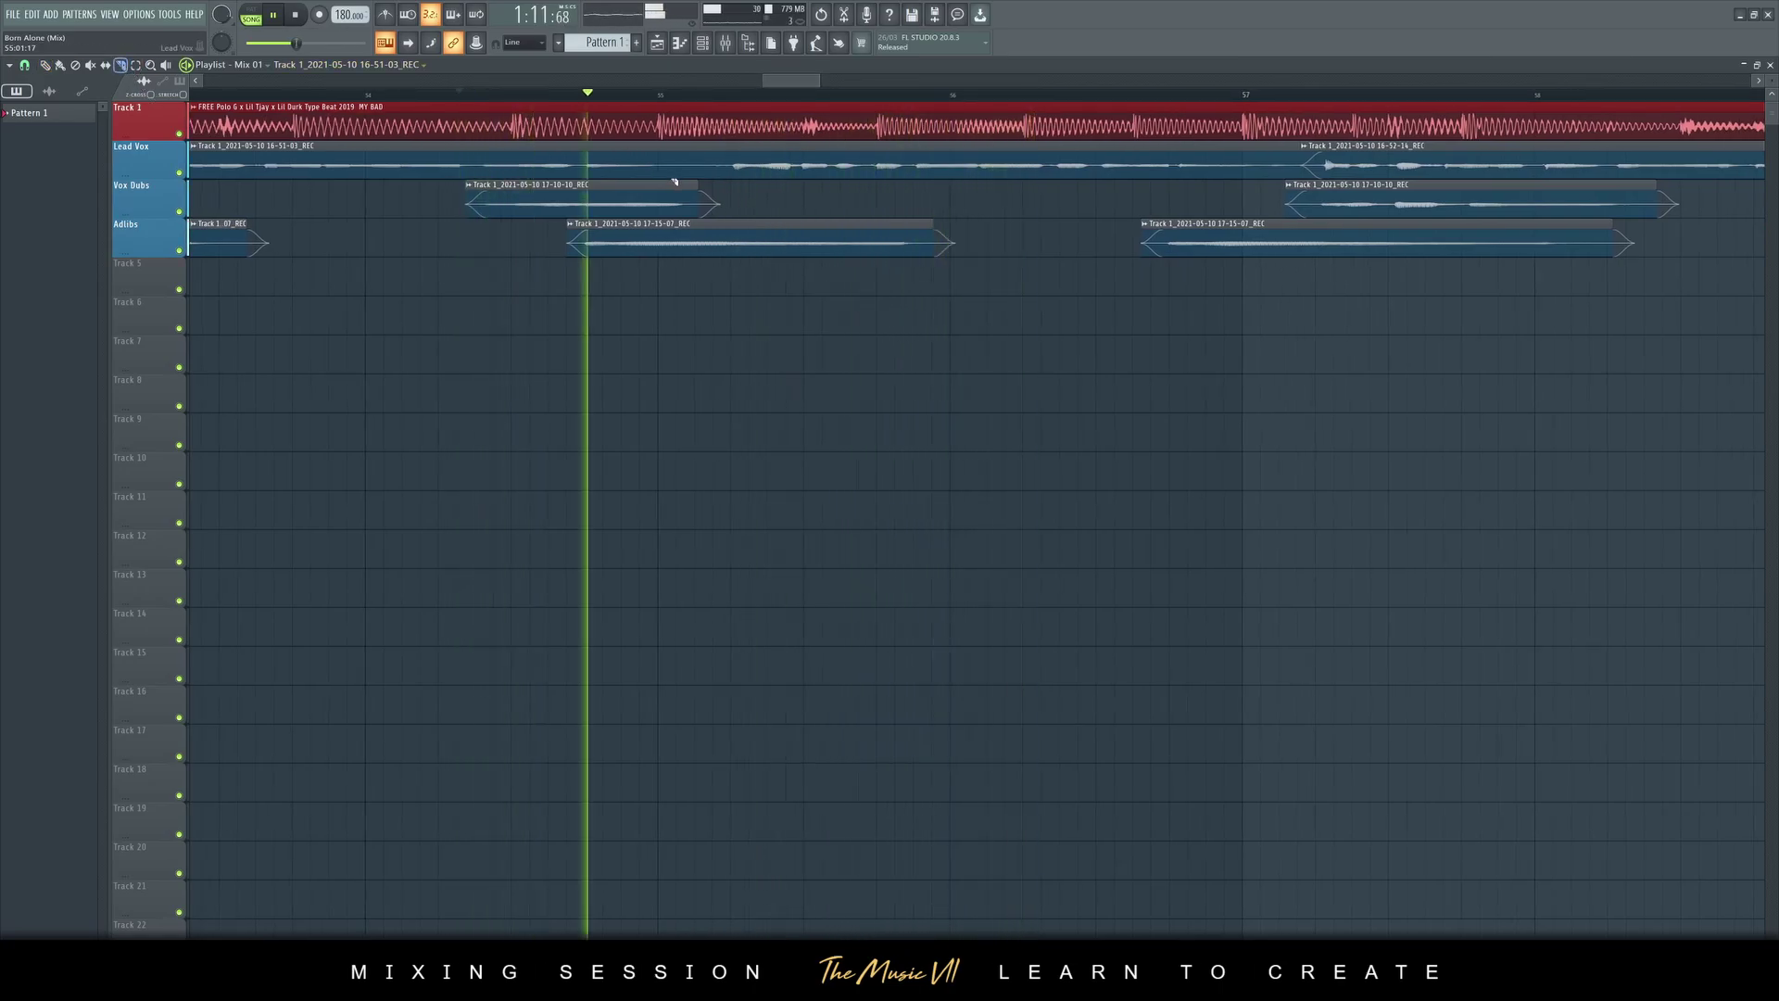
pyautogui.moveTo(729, 148); pyautogui.dragTo(667, 176)
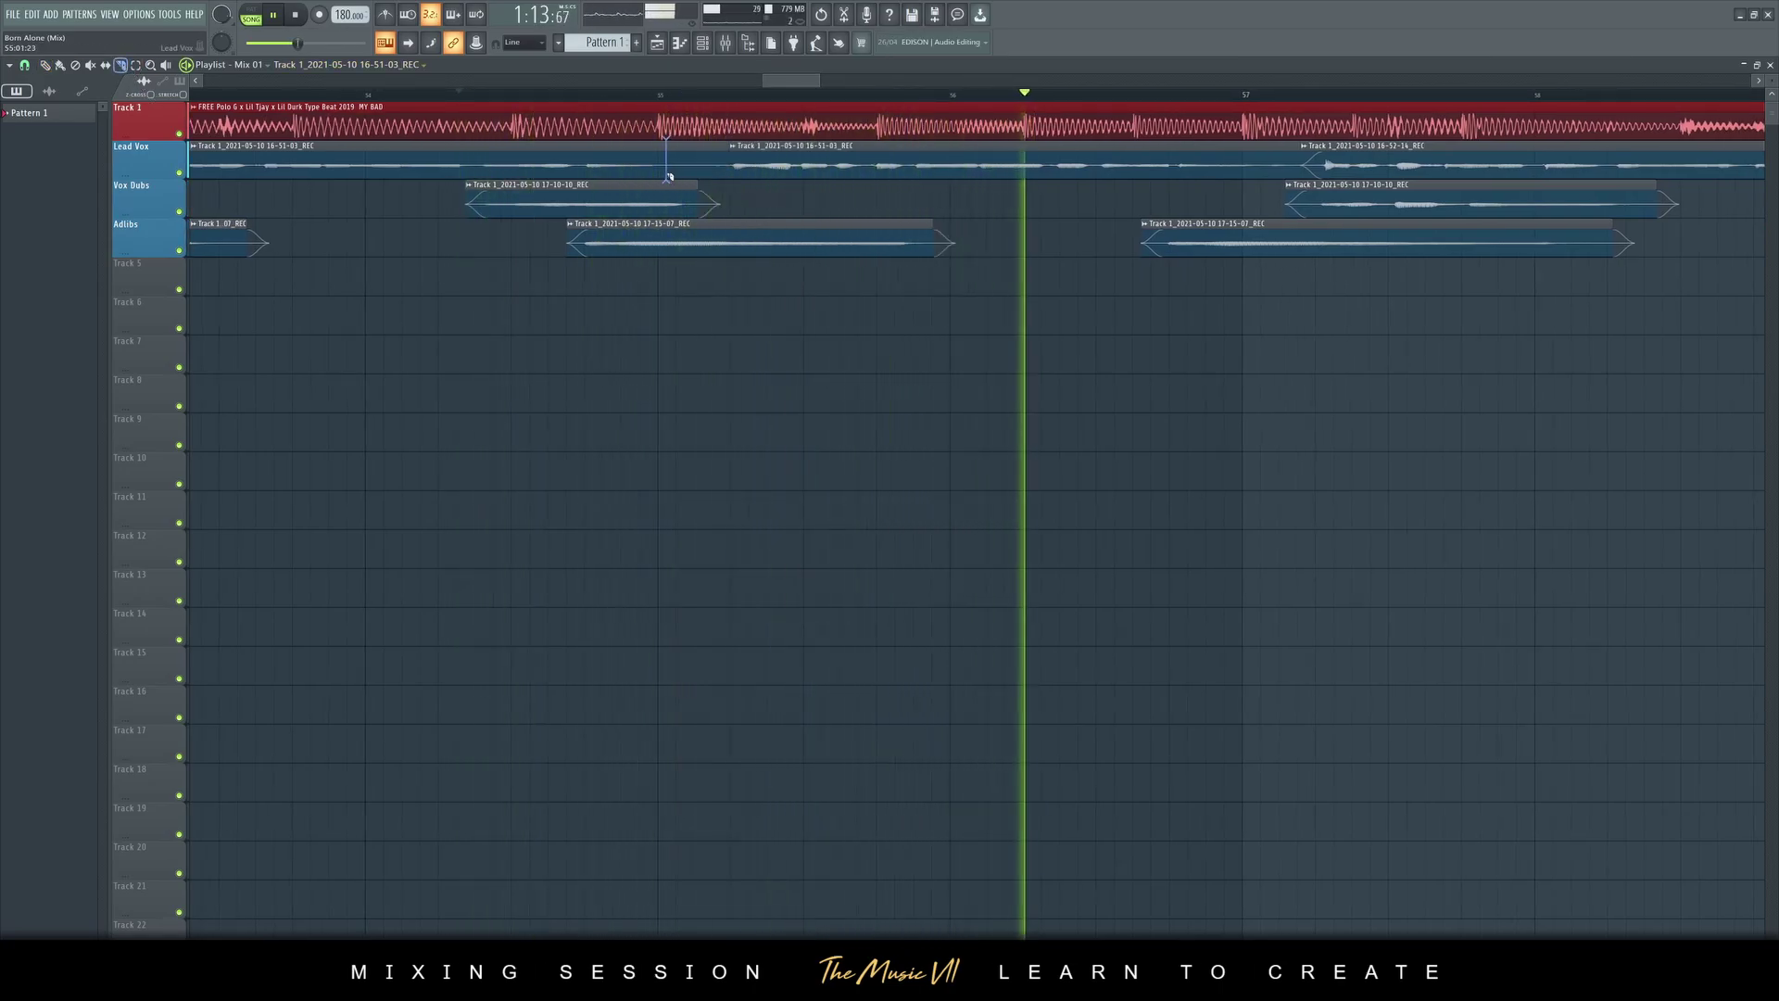
pyautogui.press('space')
pyautogui.moveTo(781, 82); pyautogui.dragTo(797, 84)
pyautogui.press('F9')
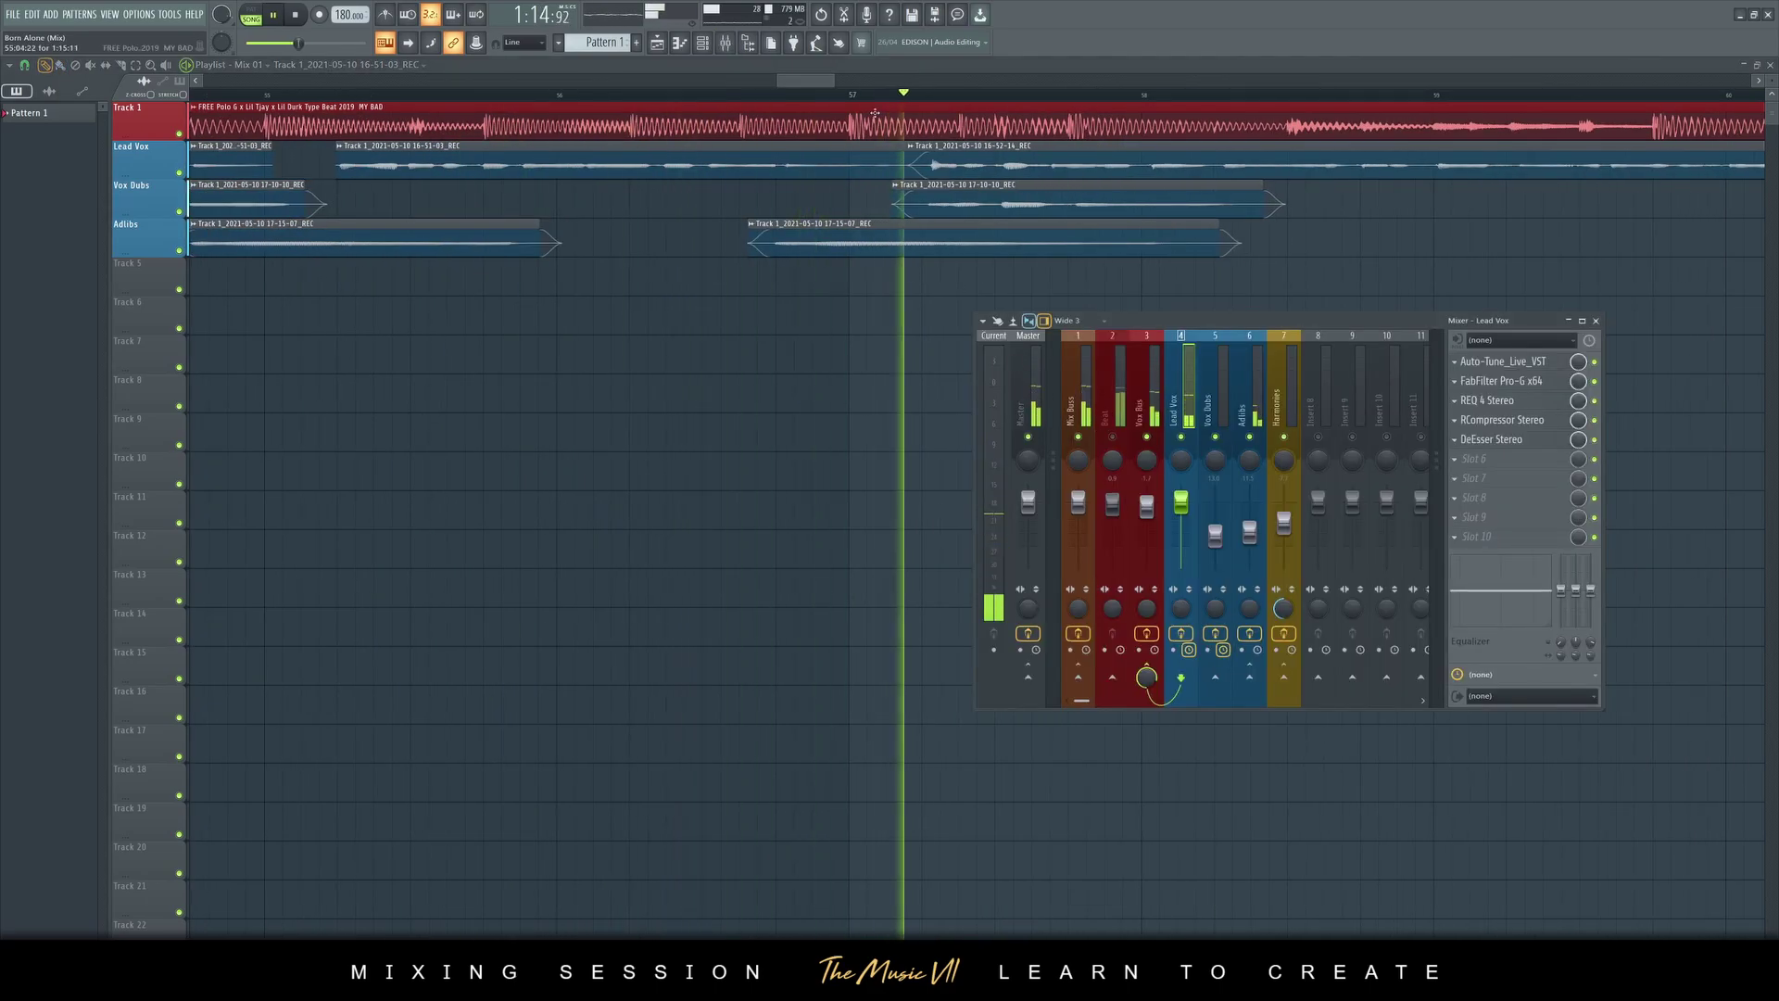
pyautogui.press('F9')
# Insert the F6 Stereo equaliser in the first effect slot of the Beat mixer track
pyautogui.moveTo(833, 81); pyautogui.dragTo(1738, 113)
pyautogui.moveTo(944, 78); pyautogui.dragTo(681, 81)
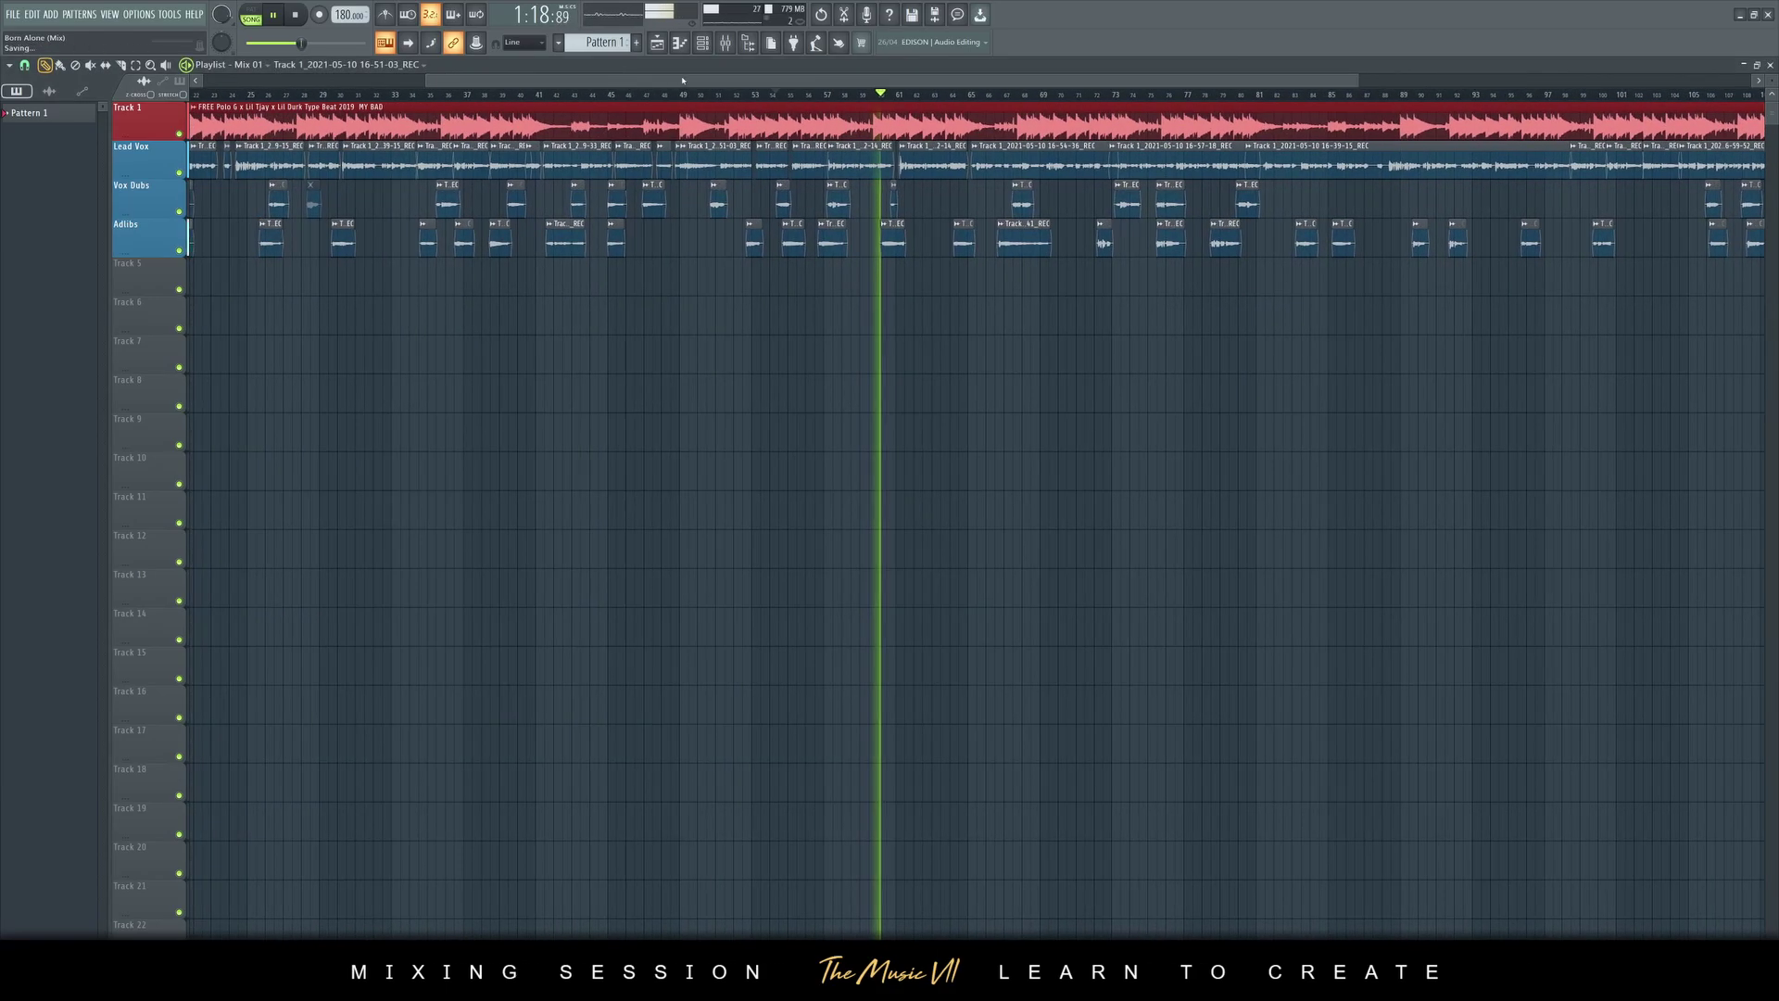
pyautogui.scroll(-2, 658, 198)
pyautogui.click(725, 44)
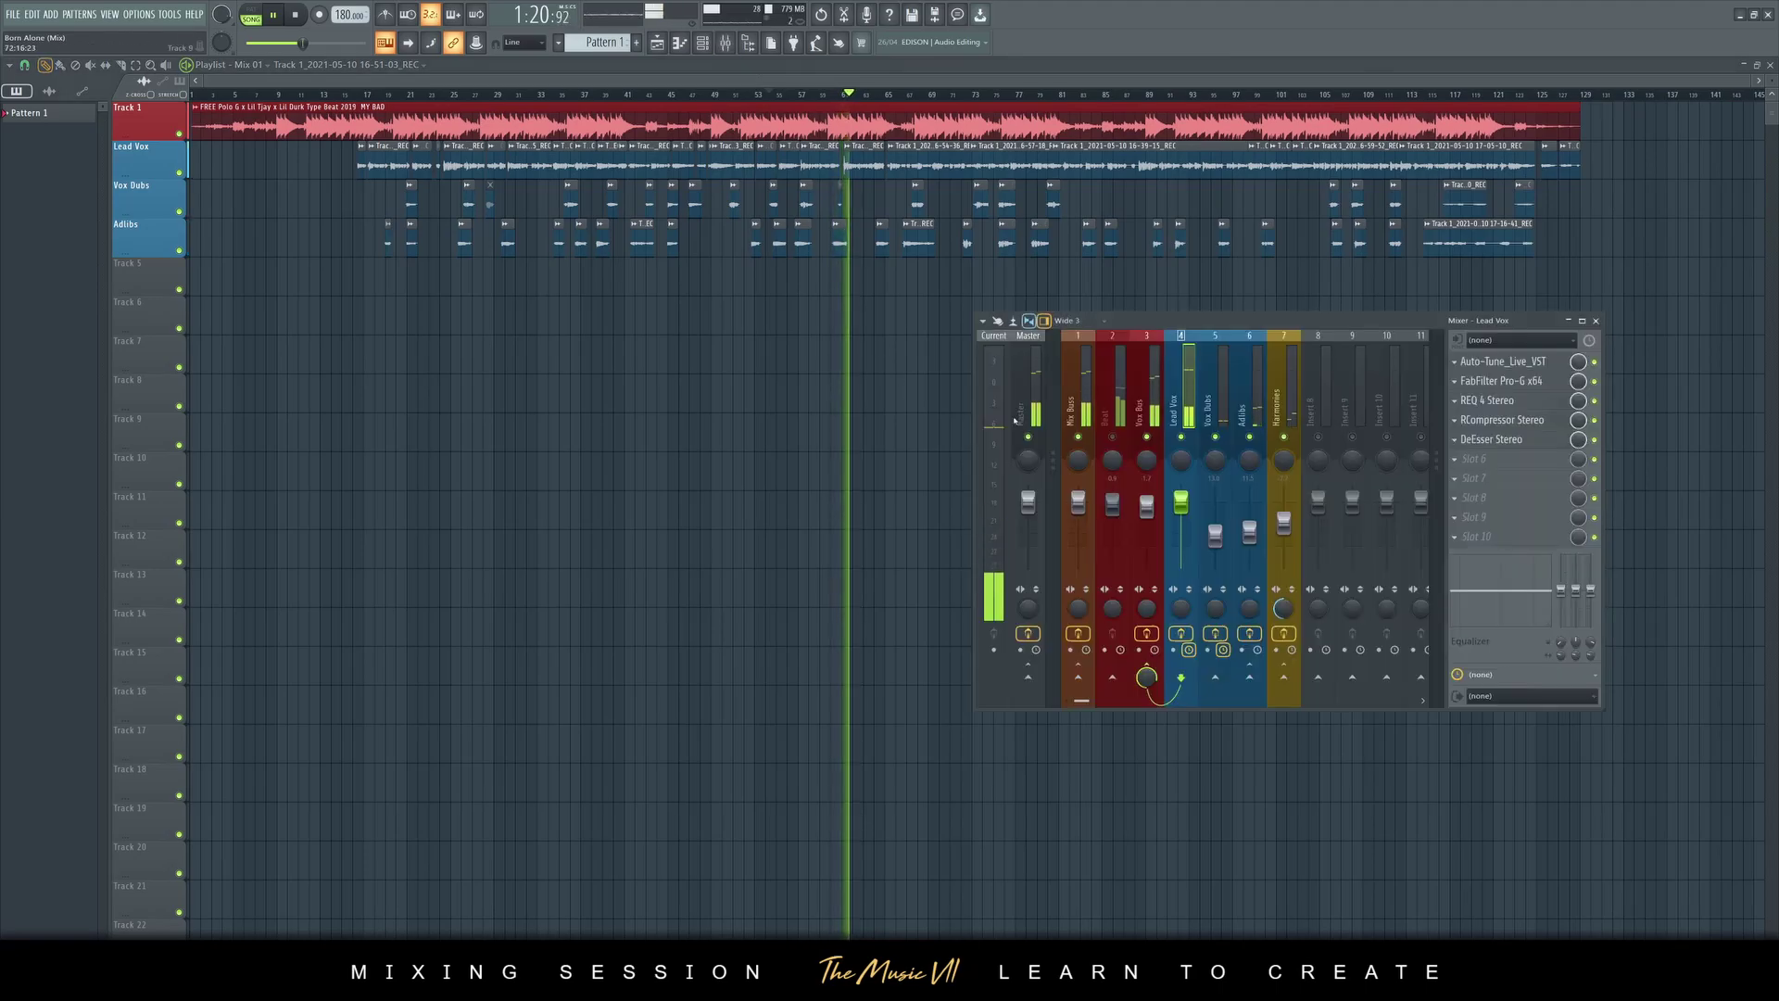
pyautogui.click(1109, 409)
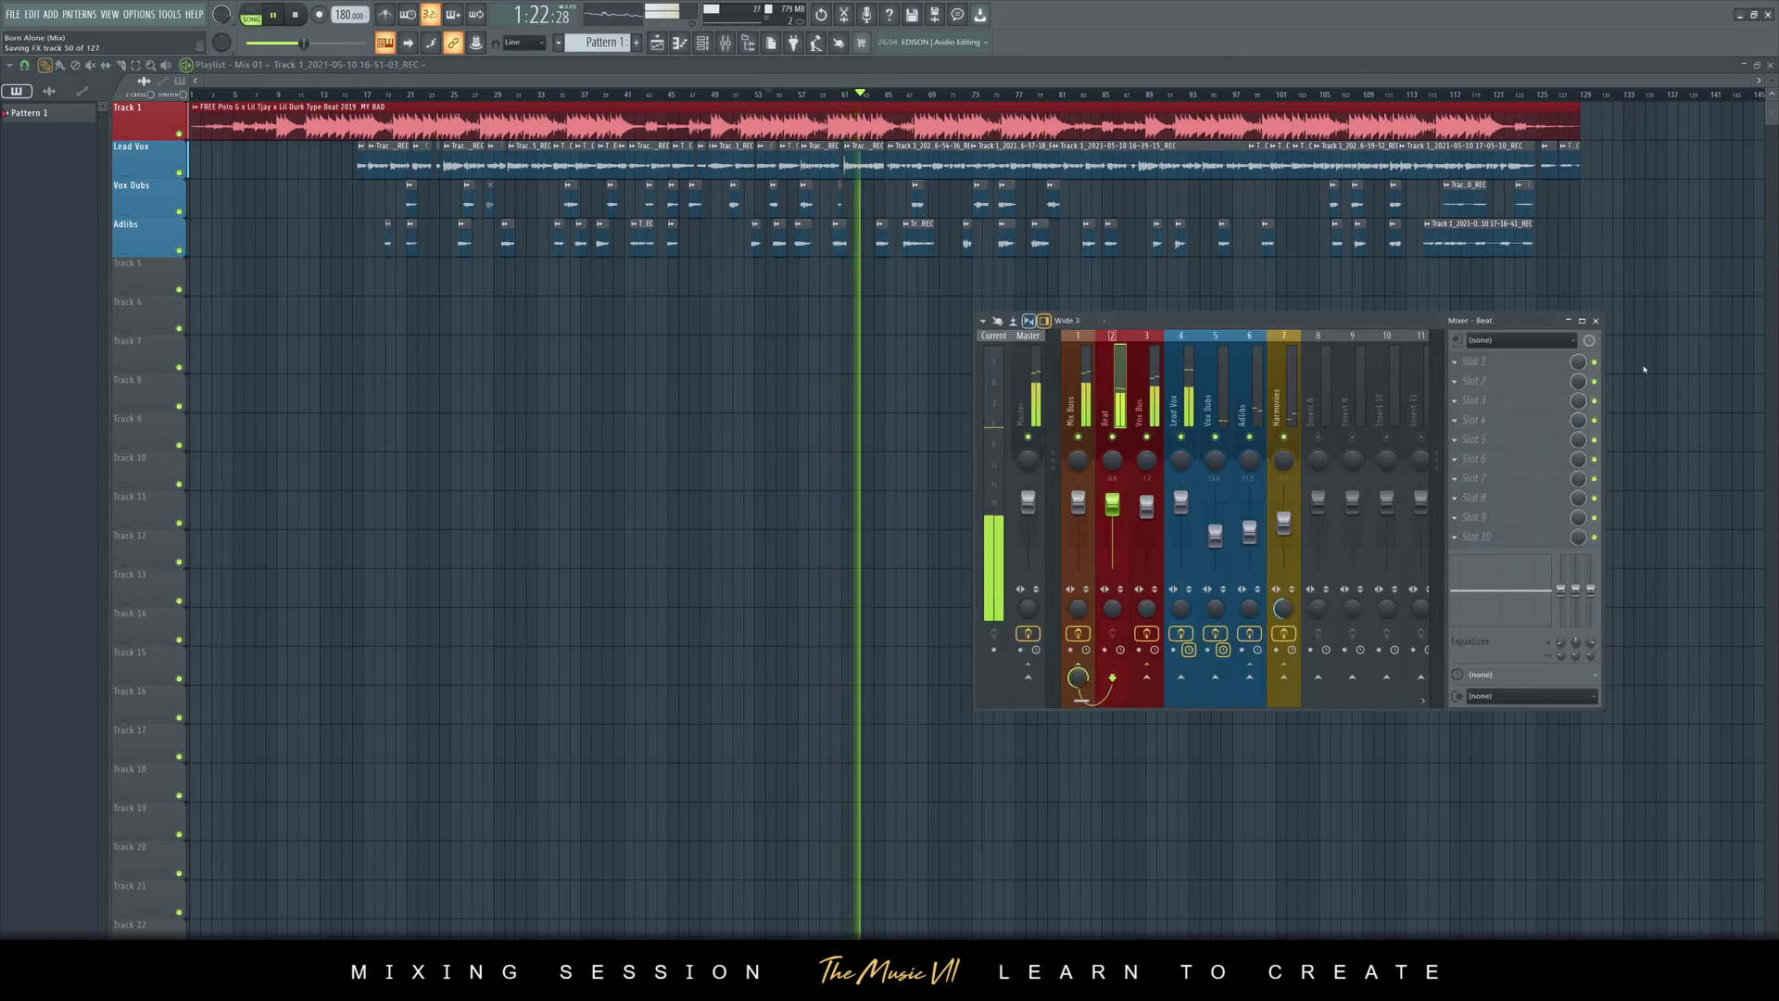
pyautogui.click(1490, 360)
pyautogui.click(1411, 399)
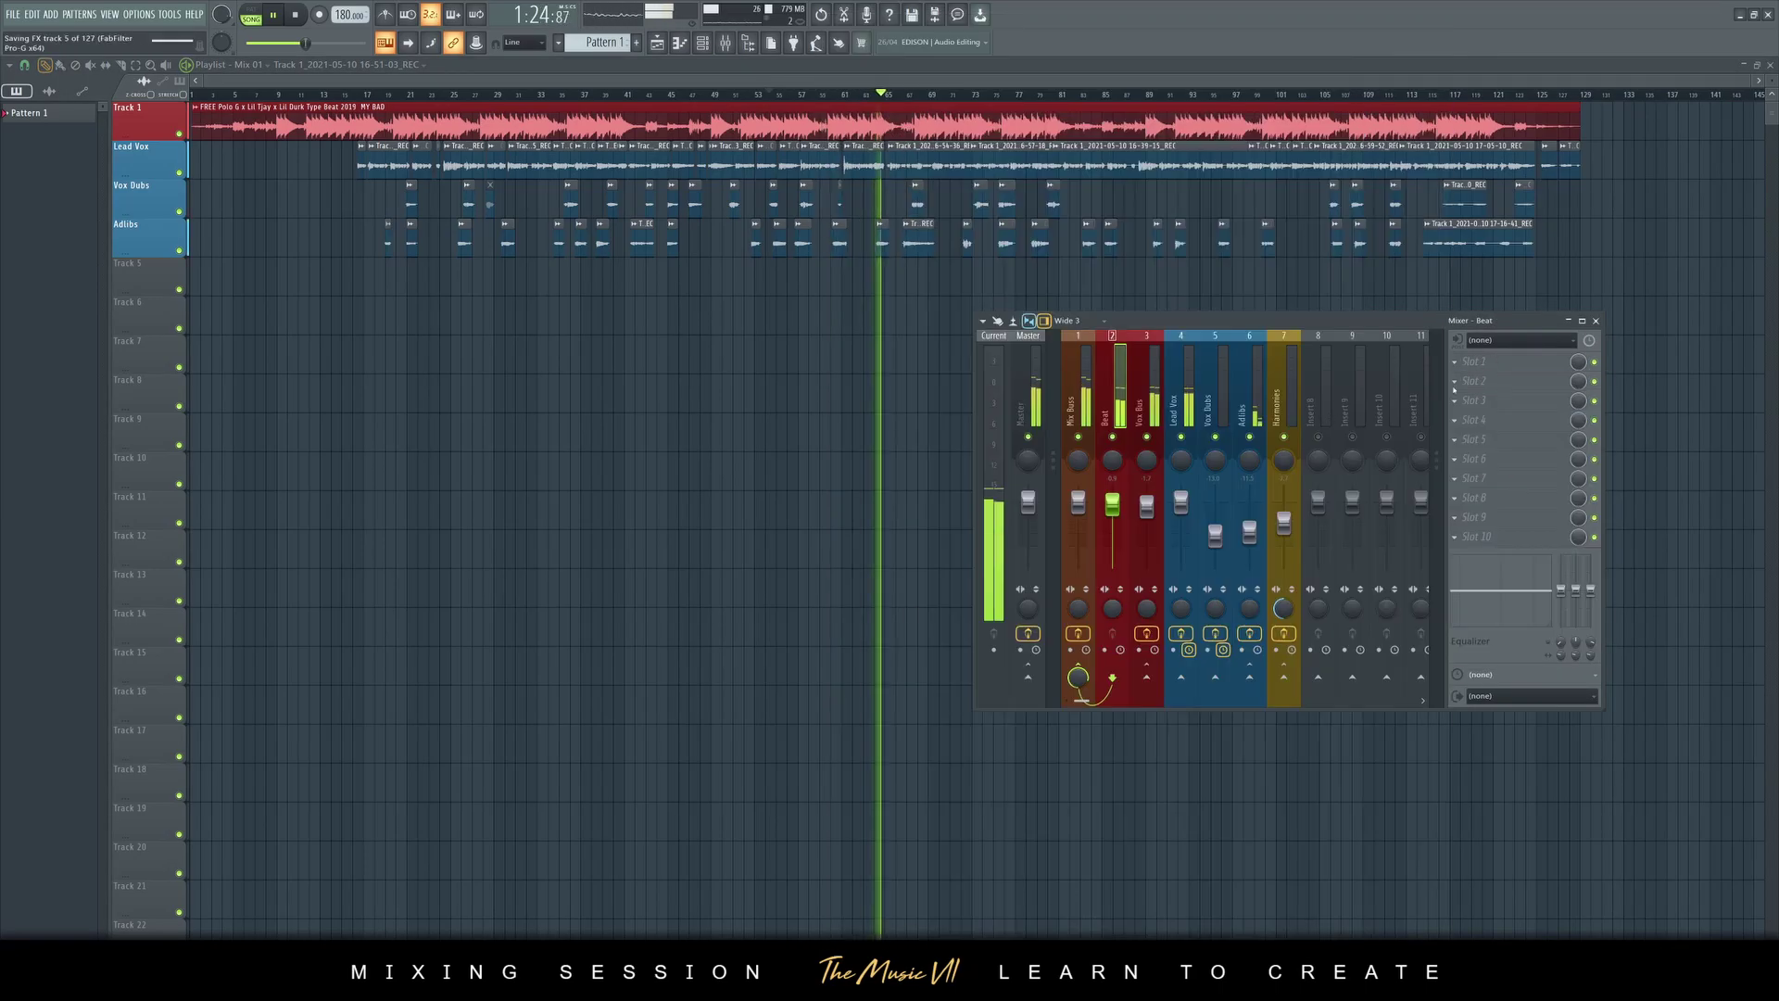
pyautogui.click(1507, 364)
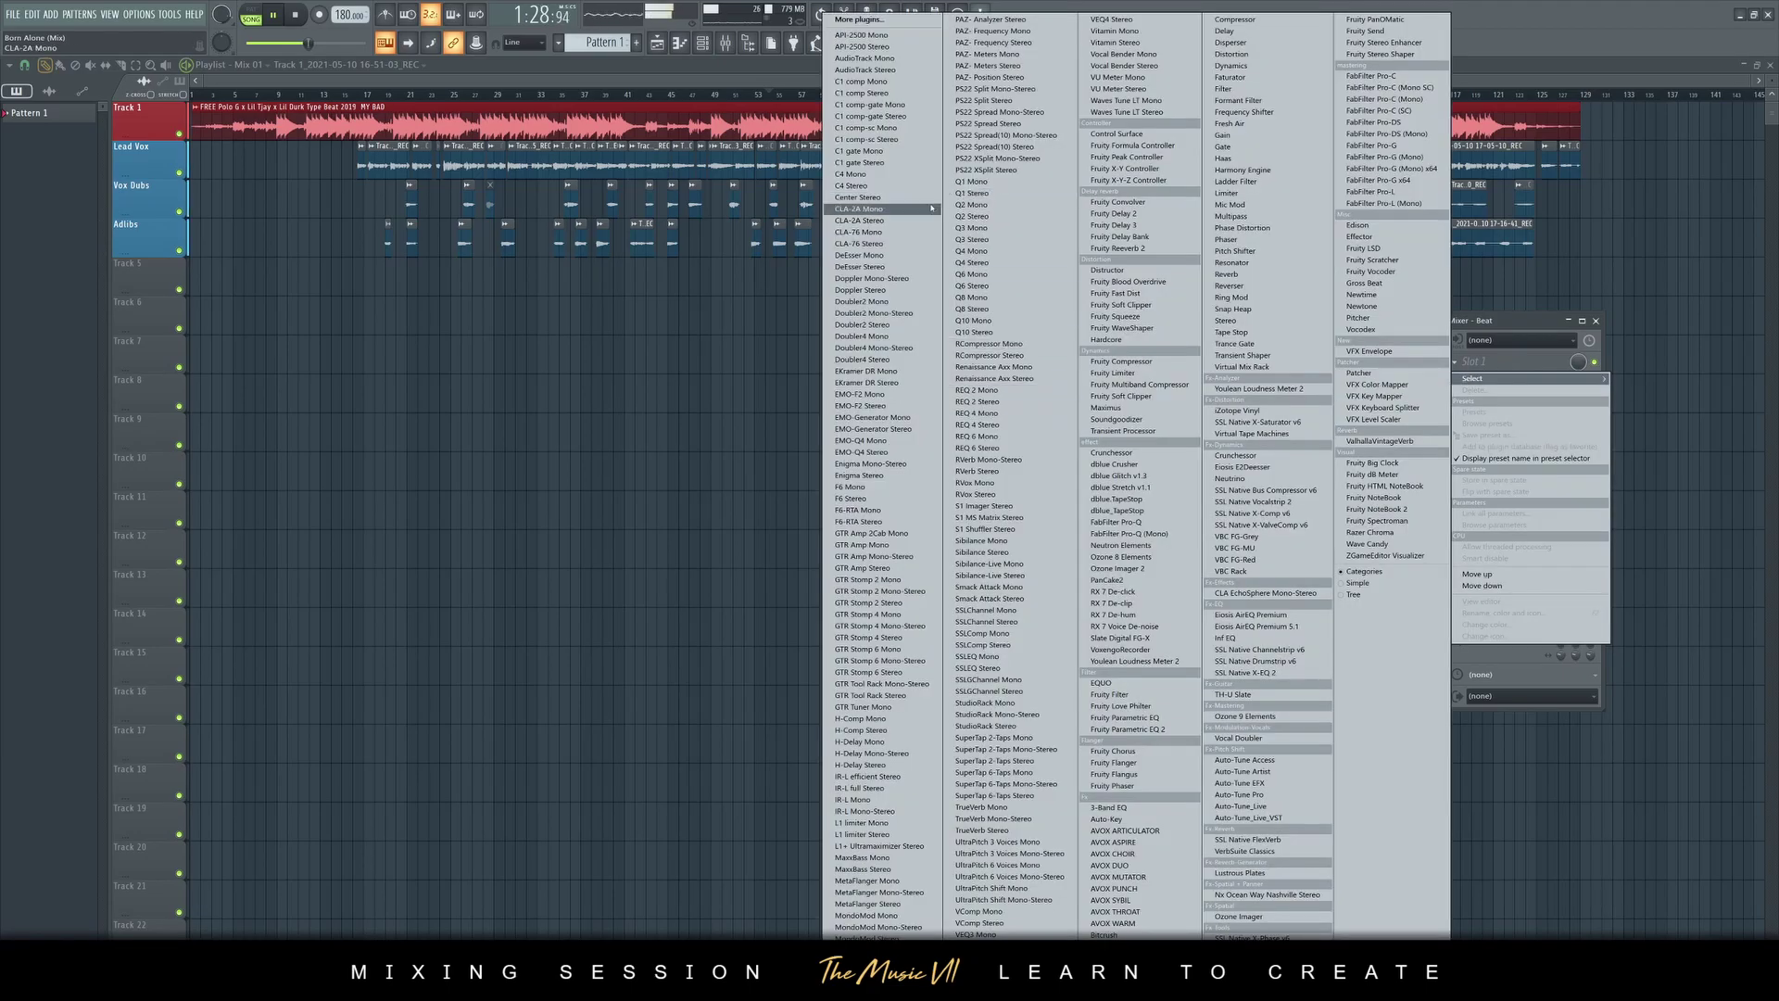
pyautogui.click(877, 500)
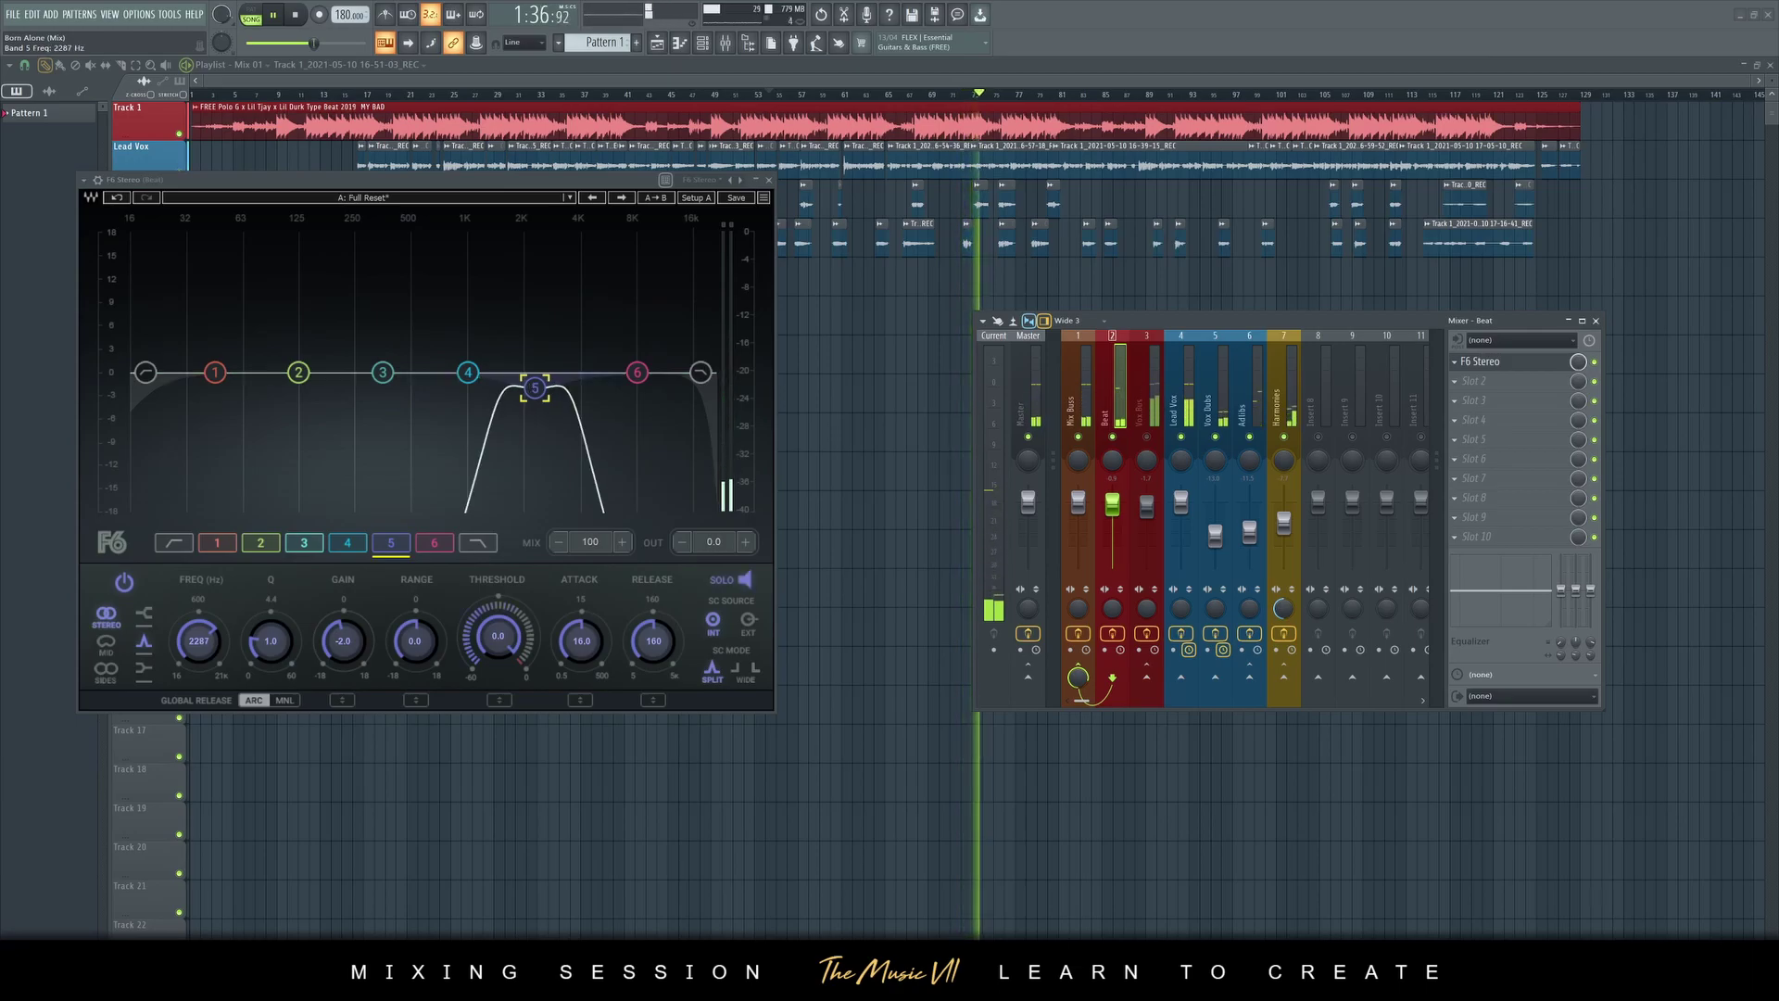
# Set the Beat's F6 band 5 to 2719 Hz, gain -1.1, range -3.2 and threshold -38.7, and enable the low-pass filter at 19222 Hz
pyautogui.moveTo(532, 395)
pyautogui.mouseDown()
pyautogui.moveTo(526, 291)
pyautogui.moveTo(532, 386)
pyautogui.mouseUp()
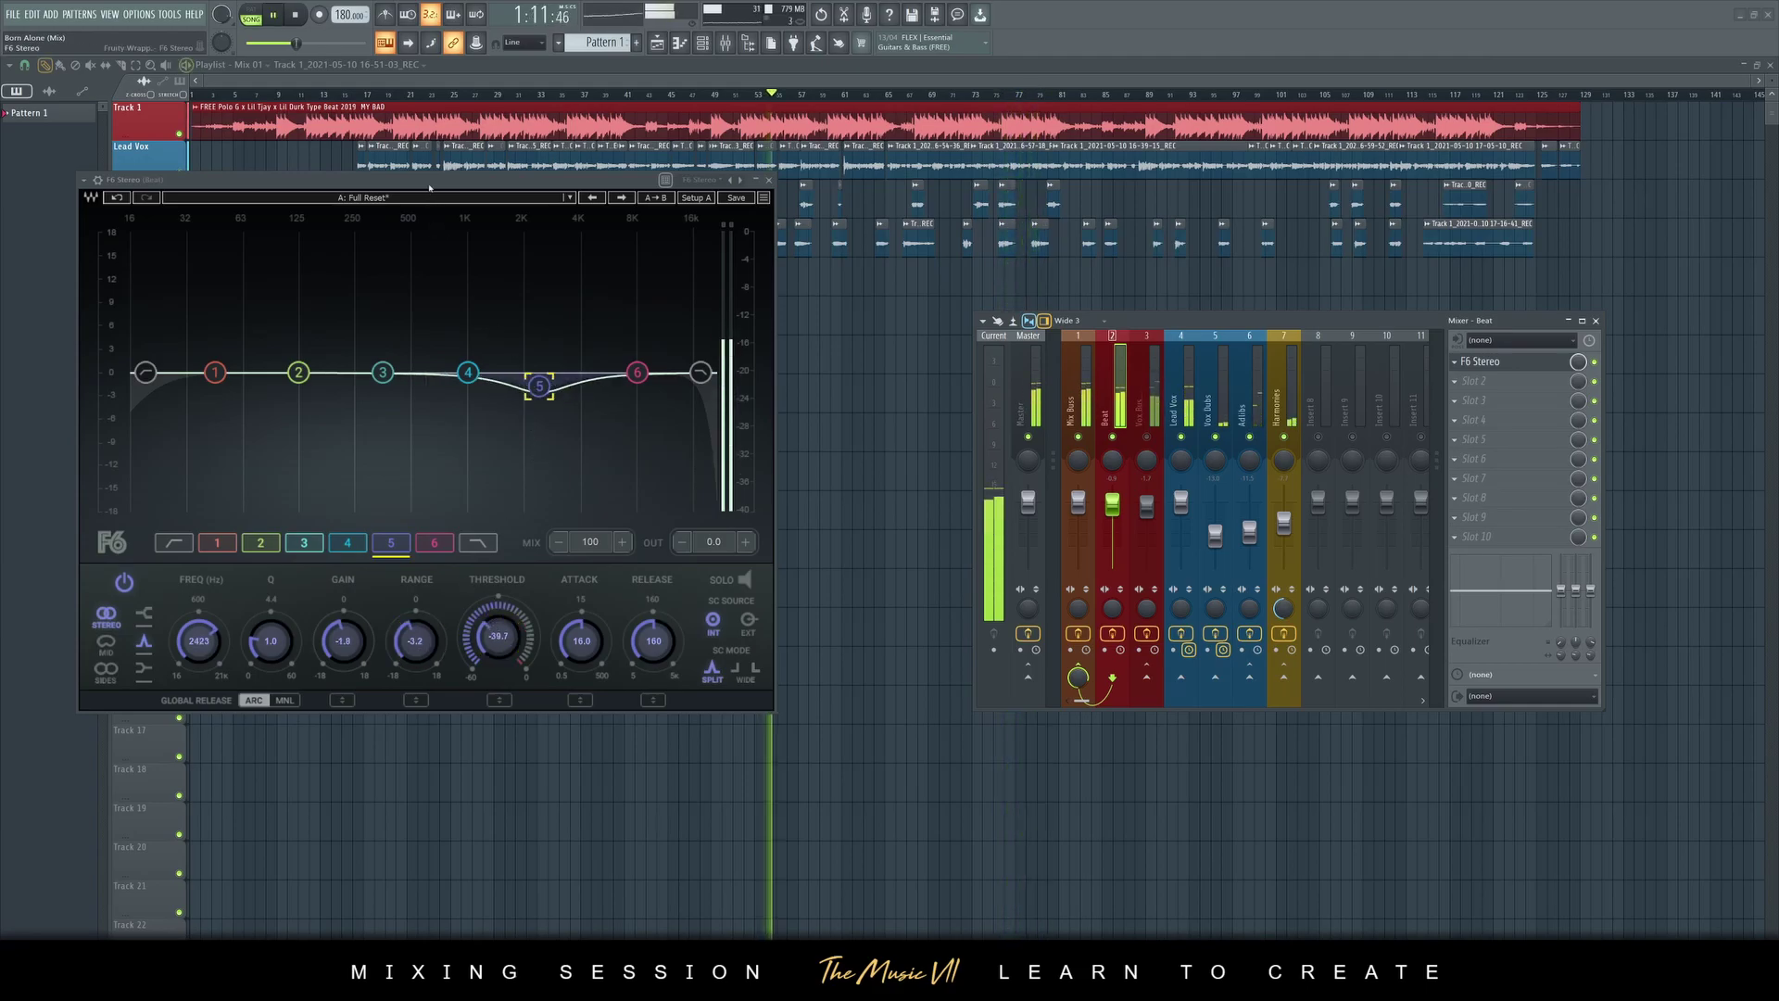
pyautogui.moveTo(429, 188); pyautogui.dragTo(510, 232)
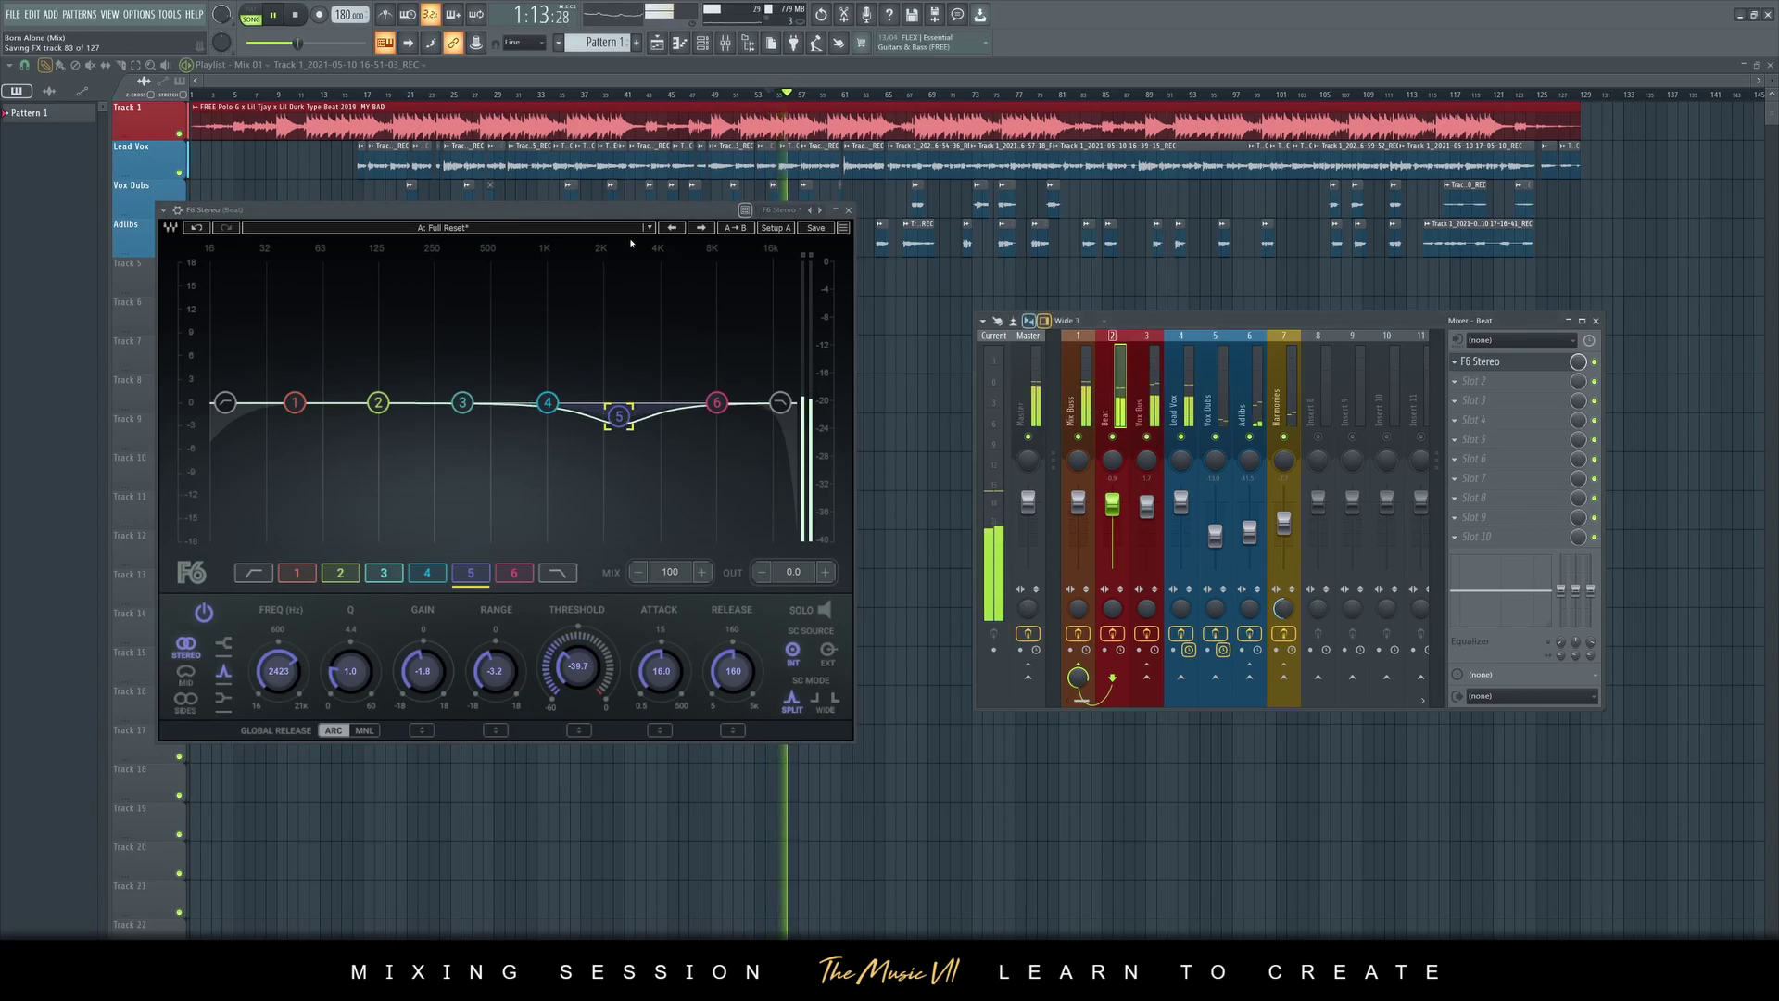
pyautogui.moveTo(647, 214); pyautogui.dragTo(666, 216)
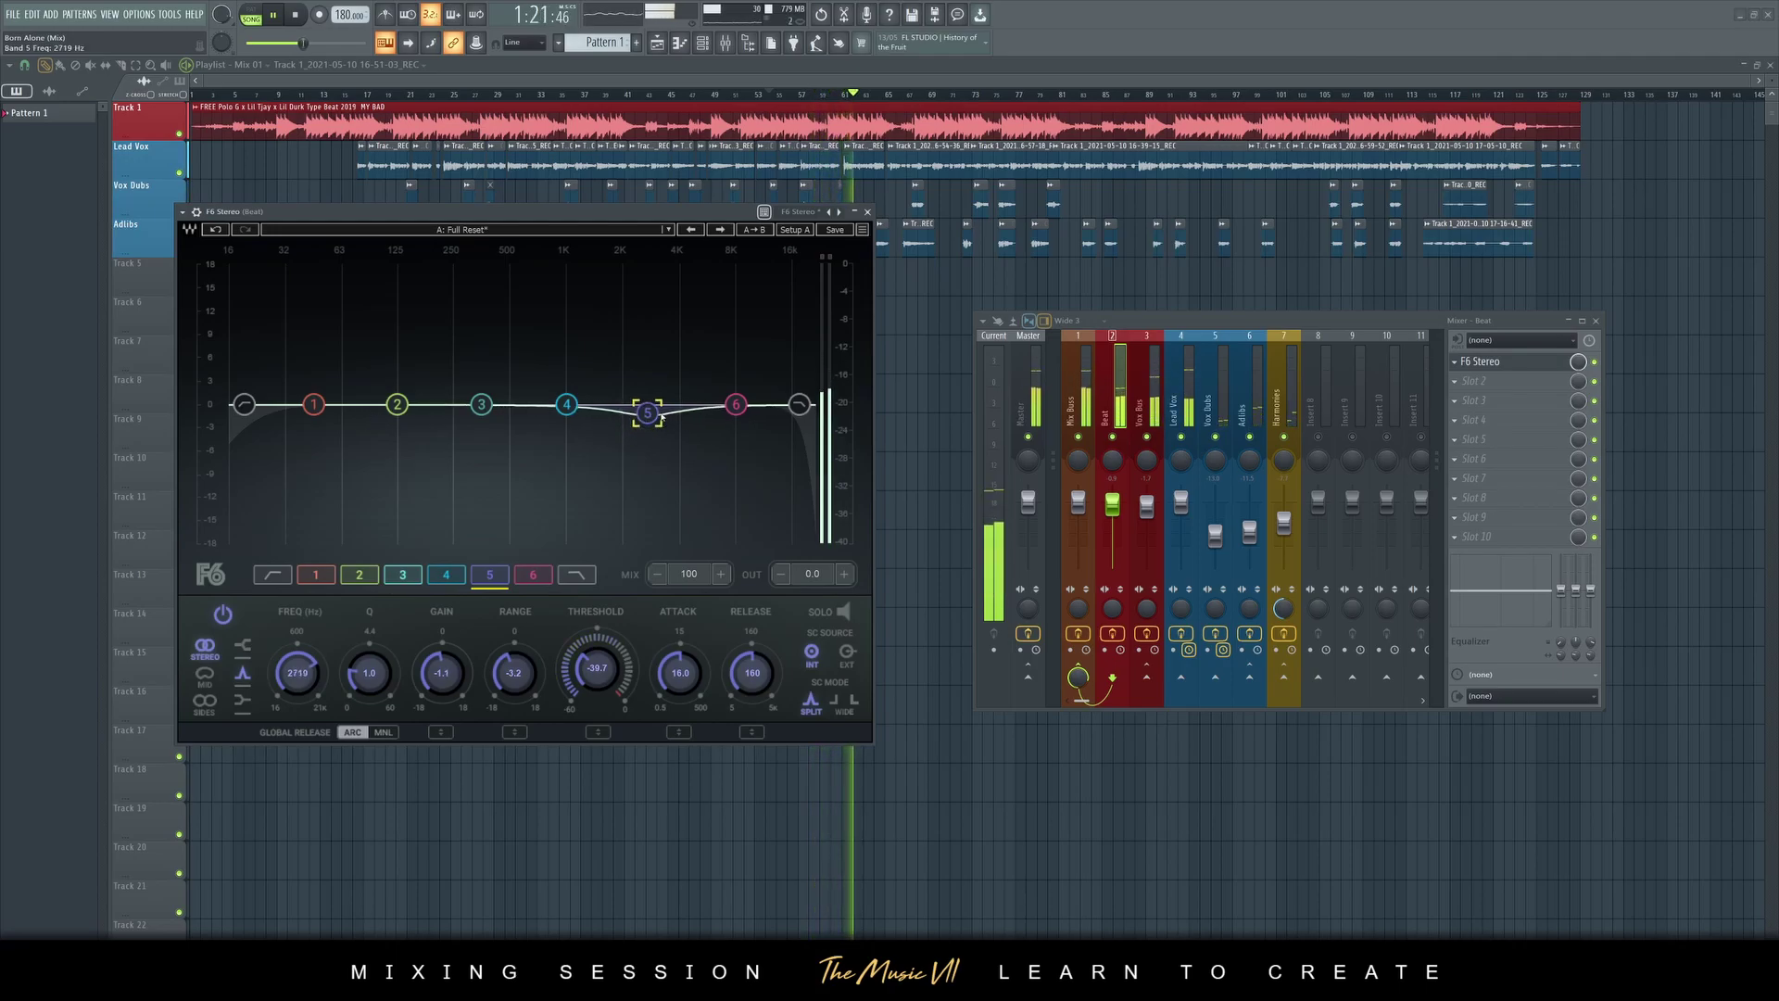
pyautogui.click(798, 404)
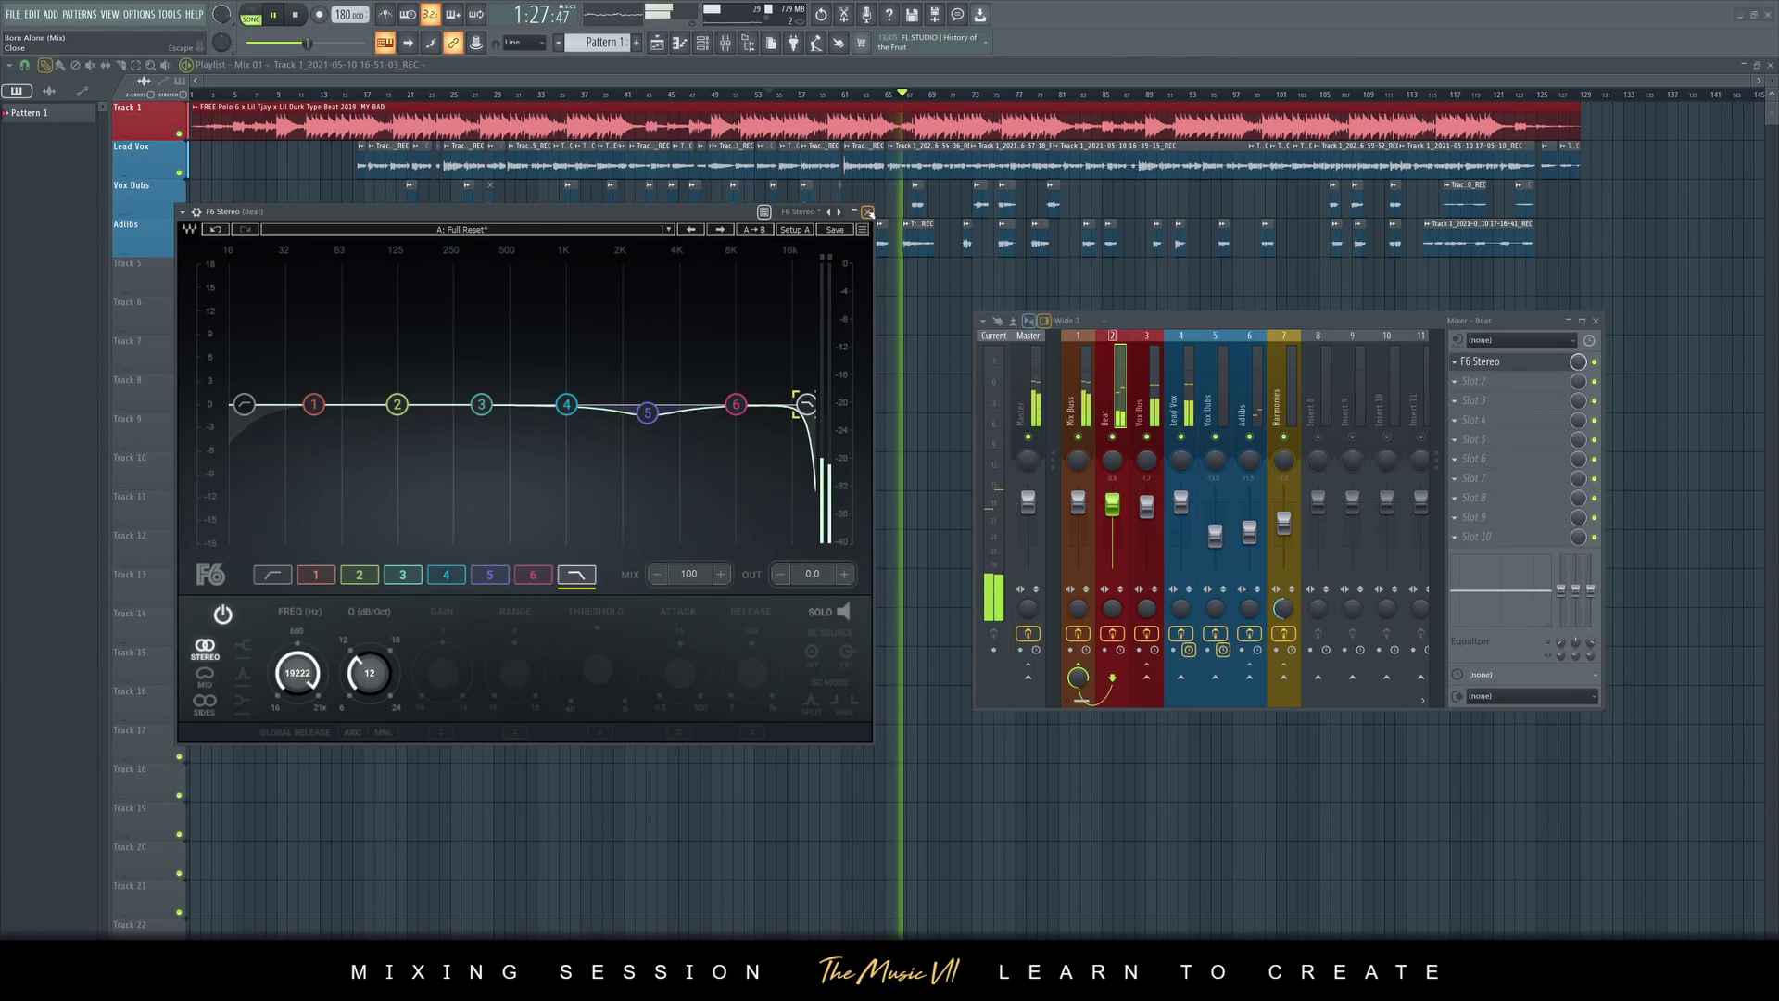
# Set F6 band 3 to 320 Hz with Q 2.0, gain 1.8, range 1.5 and threshold -32.5, then close the equaliser
pyautogui.click(481, 404)
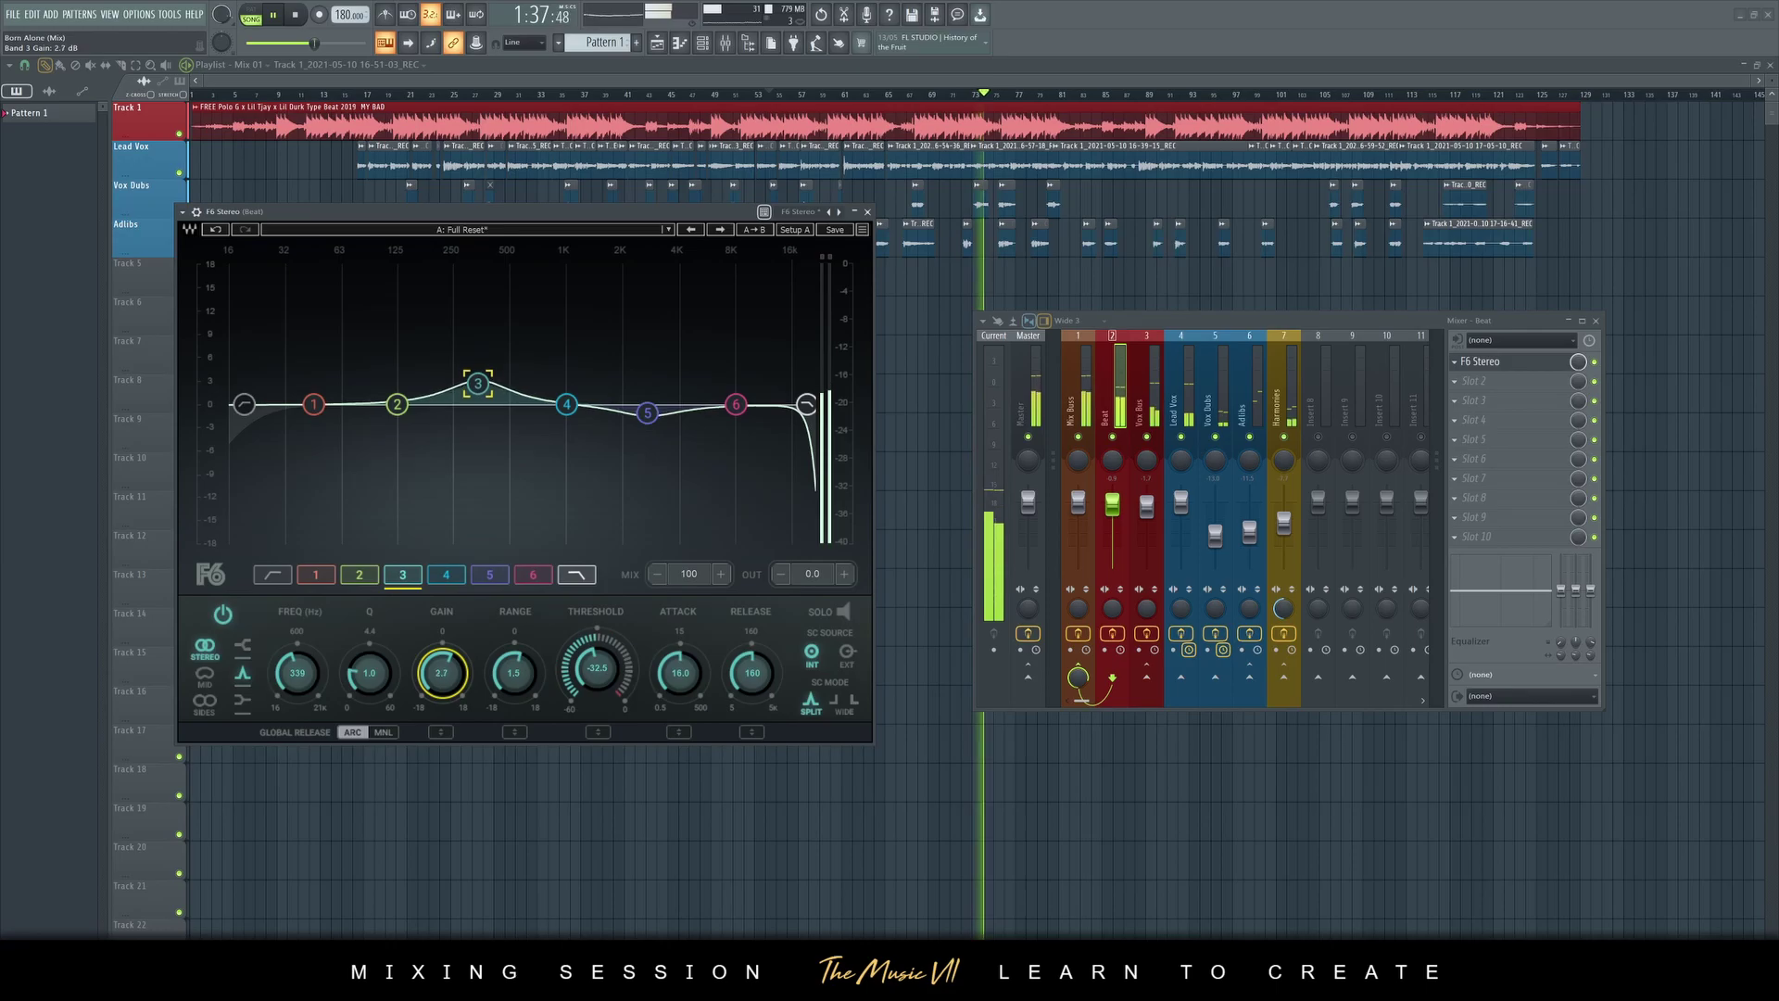
pyautogui.moveTo(479, 389); pyautogui.dragTo(473, 392)
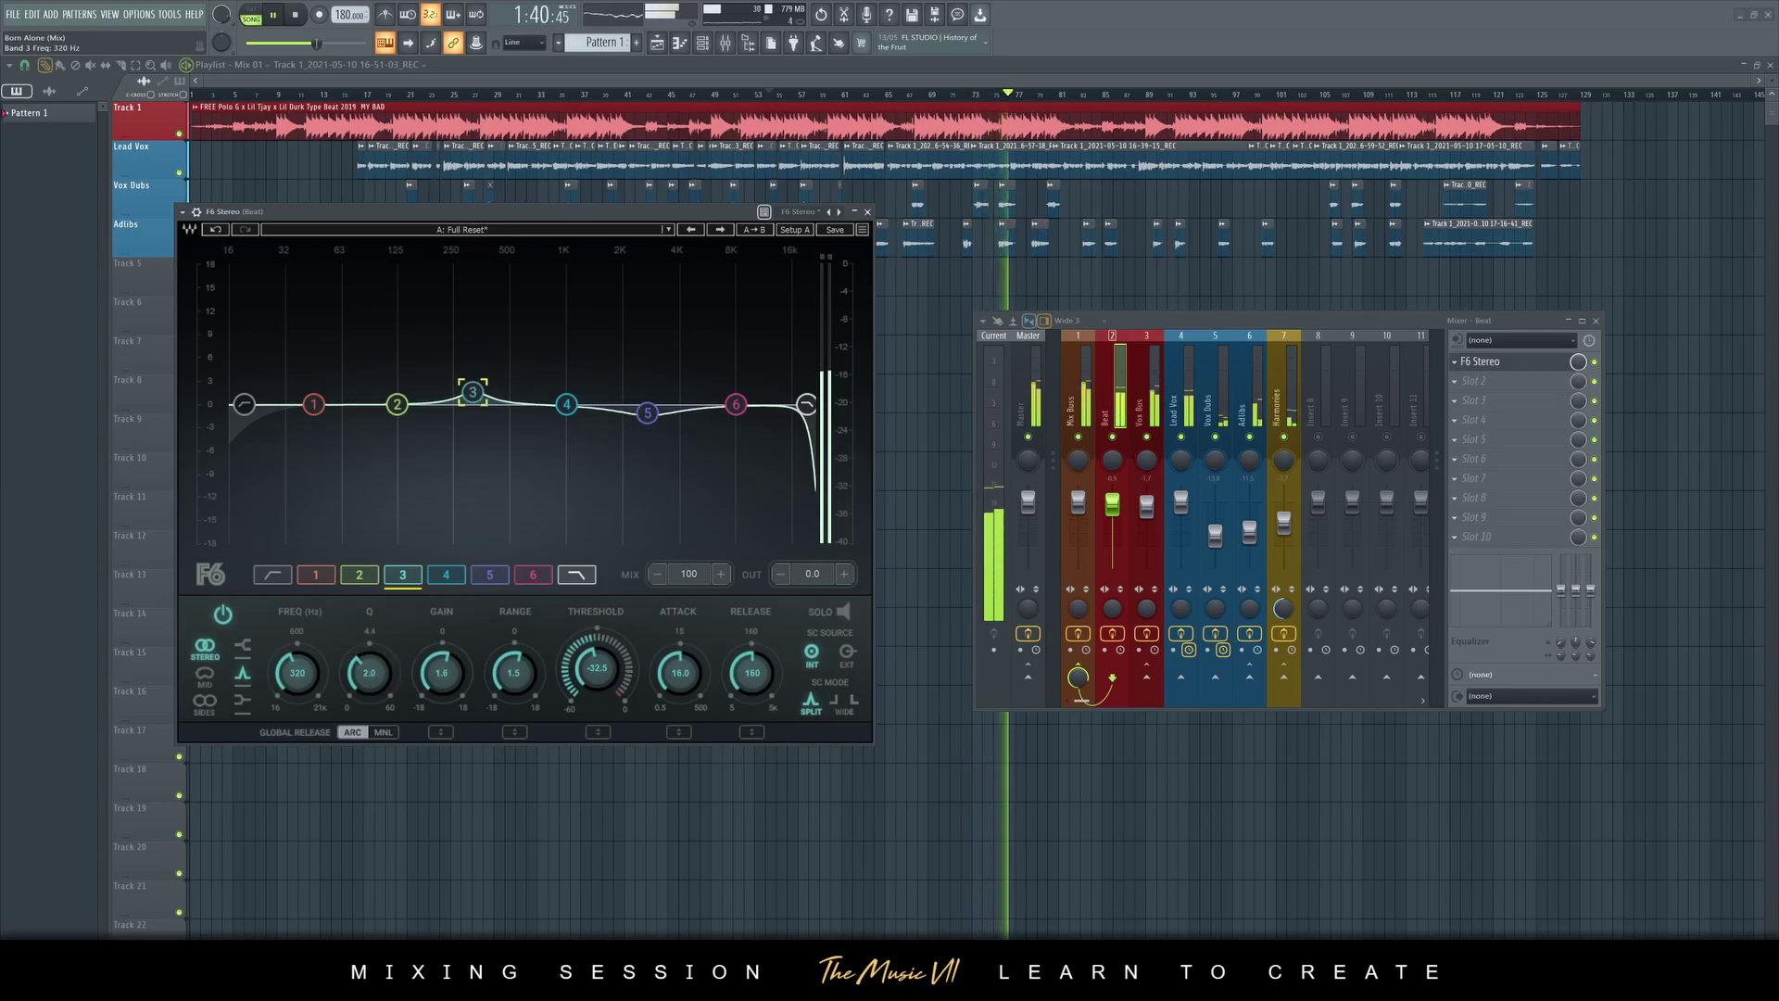
pyautogui.click(868, 212)
# Save the project, add the FG-S equaliser after the FG-116 in the Vox Bus's Virtual Mix Rack, and adjust its low- and high-frequency gains
pyautogui.click(1147, 389)
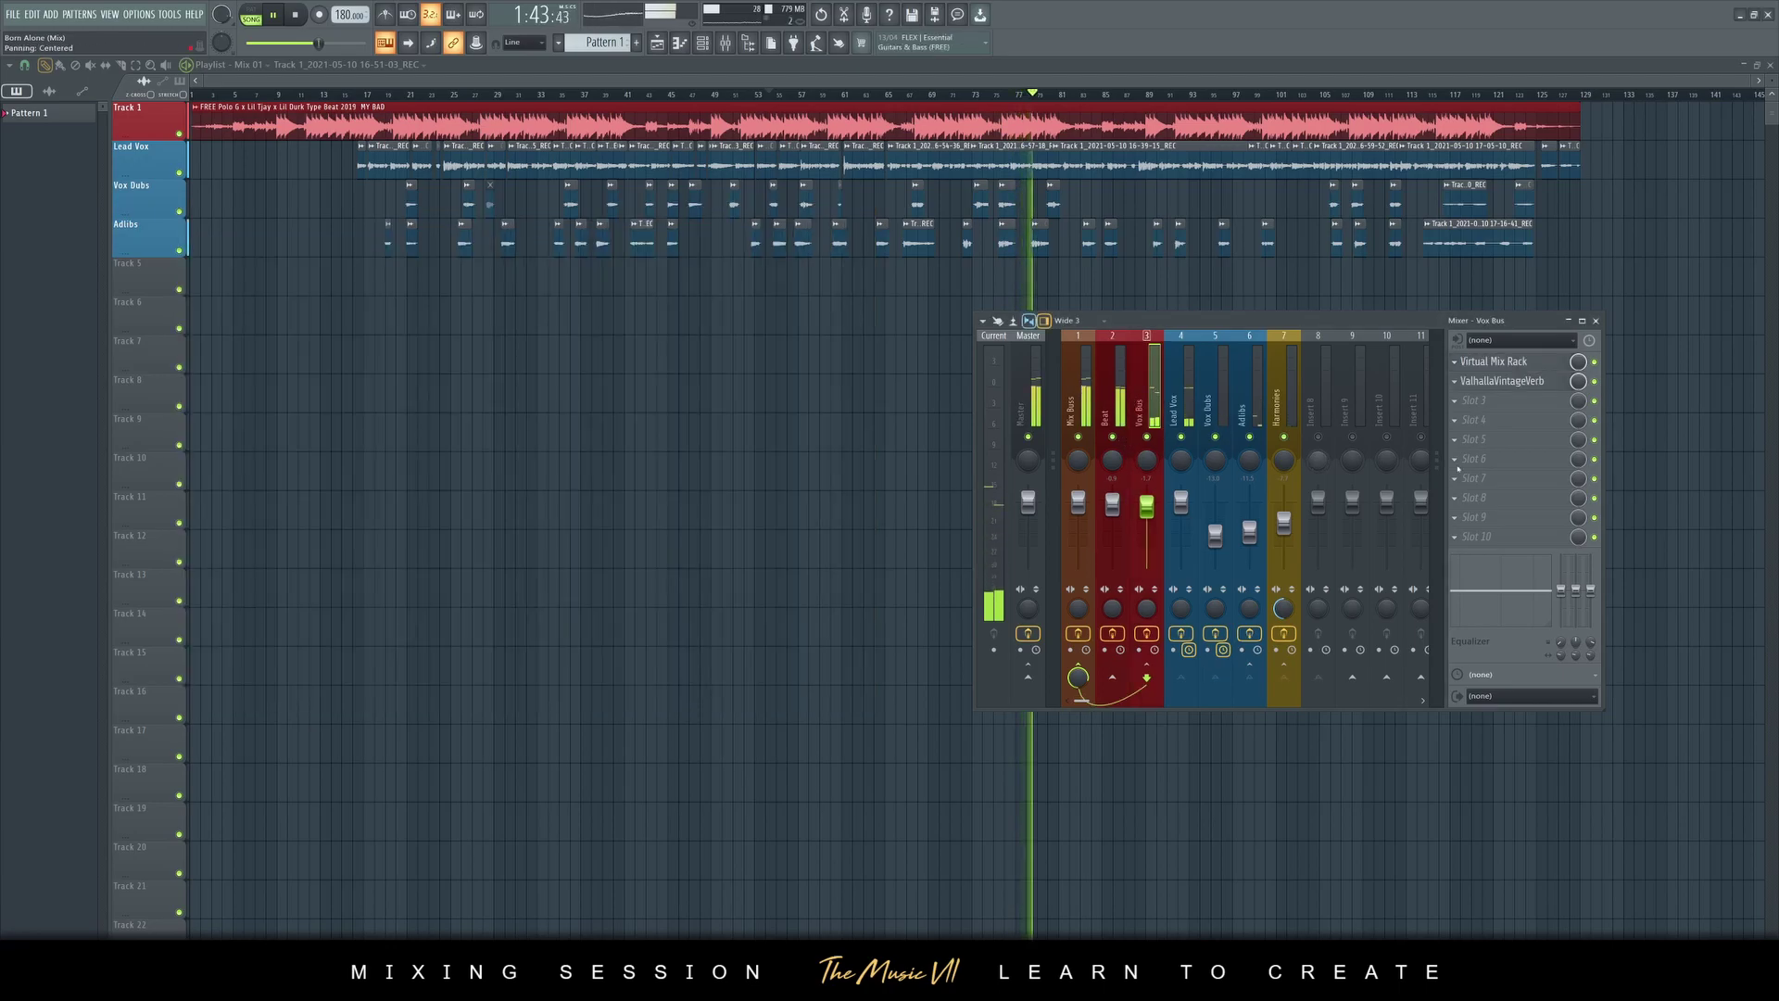
pyautogui.hotkey('ctrl', 's')
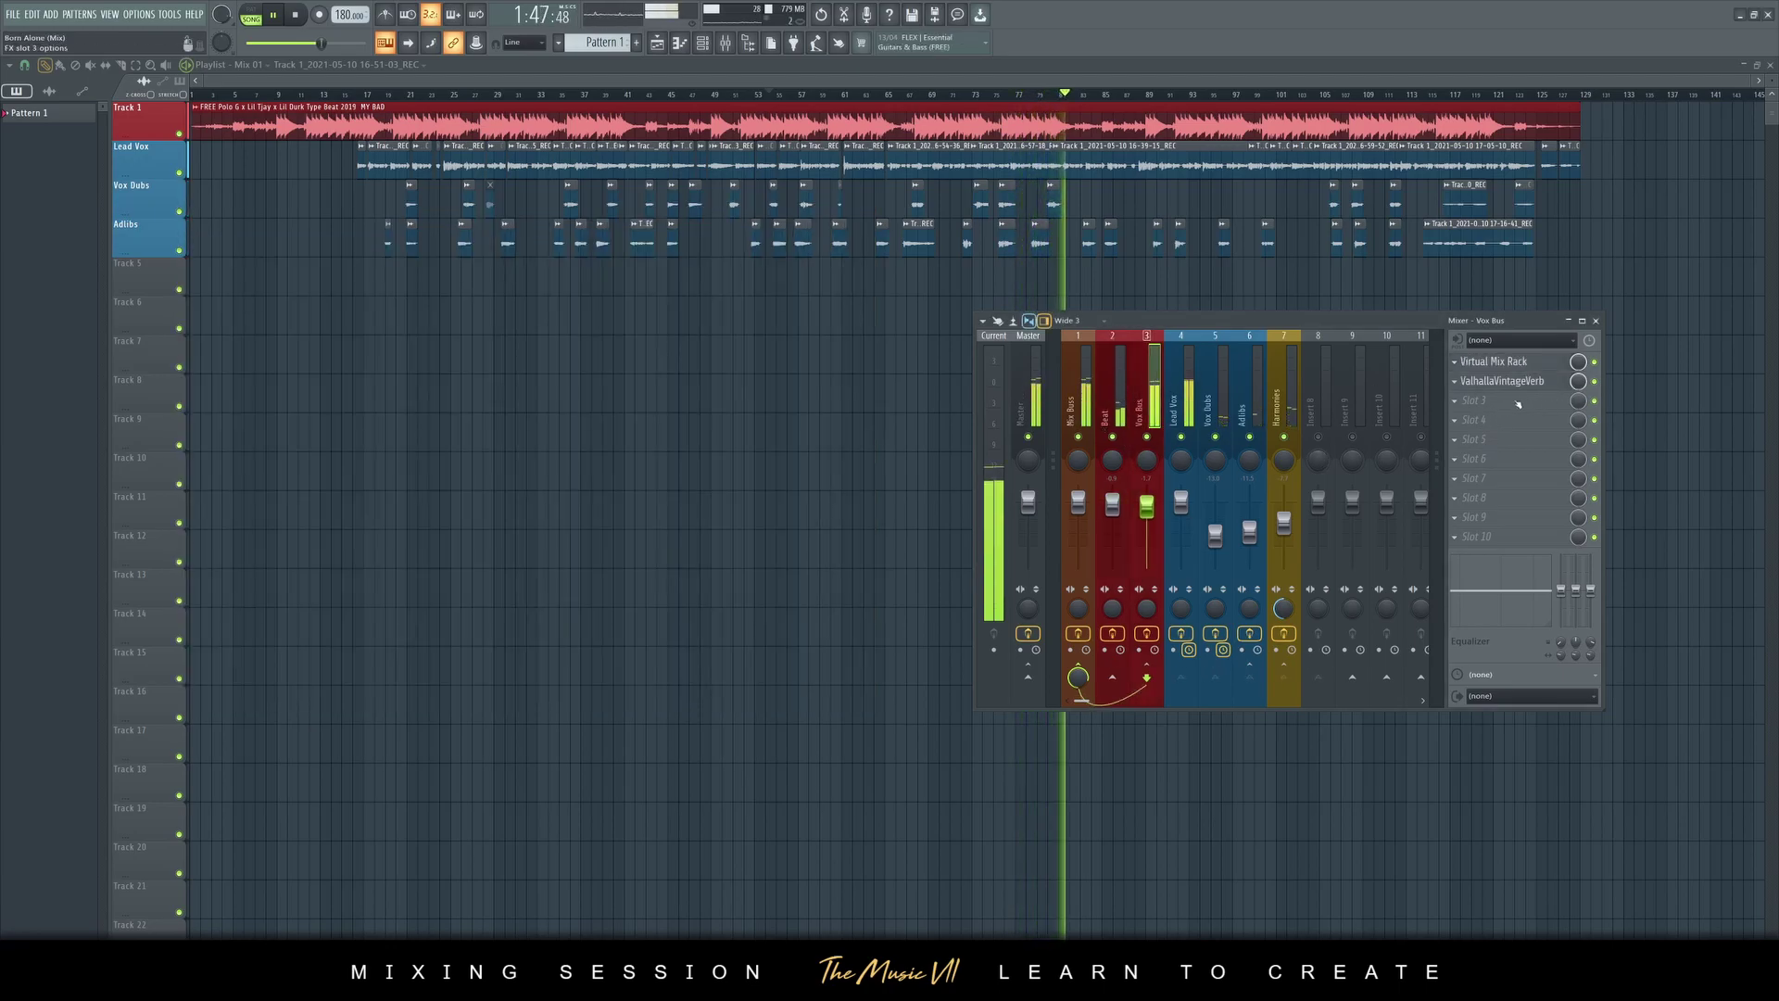
pyautogui.click(1530, 364)
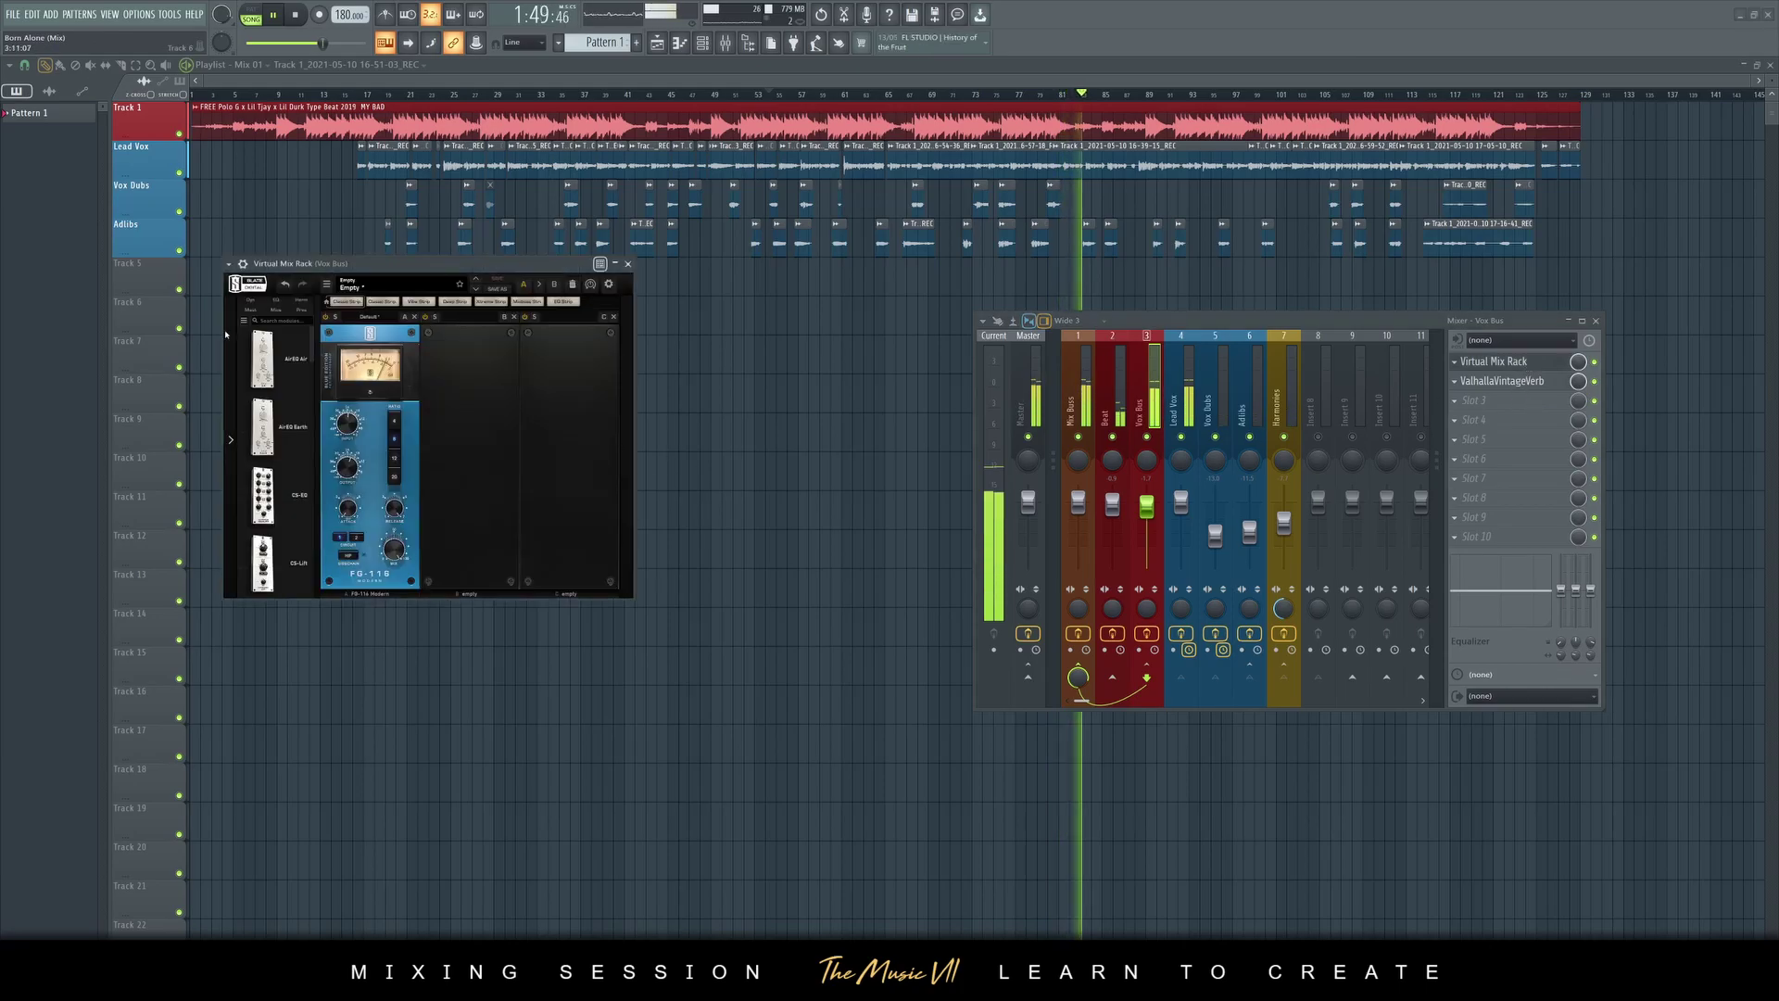
pyautogui.scroll(-3, 269, 397)
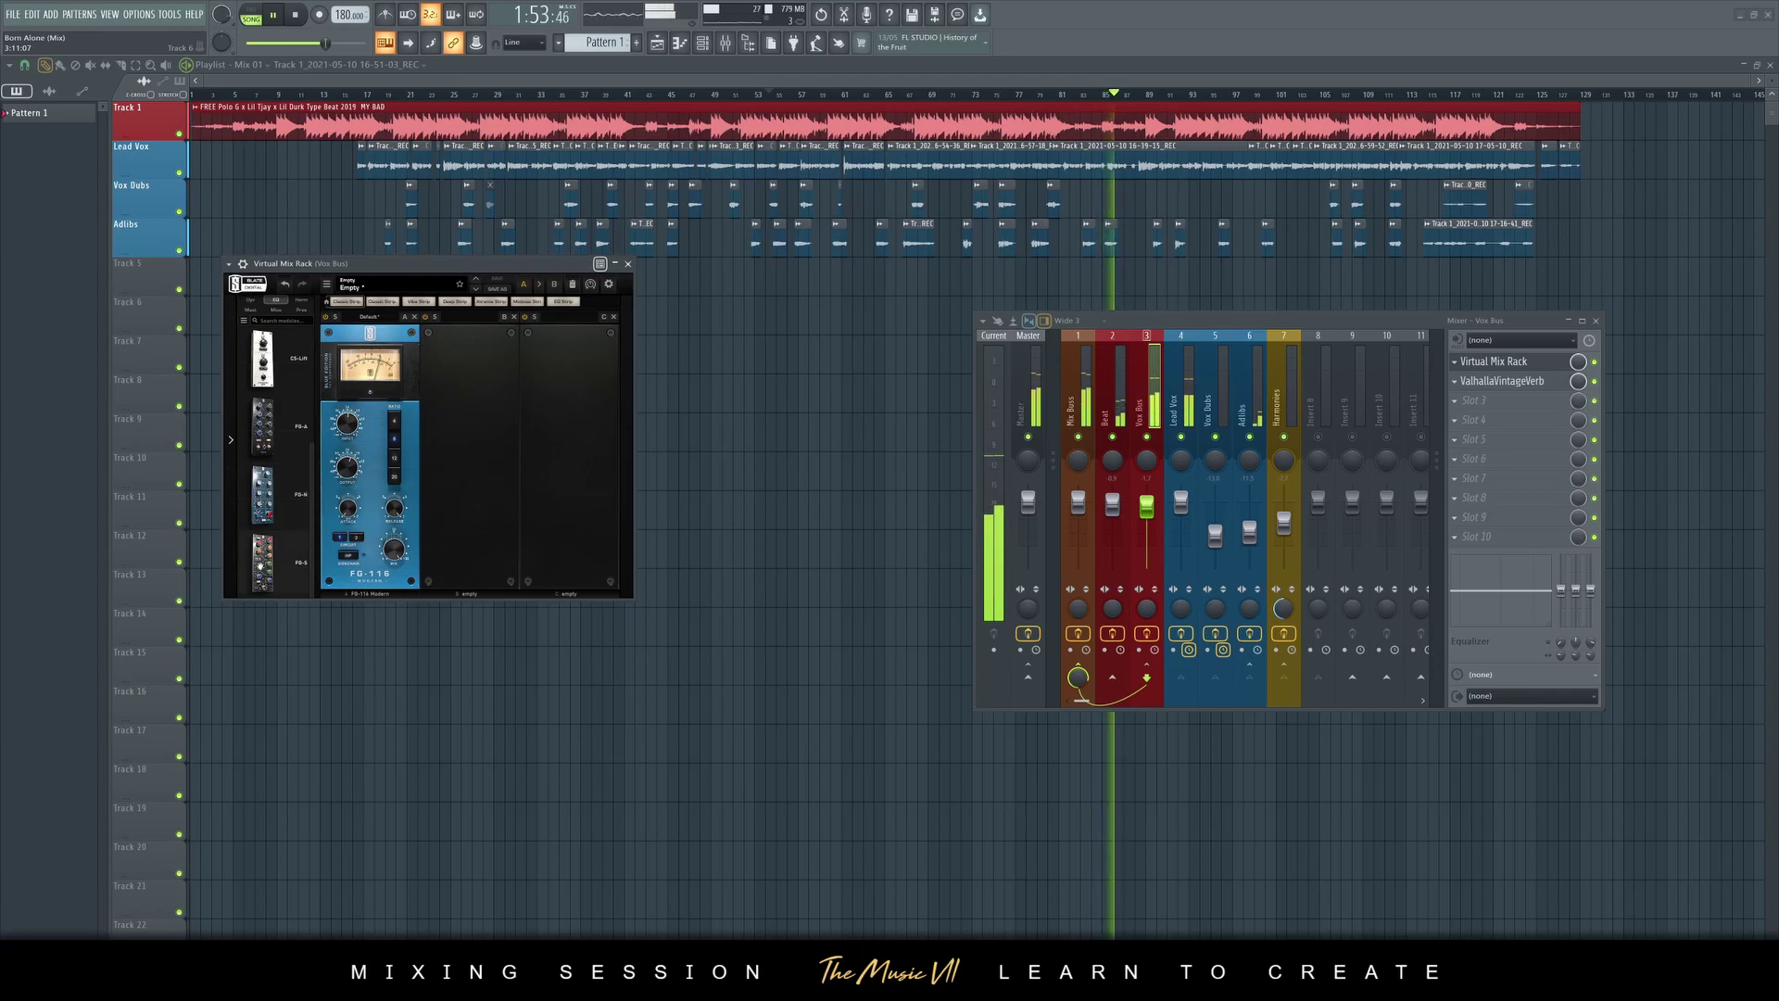
pyautogui.moveTo(256, 563); pyautogui.dragTo(491, 535)
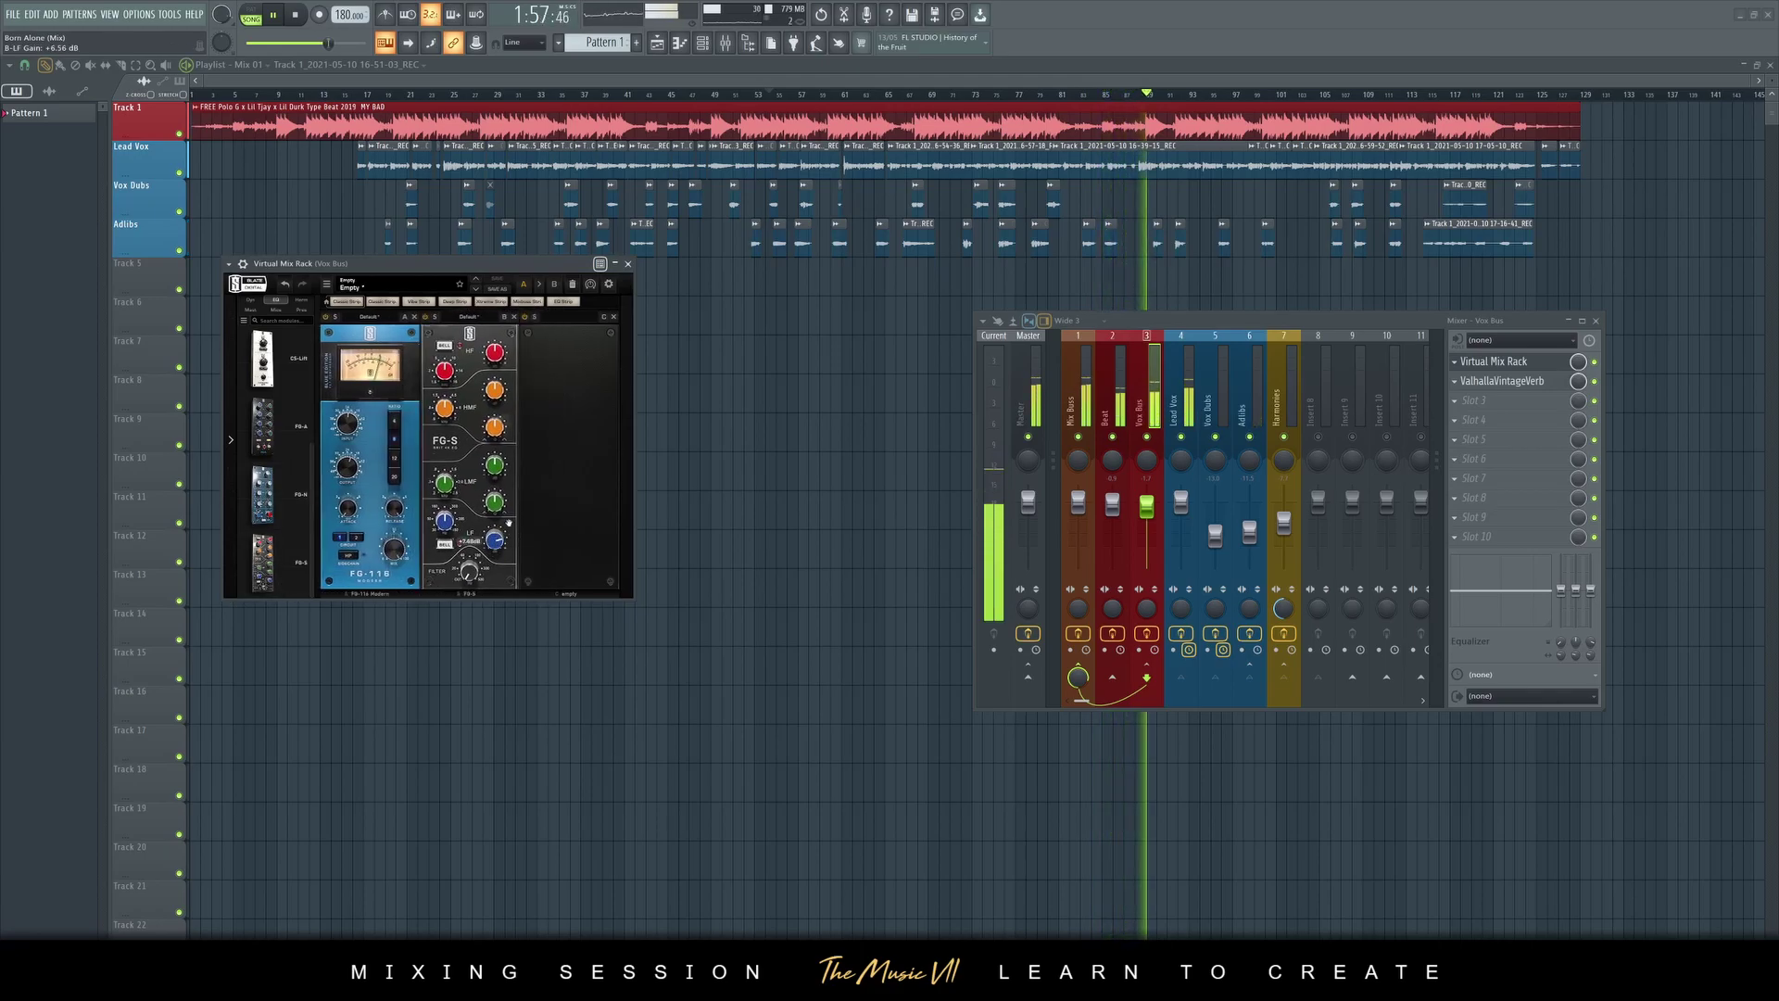
pyautogui.moveTo(479, 620); pyautogui.dragTo(486, 580)
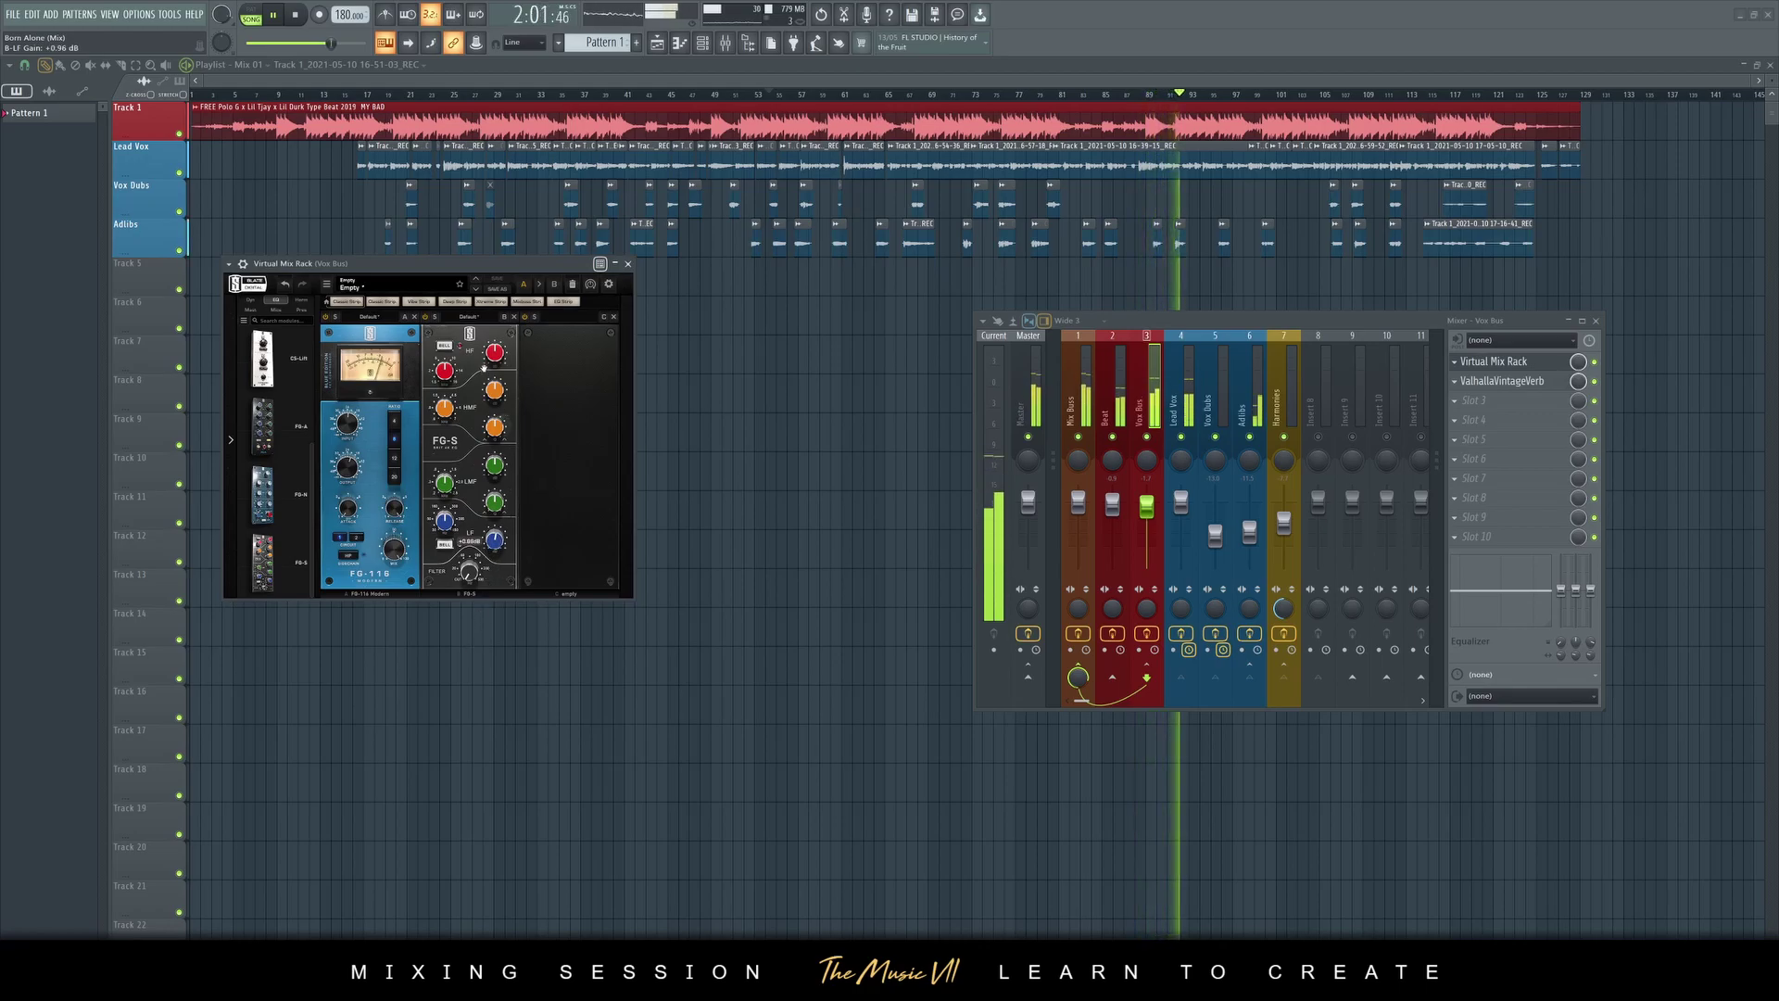
pyautogui.moveTo(491, 362); pyautogui.dragTo(491, 368)
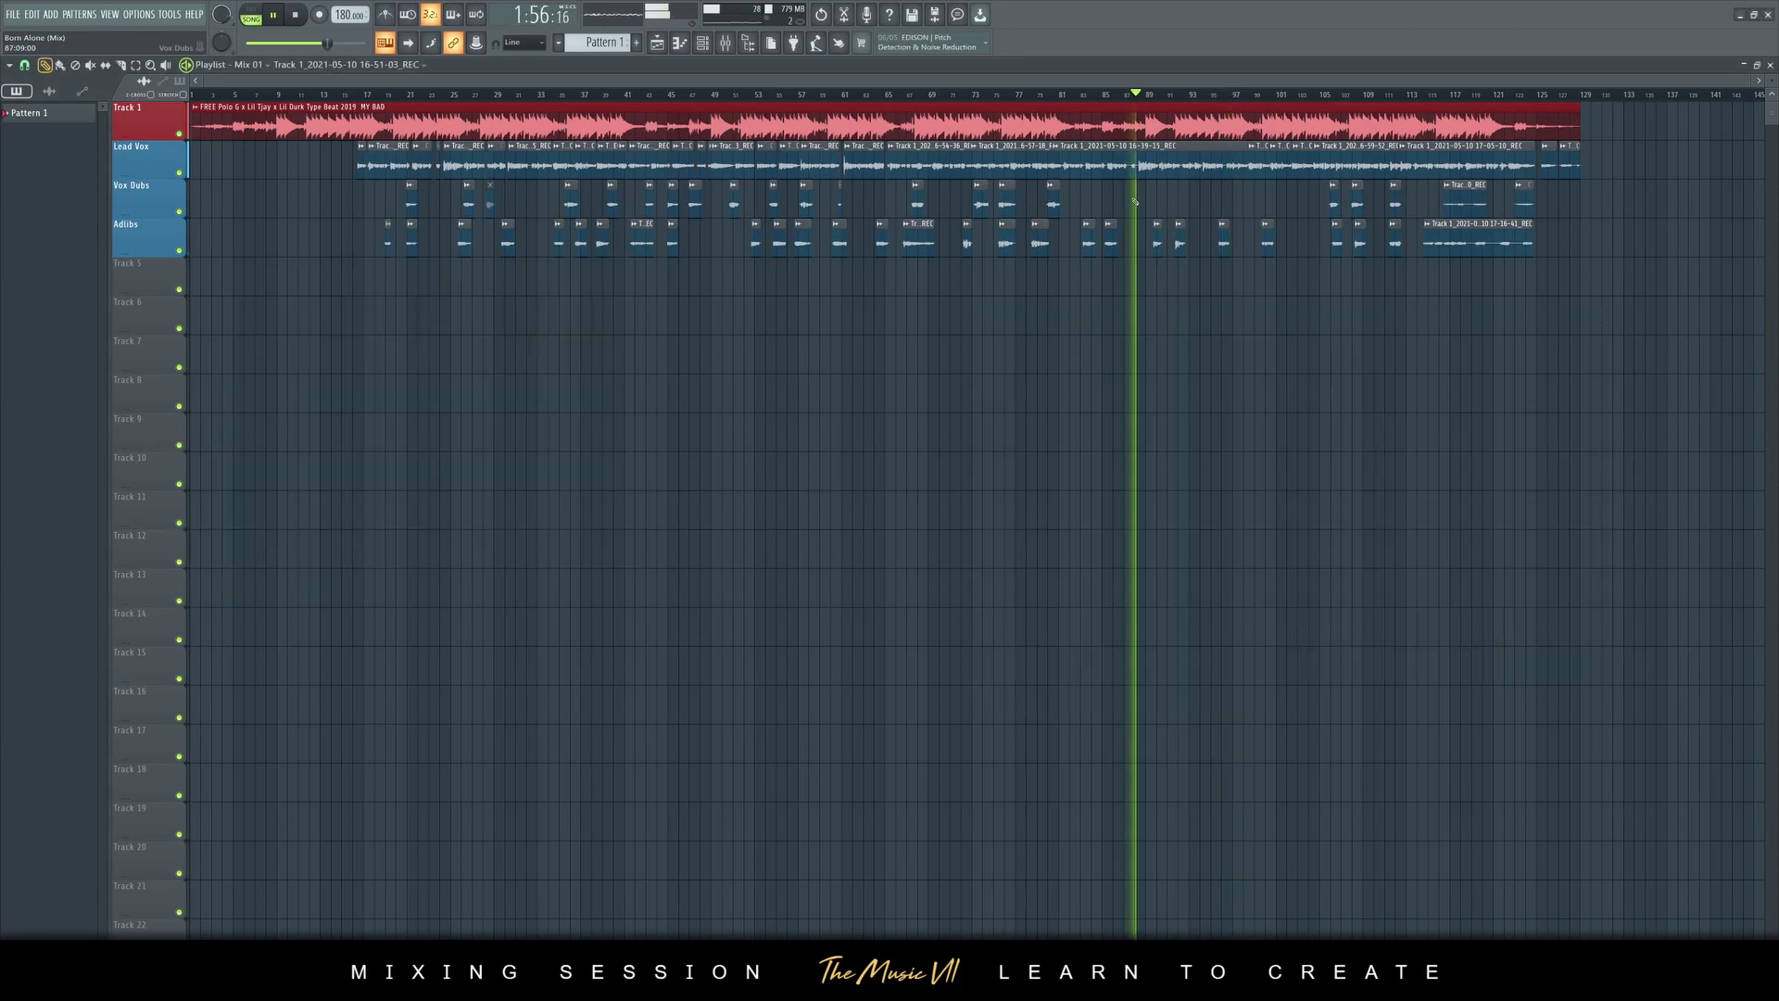
# Slice the Lead Vox clip twice in the short gap around bar 90 and delete the section between the cuts
pyautogui.scroll(6, 1097, 88)
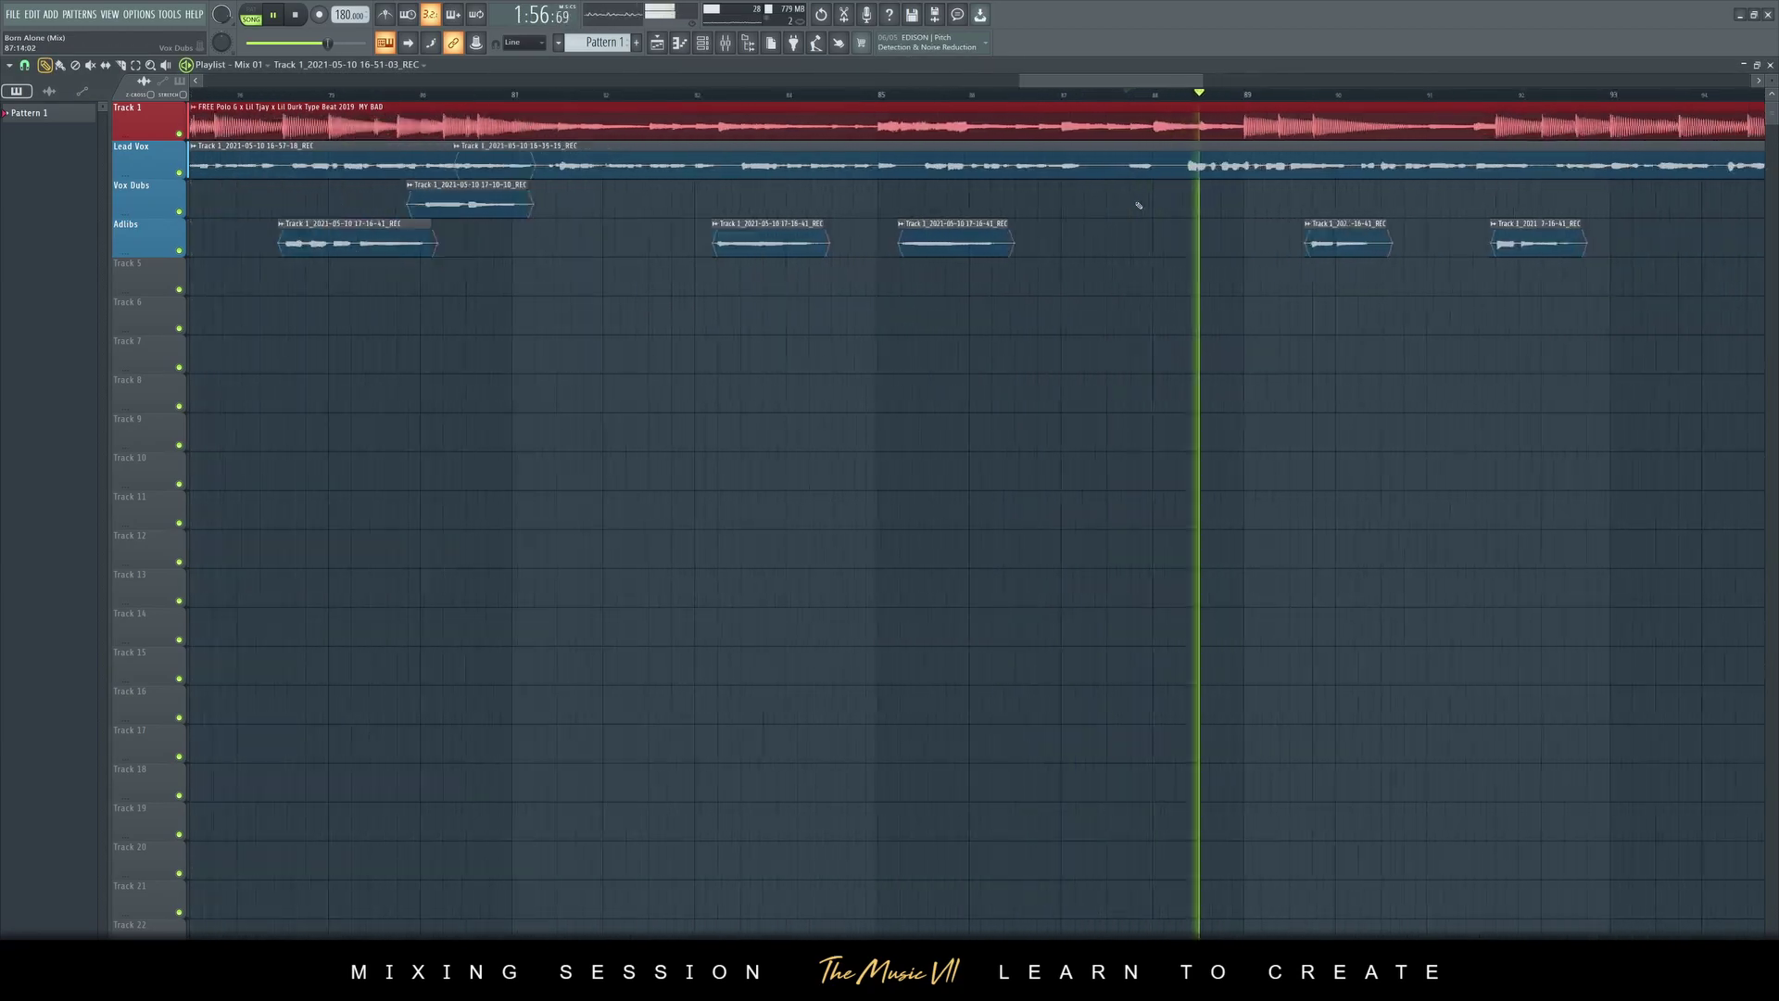
pyautogui.moveTo(1098, 88); pyautogui.dragTo(1131, 94)
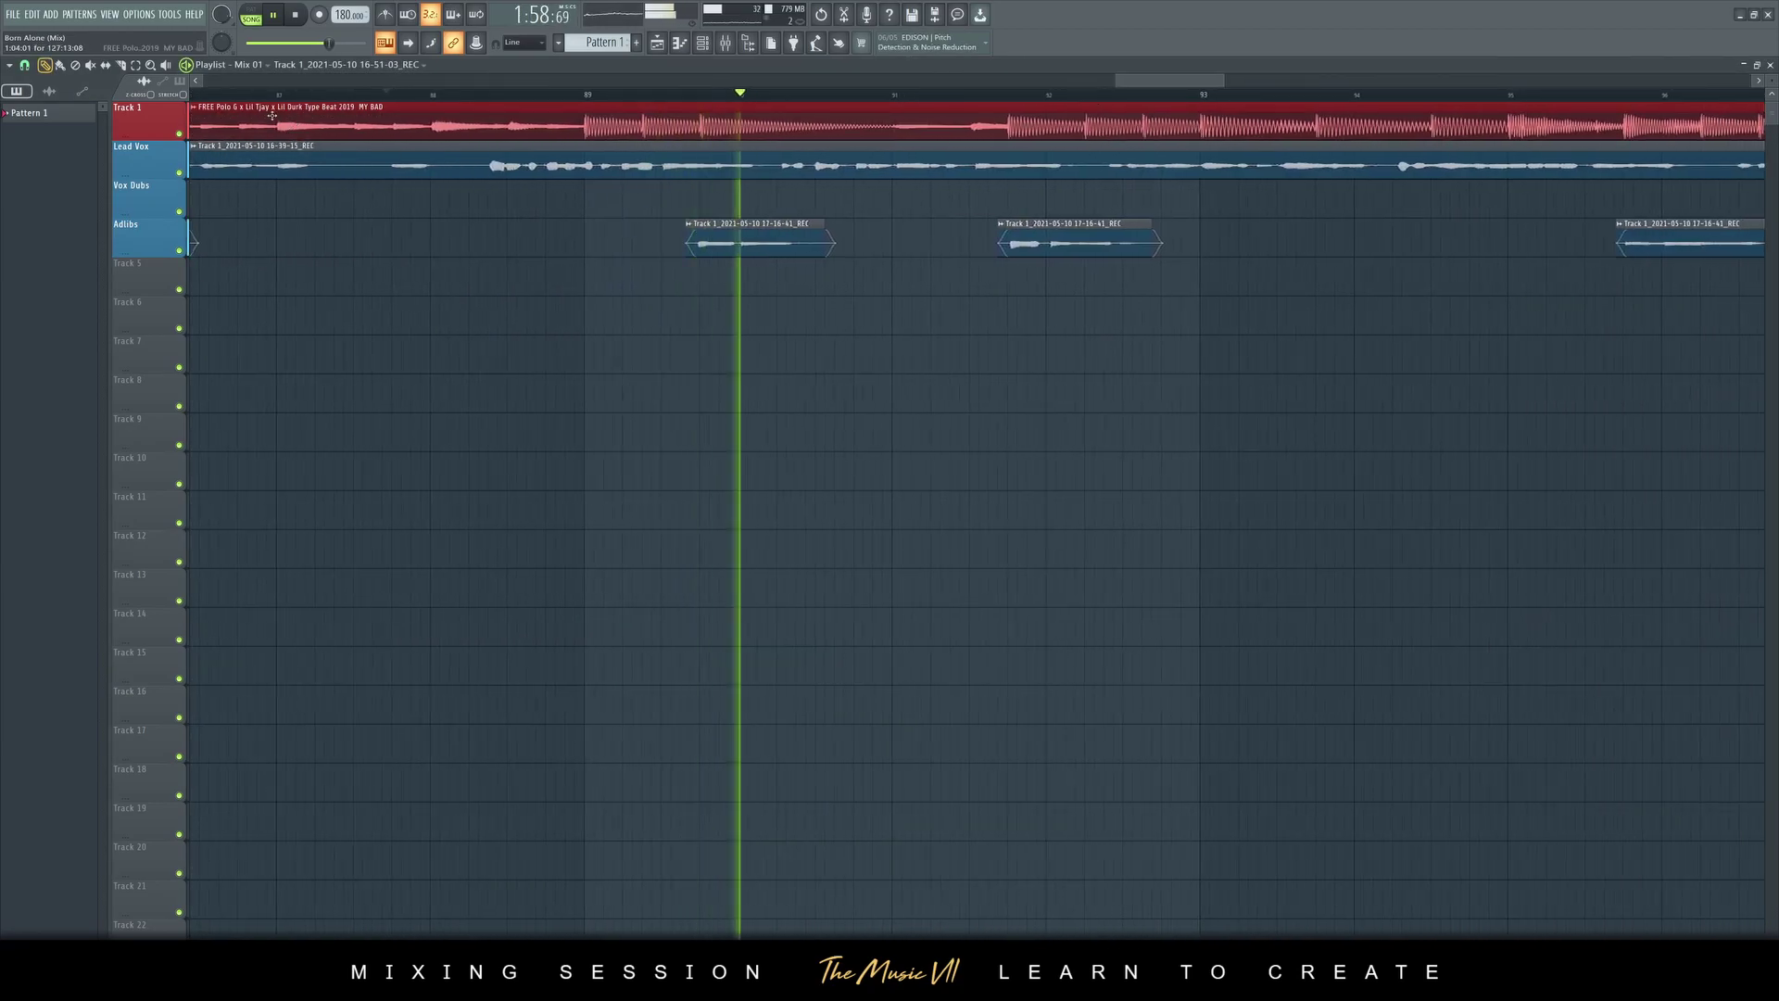
pyautogui.click(121, 66)
pyautogui.scroll(5, 711, 96)
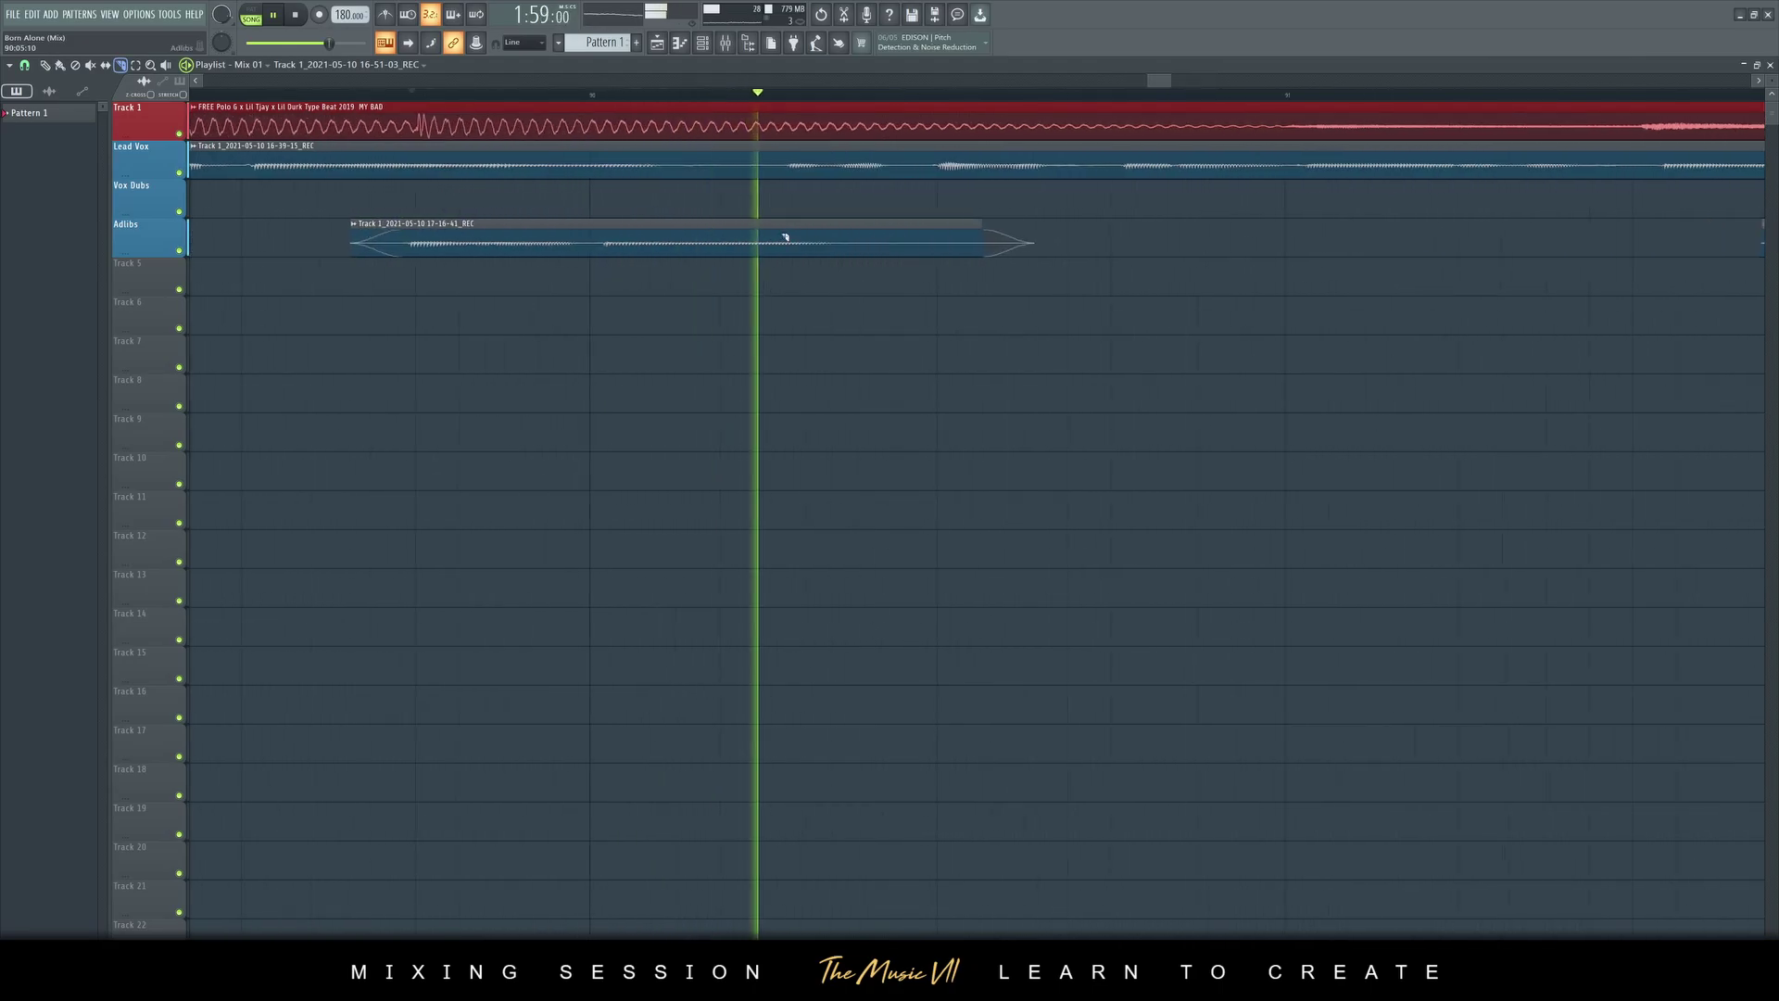
pyautogui.click(775, 172)
pyautogui.click(656, 172)
pyautogui.press('space')
pyautogui.press('space')
pyautogui.click(44, 66)
pyautogui.press('space')
pyautogui.press('space')
pyautogui.rightClick(709, 167)
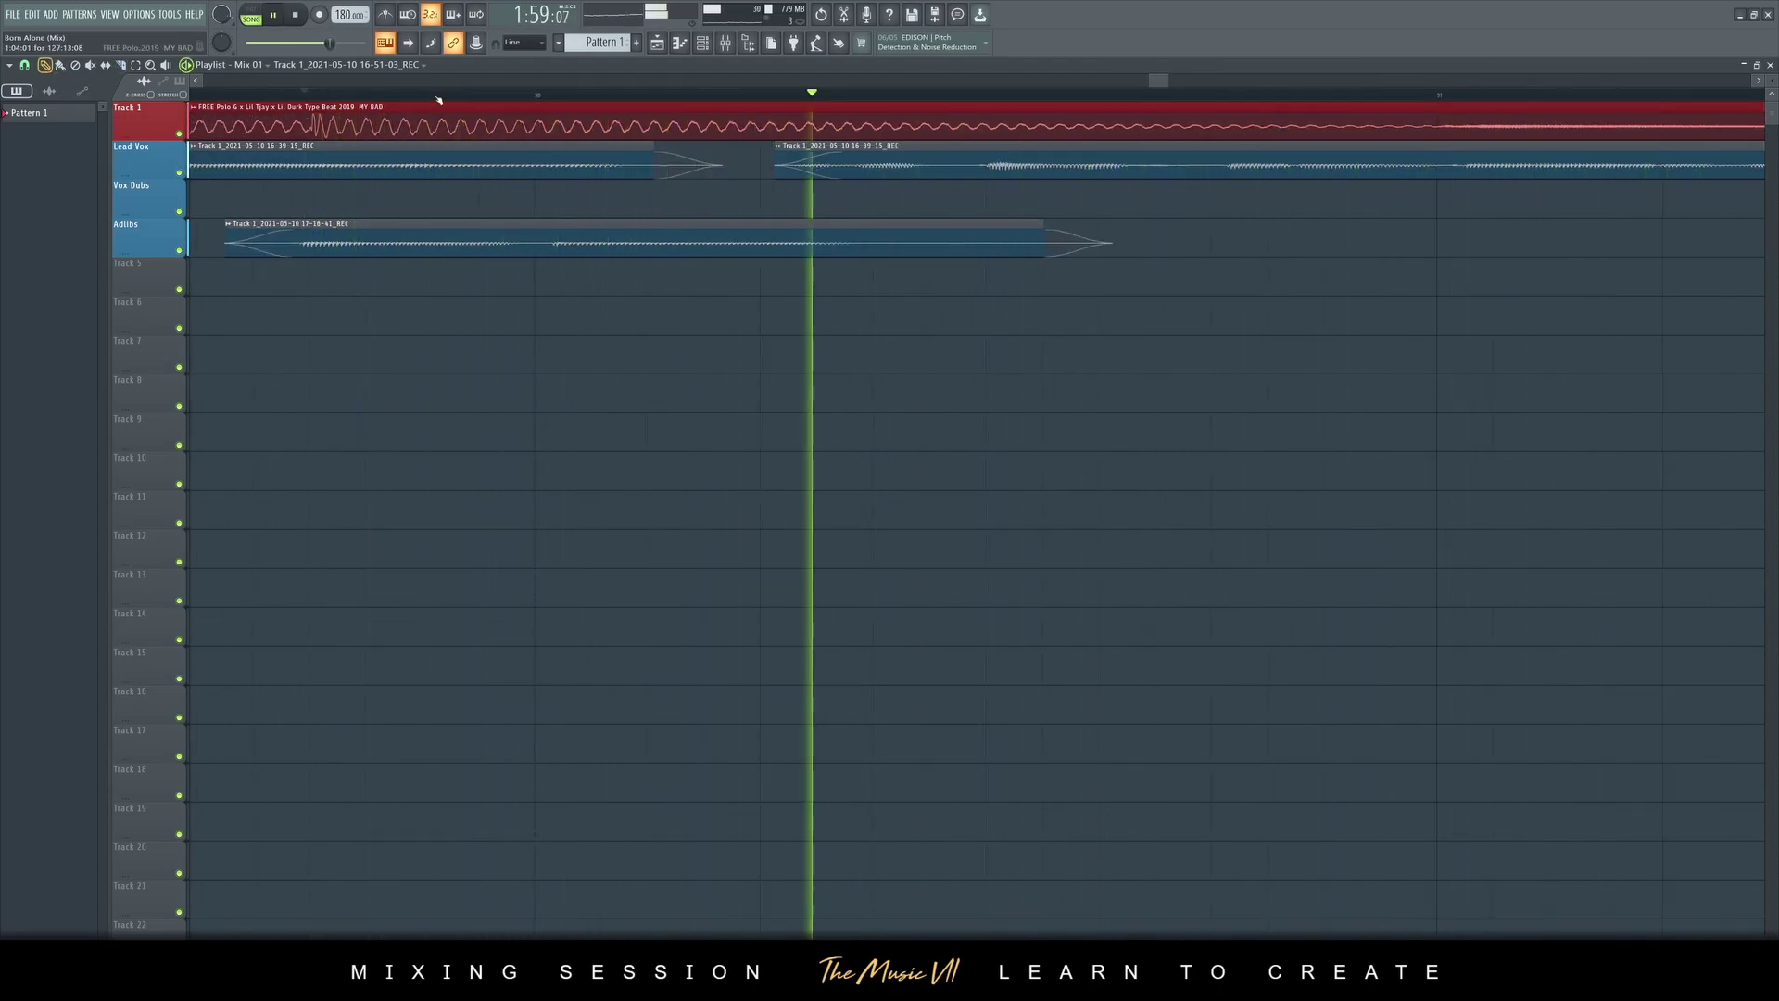
# Replay the cut around bar 90, move the start of the following Lead Vox clip slightly earlier, and save the project
pyautogui.click(352, 94)
pyautogui.scroll(-3, 658, 264)
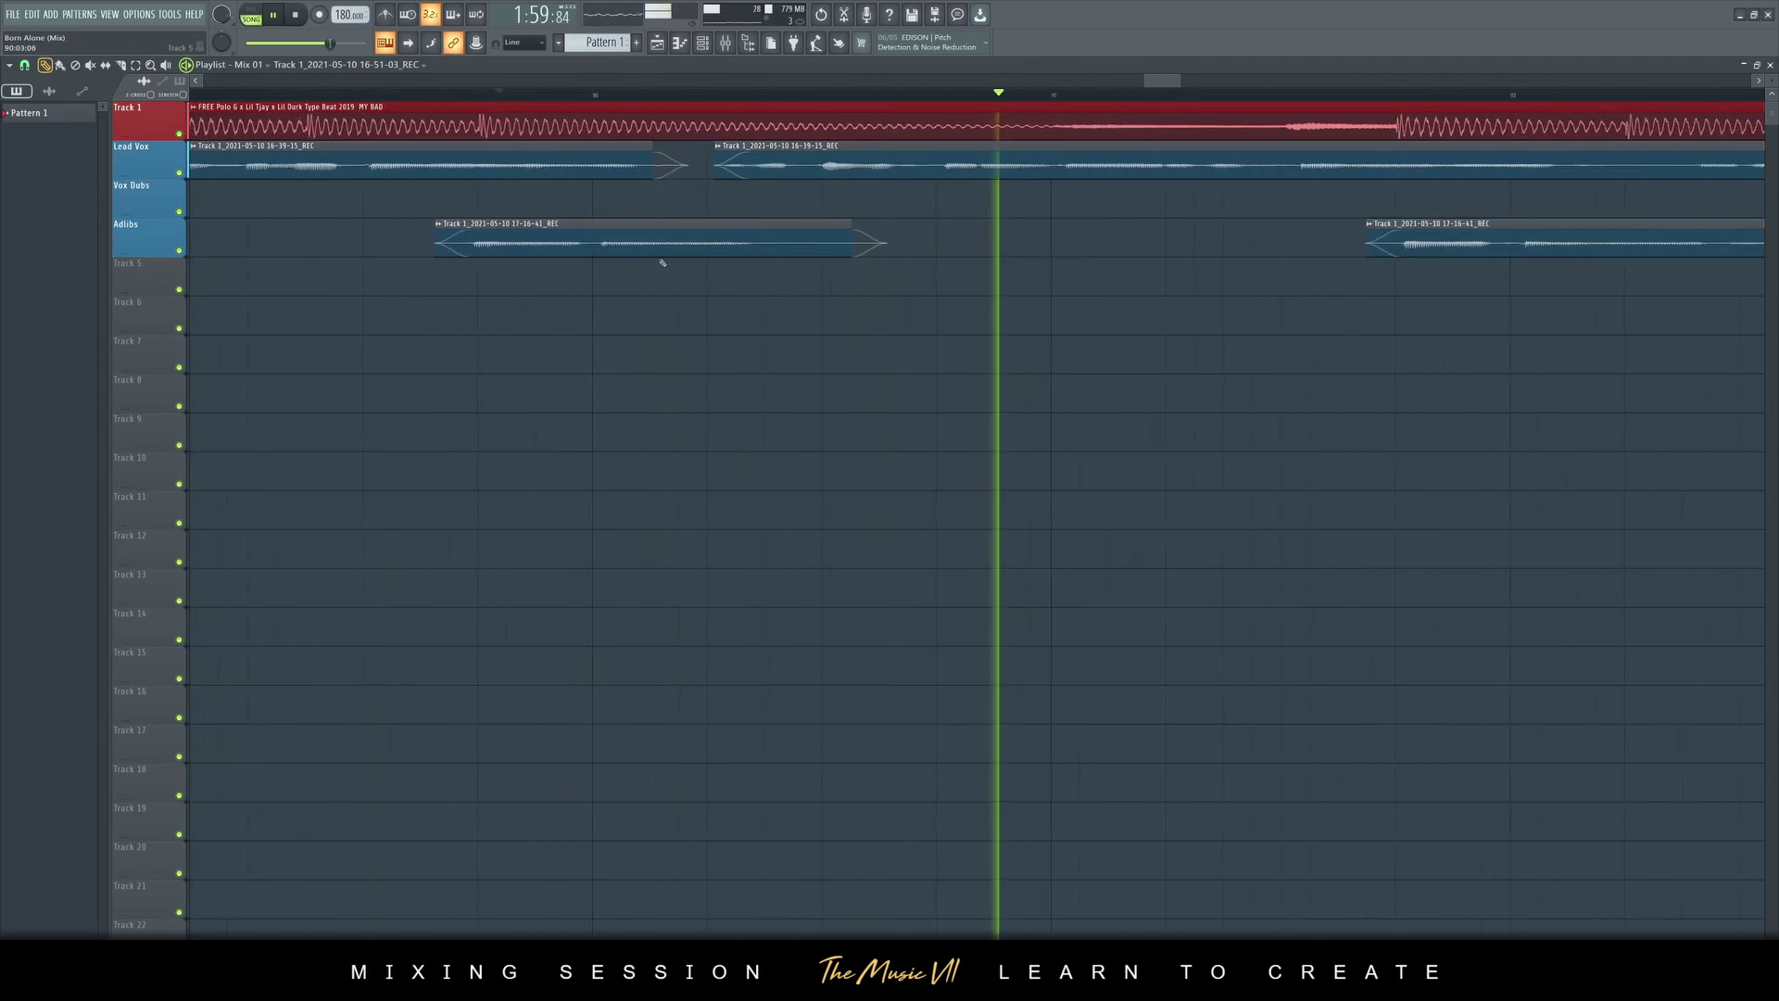
pyautogui.press('space')
pyautogui.moveTo(709, 168); pyautogui.dragTo(698, 168)
pyautogui.press('space')
pyautogui.click(247, 94)
pyautogui.hotkey('ctrl', 's')
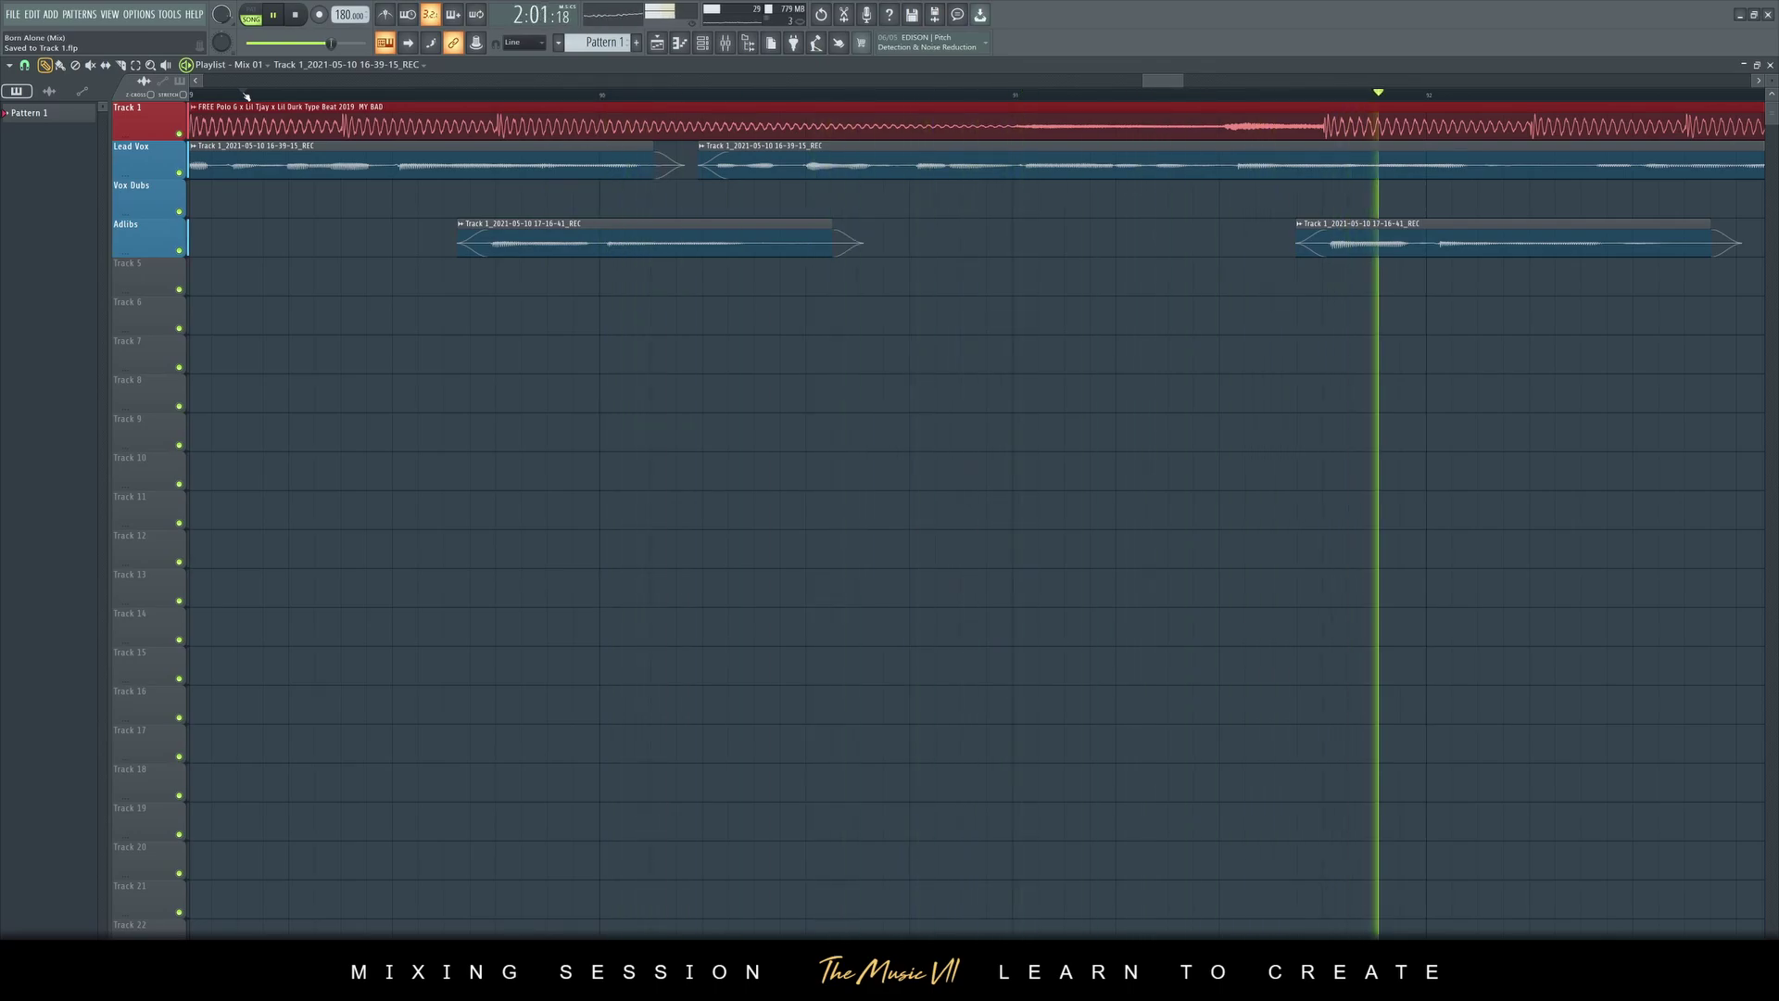
# Slice out and delete the short Lead Vox section around bar 92, then replay the passage to check the edit
pyautogui.scroll(-6, 738, 95)
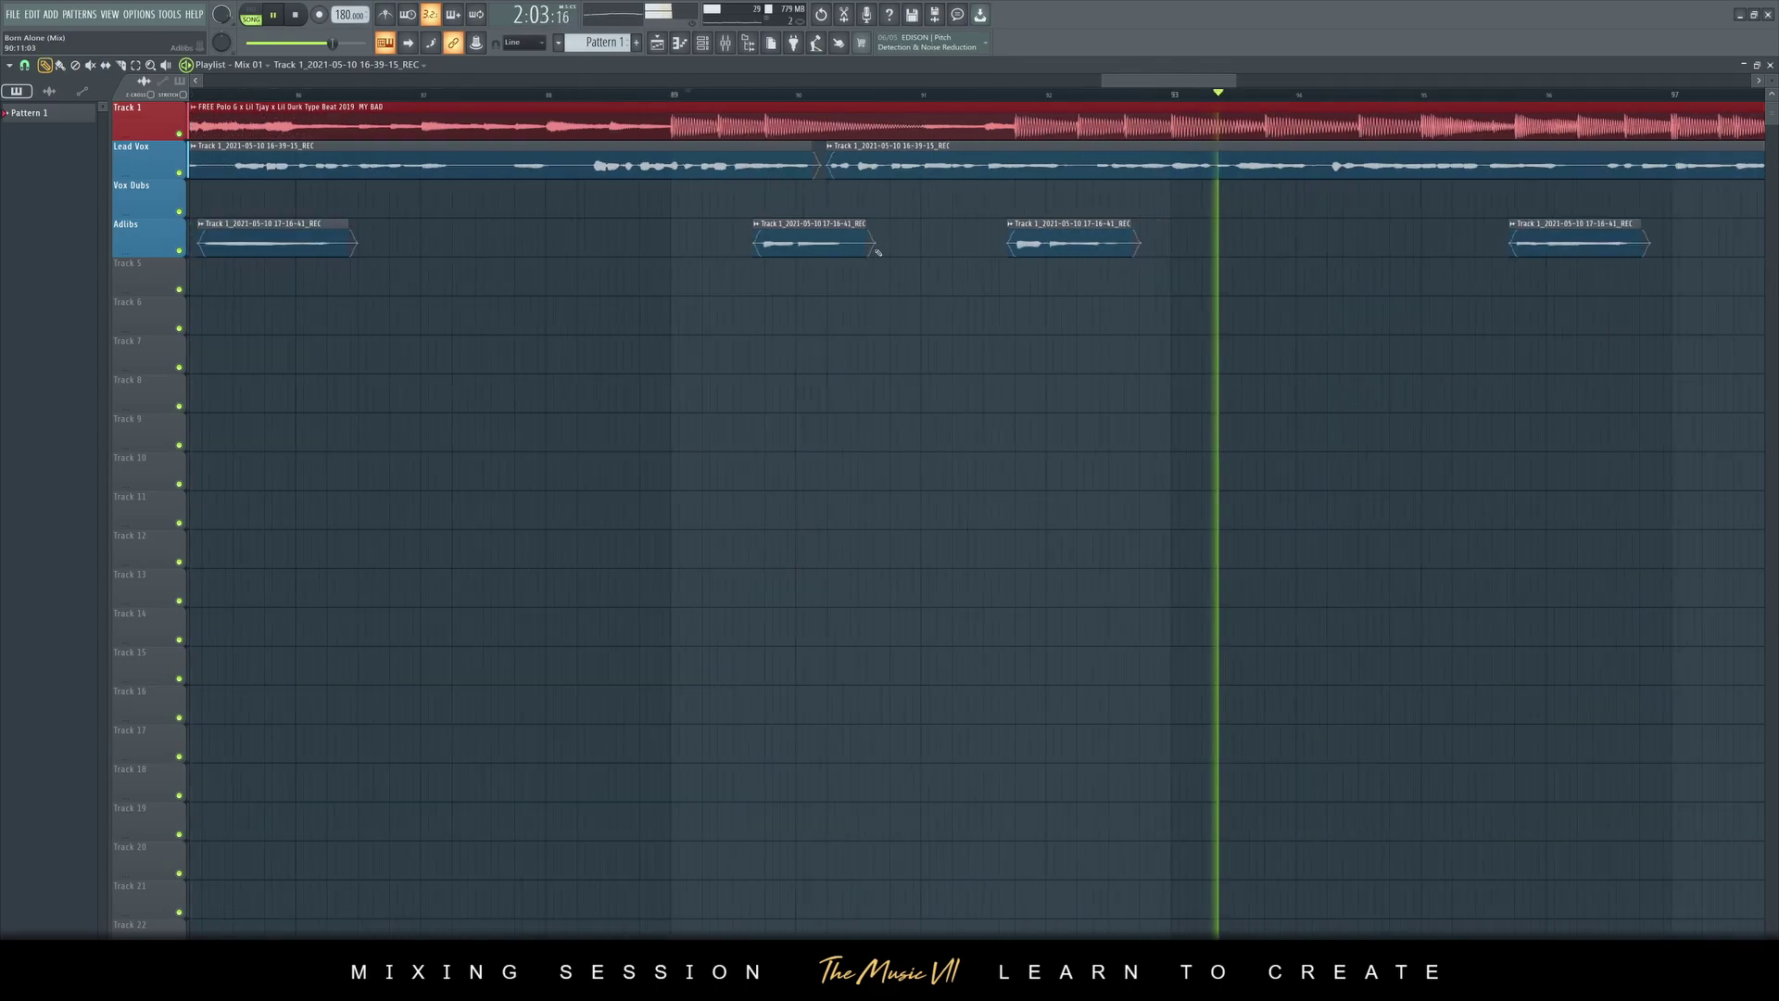
pyautogui.click(737, 95)
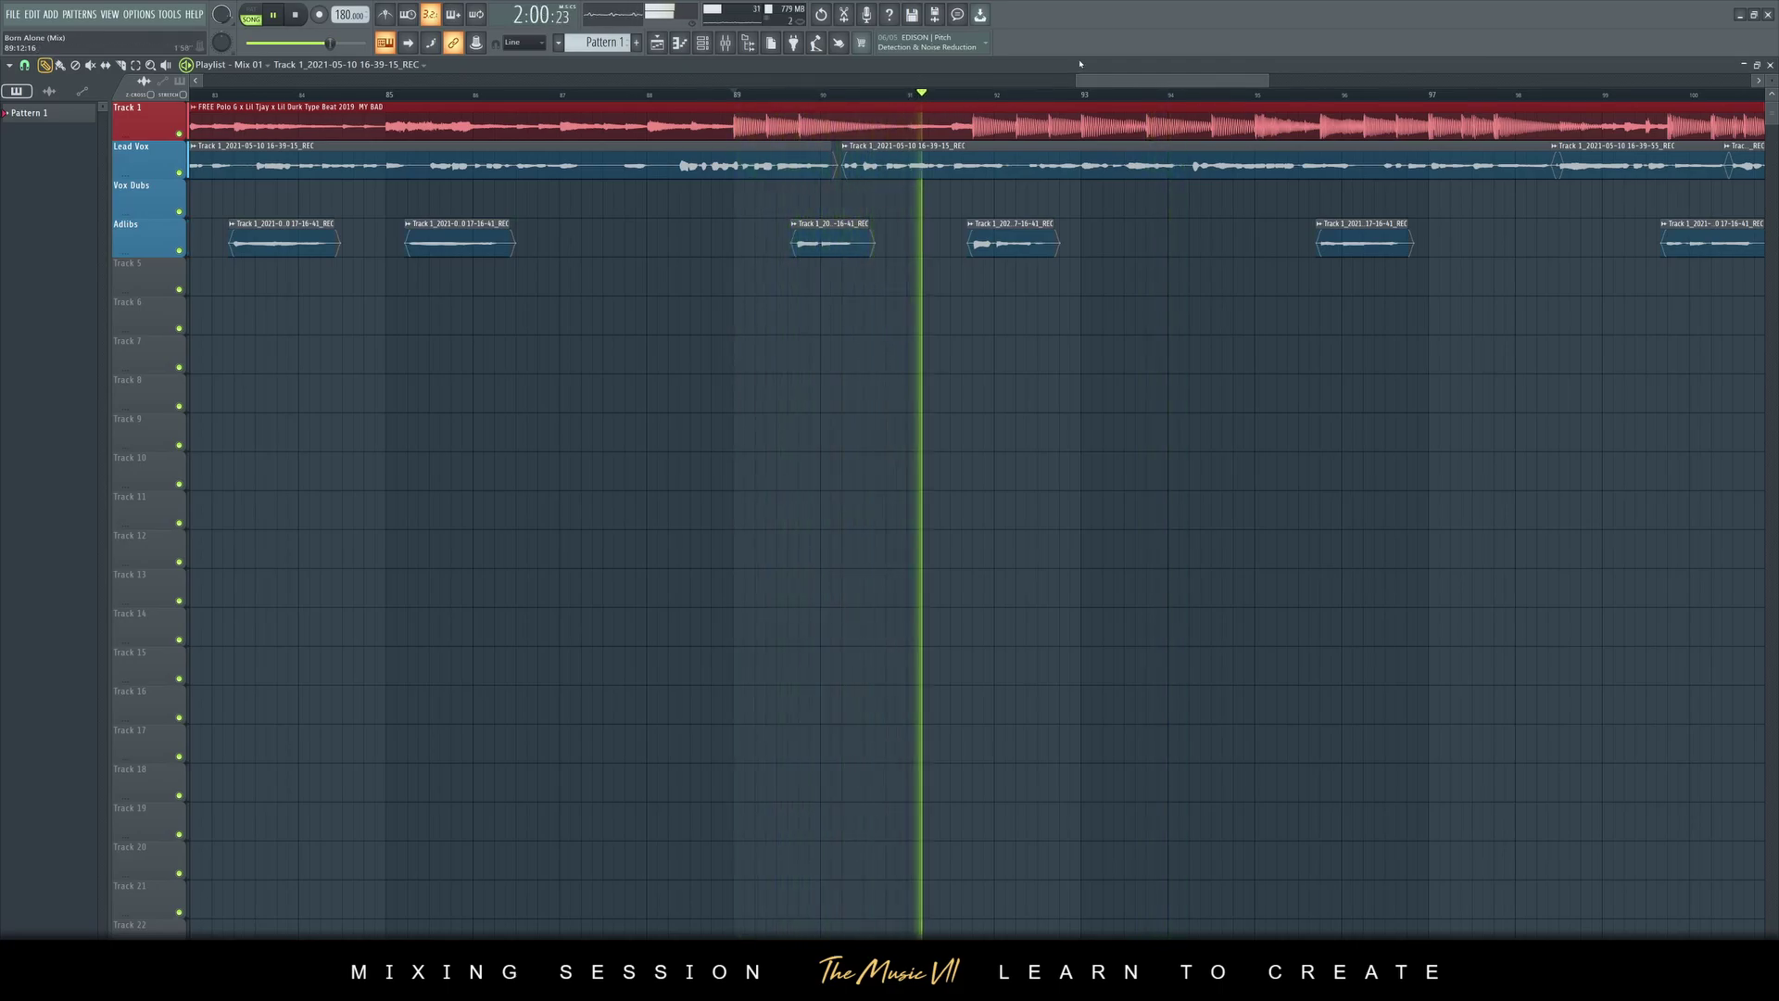
pyautogui.scroll(2, 905, 214)
pyautogui.scroll(4, 905, 214)
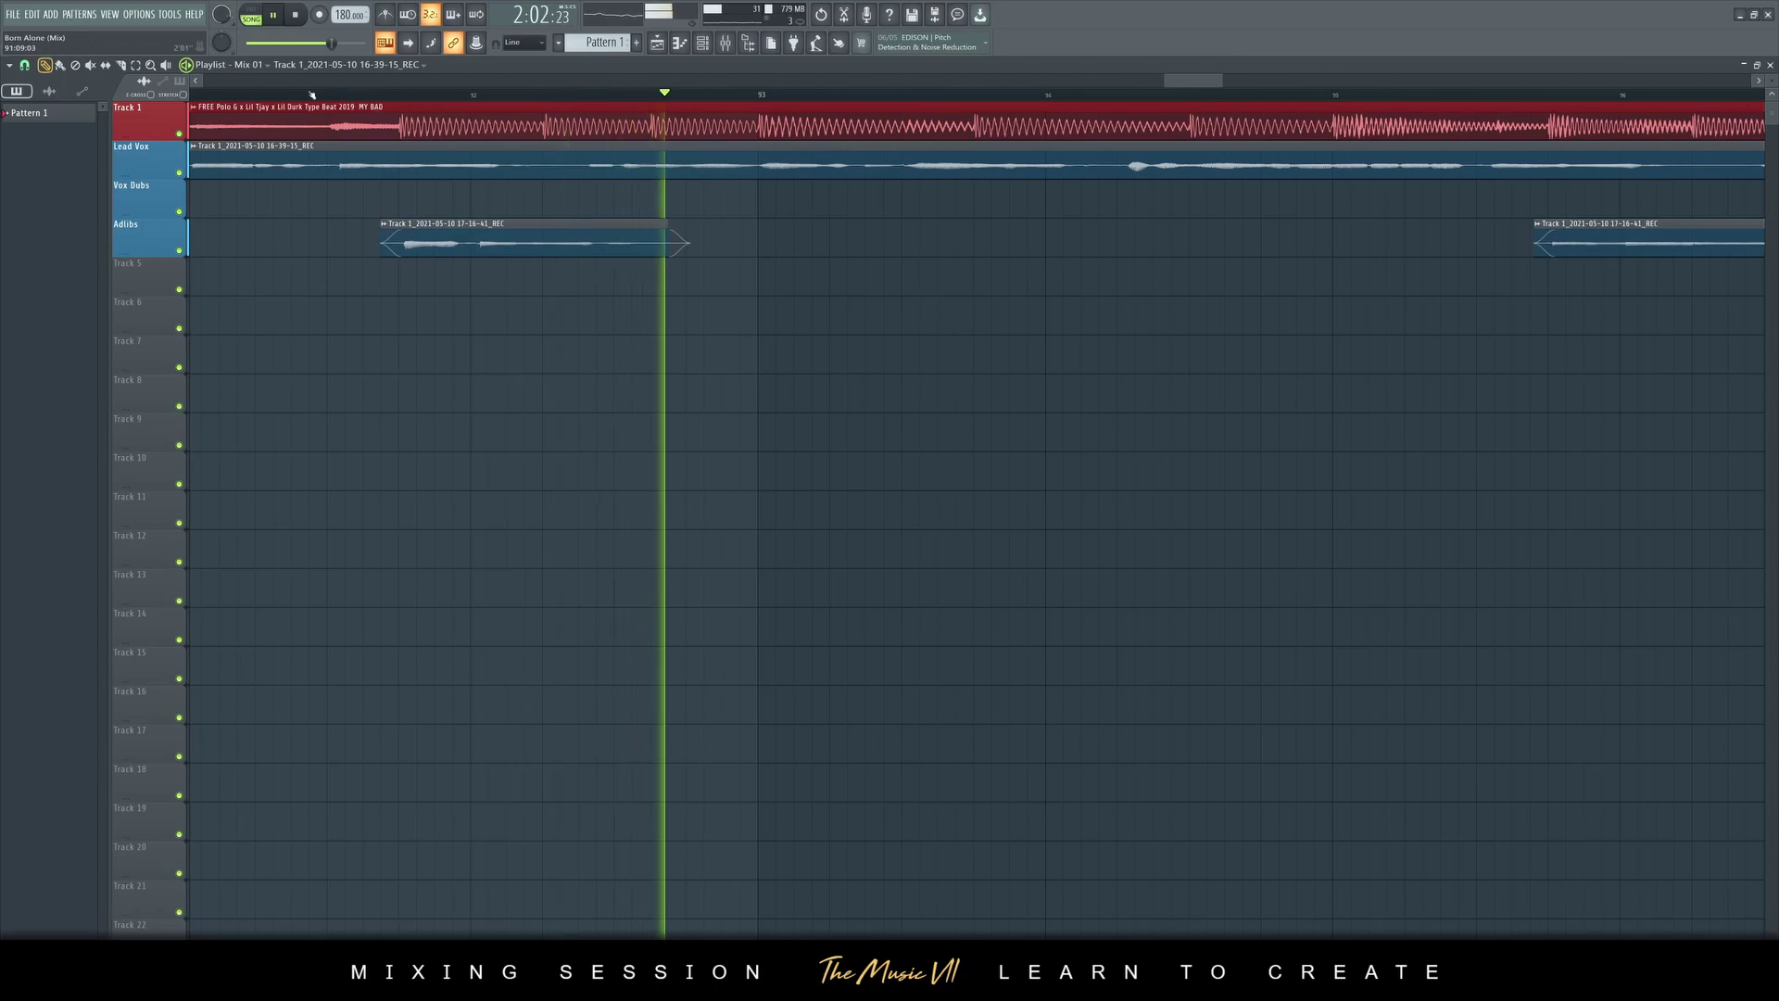
pyautogui.click(435, 94)
pyautogui.click(587, 175)
pyautogui.click(540, 174)
pyautogui.press('space')
pyautogui.press('space')
pyautogui.press('p')
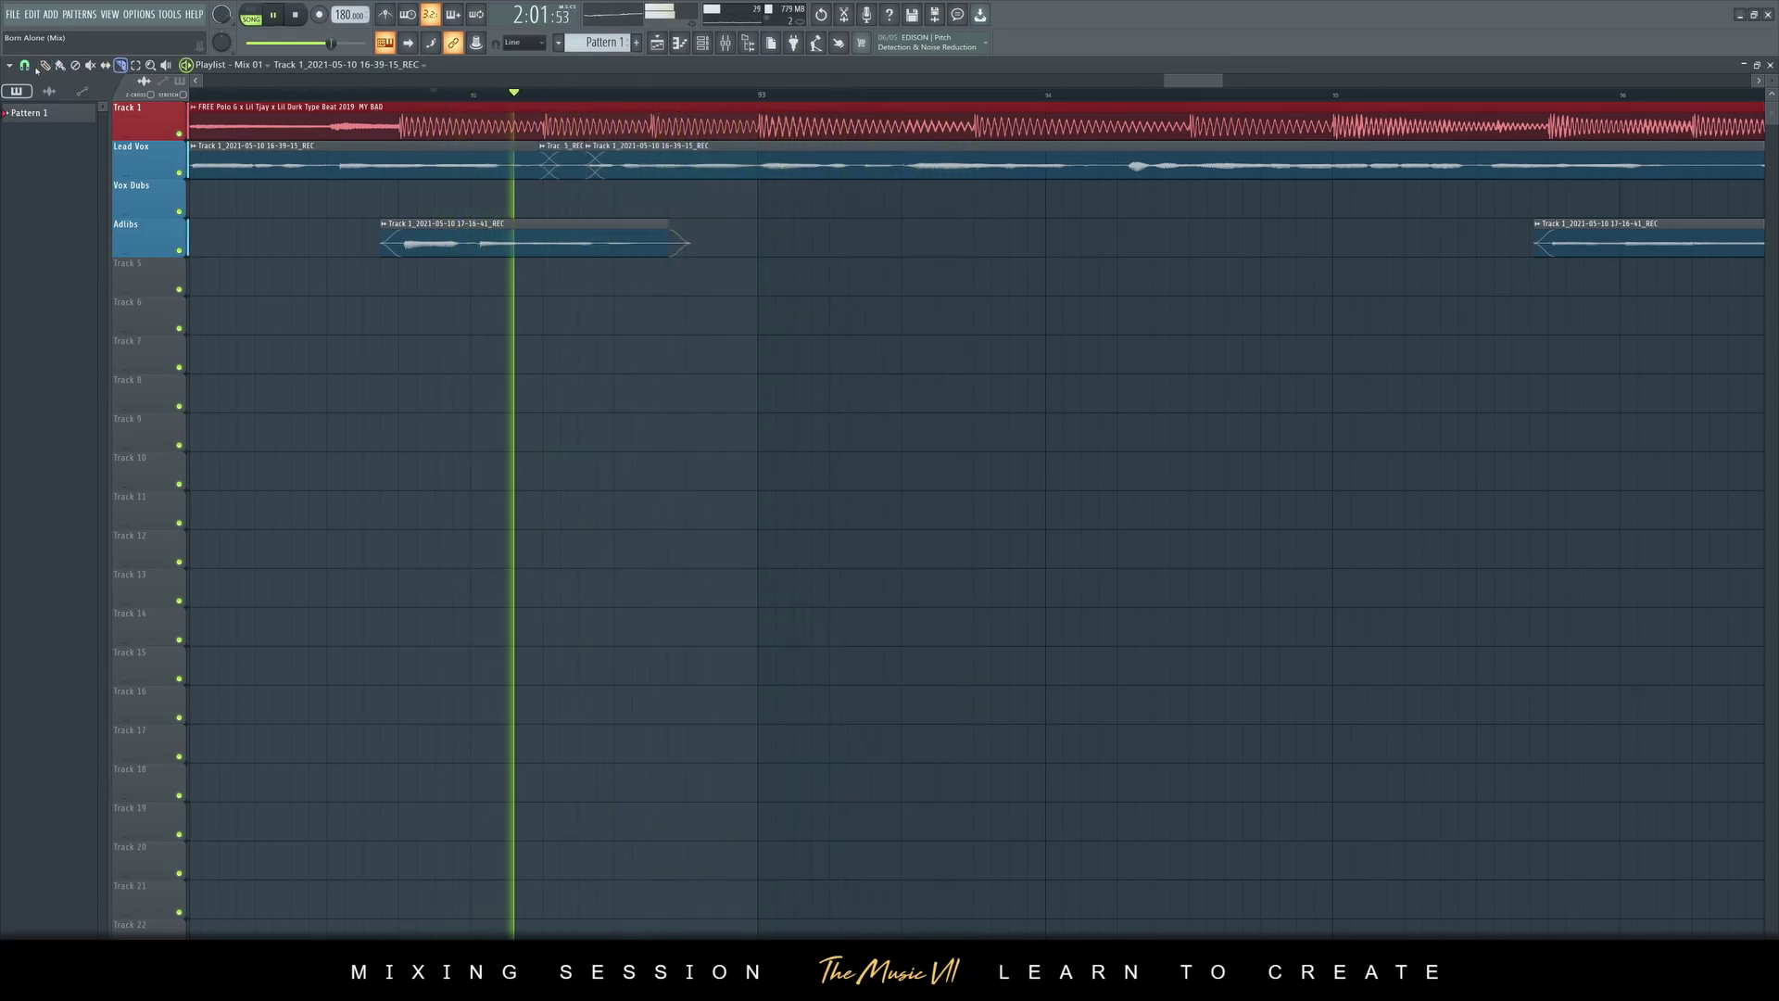
pyautogui.rightClick(574, 172)
pyautogui.click(313, 95)
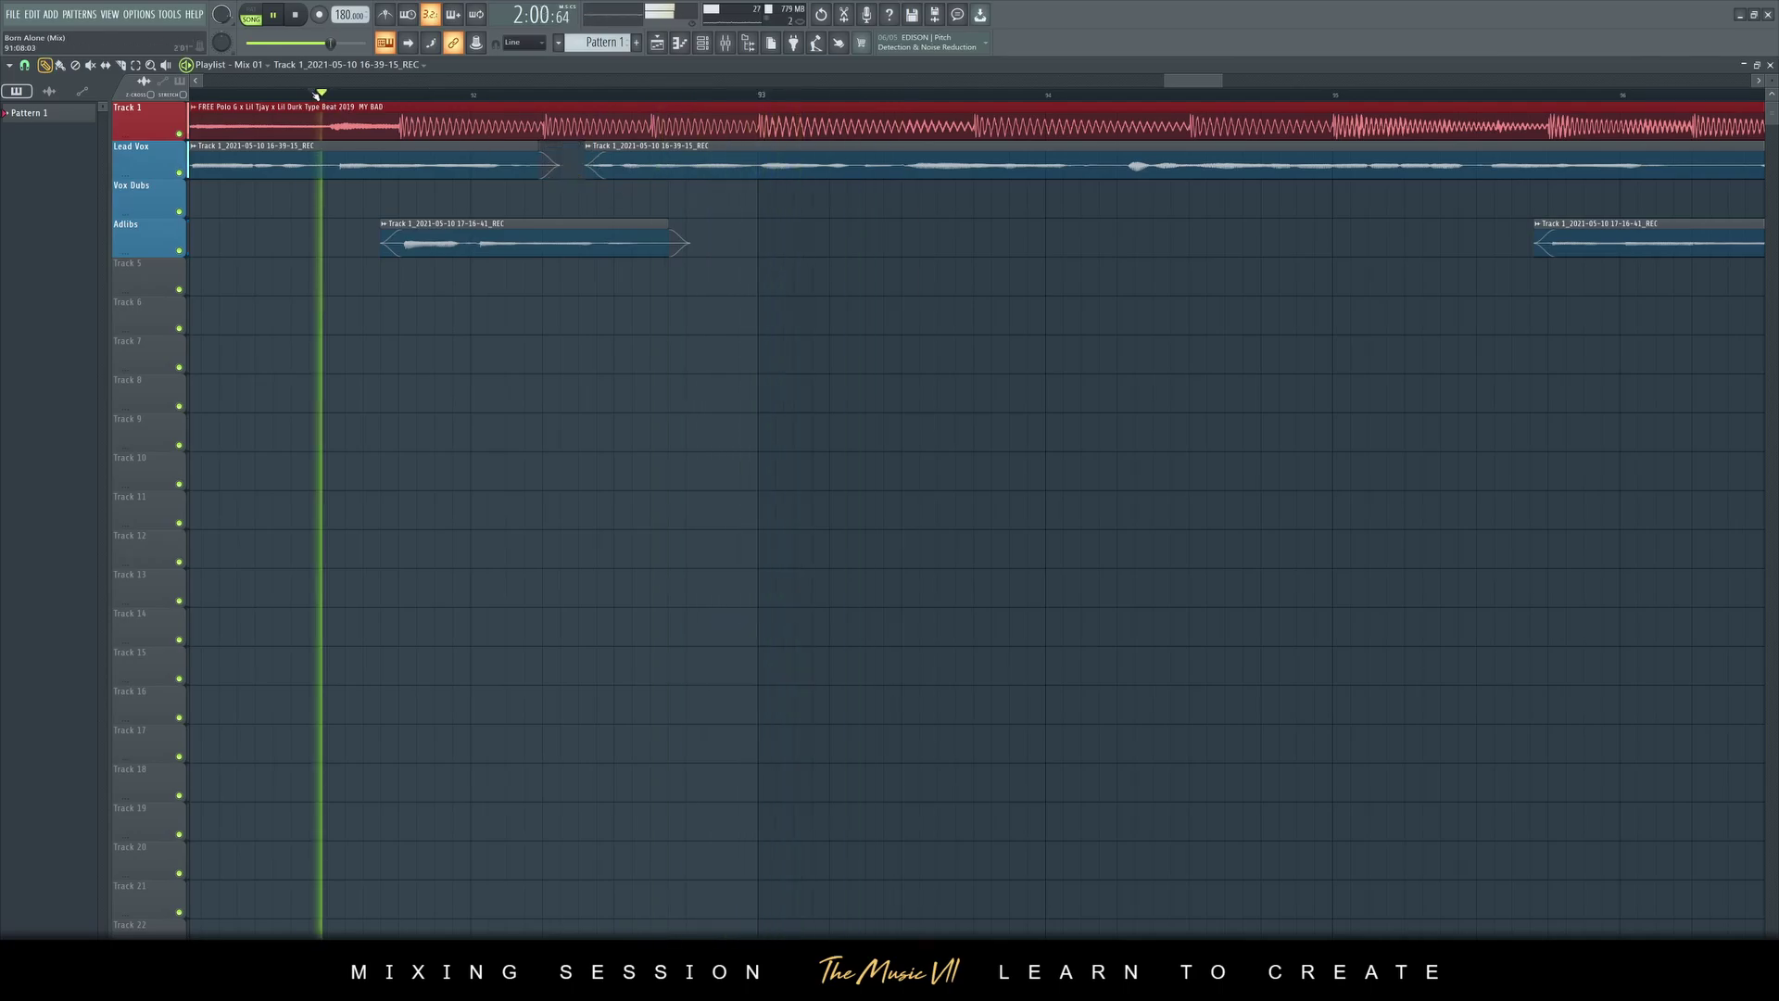
pyautogui.click(393, 94)
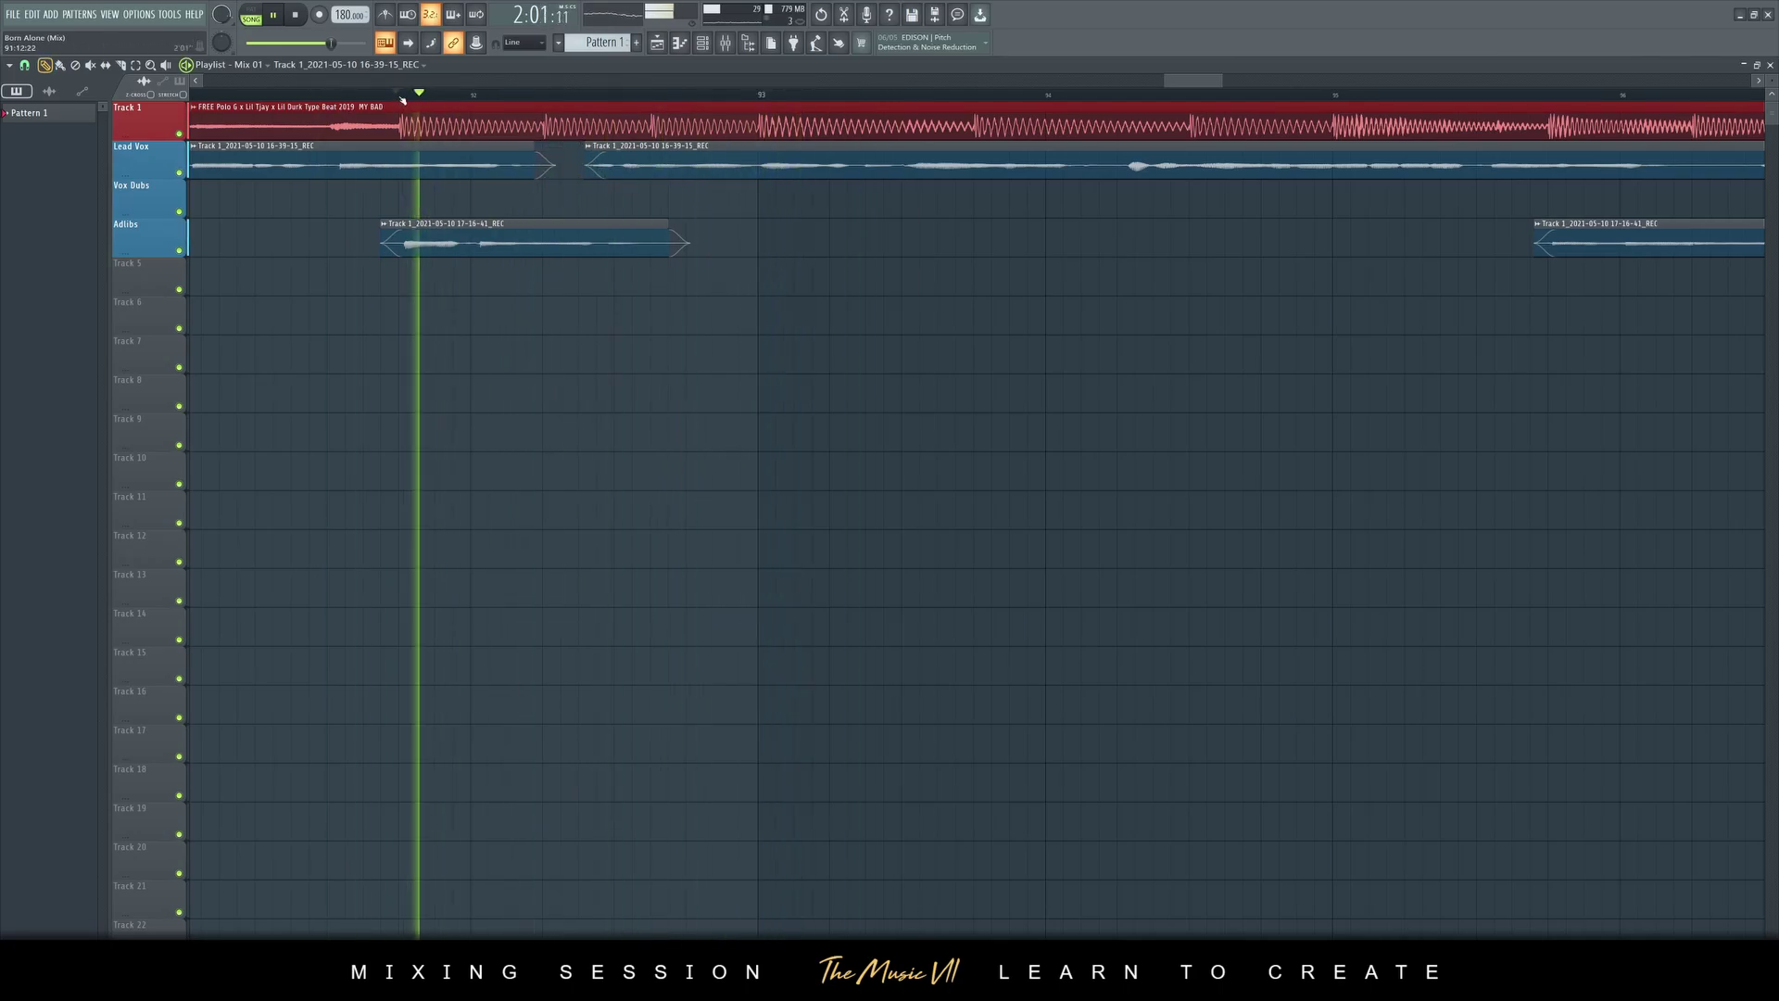
# Cut out the short Lead Vox section around bar 94 and extend the end of the preceding clip slightly
pyautogui.scroll(-3, 611, 304)
pyautogui.scroll(-4, 612, 303)
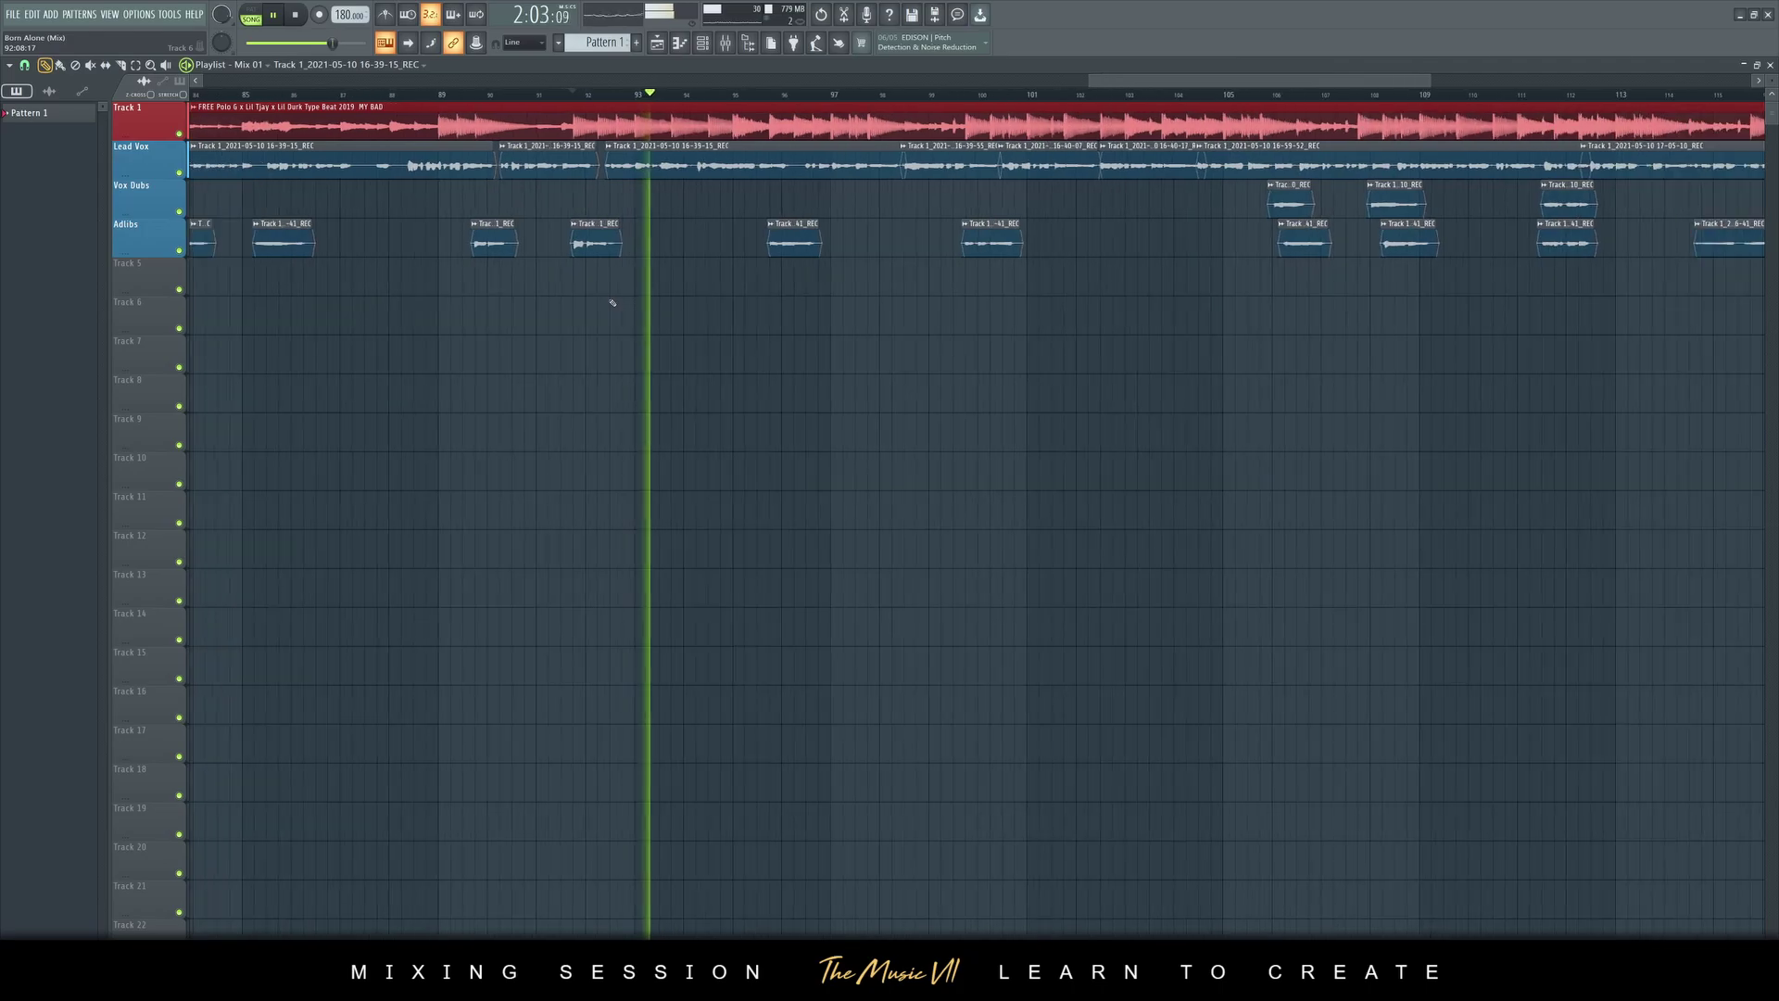
pyautogui.scroll(8, 612, 303)
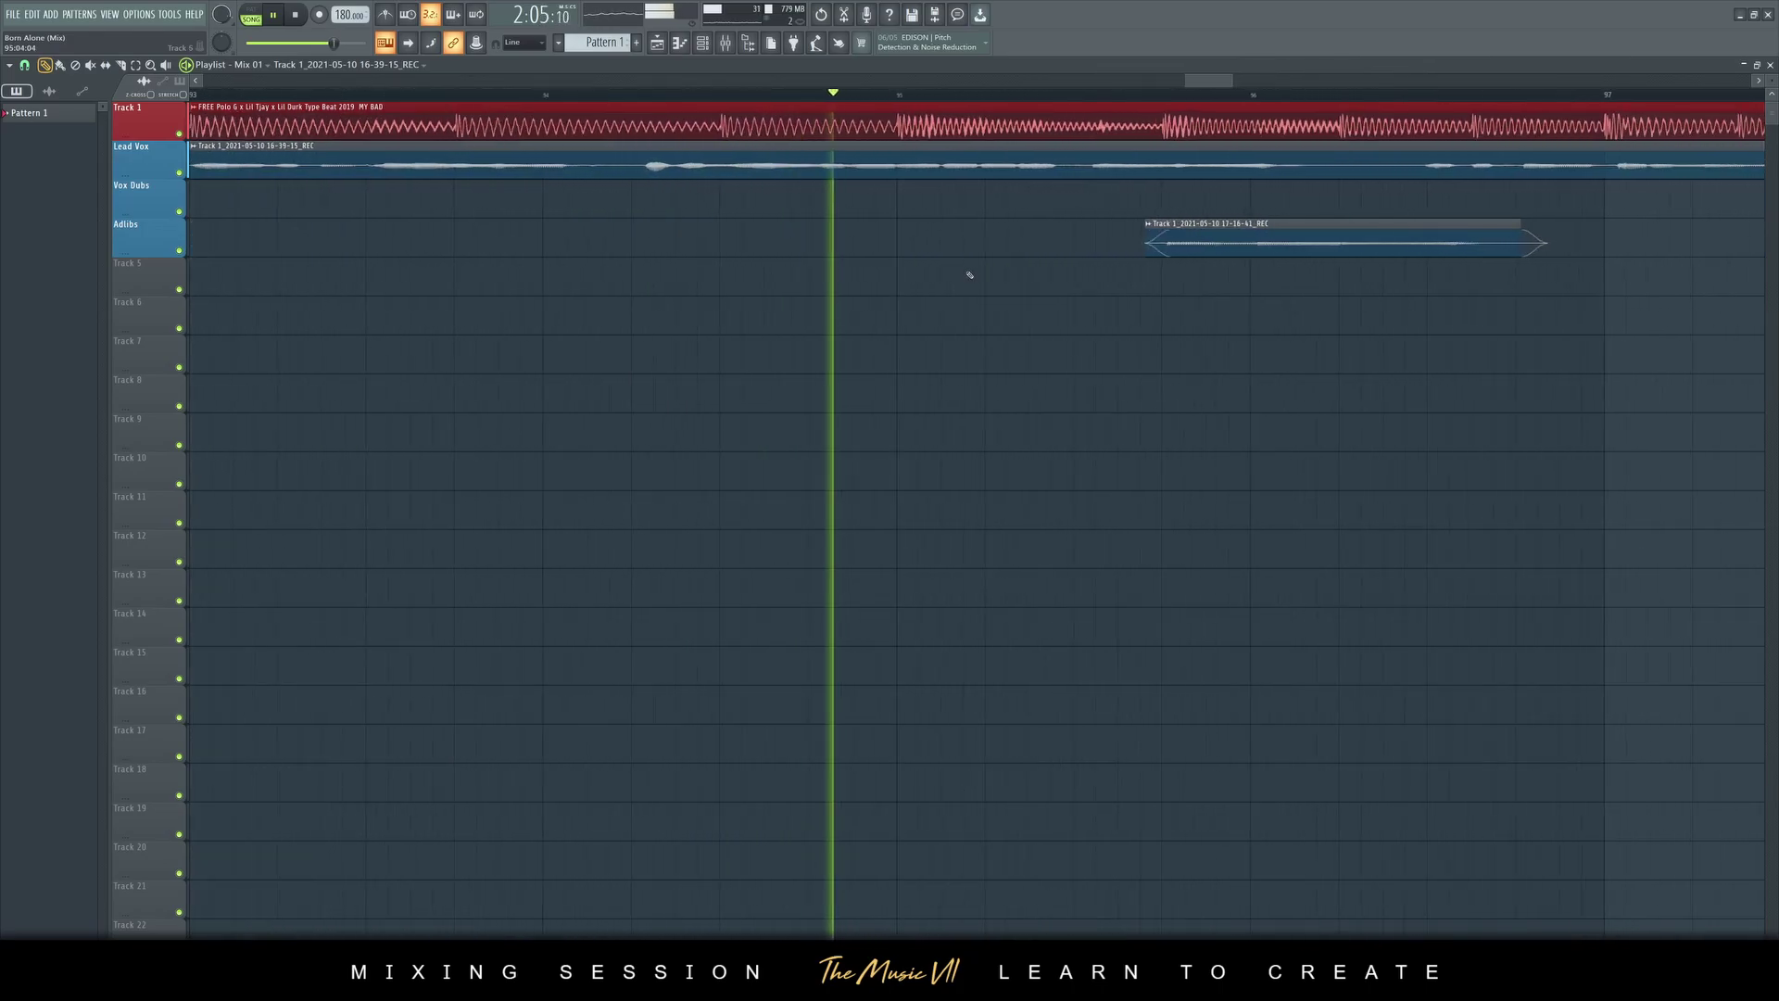
pyautogui.click(641, 171)
pyautogui.click(582, 171)
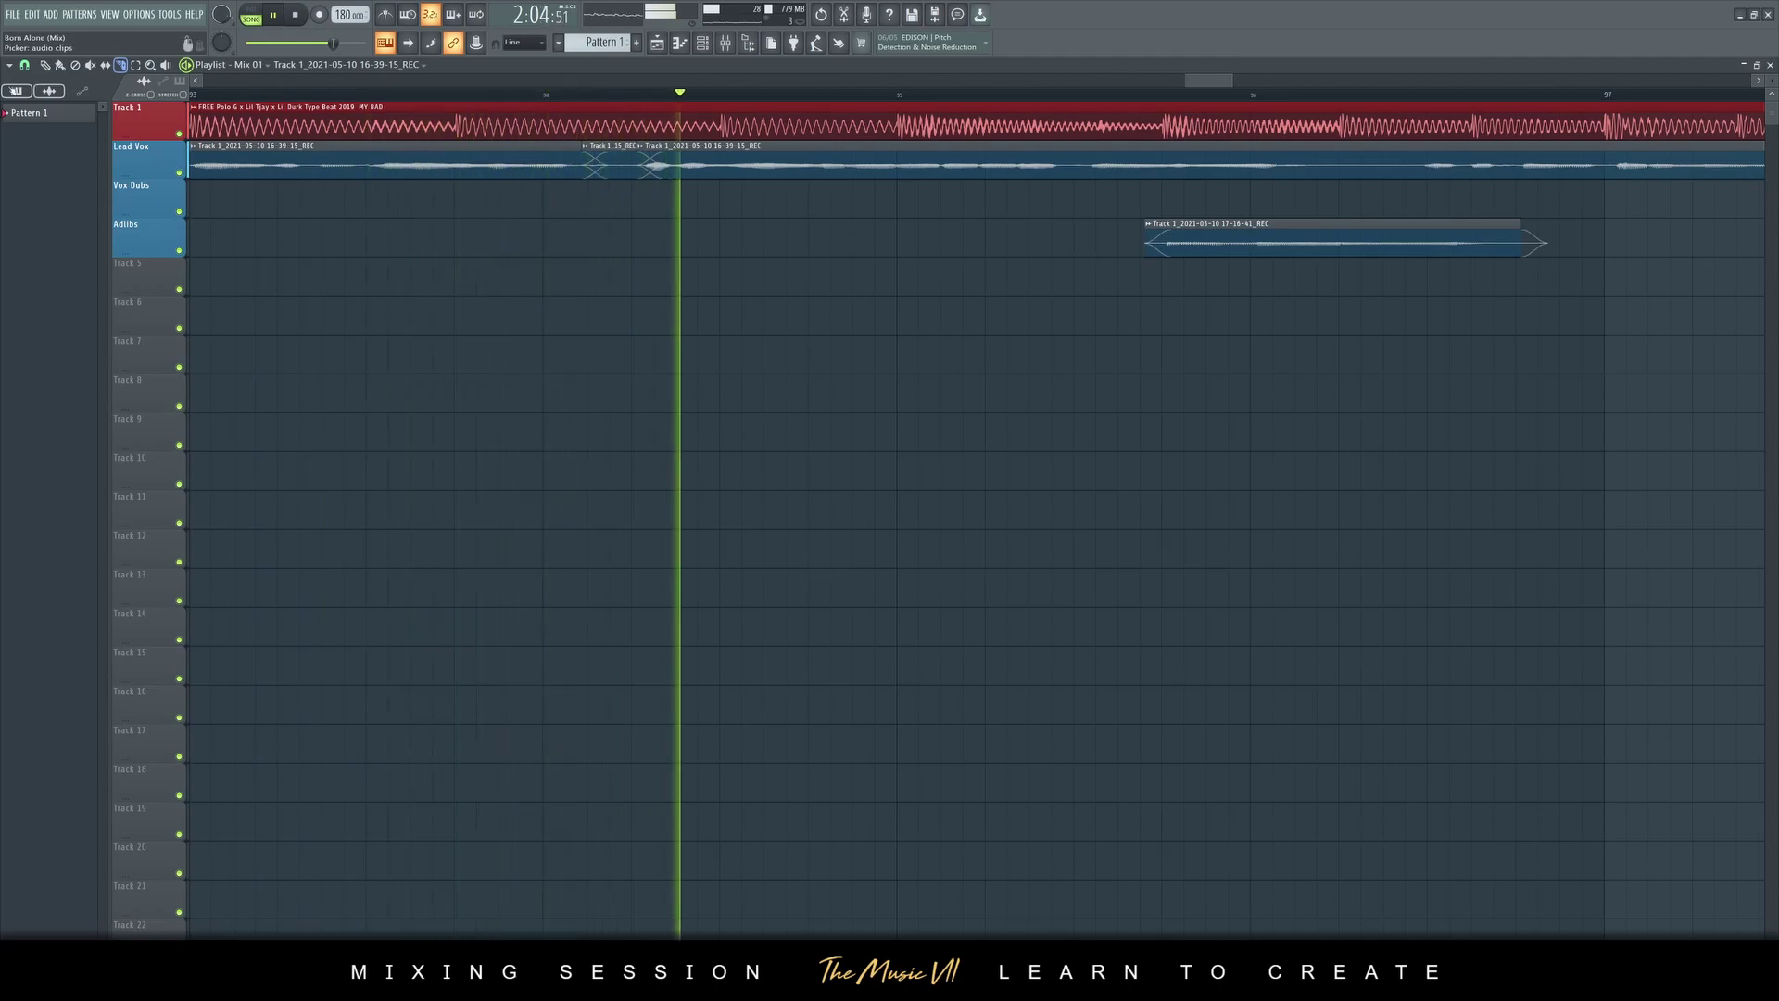
pyautogui.moveTo(577, 171); pyautogui.dragTo(586, 175)
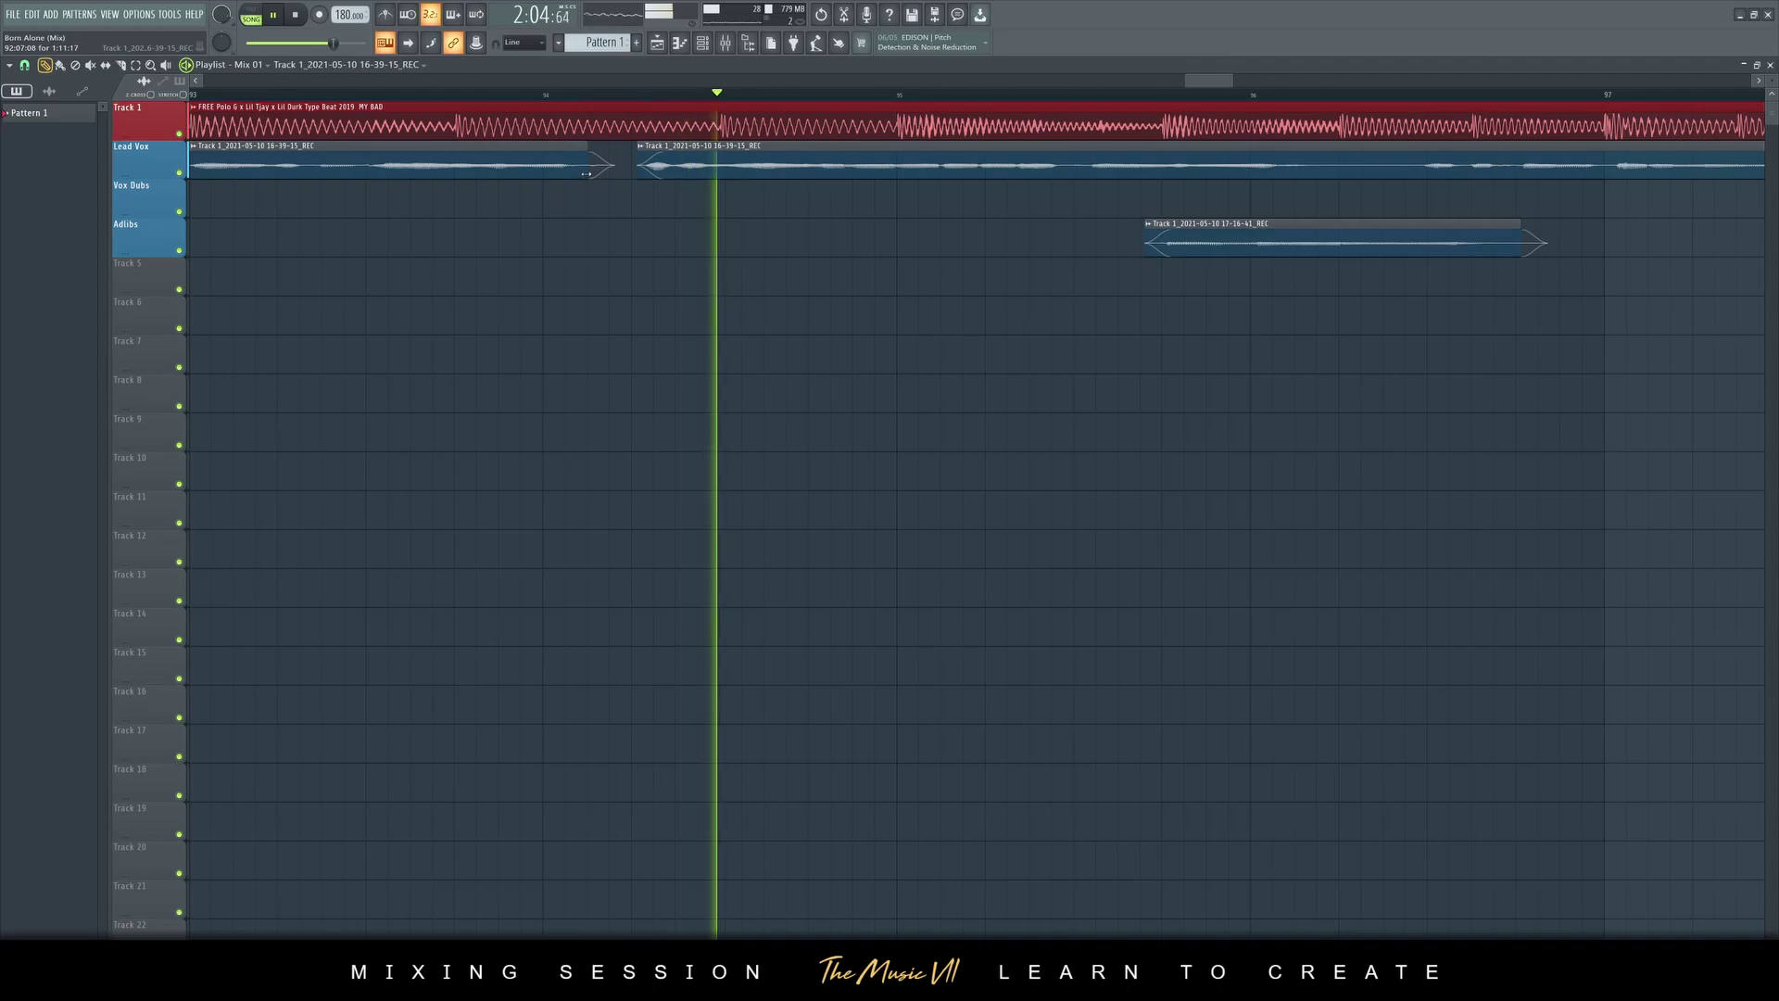
# Lower the Vox Bus fader slightly in the mixer, look over the Beat and Mix Buss tracks, and save the project
pyautogui.scroll(-3, 758, 258)
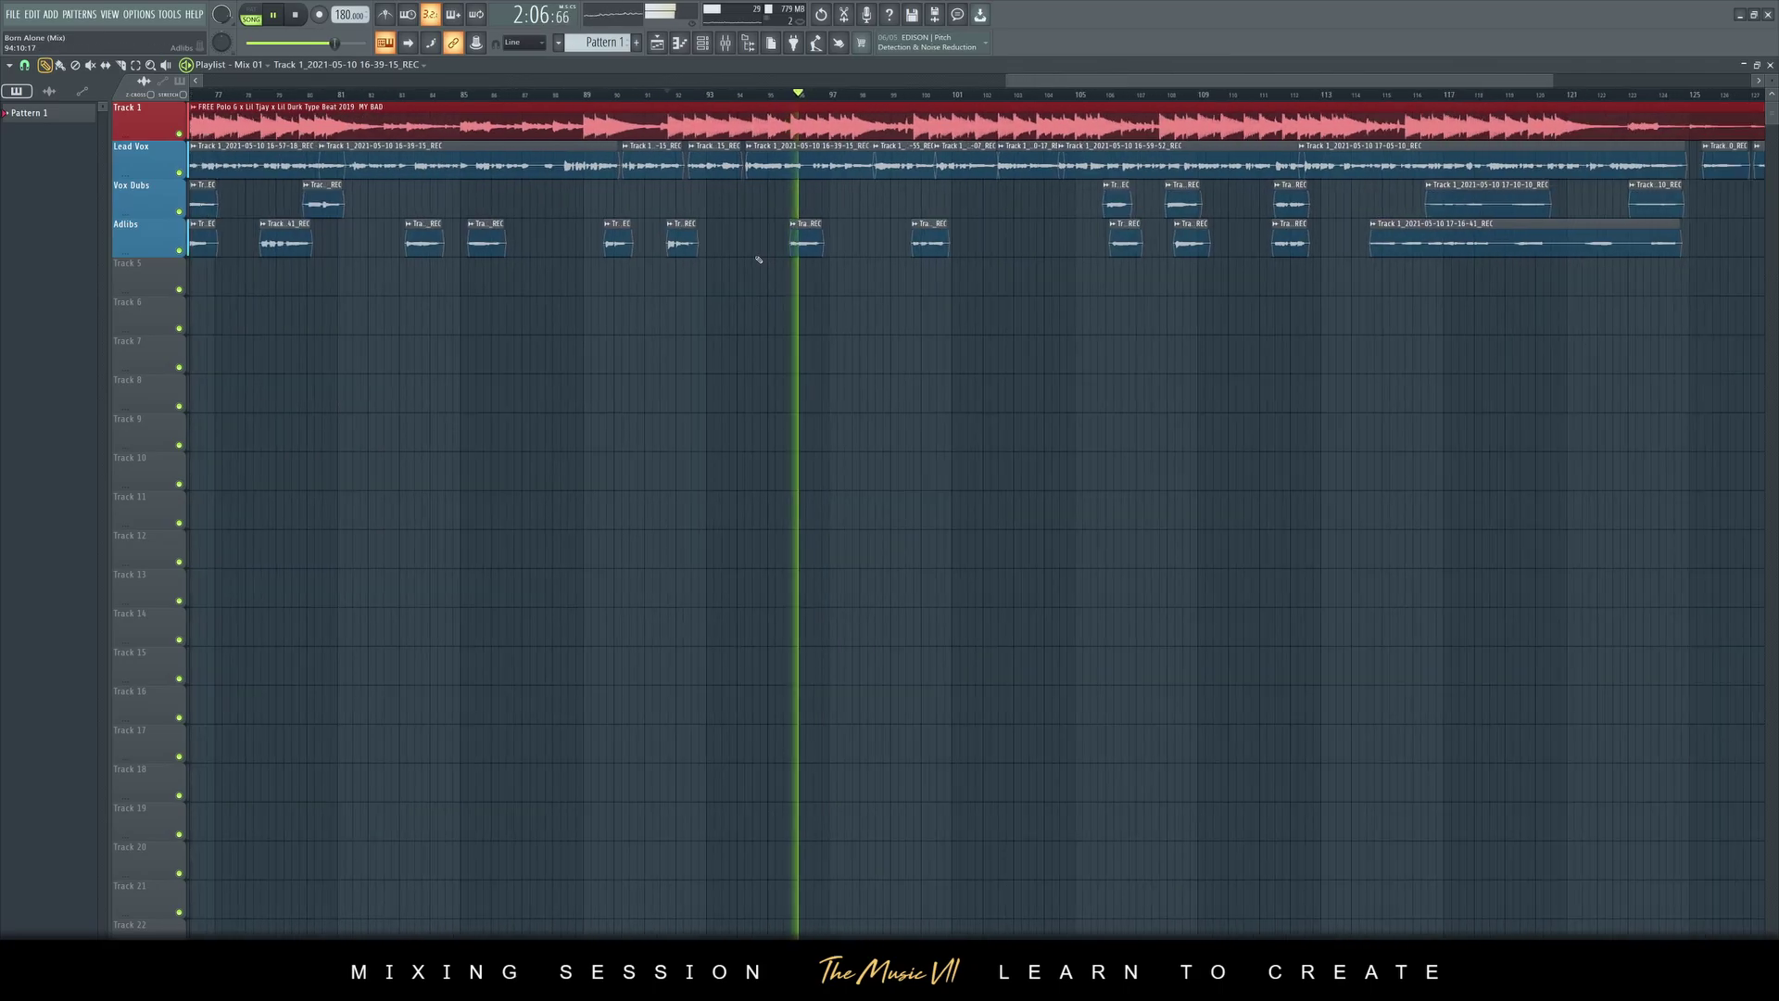
pyautogui.scroll(-3, 846, 275)
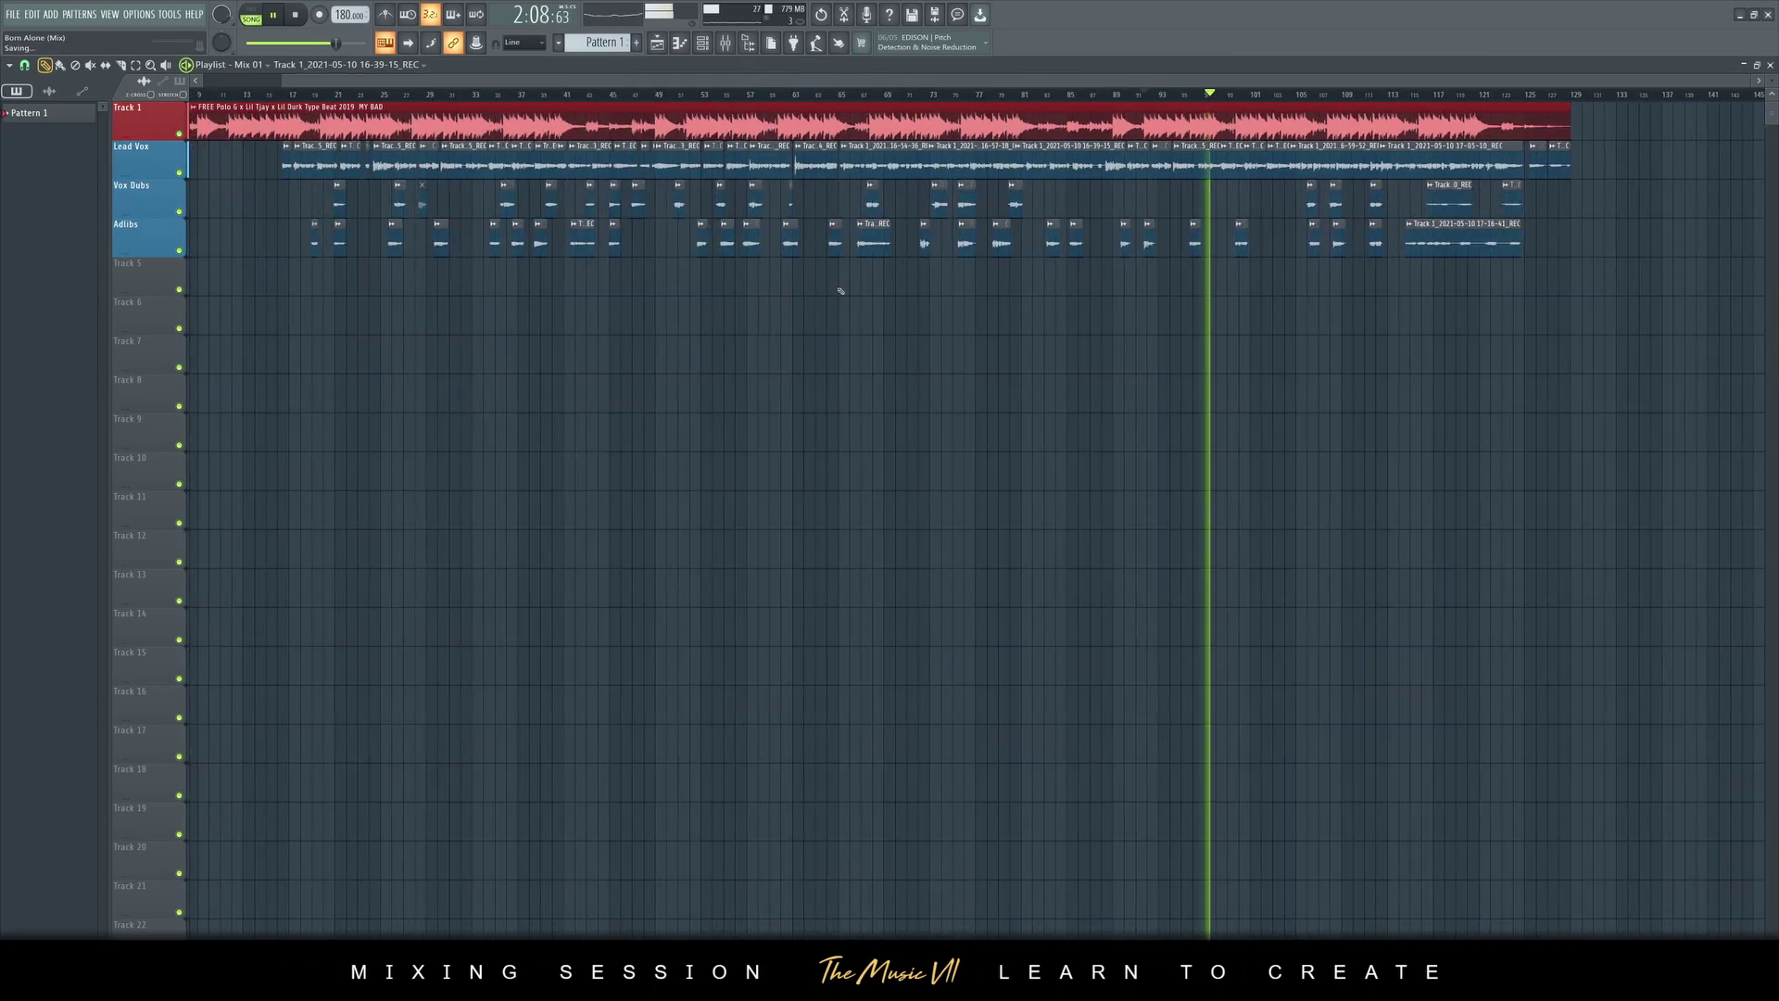
pyautogui.press('F9')
pyautogui.moveTo(1146, 505); pyautogui.dragTo(1147, 519)
pyautogui.click(1116, 405)
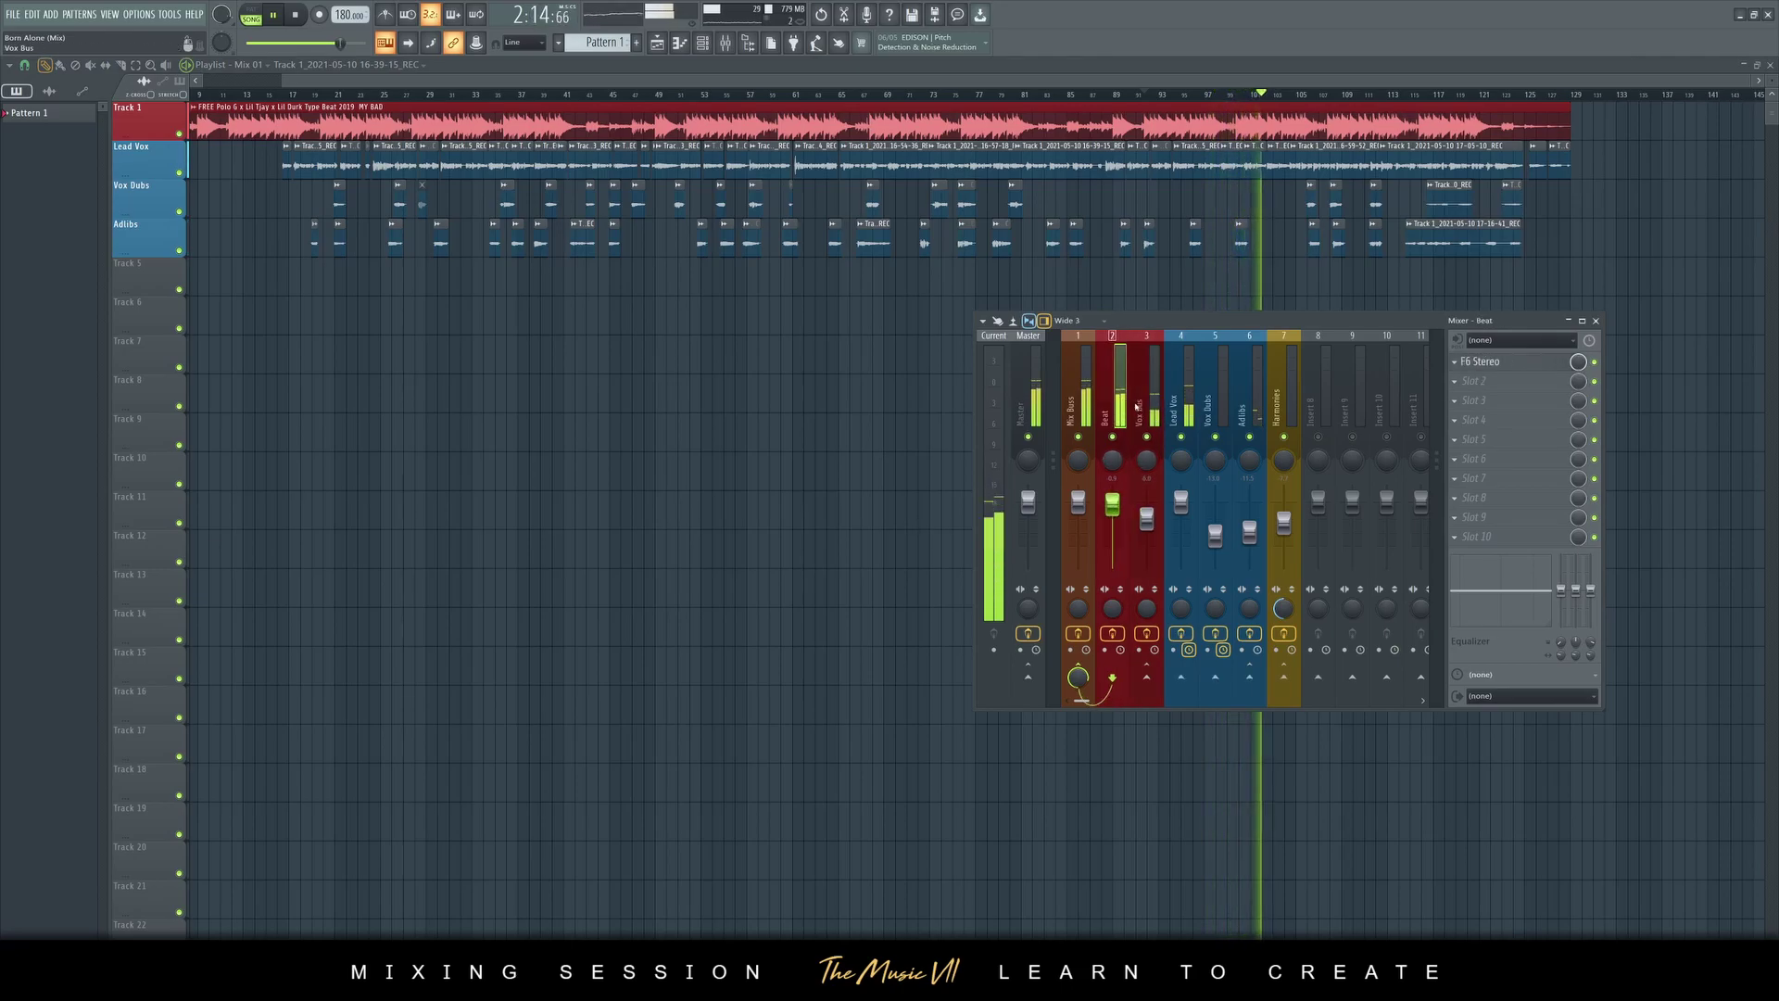
pyautogui.click(1081, 412)
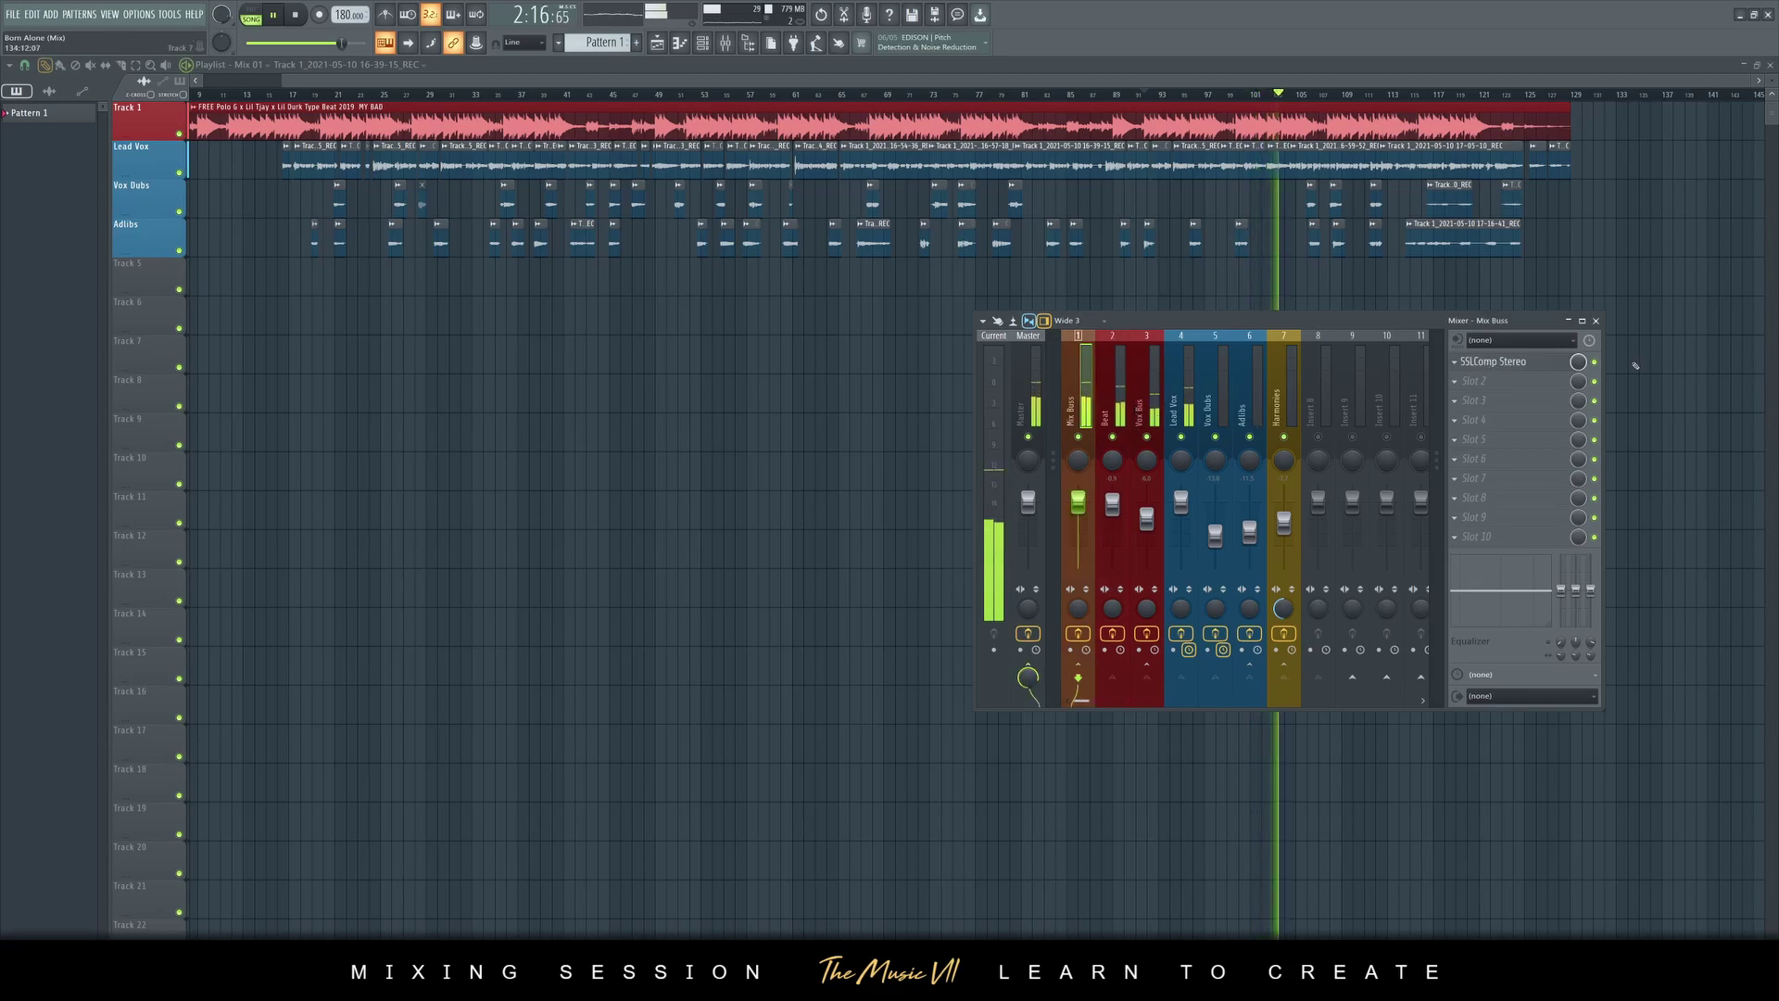
pyautogui.hotkey('ctrl', 's')
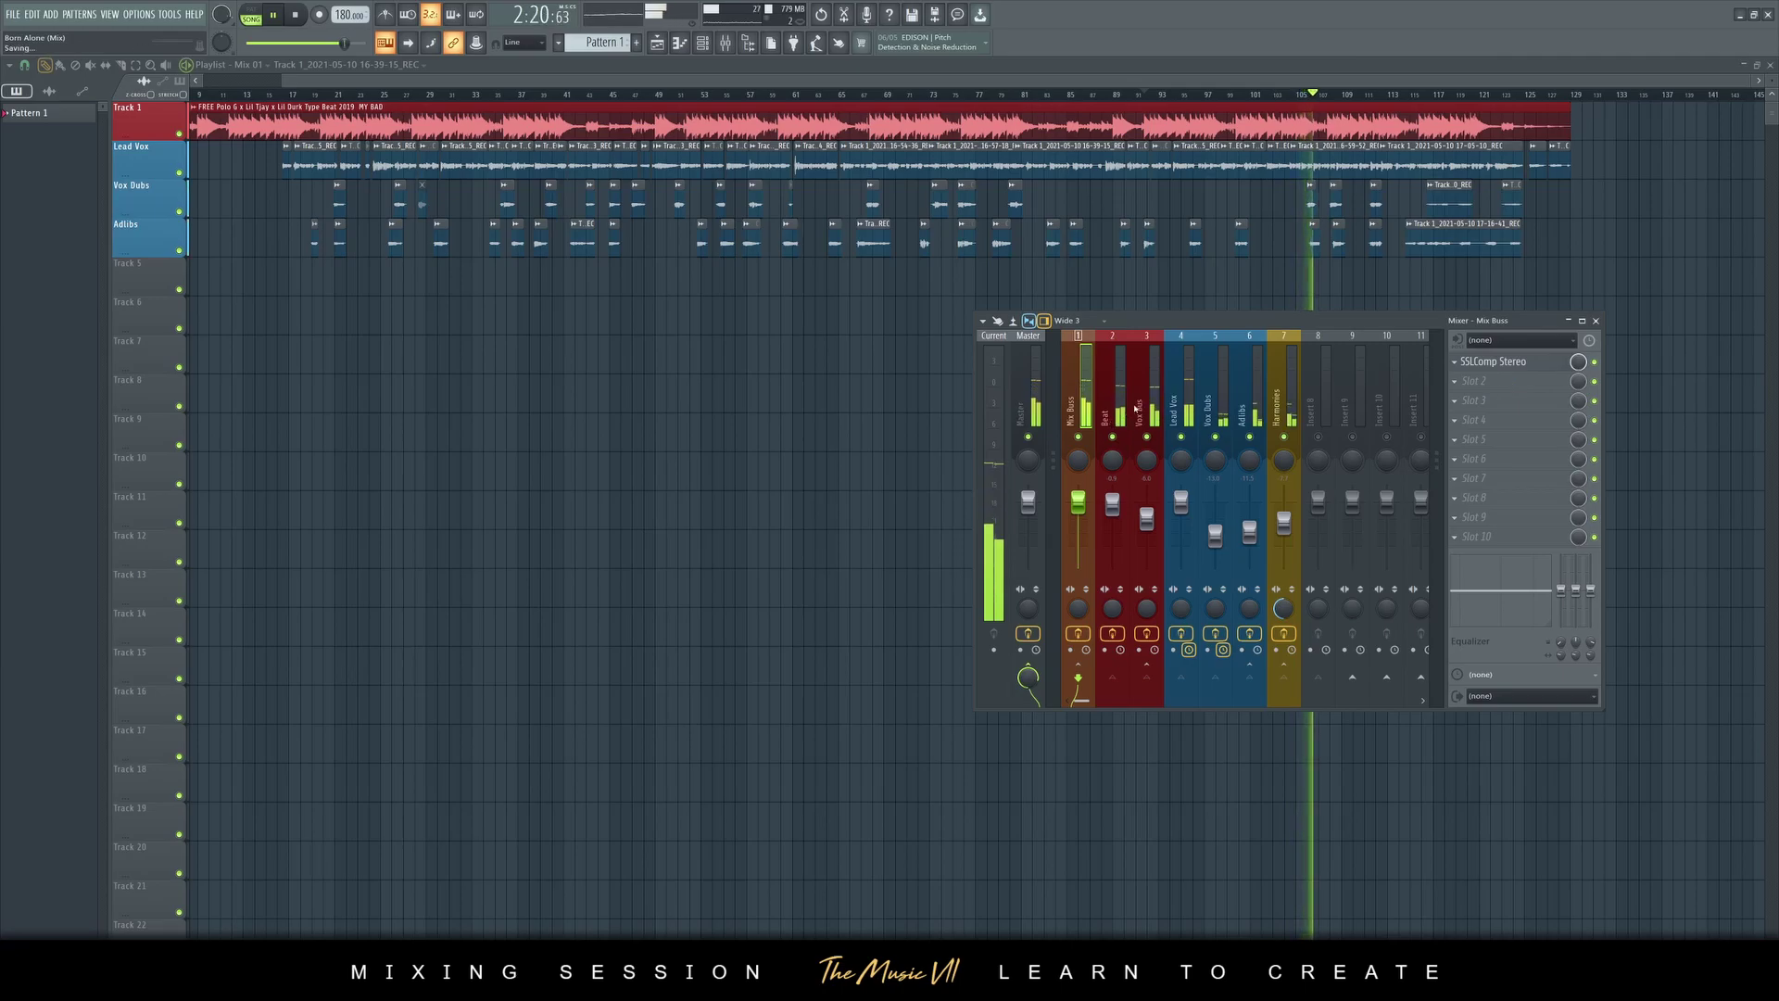
# Adjust the high-mid gain and the low-mid frequency and gain of the Vox Bus's FG-S, with low-mid gain at about -2.3 dB
pyautogui.click(1134, 409)
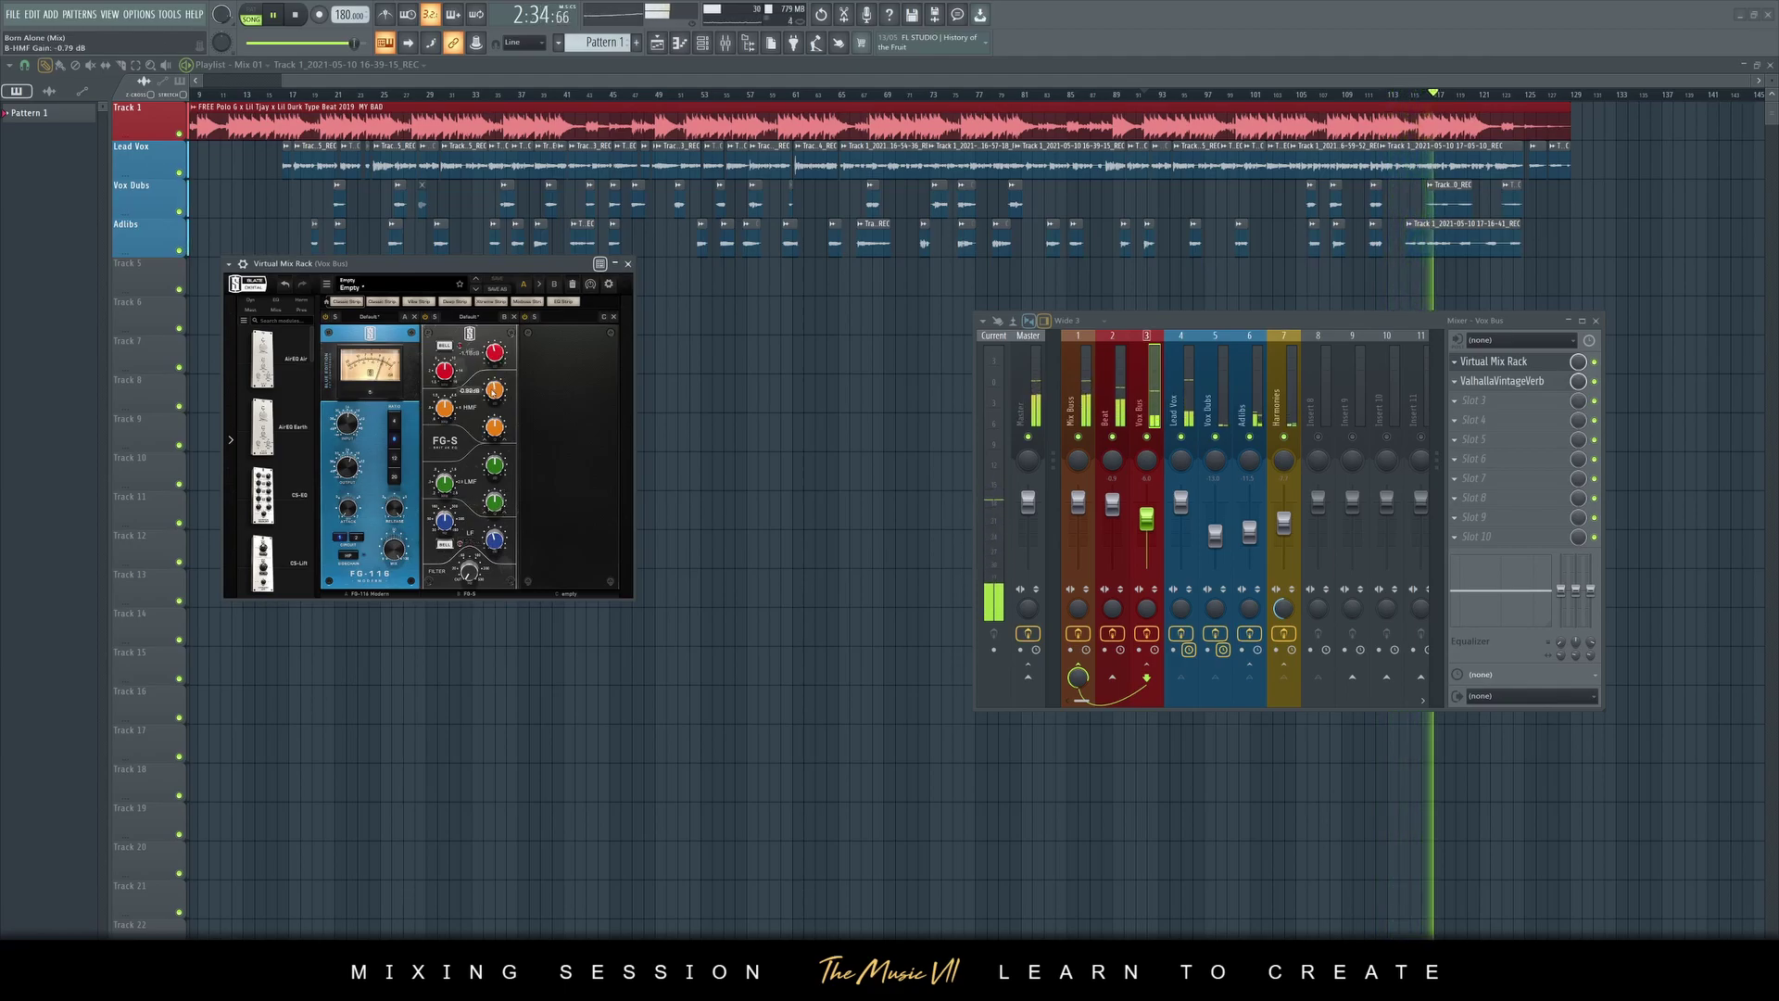
pyautogui.moveTo(502, 466); pyautogui.dragTo(517, 301)
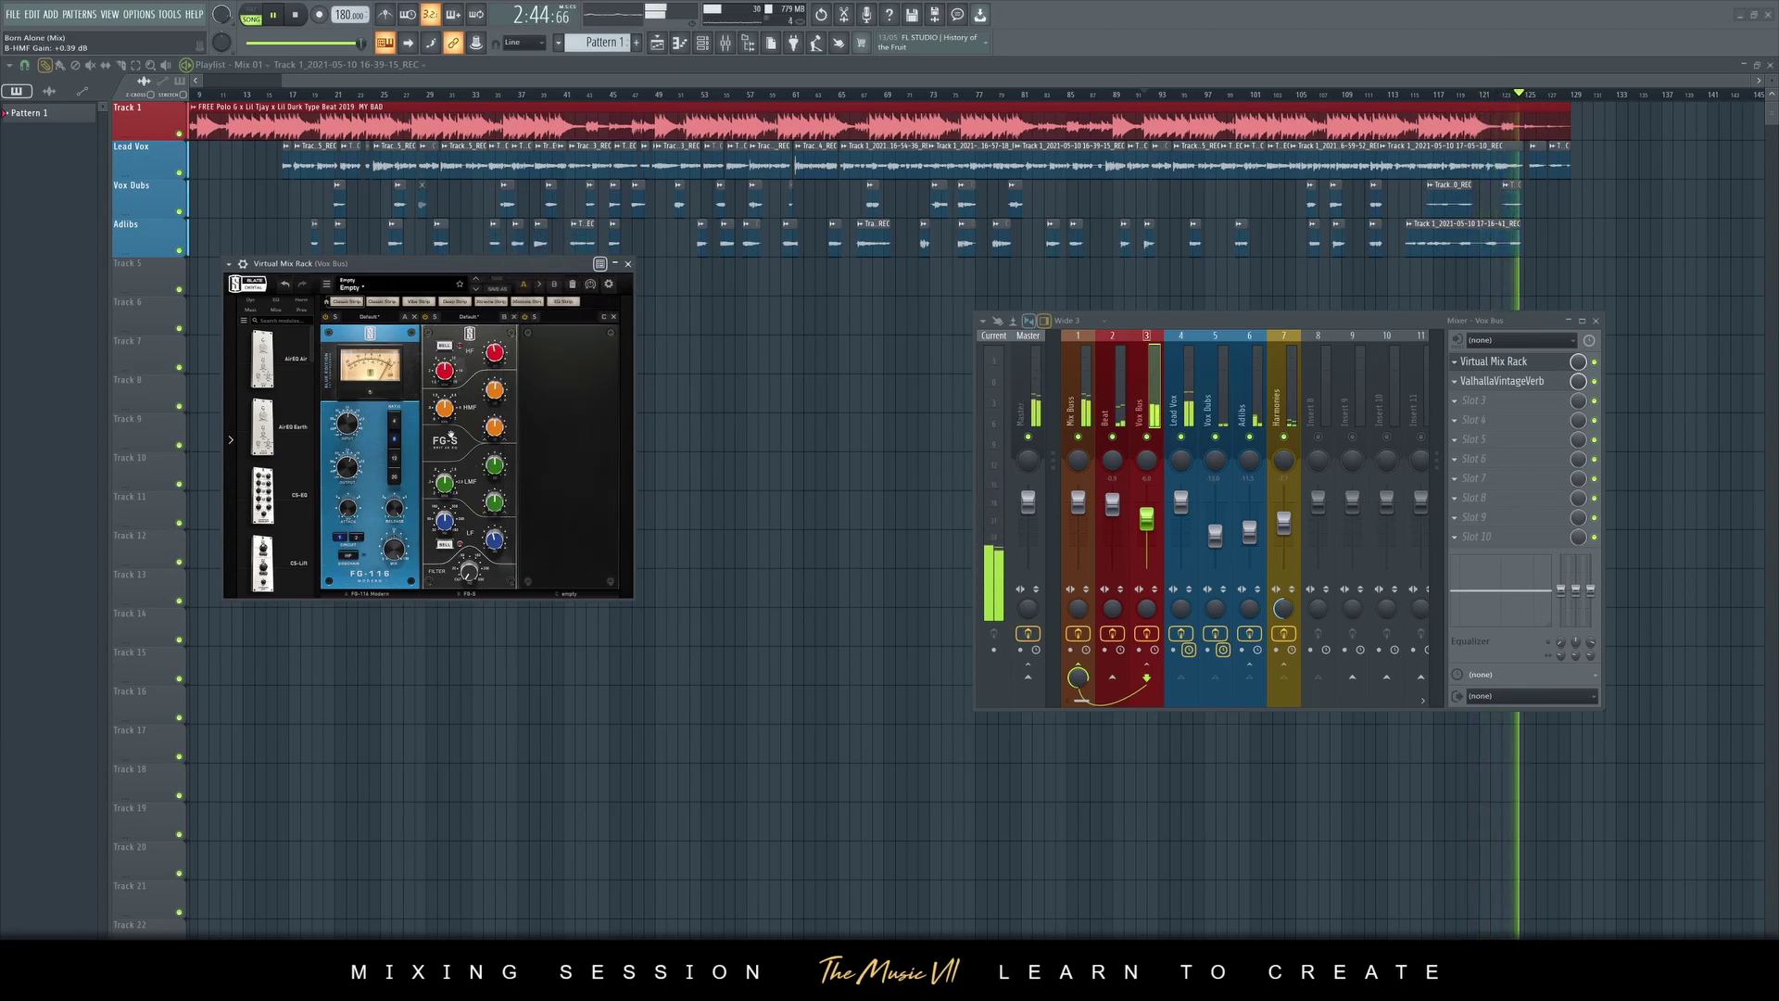
pyautogui.moveTo(498, 467); pyautogui.dragTo(500, 475)
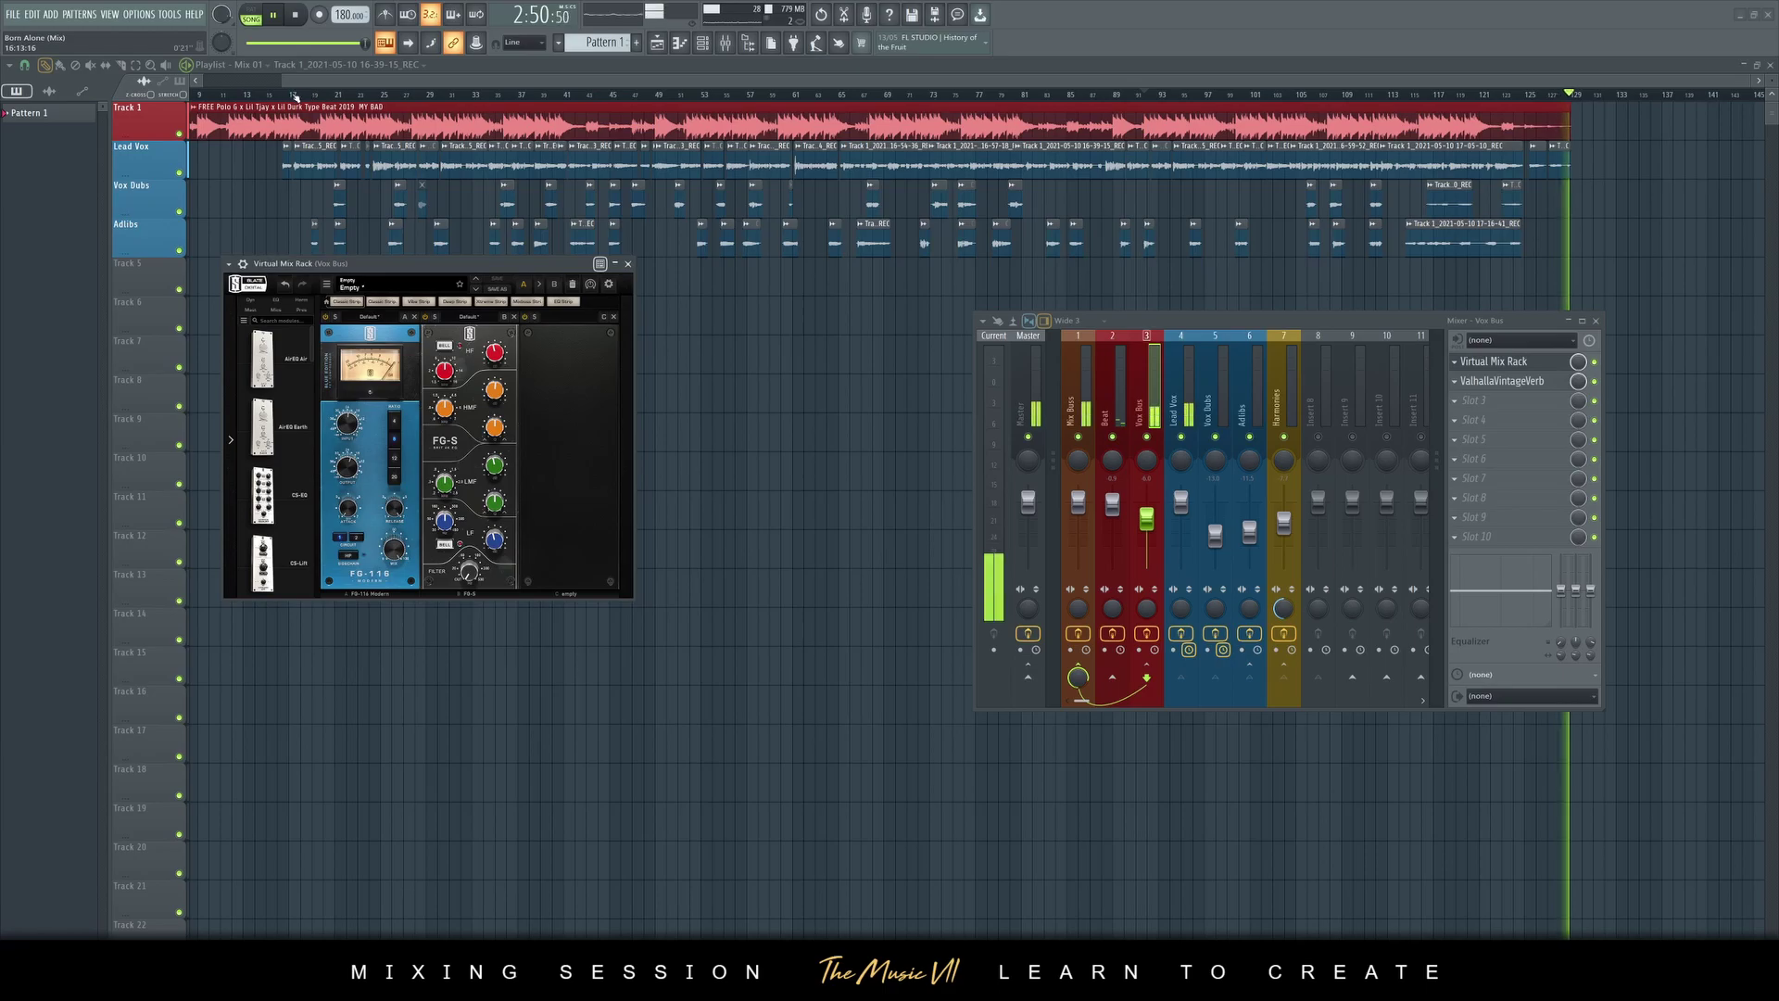
pyautogui.click(291, 97)
pyautogui.press('F9')
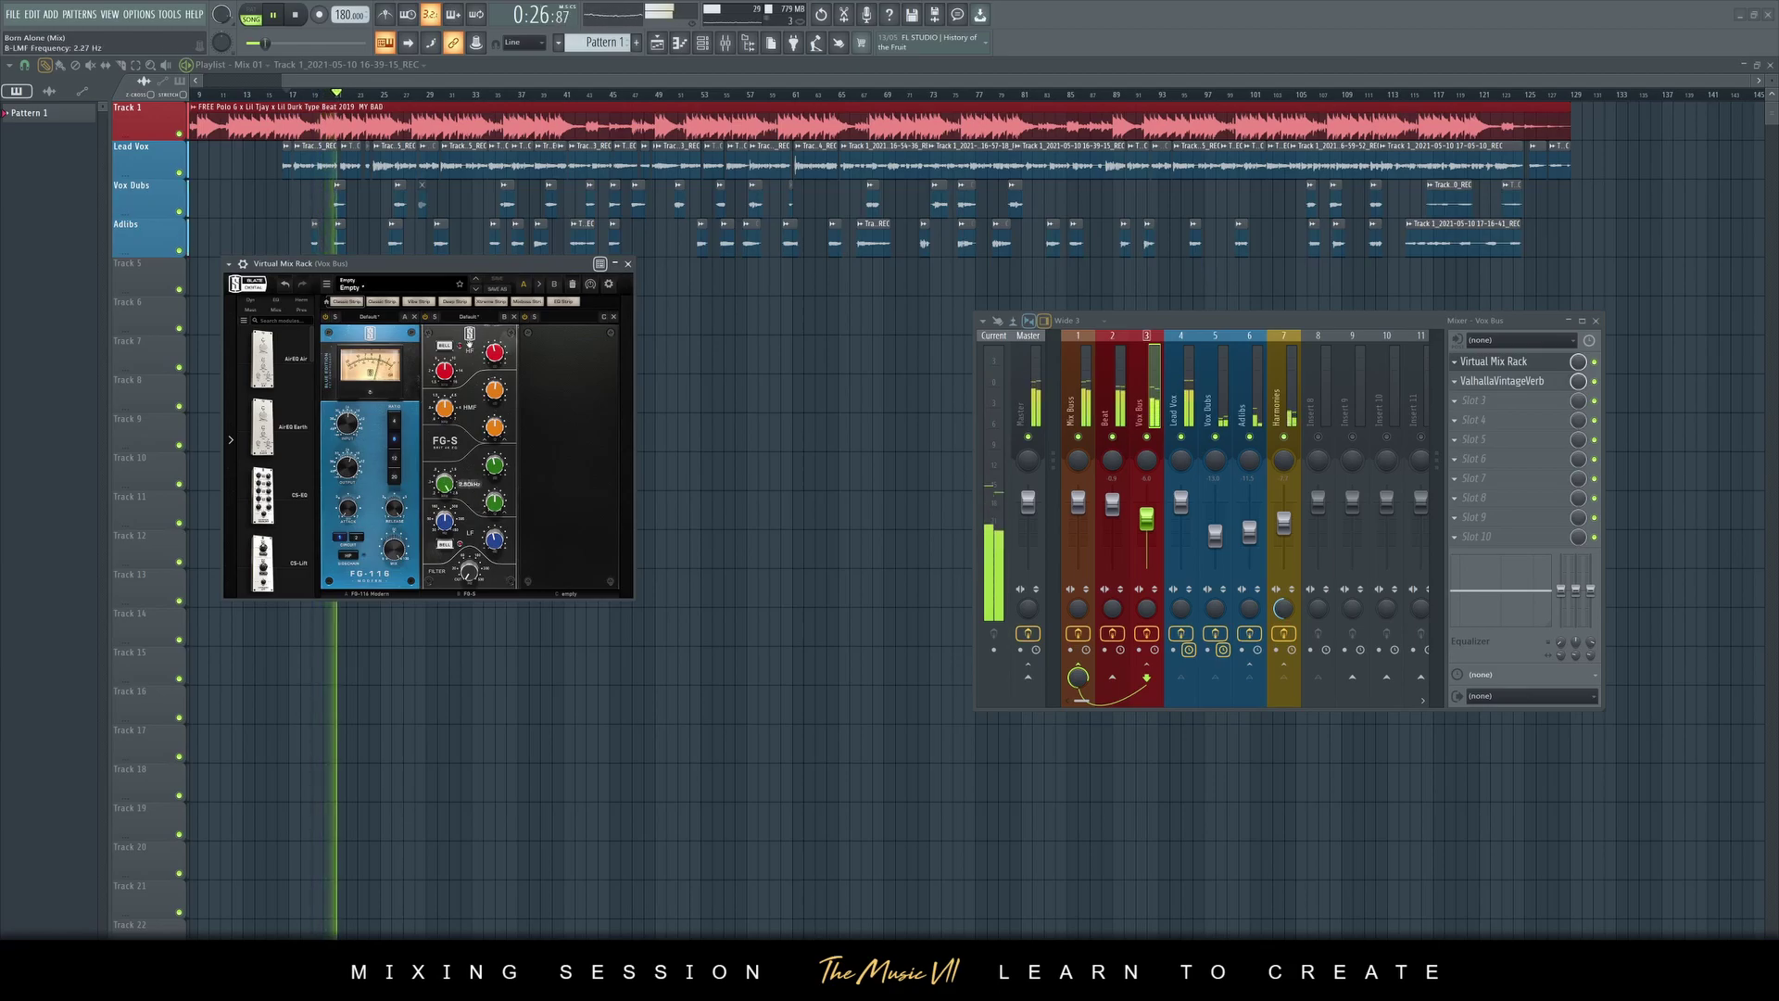
pyautogui.moveTo(449, 488); pyautogui.dragTo(494, 461)
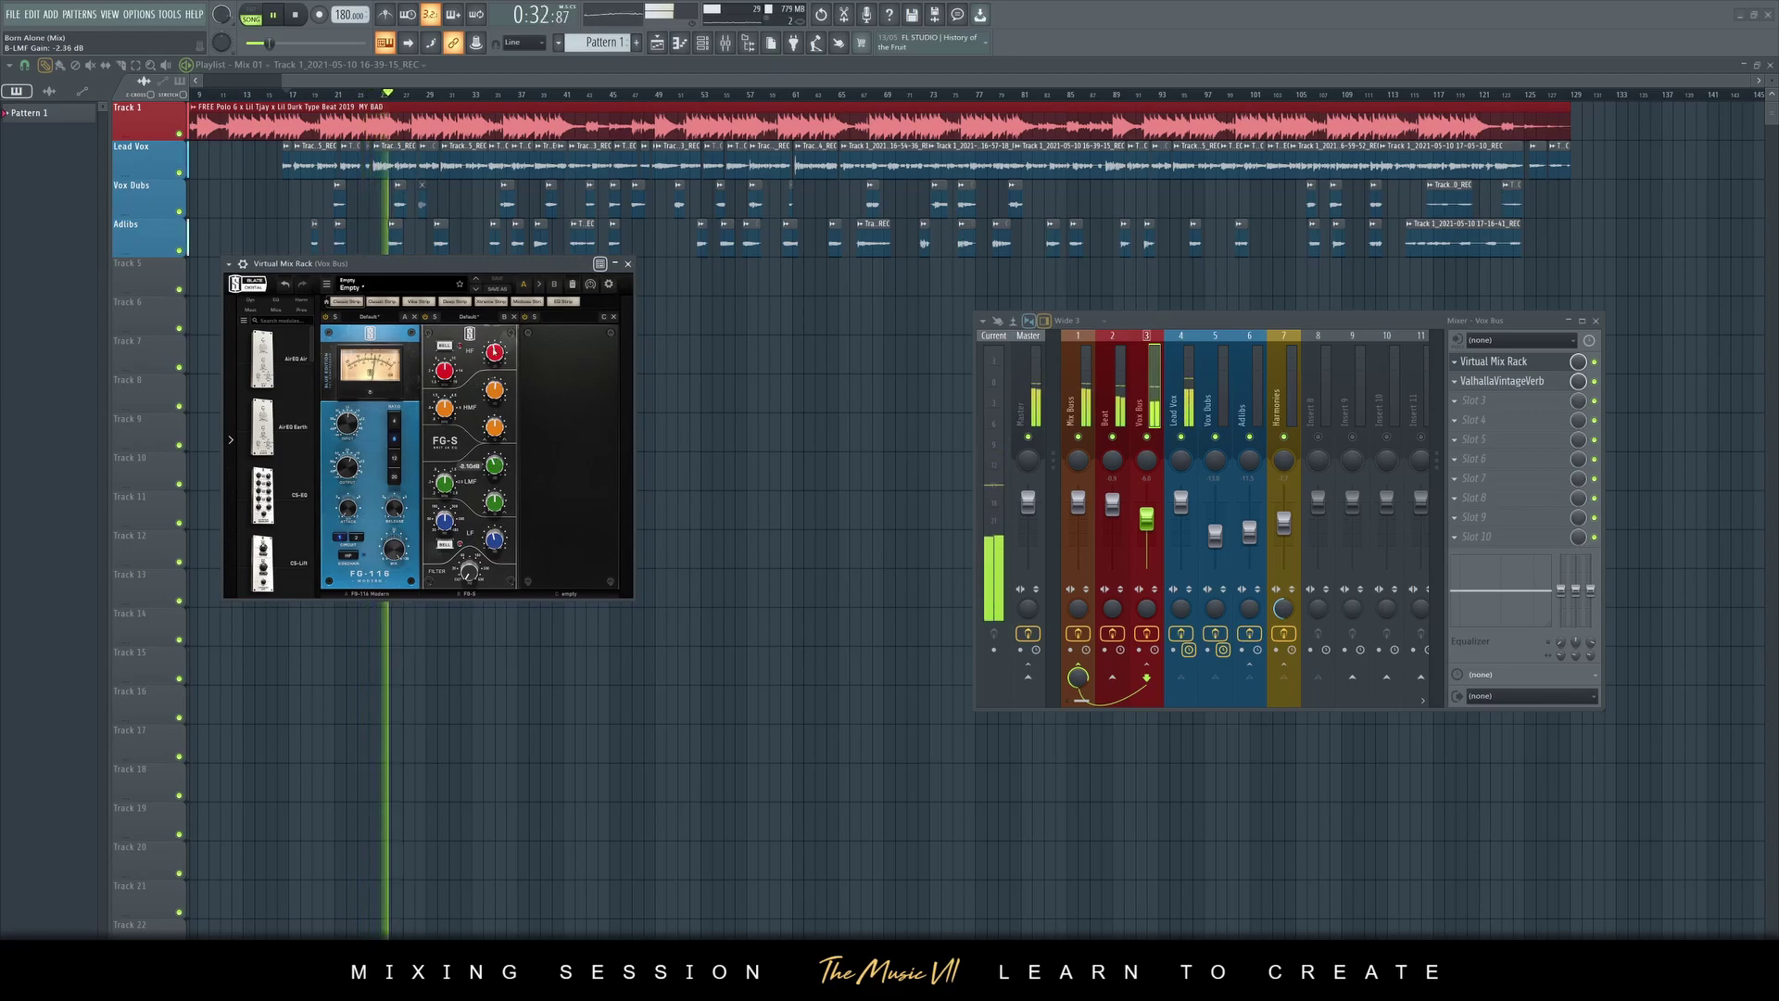
# Add the London preamp after the FG-S in the Vox Bus's Virtual Mix Rack, set its saturation to about 6.28, and adjust its output
pyautogui.click(300, 303)
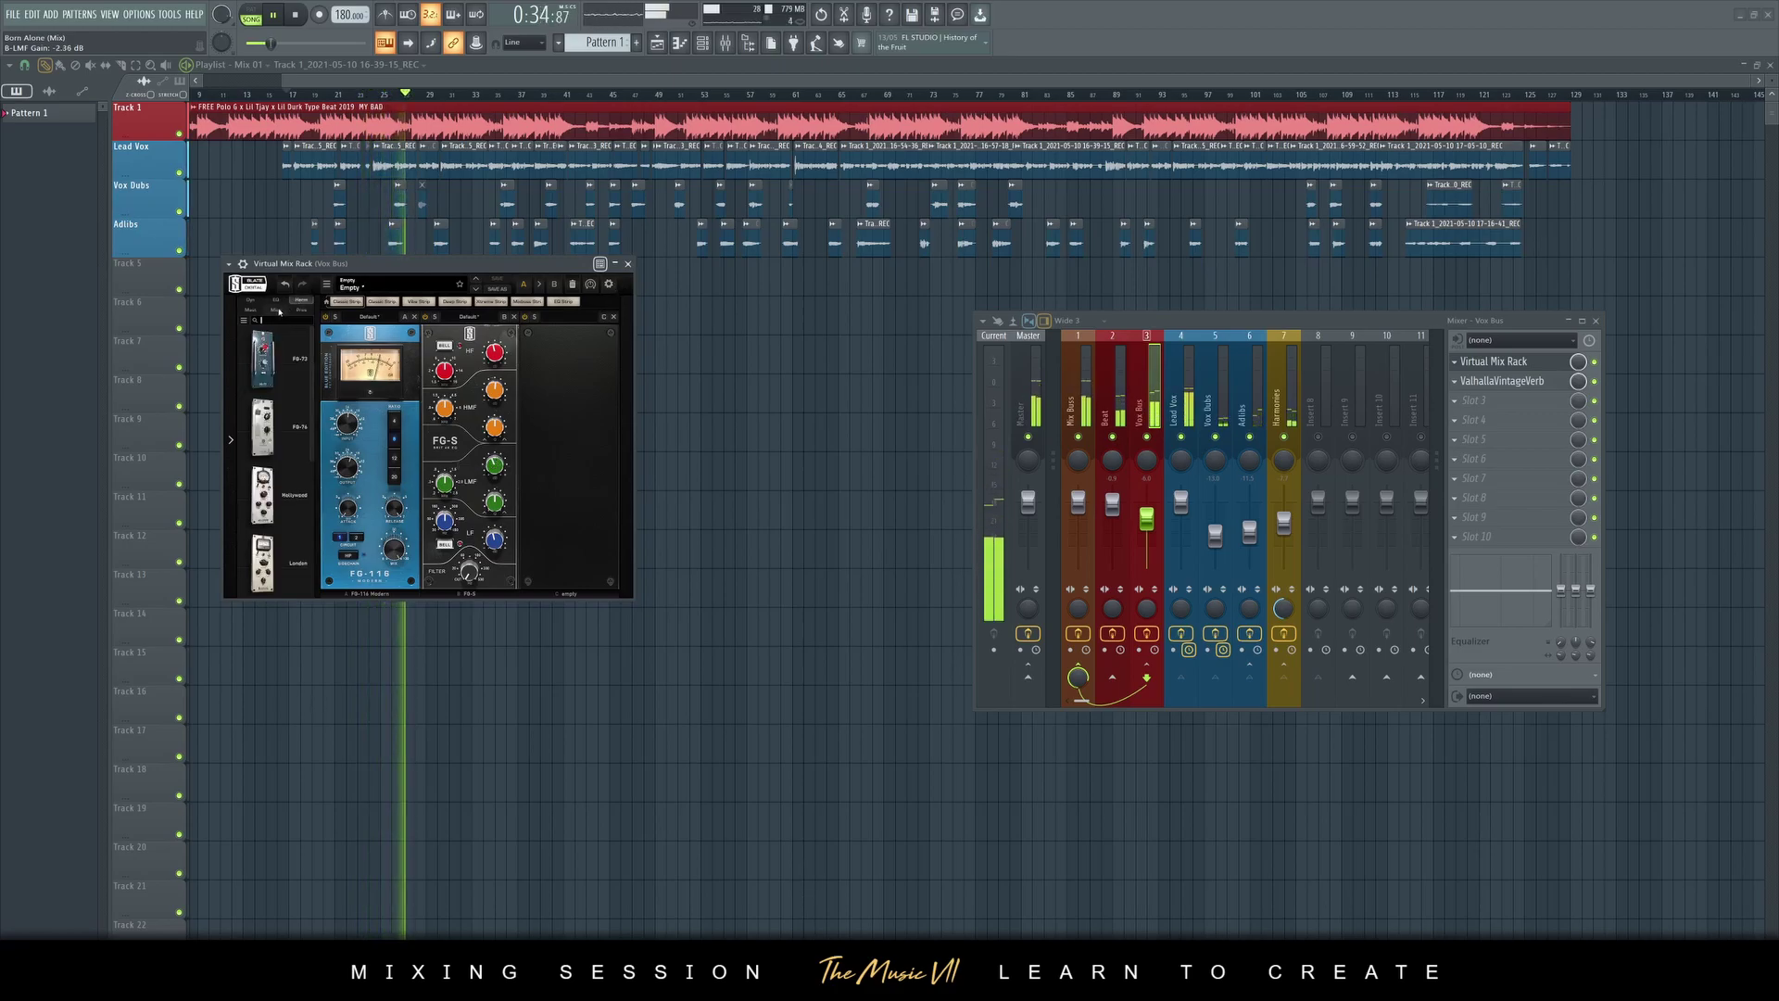
pyautogui.moveTo(262, 558); pyautogui.dragTo(575, 464)
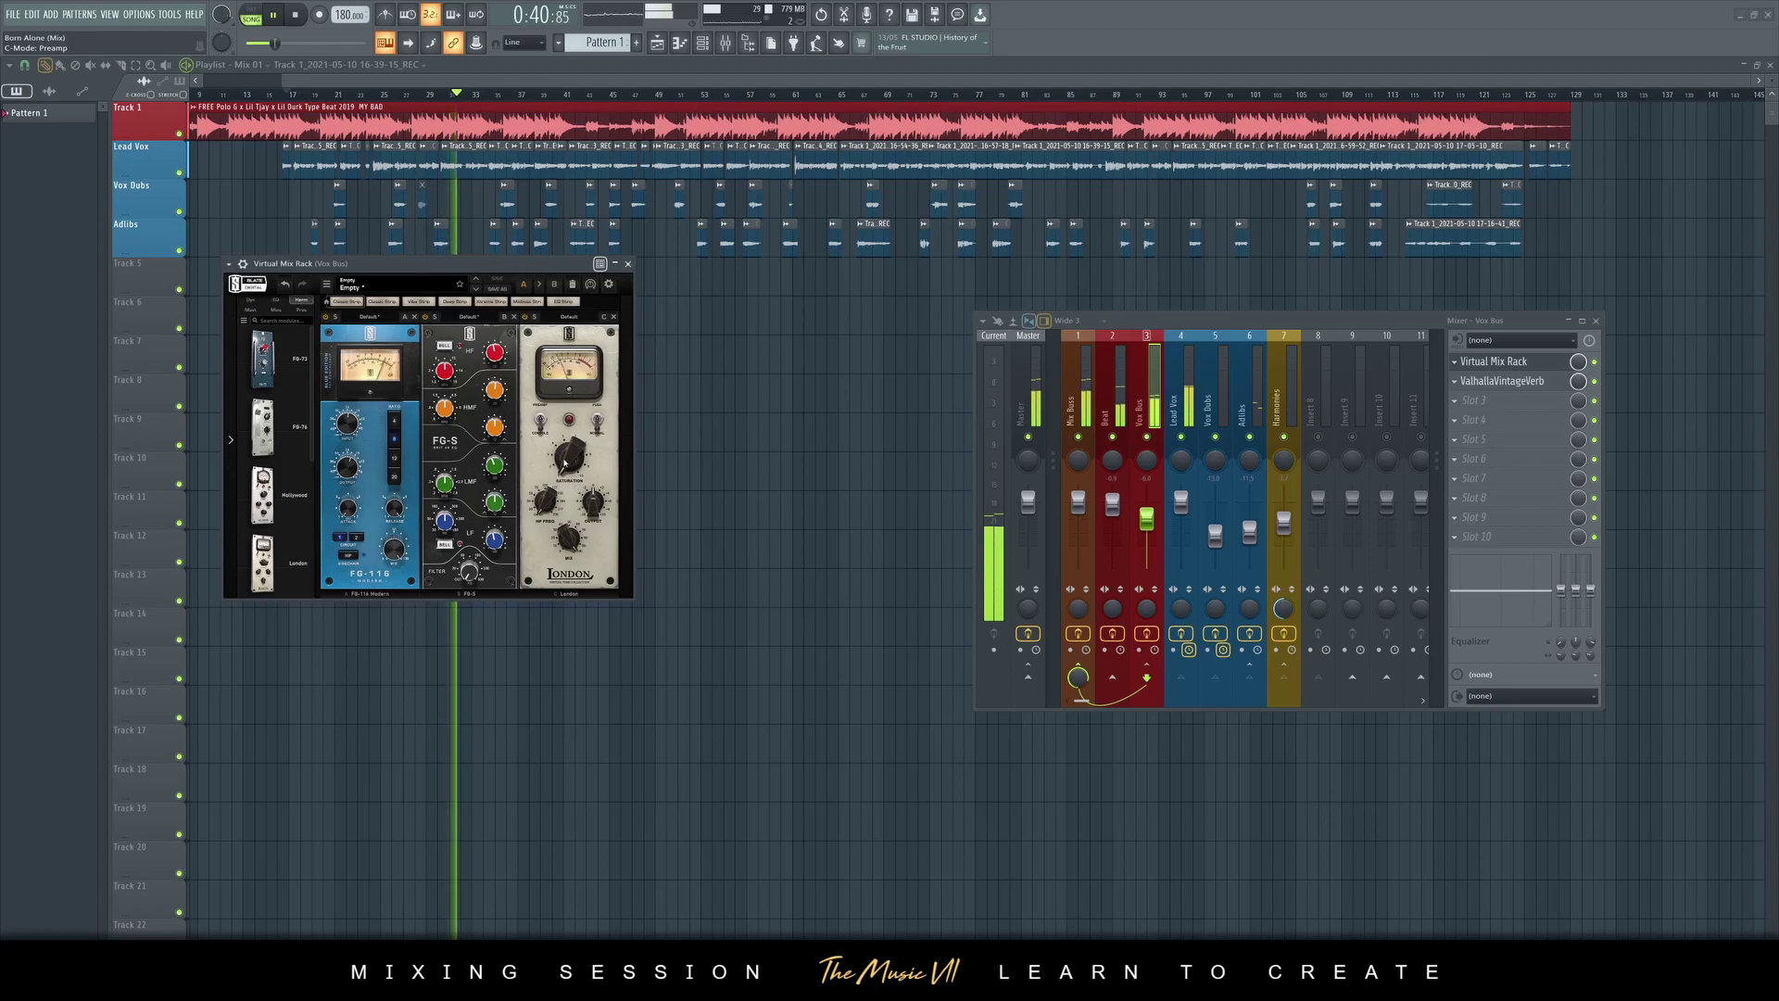
pyautogui.moveTo(575, 456); pyautogui.dragTo(558, 558)
pyautogui.moveTo(571, 468); pyautogui.dragTo(575, 437)
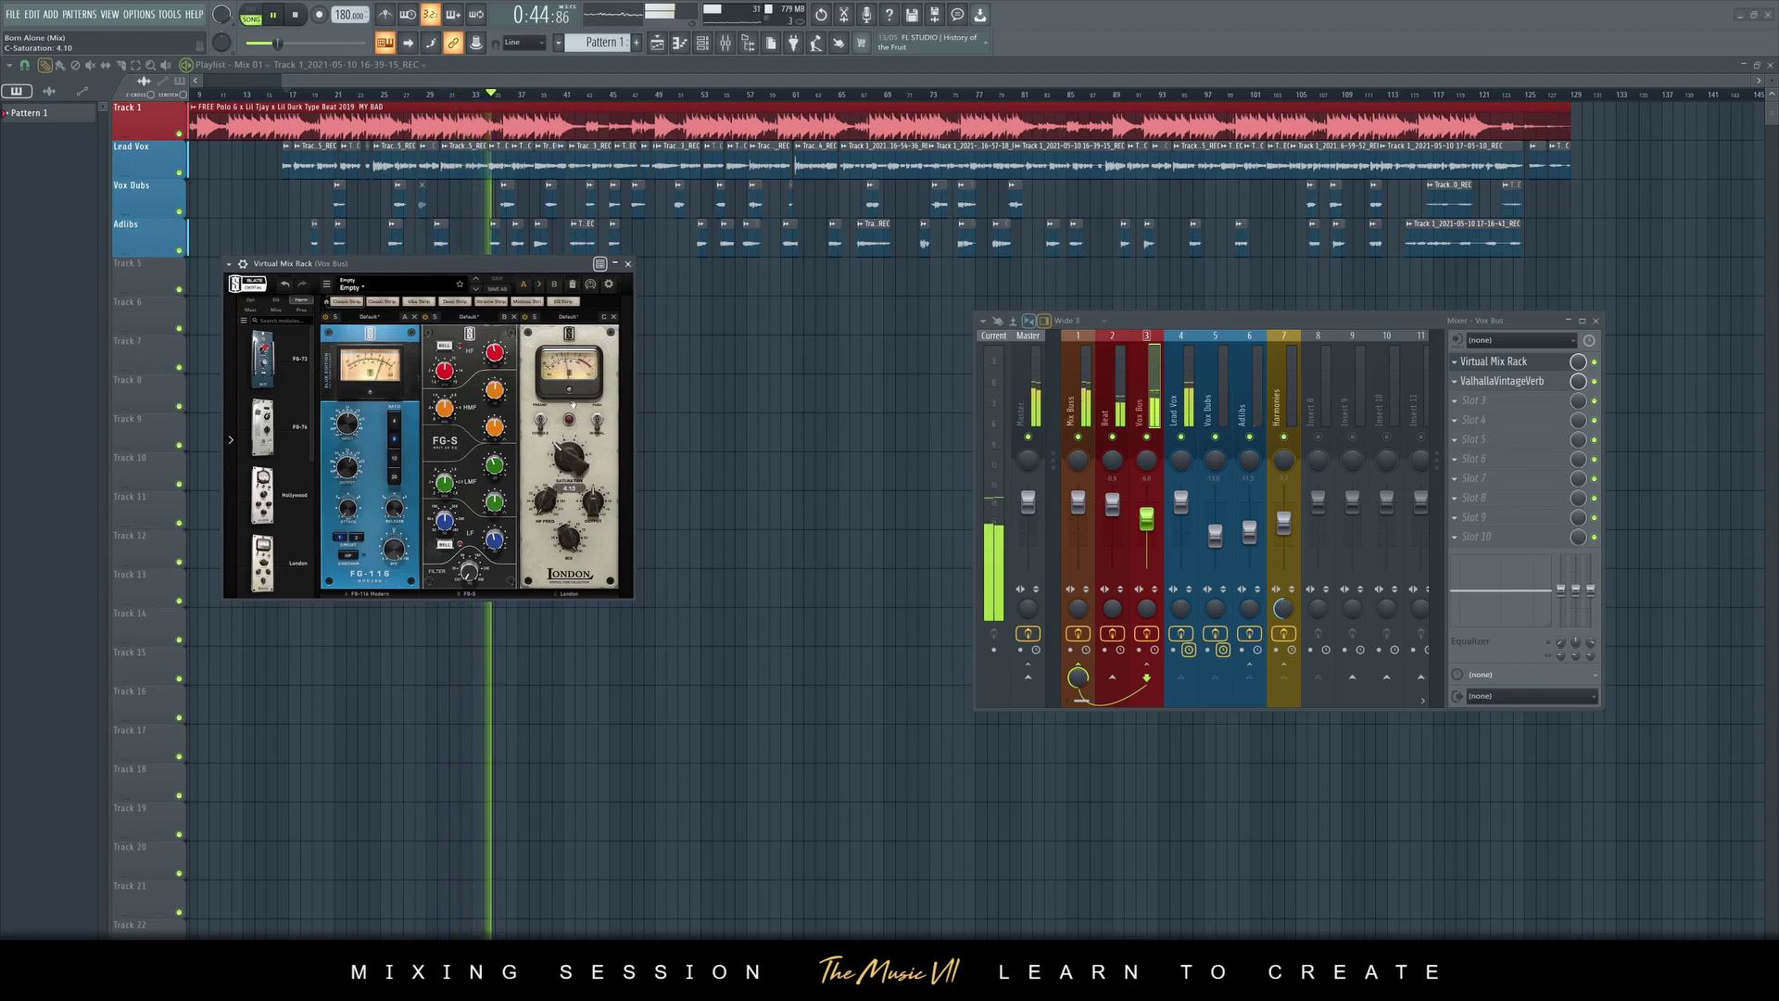
pyautogui.moveTo(567, 539); pyautogui.dragTo(578, 437)
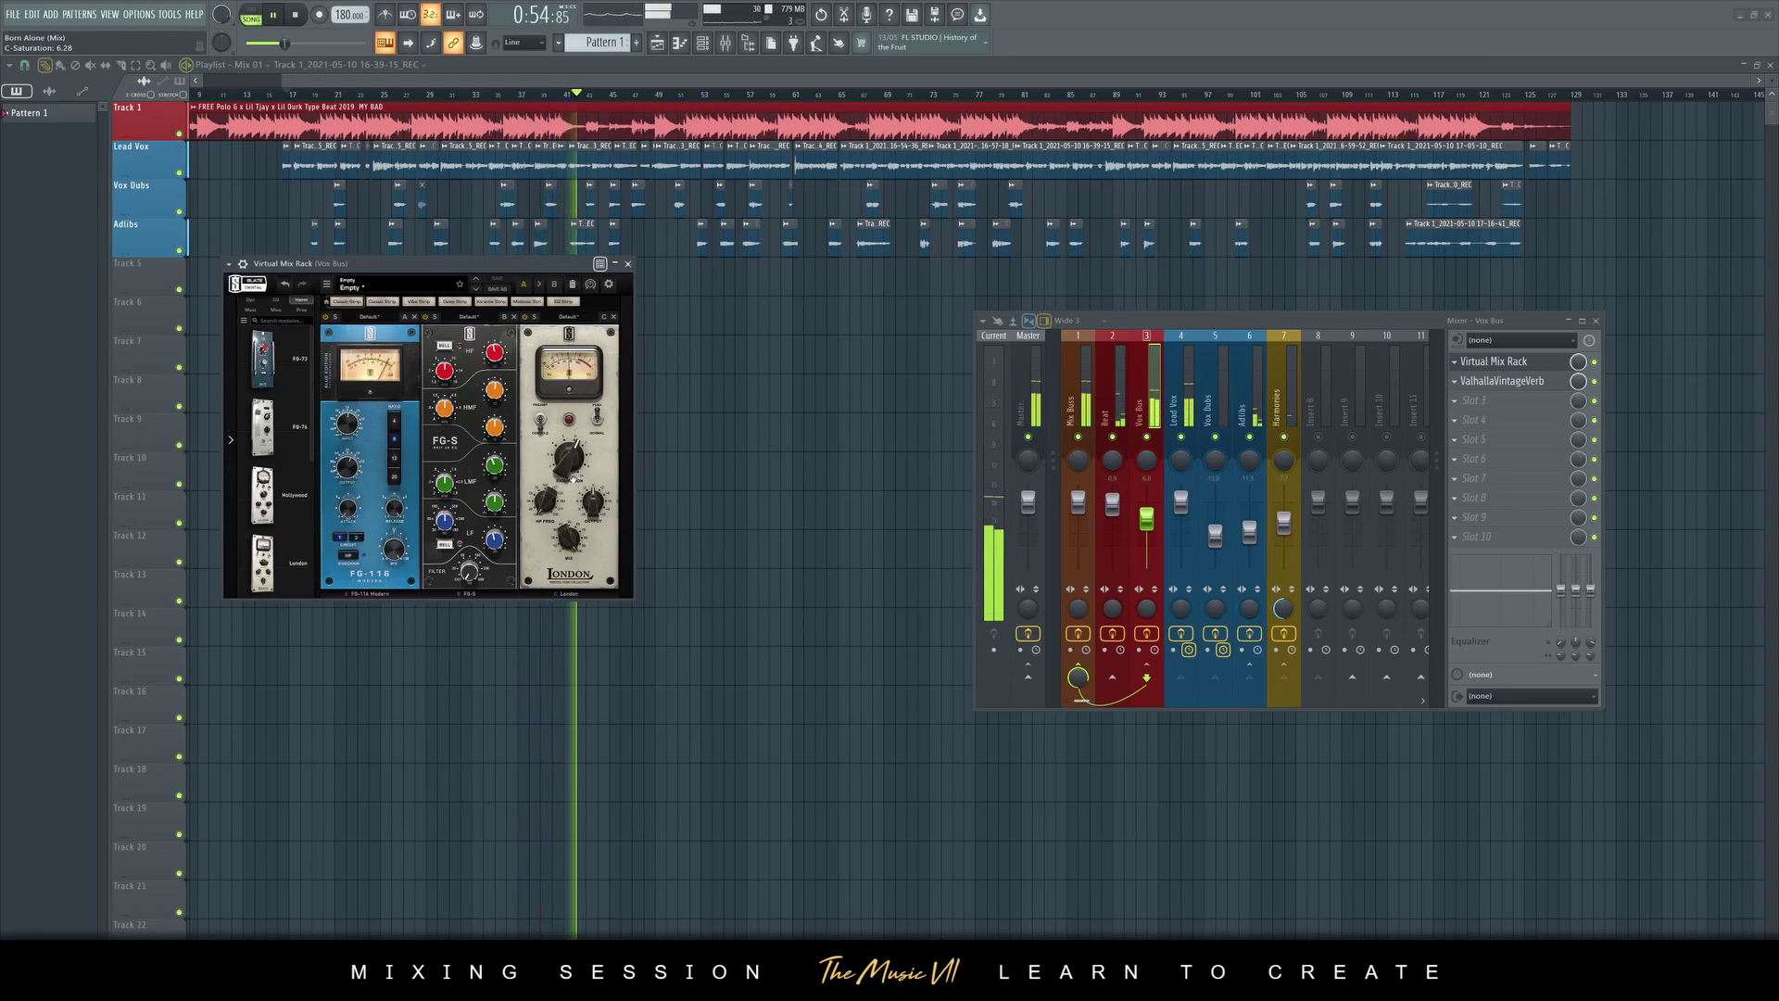
pyautogui.moveTo(592, 500); pyautogui.dragTo(594, 501)
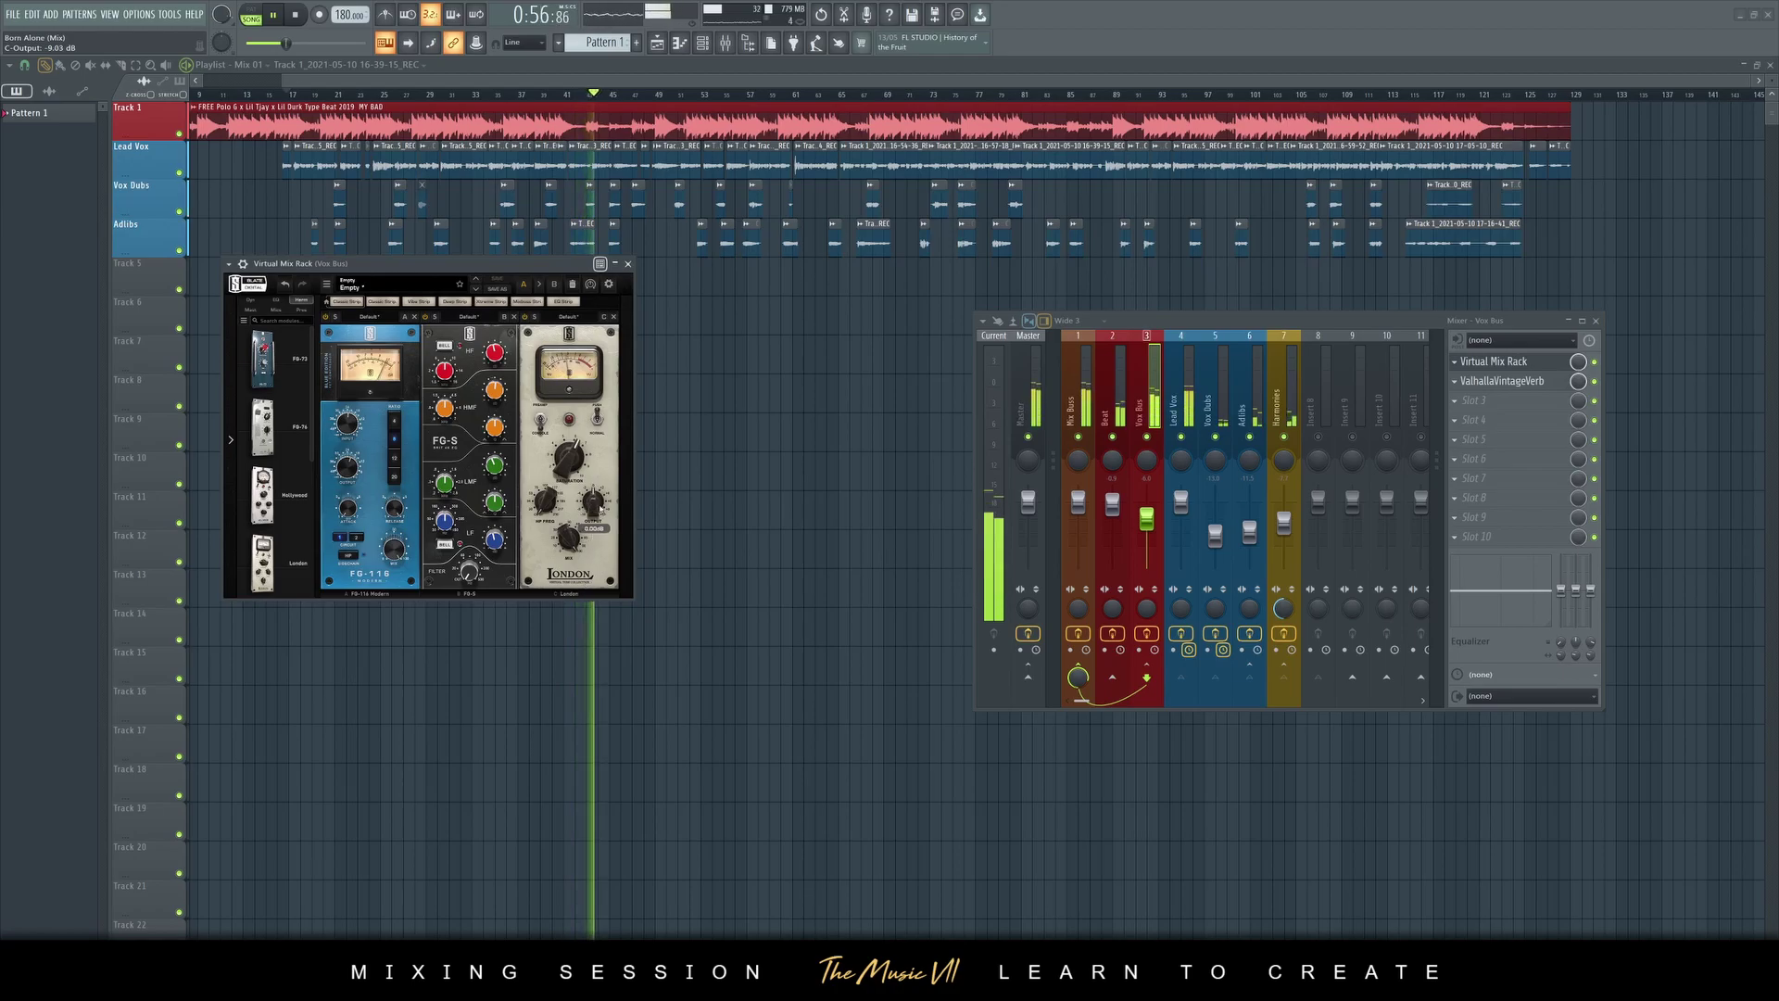
pyautogui.moveTo(594, 505); pyautogui.dragTo(596, 505)
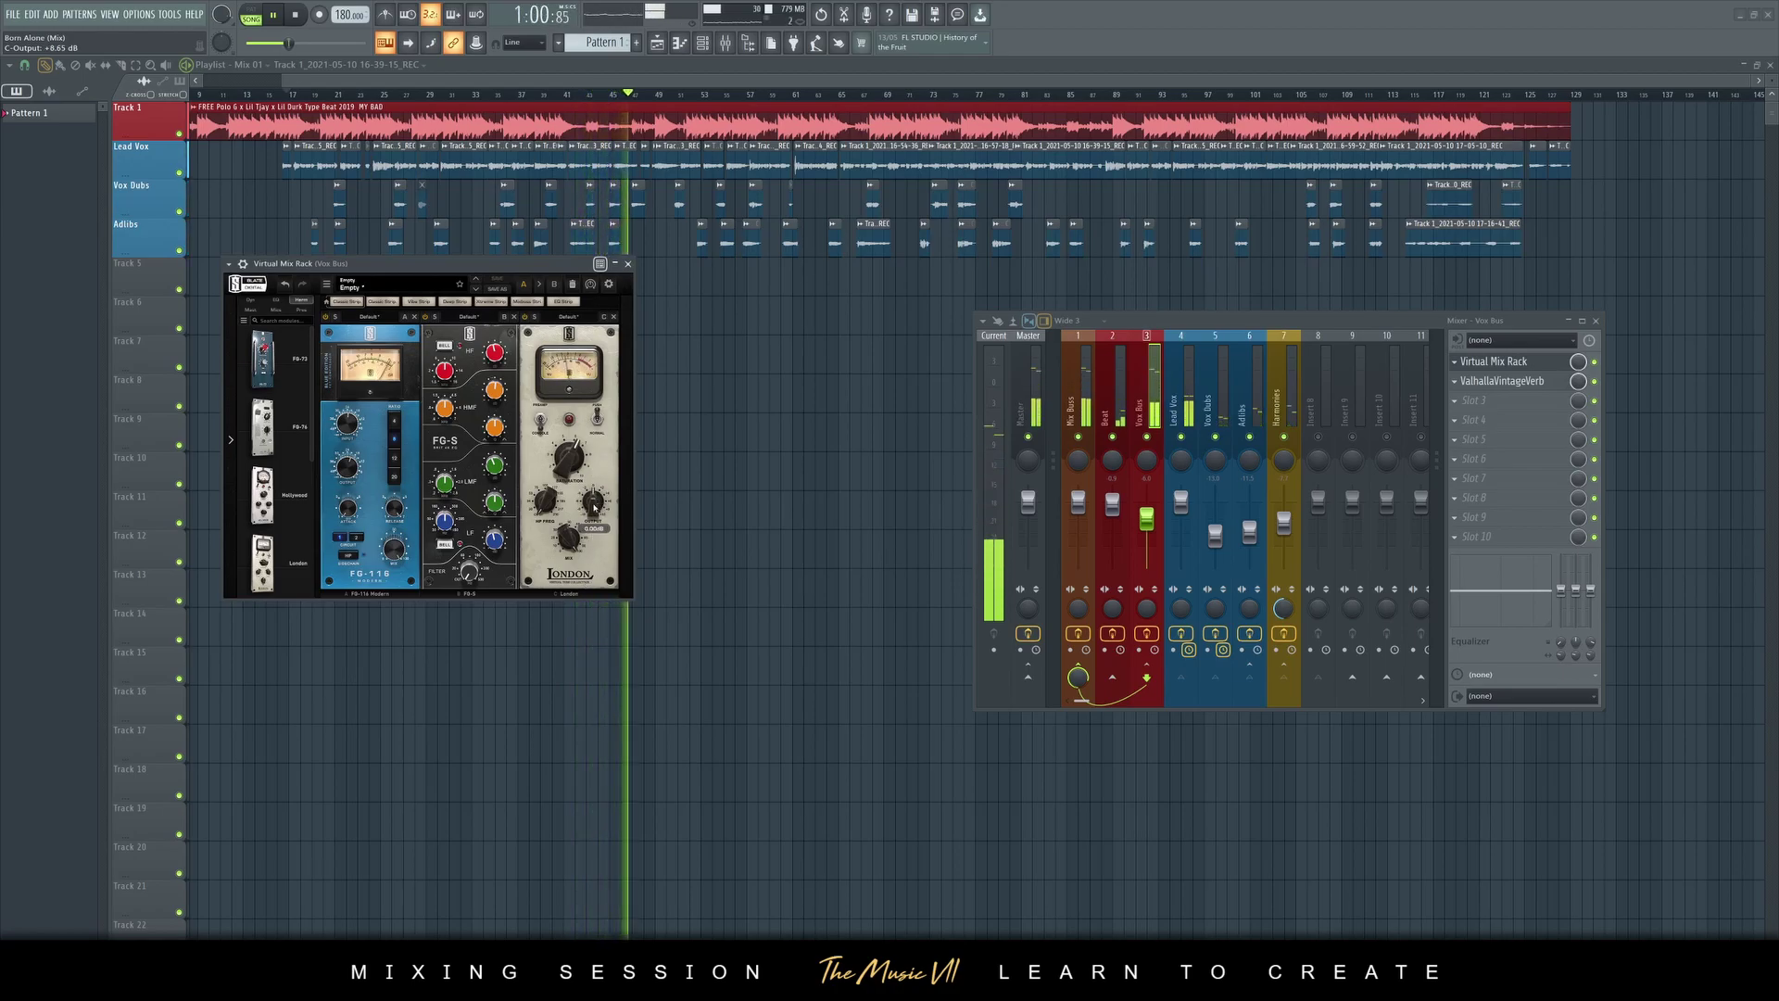
# Insert the RCompressor in the fifth effect slot of the Vox Dubs mixer track
pyautogui.click(1215, 425)
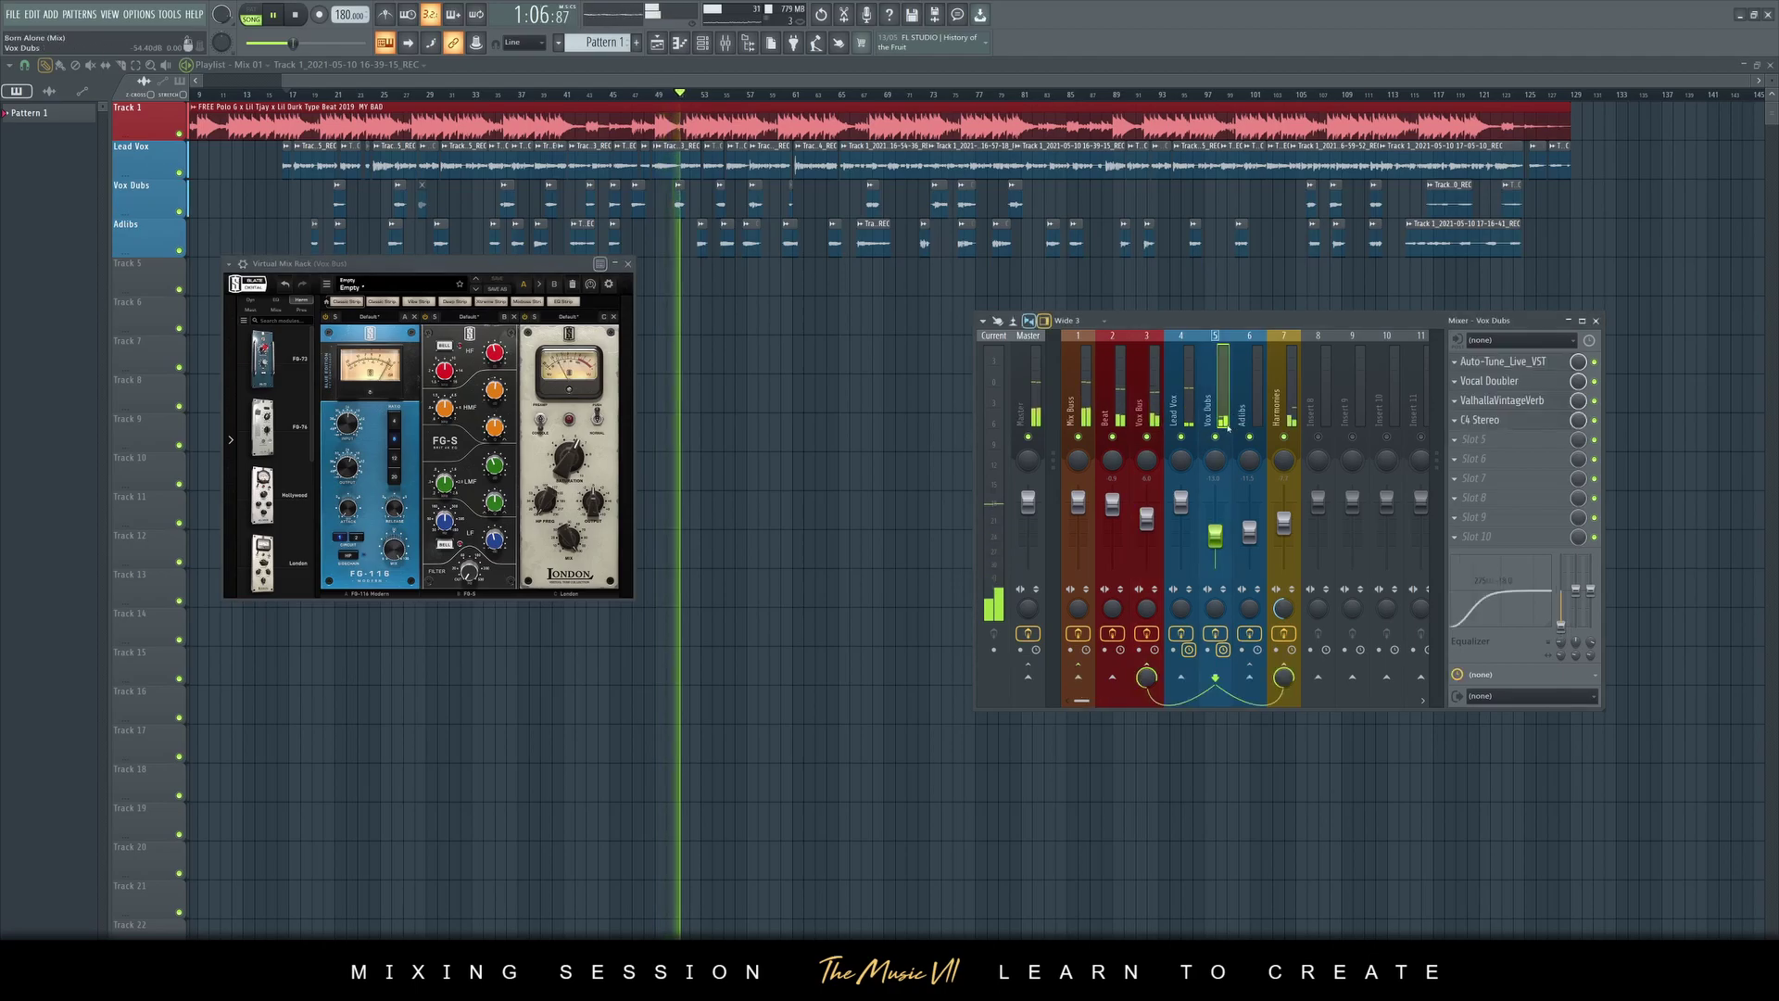
pyautogui.click(1509, 440)
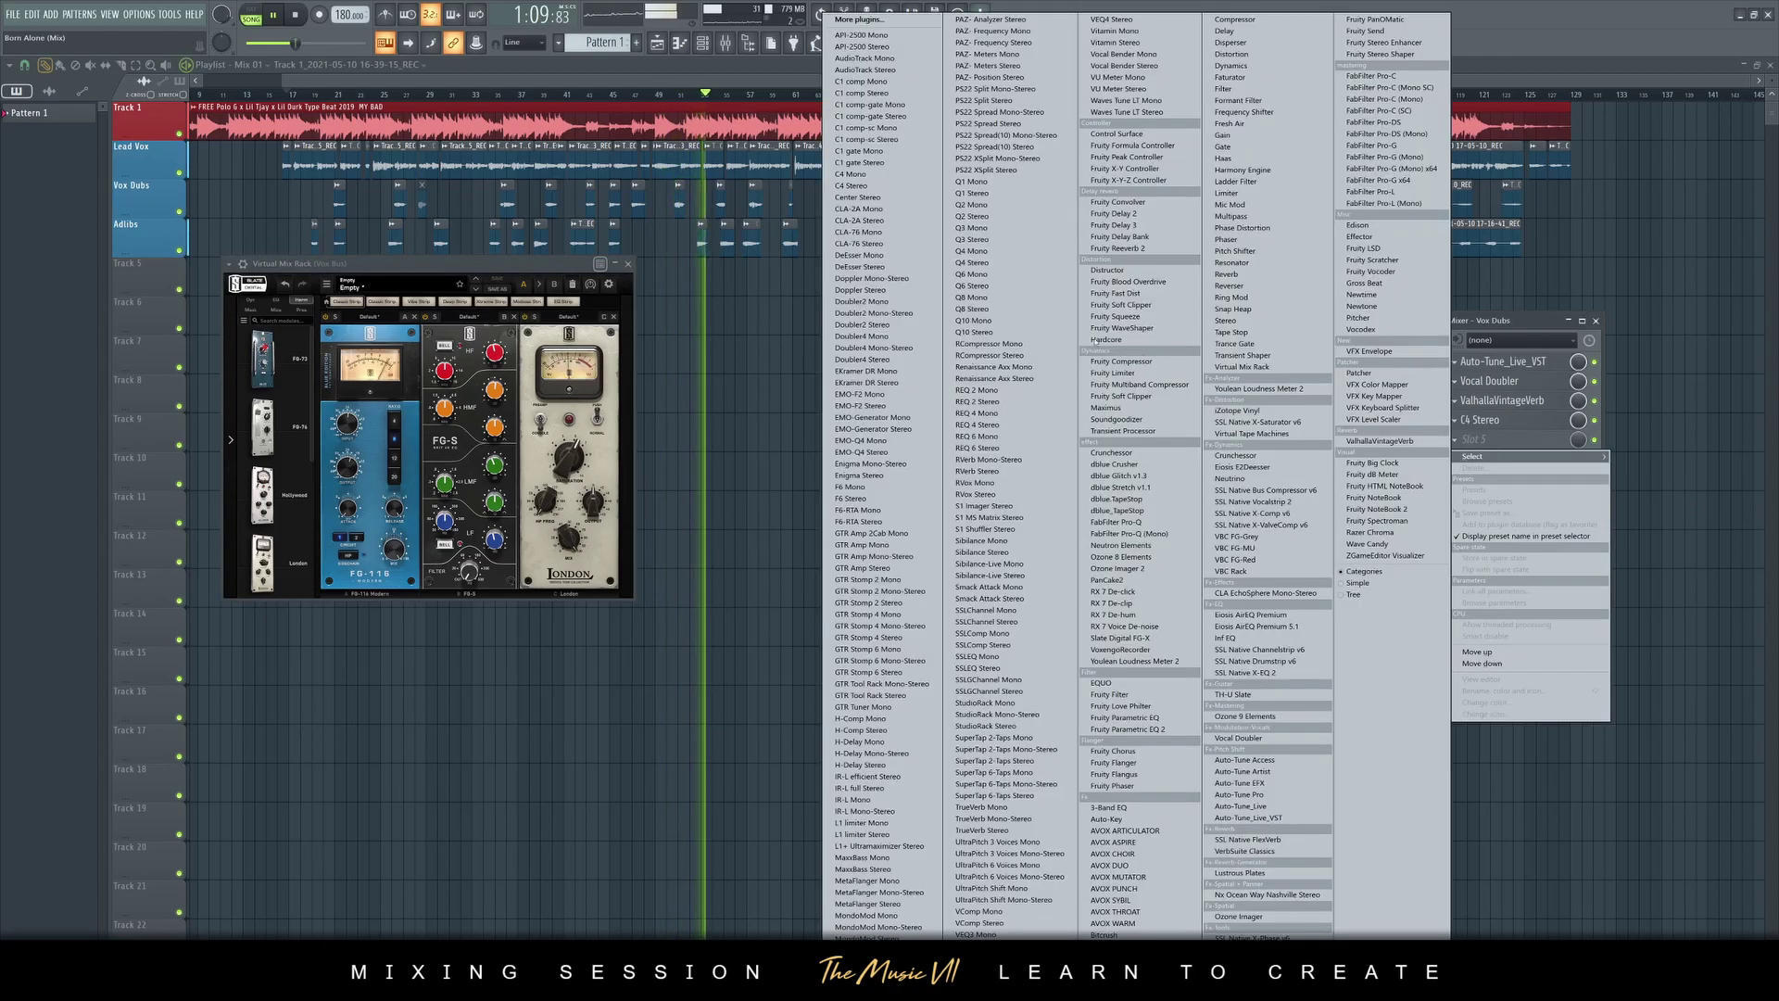
pyautogui.click(1033, 346)
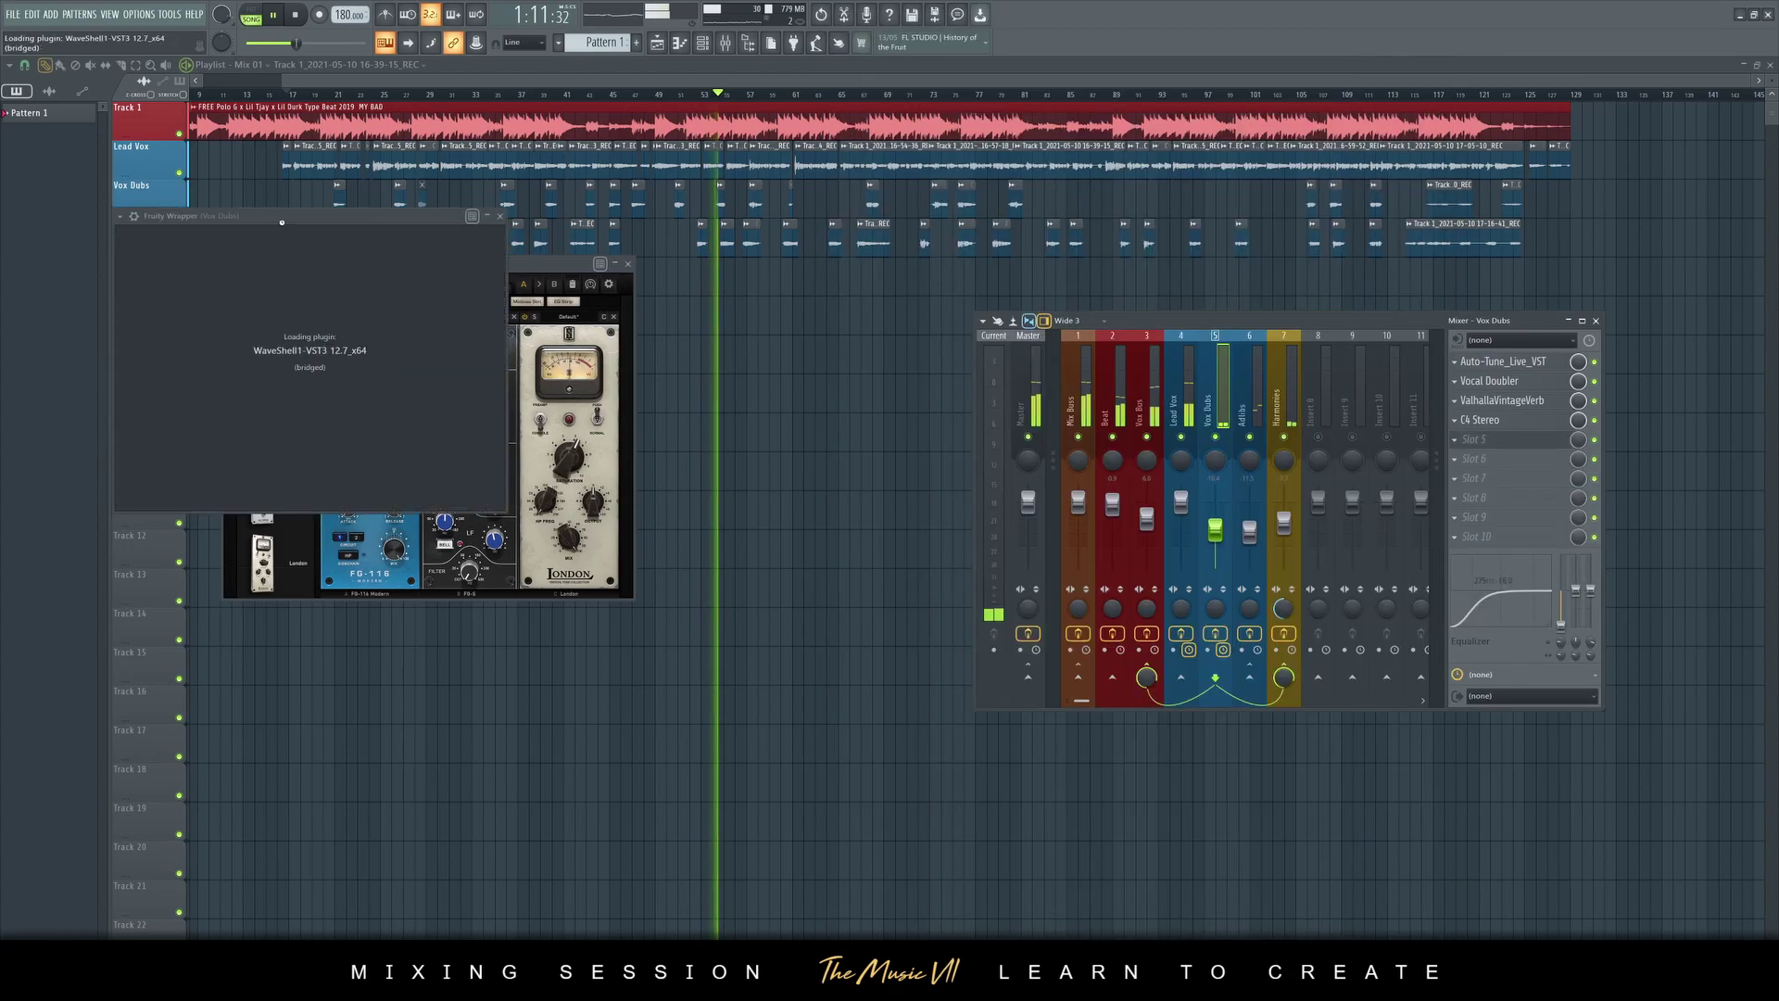
# Set the Vox Dubs RCompressor to threshold -20.9, ratio 2.22 and gain 3.8, and close it and the Virtual Mix Rack
pyautogui.moveTo(281, 222); pyautogui.dragTo(747, 309)
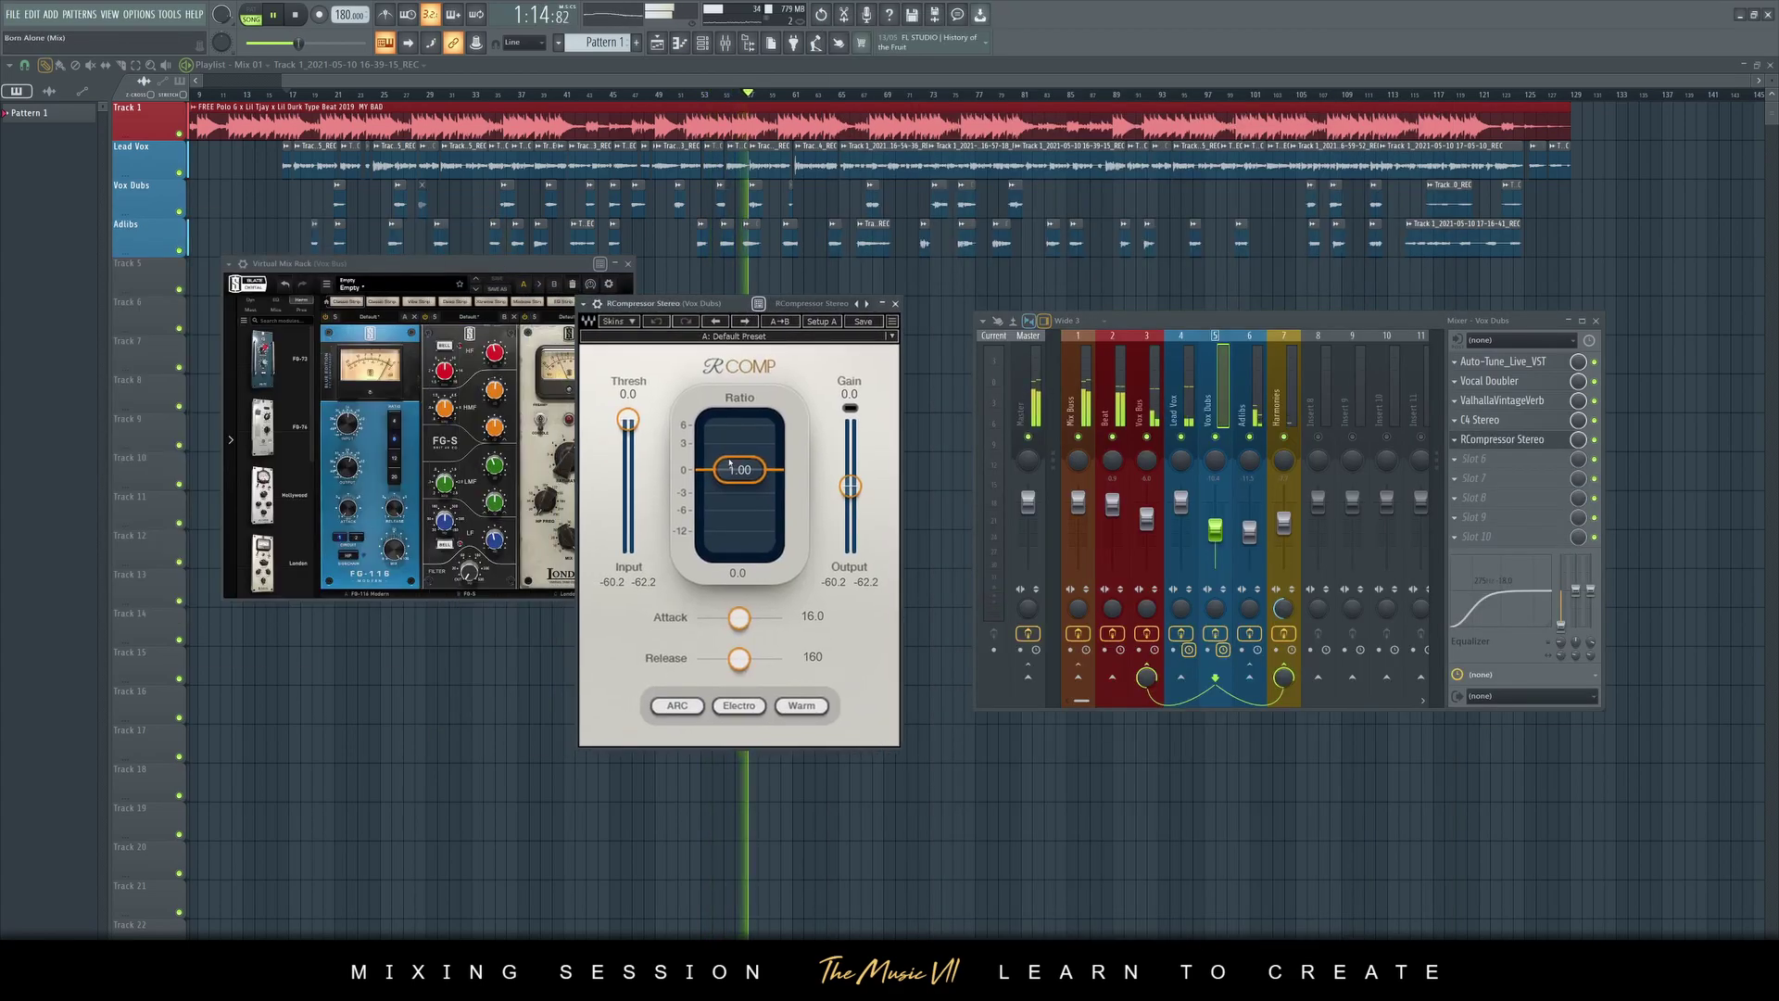
pyautogui.moveTo(737, 469); pyautogui.dragTo(737, 484)
pyautogui.moveTo(629, 419); pyautogui.dragTo(628, 437)
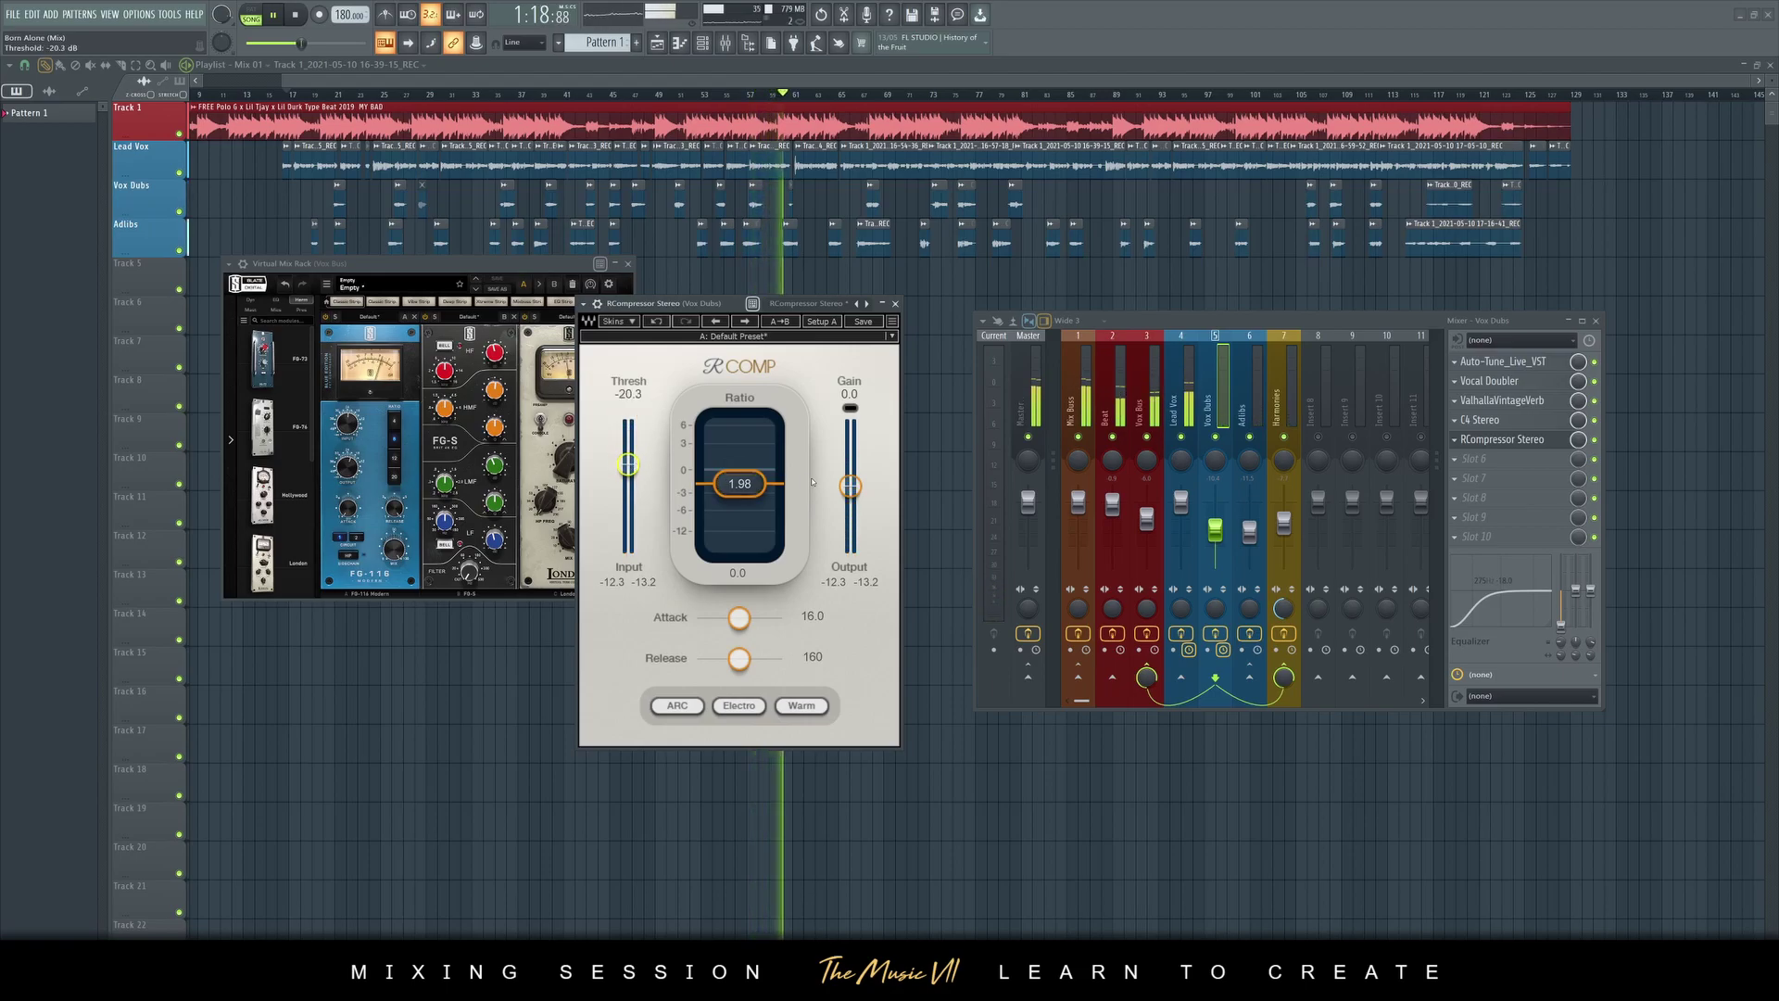
pyautogui.moveTo(850, 487); pyautogui.dragTo(850, 480)
pyautogui.moveTo(740, 482); pyautogui.dragTo(739, 484)
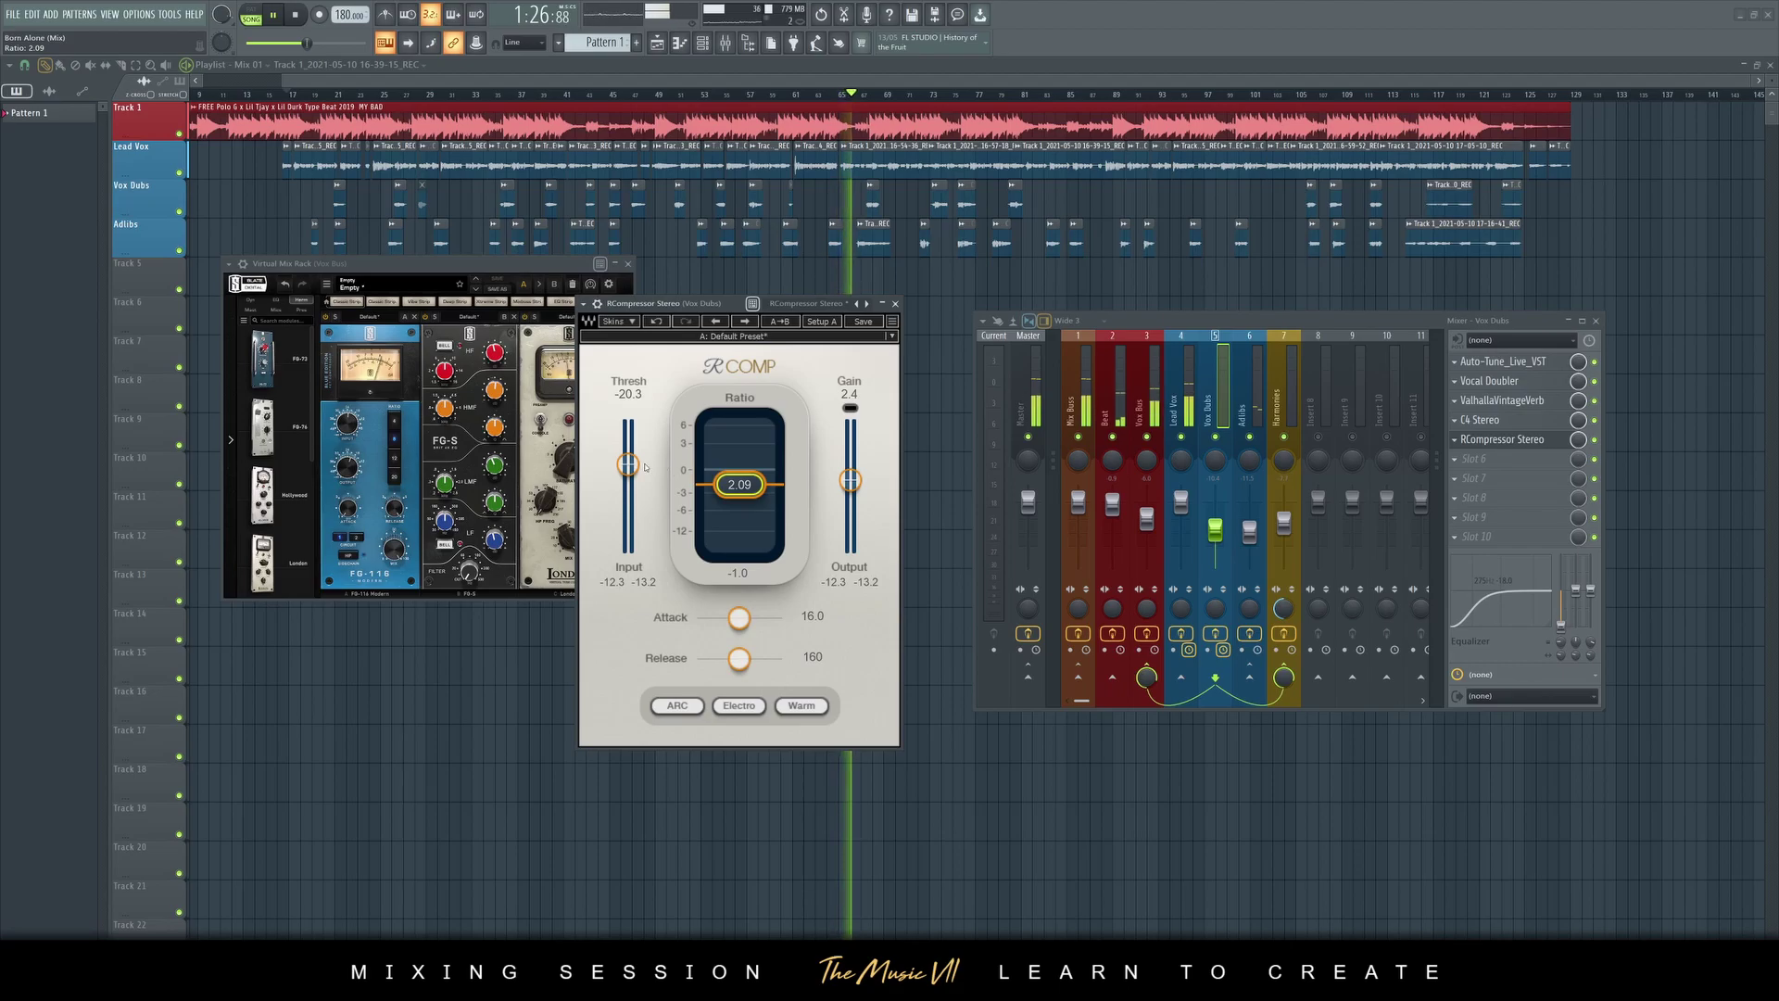
pyautogui.moveTo(735, 493); pyautogui.dragTo(718, 481)
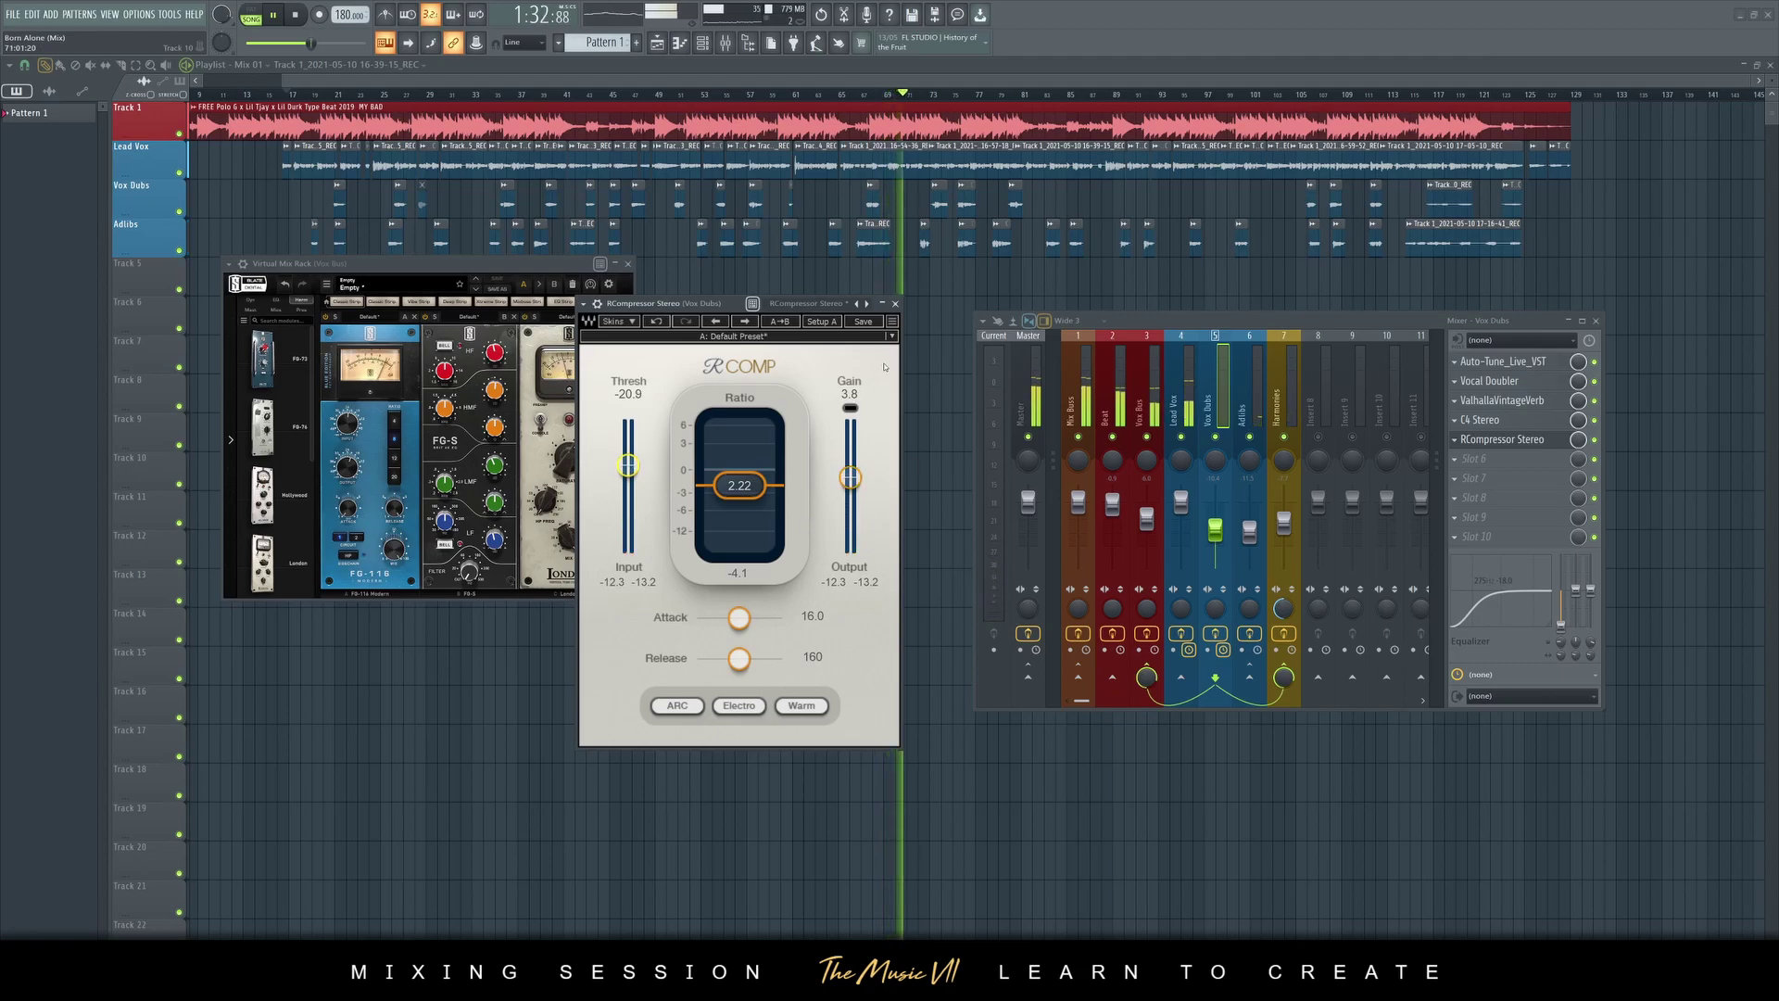
pyautogui.click(895, 304)
pyautogui.click(628, 264)
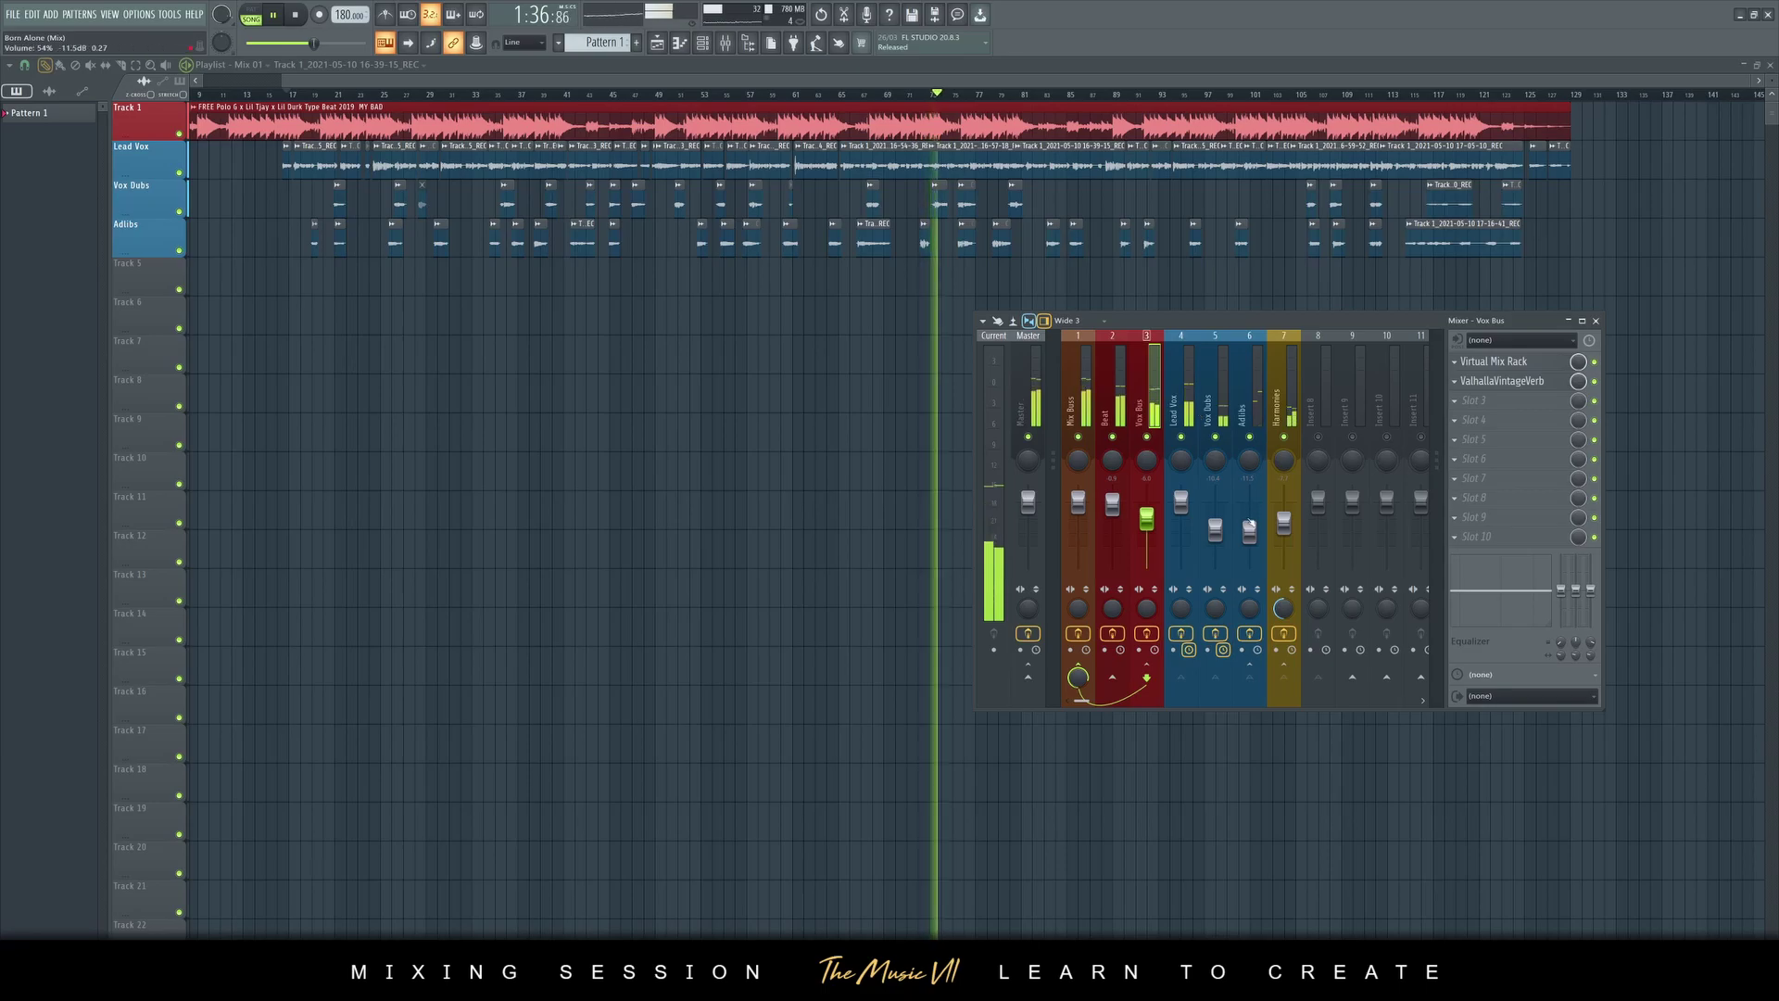
# Lower the Adlibs fader slightly and raise the low-cut frequency in its Q4 equalizer
pyautogui.moveTo(1250, 523); pyautogui.dragTo(1250, 527)
pyautogui.click(1490, 383)
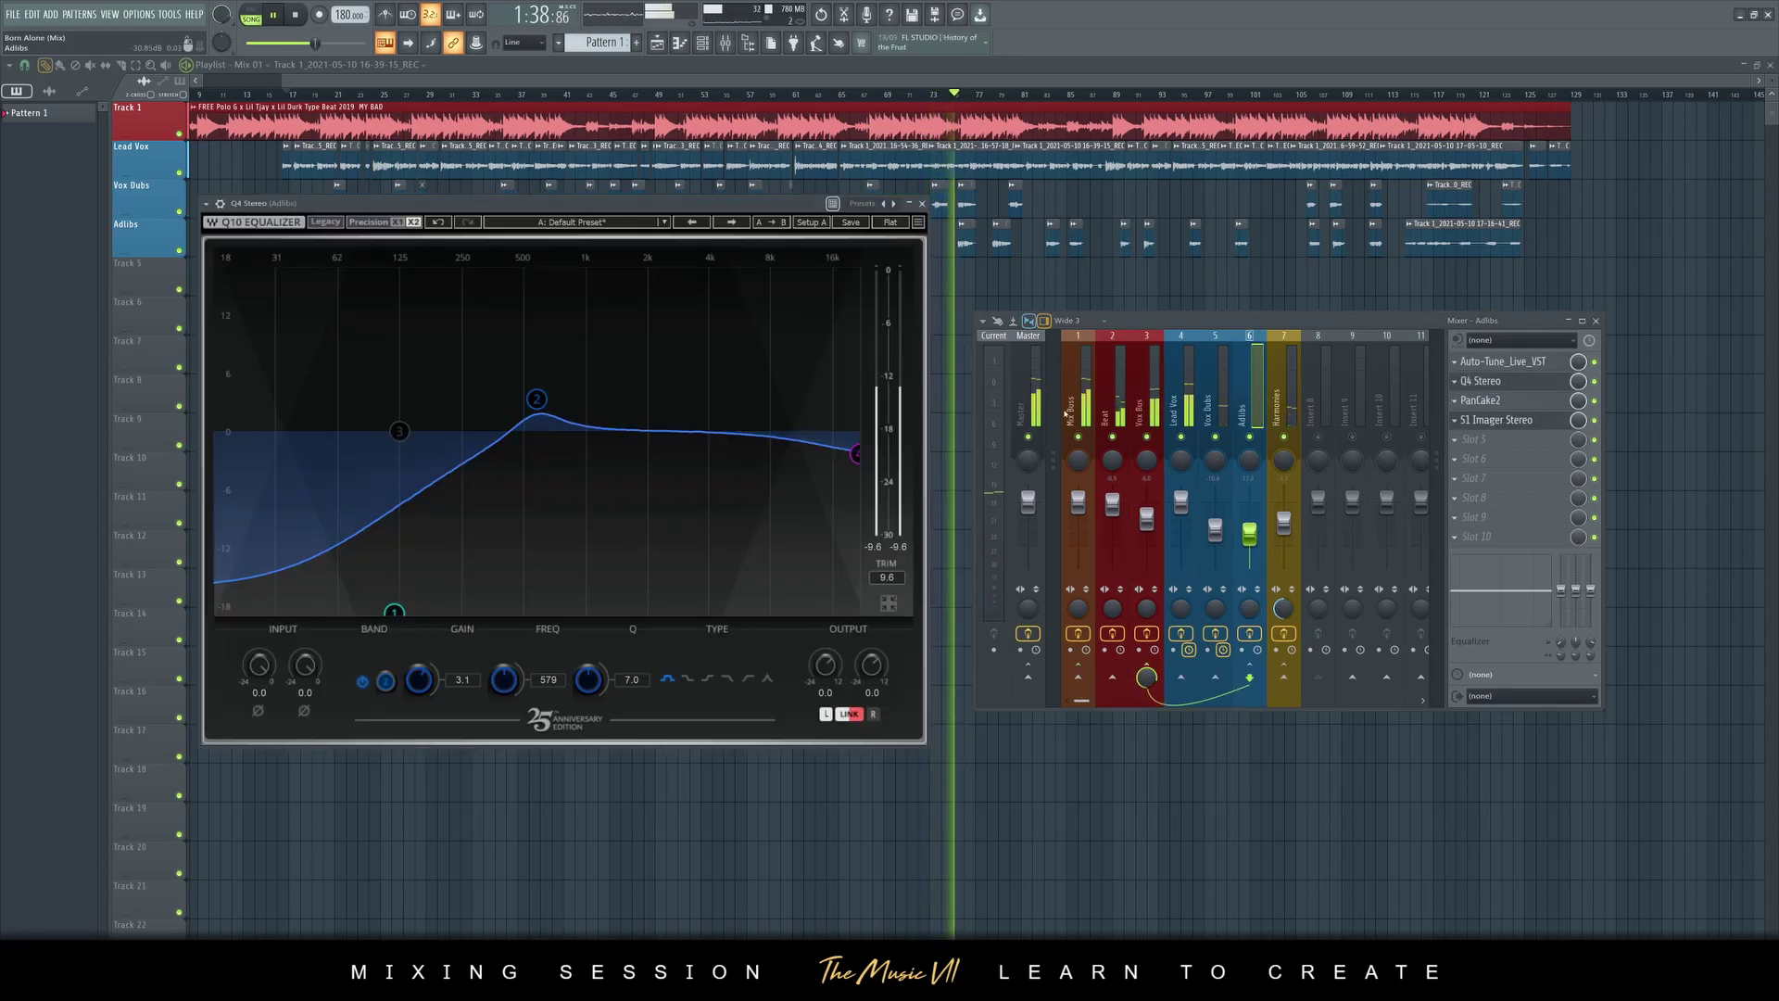
pyautogui.moveTo(442, 611); pyautogui.dragTo(484, 611)
pyautogui.click(923, 206)
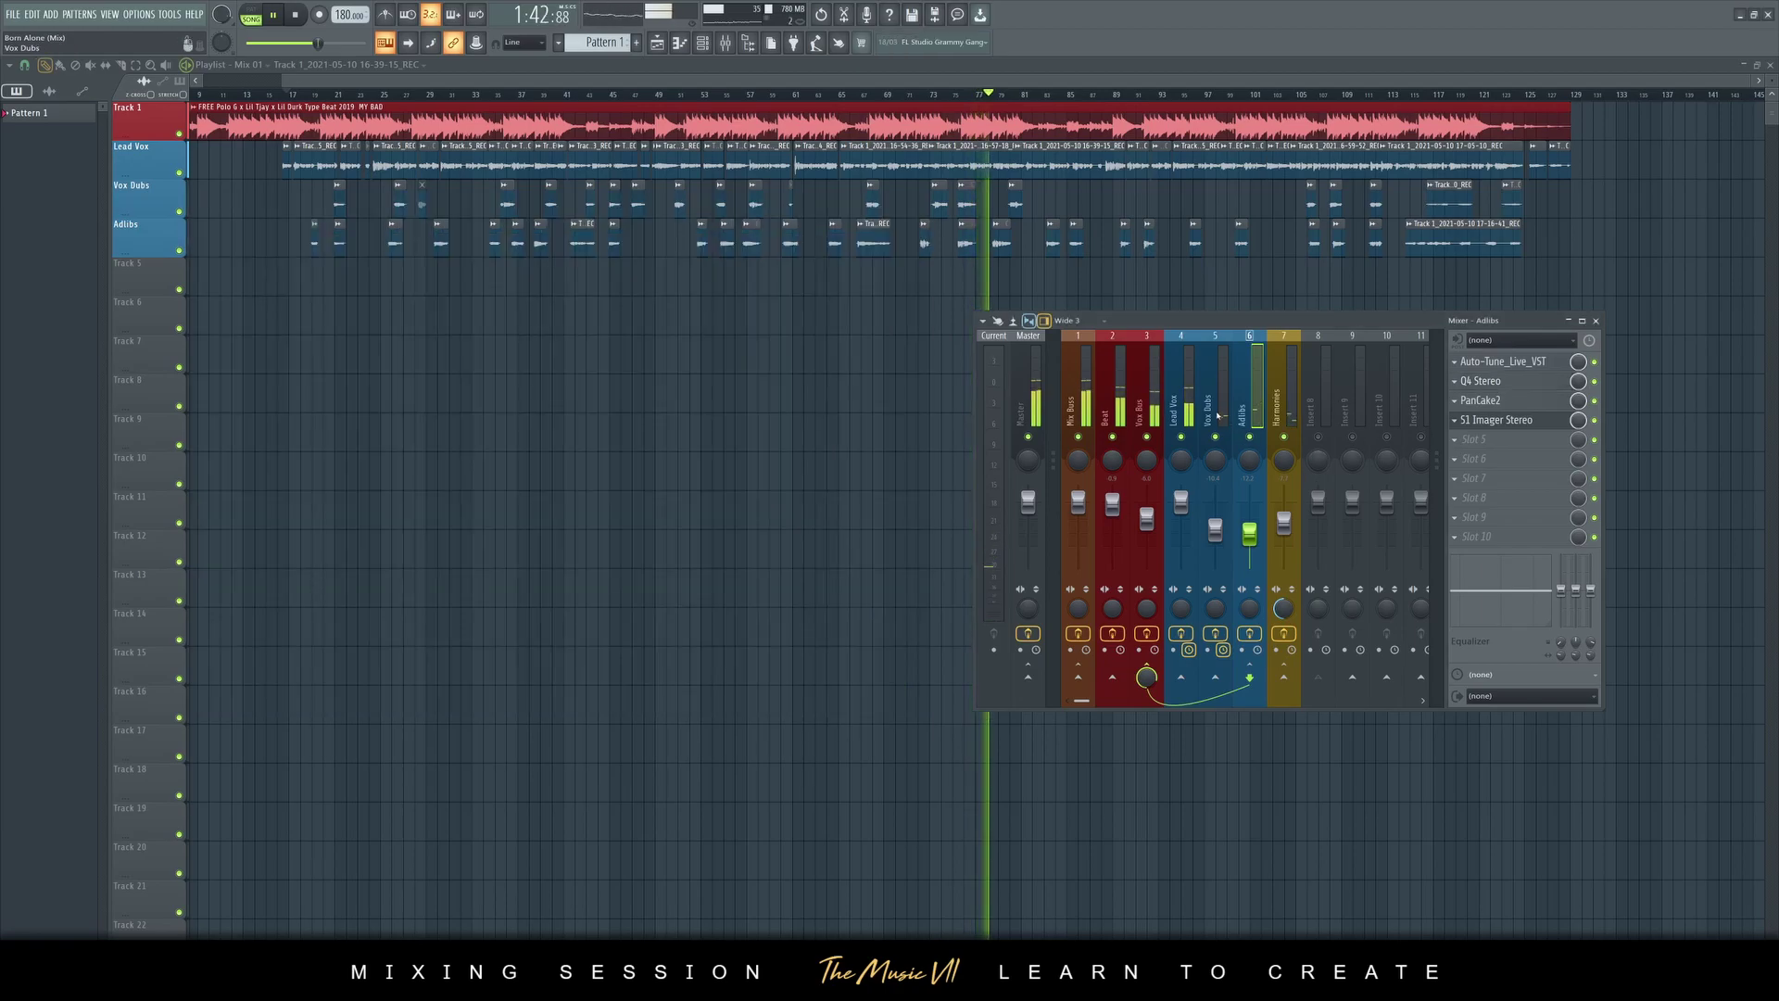
# Set the Vox Dubs ValhallaVintageVerb low cut to 360 Hz and its high cut to 6960 Hz
pyautogui.click(1217, 410)
pyautogui.click(1523, 407)
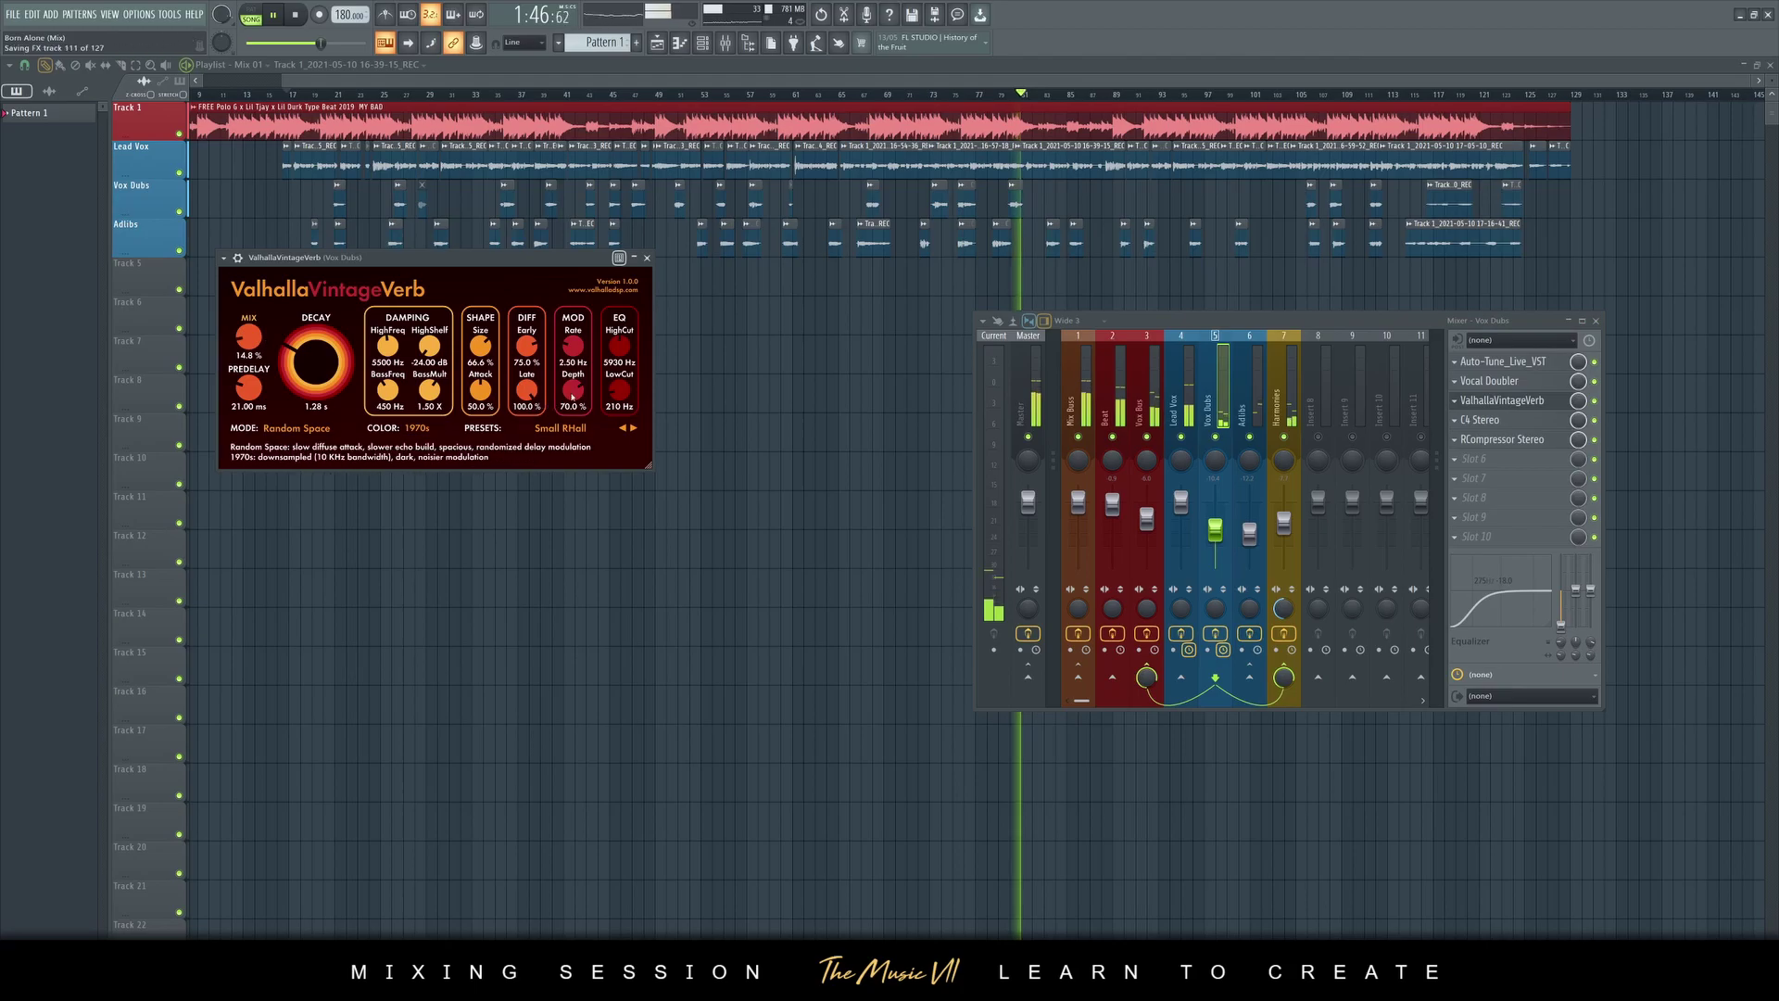
pyautogui.moveTo(620, 391); pyautogui.dragTo(625, 346)
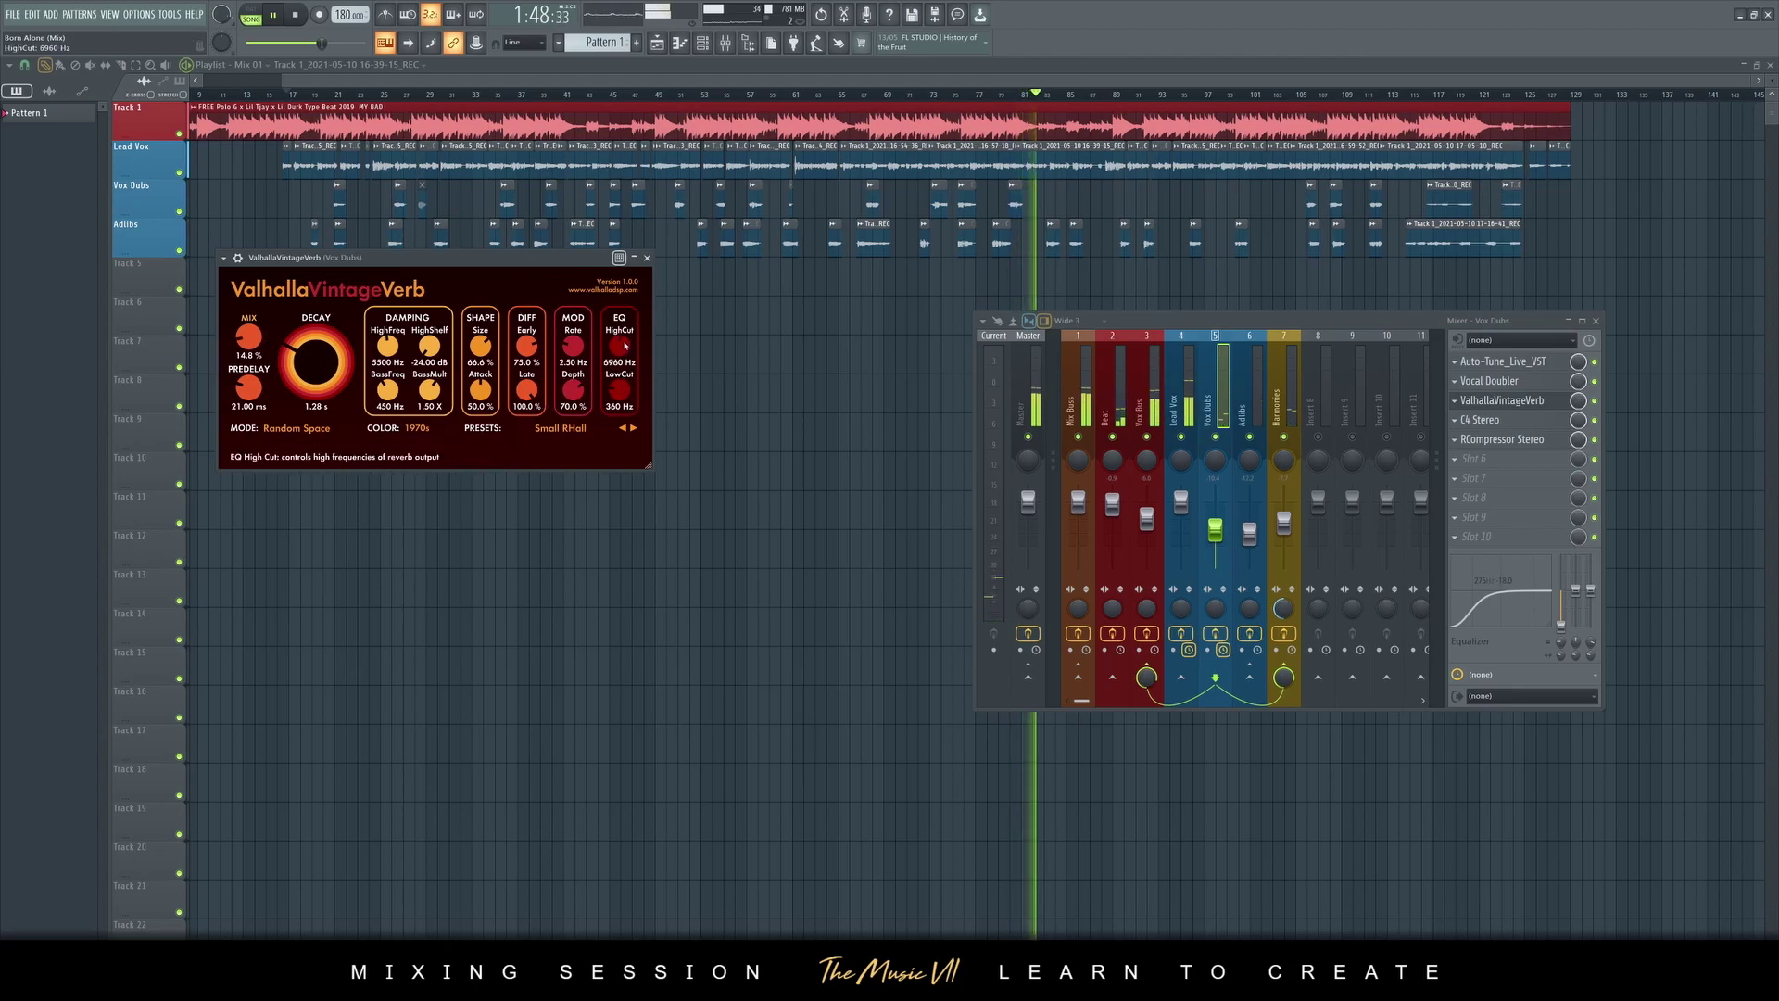
pyautogui.click(648, 259)
# Insert SSLEQ Stereo in the second effect slot of the Mix Buss and reposition its window
pyautogui.click(1289, 399)
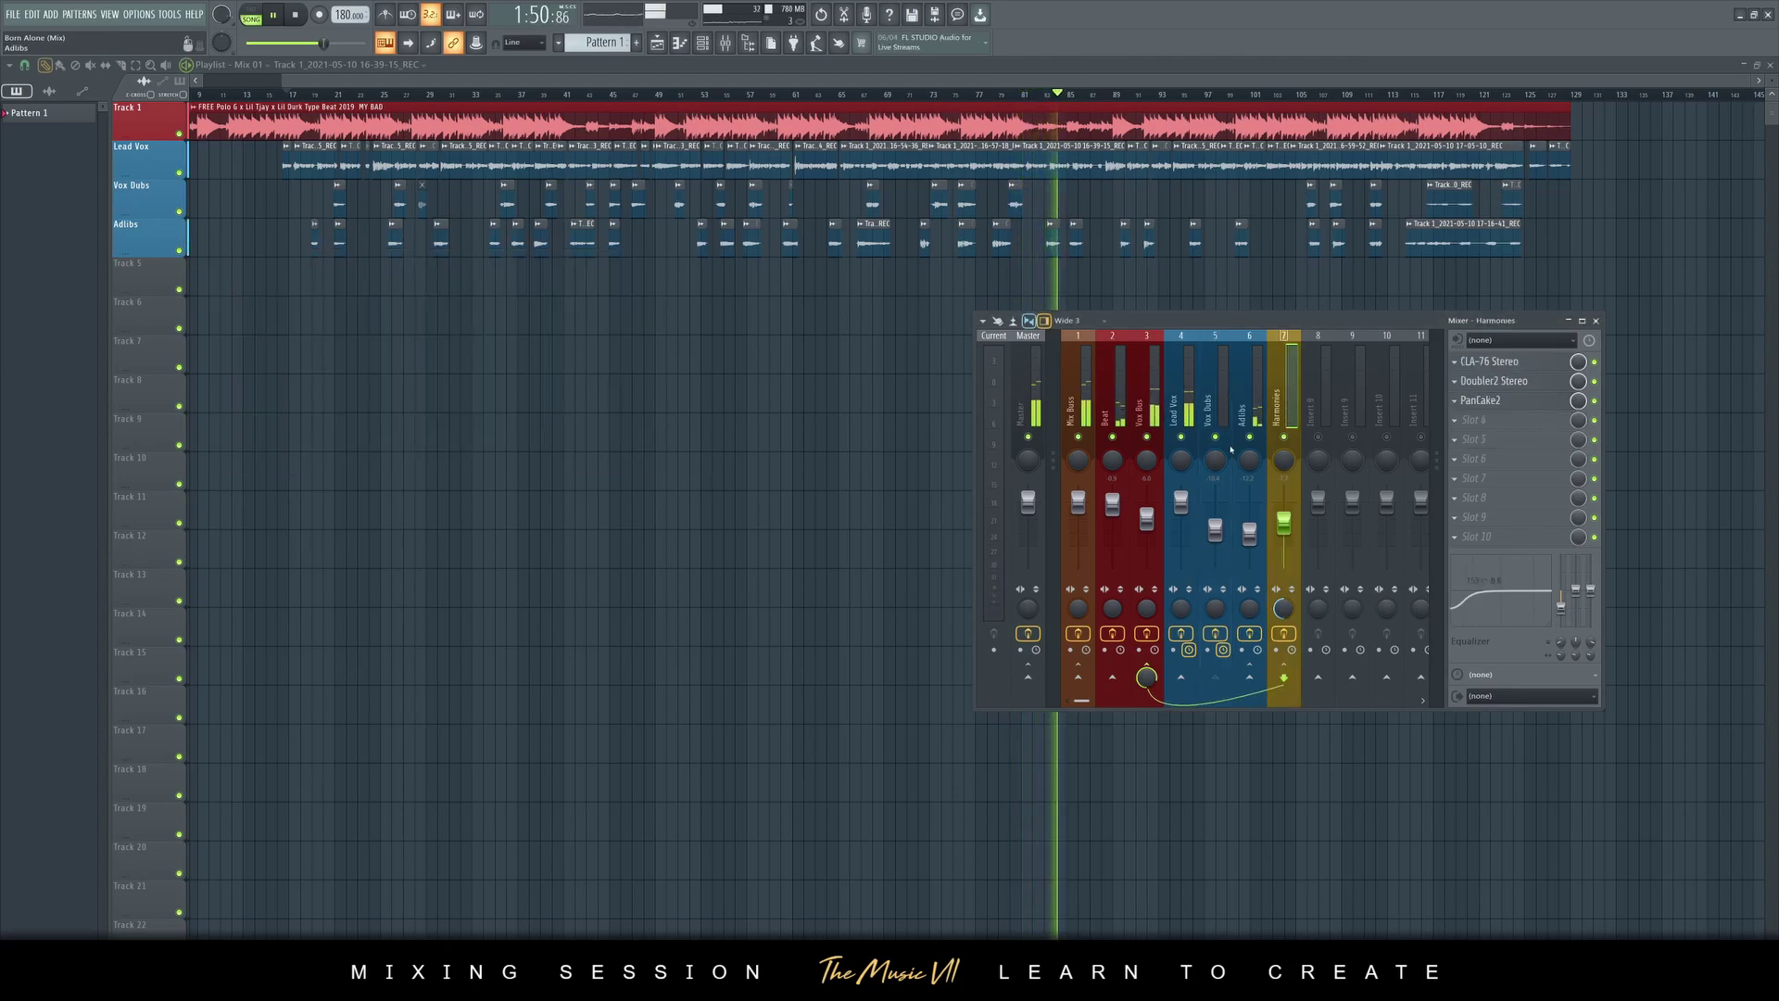
pyautogui.click(1144, 418)
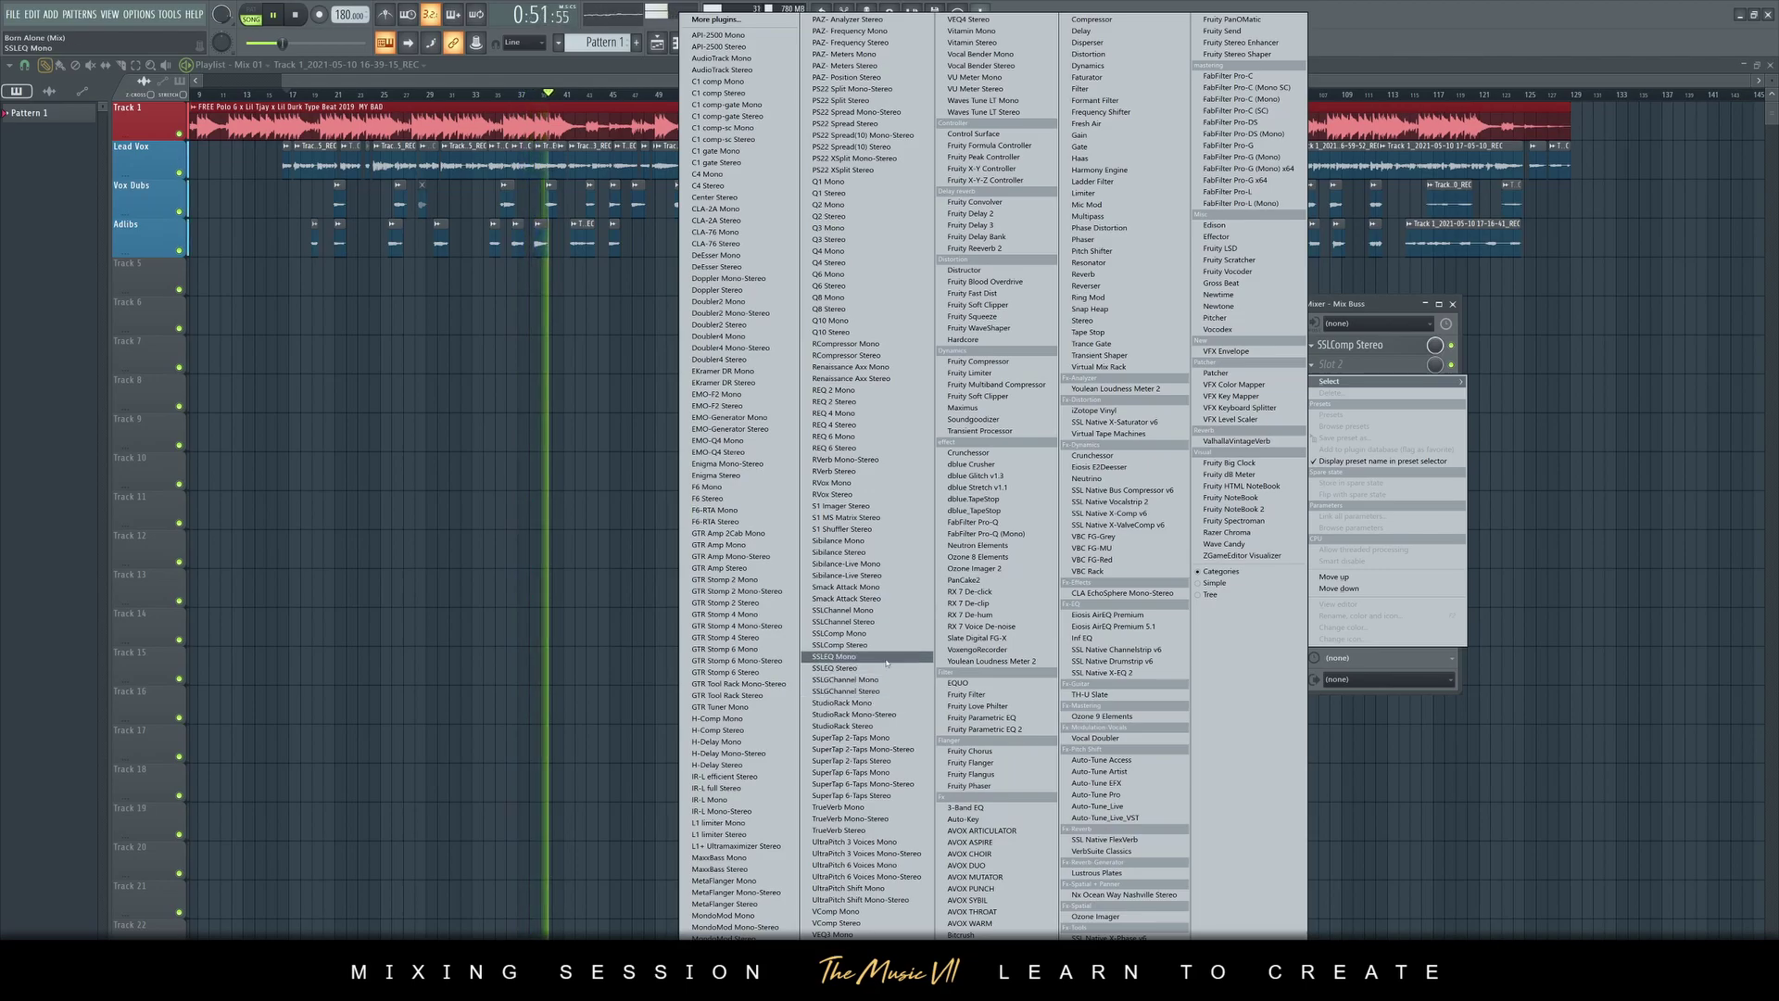
pyautogui.click(887, 671)
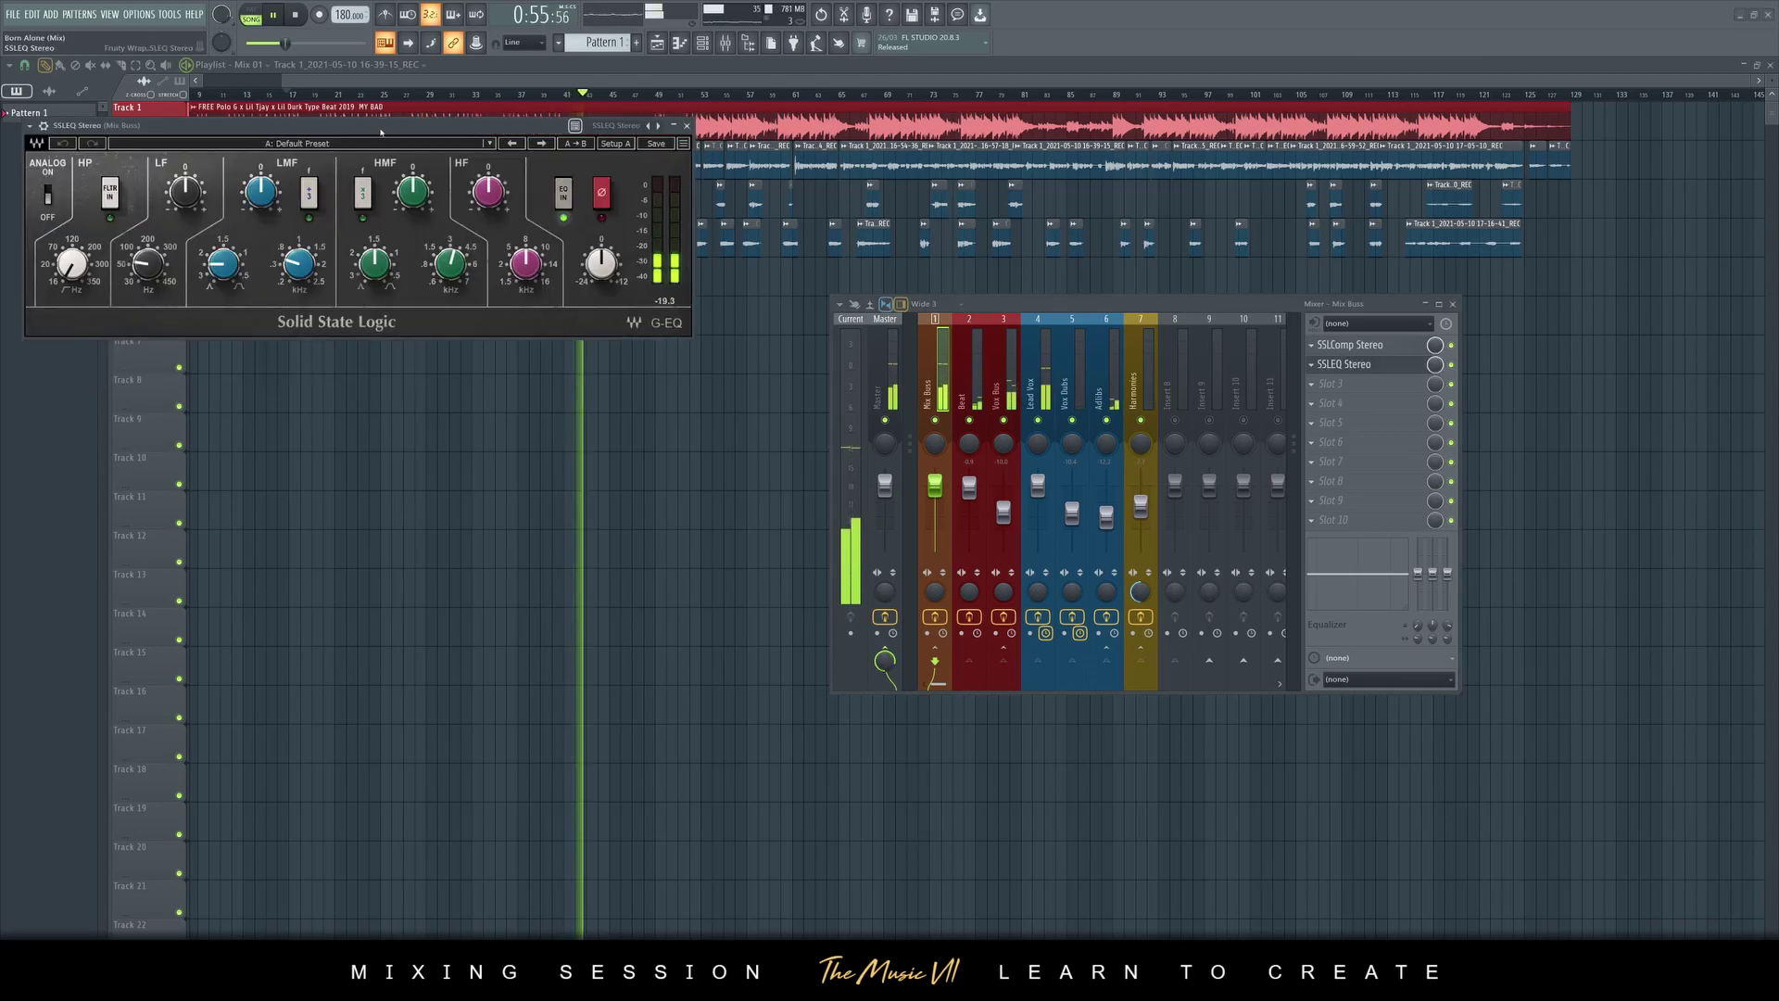
pyautogui.moveTo(382, 143); pyautogui.dragTo(443, 303)
# Adjust the low, high-mid and high band gains and the high band frequency of the Mix Buss SSLEQ, and close it
pyautogui.moveTo(245, 366)
pyautogui.mouseDown()
pyautogui.moveTo(245, 335)
pyautogui.moveTo(246, 430)
pyautogui.moveTo(246, 362)
pyautogui.mouseUp()
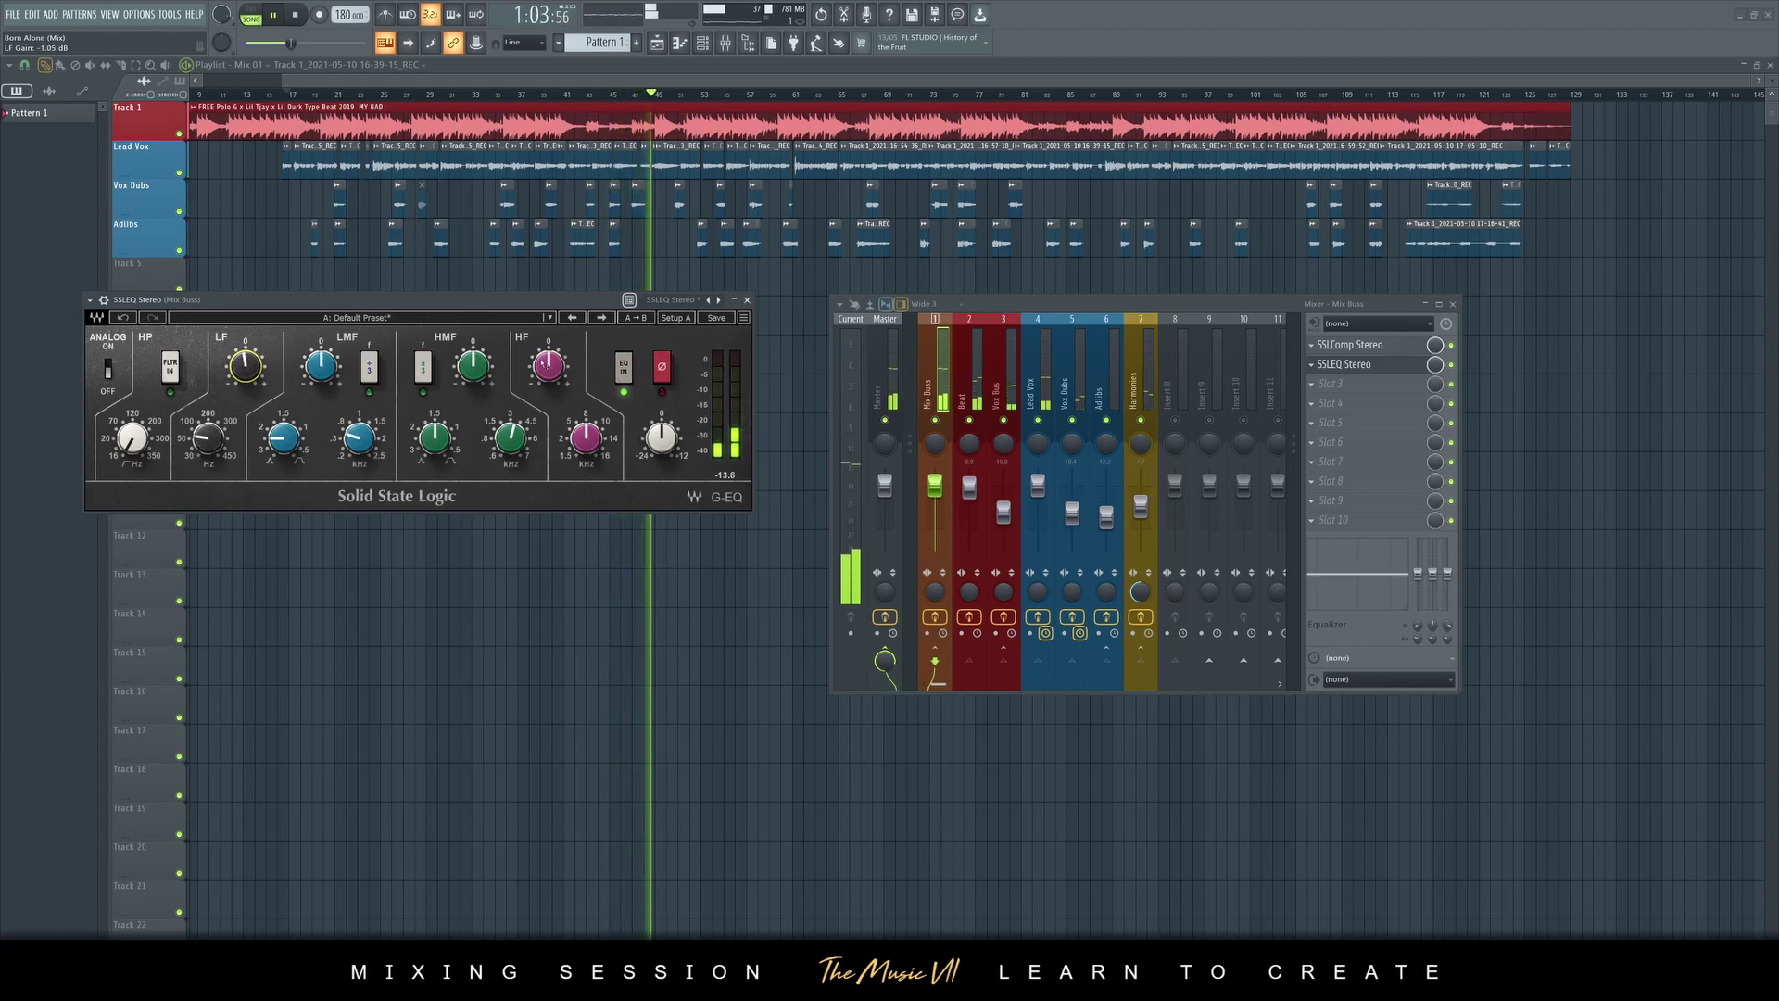
pyautogui.moveTo(549, 366)
pyautogui.mouseDown()
pyautogui.moveTo(548, 301)
pyautogui.moveTo(548, 372)
pyautogui.mouseUp()
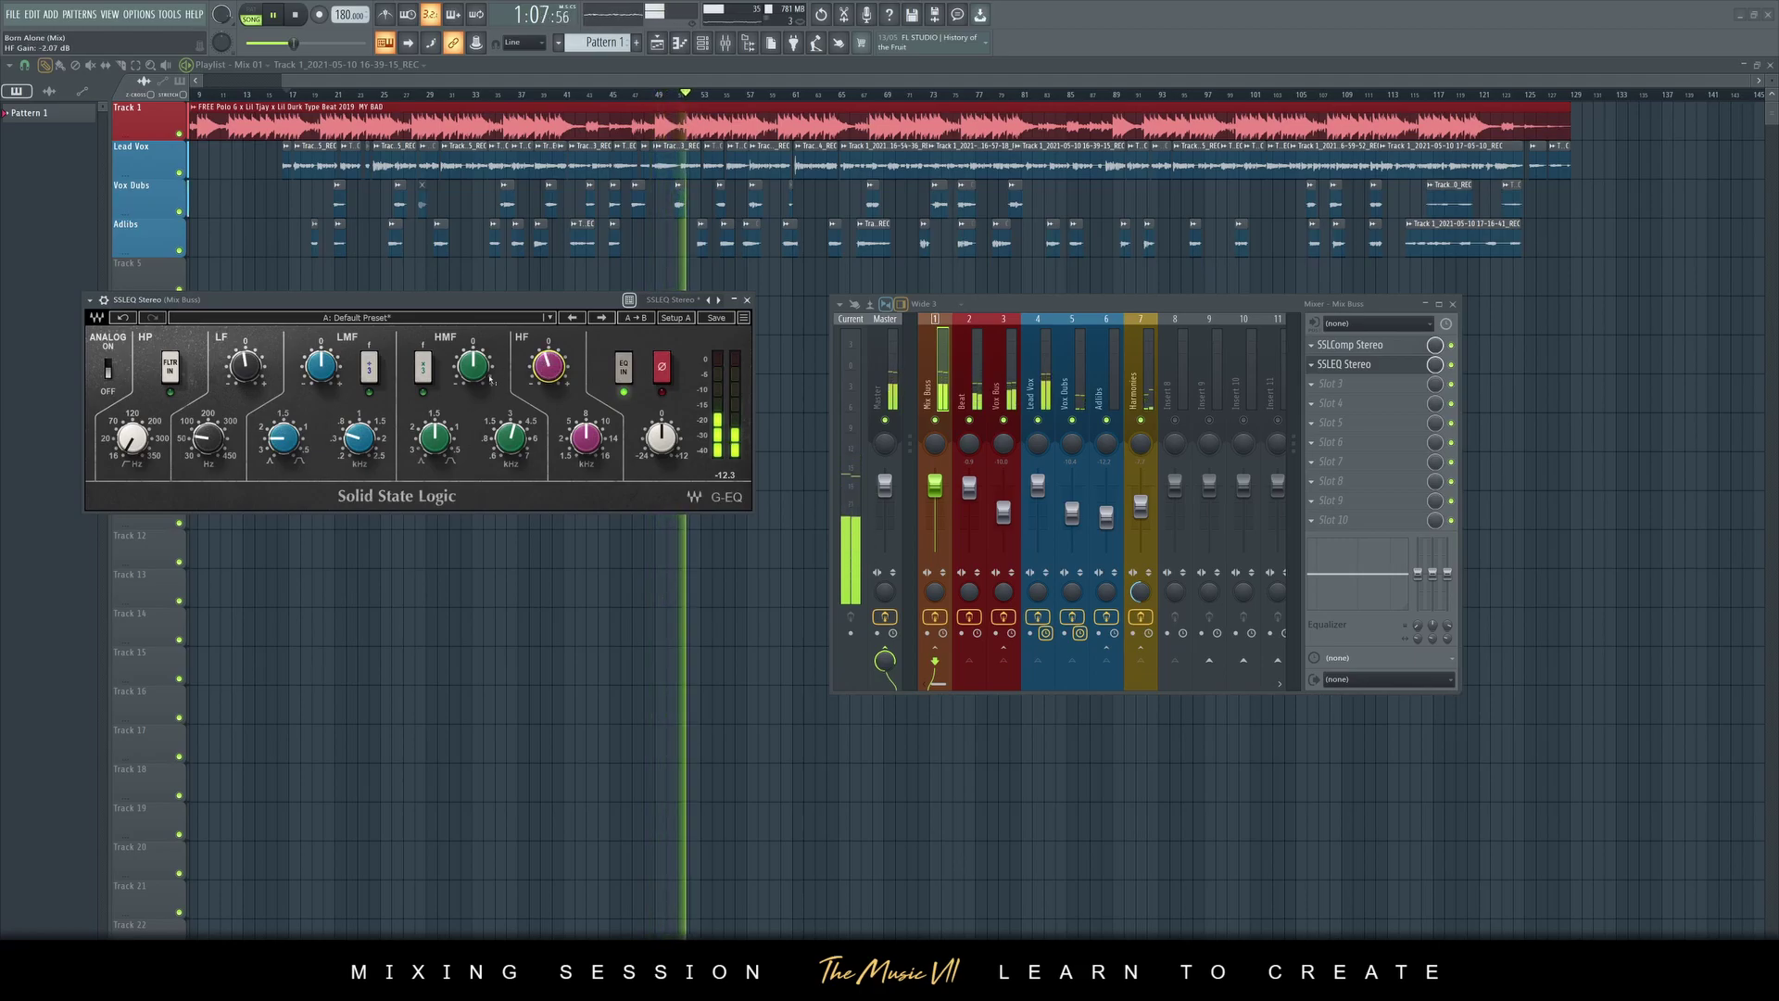
pyautogui.click(424, 368)
pyautogui.click(424, 369)
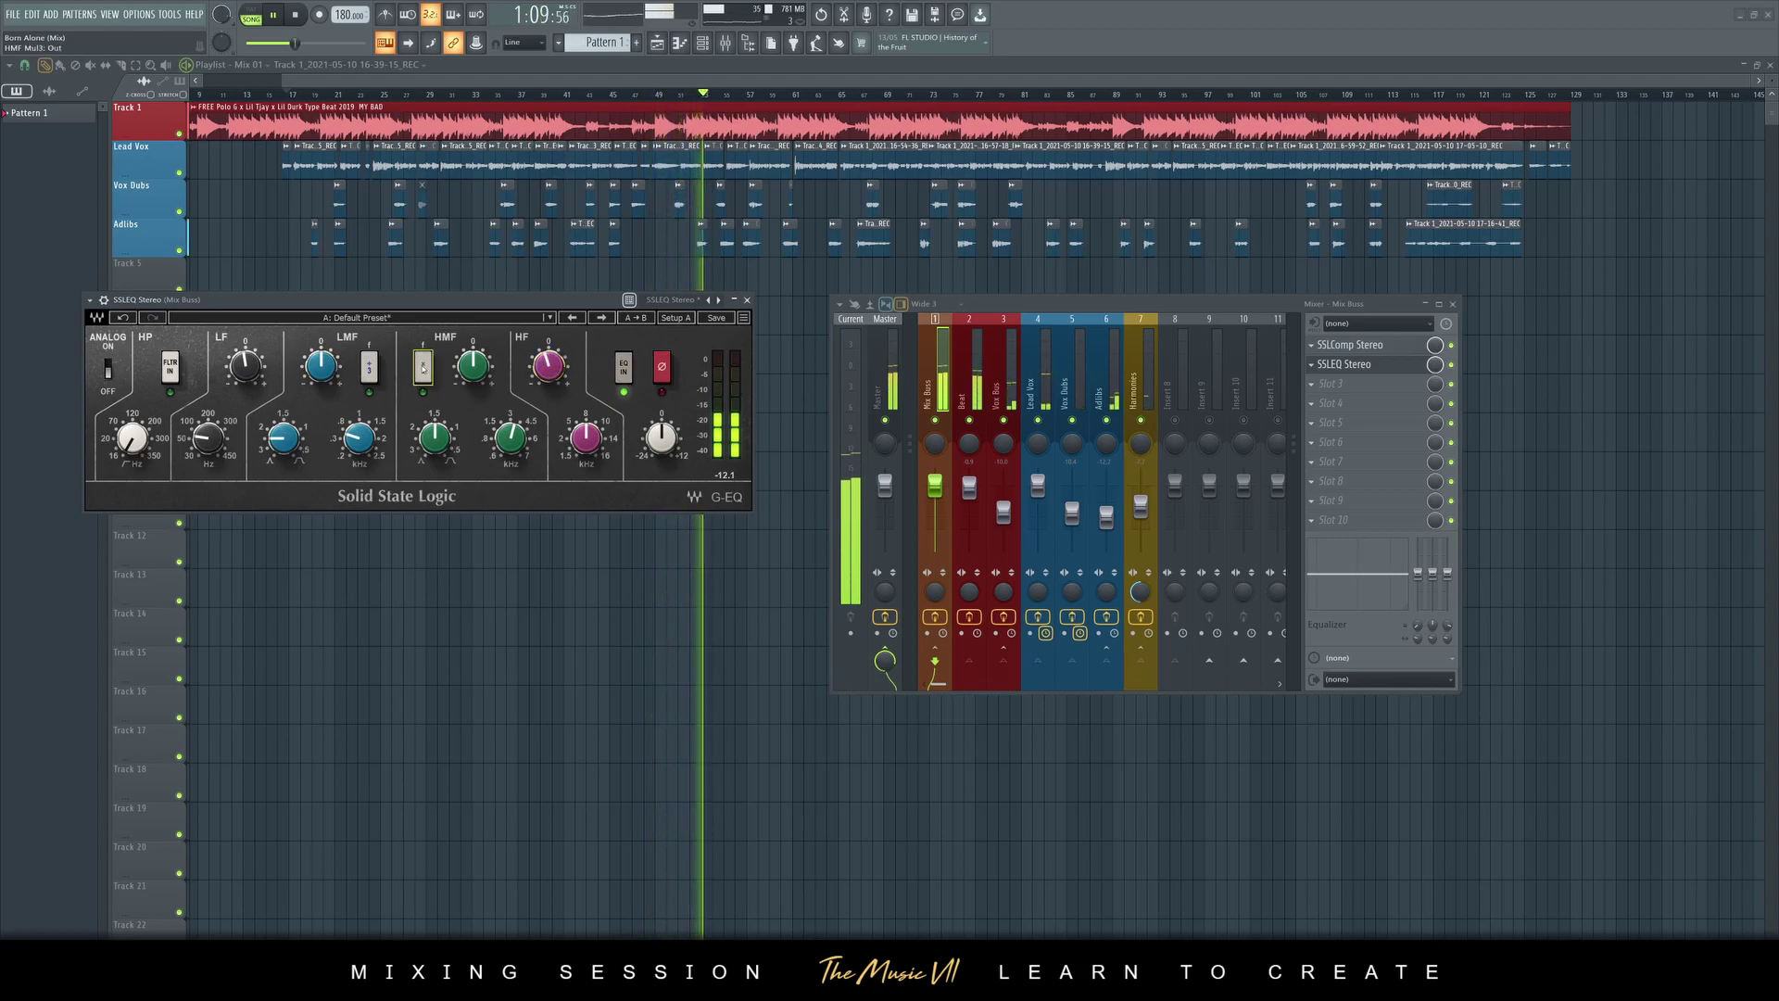
pyautogui.moveTo(481, 362); pyautogui.dragTo(483, 367)
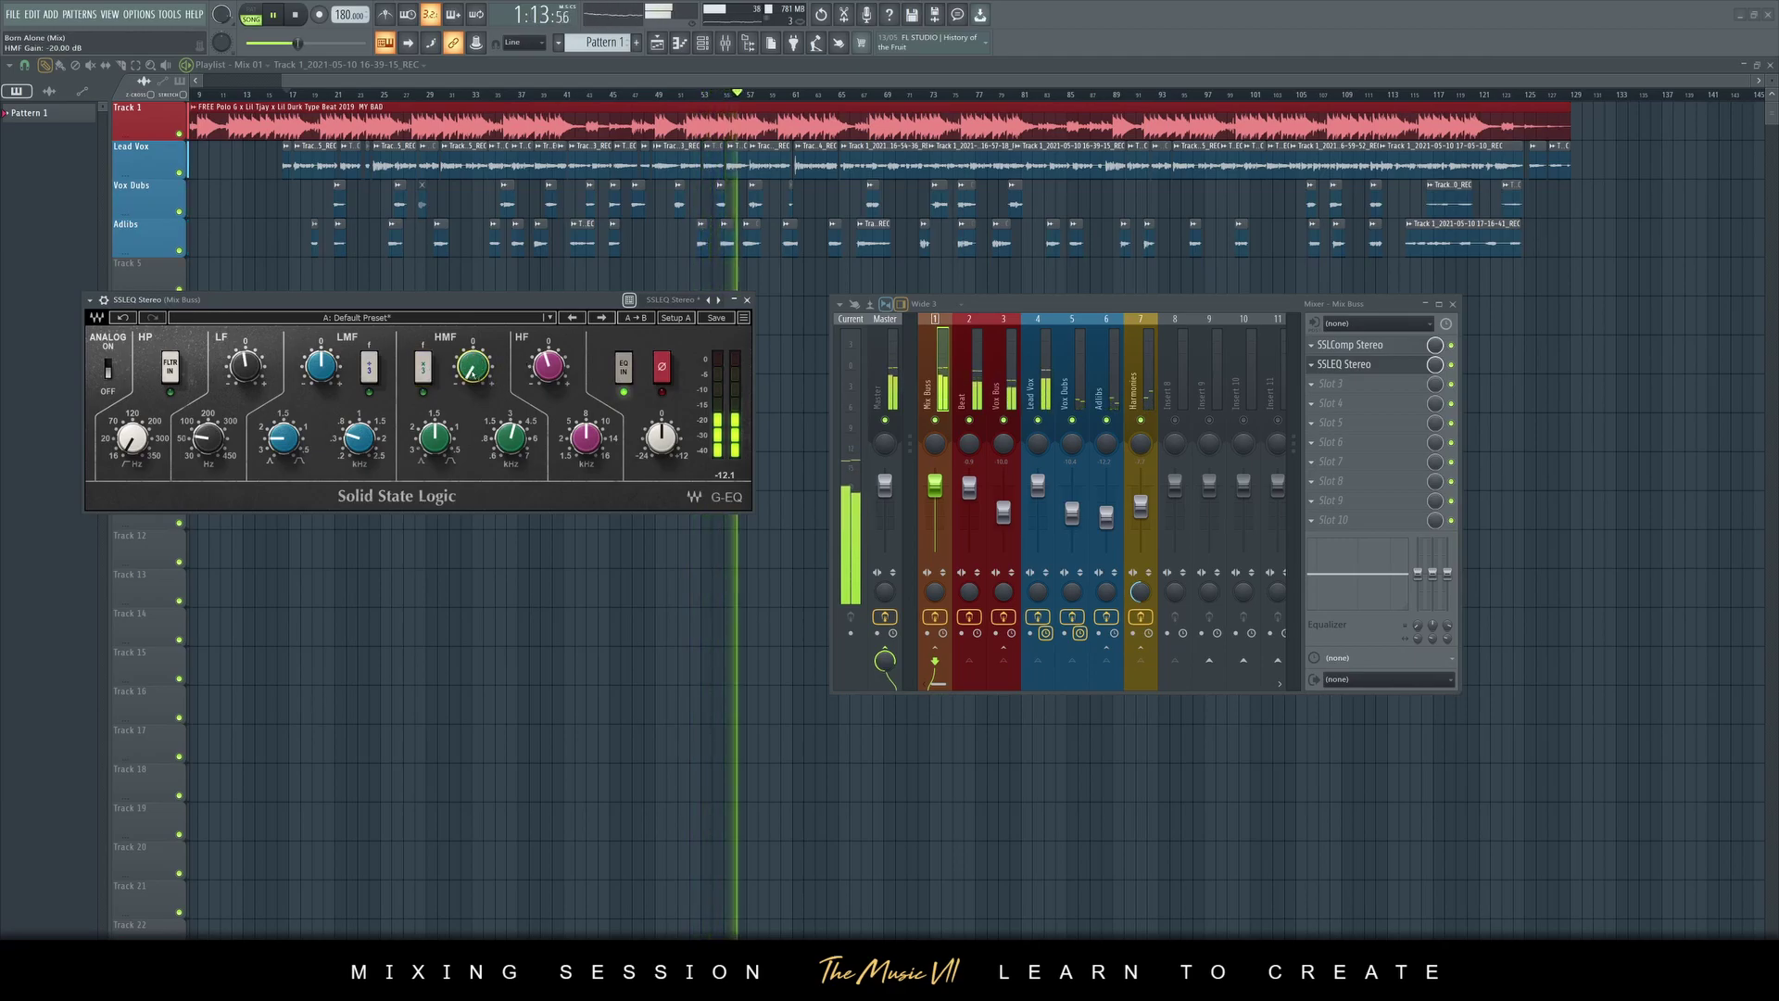
pyautogui.moveTo(472, 366); pyautogui.dragTo(549, 366)
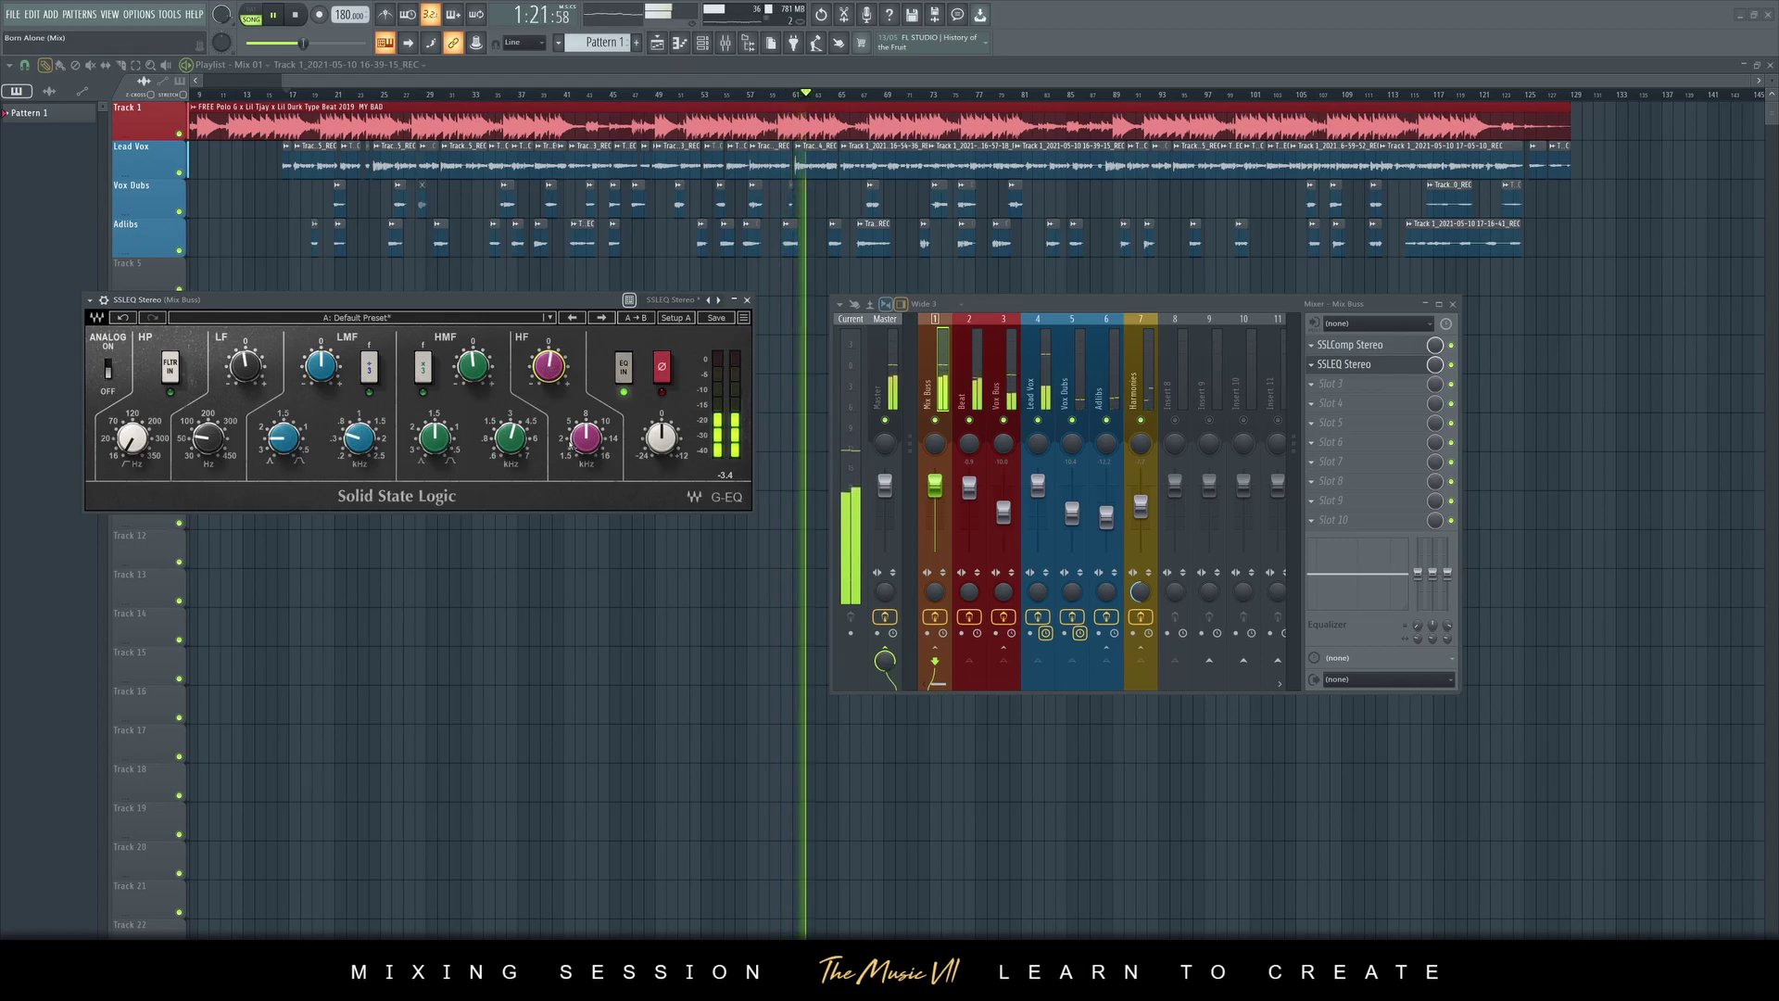
pyautogui.moveTo(582, 442); pyautogui.dragTo(548, 394)
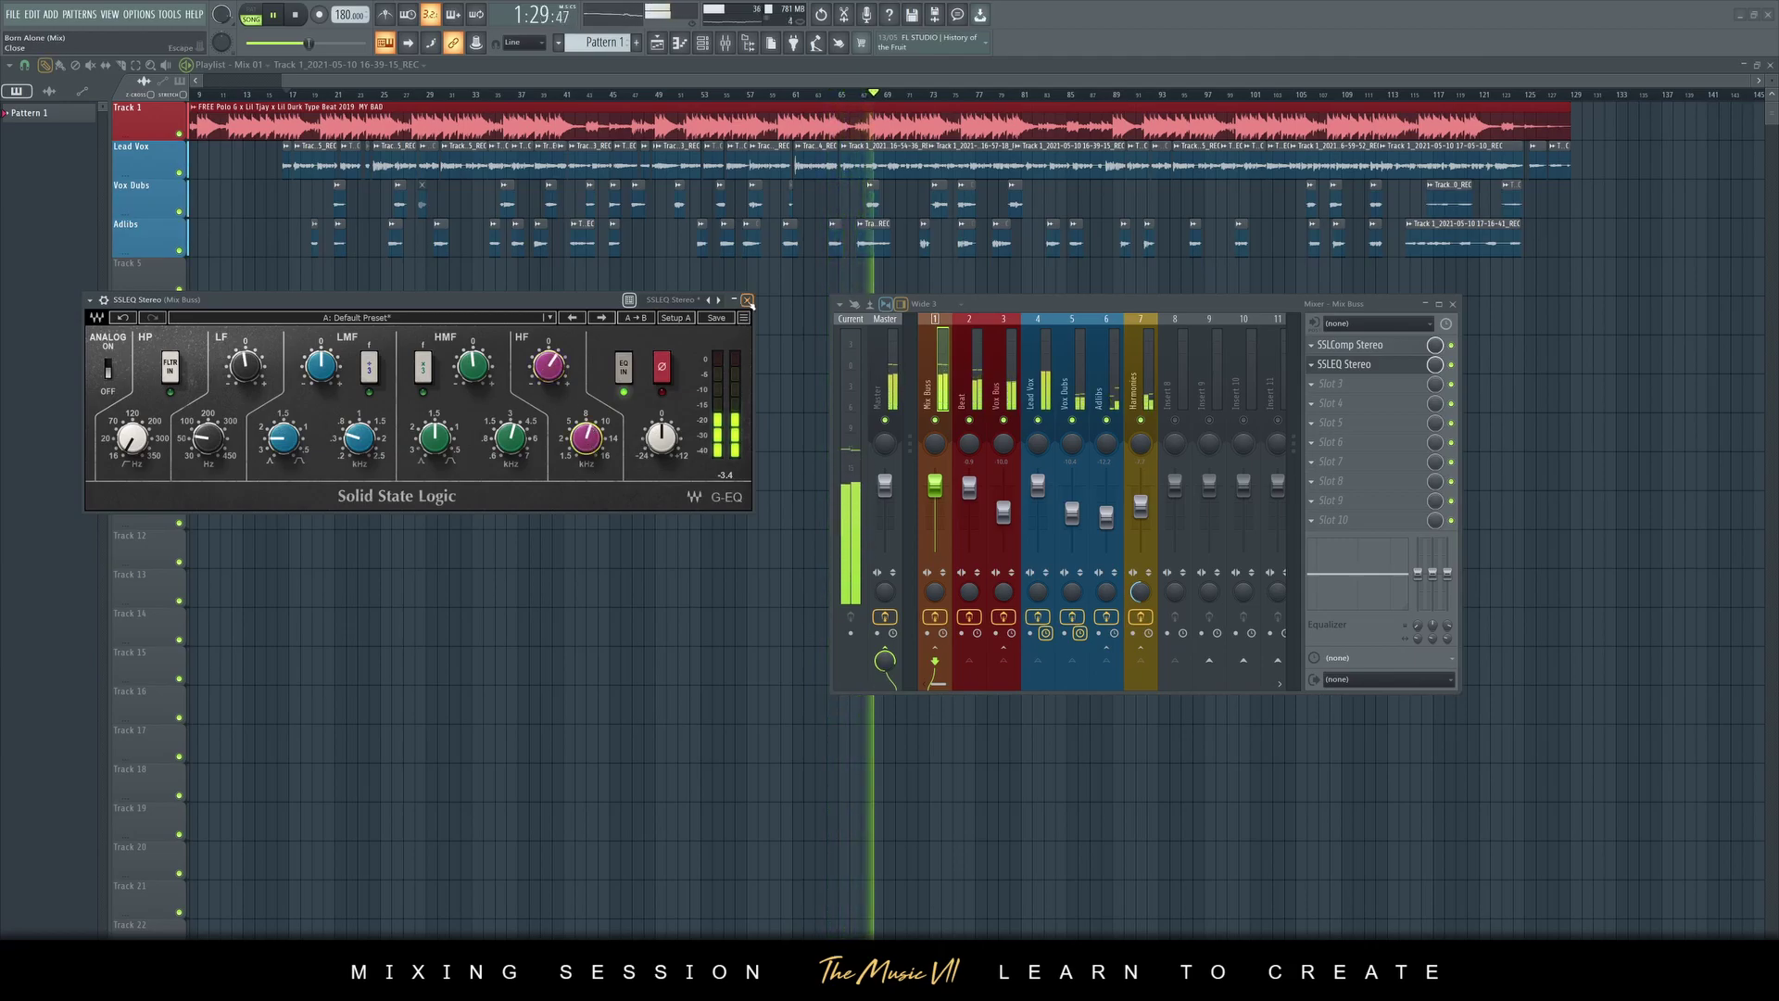
pyautogui.press('Escape')
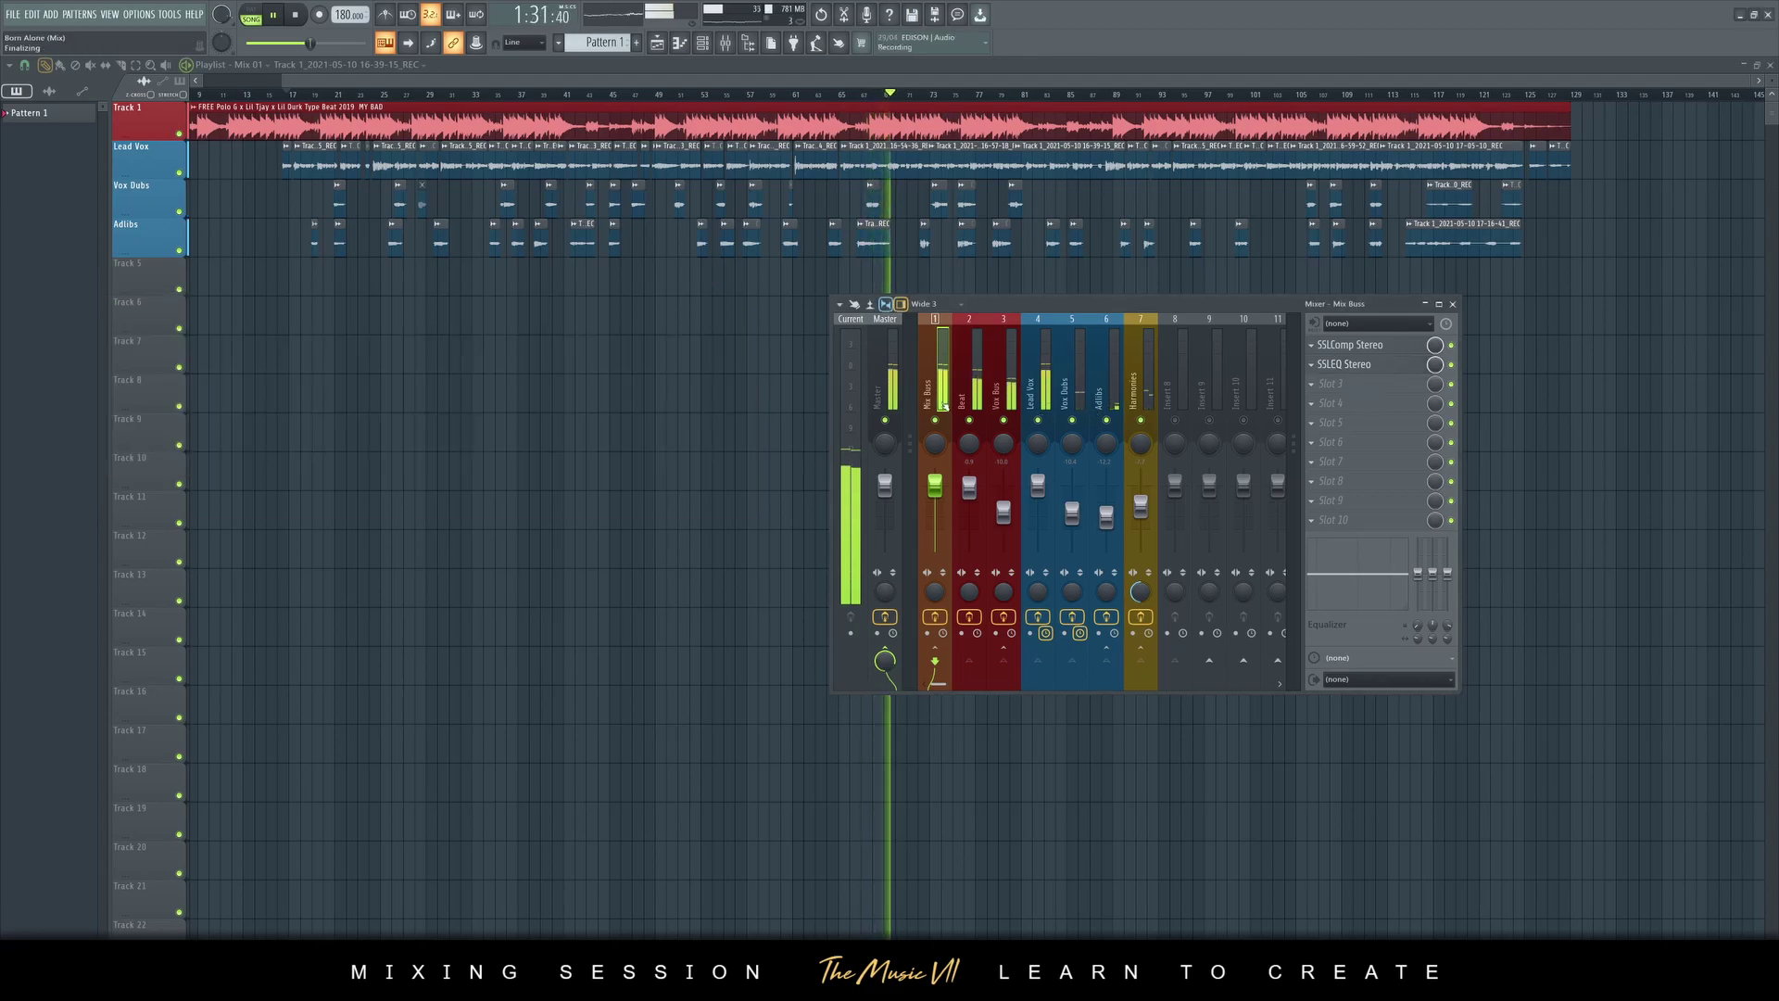
# Open the VU Meter on the Master track and raise the Vox Bus fader slightly
pyautogui.click(896, 370)
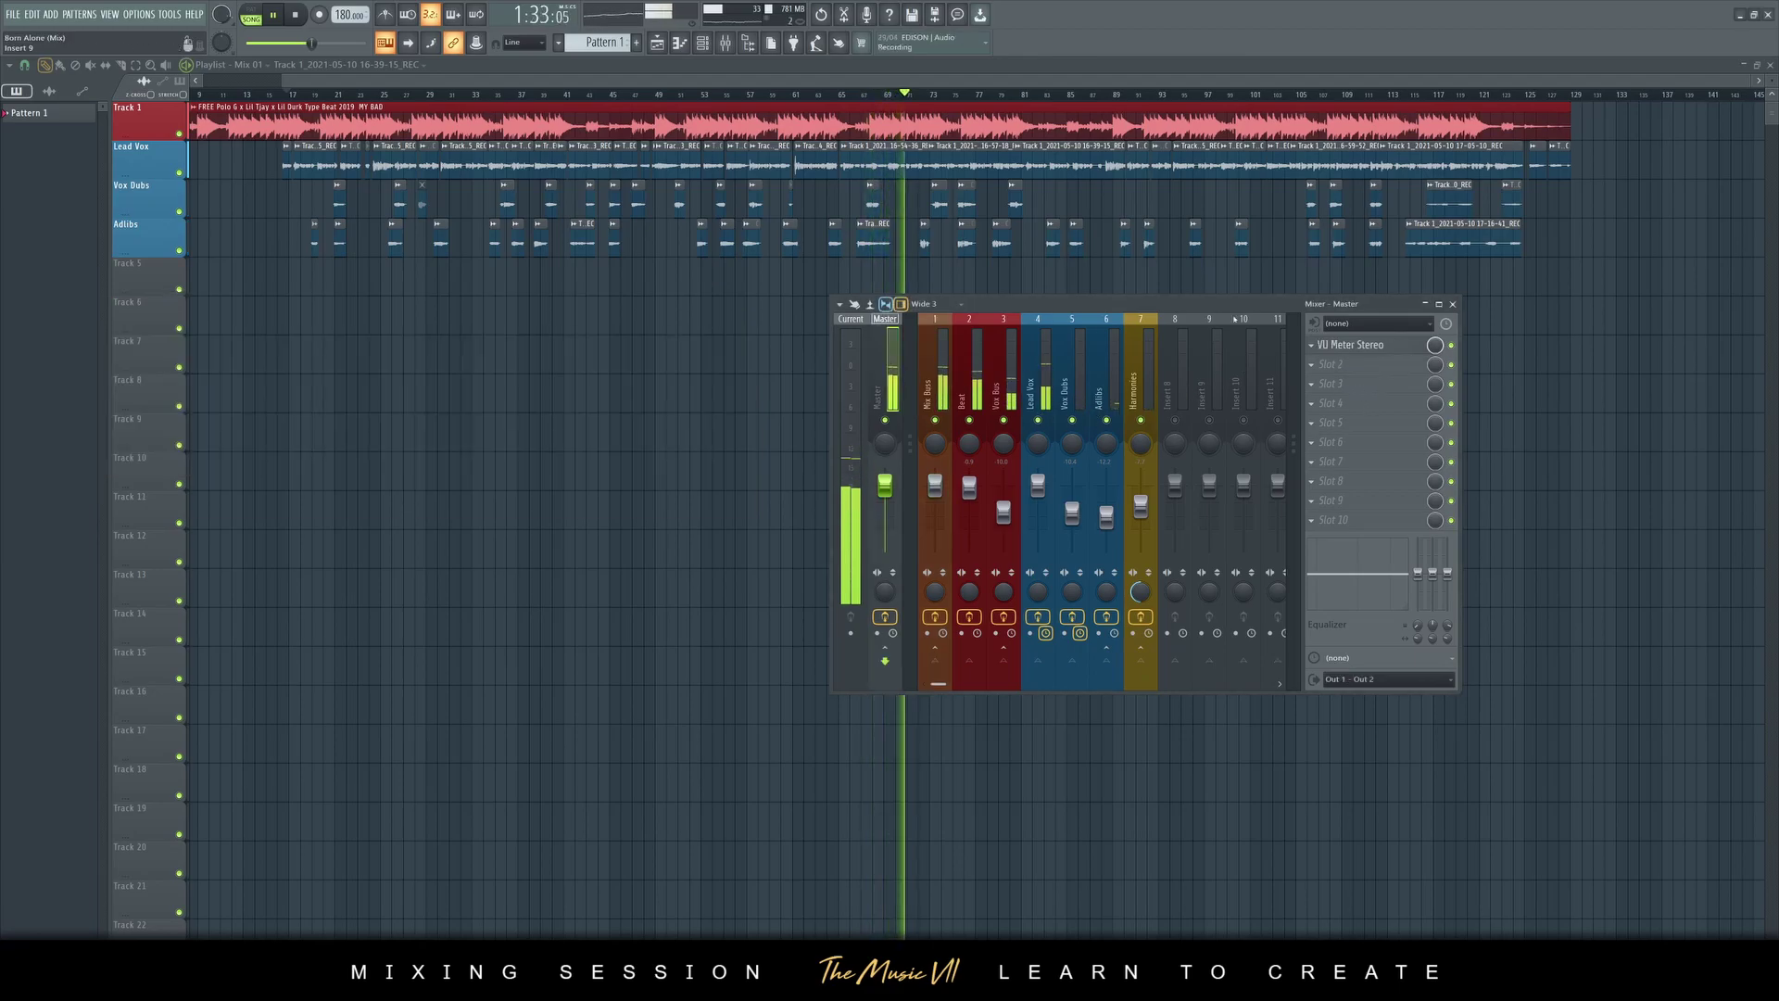
pyautogui.click(1332, 346)
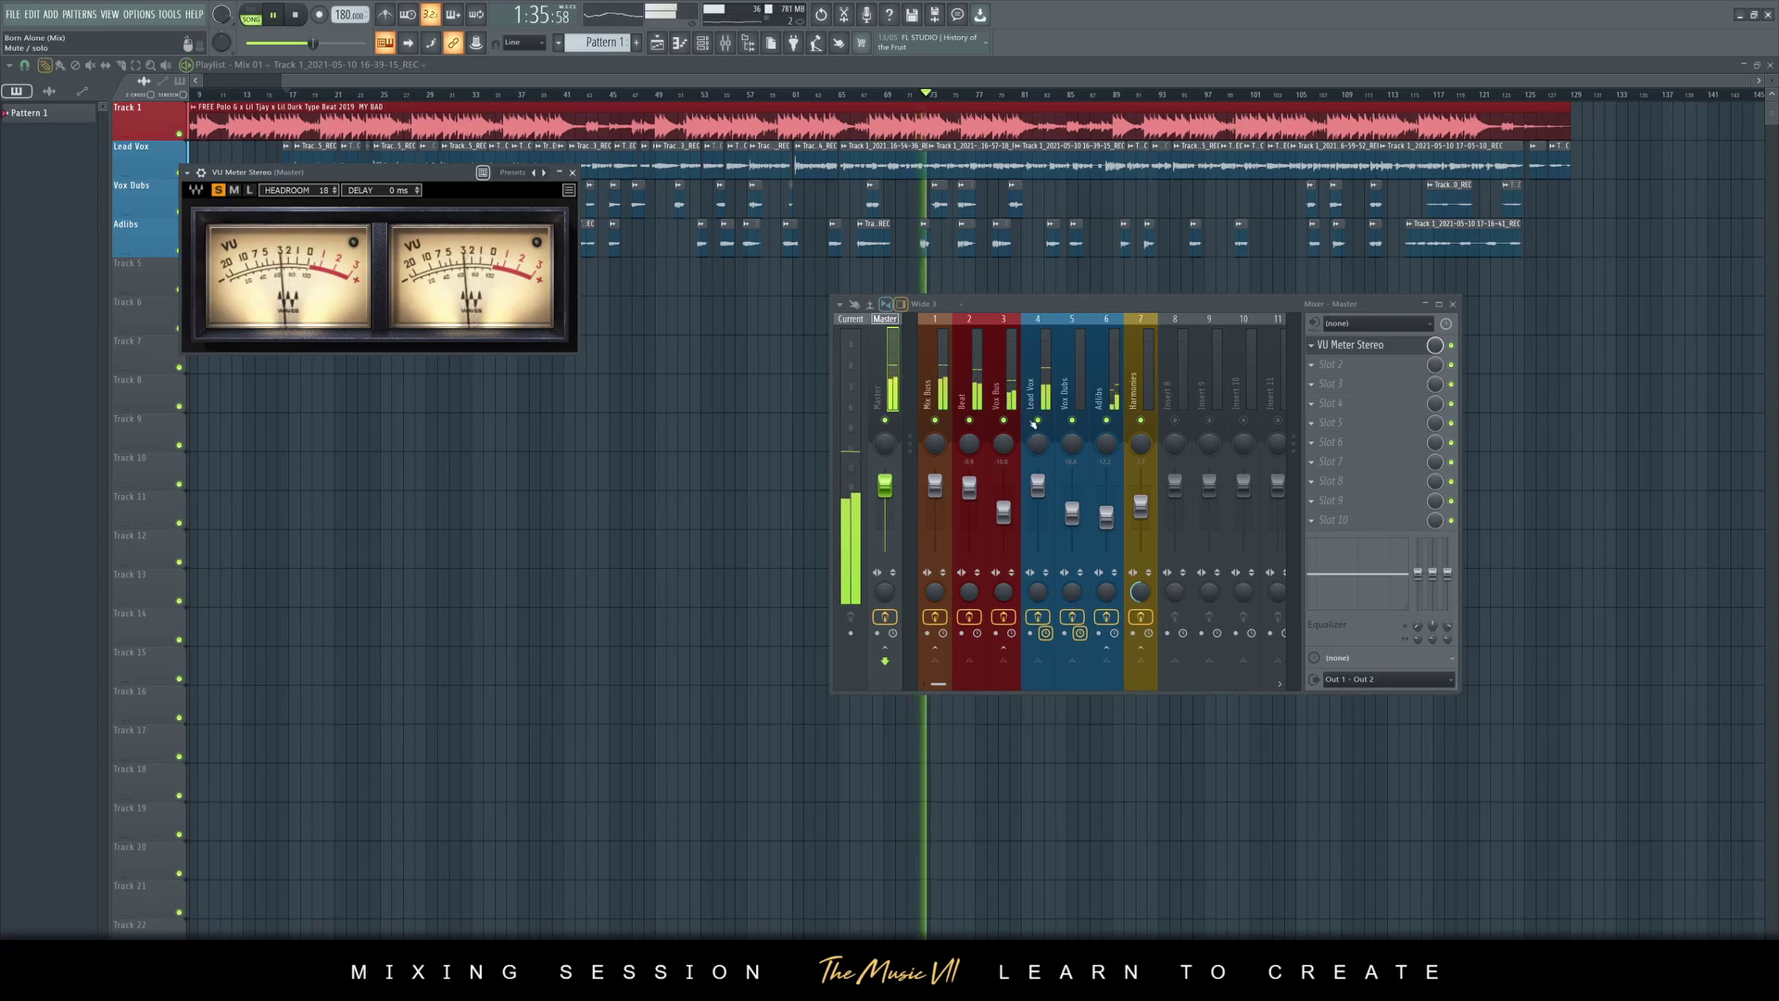
pyautogui.click(942, 378)
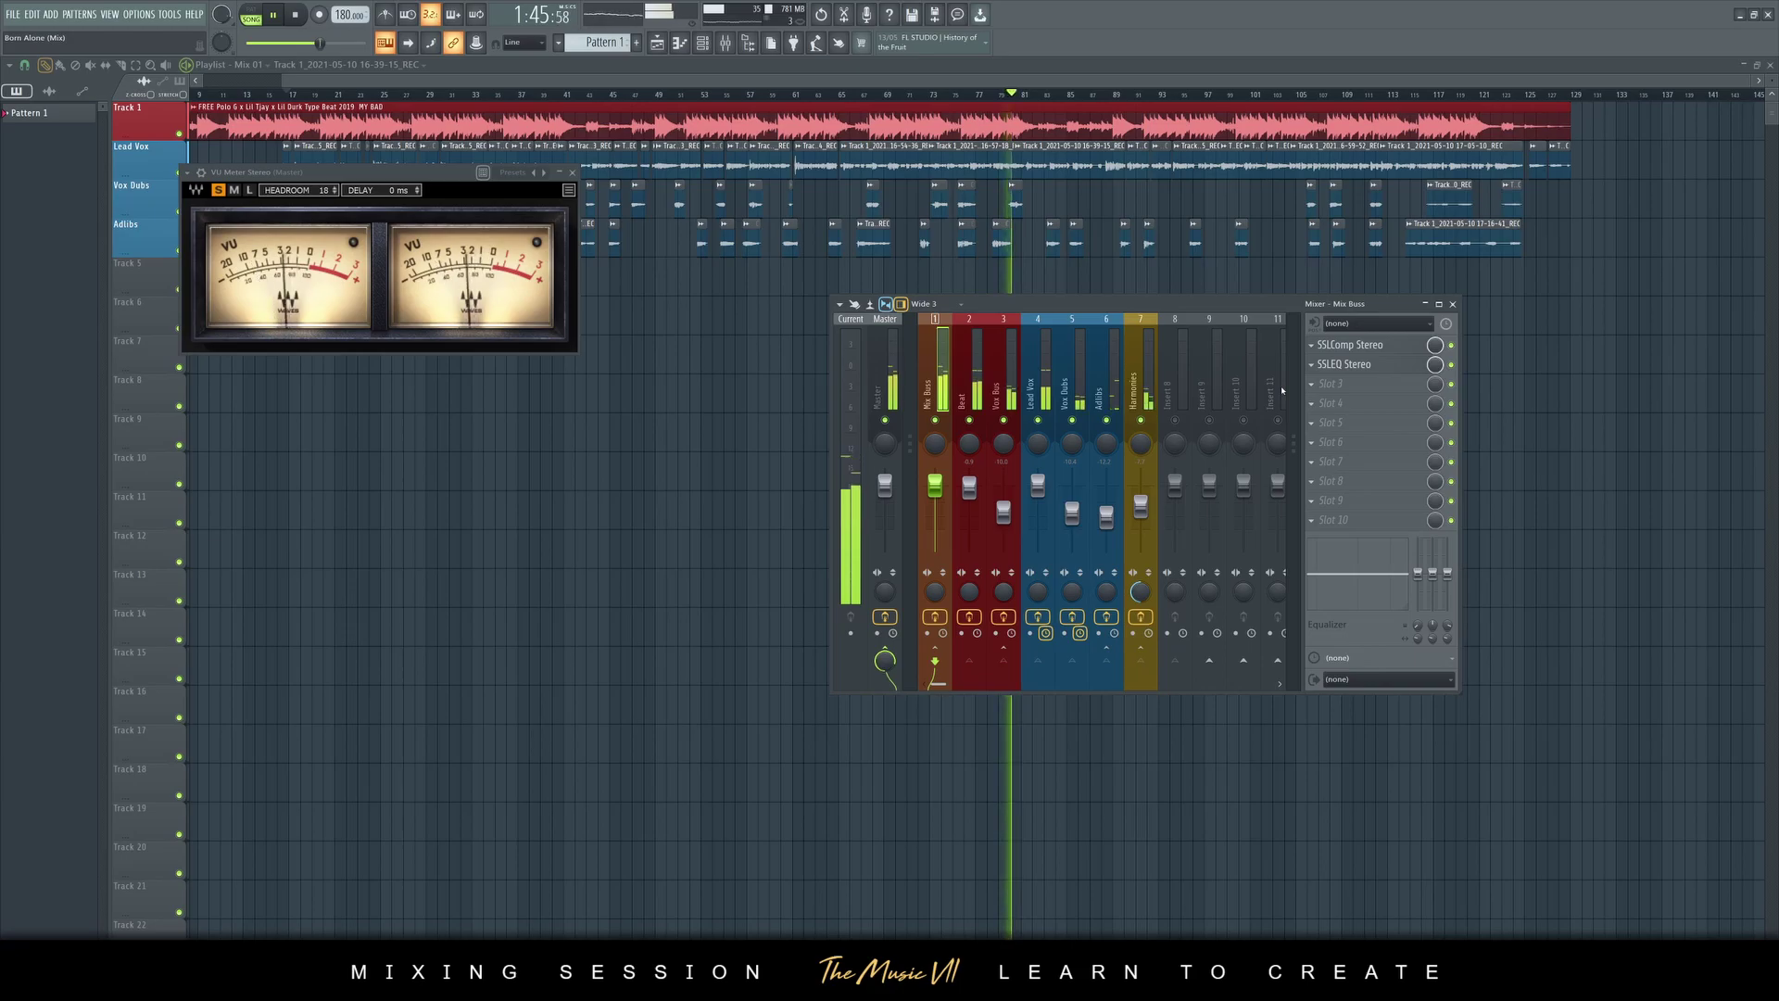
pyautogui.moveTo(1004, 513); pyautogui.dragTo(1004, 507)
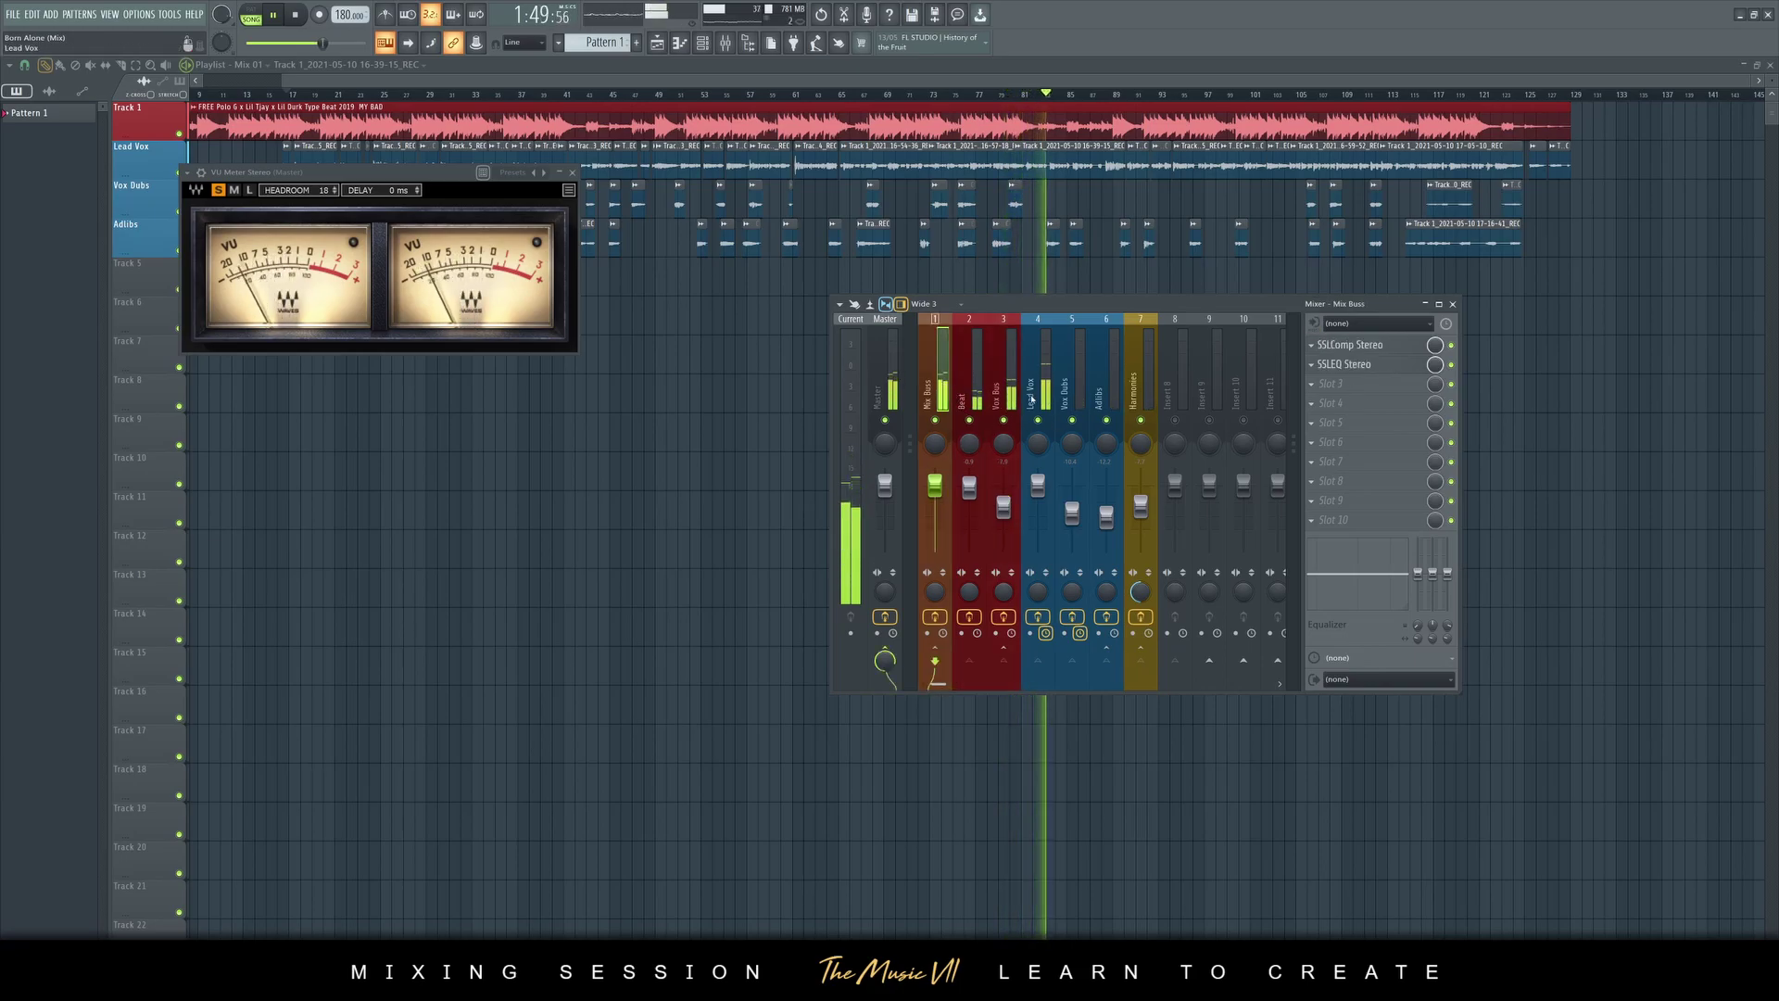
# Add the L1+ Ultramaximizer in the Mix Buss's third slot, set its threshold to -7.4, and enable auto release
pyautogui.click(1348, 386)
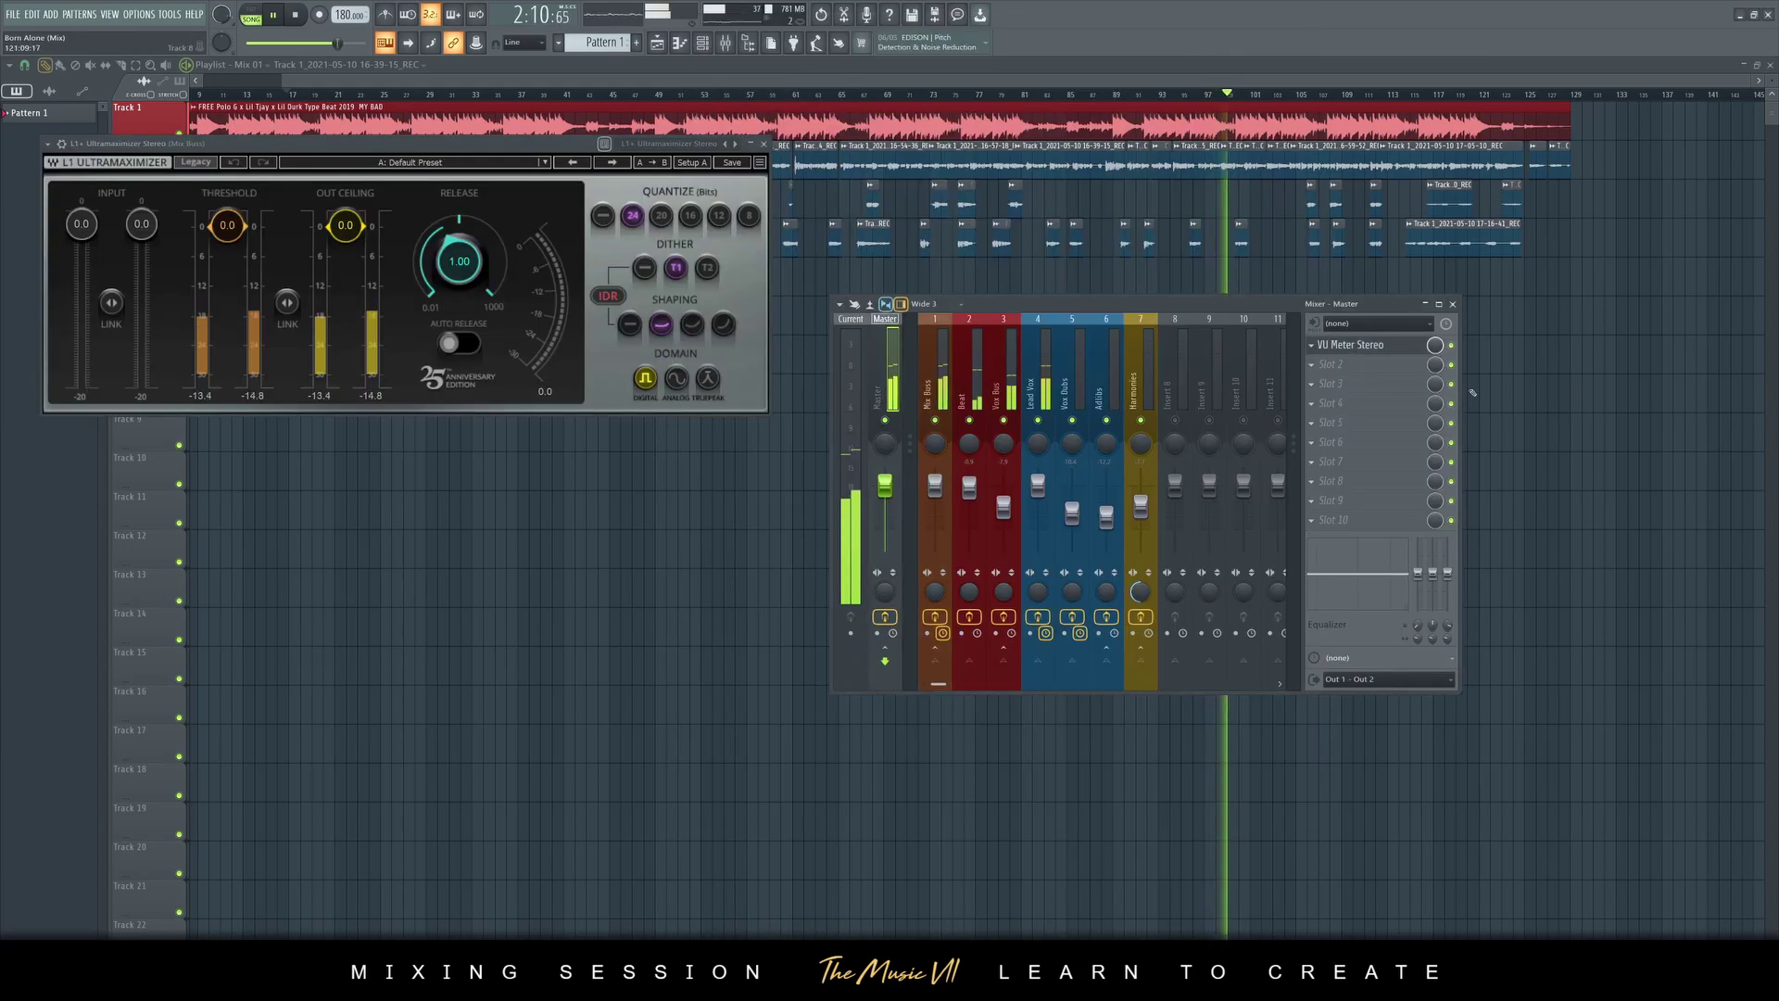
pyautogui.moveTo(225, 225); pyautogui.dragTo(225, 248)
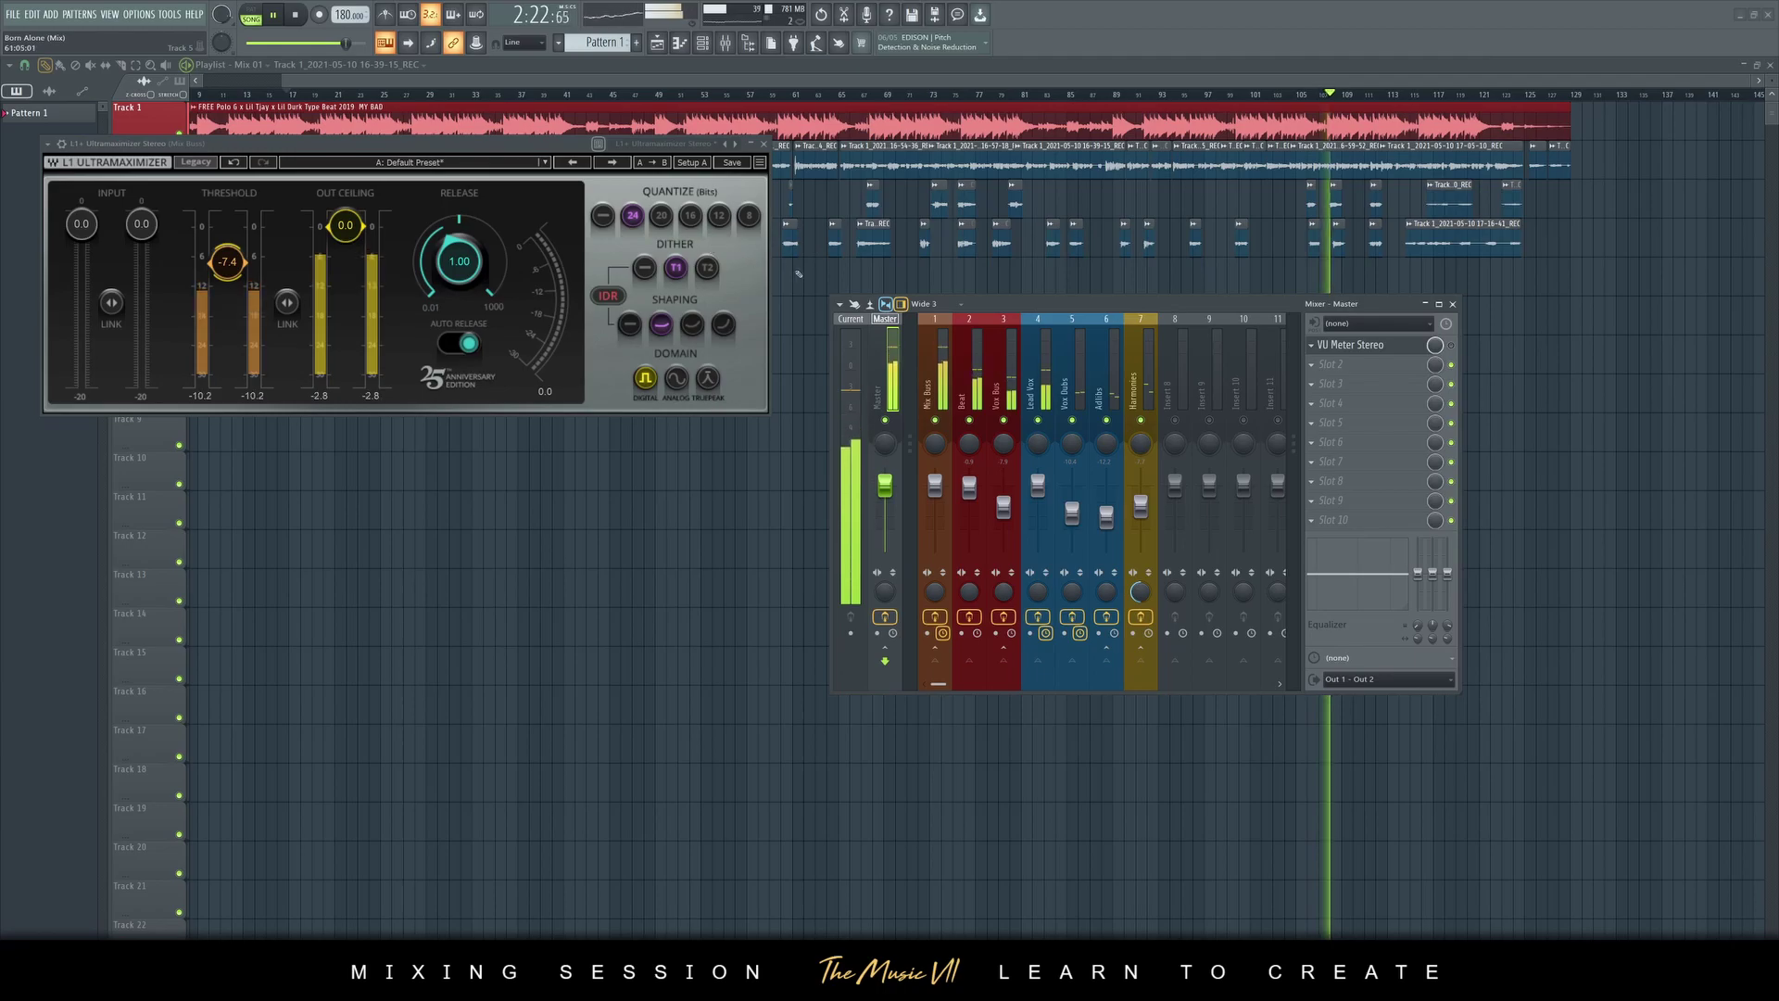
pyautogui.click(930, 375)
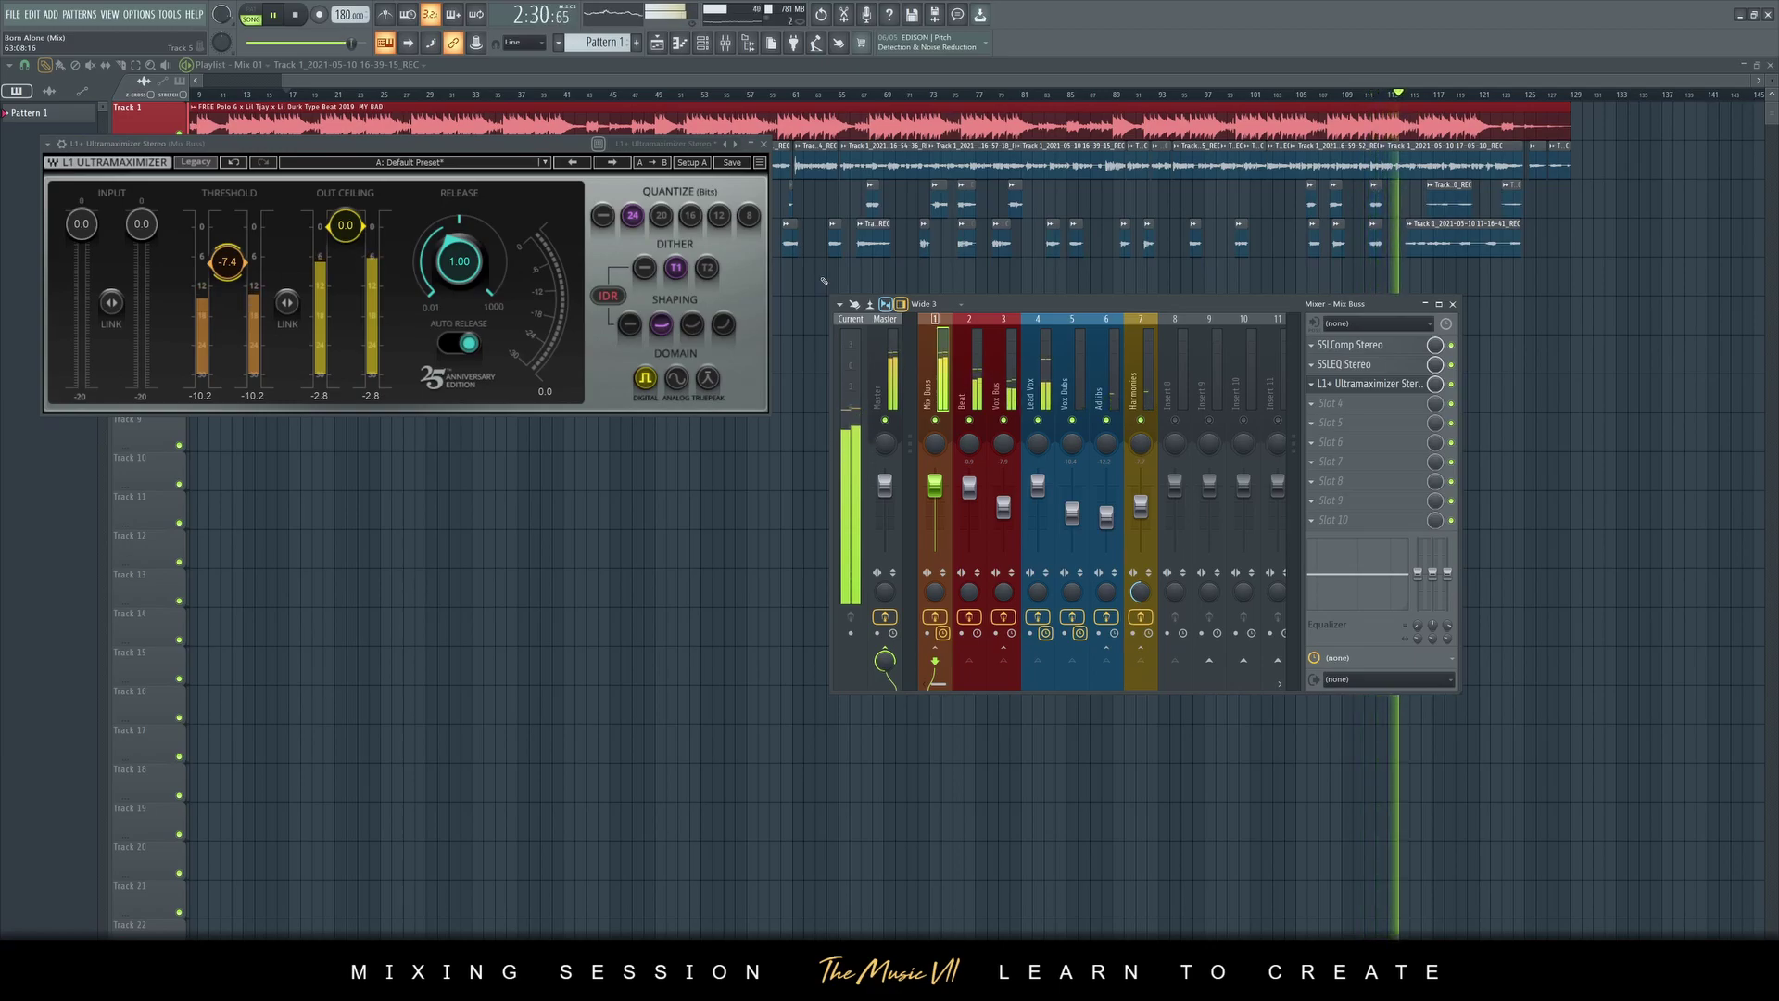
# Set the mix of the Vox Bus ValhallaVintageVerb to 4.0 % and close the reverb
pyautogui.click(1001, 380)
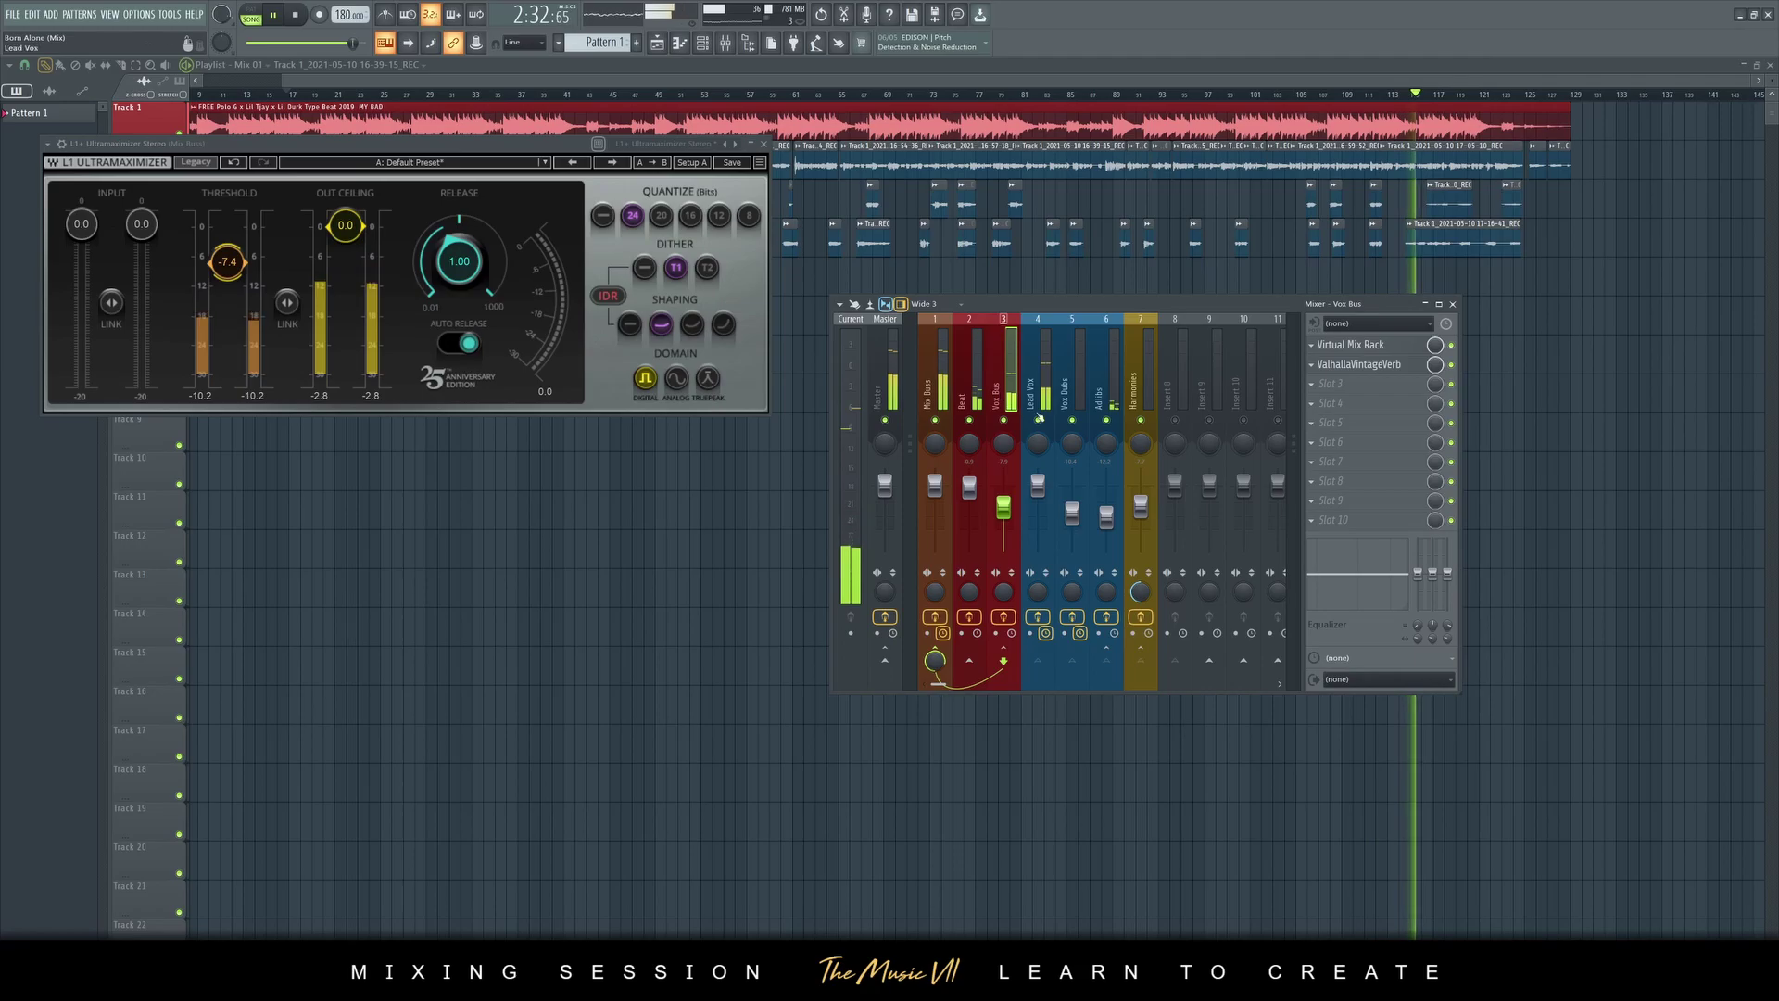
pyautogui.click(1338, 371)
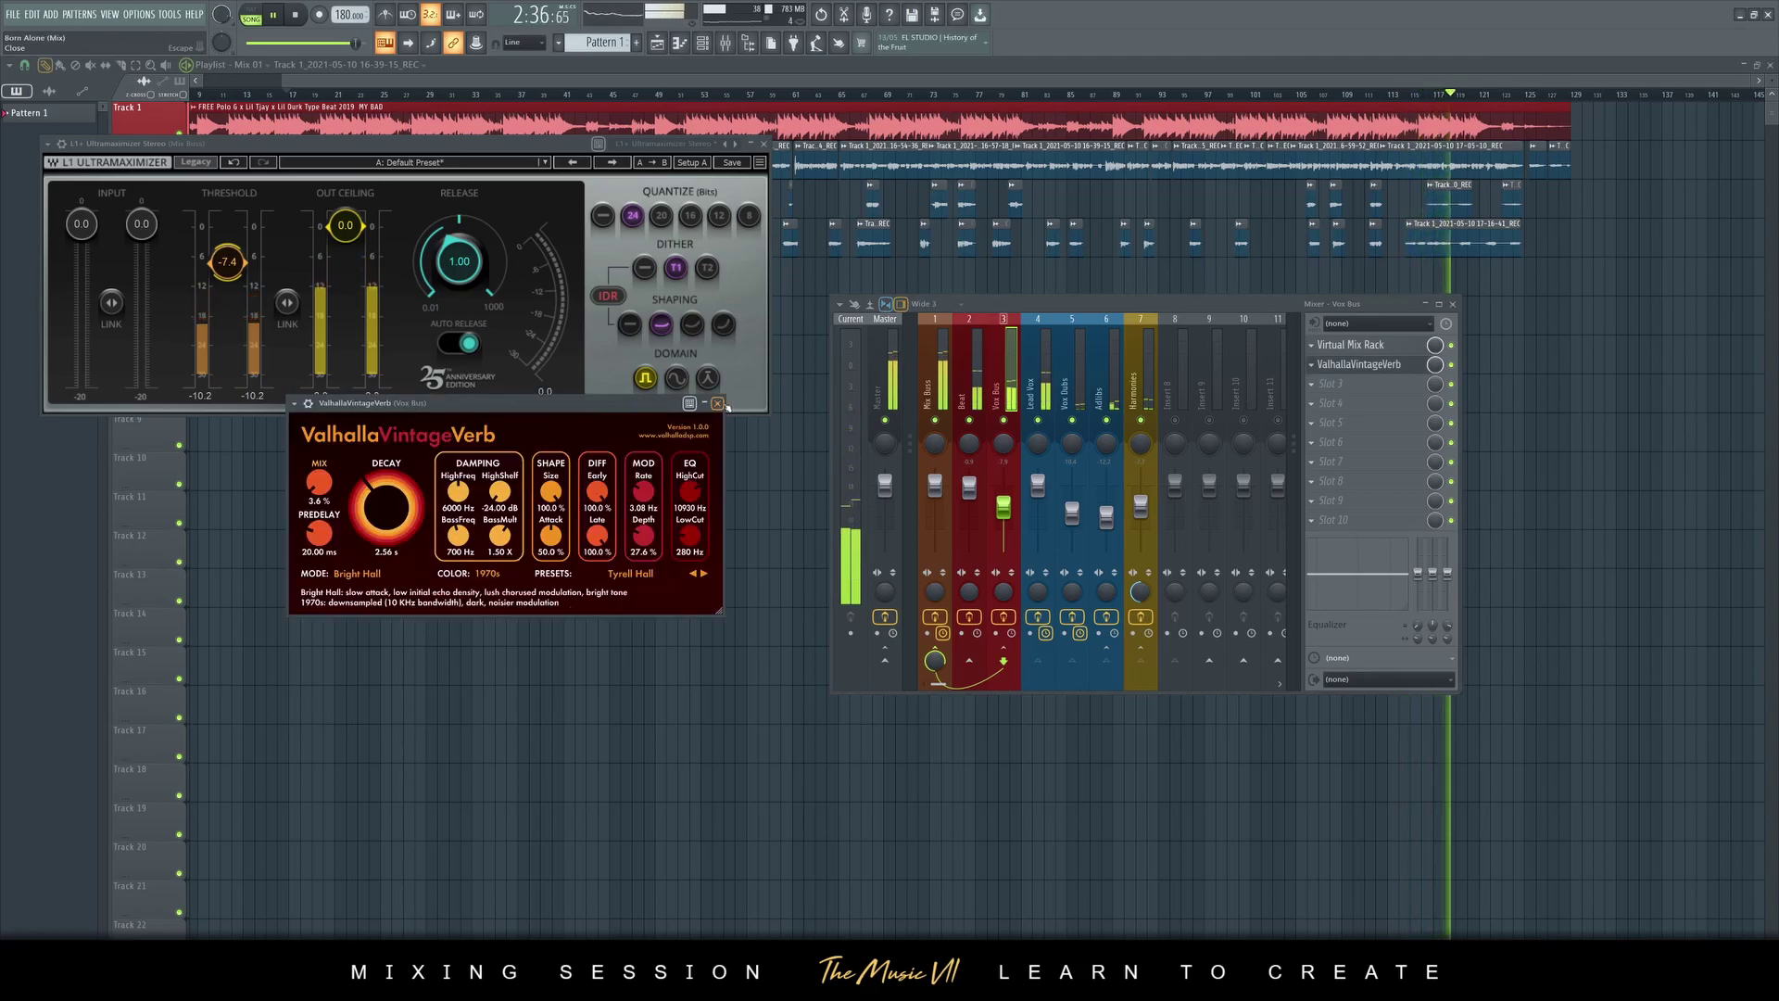
pyautogui.scroll(2, 327, 490)
pyautogui.moveTo(325, 484); pyautogui.dragTo(320, 505)
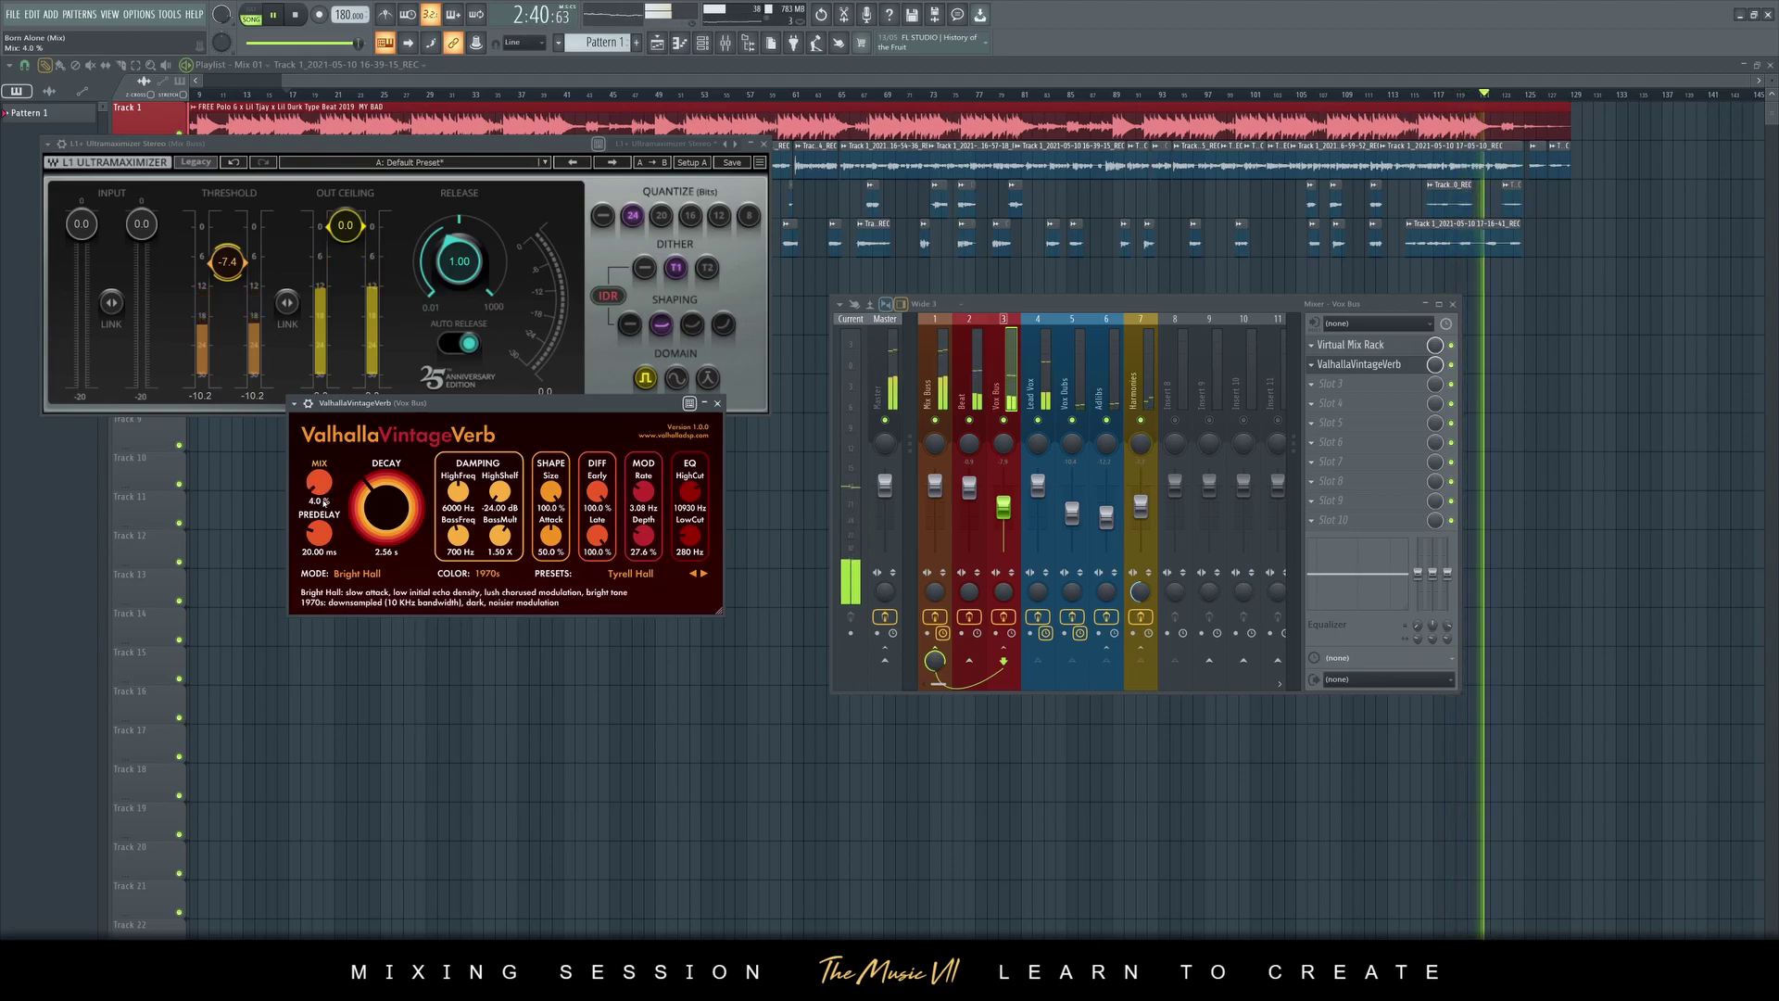
pyautogui.click(717, 403)
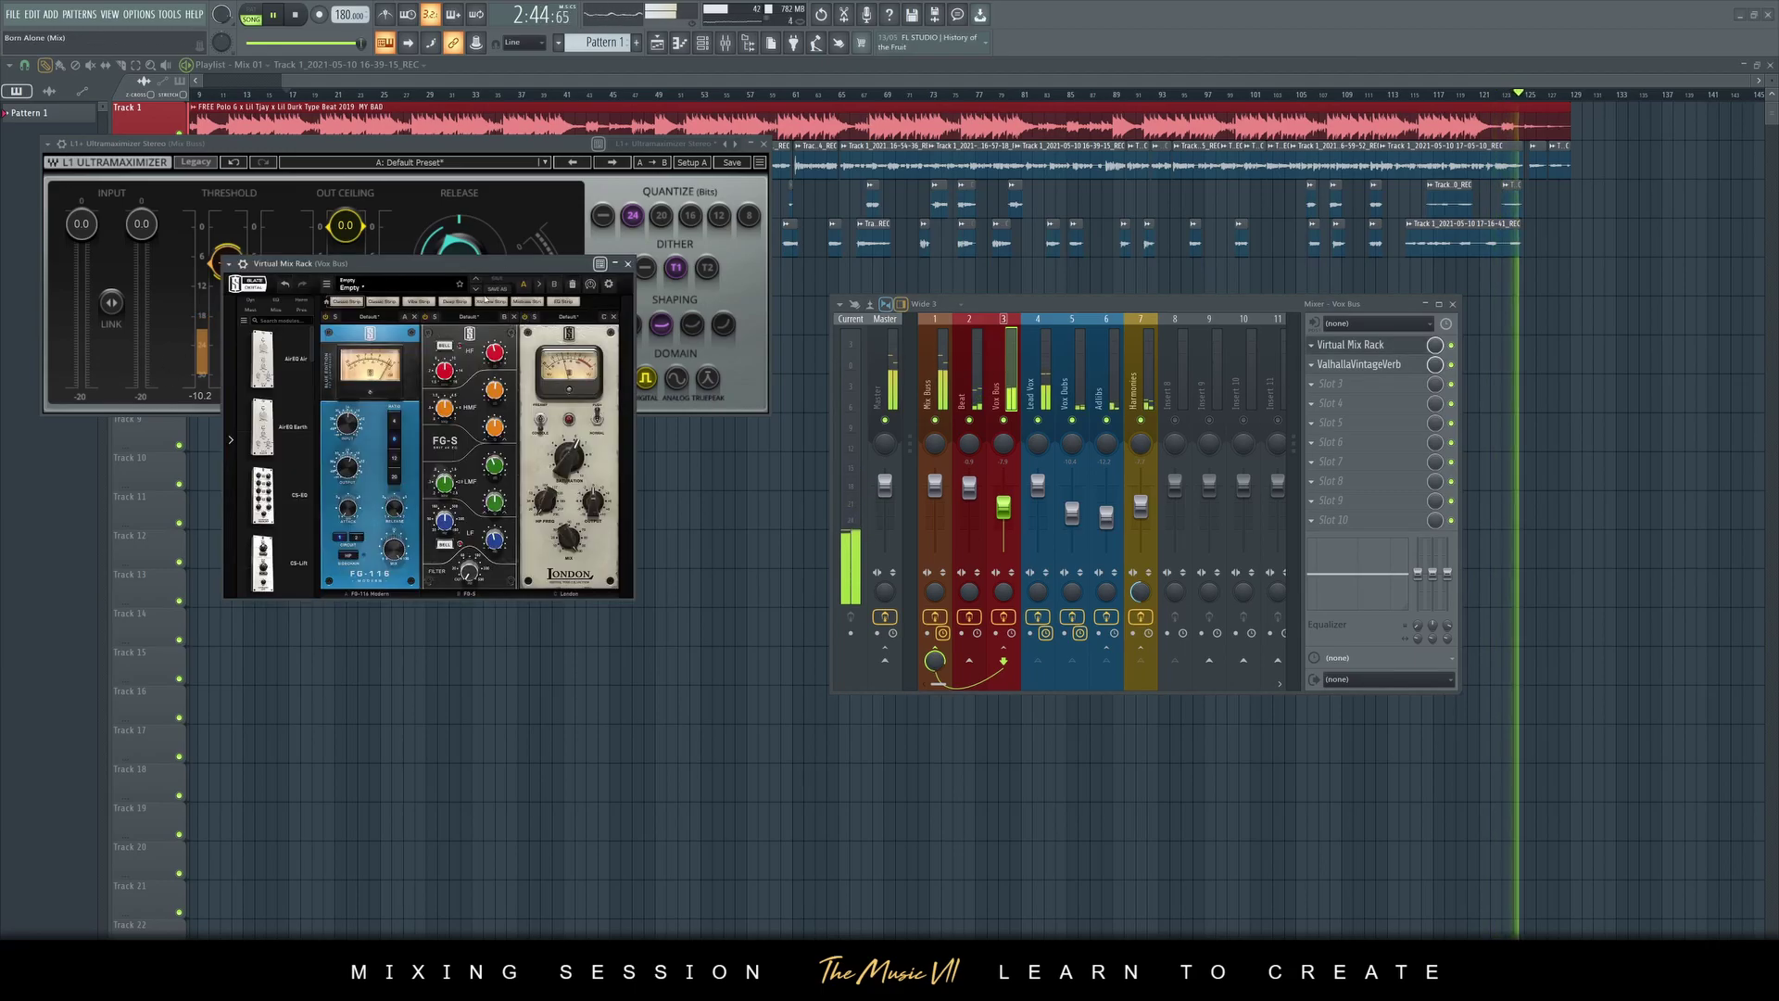
# Set the Vox Bus FG-S low-frequency gain to about -4.24 dB while replaying the song from the start, and close all plugin windows
pyautogui.moveTo(491, 548); pyautogui.dragTo(491, 579)
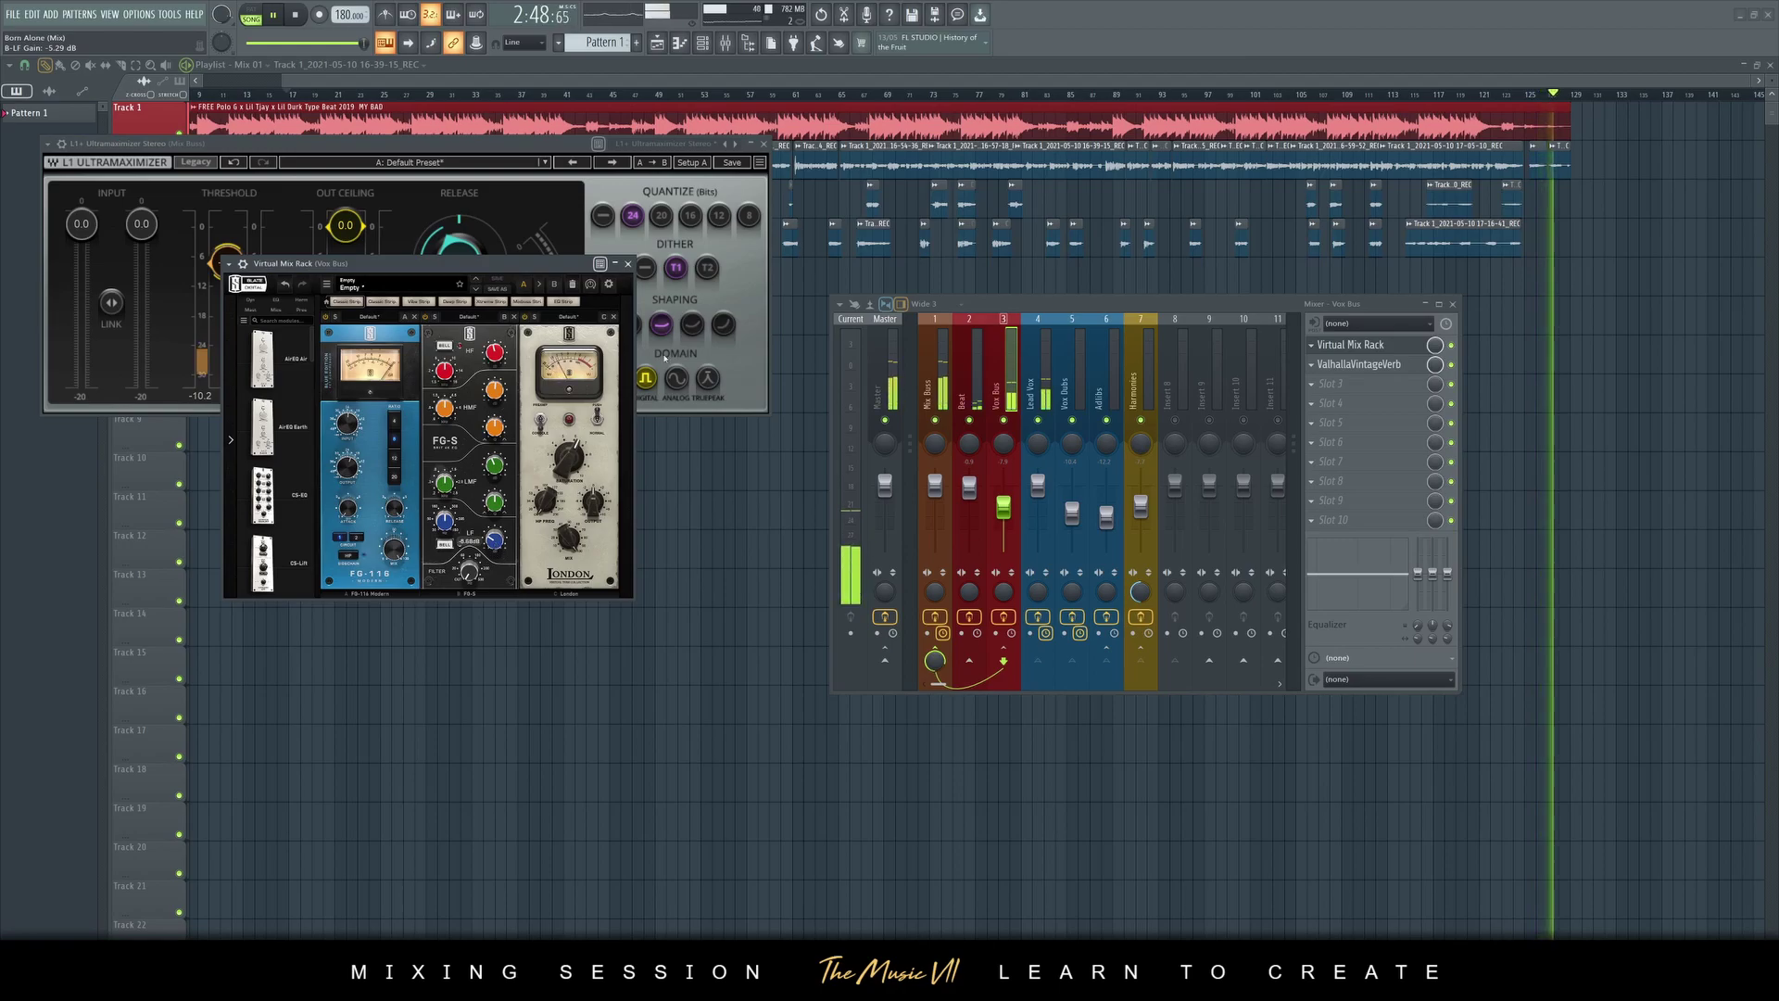
pyautogui.click(293, 17)
pyautogui.click(275, 17)
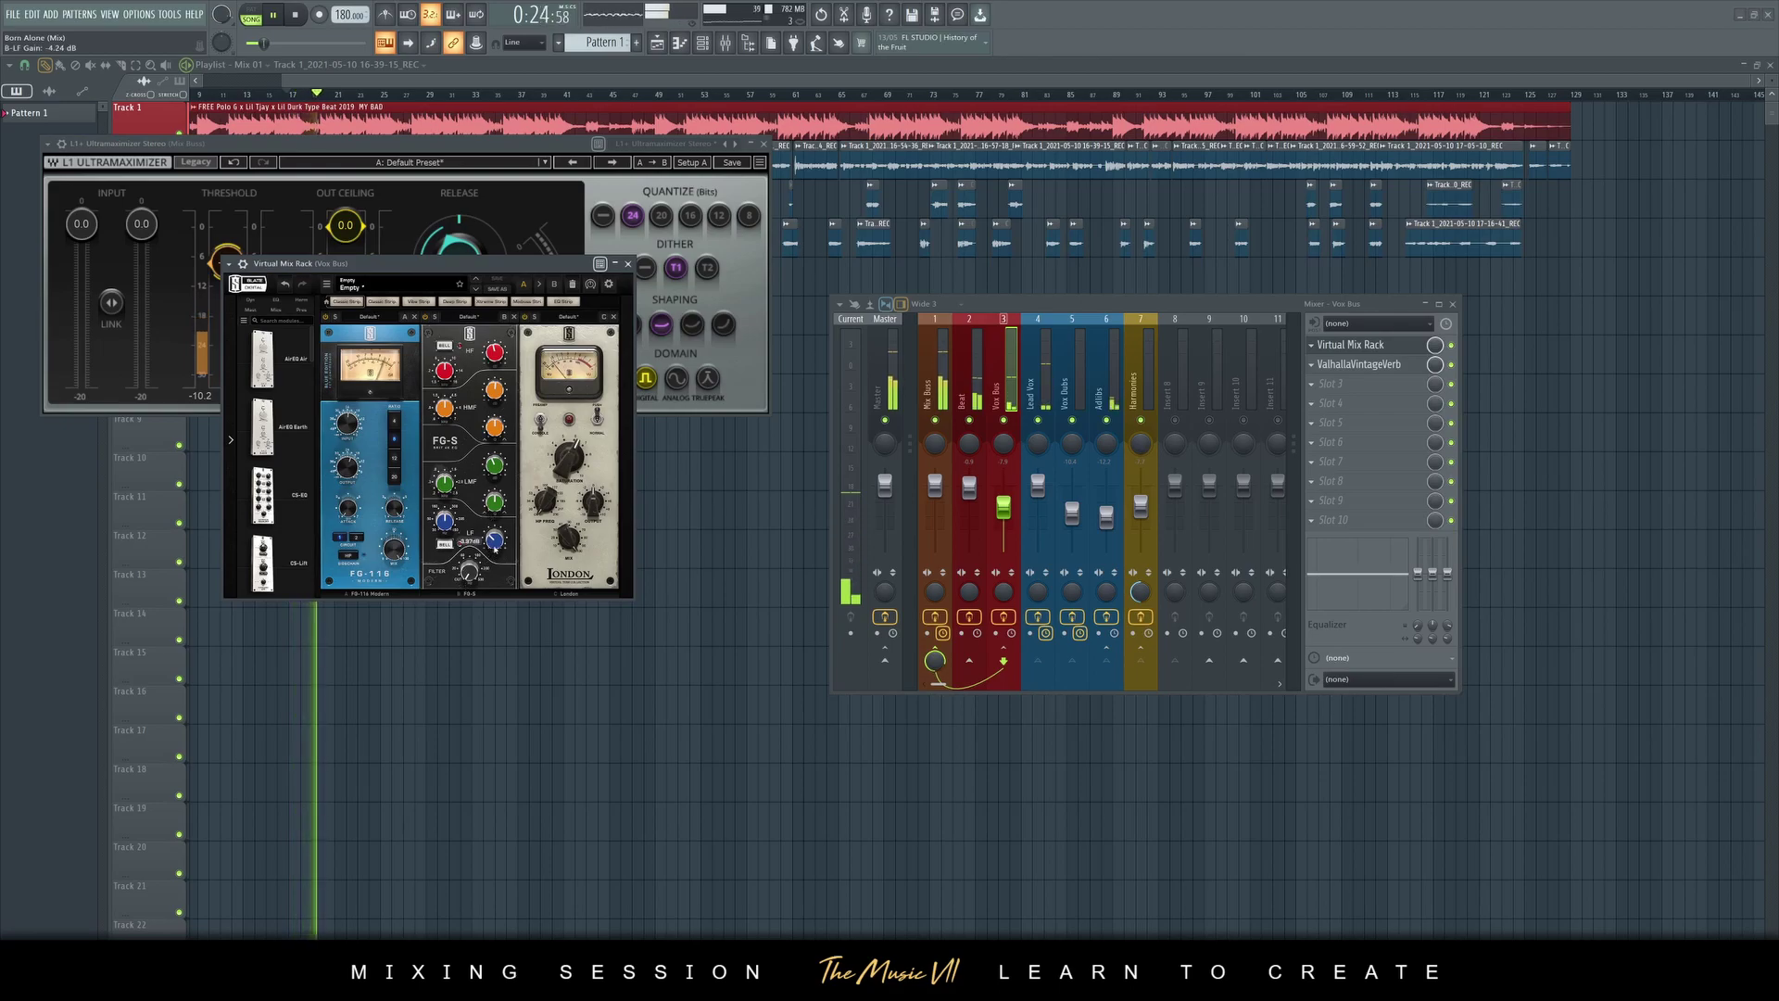
pyautogui.click(628, 264)
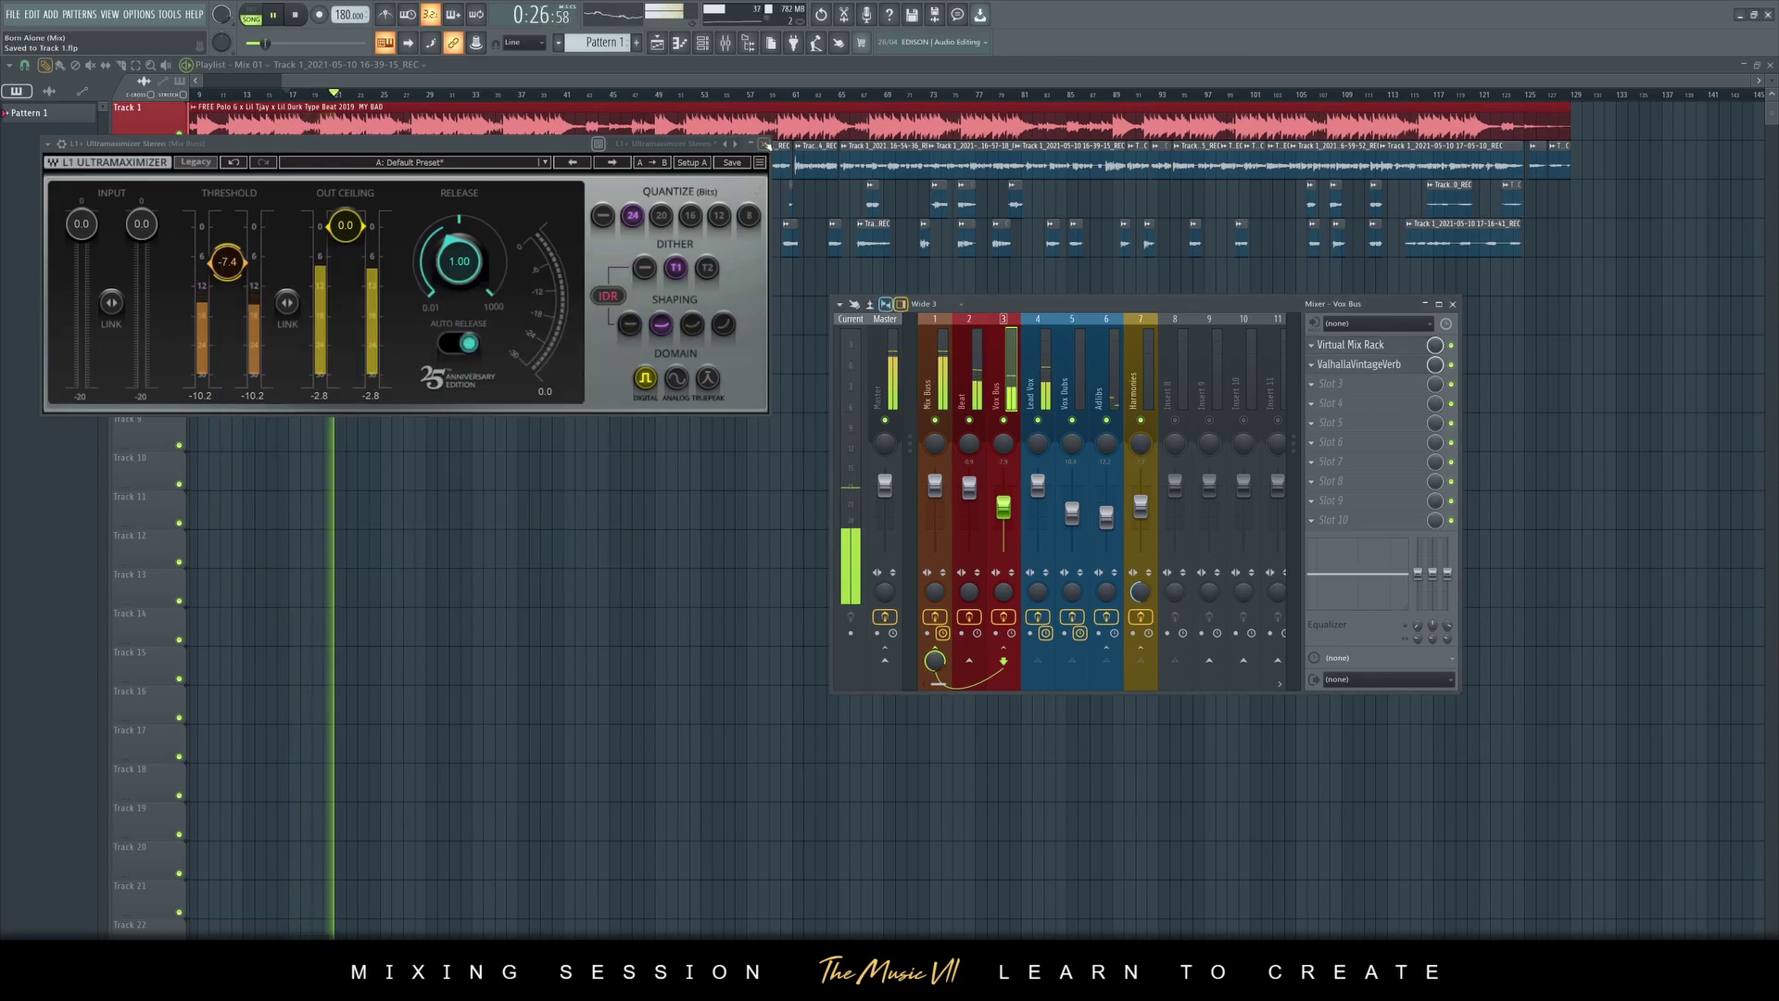
pyautogui.click(764, 144)
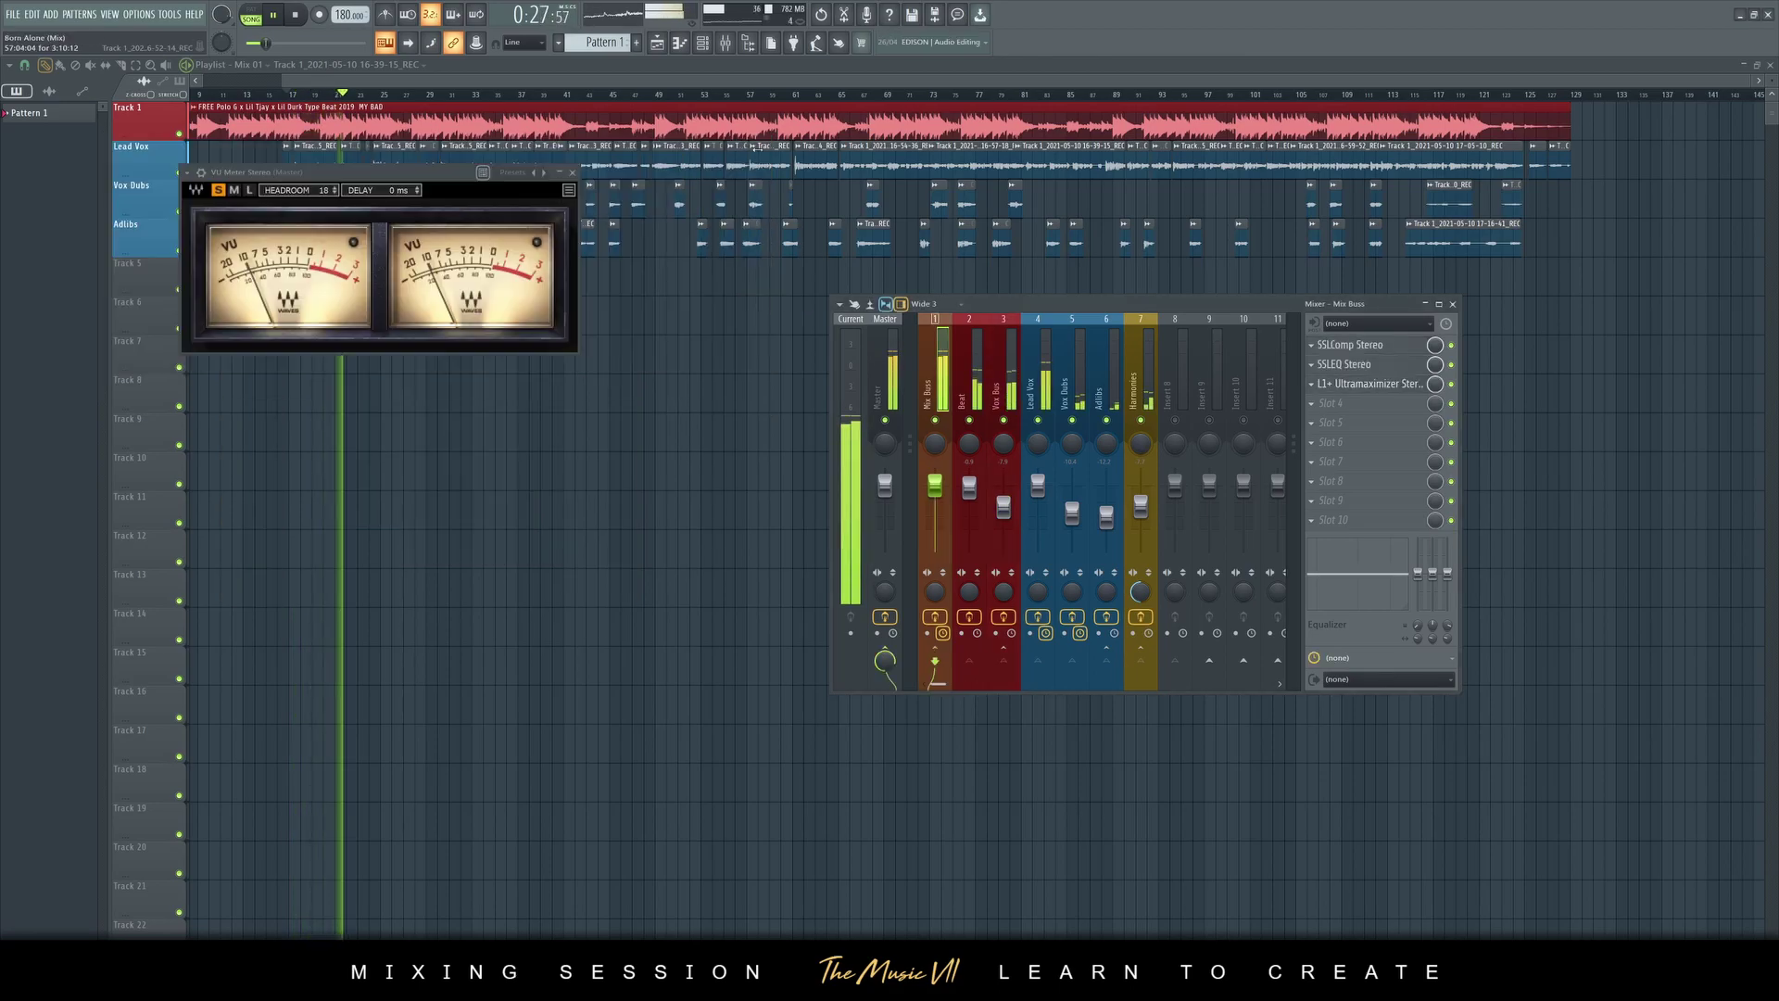
pyautogui.click(572, 173)
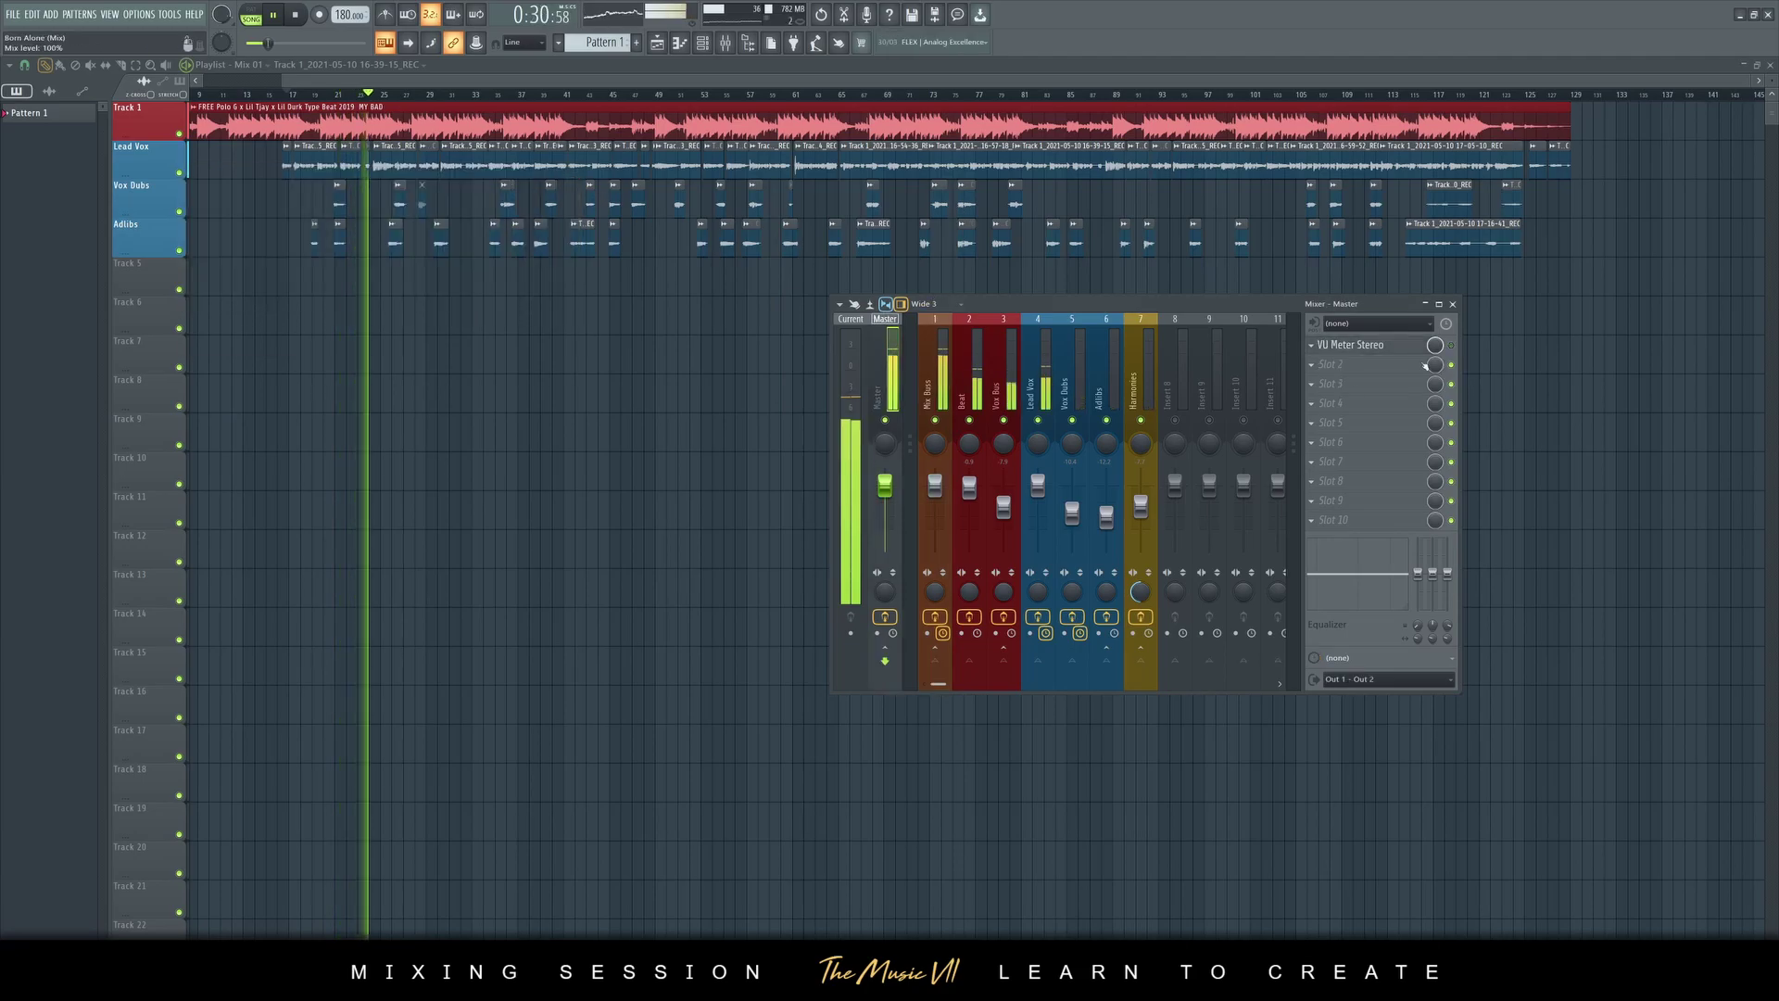
# Lower the threshold of the Mix Buss L1+ Ultramaximizer to -12.2, close the limiter, and save the project
pyautogui.click(931, 380)
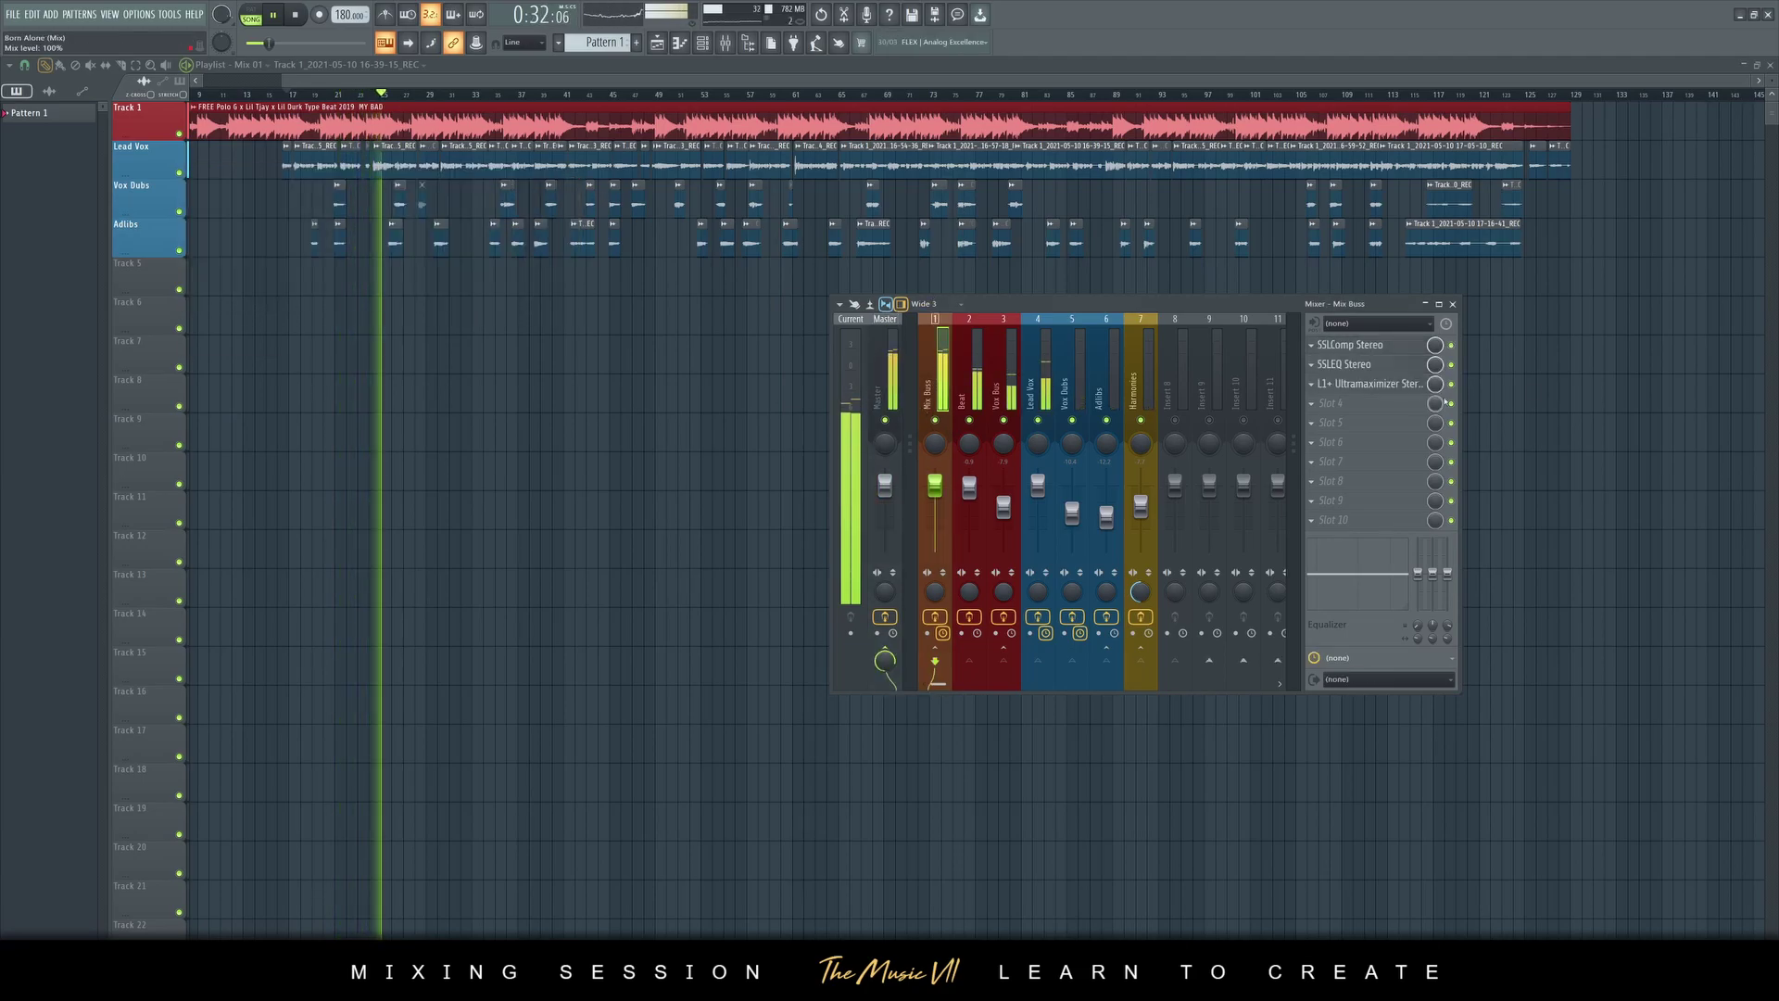
pyautogui.click(1370, 383)
pyautogui.moveTo(227, 262); pyautogui.dragTo(227, 267)
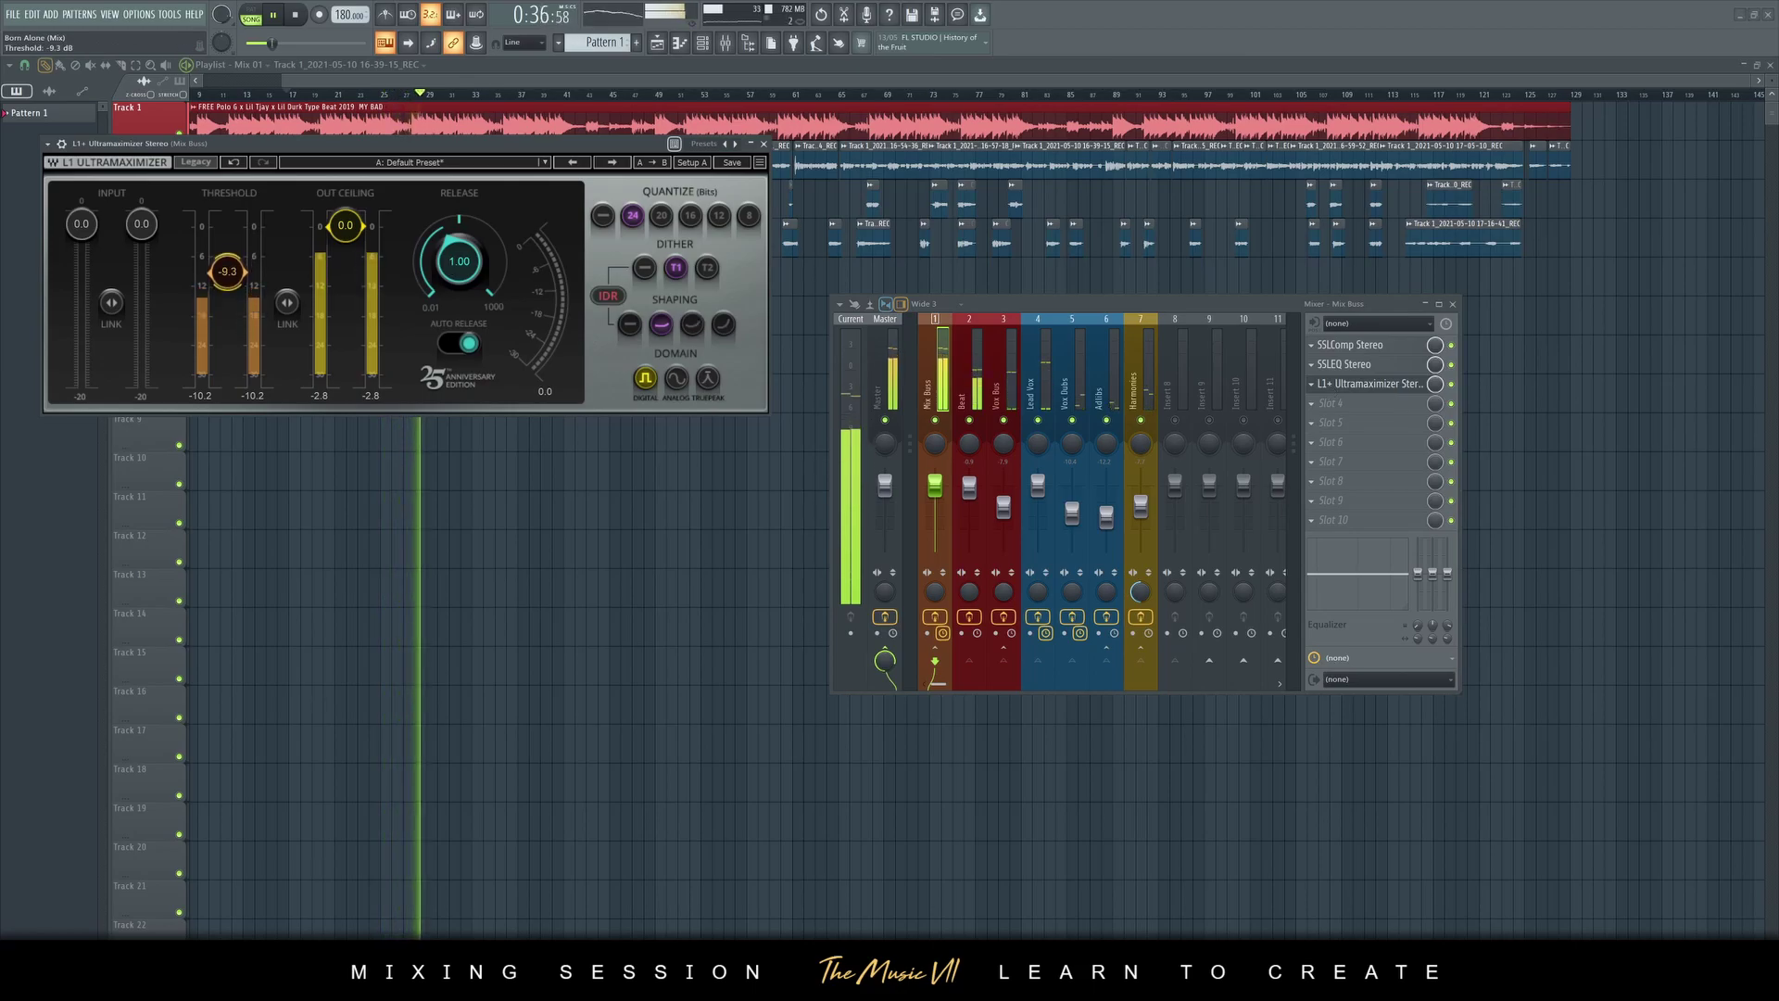
pyautogui.click(892, 364)
pyautogui.hotkey('ctrl', 's')
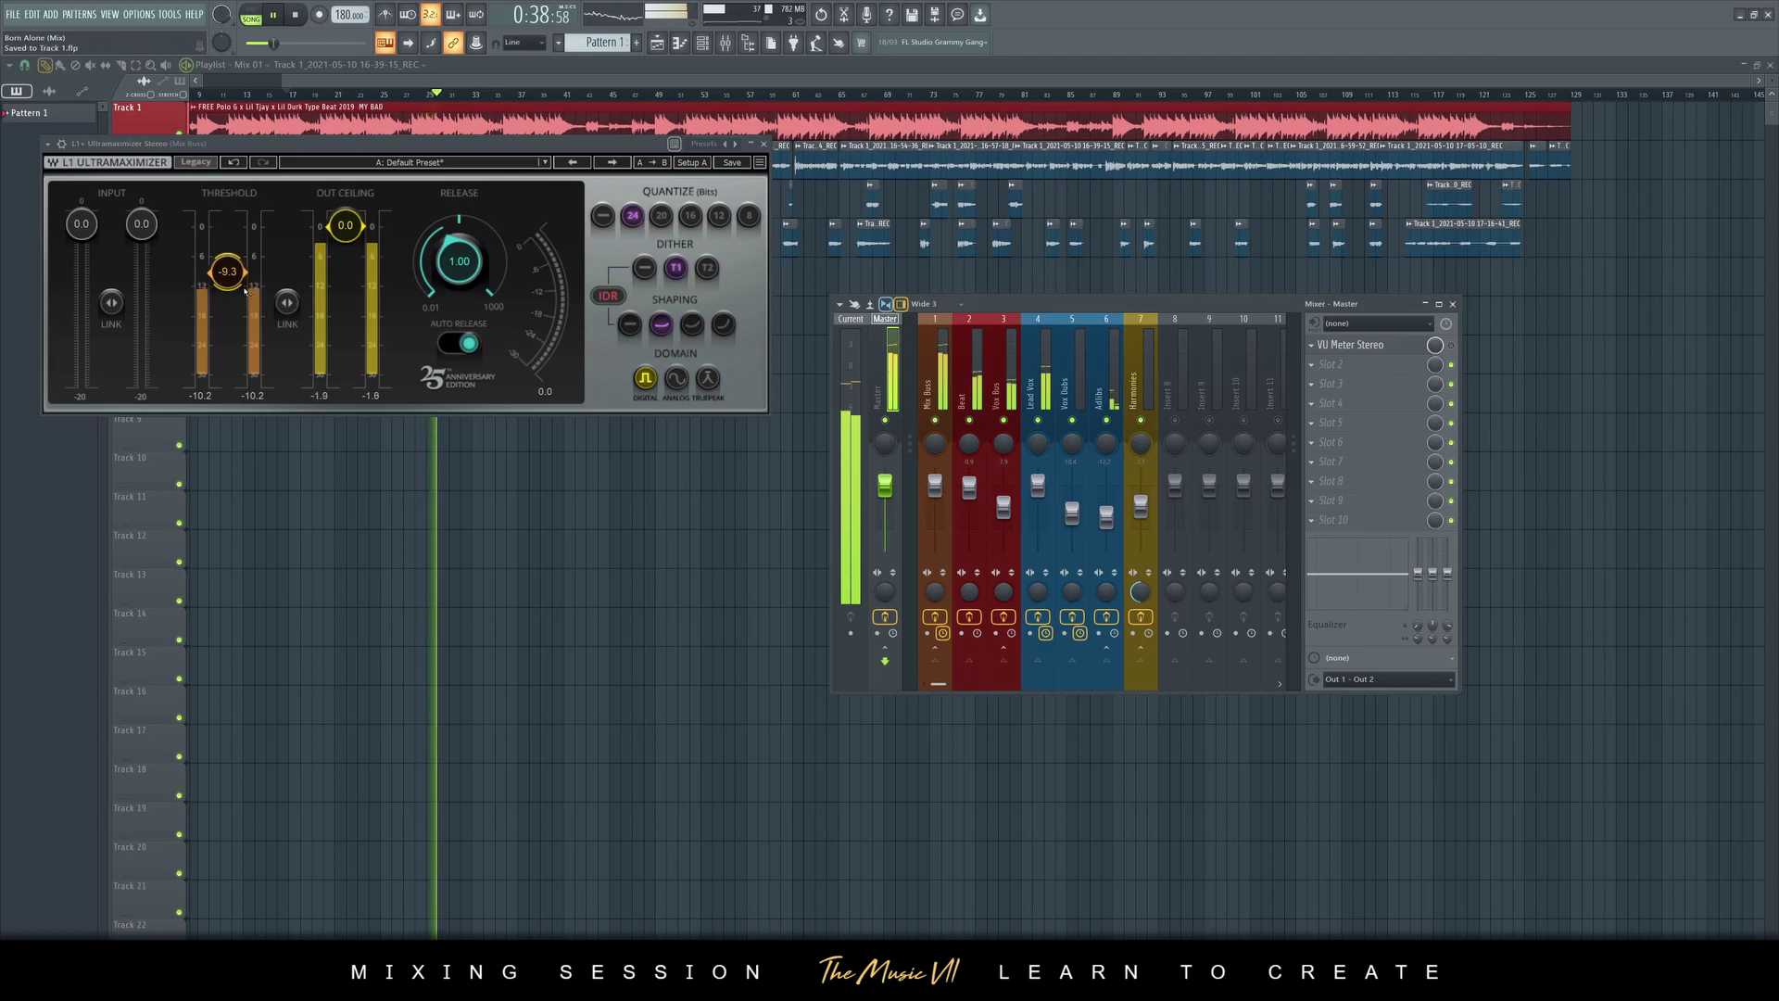
pyautogui.moveTo(227, 272); pyautogui.dragTo(227, 285)
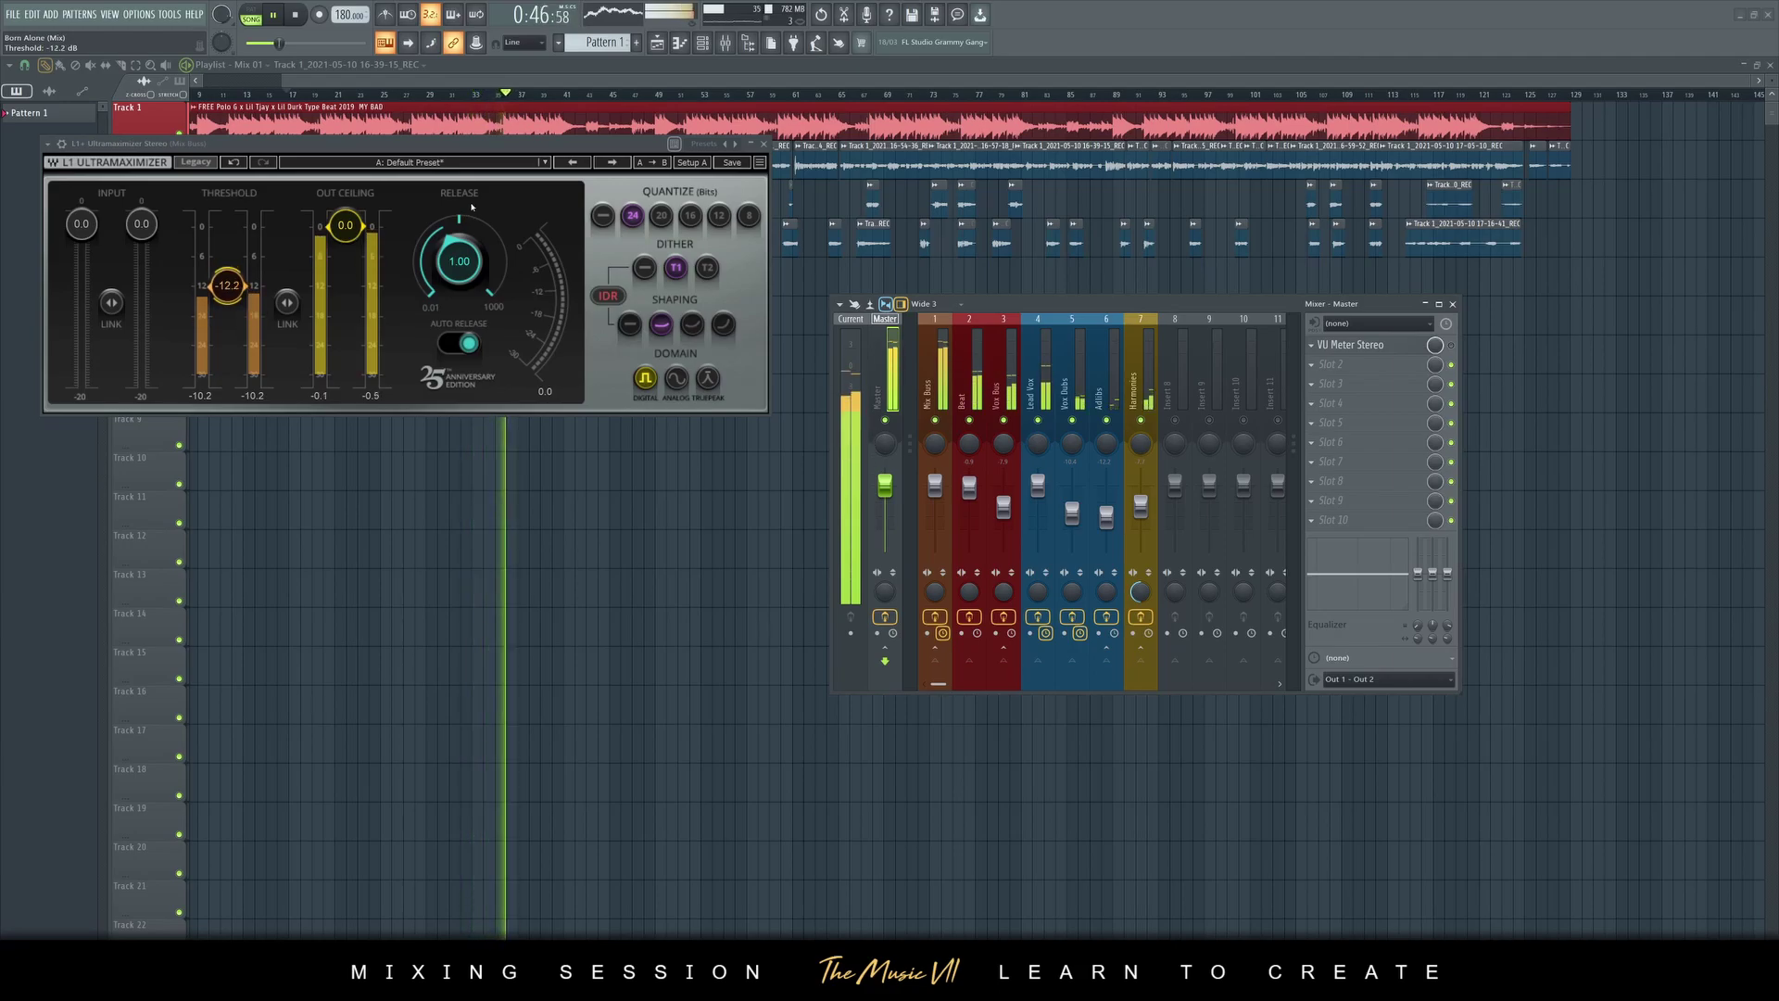
pyautogui.click(765, 146)
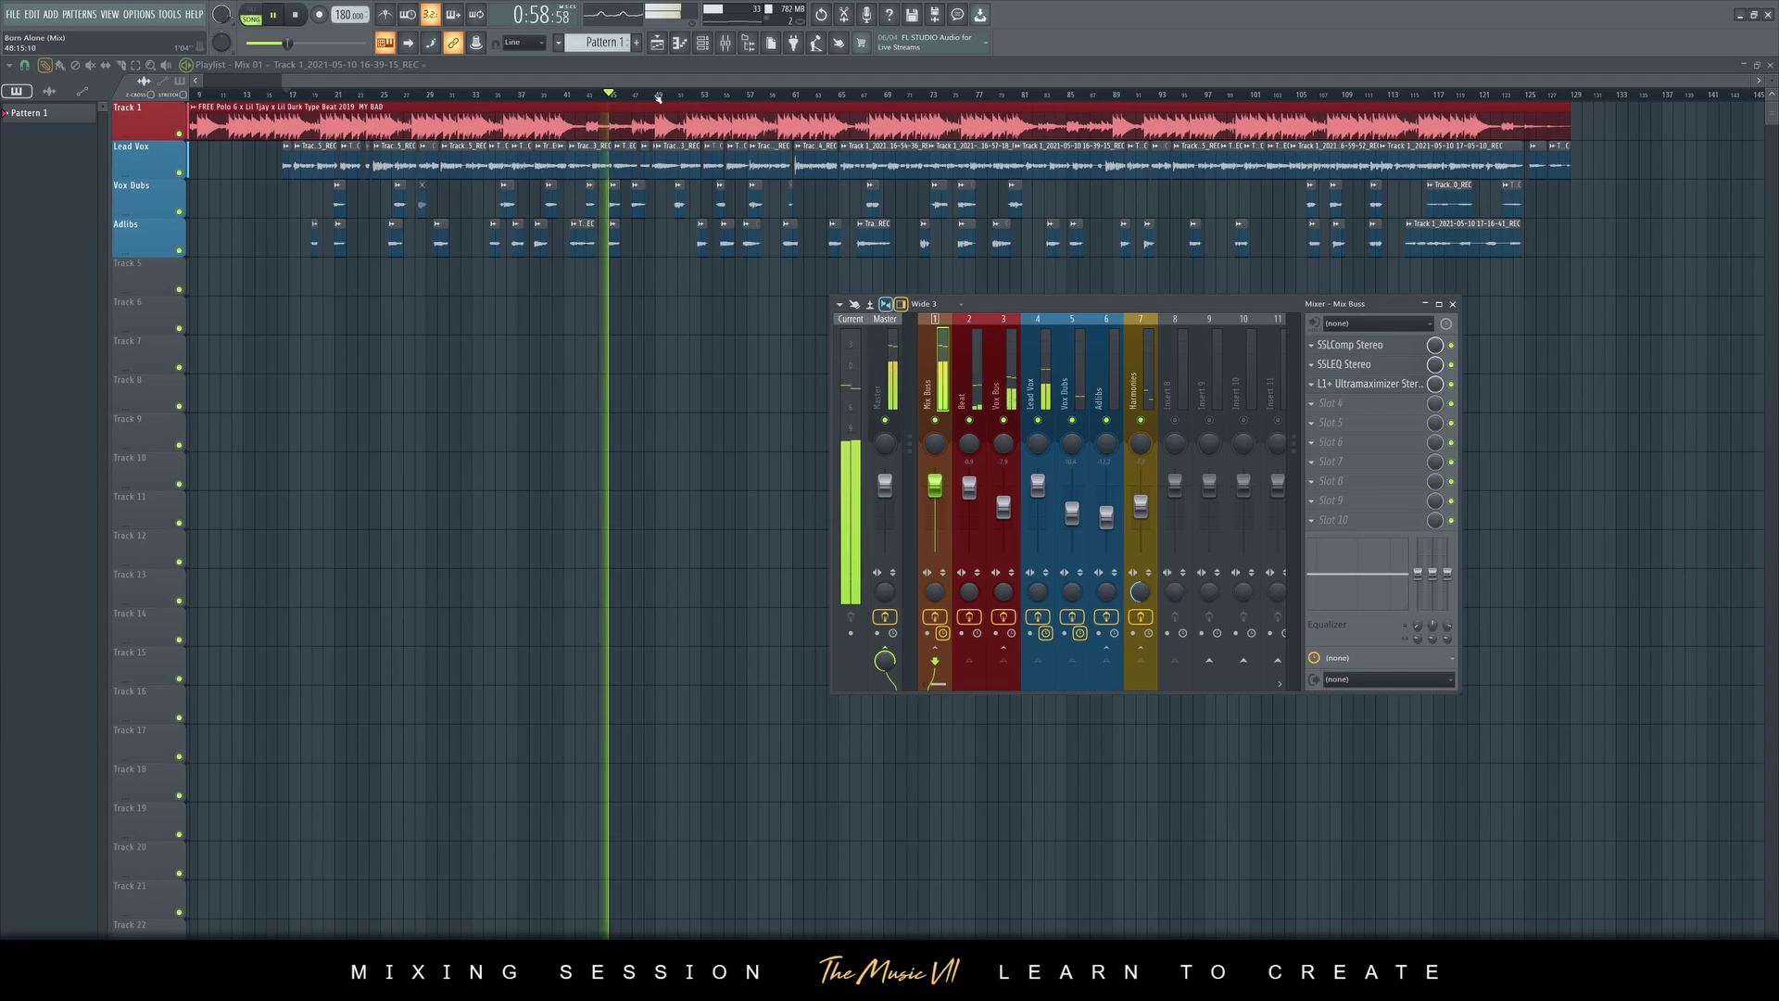
pyautogui.hotkey('ctrl', 's')
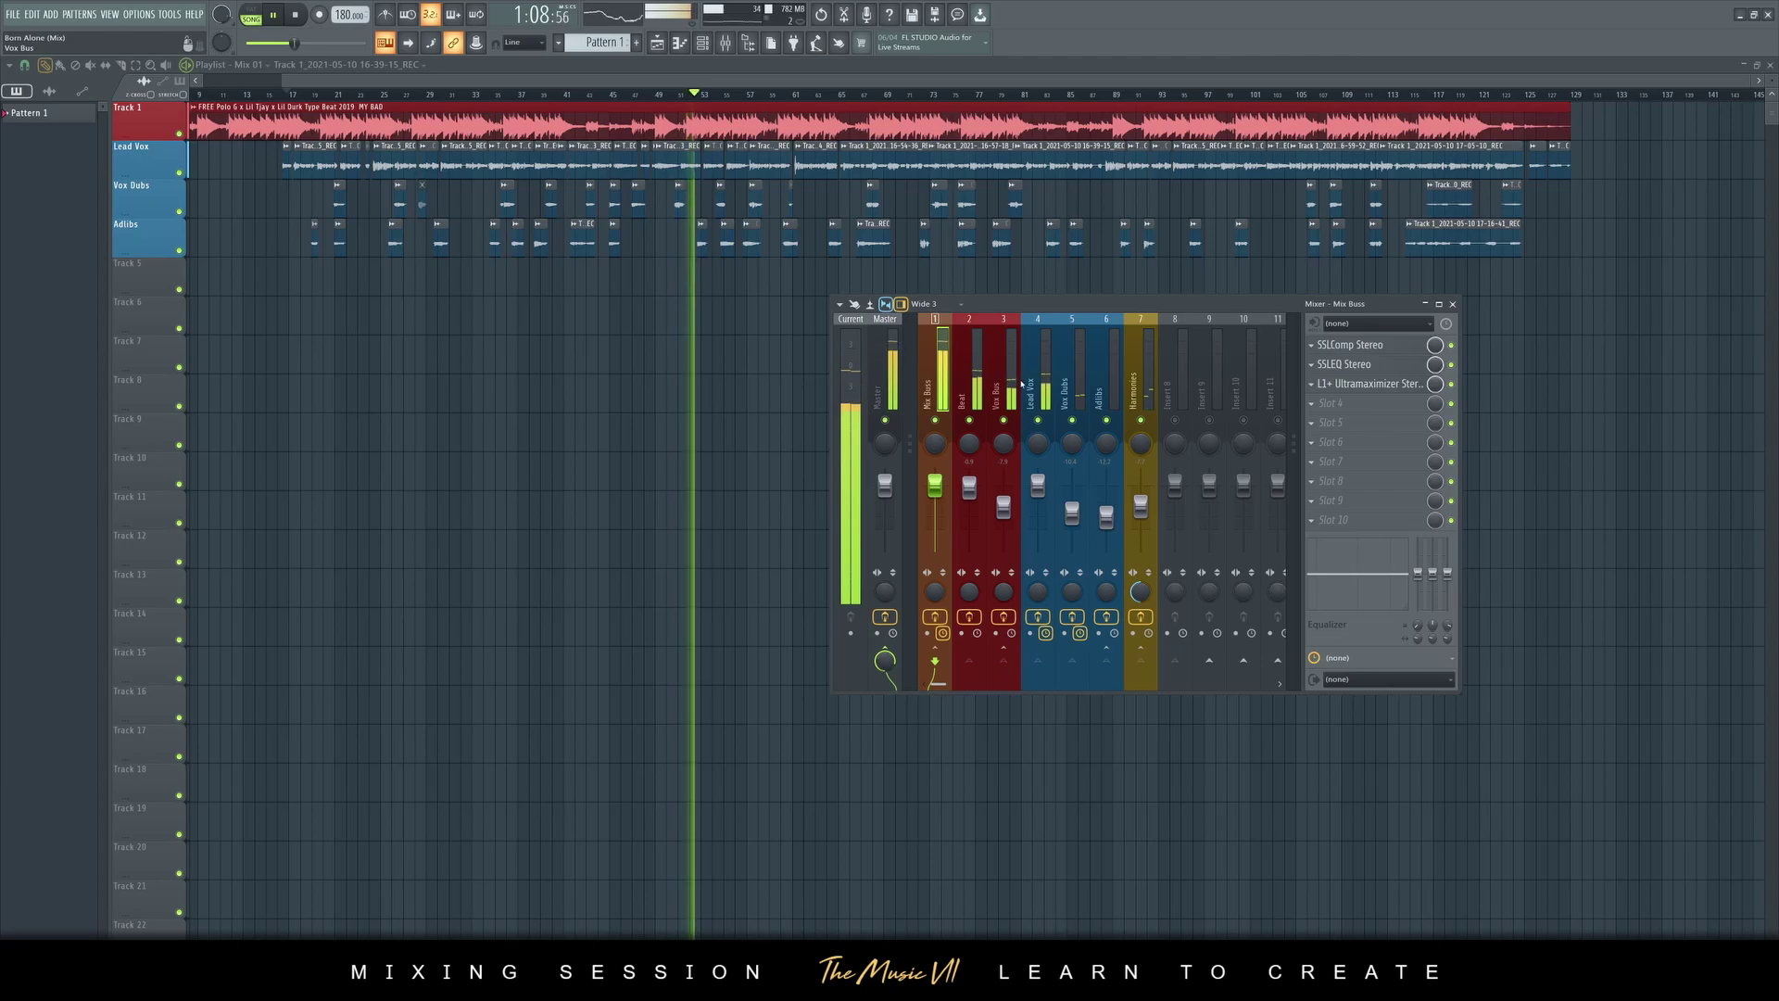
# Raise the Adlibs track's fader slightly above -5.0 dB, save the project, and return to the Master track
pyautogui.click(1075, 390)
pyautogui.click(1112, 396)
pyautogui.moveTo(1106, 525); pyautogui.dragTo(1115, 512)
pyautogui.scroll(4, 1112, 511)
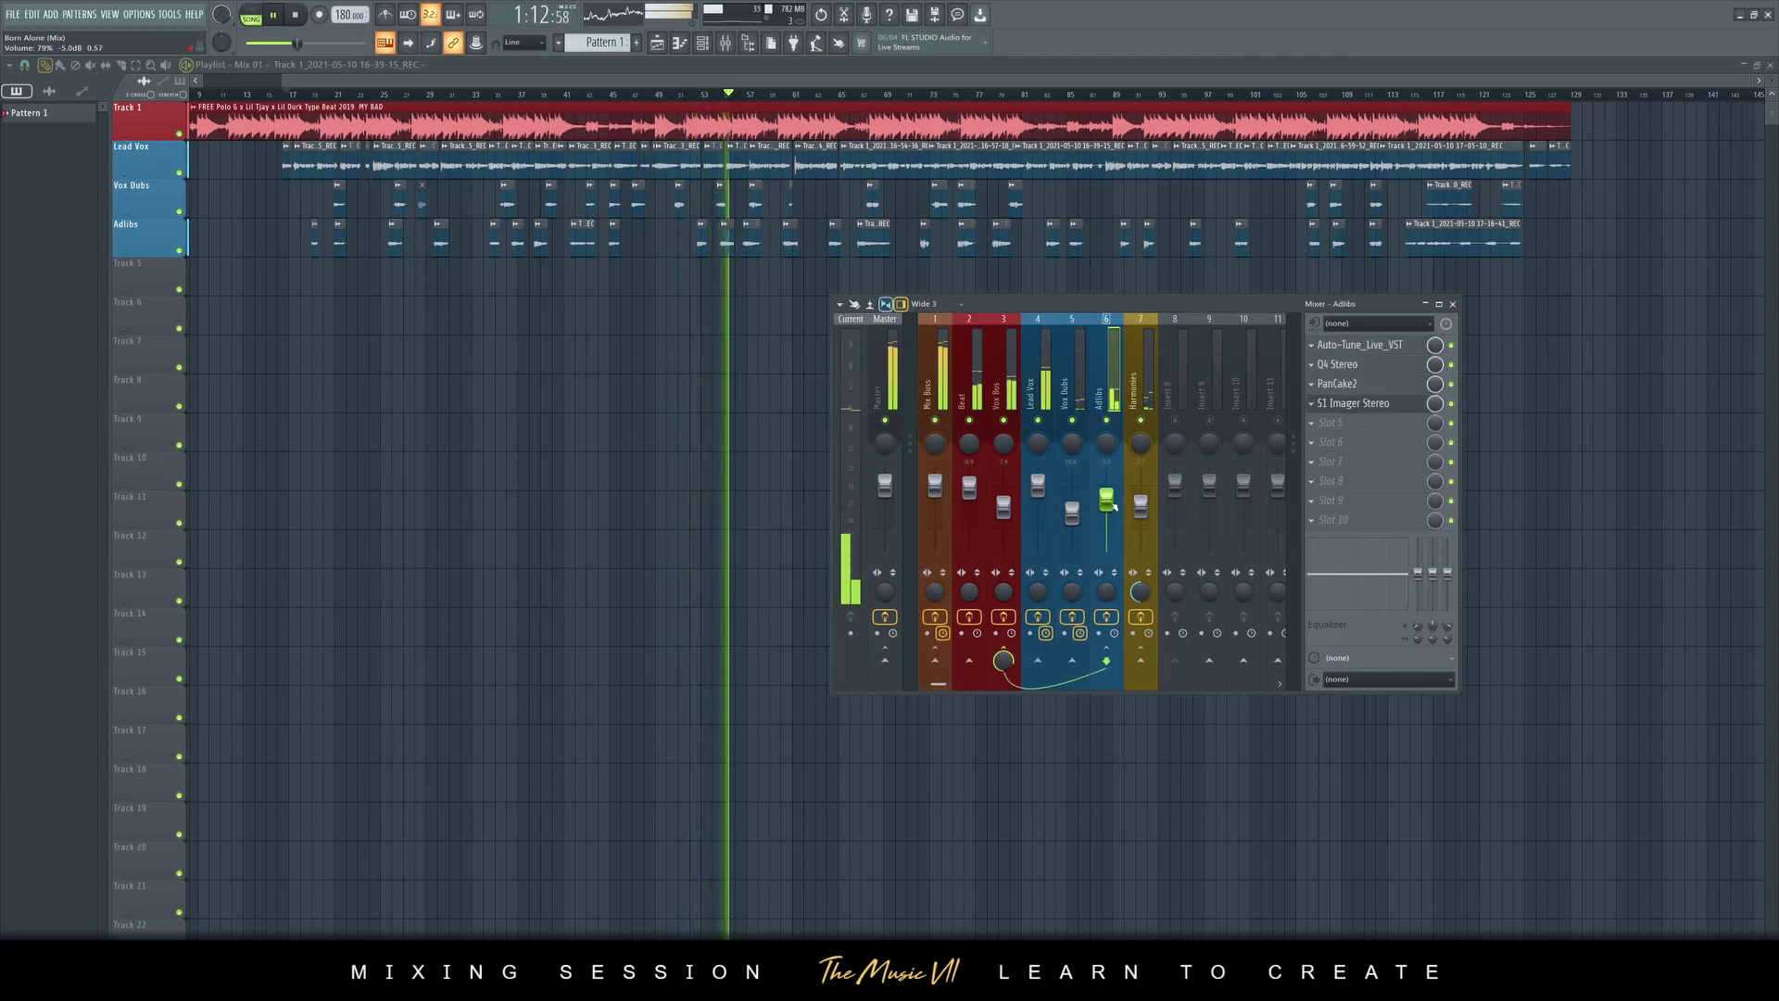
pyautogui.scroll(2, 1109, 510)
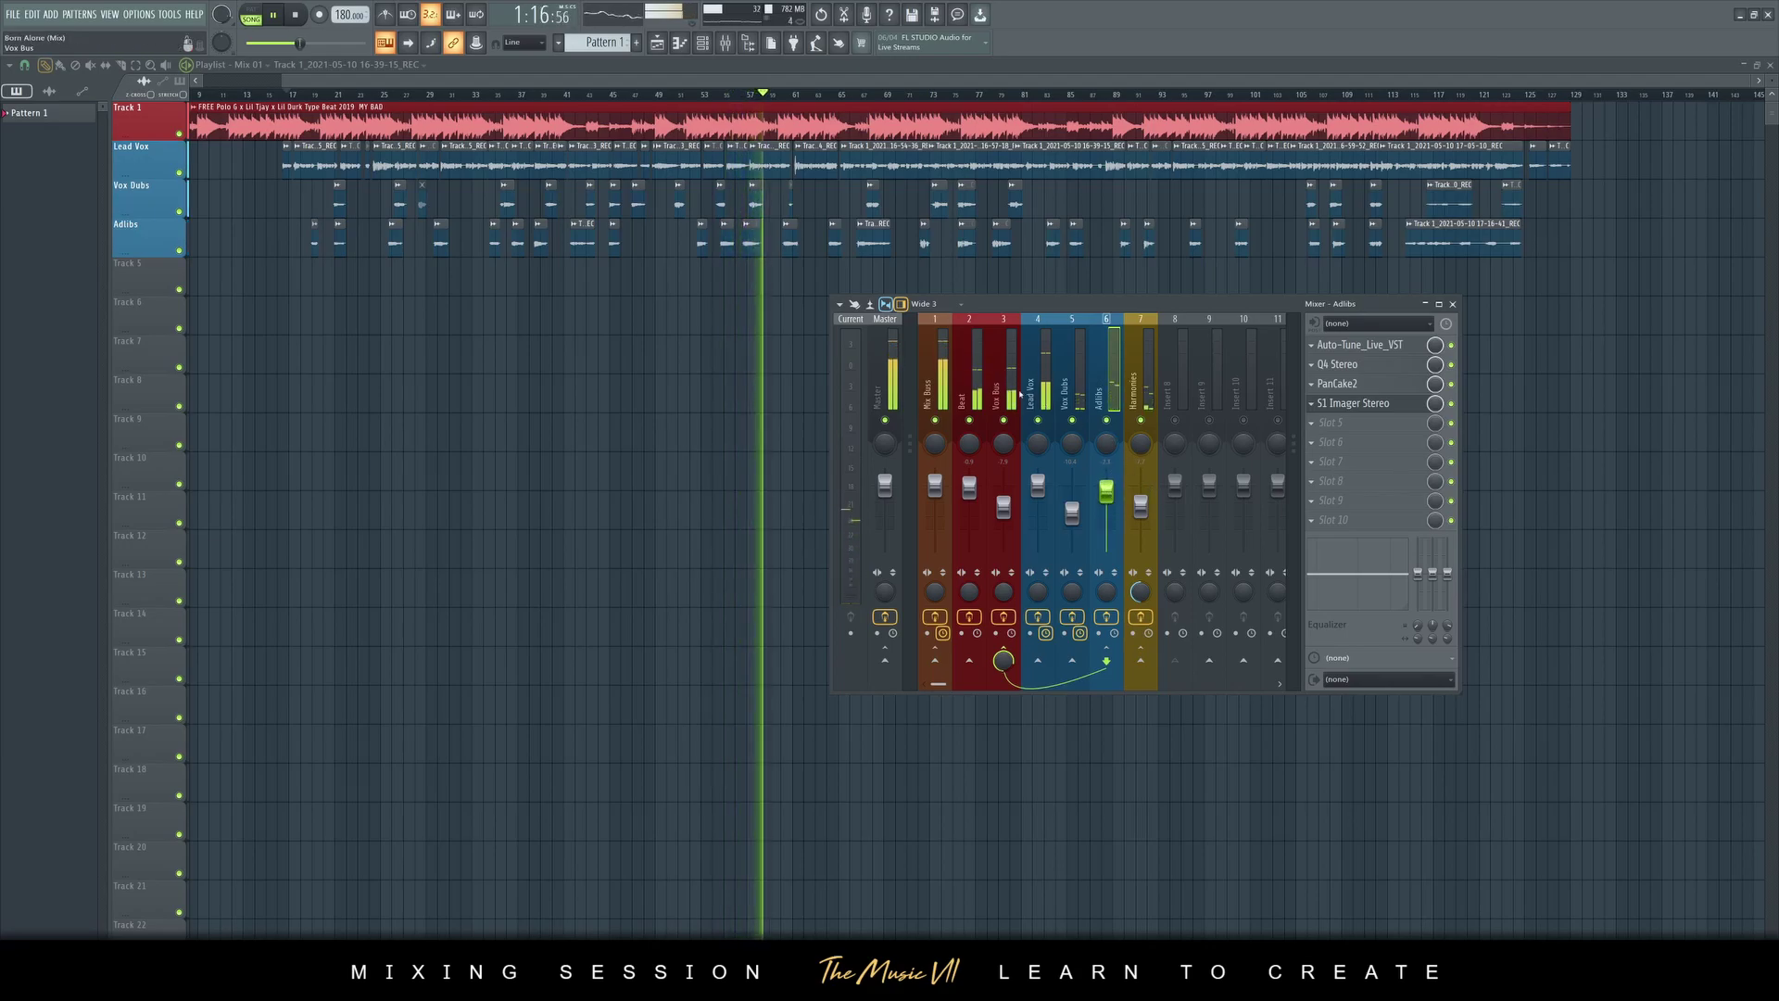
pyautogui.click(888, 370)
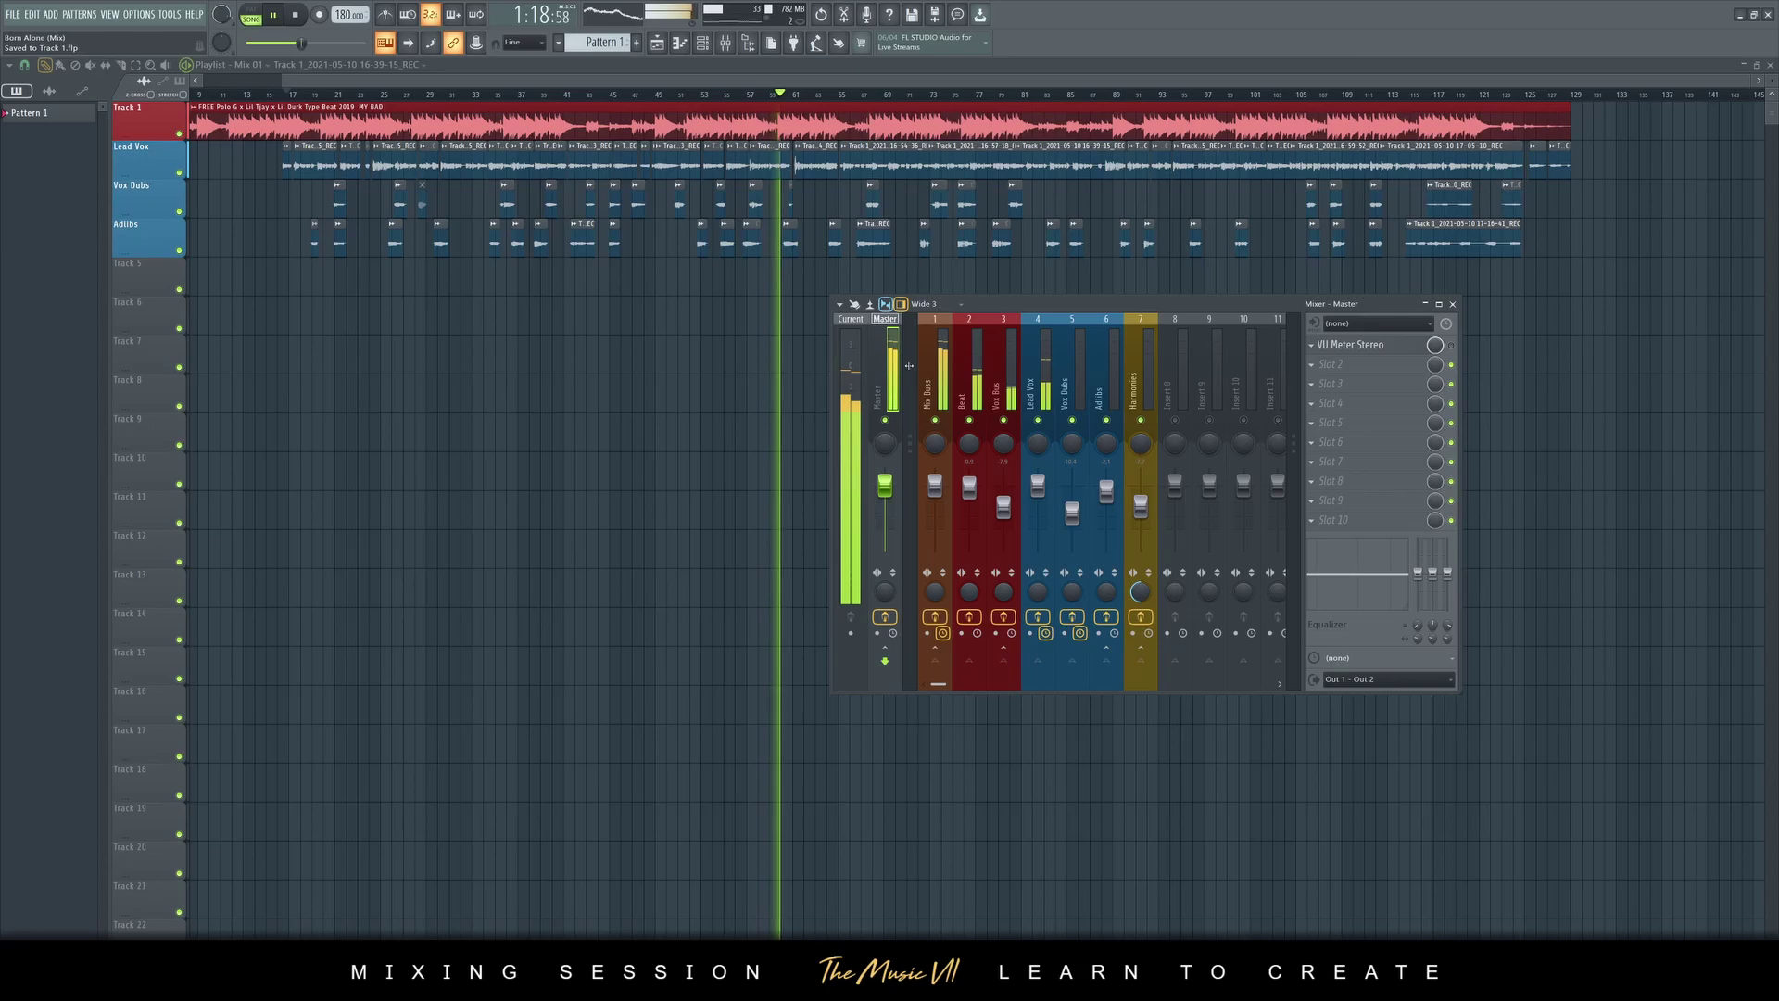
# Check the Vox Dubs reverb and move RCompressor ahead of ValhallaVintageVerb in that track's effect chain
pyautogui.moveTo(1027, 306); pyautogui.dragTo(1169, 307)
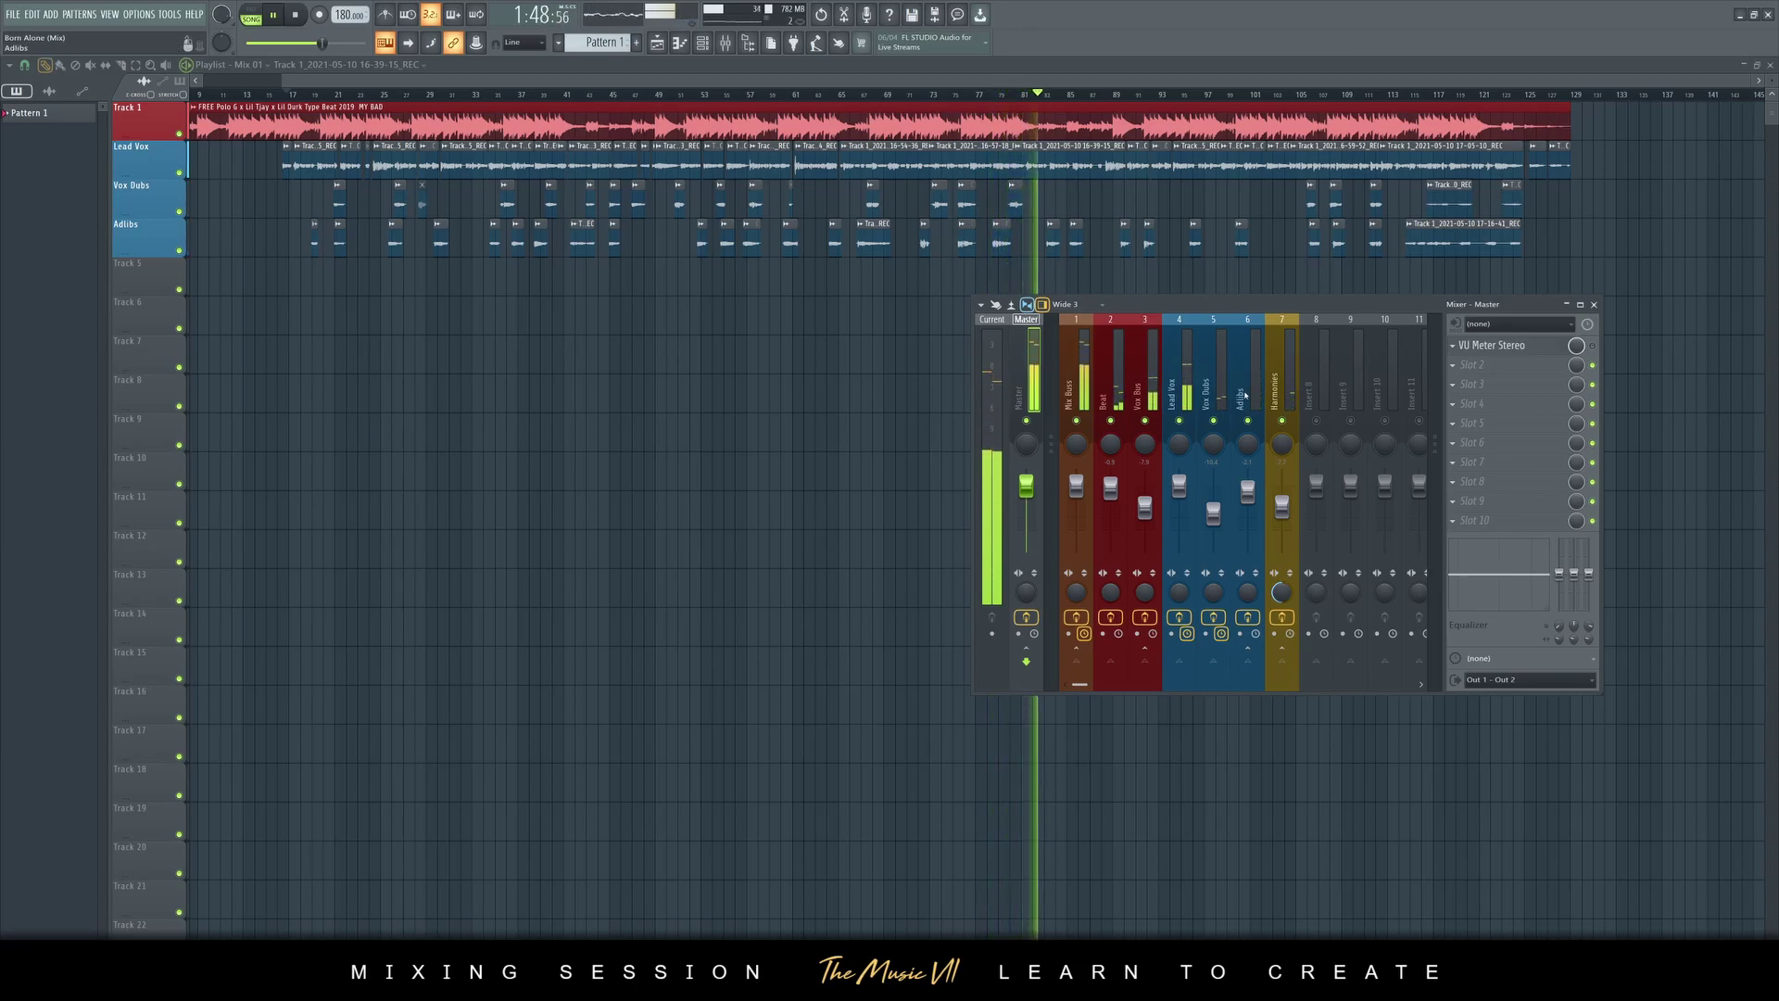
pyautogui.click(1210, 389)
pyautogui.click(1544, 387)
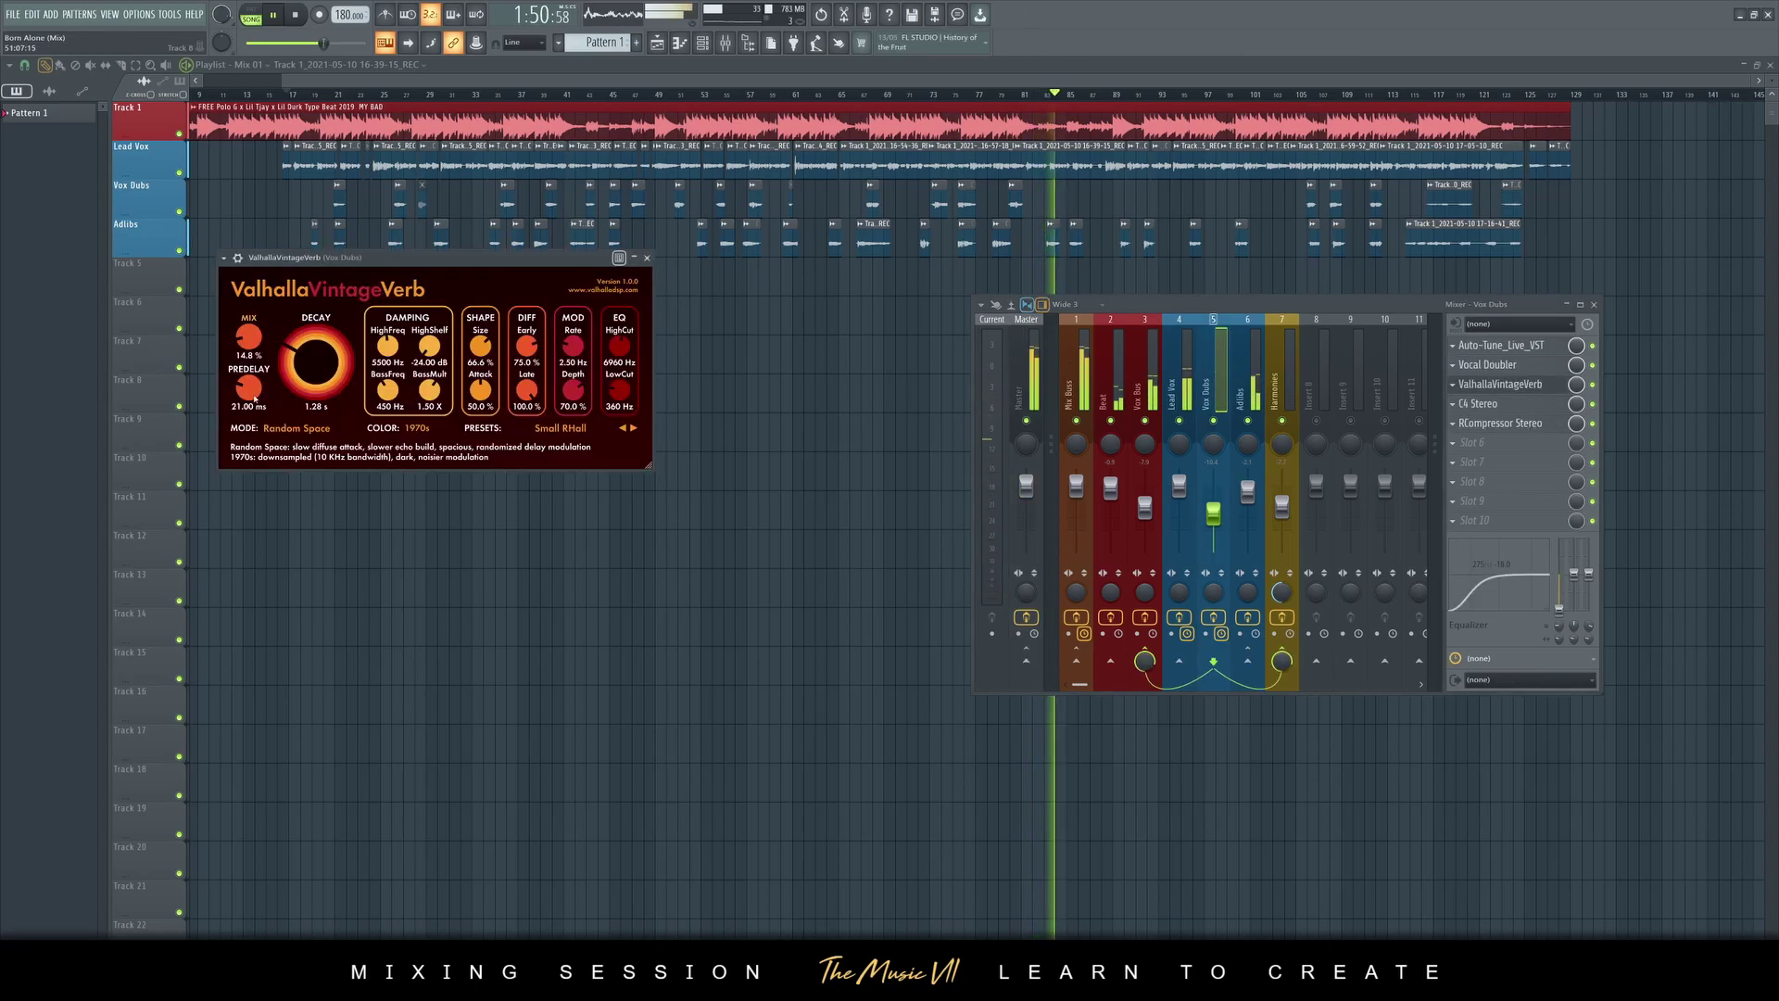
pyautogui.click(645, 257)
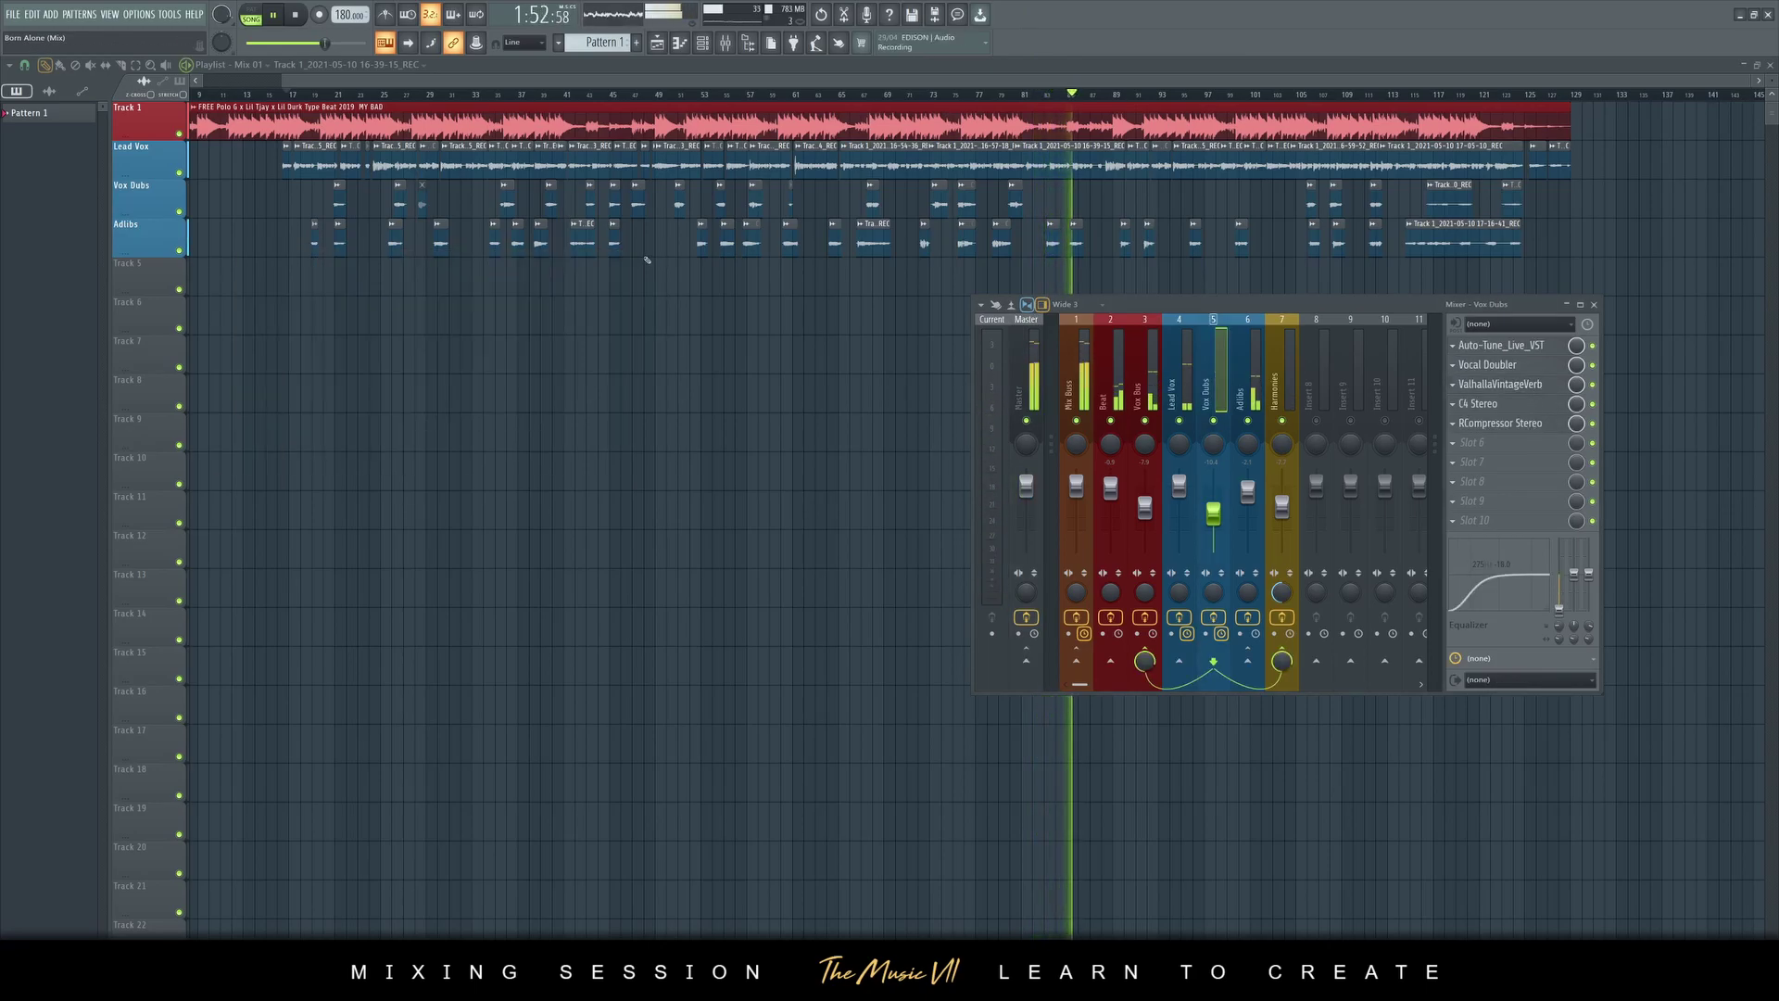
pyautogui.moveTo(1534, 424); pyautogui.dragTo(1532, 366)
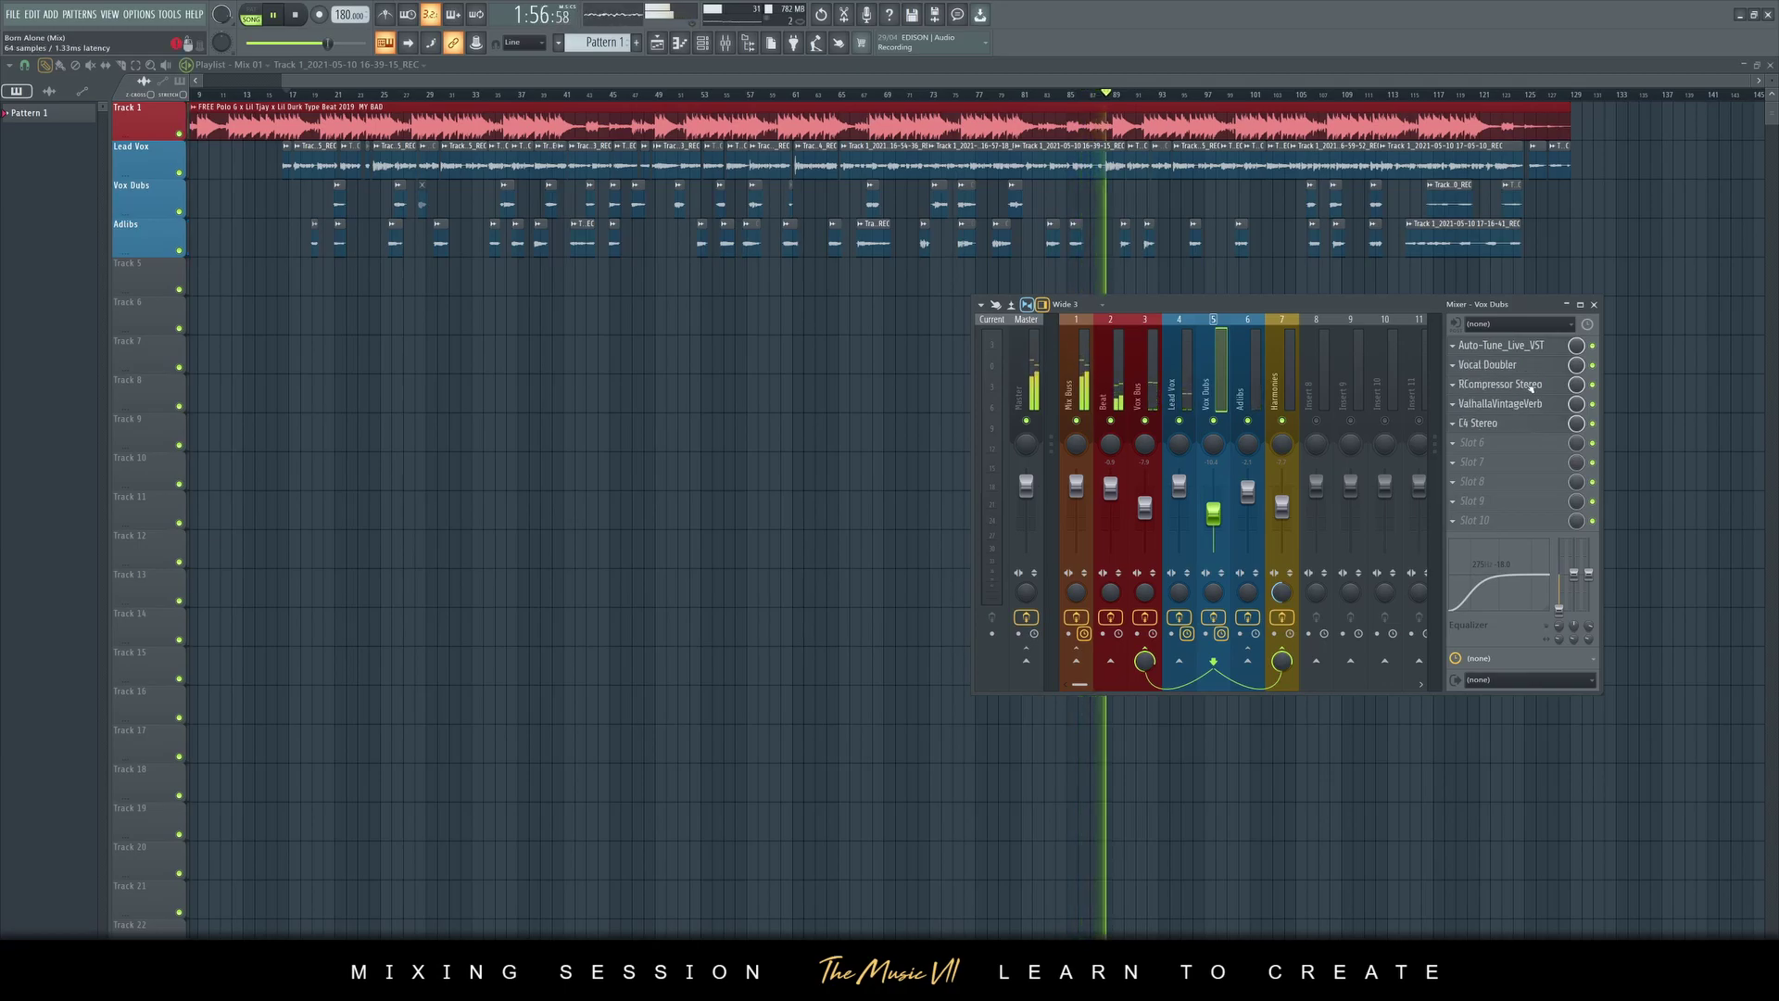
# Fine-tune the Vox Dubs RCompressor's settings slightly and close the compressor
pyautogui.click(1519, 384)
pyautogui.moveTo(740, 486); pyautogui.dragTo(740, 491)
pyautogui.moveTo(738, 618); pyautogui.dragTo(722, 618)
pyautogui.click(895, 304)
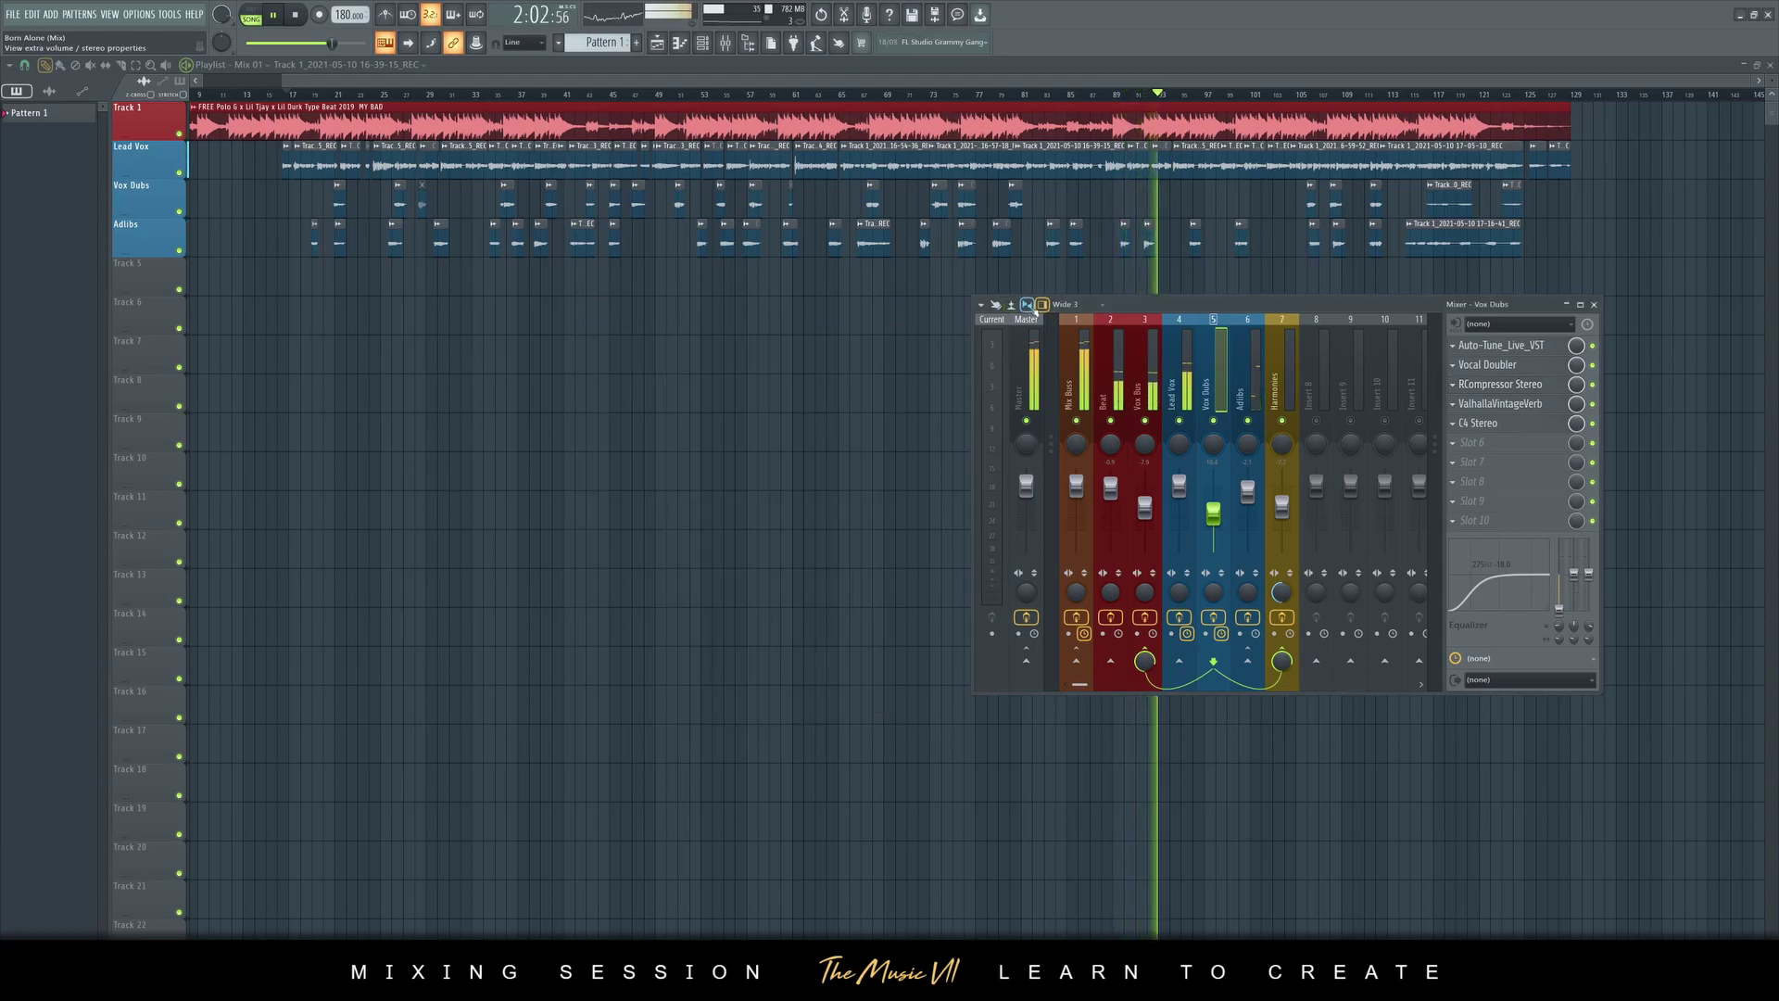
pyautogui.moveTo(1132, 305); pyautogui.dragTo(1165, 331)
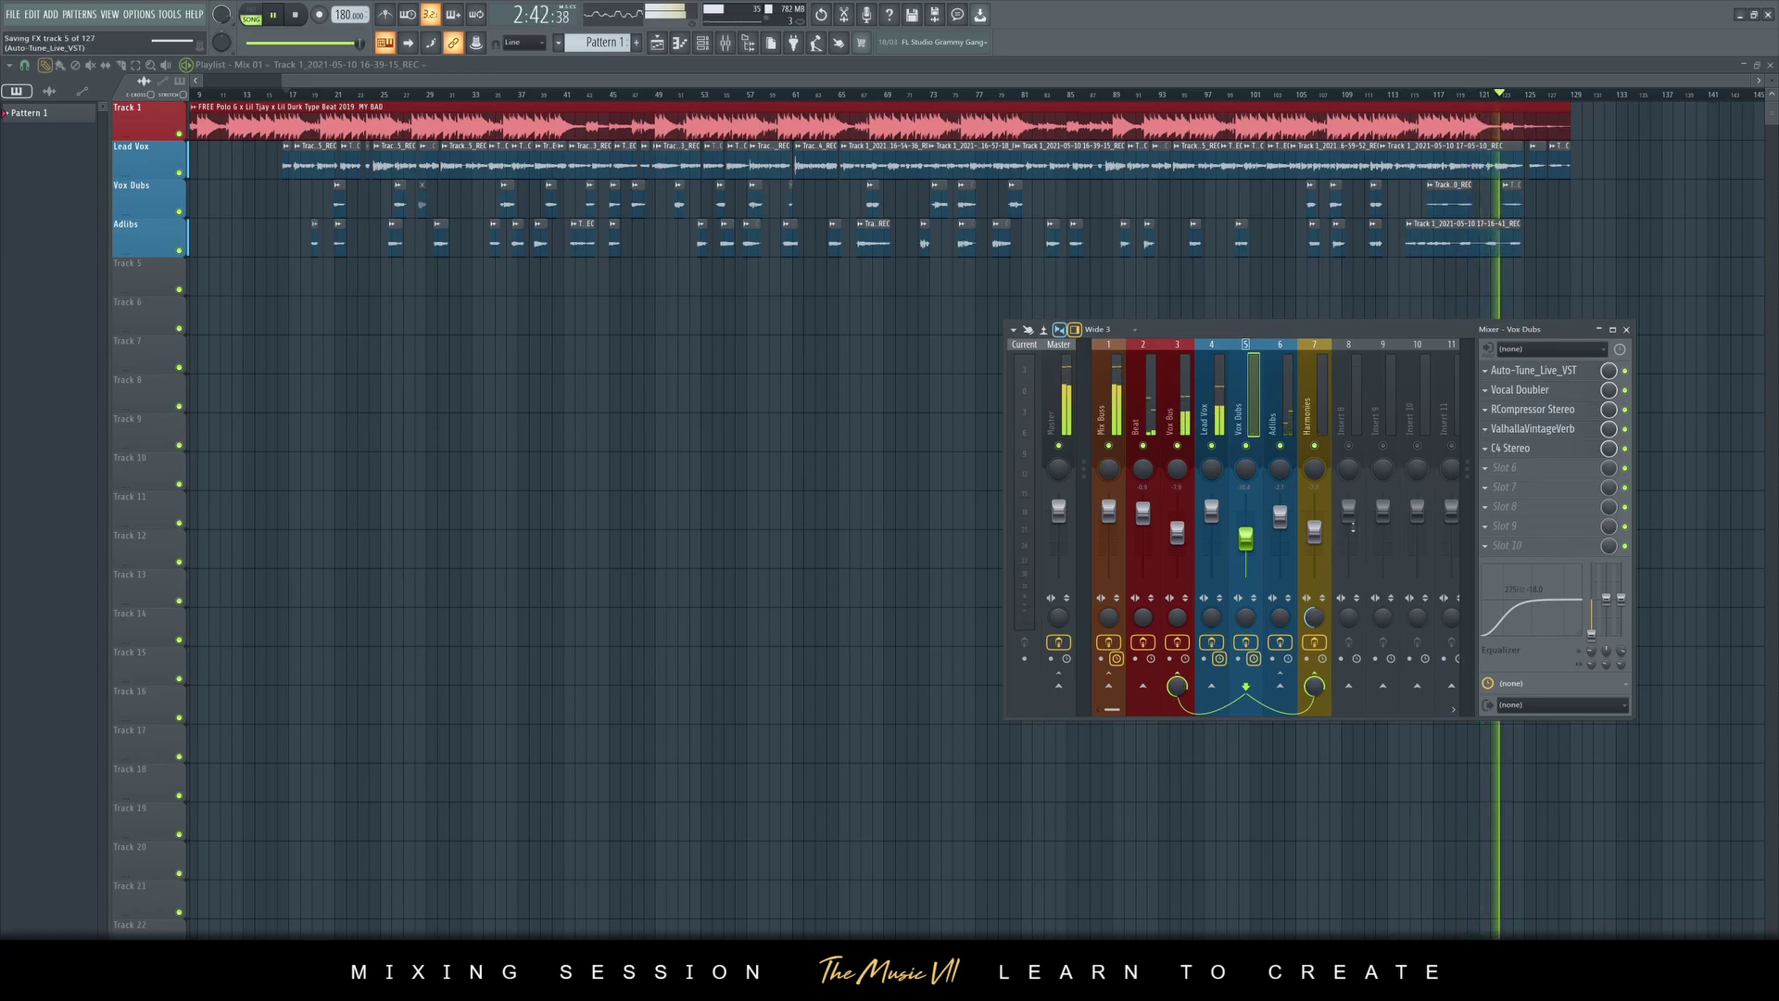
# Create an automation clip for the Master volume and add a fade start point around bar 121, set to the end point's 80% value
pyautogui.rightClick(1058, 515)
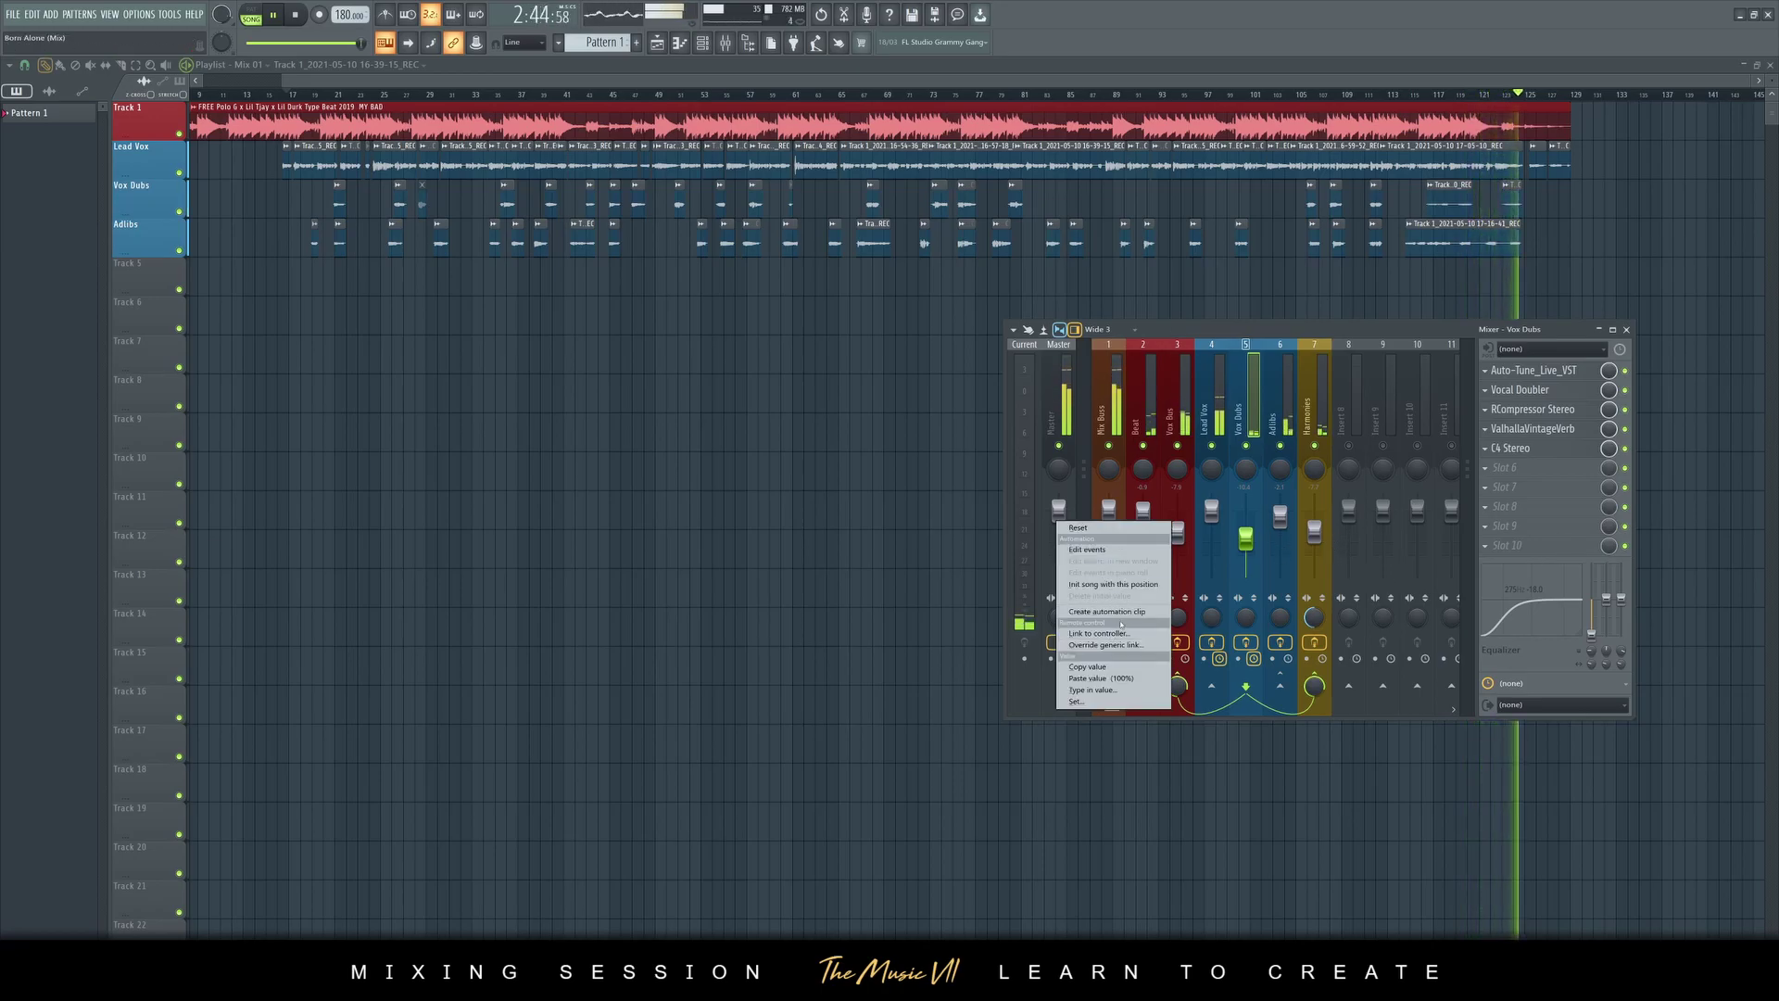
pyautogui.click(1108, 612)
pyautogui.moveTo(895, 80); pyautogui.dragTo(1390, 80)
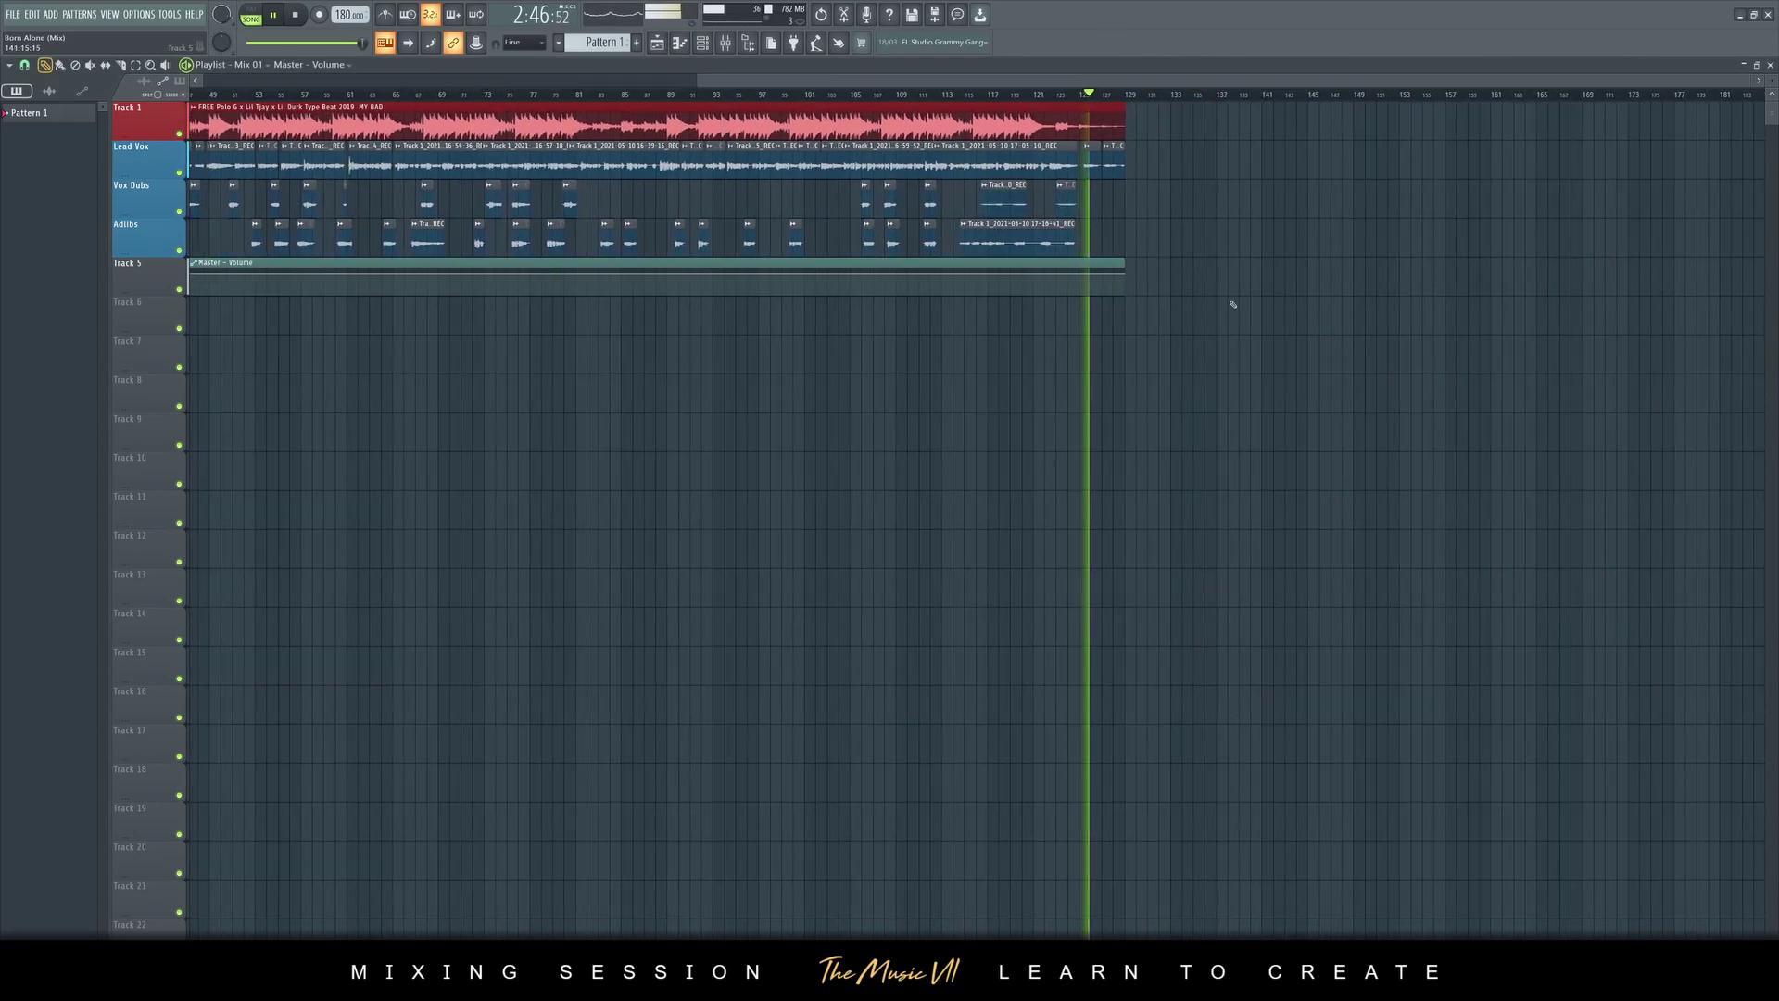
pyautogui.rightClick(1124, 274)
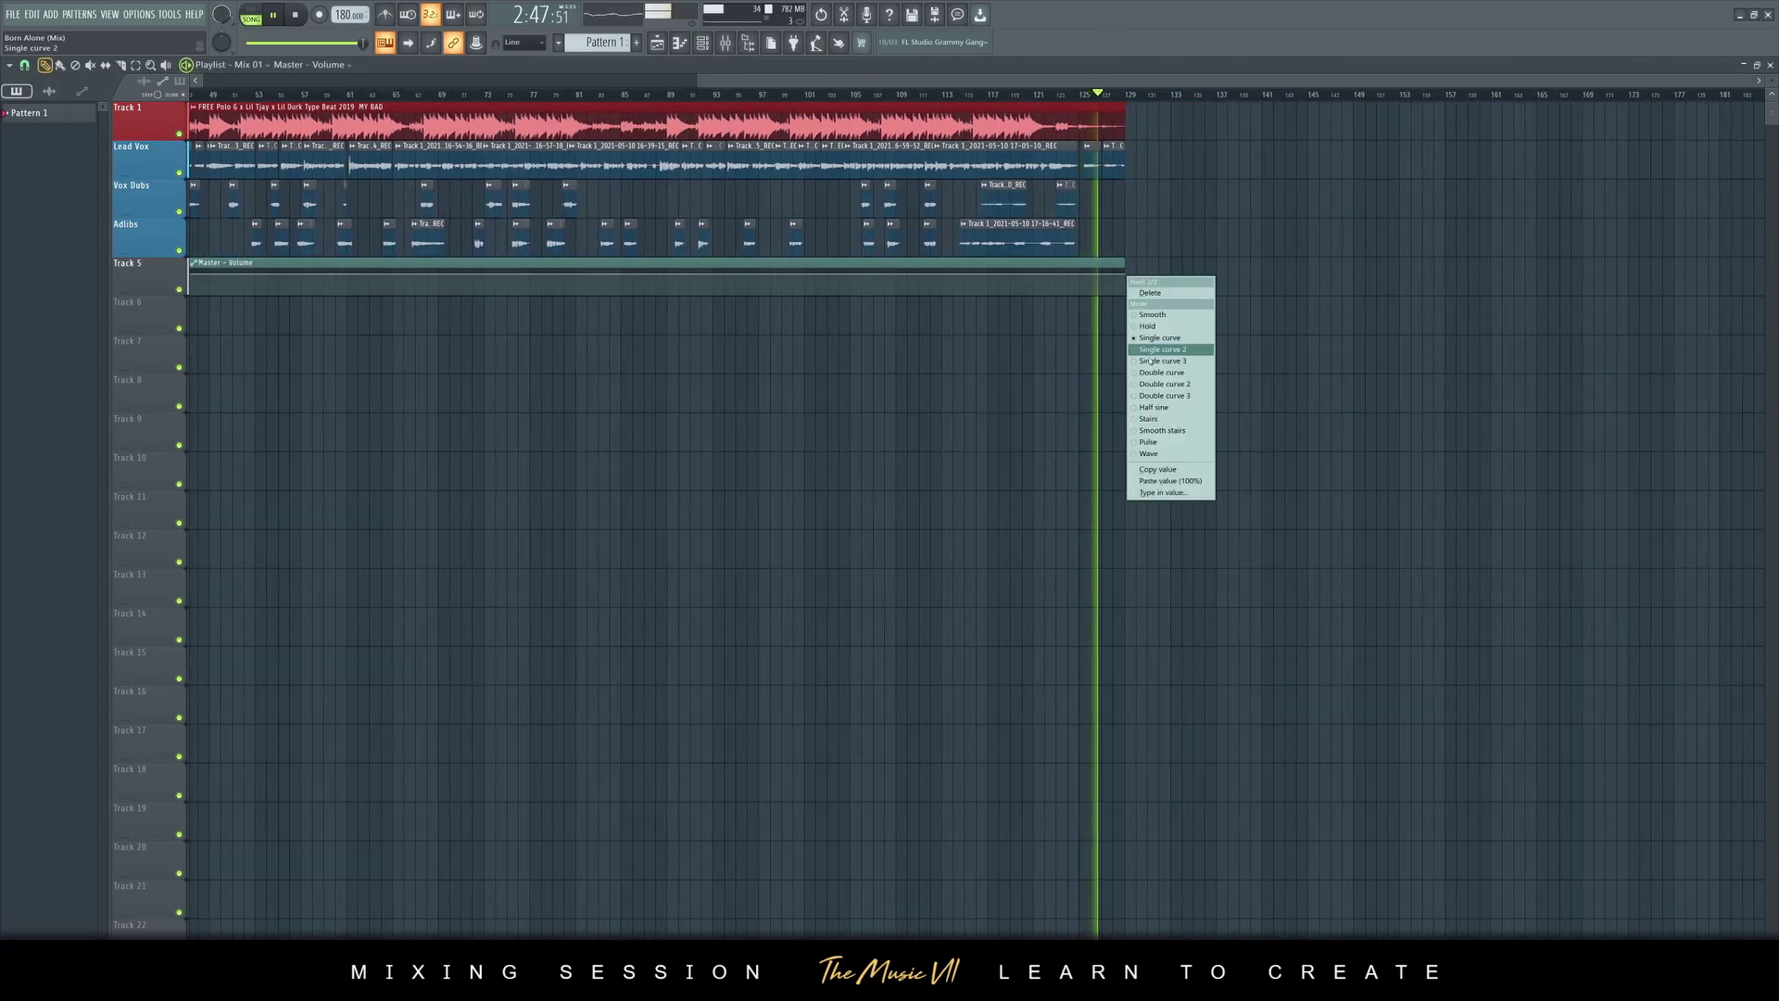
pyautogui.click(1172, 482)
pyautogui.rightClick(1040, 278)
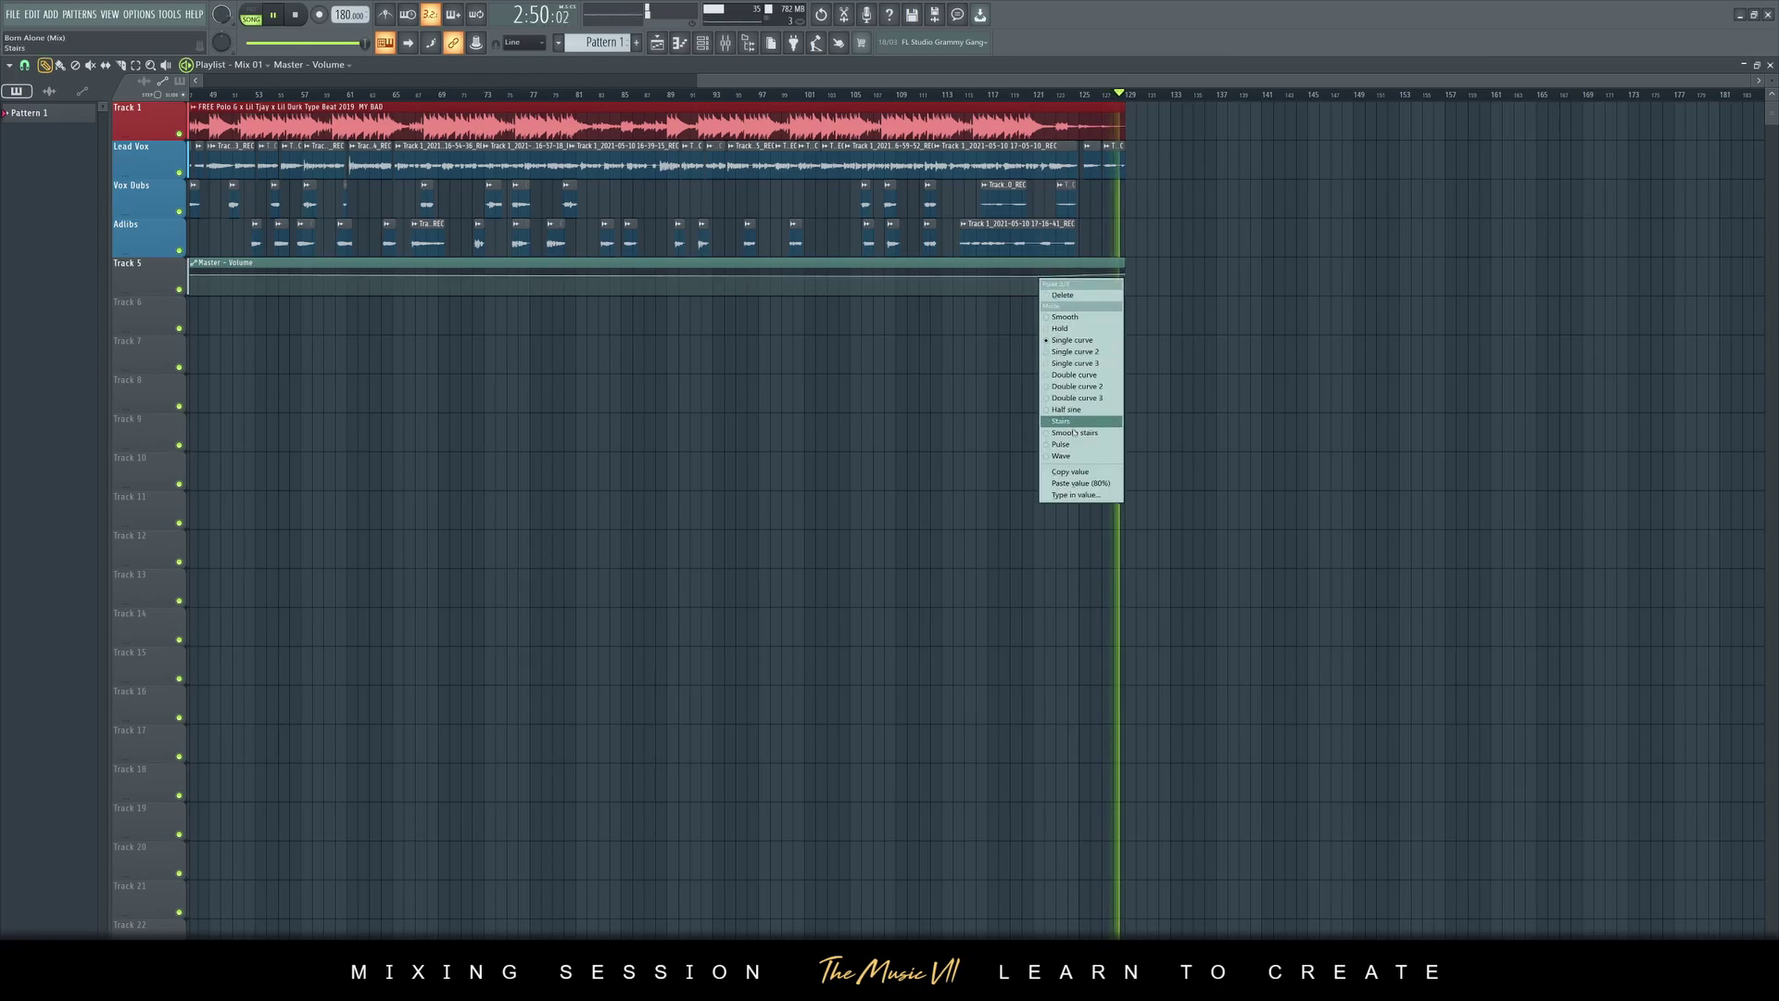
pyautogui.click(1080, 484)
pyautogui.click(1017, 95)
pyautogui.moveTo(1121, 274); pyautogui.dragTo(1122, 297)
pyautogui.hotkey('ctrl', 'z')
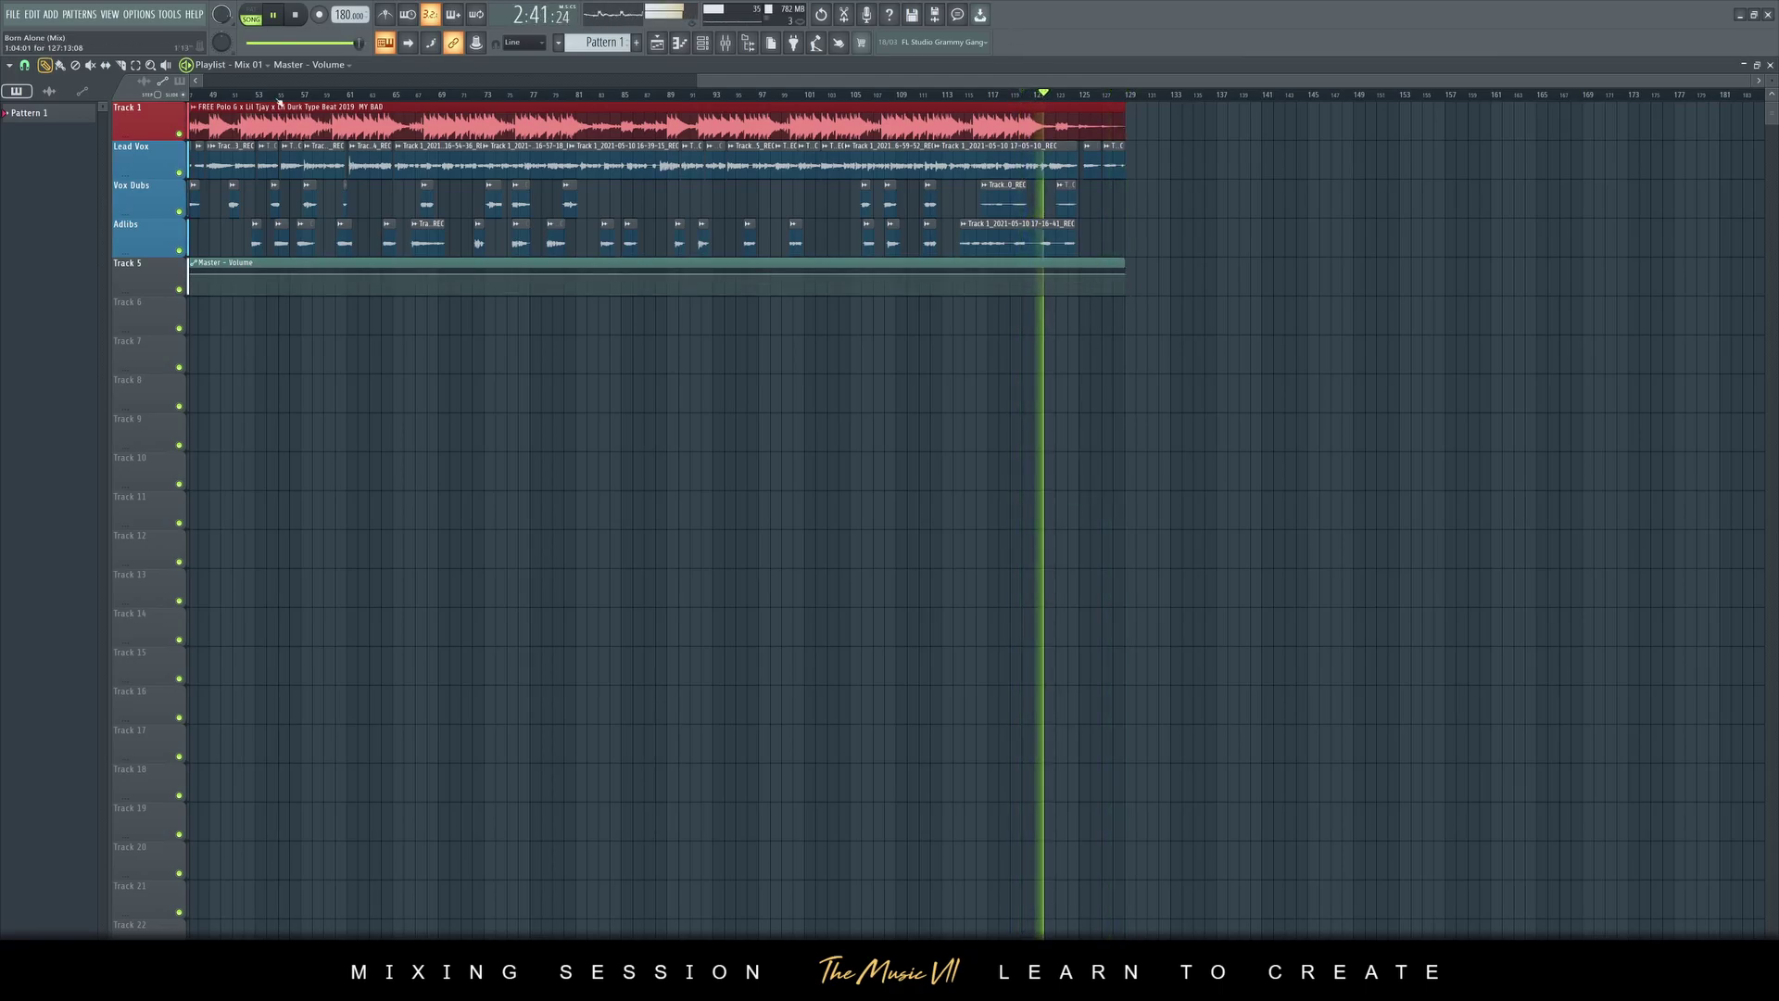
# Set the playlist snap to Events, shape a curved fade-out down to zero at the Master volume clip's end, and save the project
pyautogui.click(32, 66)
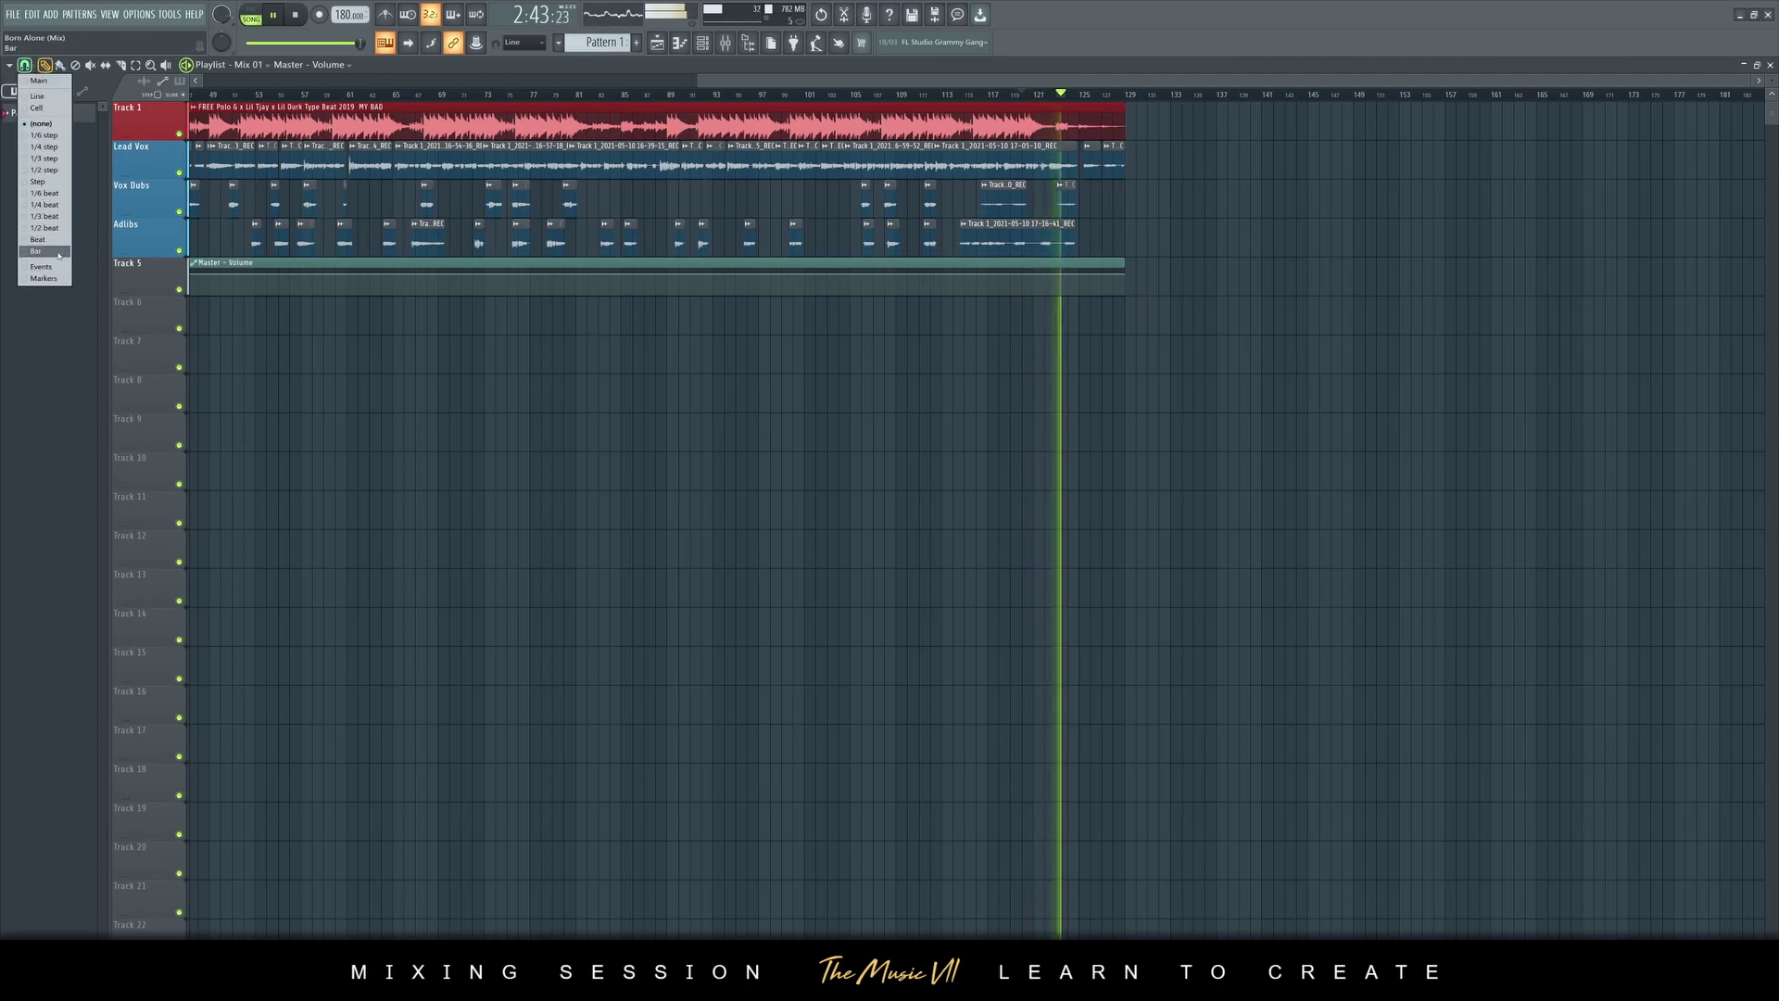
pyautogui.click(41, 270)
pyautogui.moveTo(1129, 276); pyautogui.dragTo(1124, 295)
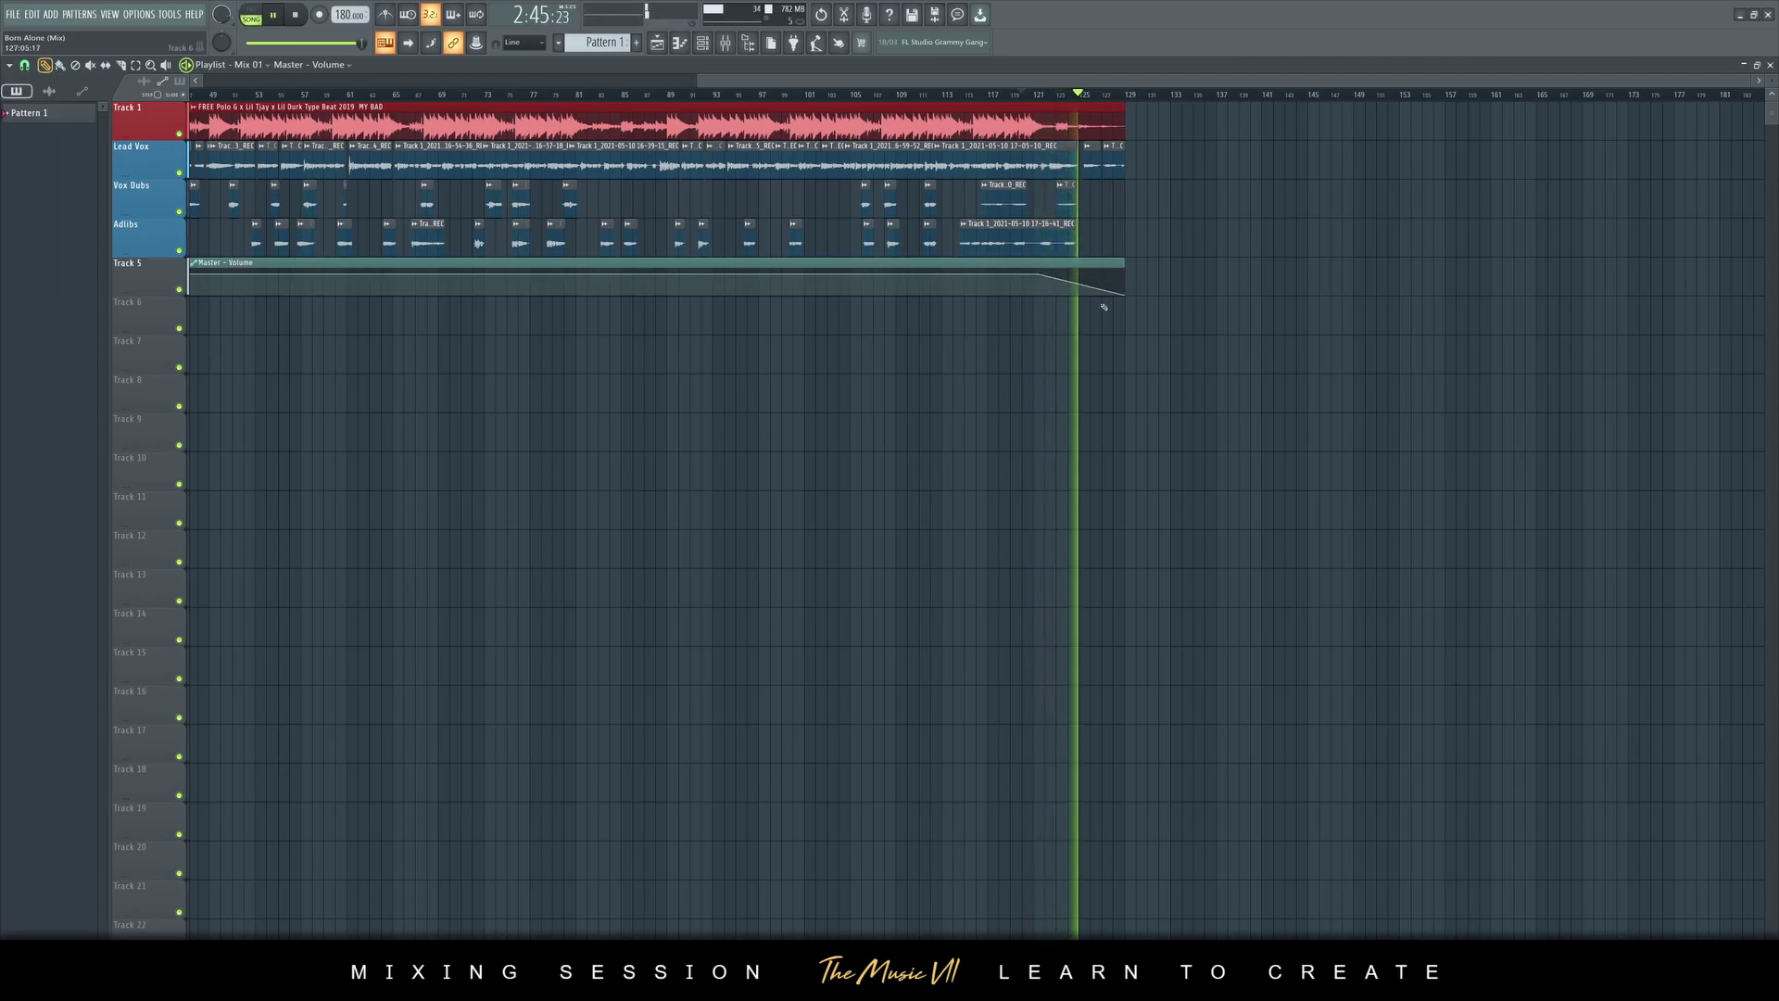
pyautogui.hotkey('ctrl', 's')
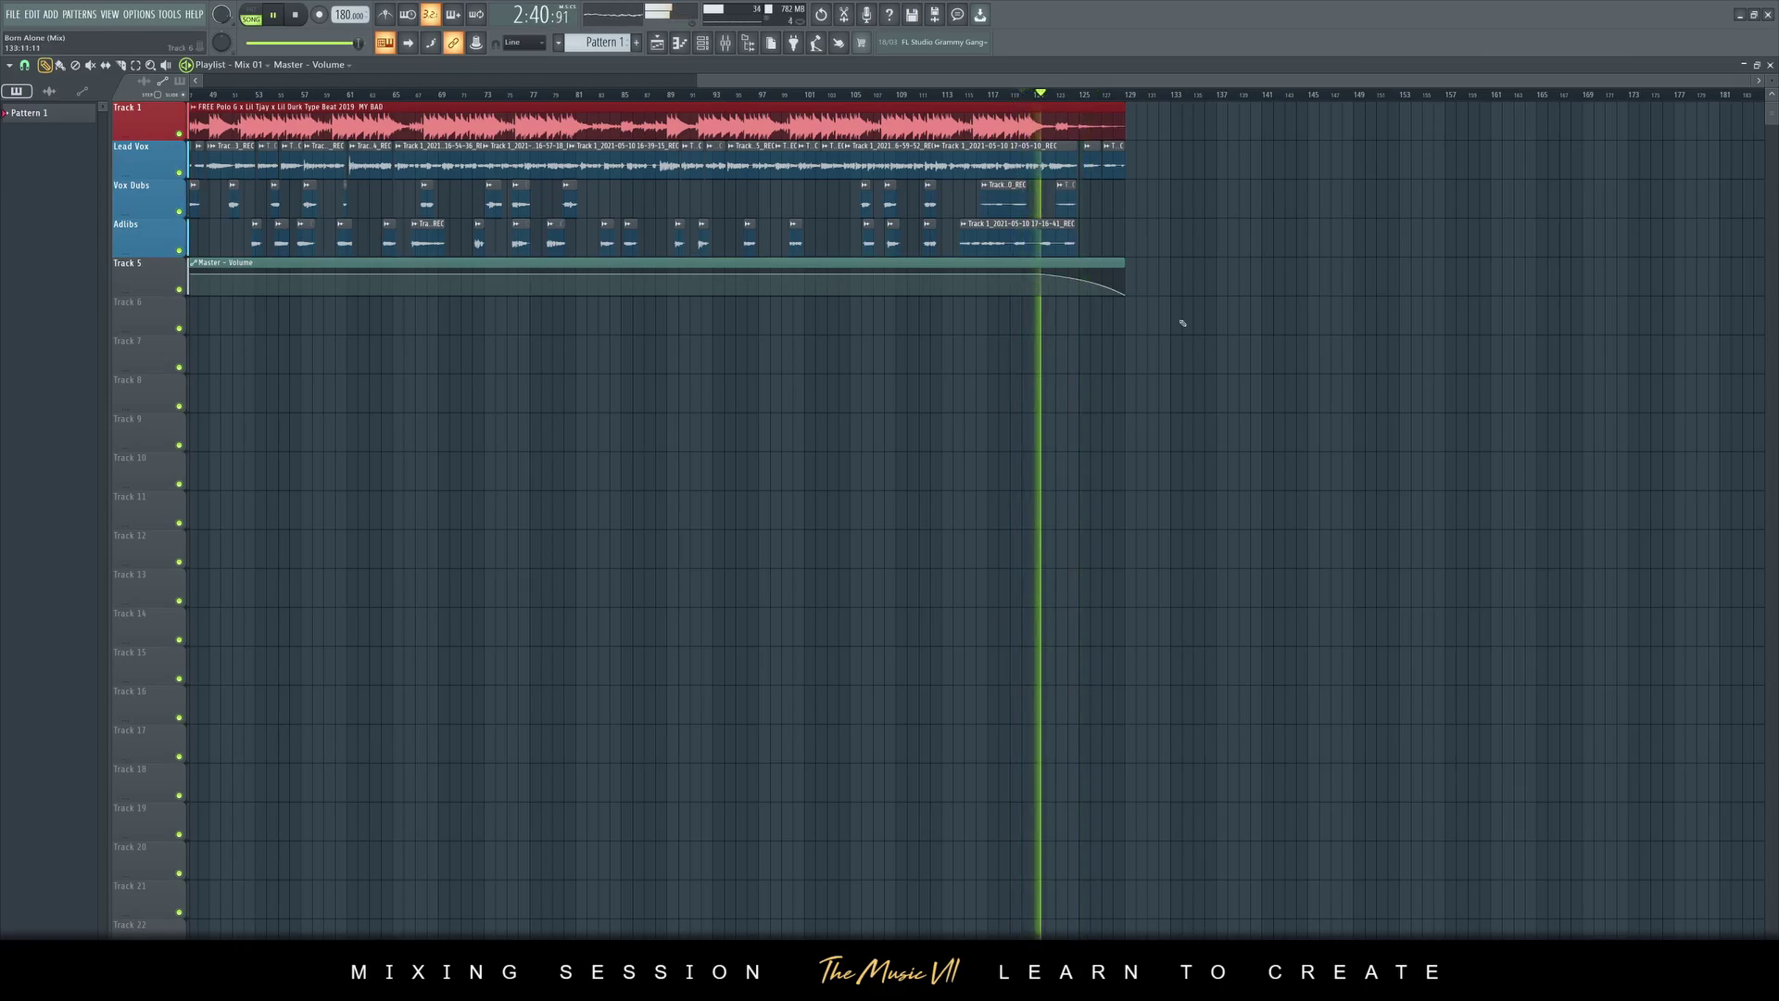
# Fit the whole song in the playlist with taller tracks, play it from the start, and stop near the fade-out
pyautogui.moveTo(1396, 82); pyautogui.dragTo(899, 83)
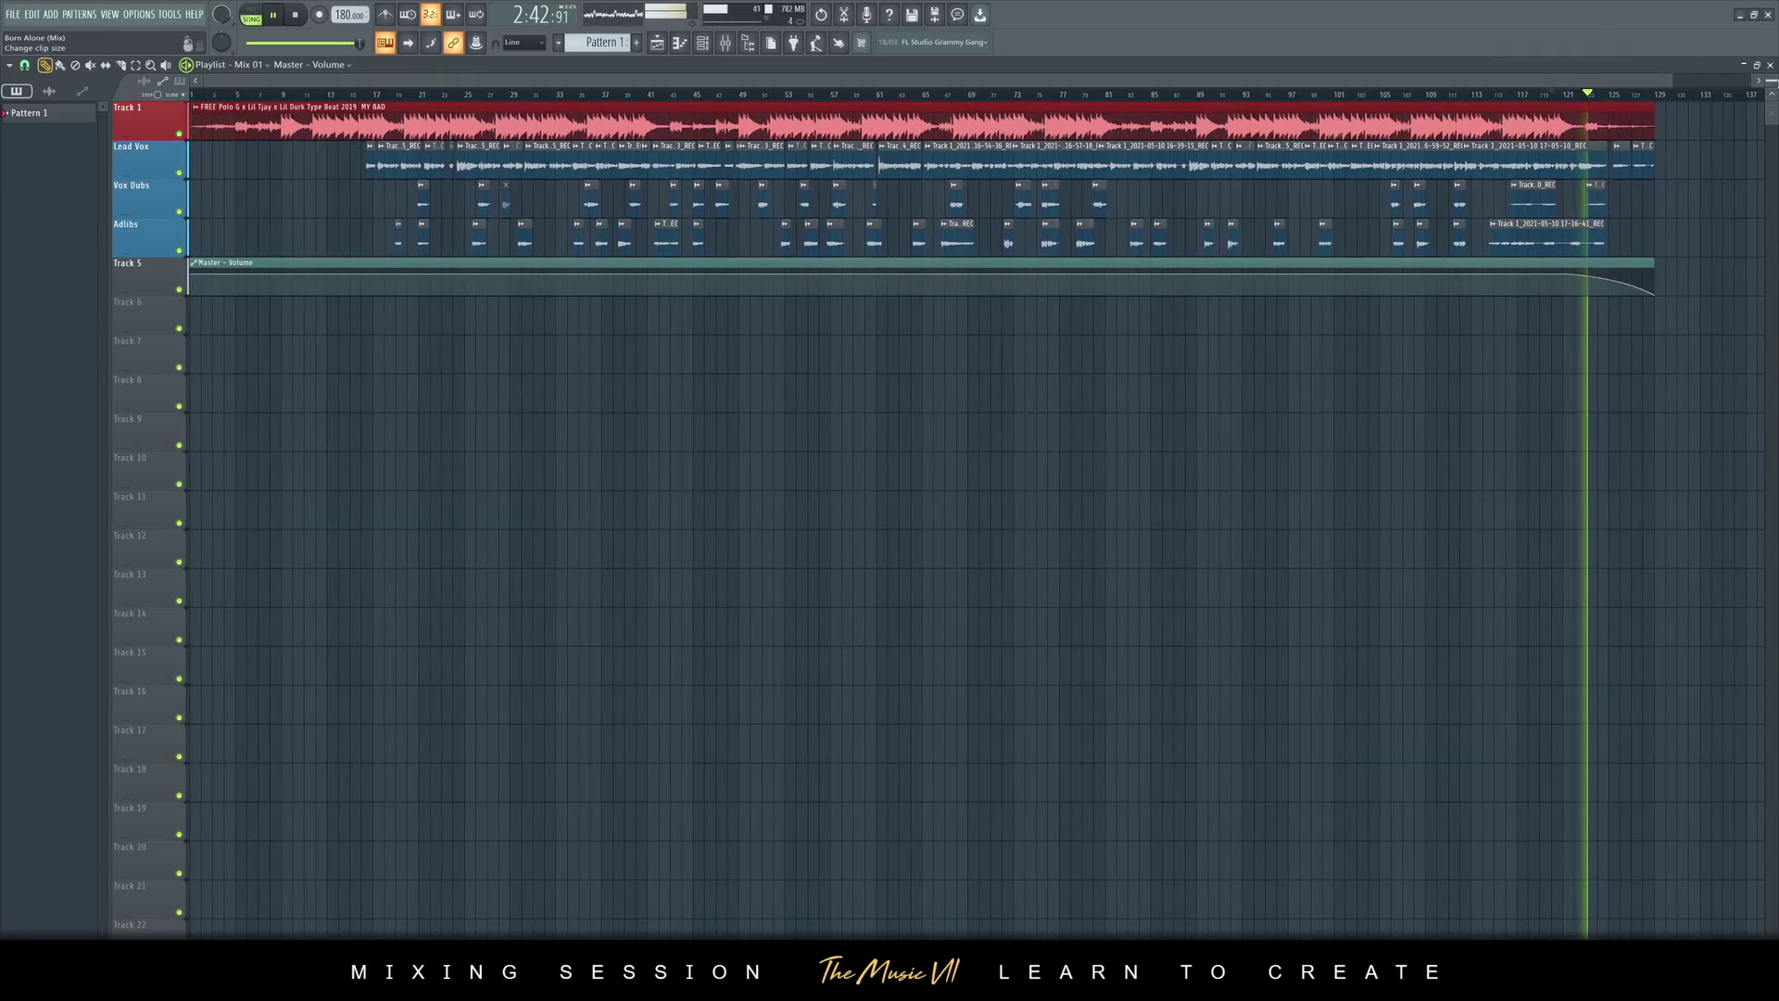
pyautogui.moveTo(1772, 84); pyautogui.dragTo(1703, 89)
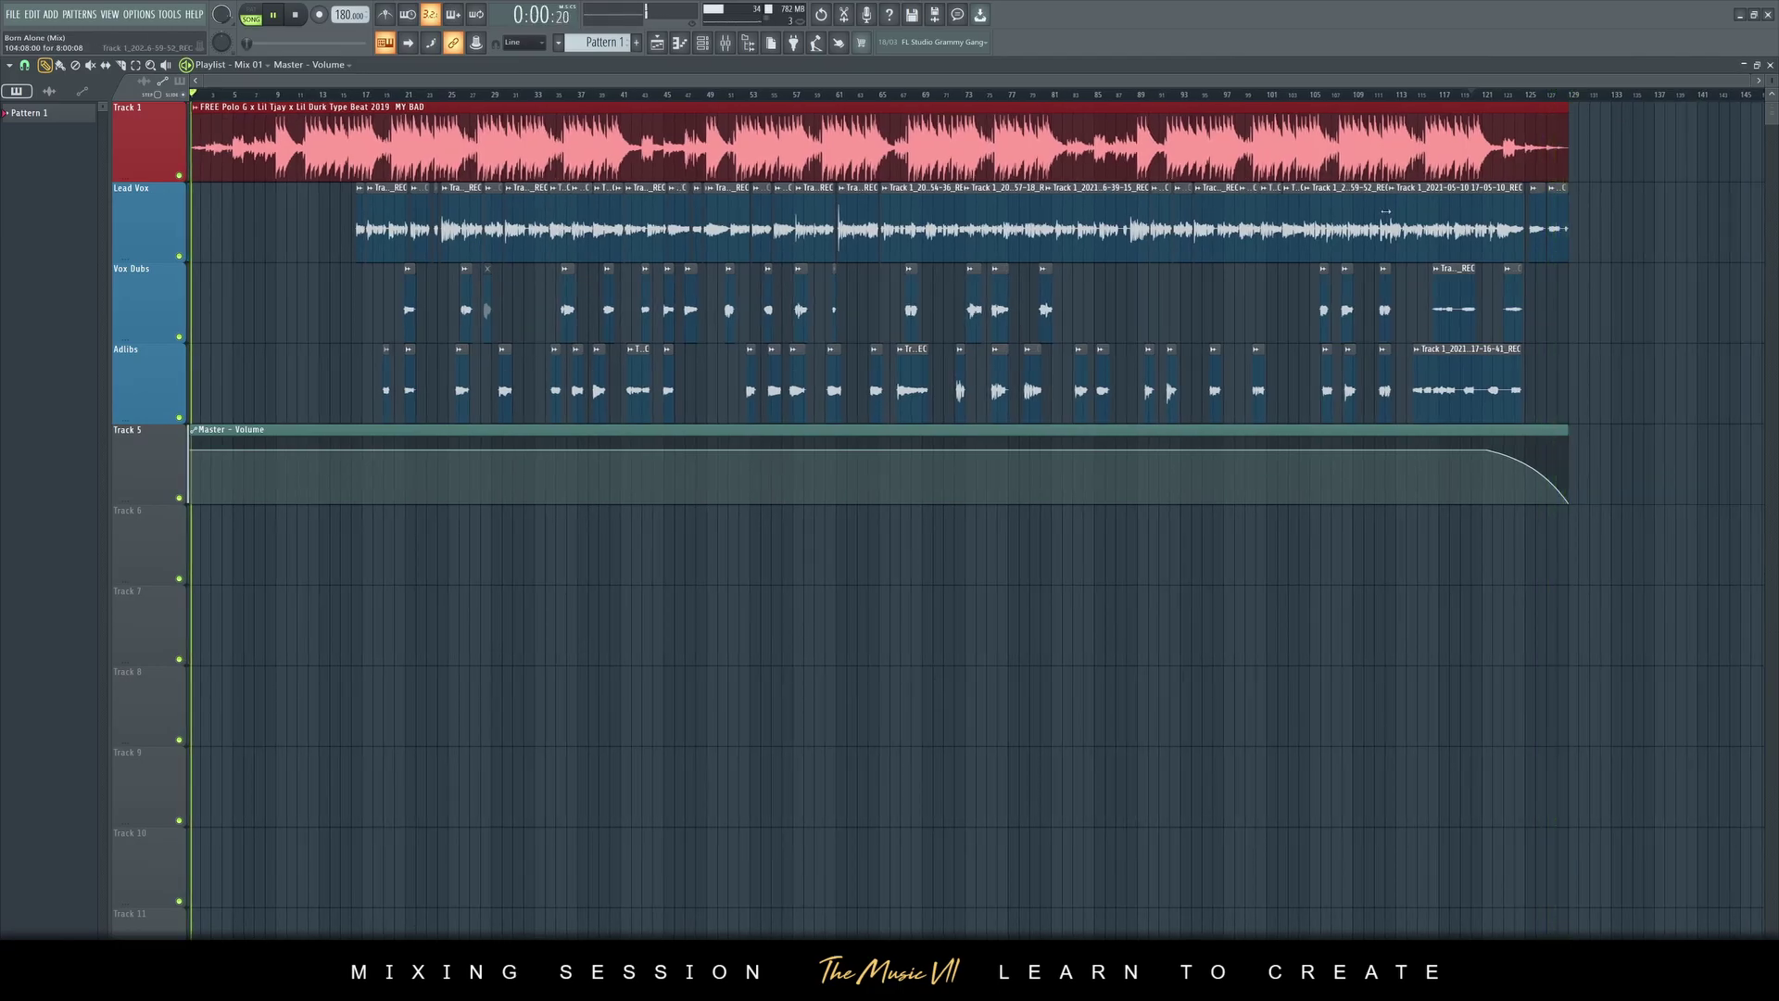
pyautogui.press('space')
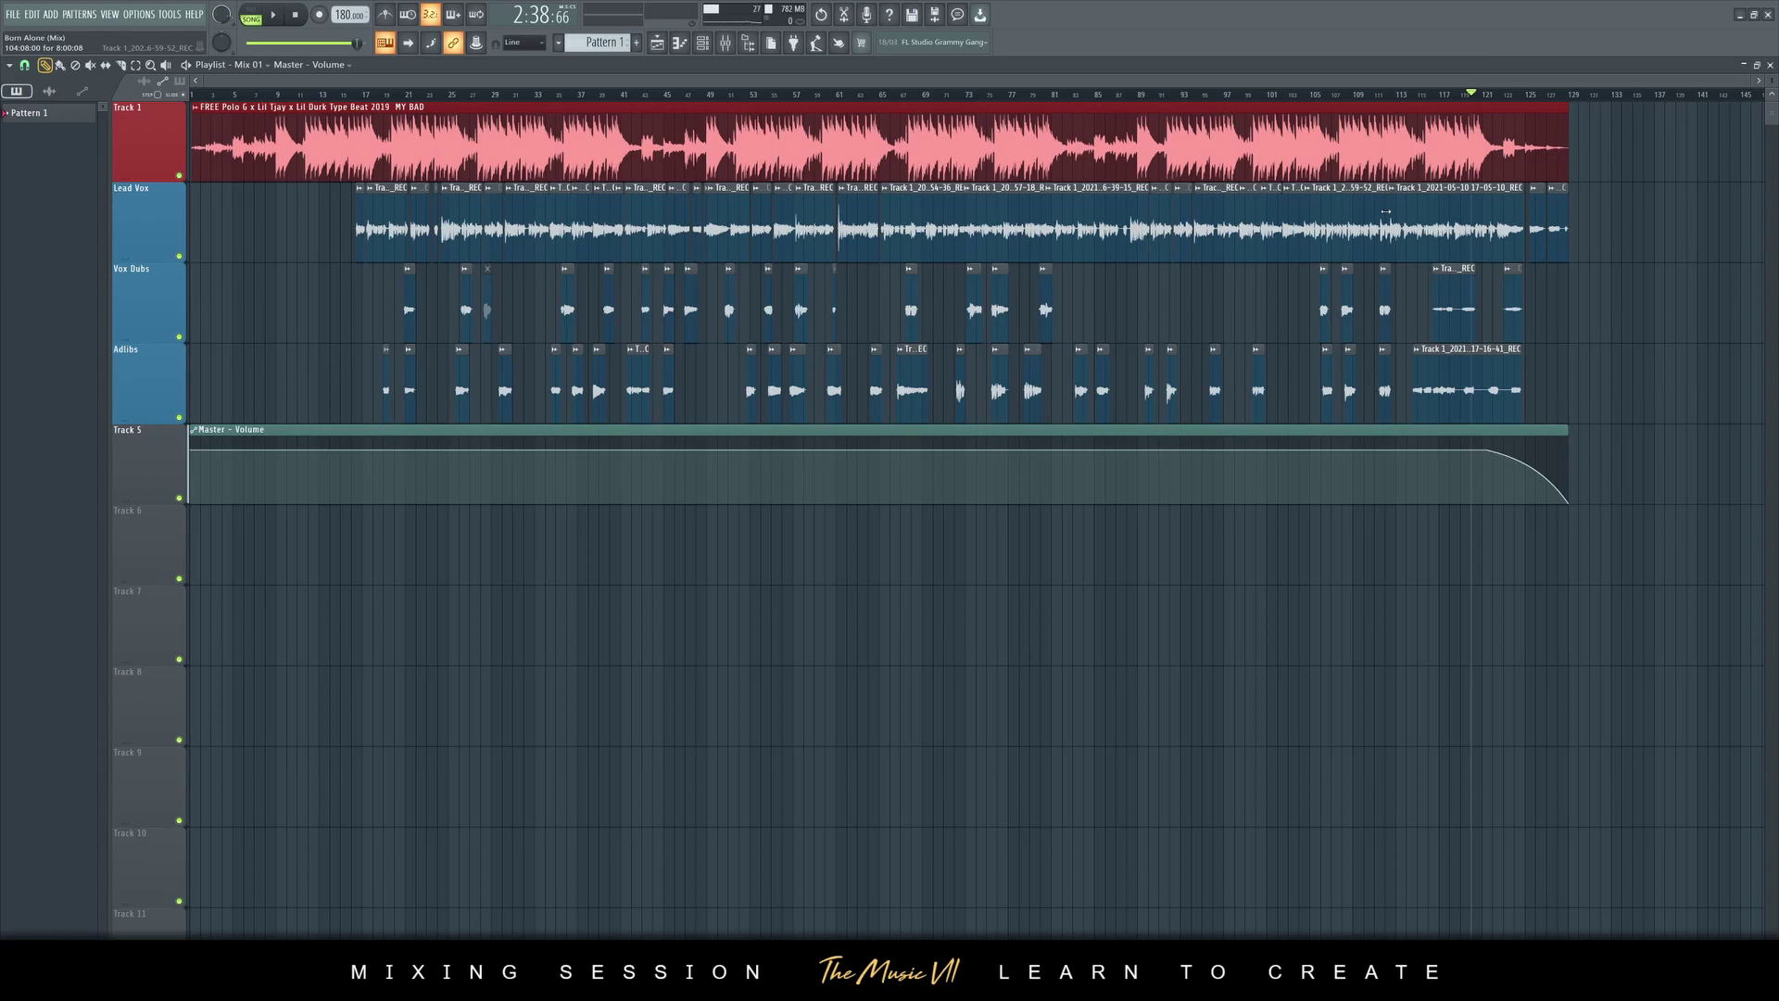
# Review the Mix Buss effect chain in the mixer, close the mixer, and play the song from around bar 15
pyautogui.click(725, 44)
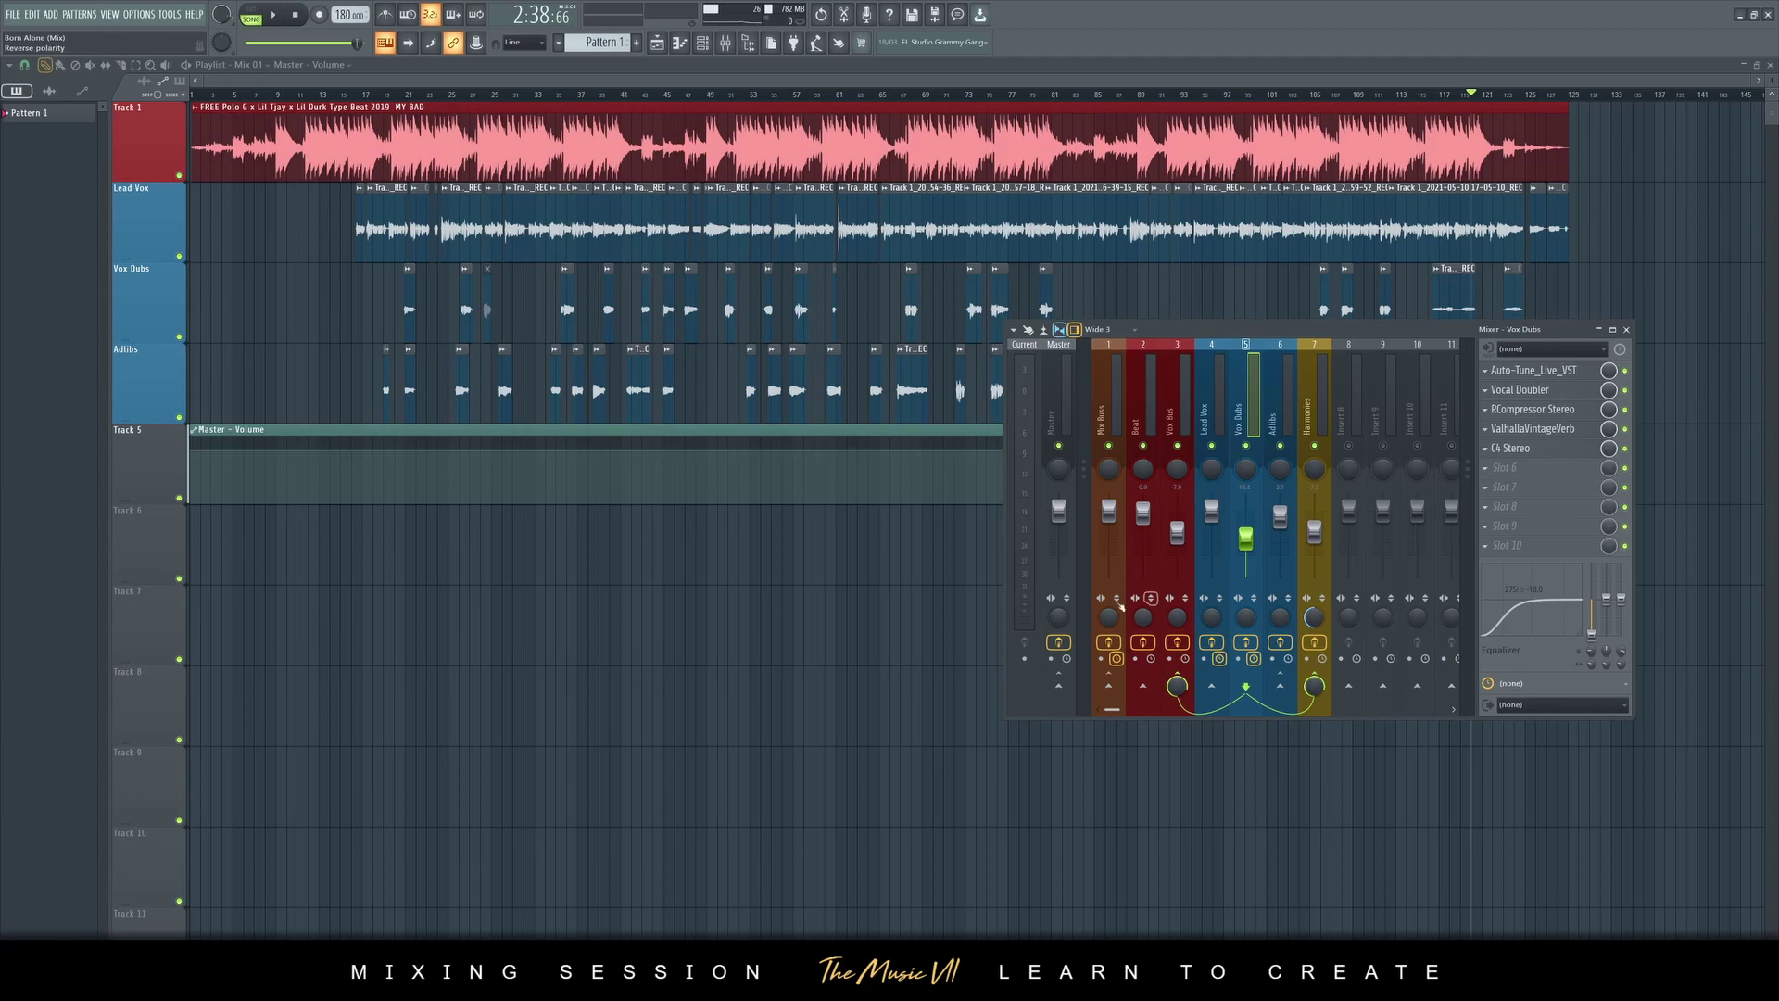
pyautogui.click(1107, 390)
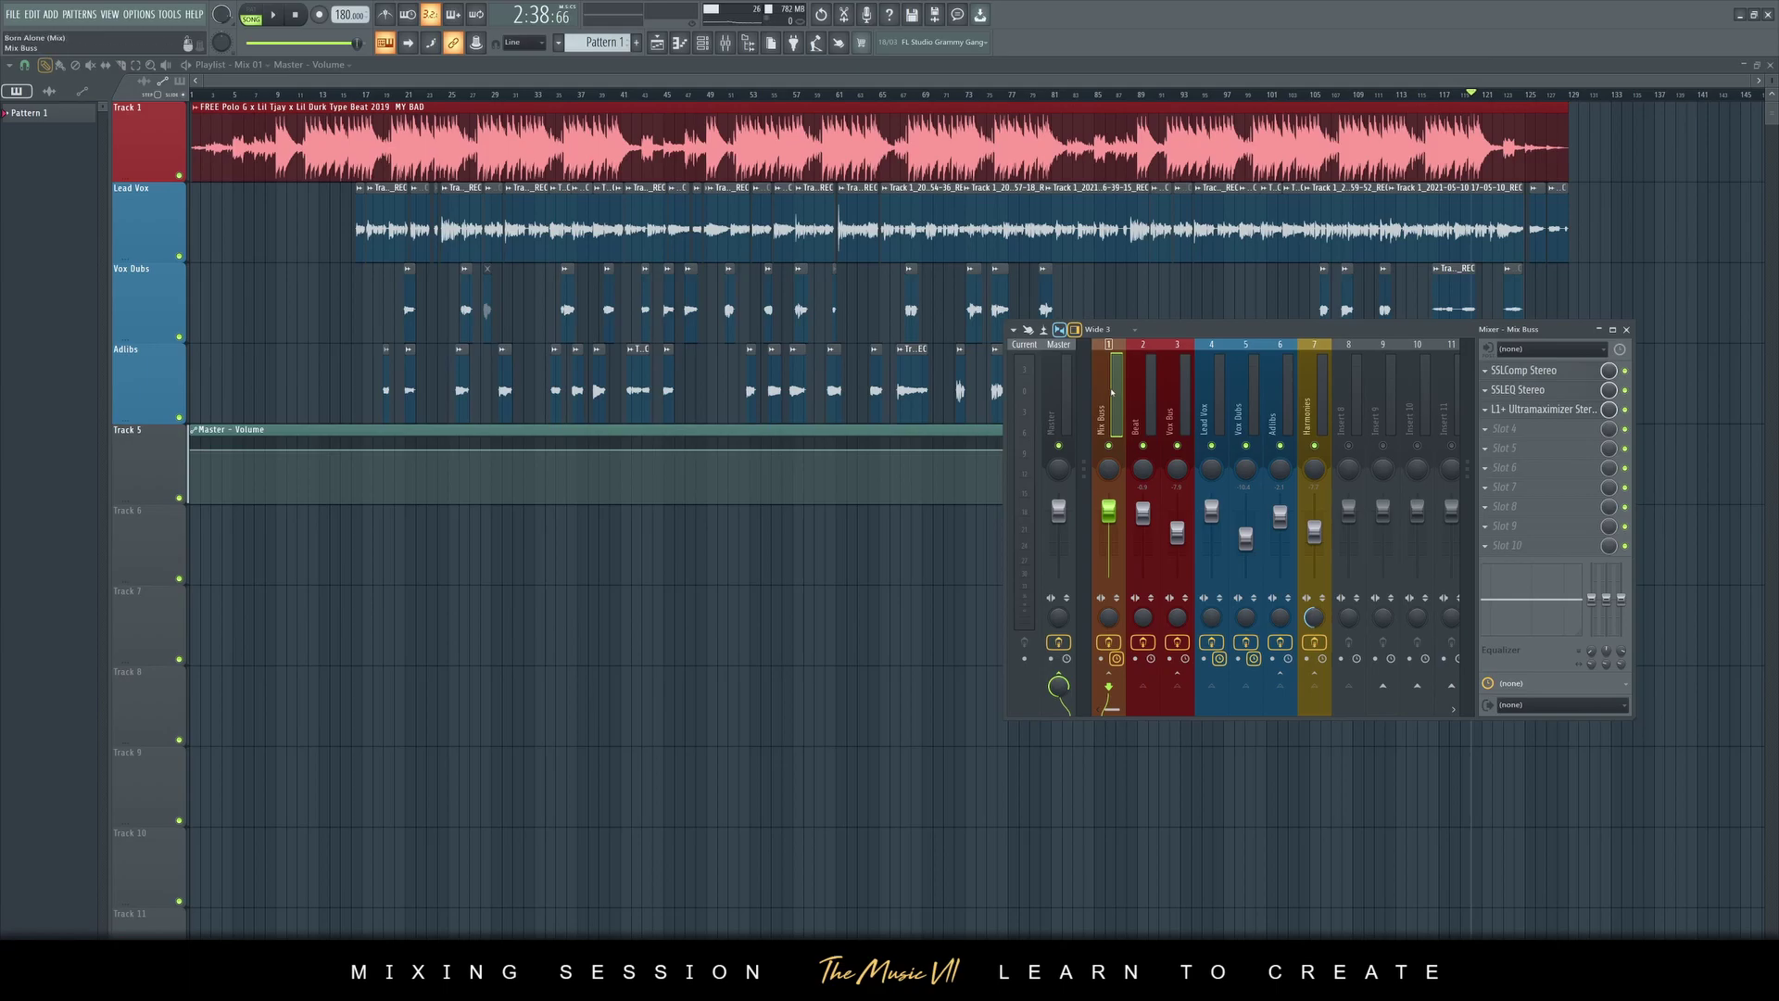
pyautogui.moveTo(1229, 331); pyautogui.dragTo(1272, 477)
pyautogui.press('F9')
pyautogui.click(347, 96)
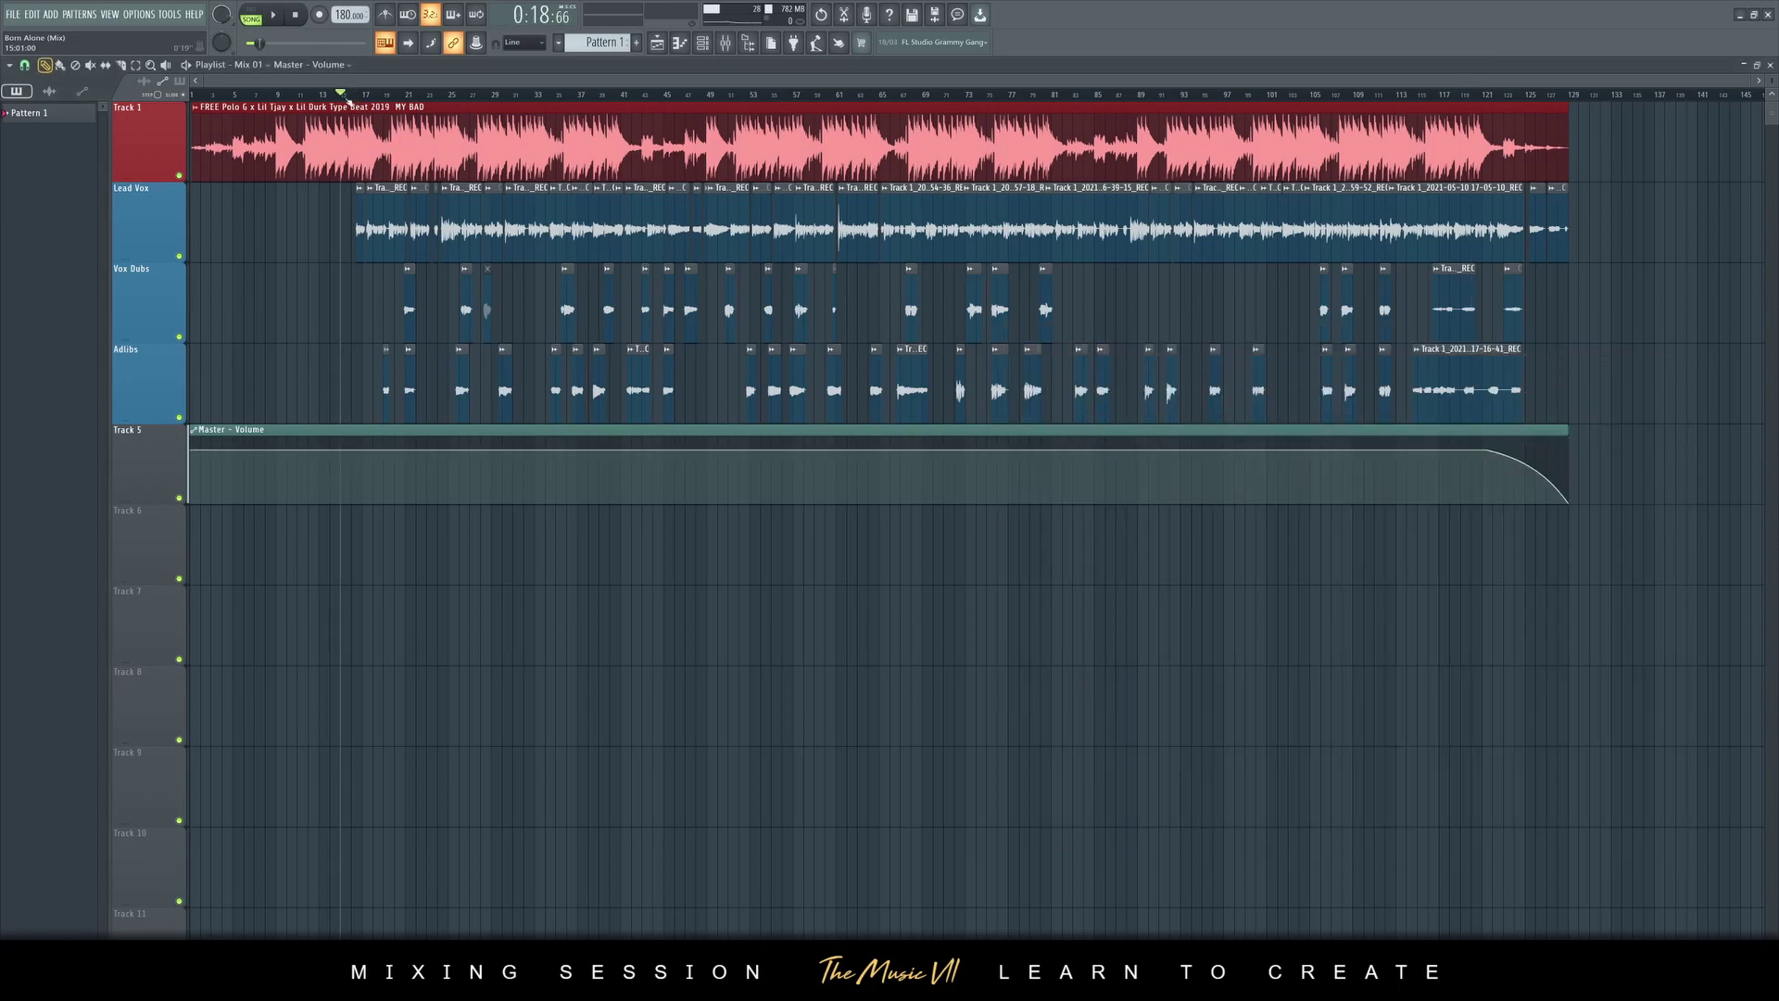
pyautogui.press('space')
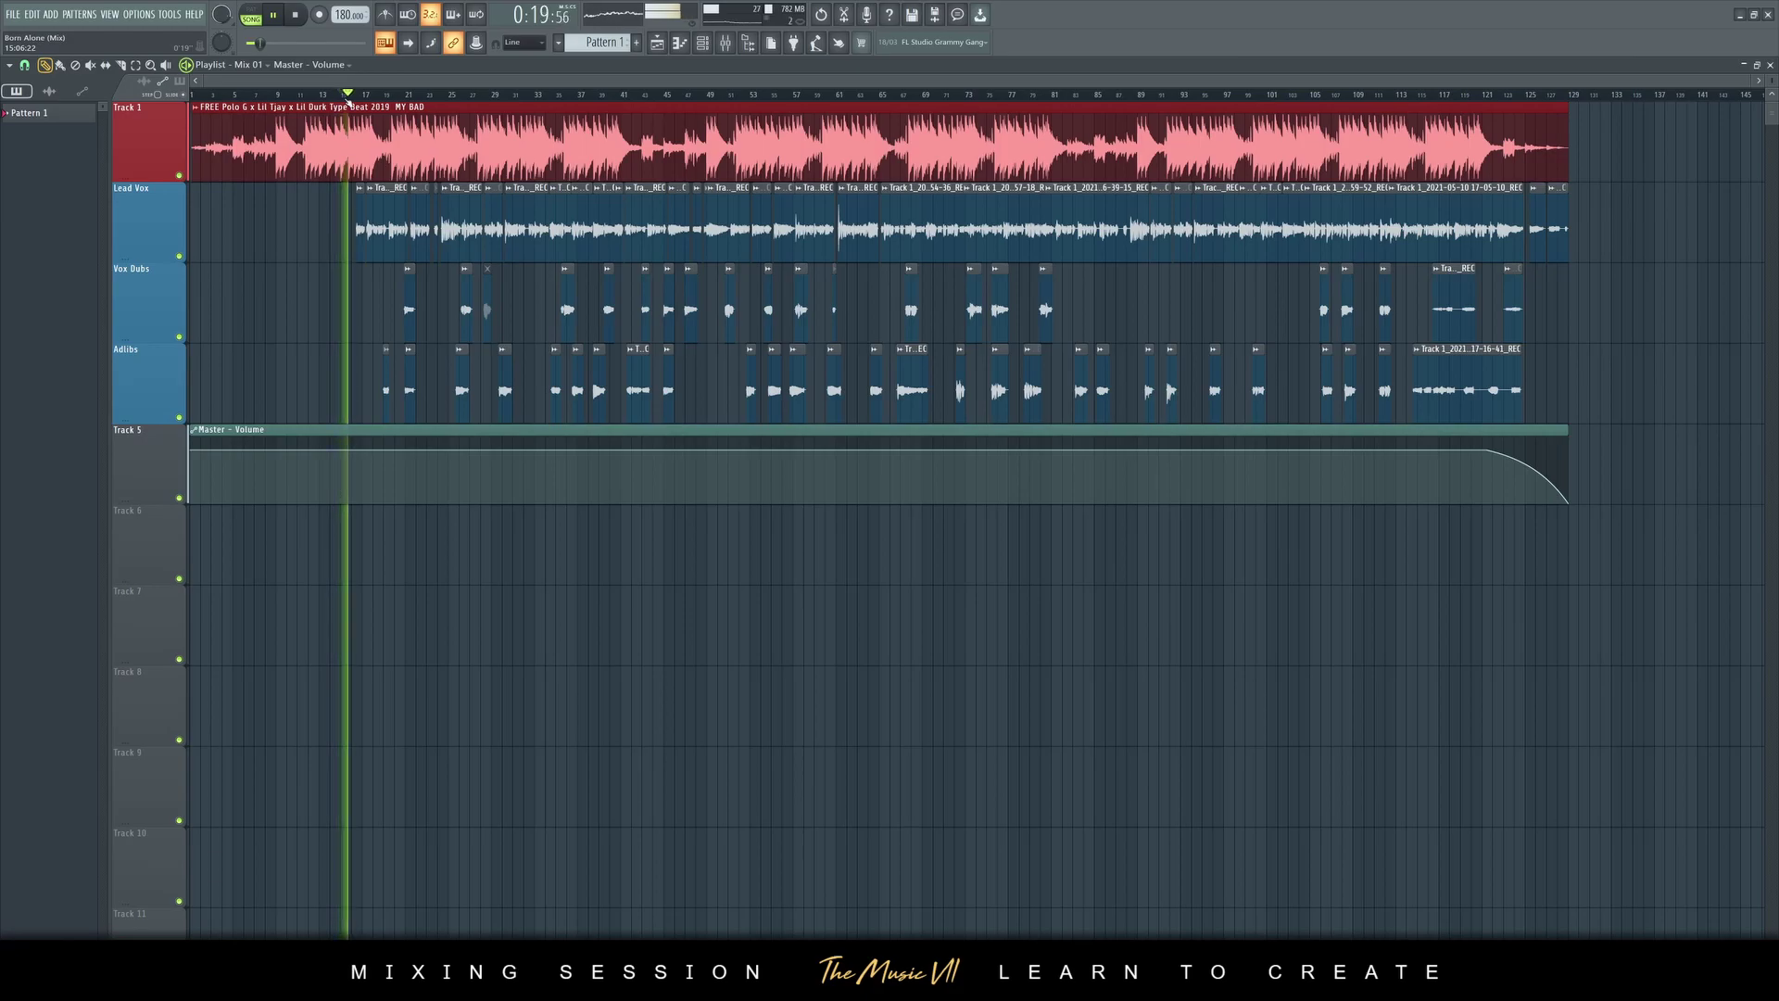